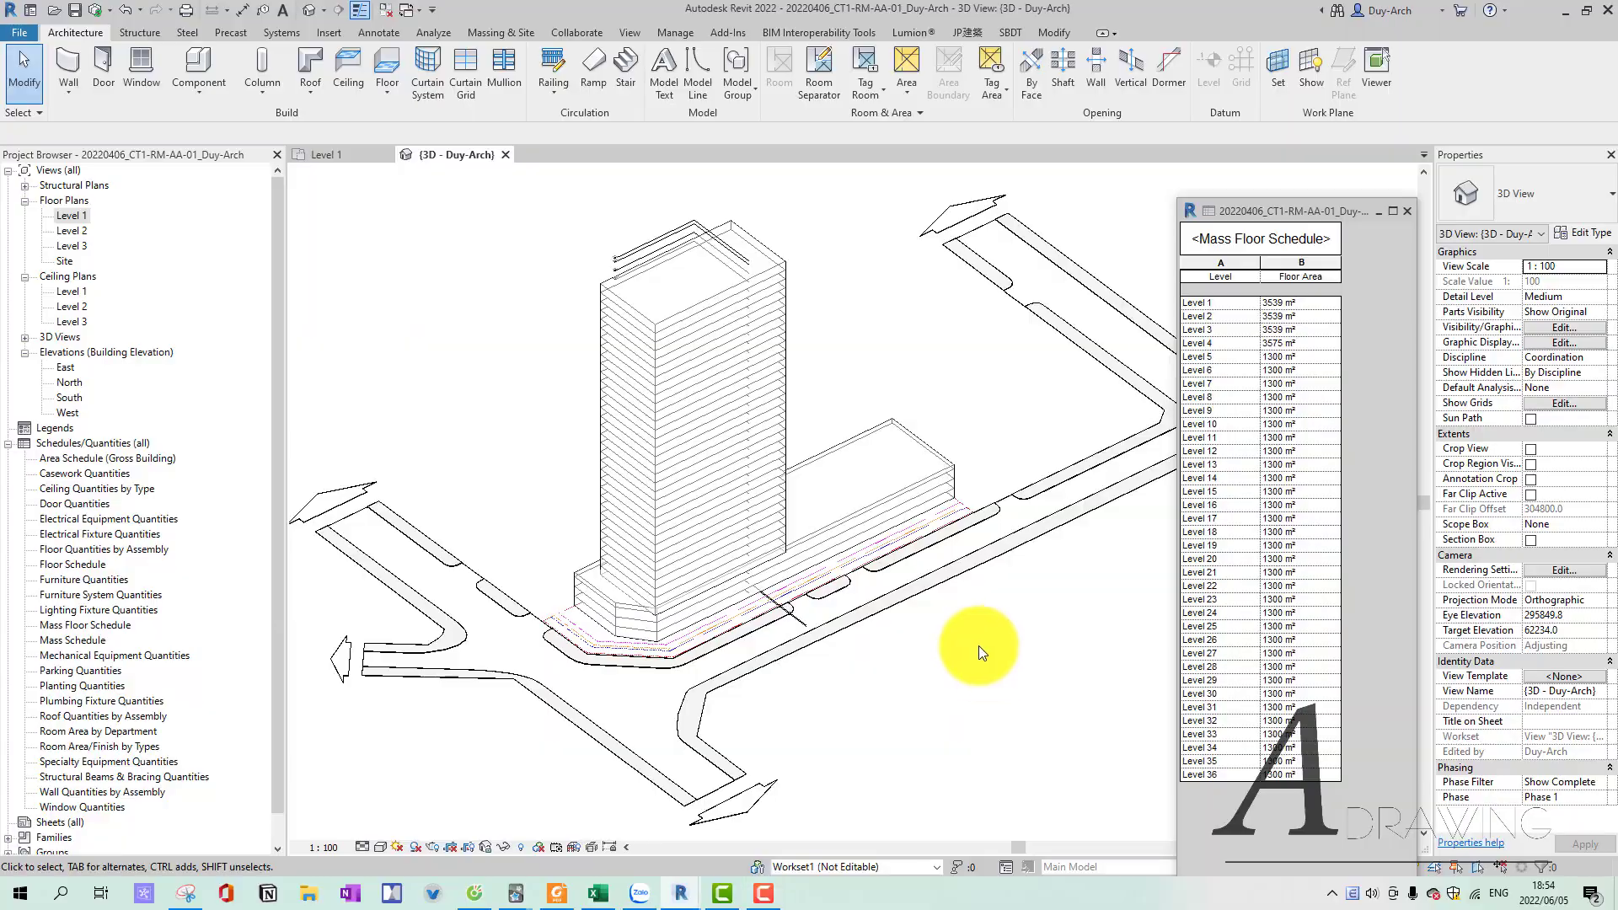
# Orbit the 3D view to see the podium and two towers from another angle.
pyautogui.moveTo(979, 645)
pyautogui.keyDown('shift'); pyautogui.mouseDown(button='middle')
pyautogui.moveTo(849, 638)
pyautogui.moveTo(975, 534)
pyautogui.moveTo(718, 812)
pyautogui.mouseUp(button='middle'); pyautogui.keyUp('shift')
# In the Excel workbook, read the T1 area formula in H9 and the podium formula in J8.
pyautogui.click(597, 893)
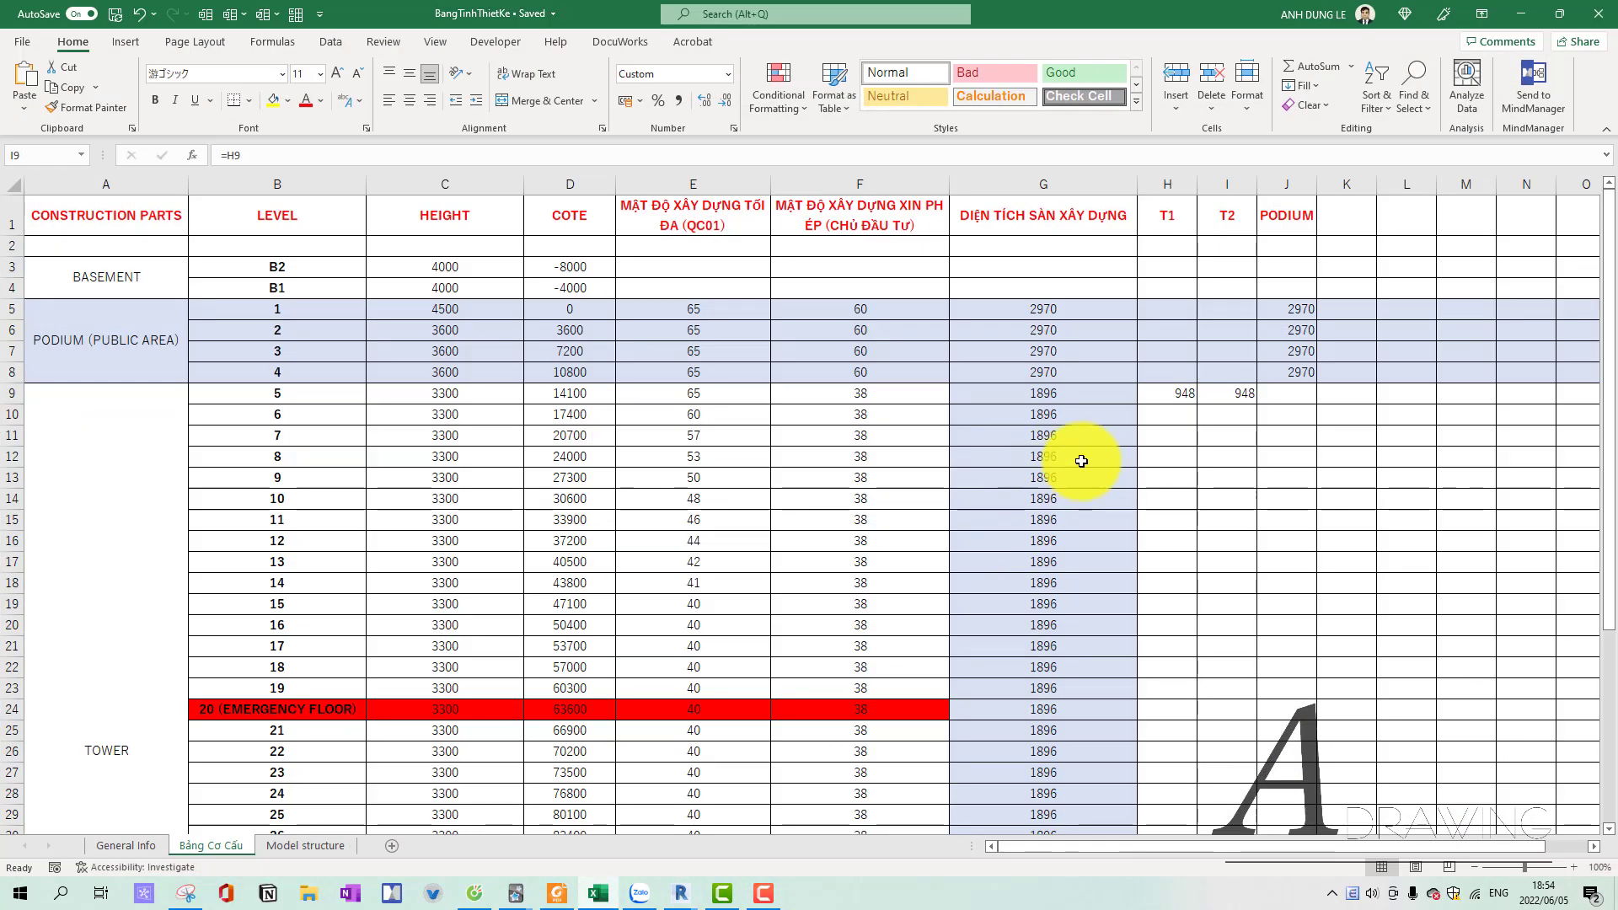
pyautogui.click(1170, 394)
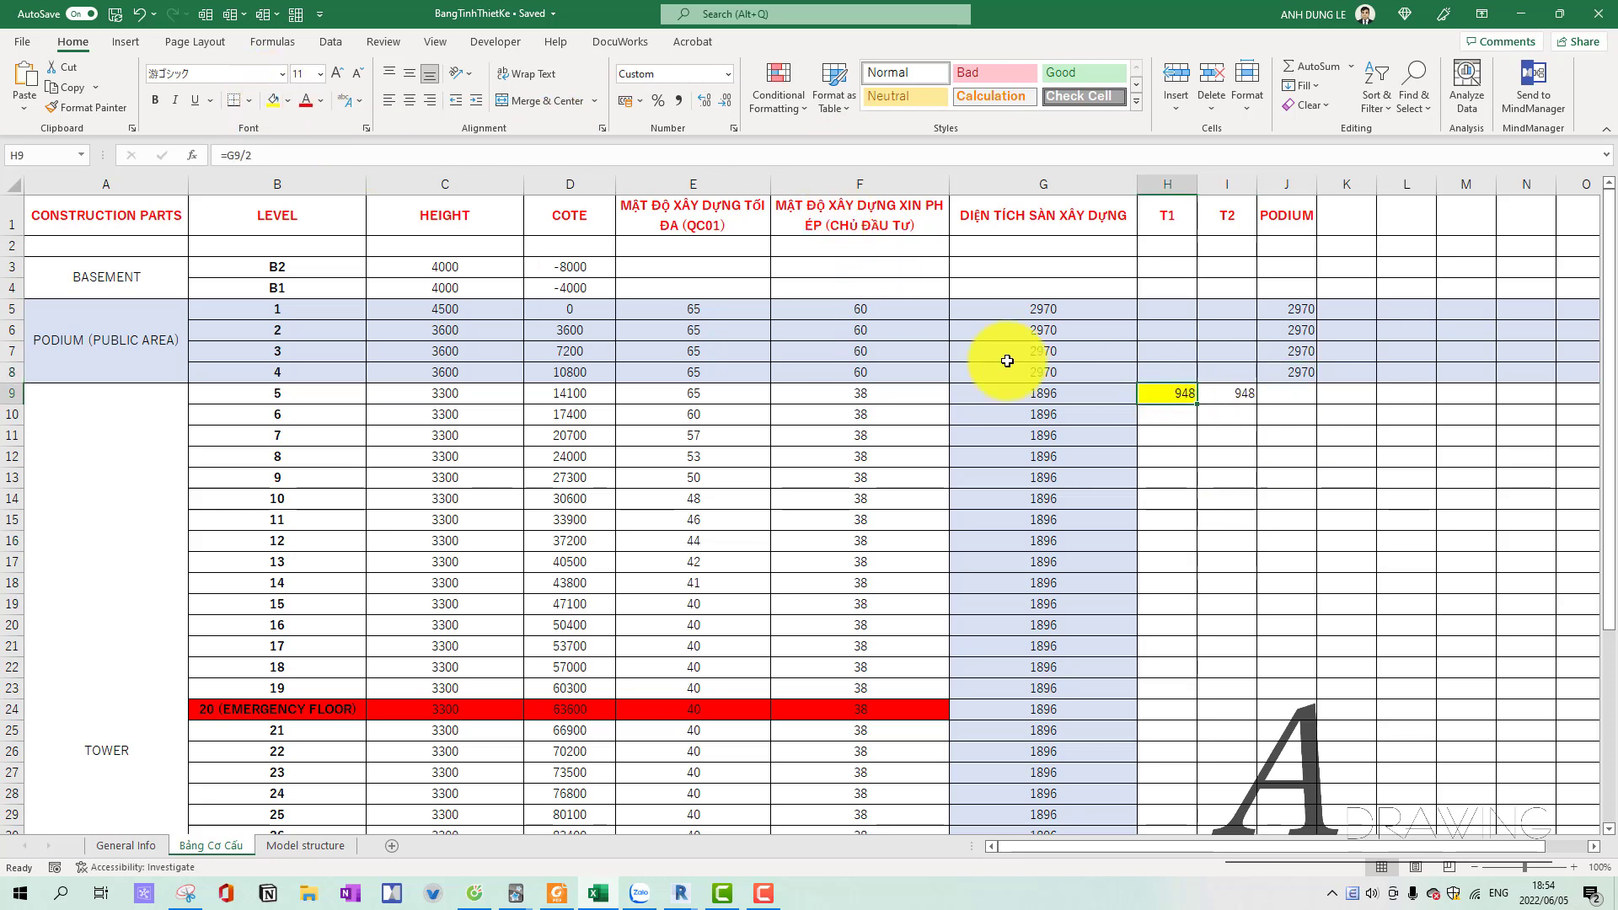
pyautogui.click(1304, 371)
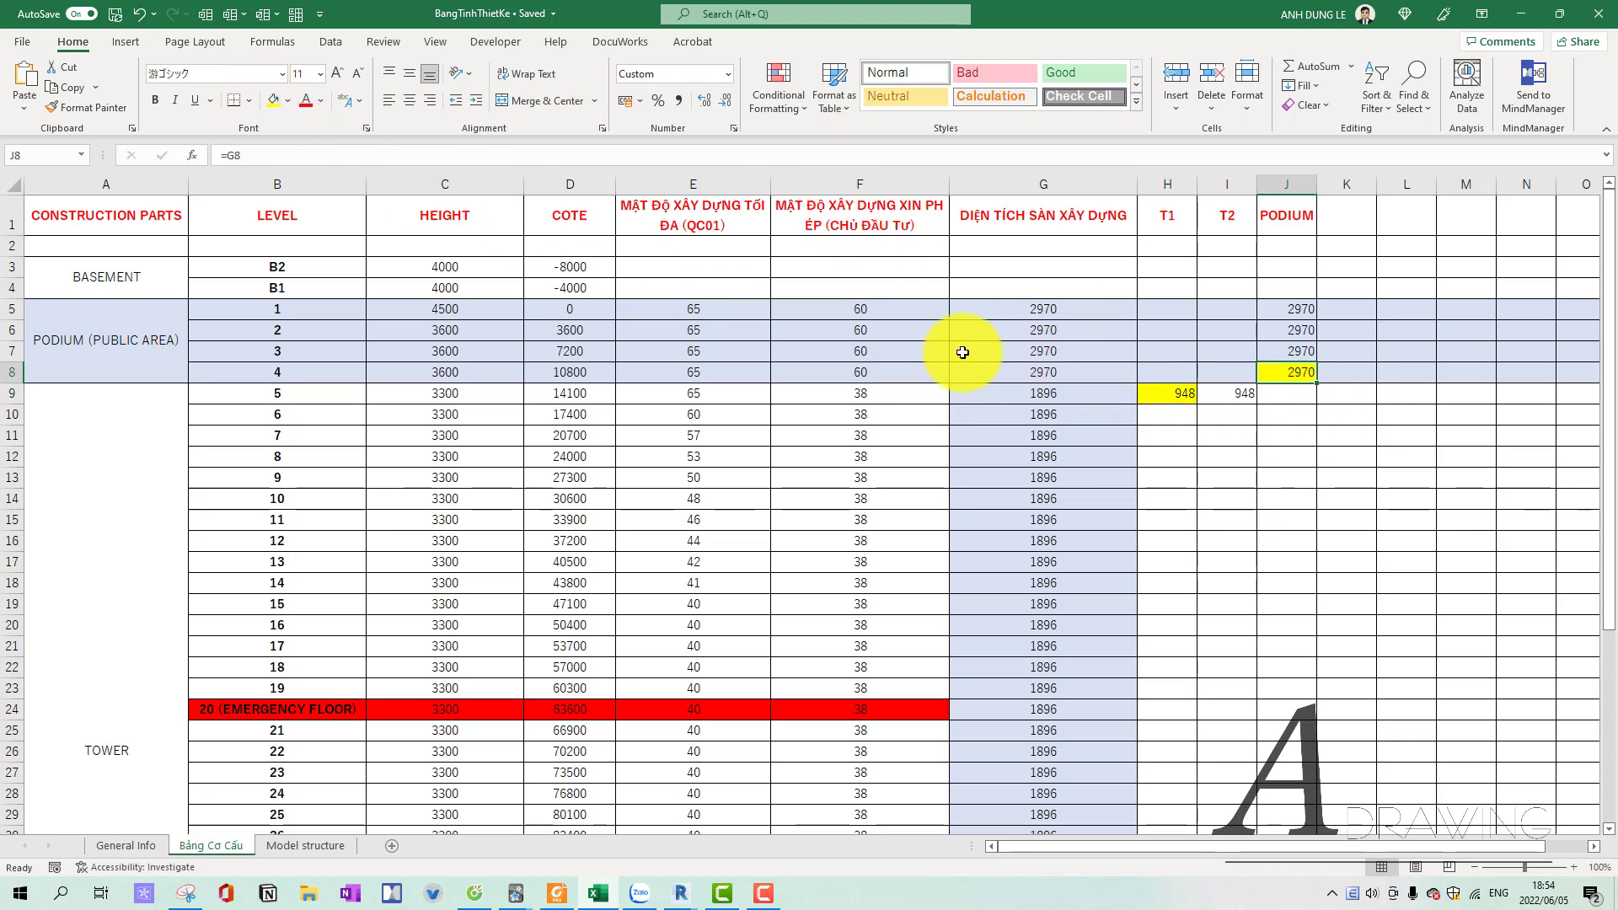
# Back in Revit, open the Level 1 floor plan and center the site in view.
pyautogui.click(1522, 15)
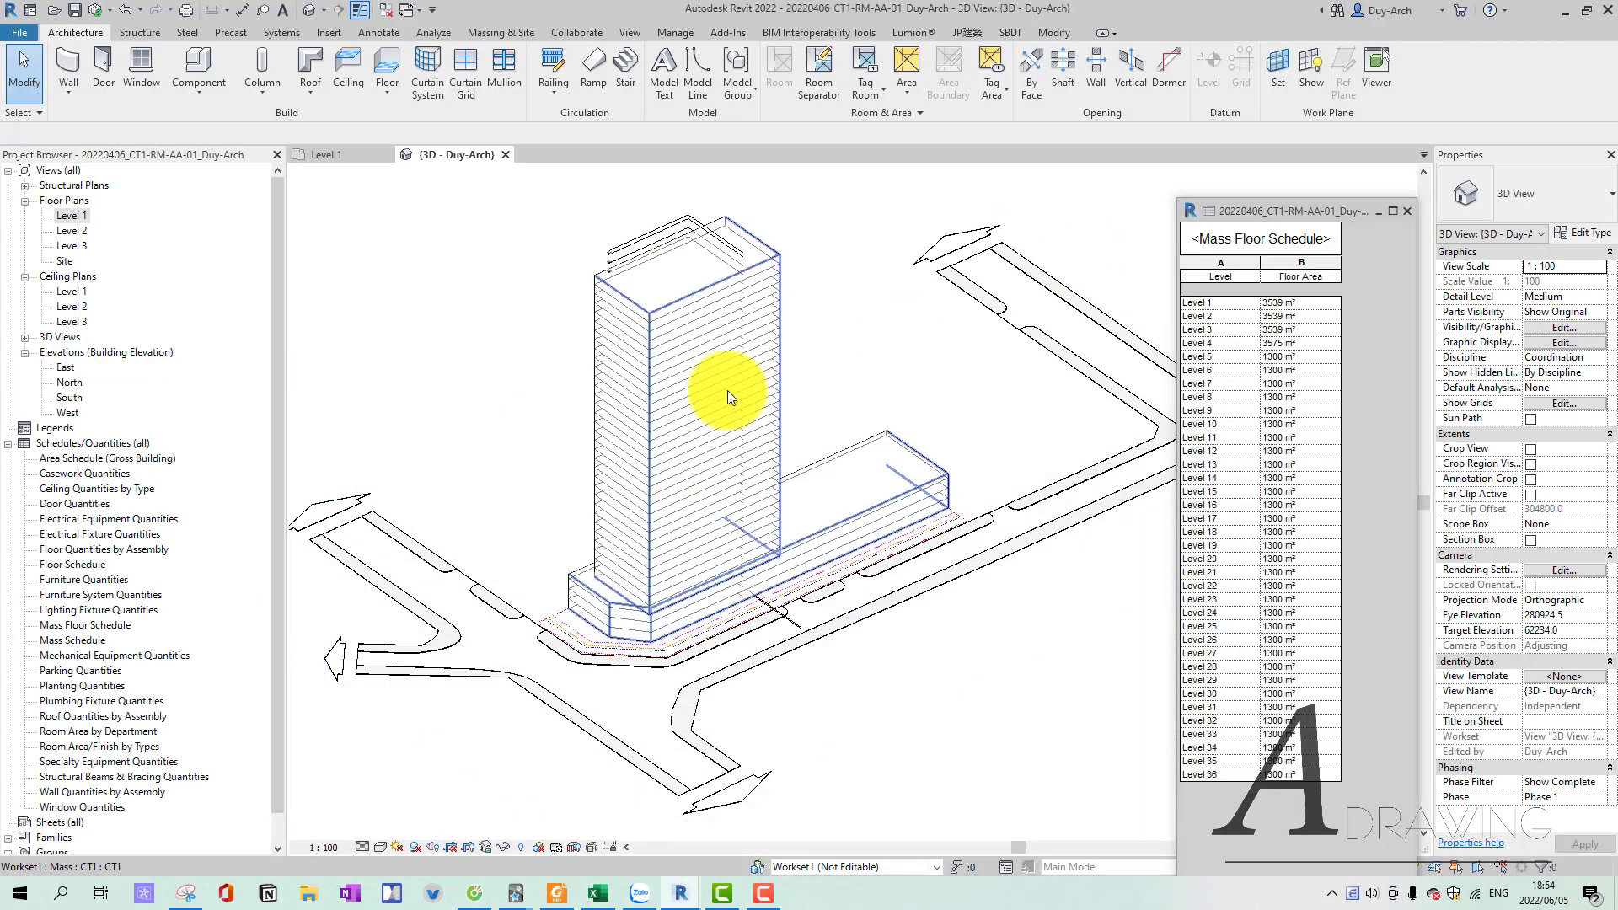
pyautogui.click(326, 155)
pyautogui.moveTo(620, 440); pyautogui.dragTo(636, 455, button='middle')
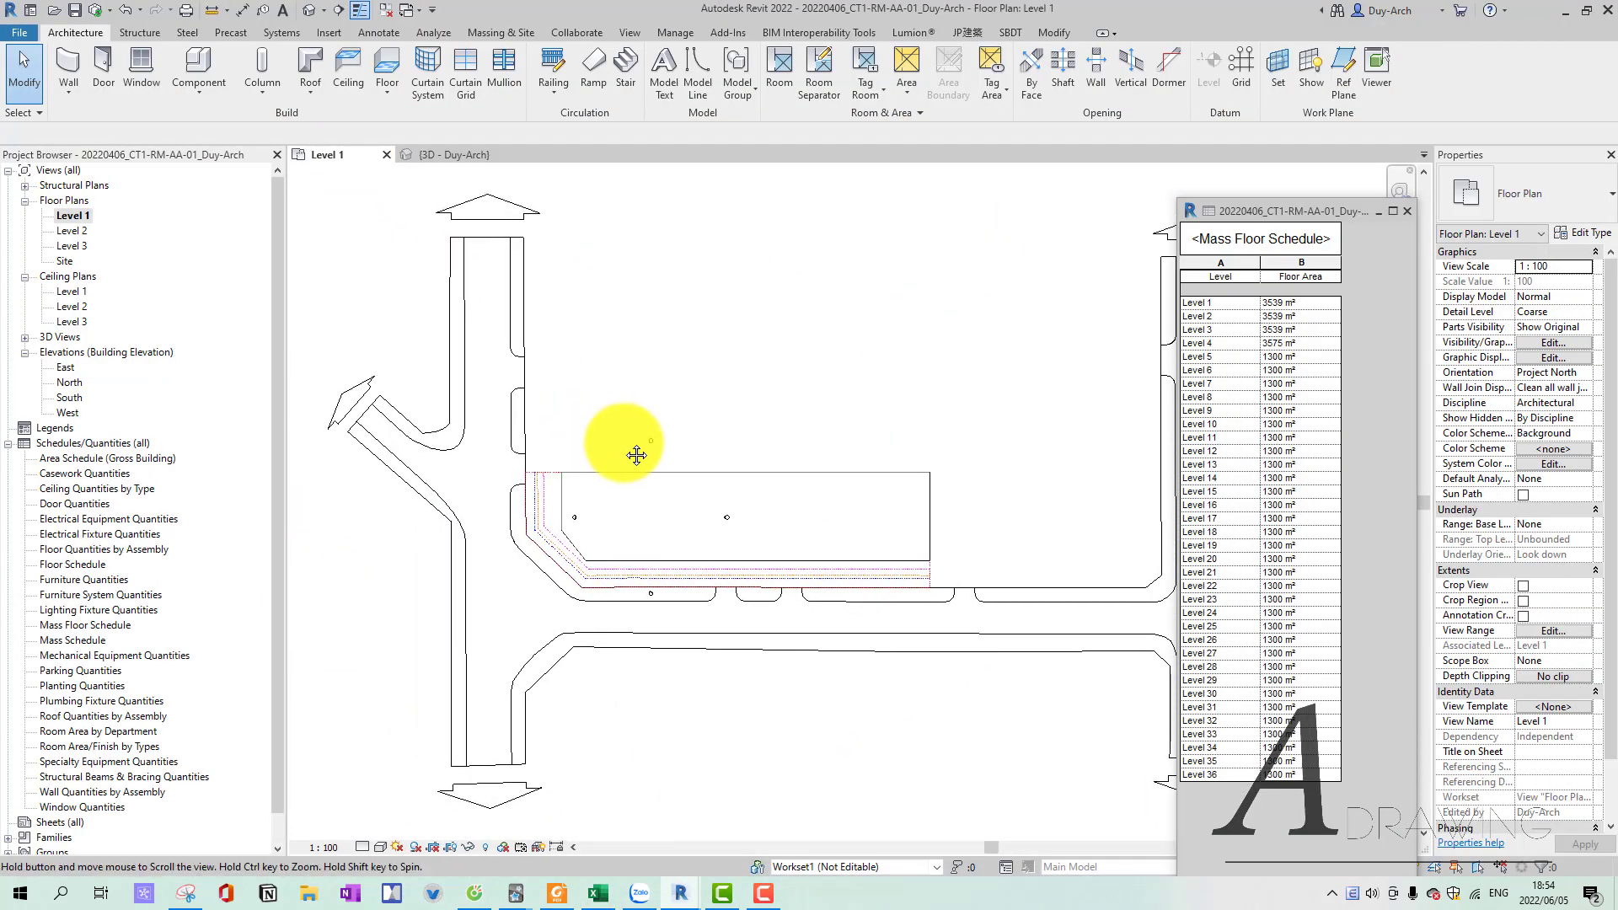
pyautogui.scroll(2, 614, 379)
# Open Visibility/Graphic Overrides and move through the category list toward Lines.
pyautogui.press('v')
pyautogui.press('g')
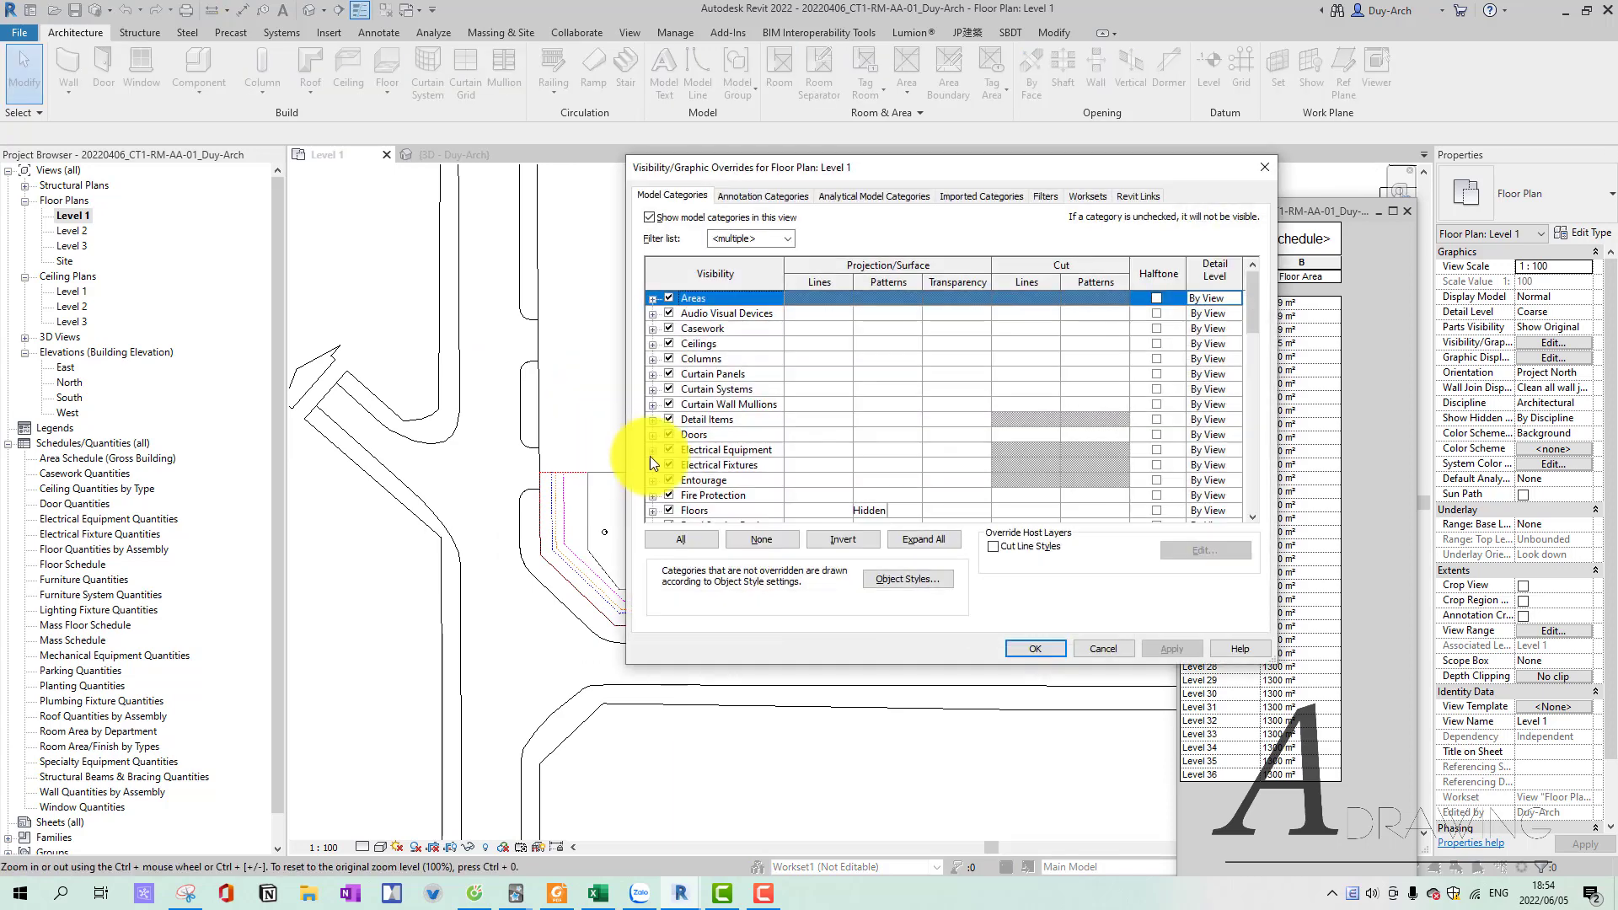
pyautogui.press('p')
pyautogui.scroll(-2, 731, 457)
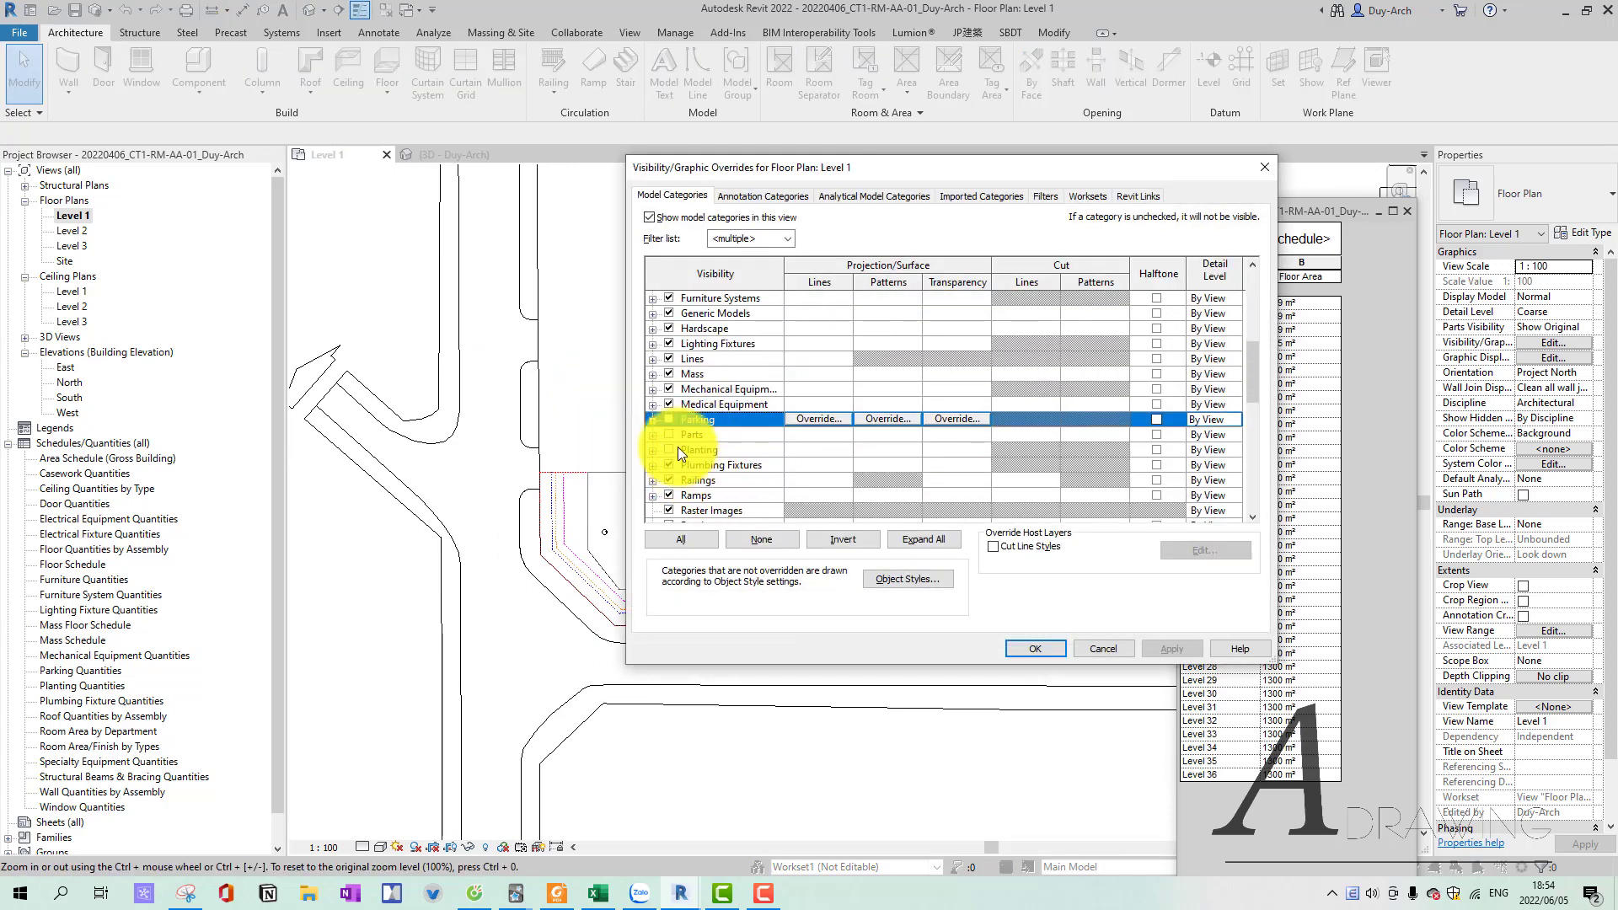
pyautogui.press('l')
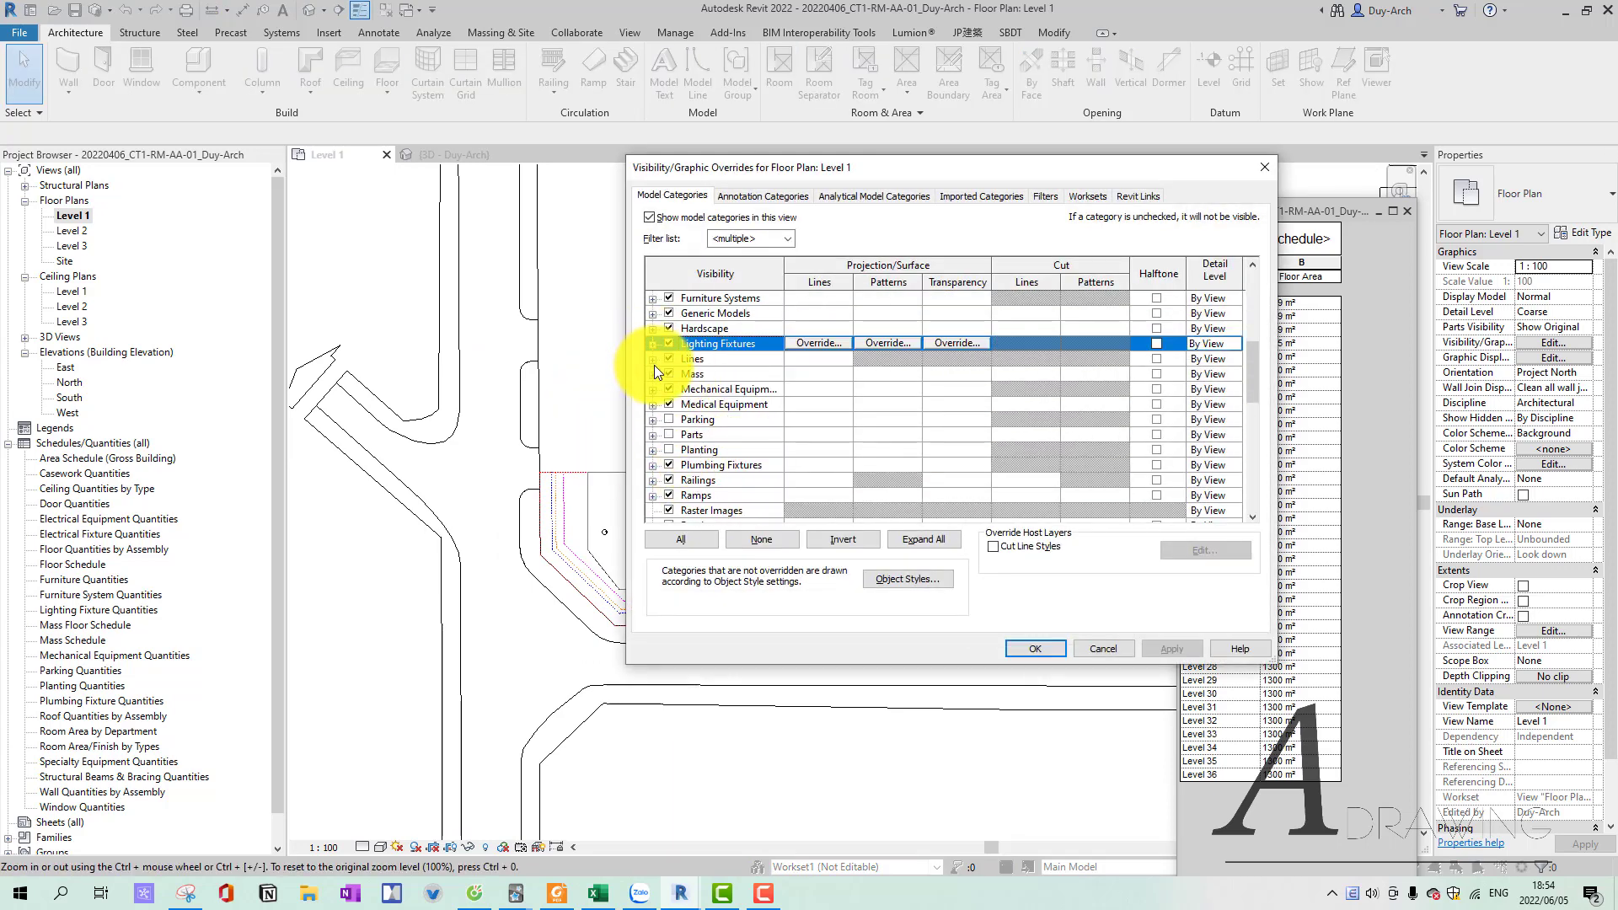
# Expand the Lines category, review its subcategories, and close the dialog unchanged.
pyautogui.click(652, 359)
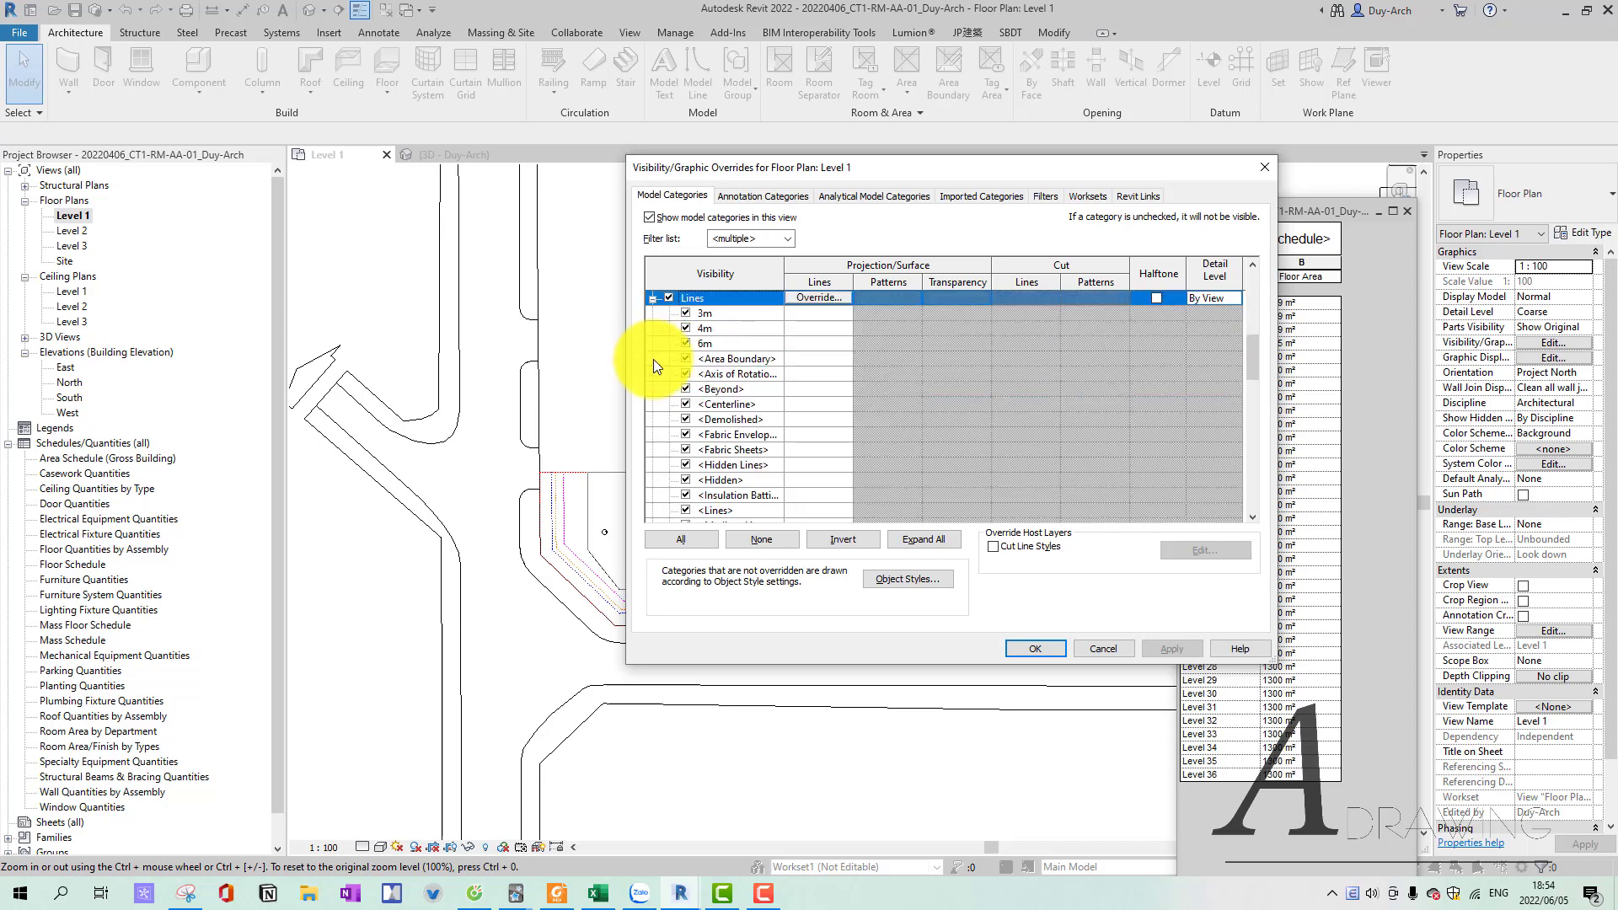
pyautogui.scroll(-1, 750, 450)
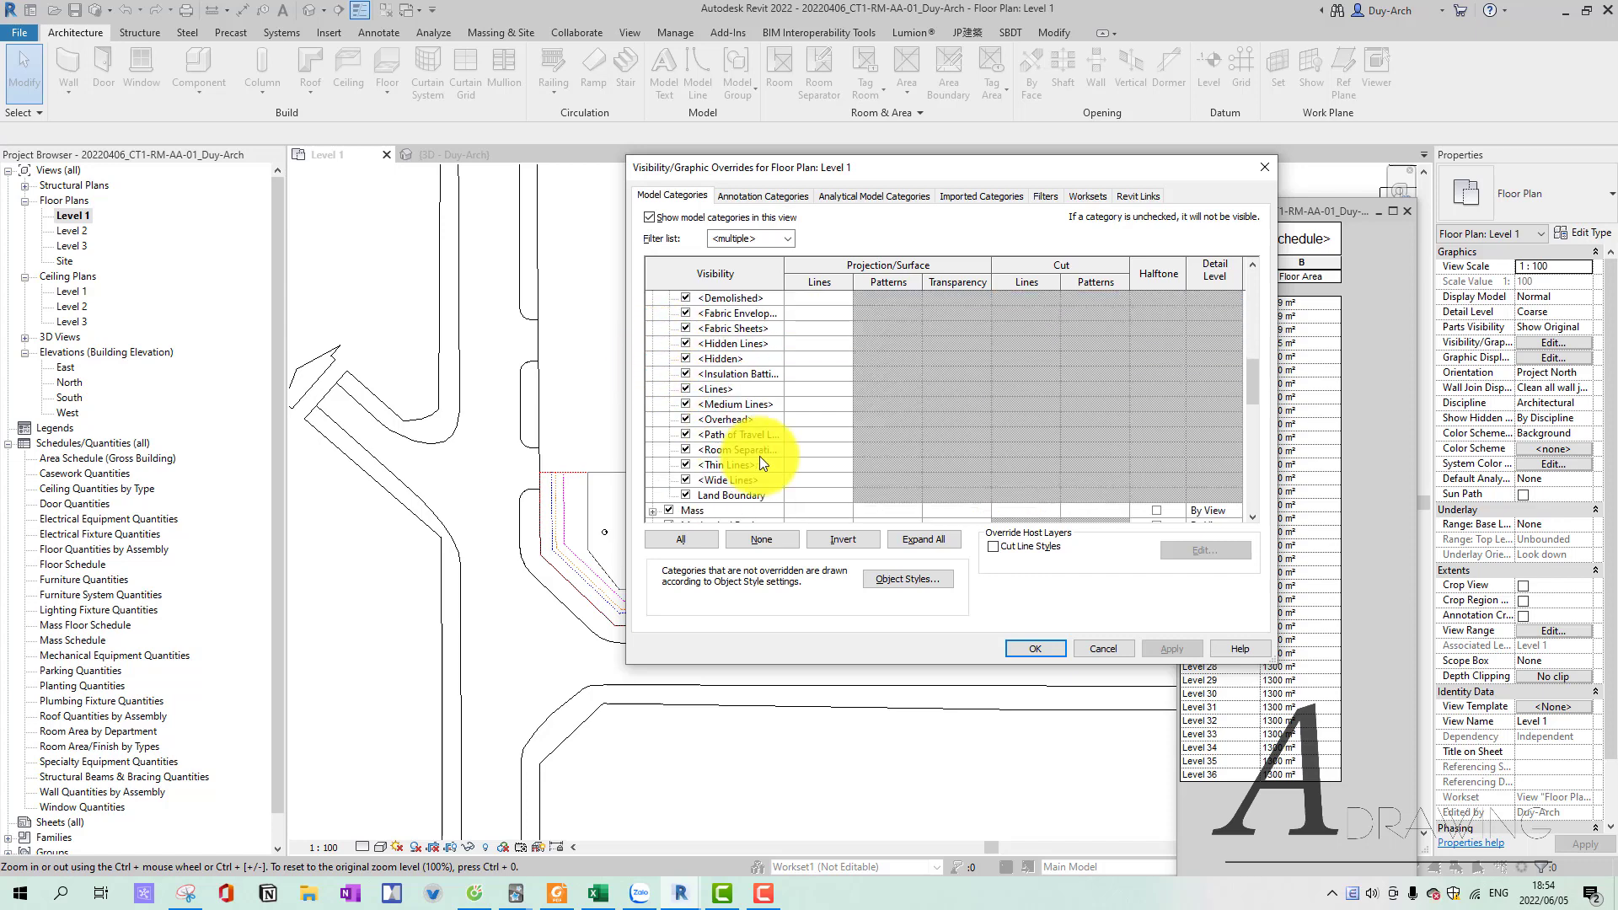
pyautogui.scroll(1, 760, 457)
pyautogui.scroll(1, 760, 457)
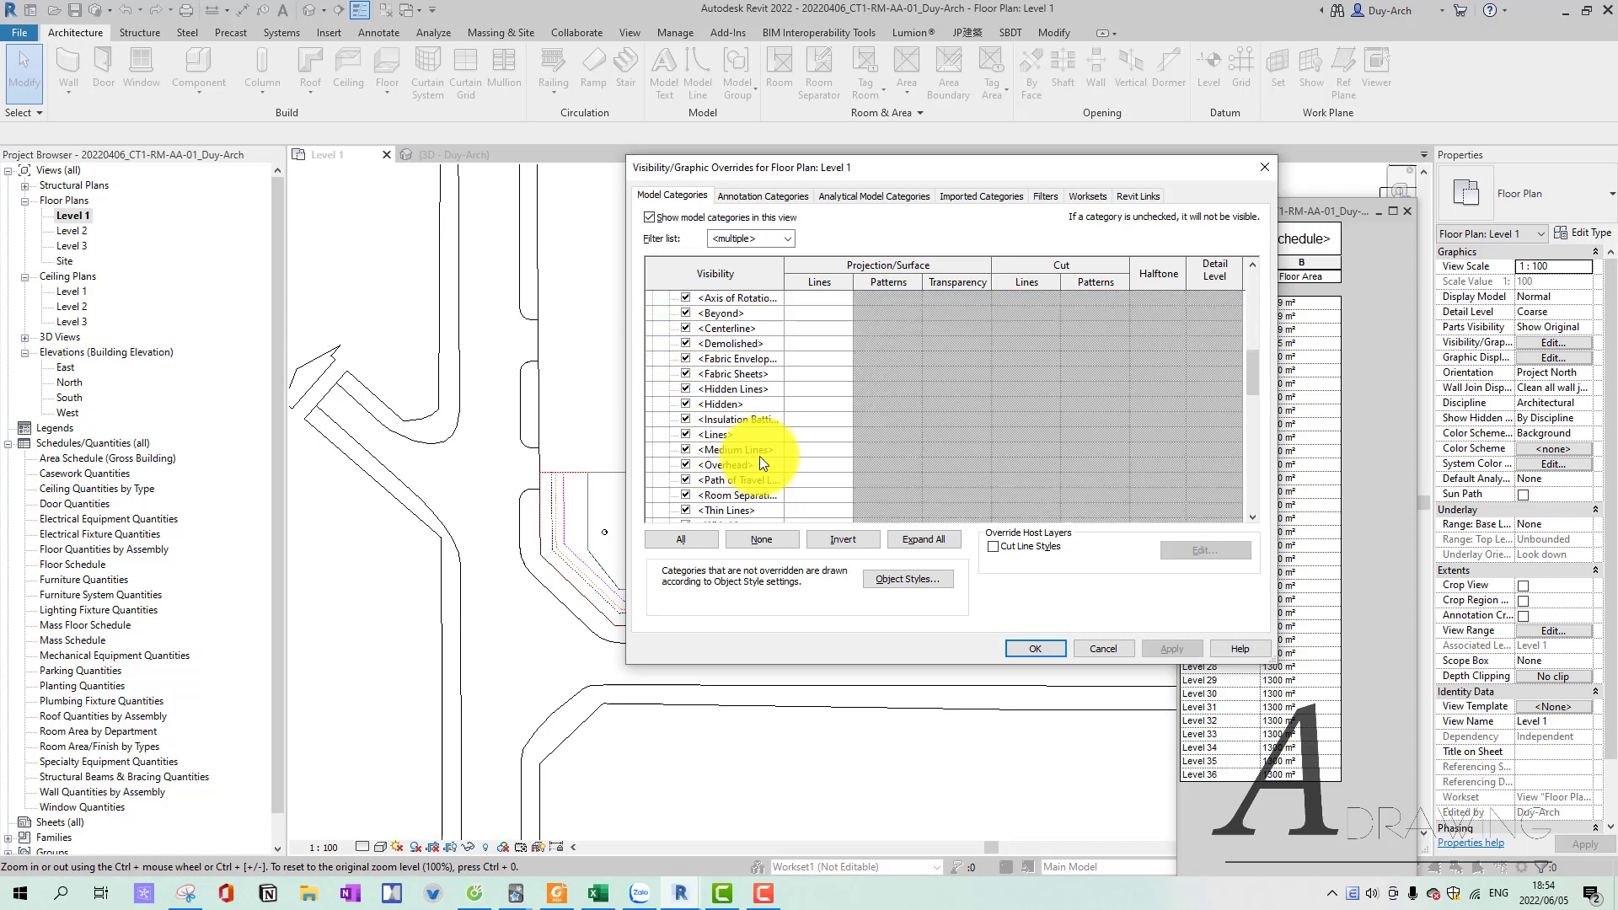
pyautogui.scroll(1, 760, 457)
pyautogui.scroll(-2, 760, 456)
pyautogui.scroll(-2, 760, 457)
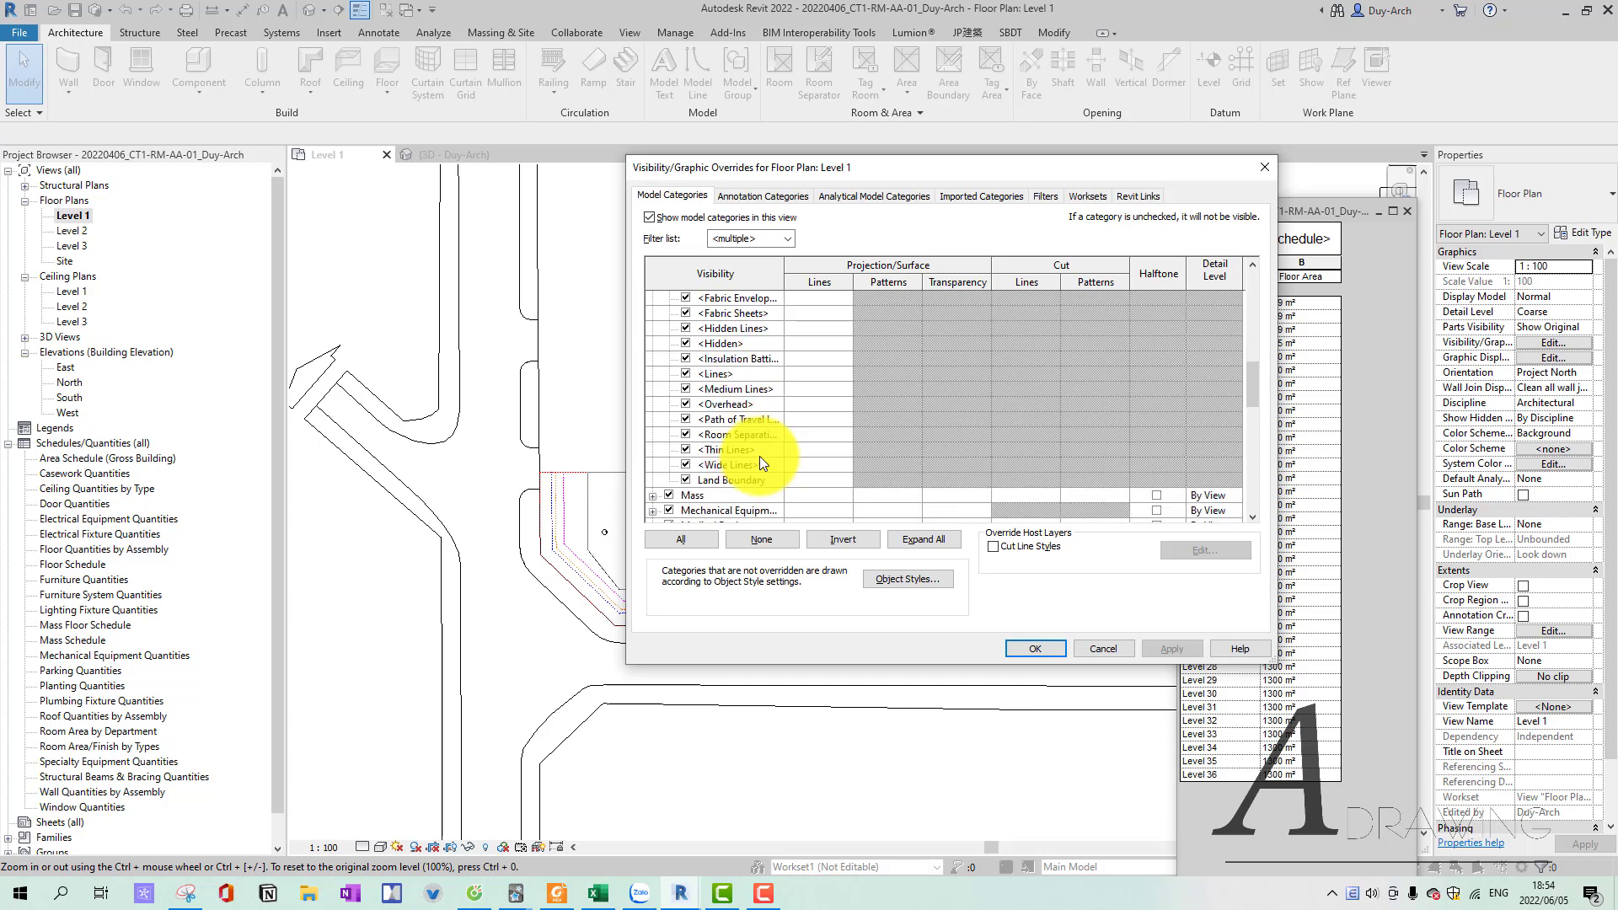
pyautogui.scroll(2, 760, 456)
pyautogui.scroll(3, 760, 457)
pyautogui.scroll(3, 754, 447)
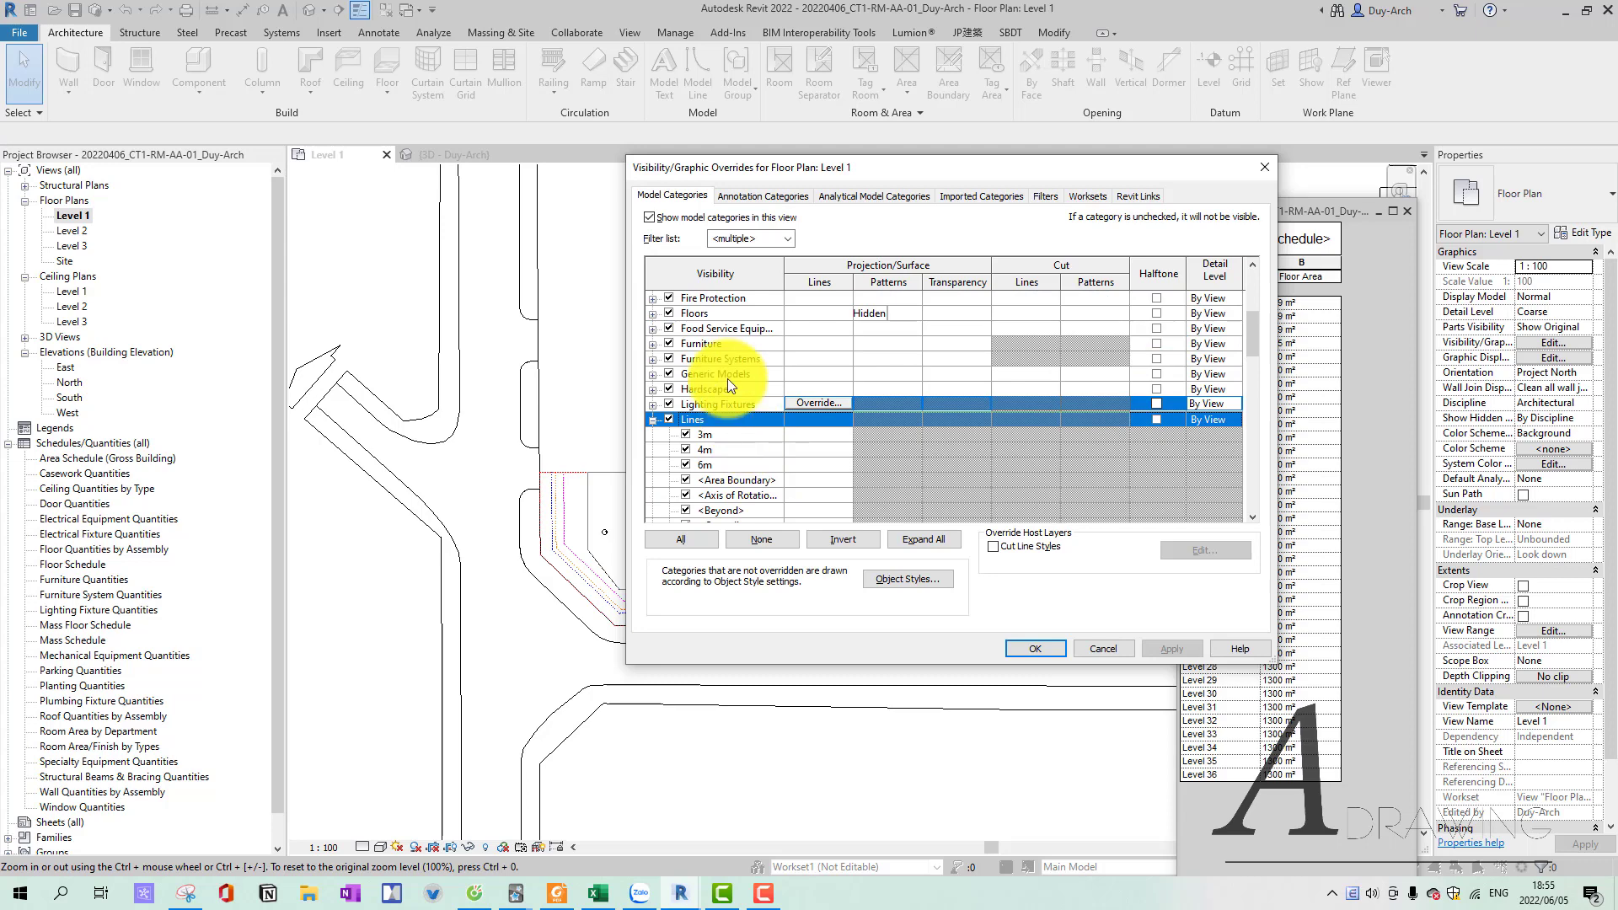
pyautogui.click(1131, 642)
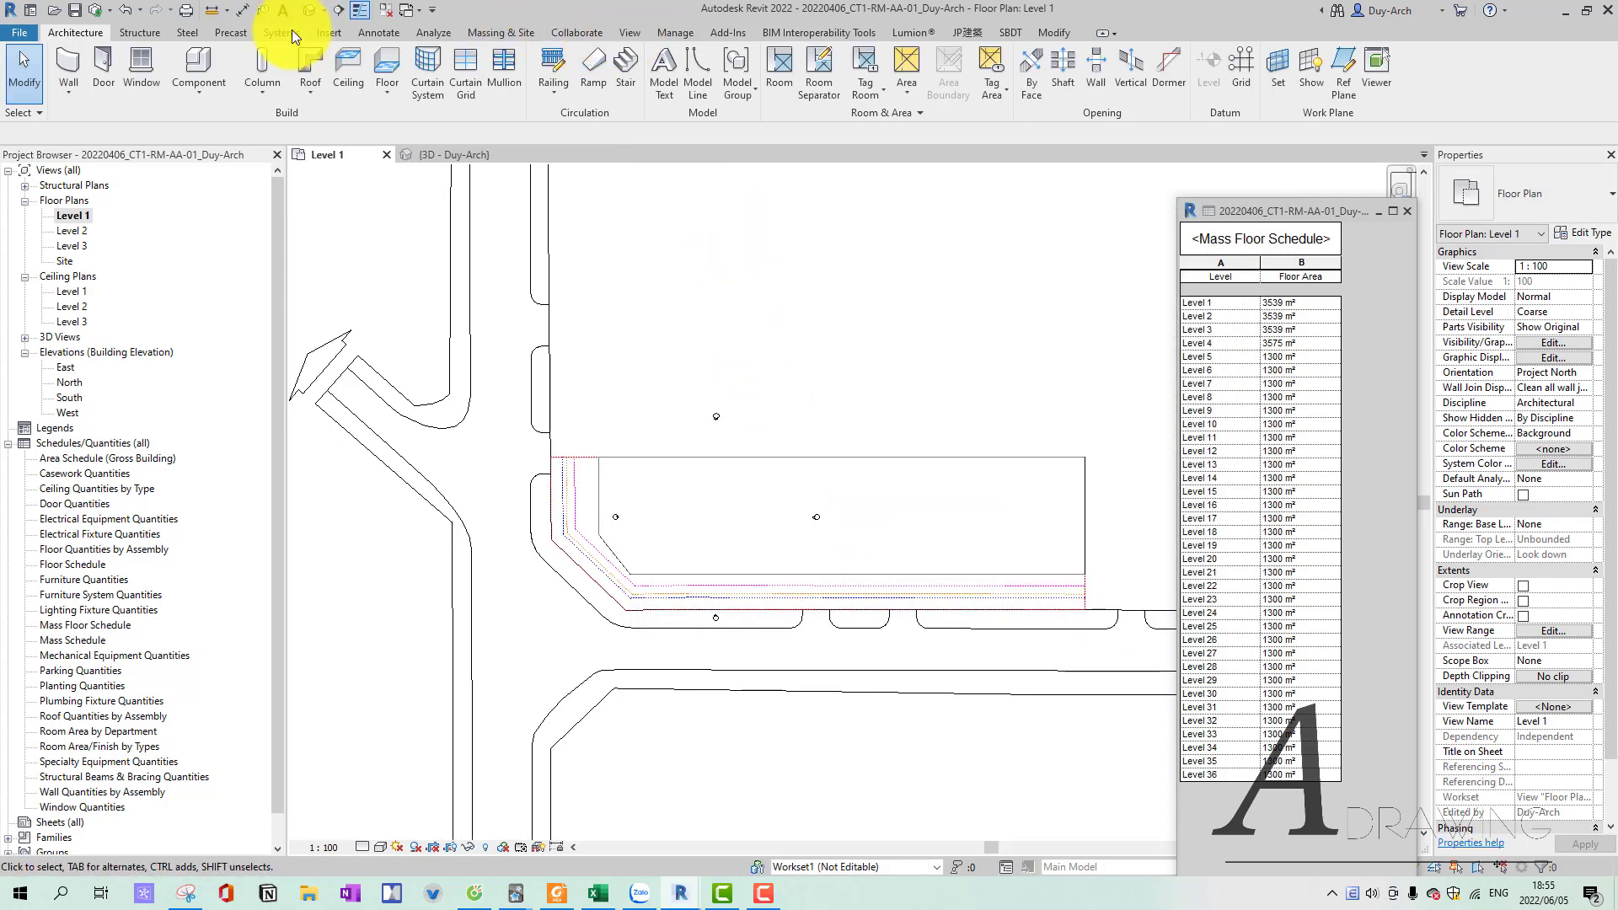
# Start a new property line on Level 1 using the sketch option.
pyautogui.click(489, 35)
pyautogui.click(778, 74)
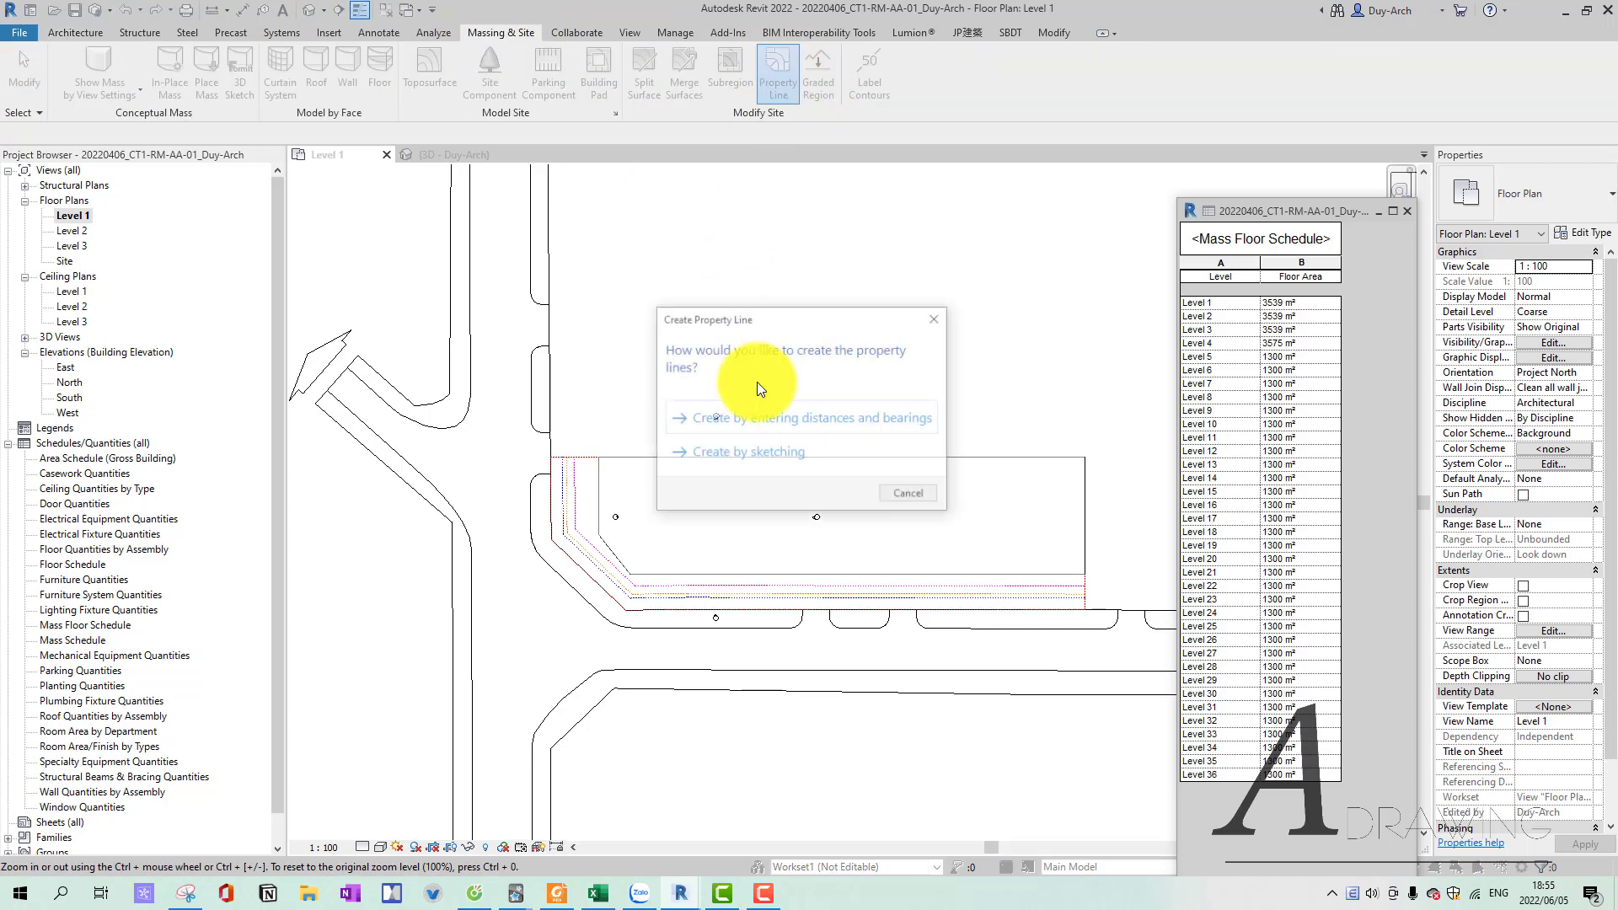
pyautogui.click(780, 451)
pyautogui.scroll(2, 648, 489)
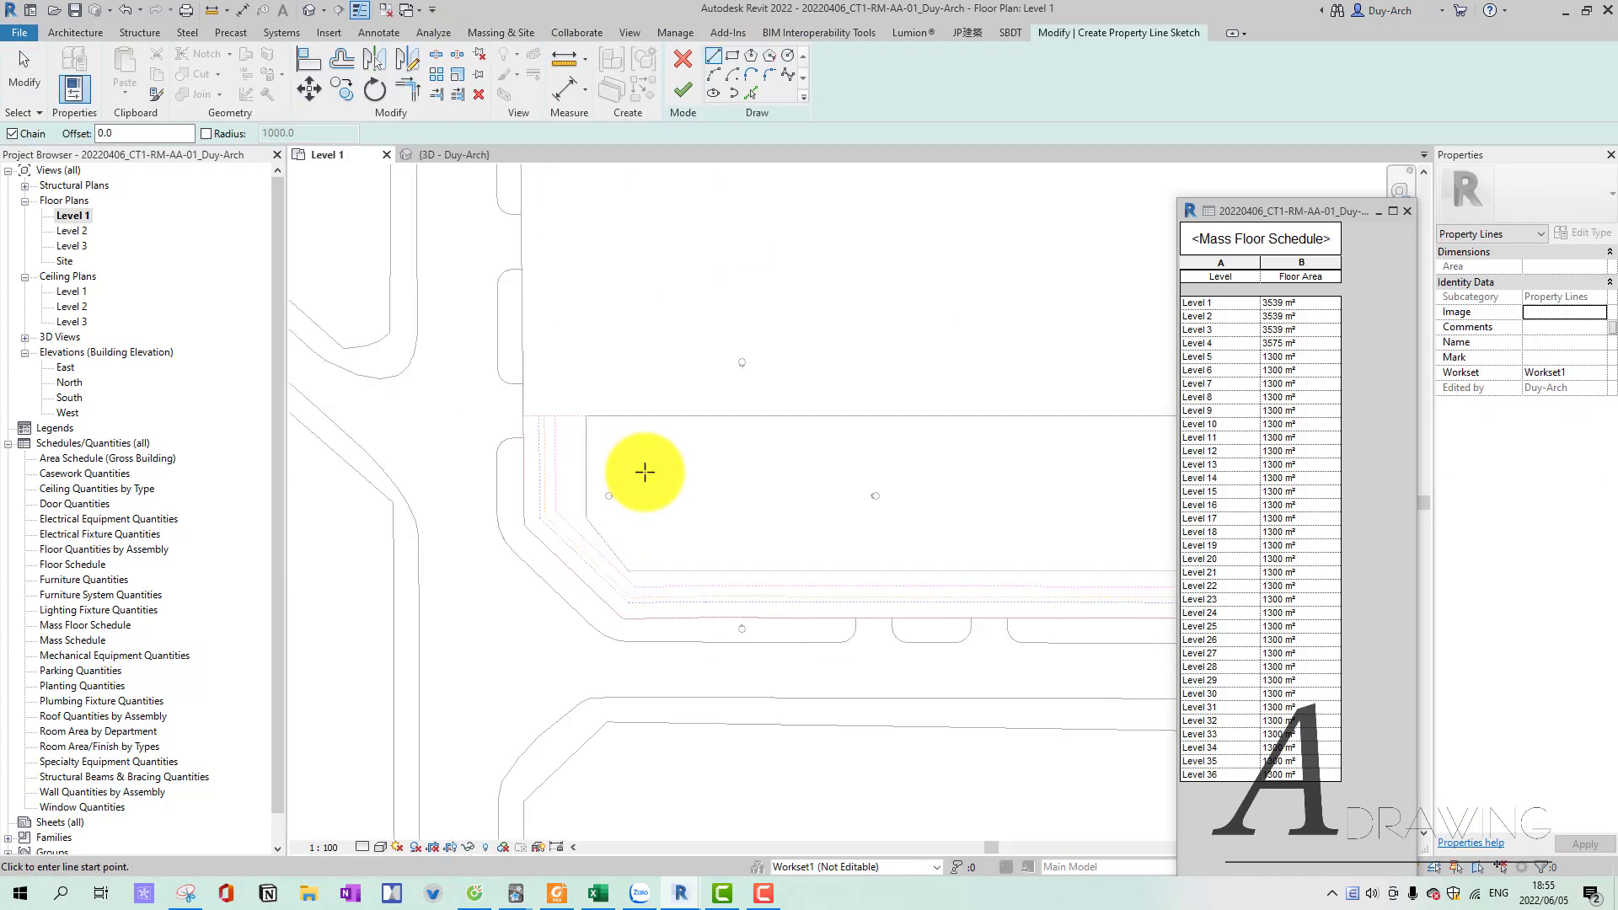
pyautogui.scroll(2, 643, 469)
pyautogui.scroll(2, 523, 459)
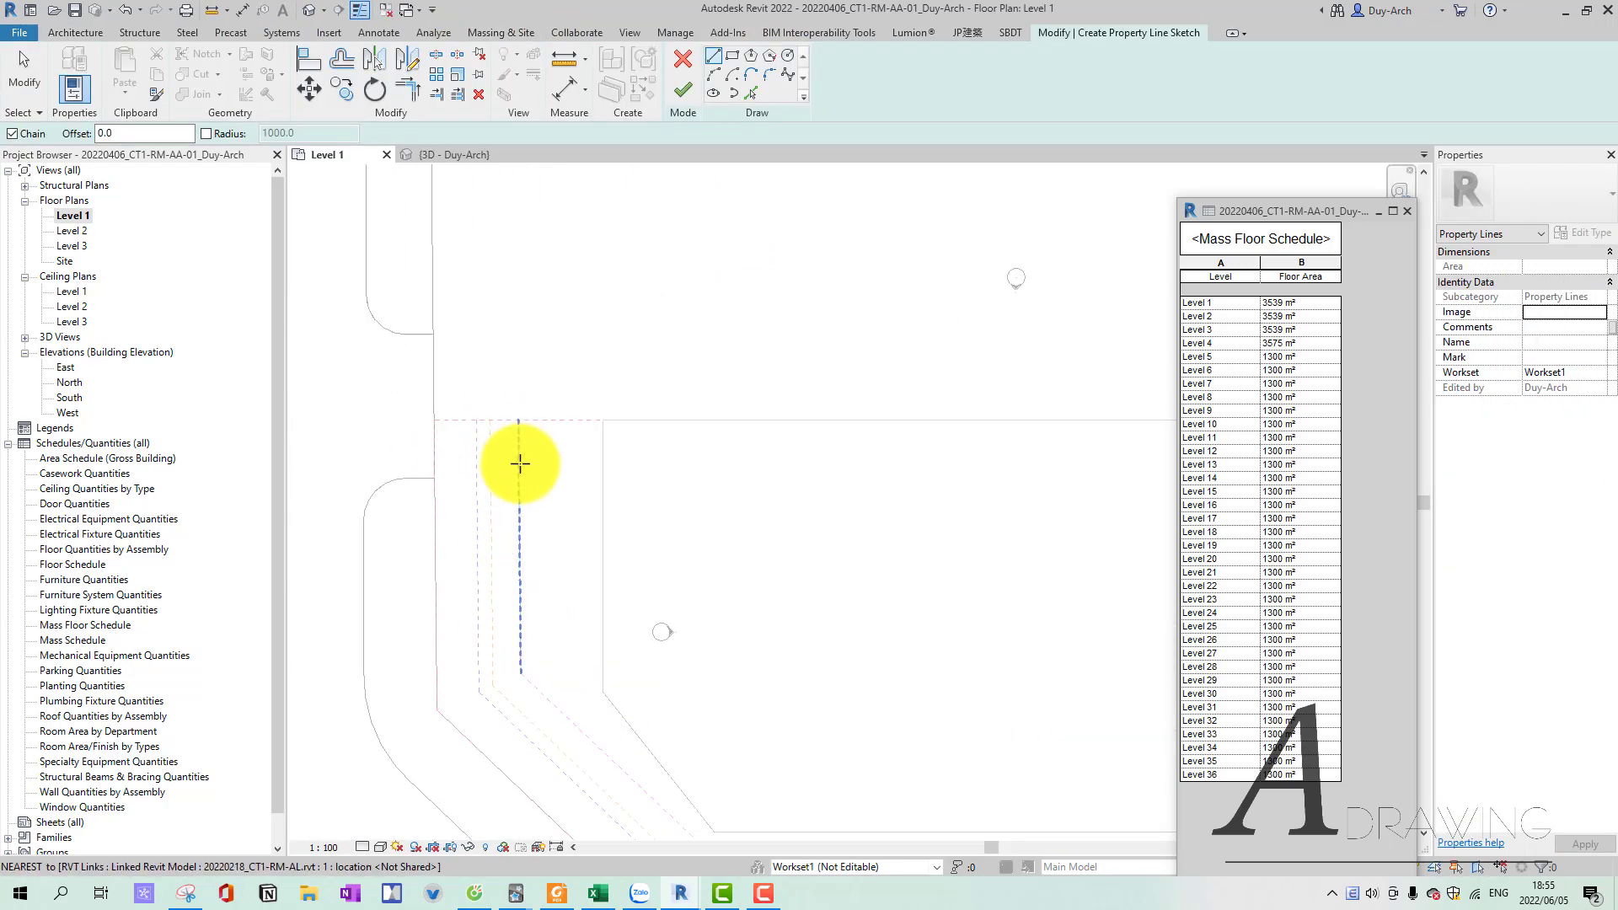
# Sketch the left vertical boundary lines of the site along the road edge.
pyautogui.click(522, 673)
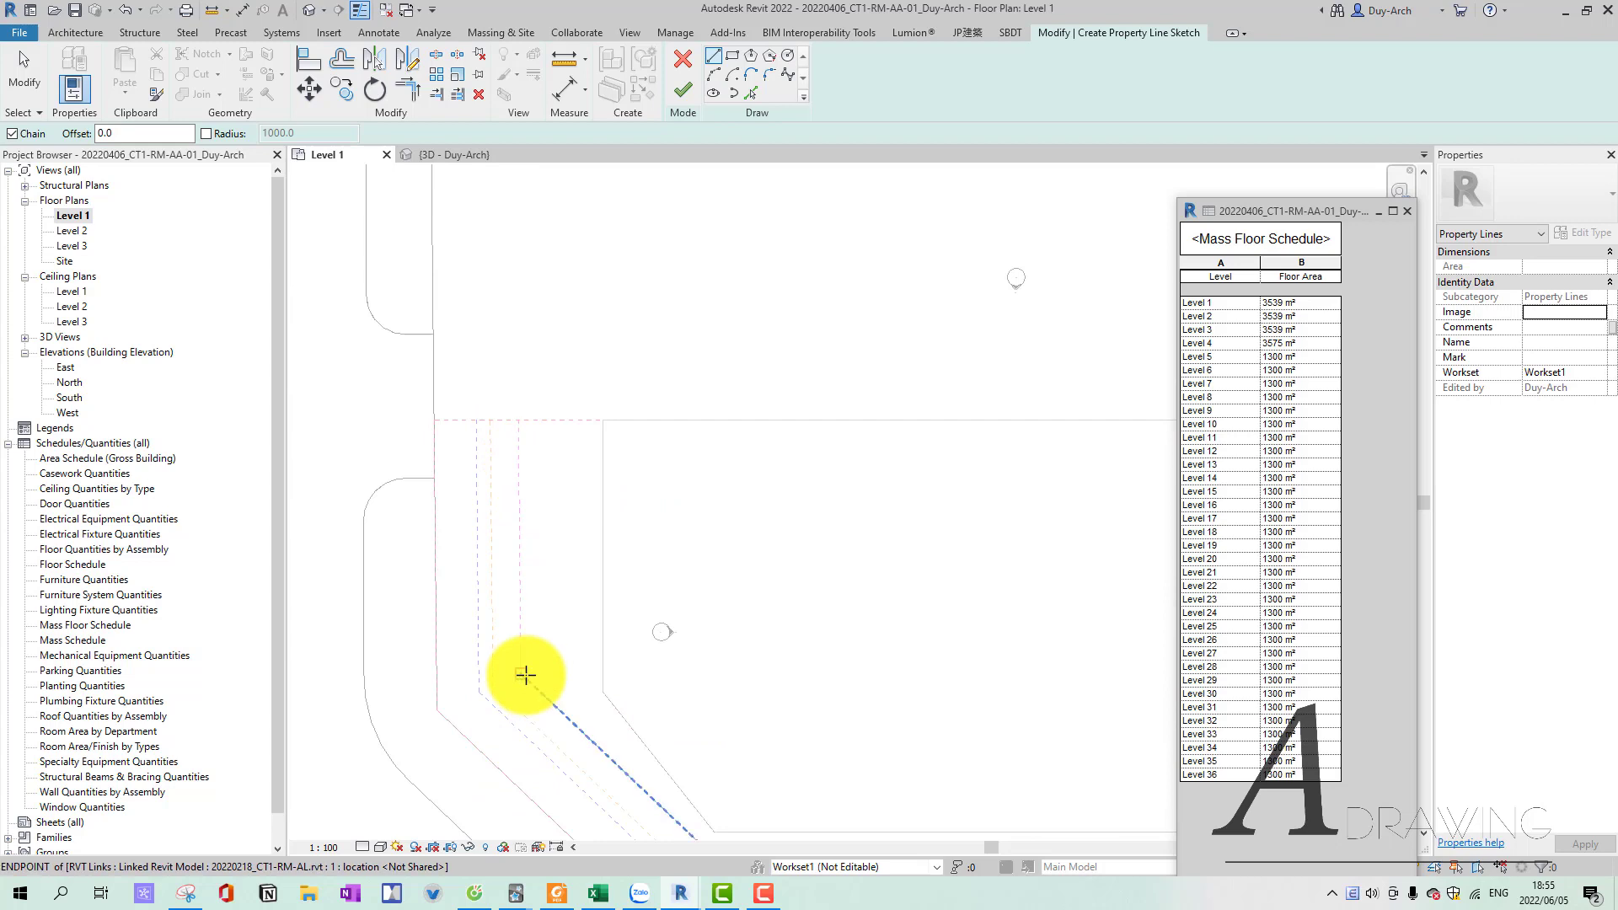
pyautogui.scroll(2, 527, 425)
pyautogui.scroll(-3, 527, 426)
pyautogui.scroll(1, 527, 426)
pyautogui.click(527, 425)
pyautogui.scroll(3, 531, 429)
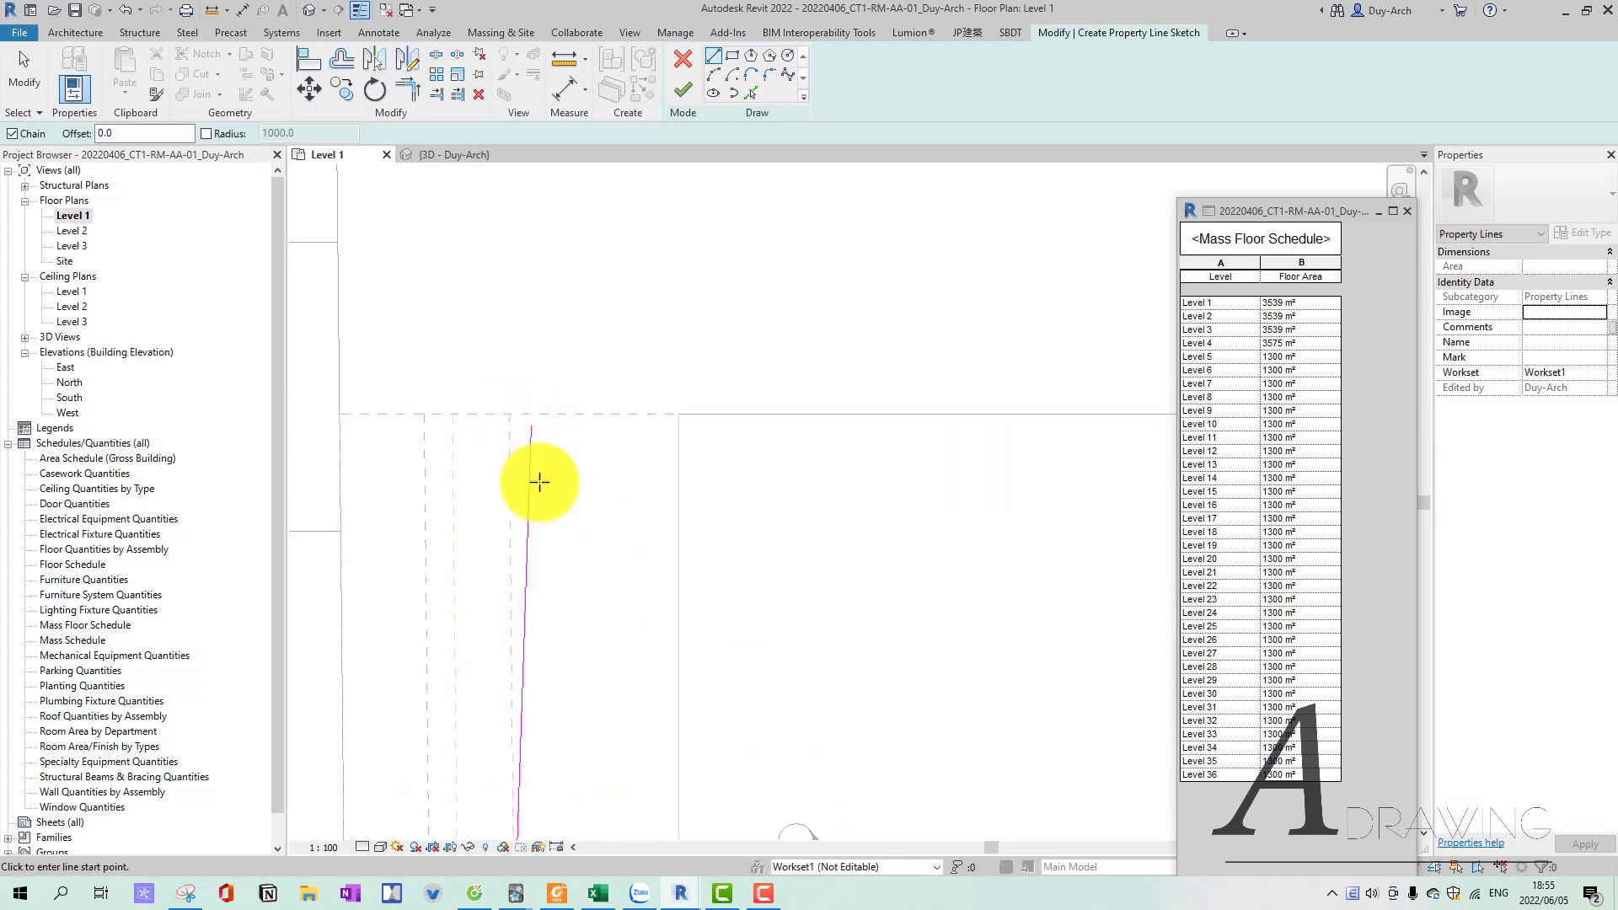
pyautogui.click(520, 782)
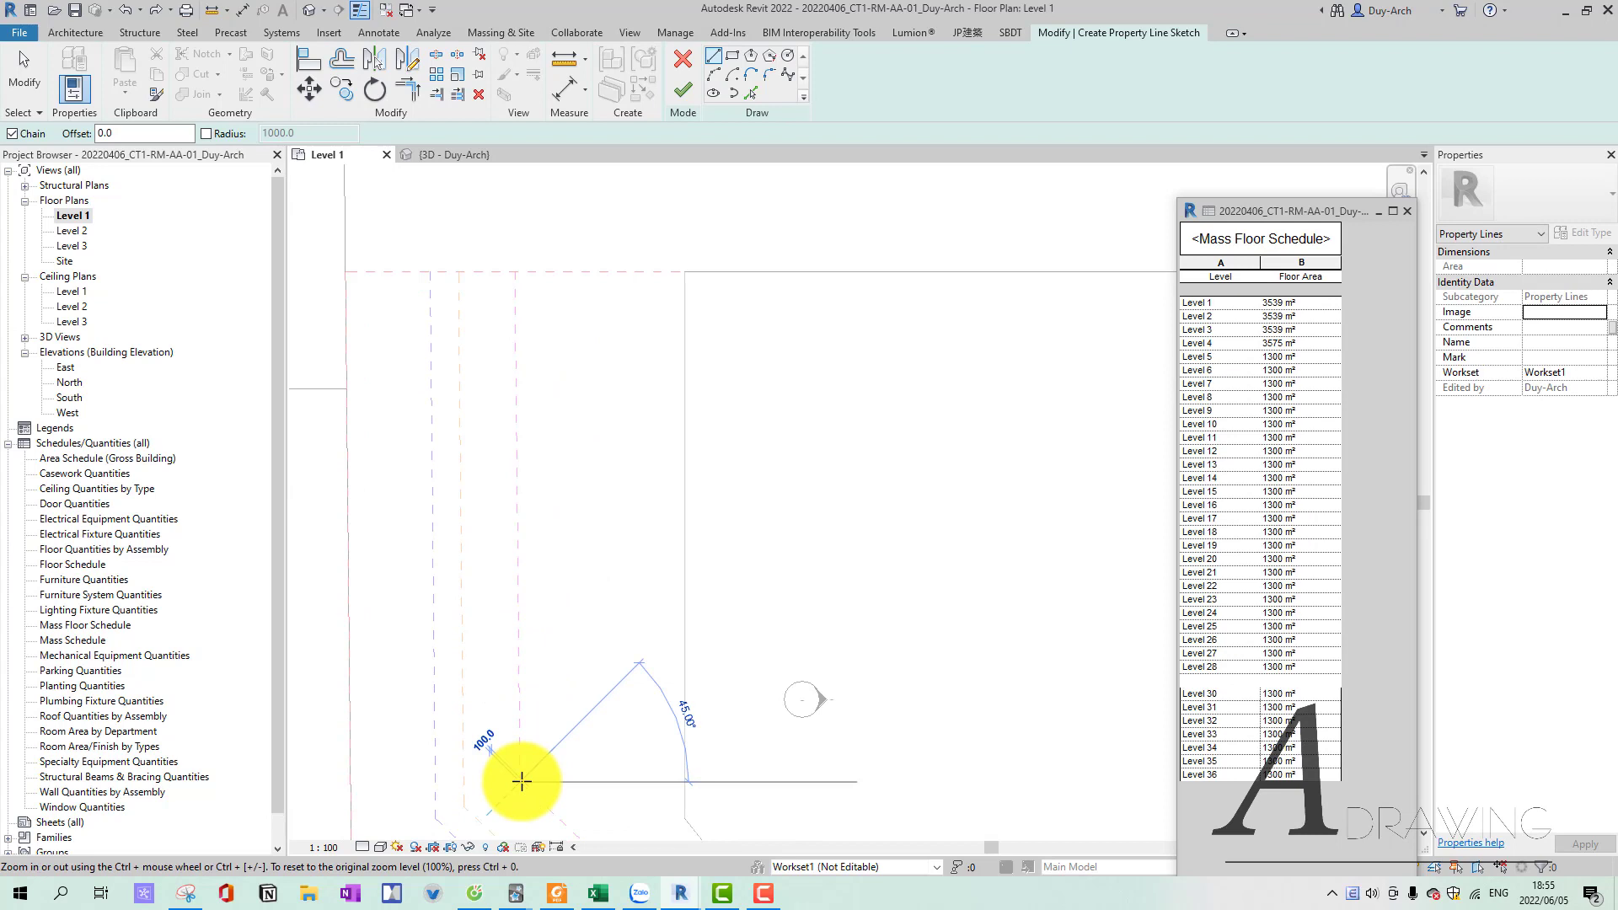
pyautogui.click(520, 272)
pyautogui.scroll(-4, 560, 270)
pyautogui.scroll(-1, 524, 422)
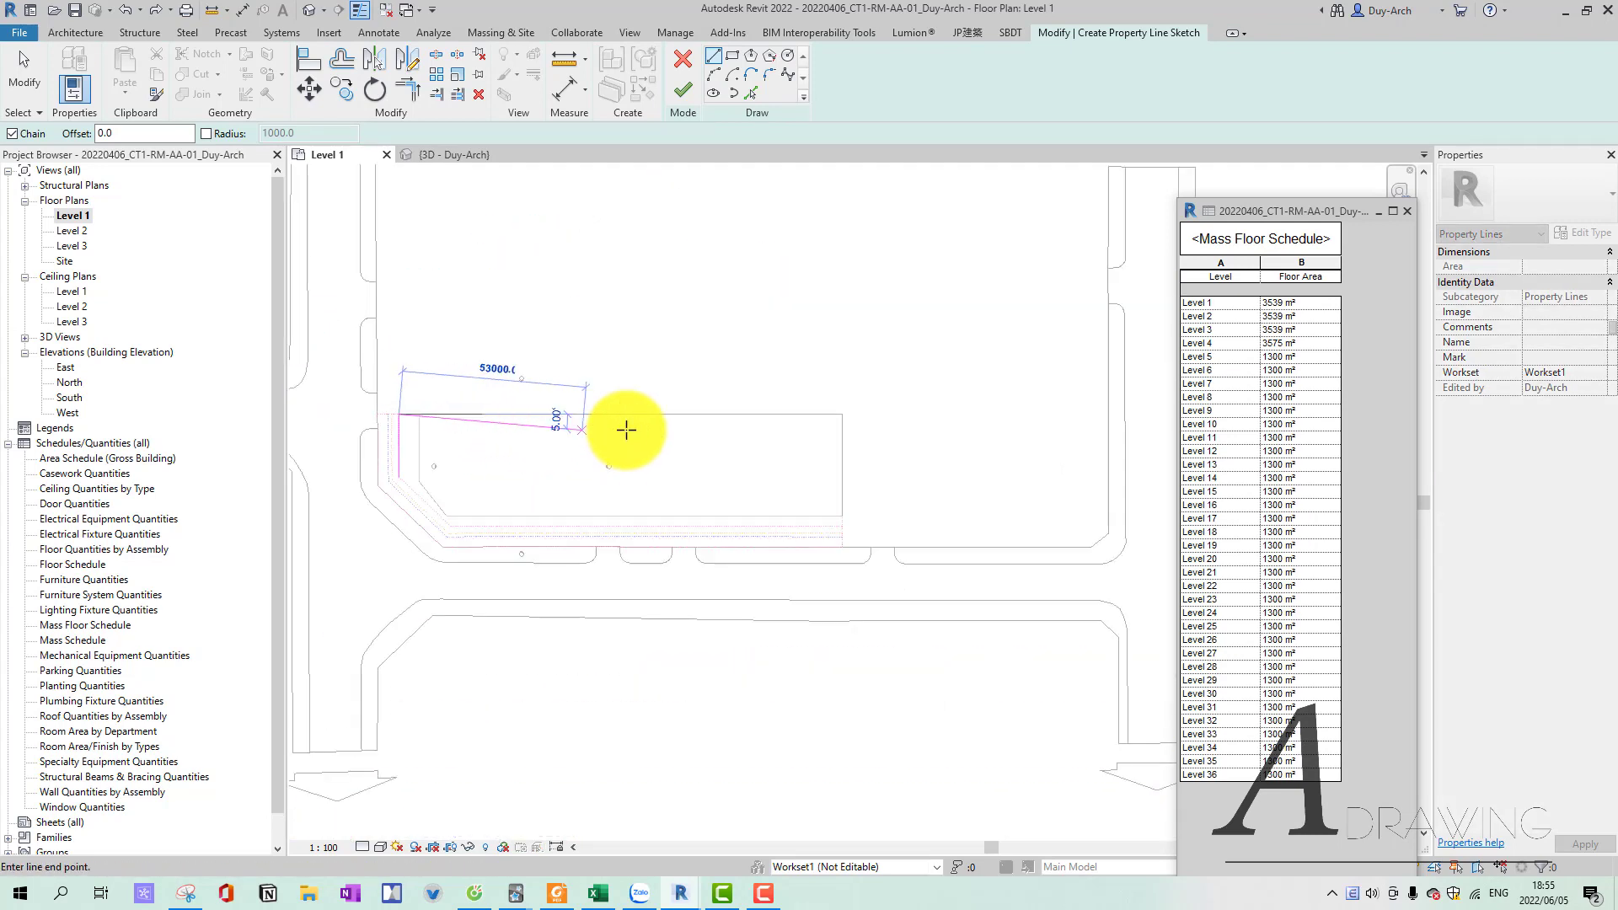
# Draw the top, right, bottom and diagonal corner boundary lines to close the loop.
pyautogui.click(842, 414)
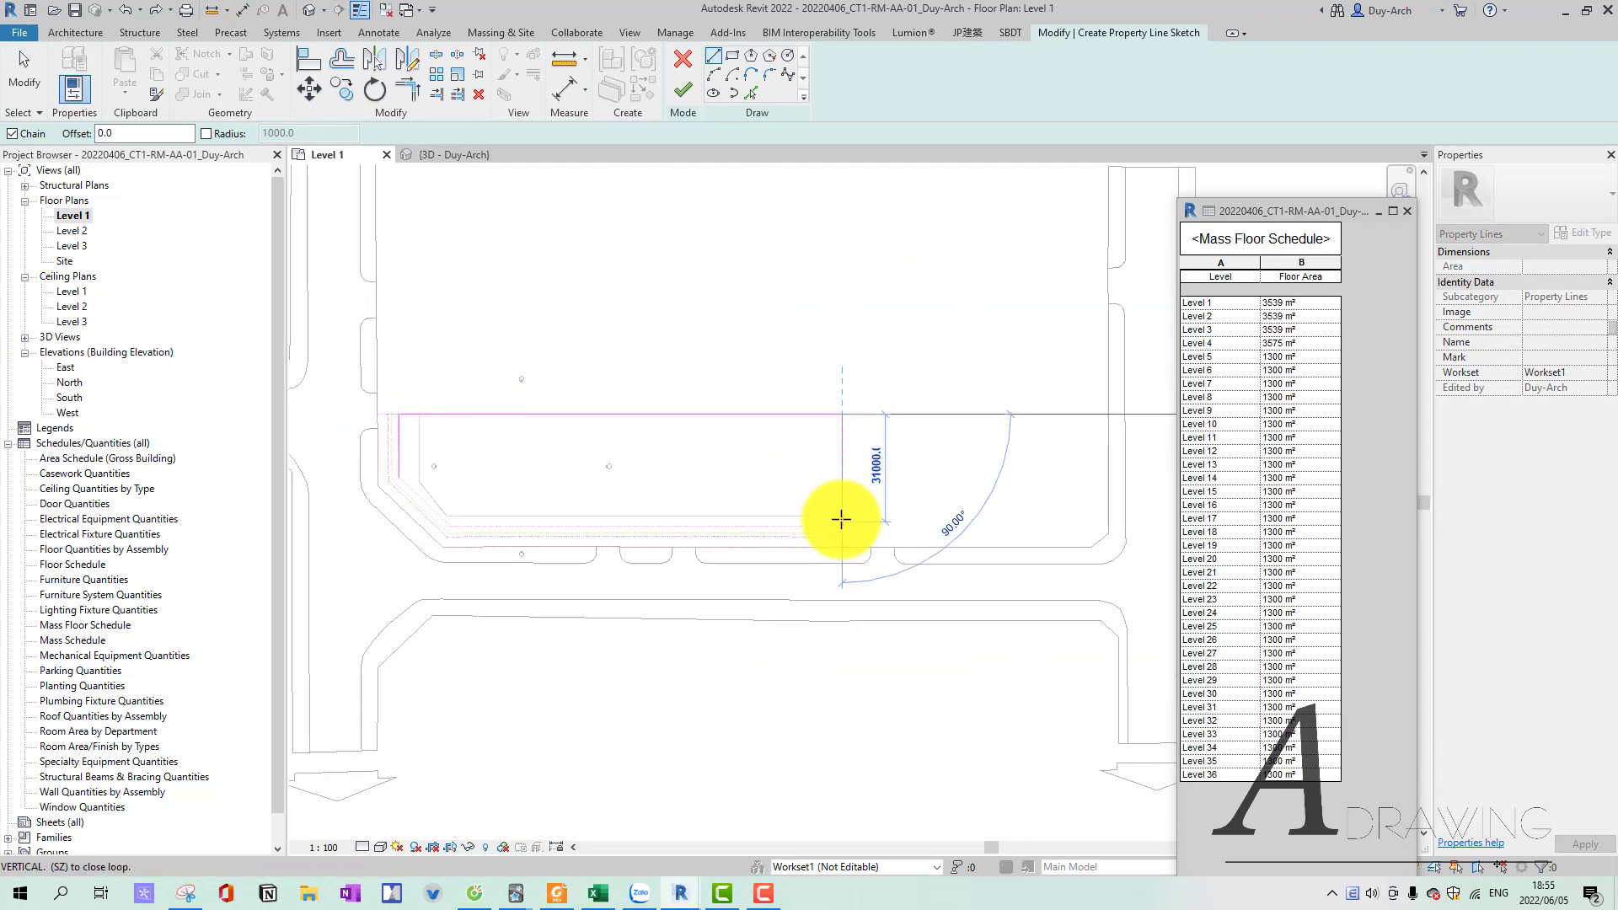
pyautogui.scroll(2, 841, 520)
pyautogui.scroll(3, 844, 516)
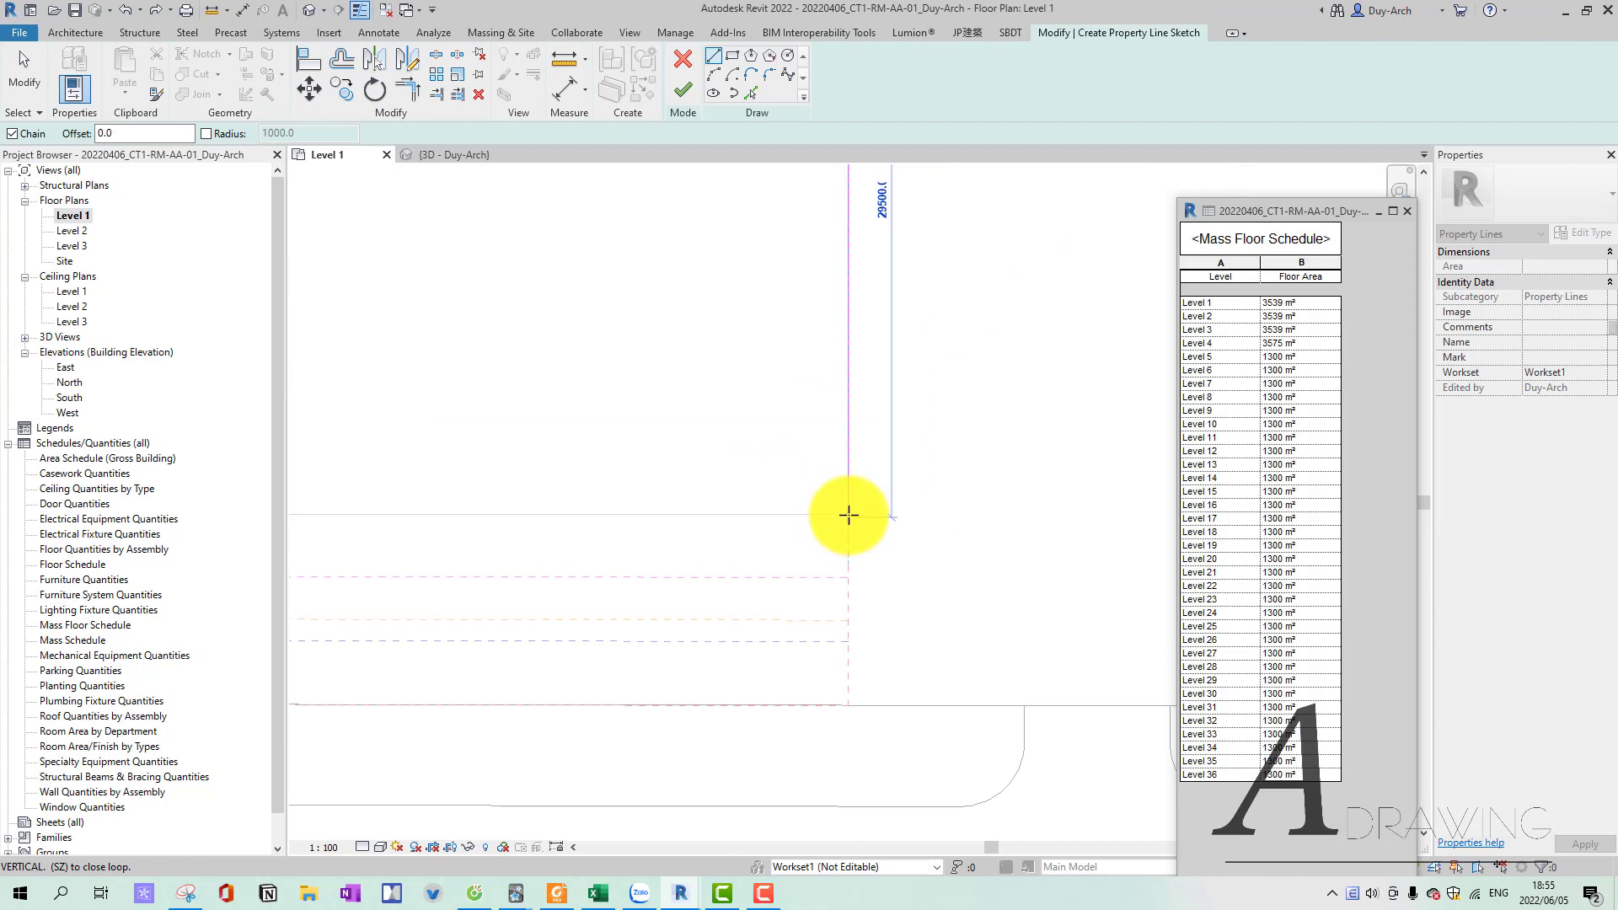
pyautogui.scroll(2, 849, 515)
pyautogui.scroll(2, 832, 505)
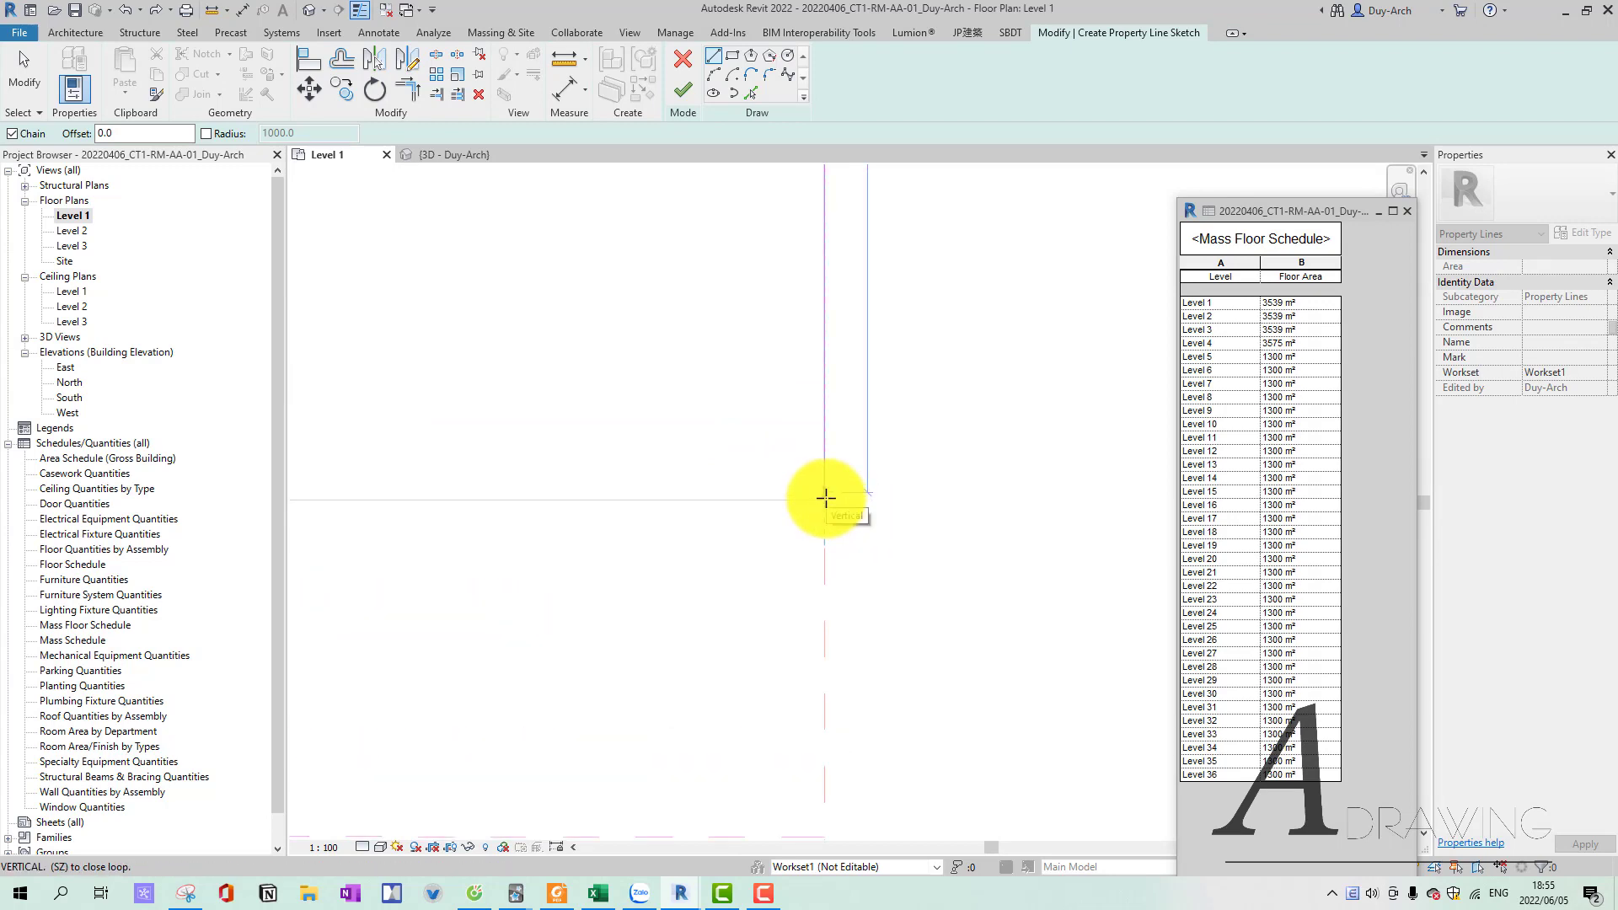
pyautogui.click(825, 498)
pyautogui.scroll(-2, 531, 488)
pyautogui.scroll(-2, 621, 550)
pyautogui.scroll(2, 588, 527)
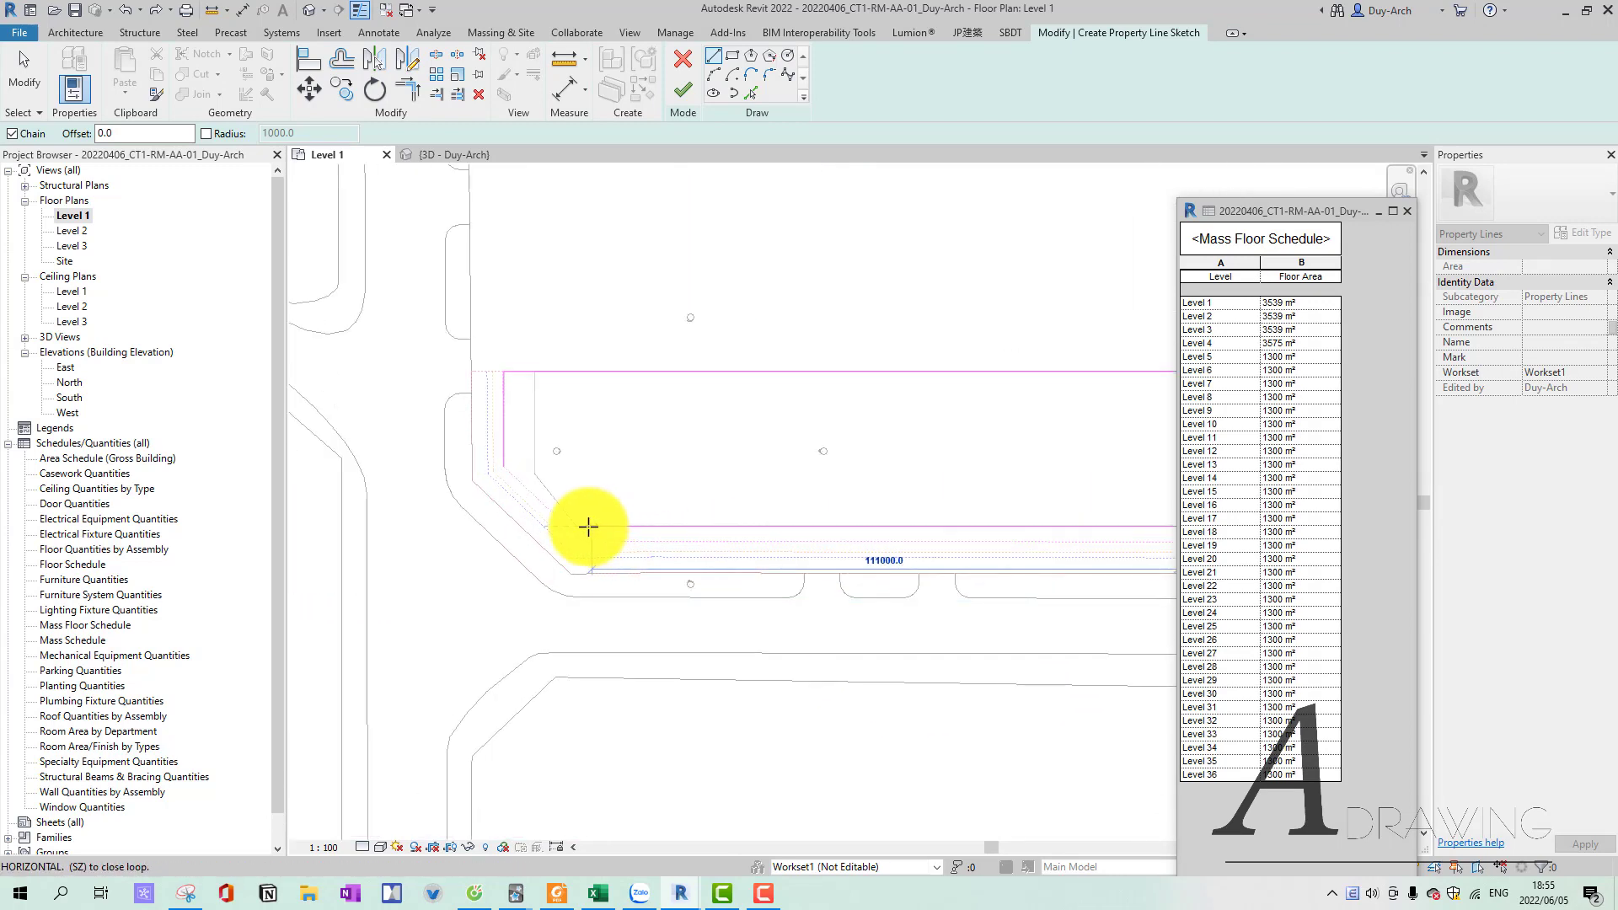
pyautogui.click(588, 527)
pyautogui.scroll(2, 535, 516)
pyautogui.scroll(2, 686, 534)
pyautogui.scroll(2, 696, 548)
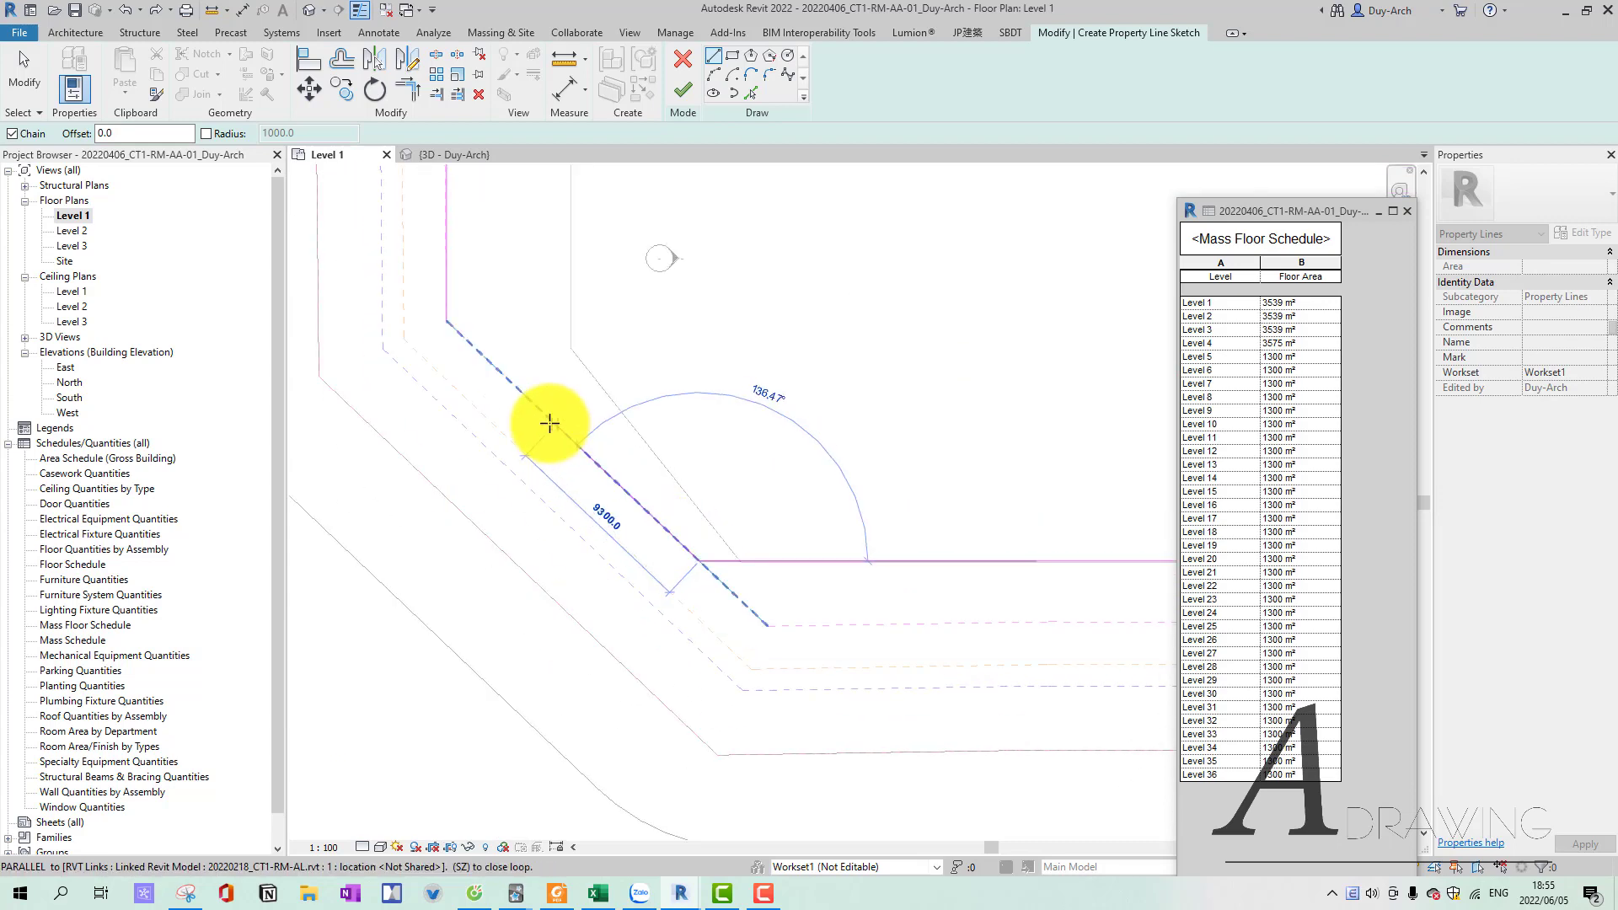
pyautogui.click(446, 332)
pyautogui.scroll(-2, 590, 472)
pyautogui.scroll(3, 784, 548)
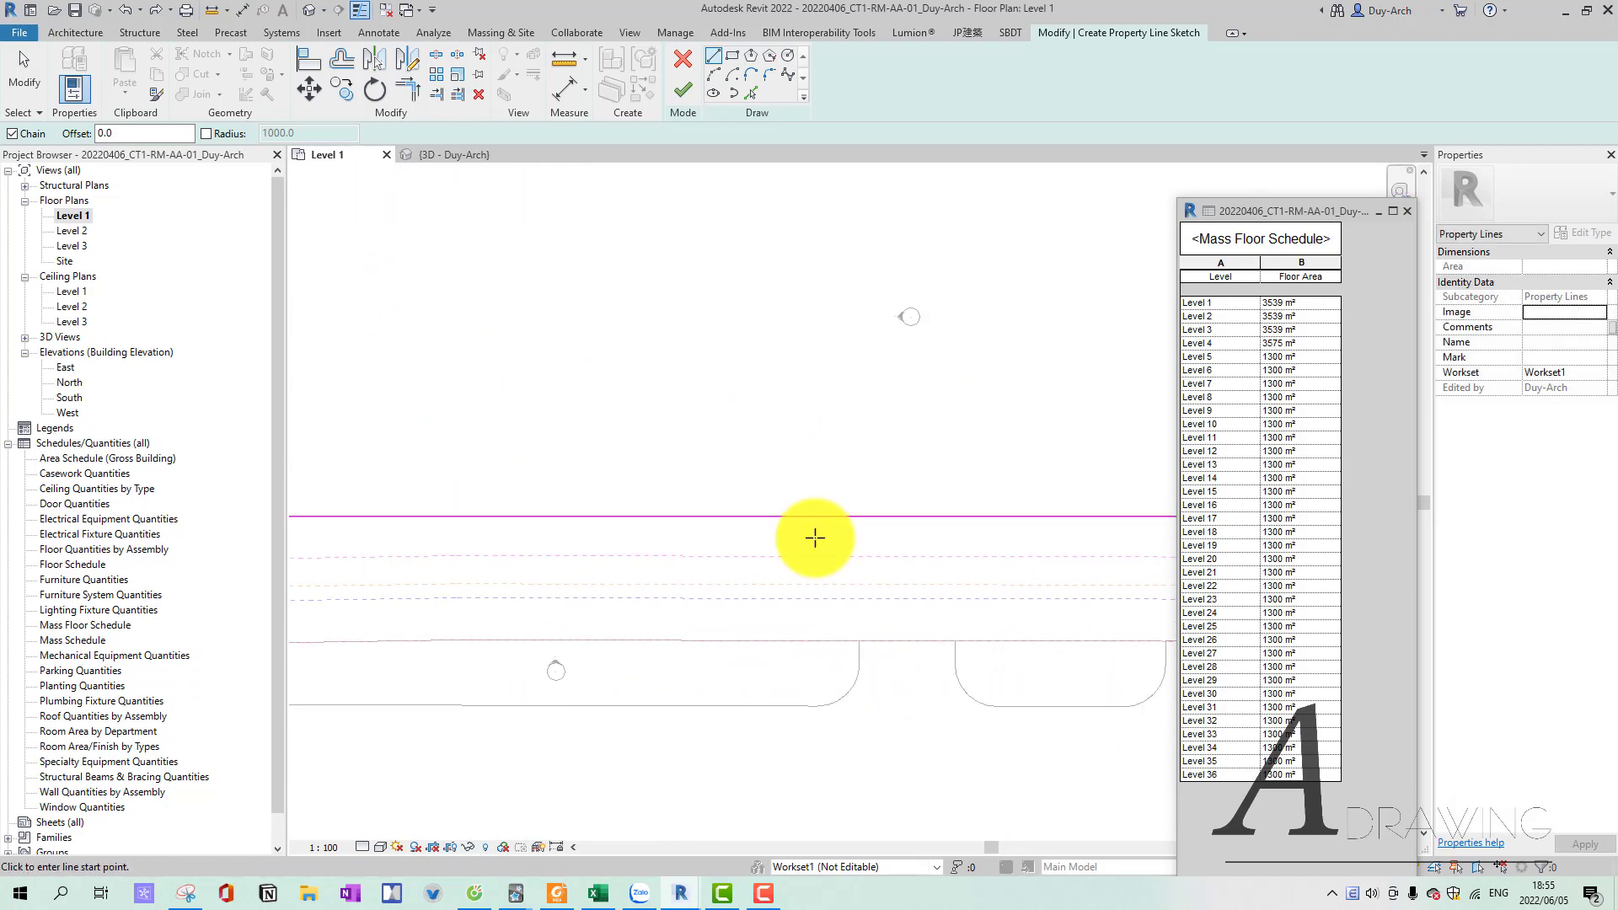
# Exit the Line tool and finish edit mode to complete the property line.
pyautogui.press('Escape')
pyautogui.press('Escape')
pyautogui.scroll(2, 856, 523)
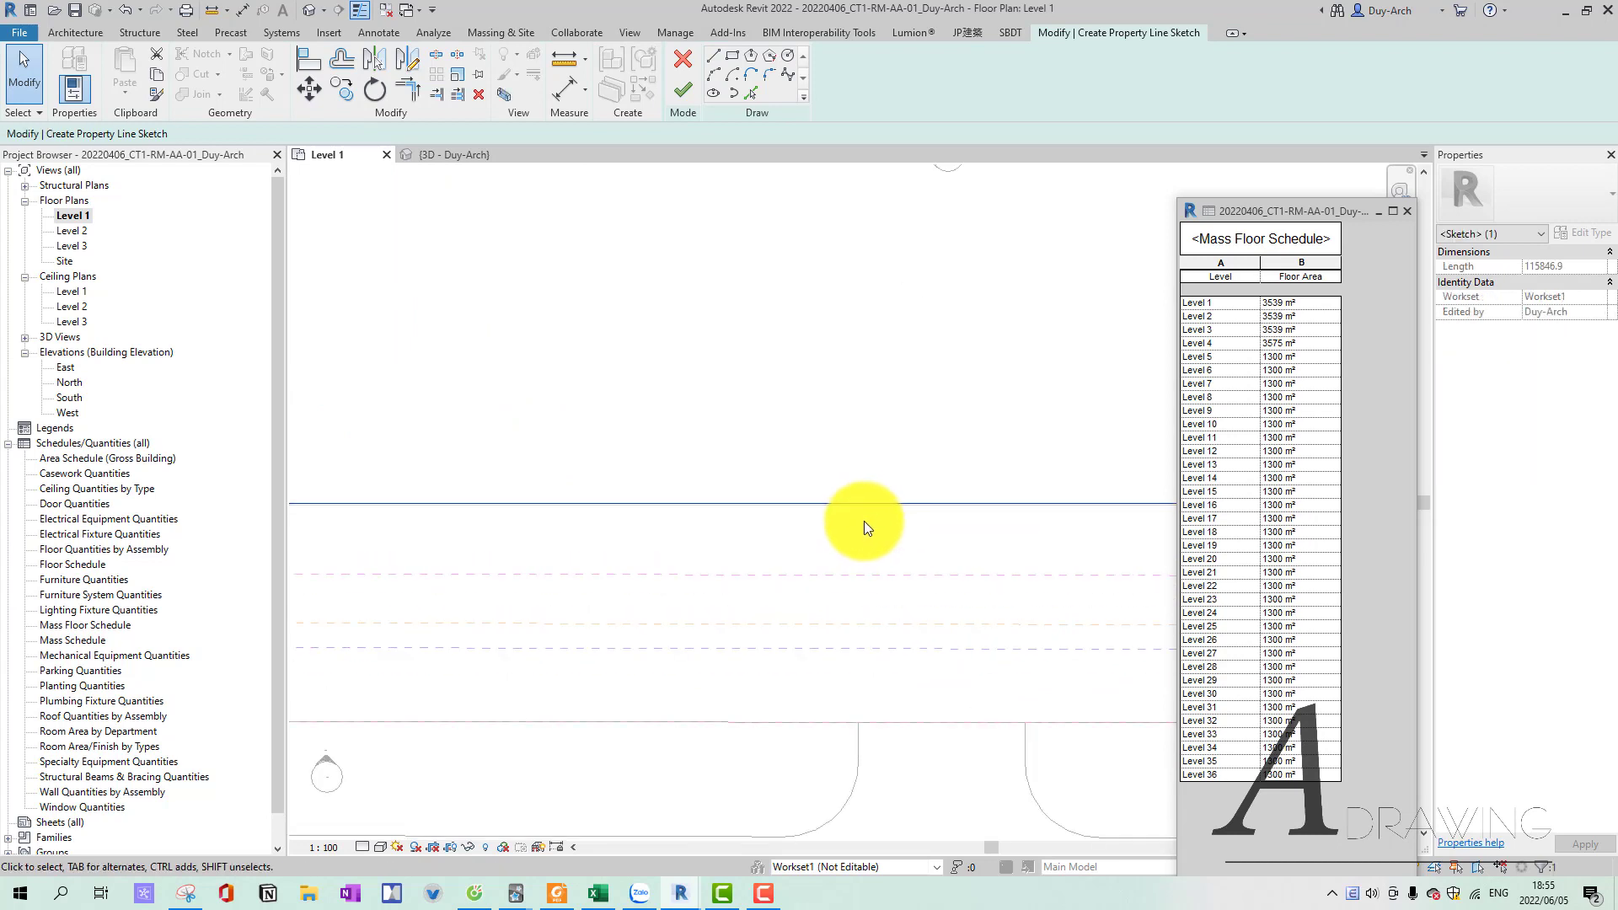
pyautogui.click(876, 594)
pyautogui.moveTo(876, 593); pyautogui.dragTo(902, 553, button='middle')
pyautogui.press('Escape')
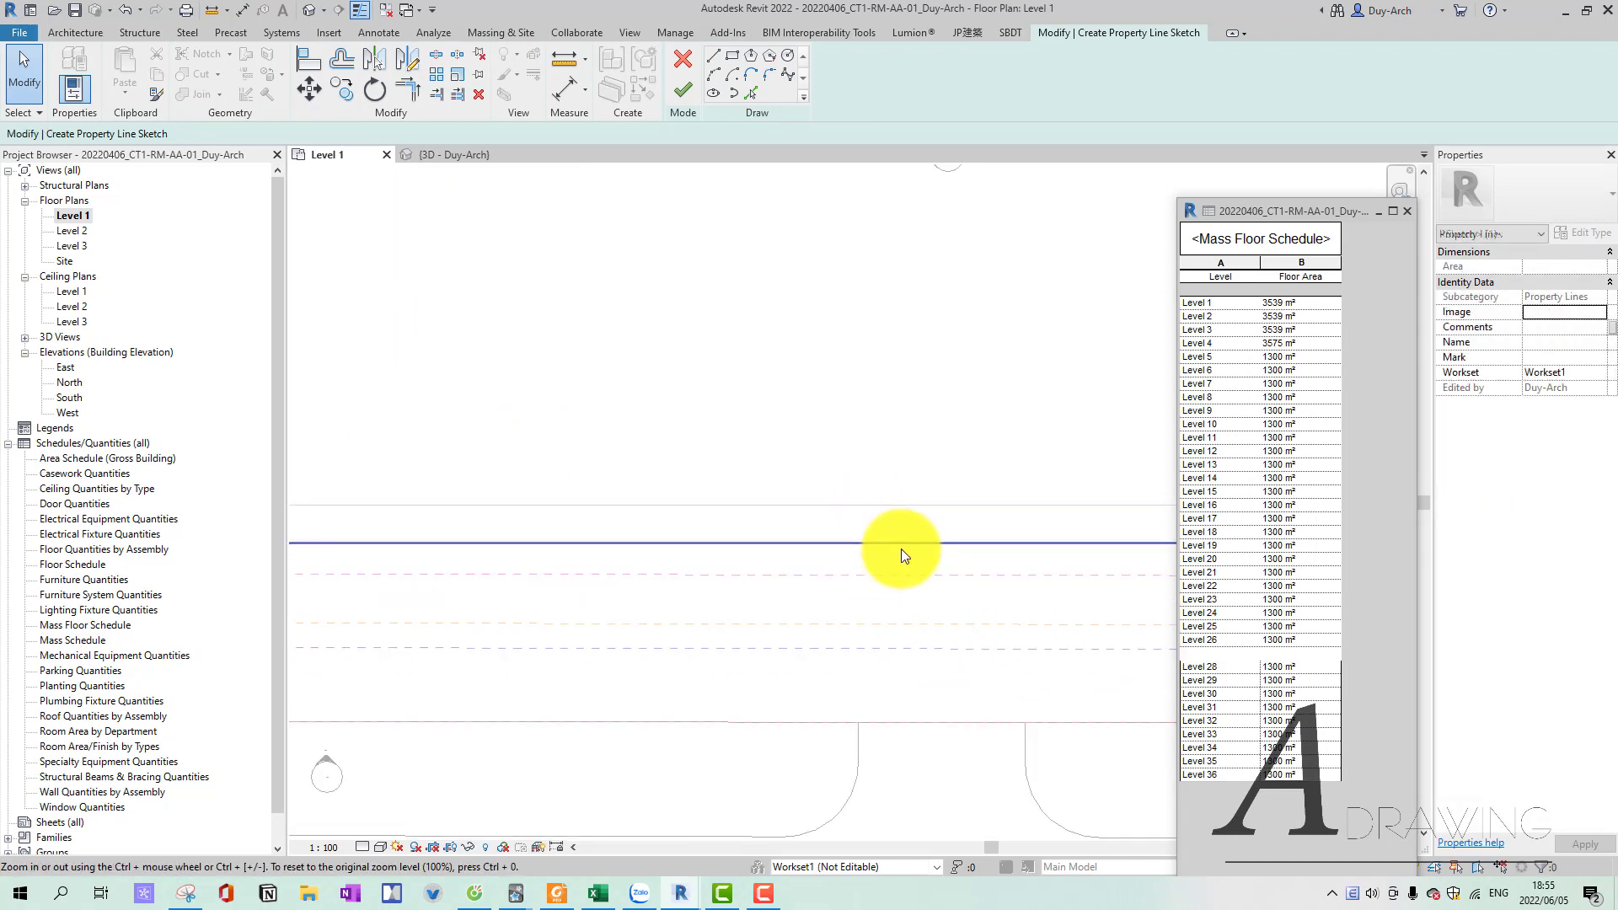
pyautogui.scroll(-3, 722, 535)
pyautogui.moveTo(722, 534)
pyautogui.mouseDown(button='middle')
pyautogui.moveTo(1089, 583)
pyautogui.moveTo(787, 559)
pyautogui.moveTo(950, 534)
pyautogui.mouseUp(button='middle')
pyautogui.scroll(2, 802, 531)
pyautogui.click(681, 88)
pyautogui.scroll(2, 528, 478)
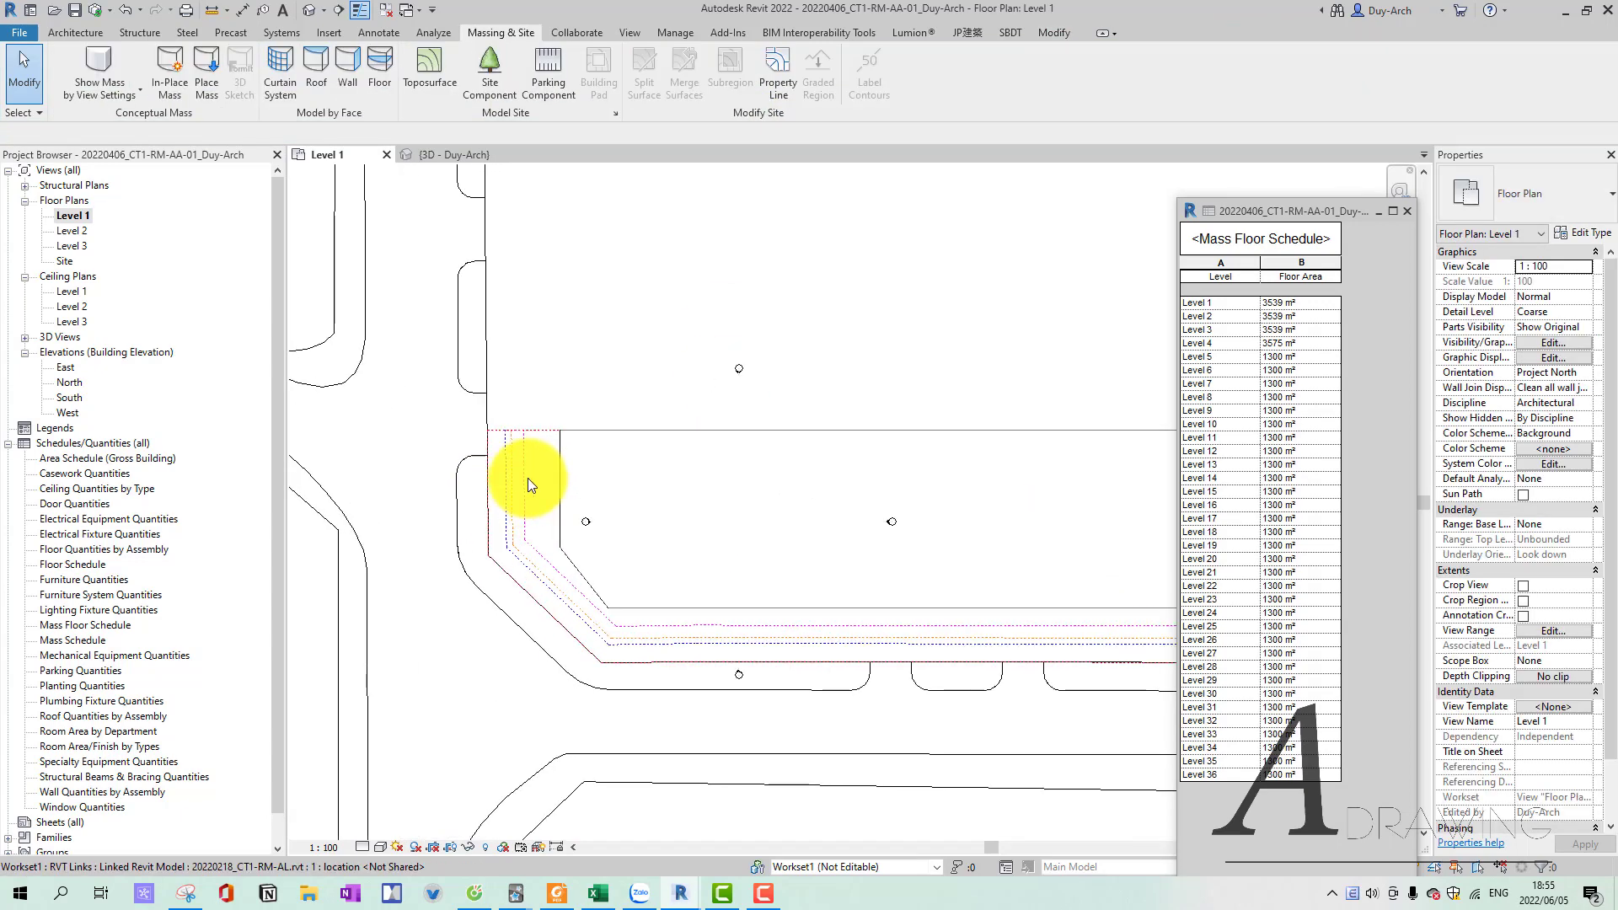
# Turn on Site and its Property Lines subcategory in Visibility/Graphics, showing the 3859.971 m² boundary.
pyautogui.press('v')
pyautogui.press('v')
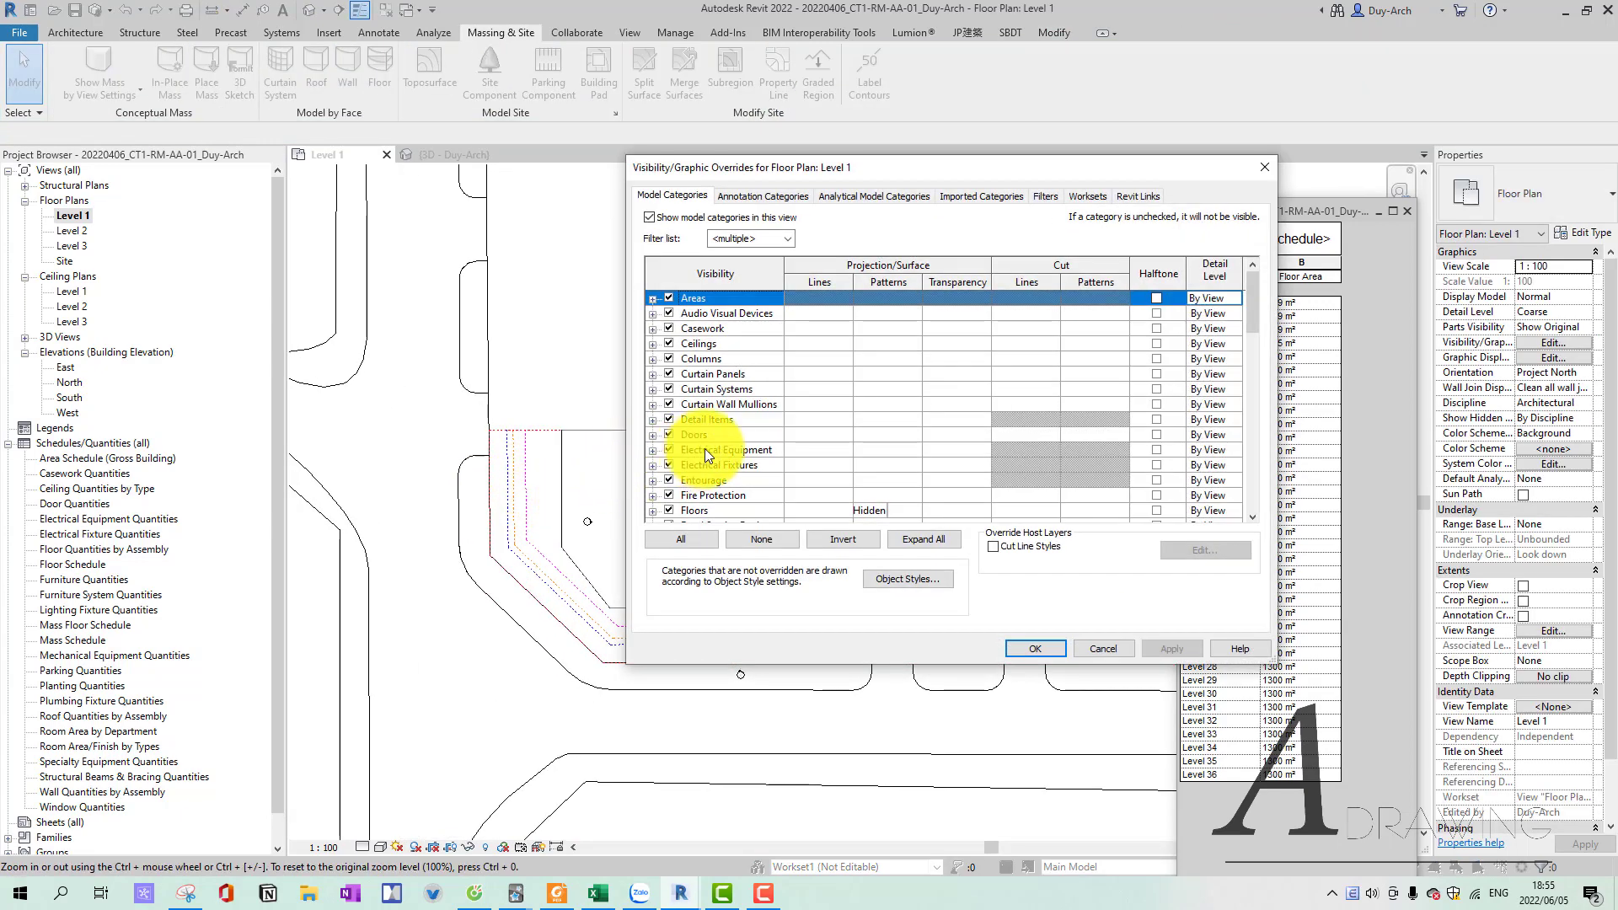
pyautogui.click(707, 447)
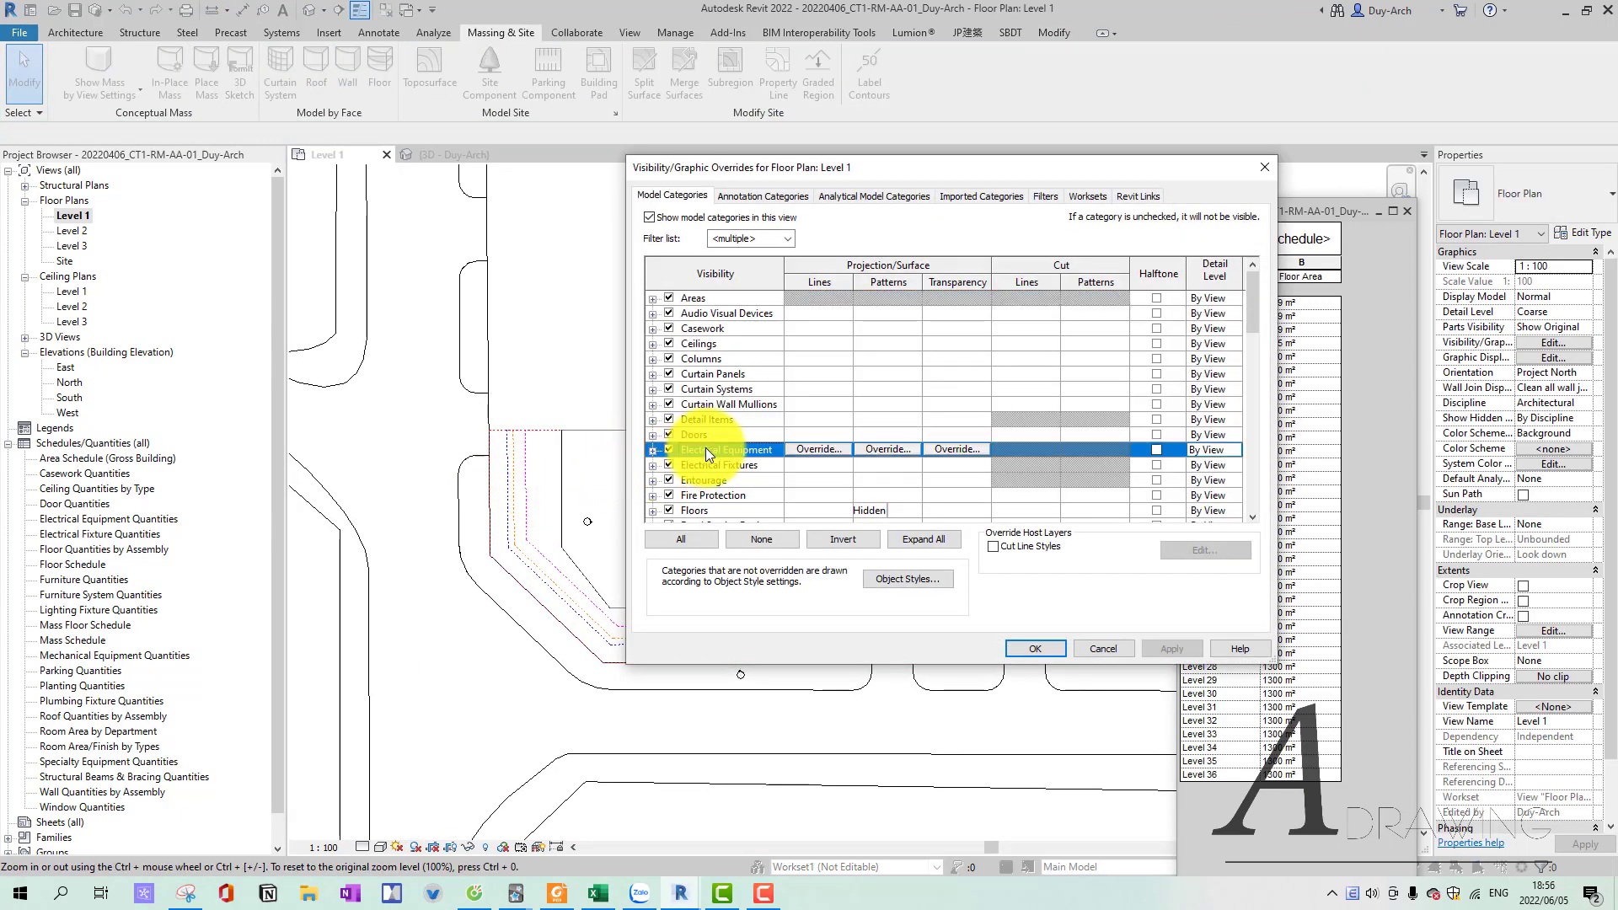
pyautogui.scroll(-7, 659, 499)
pyautogui.click(659, 499)
pyautogui.scroll(-5, 680, 484)
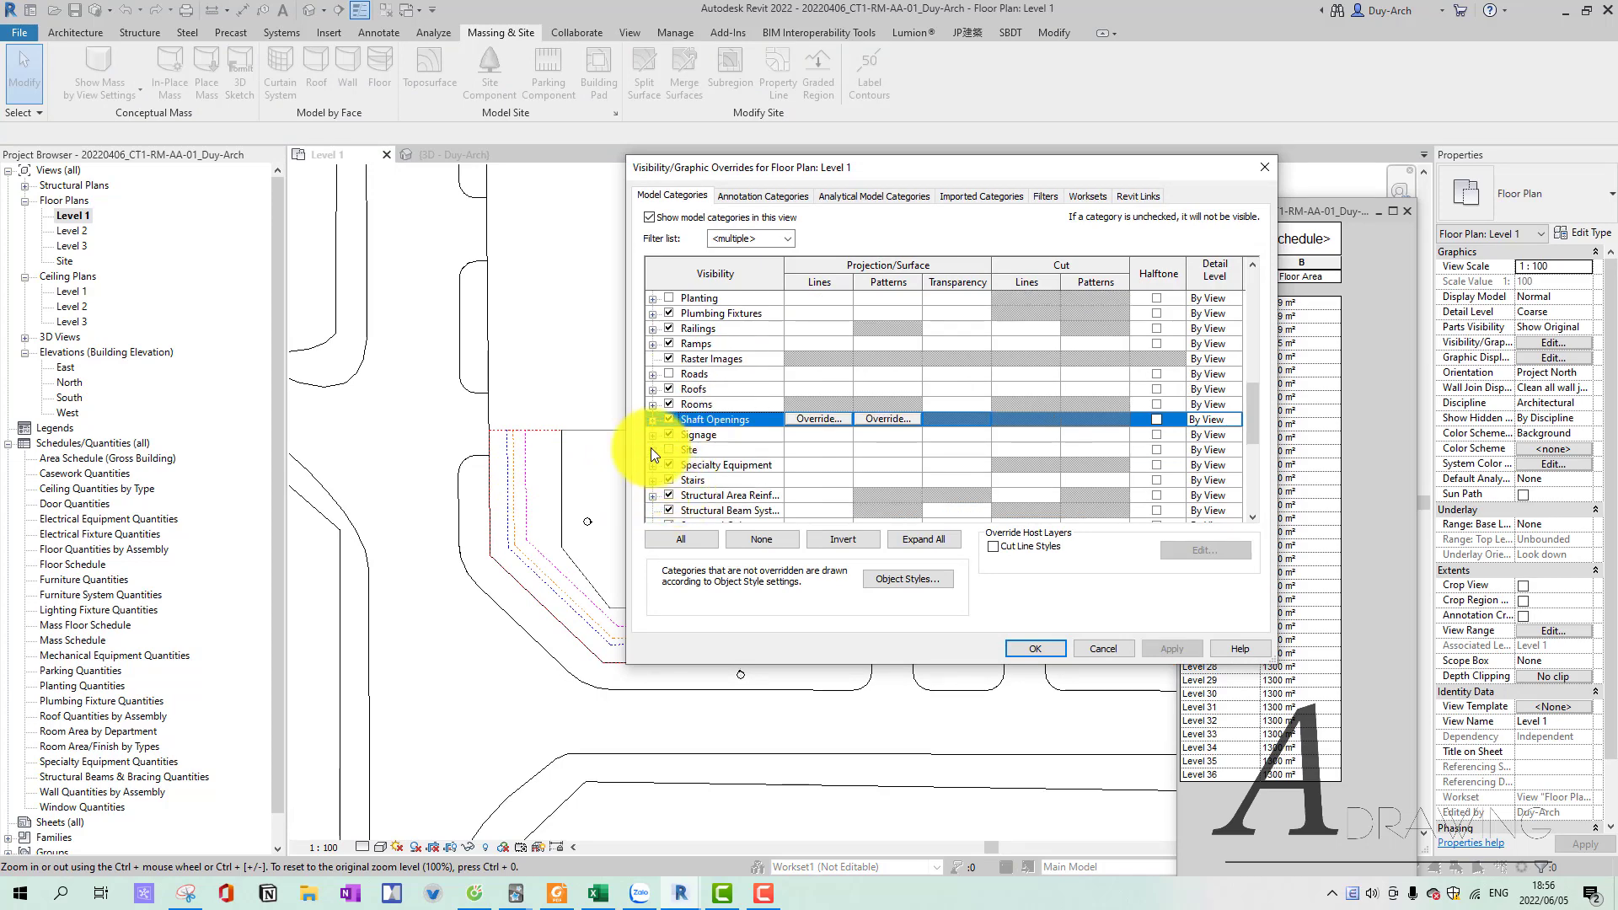
pyautogui.click(653, 452)
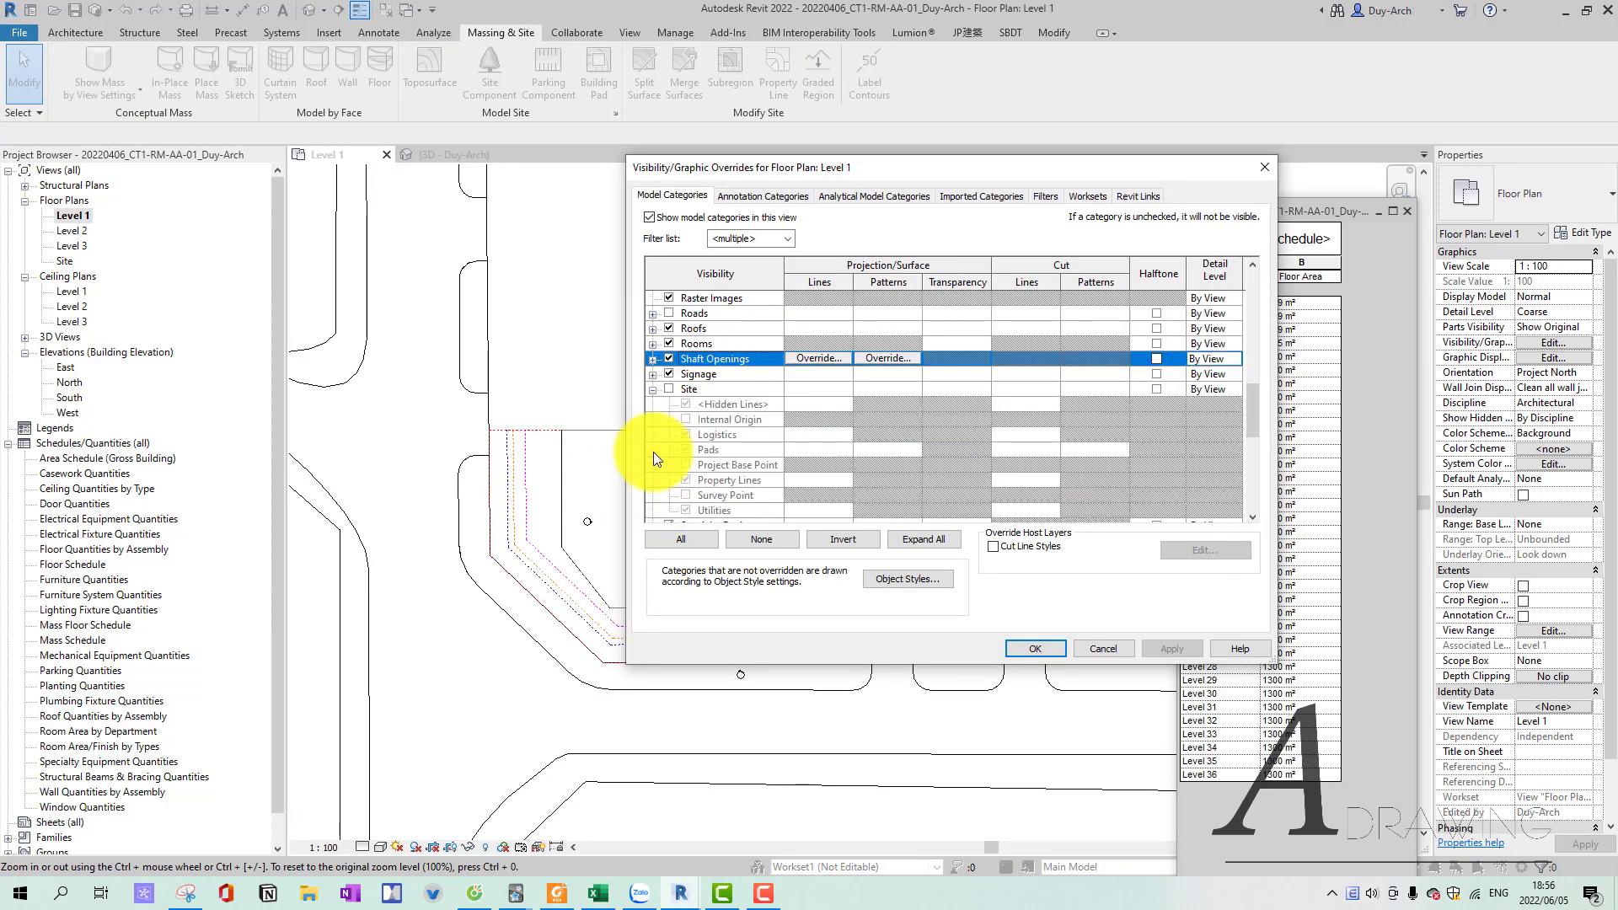
pyautogui.click(675, 394)
pyautogui.scroll(-2, 736, 487)
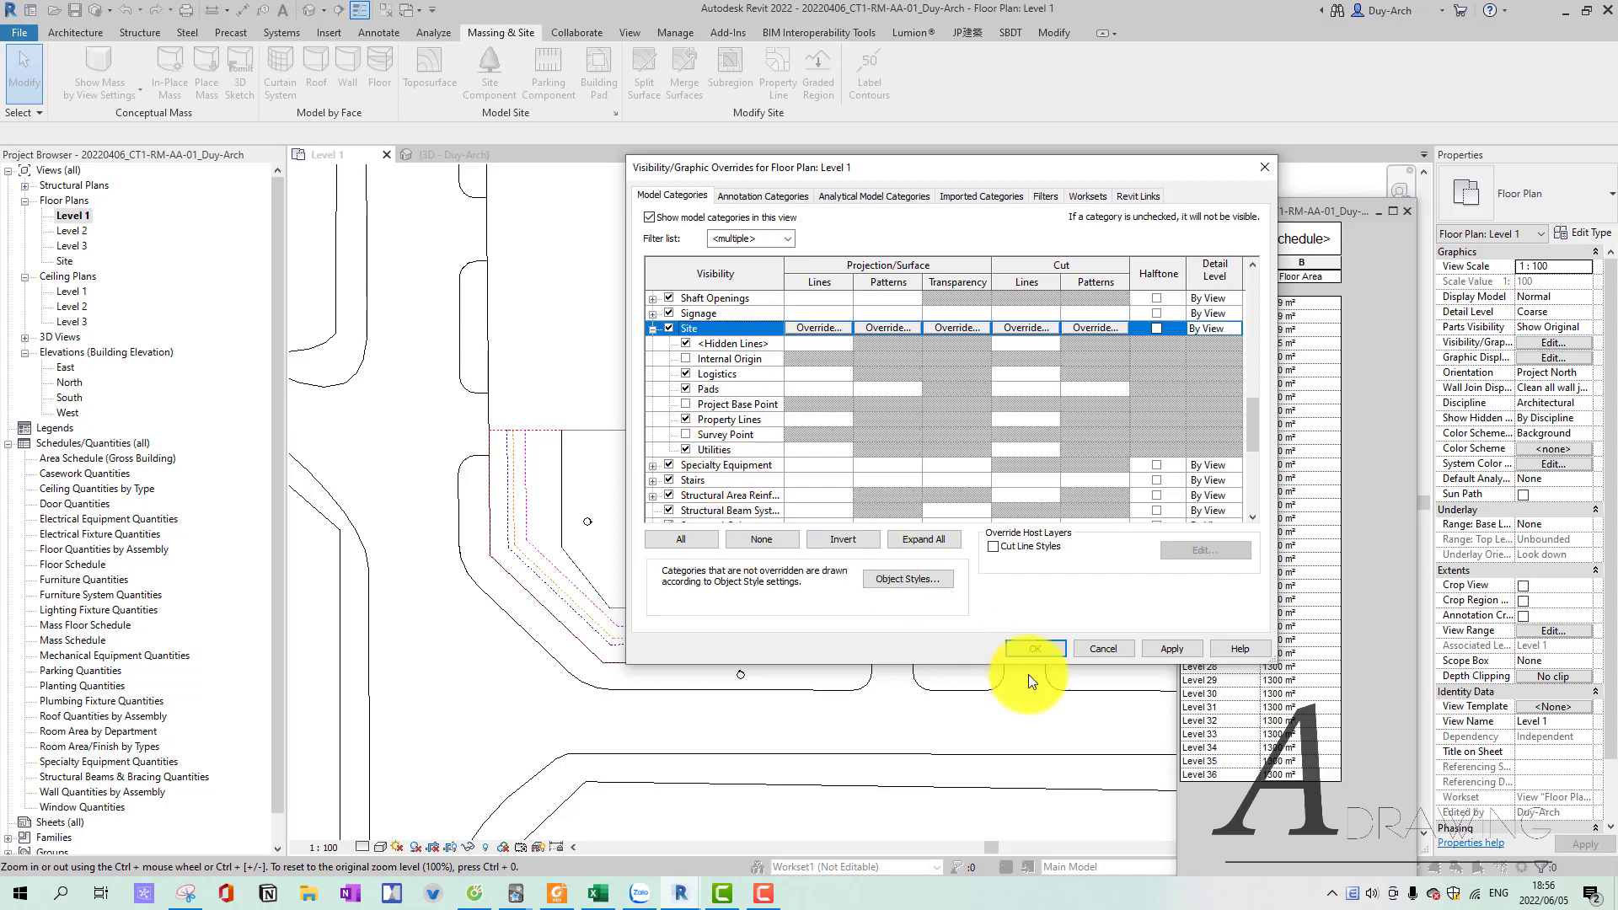
pyautogui.click(546, 438)
pyautogui.scroll(-2, 633, 478)
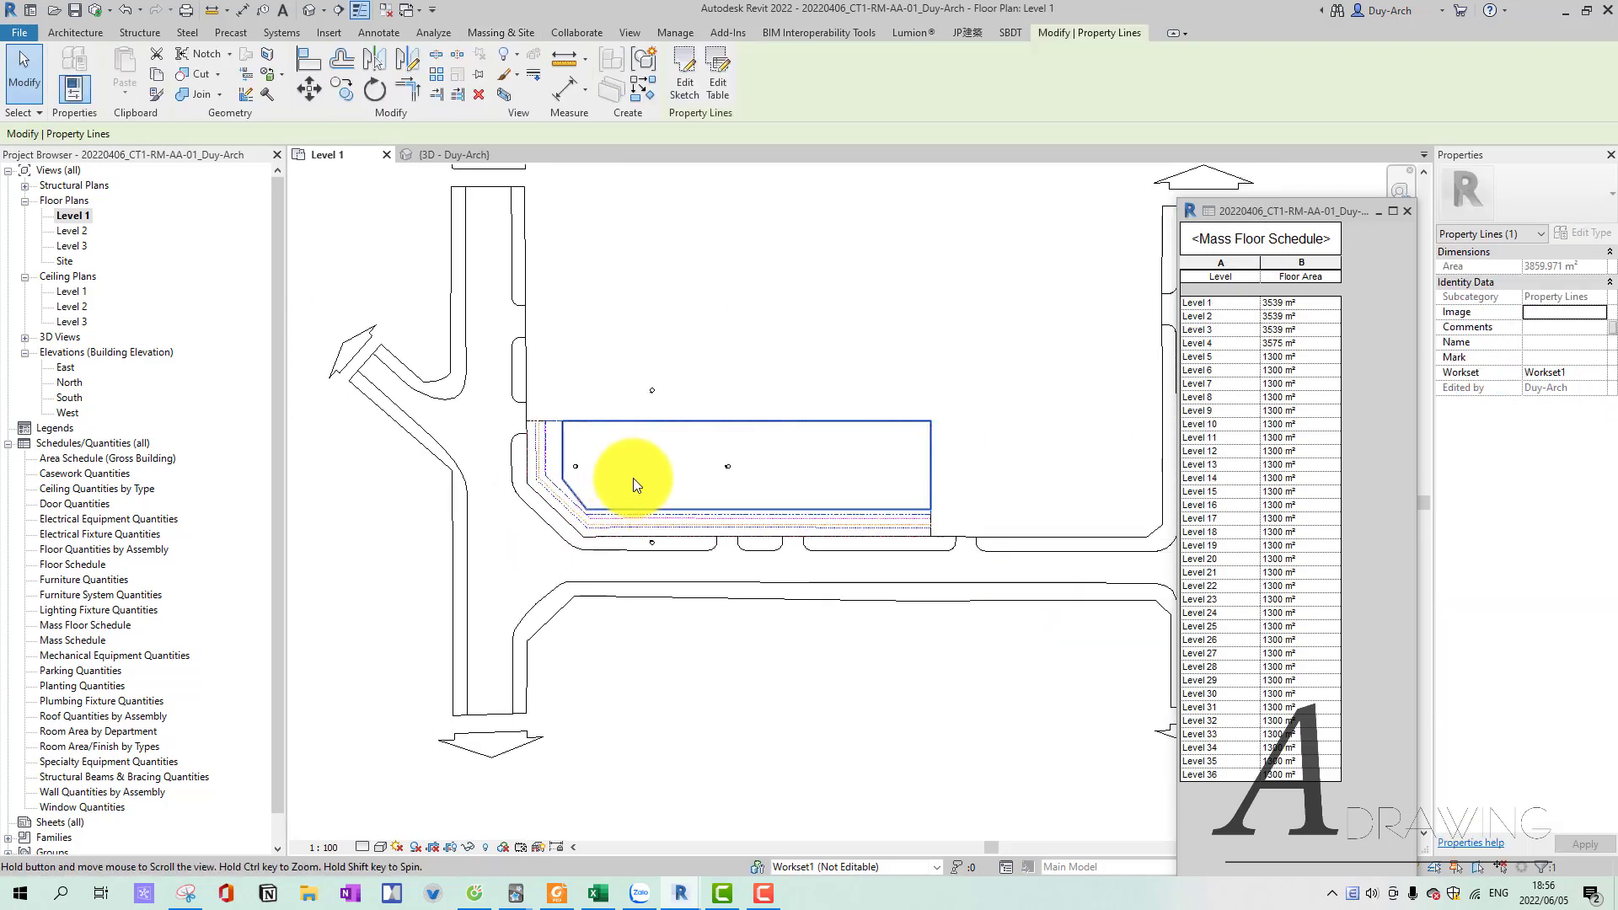
pyautogui.scroll(3, 615, 506)
# Select the property line, glance at the Excel workbook, and enter its sketch editing mode.
pyautogui.click(499, 507)
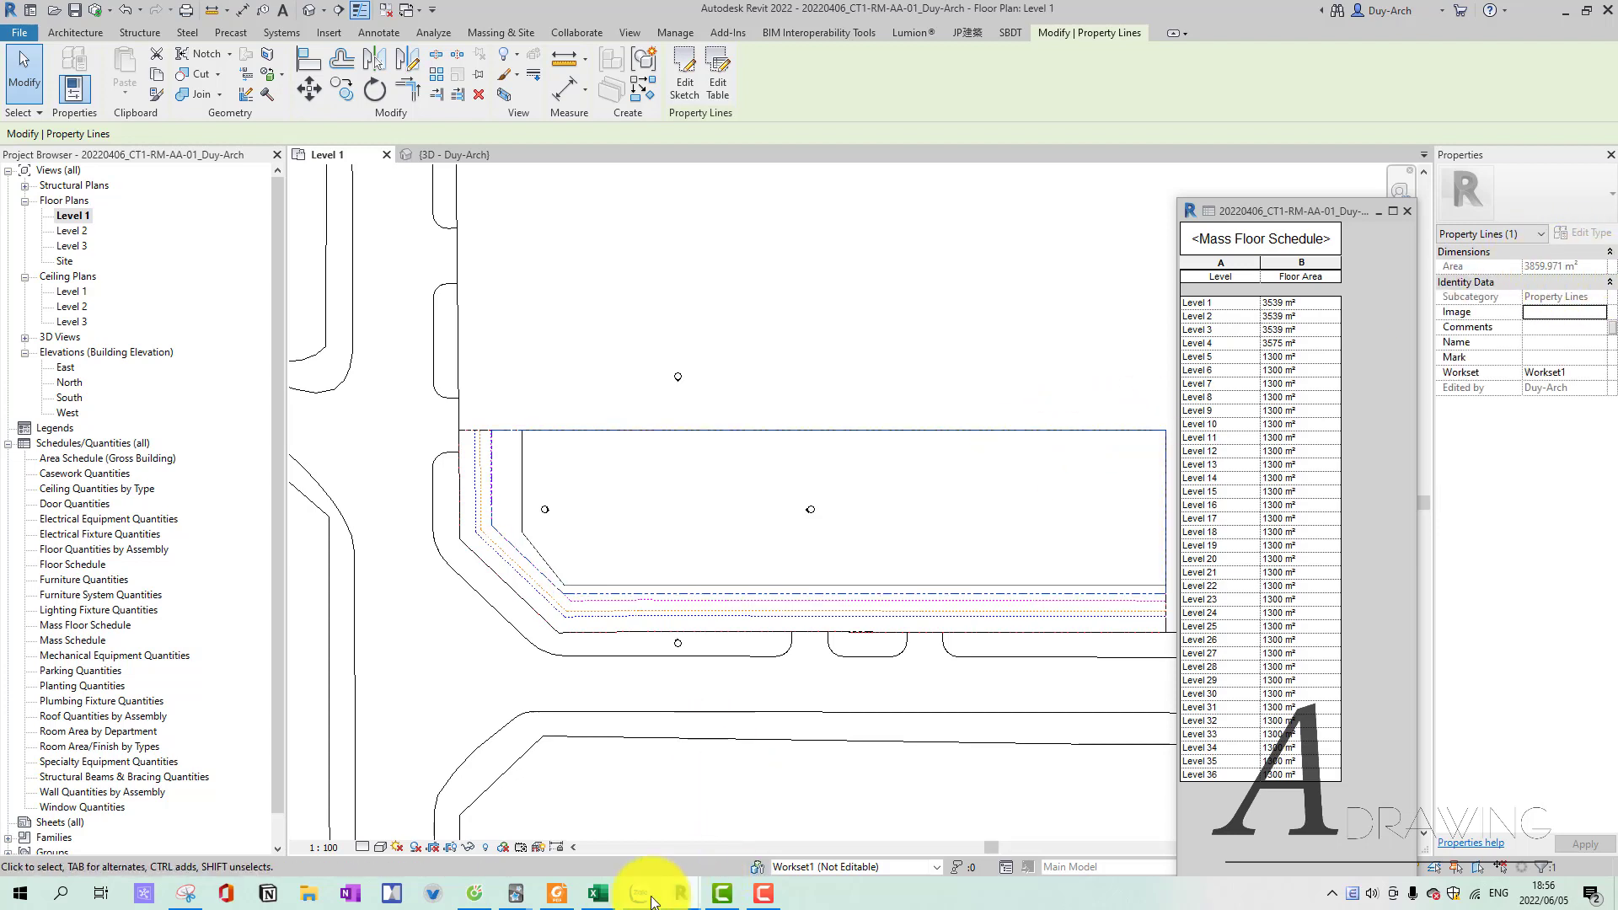
pyautogui.click(598, 893)
pyautogui.hotkey('alt', 'Tab')
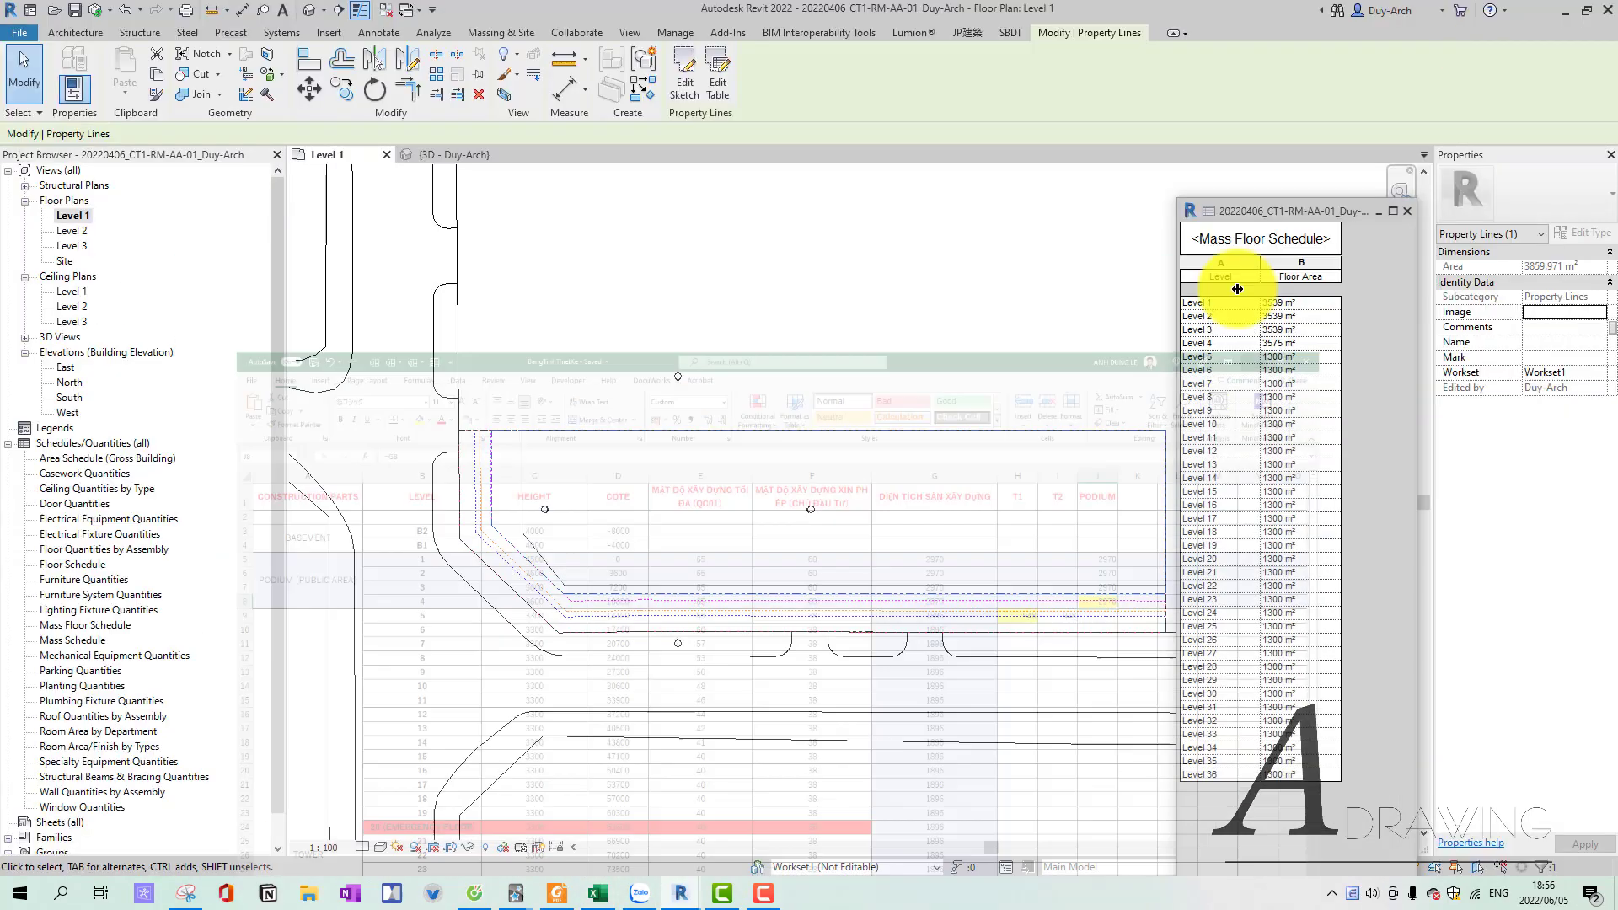
pyautogui.doubleClick(429, 515)
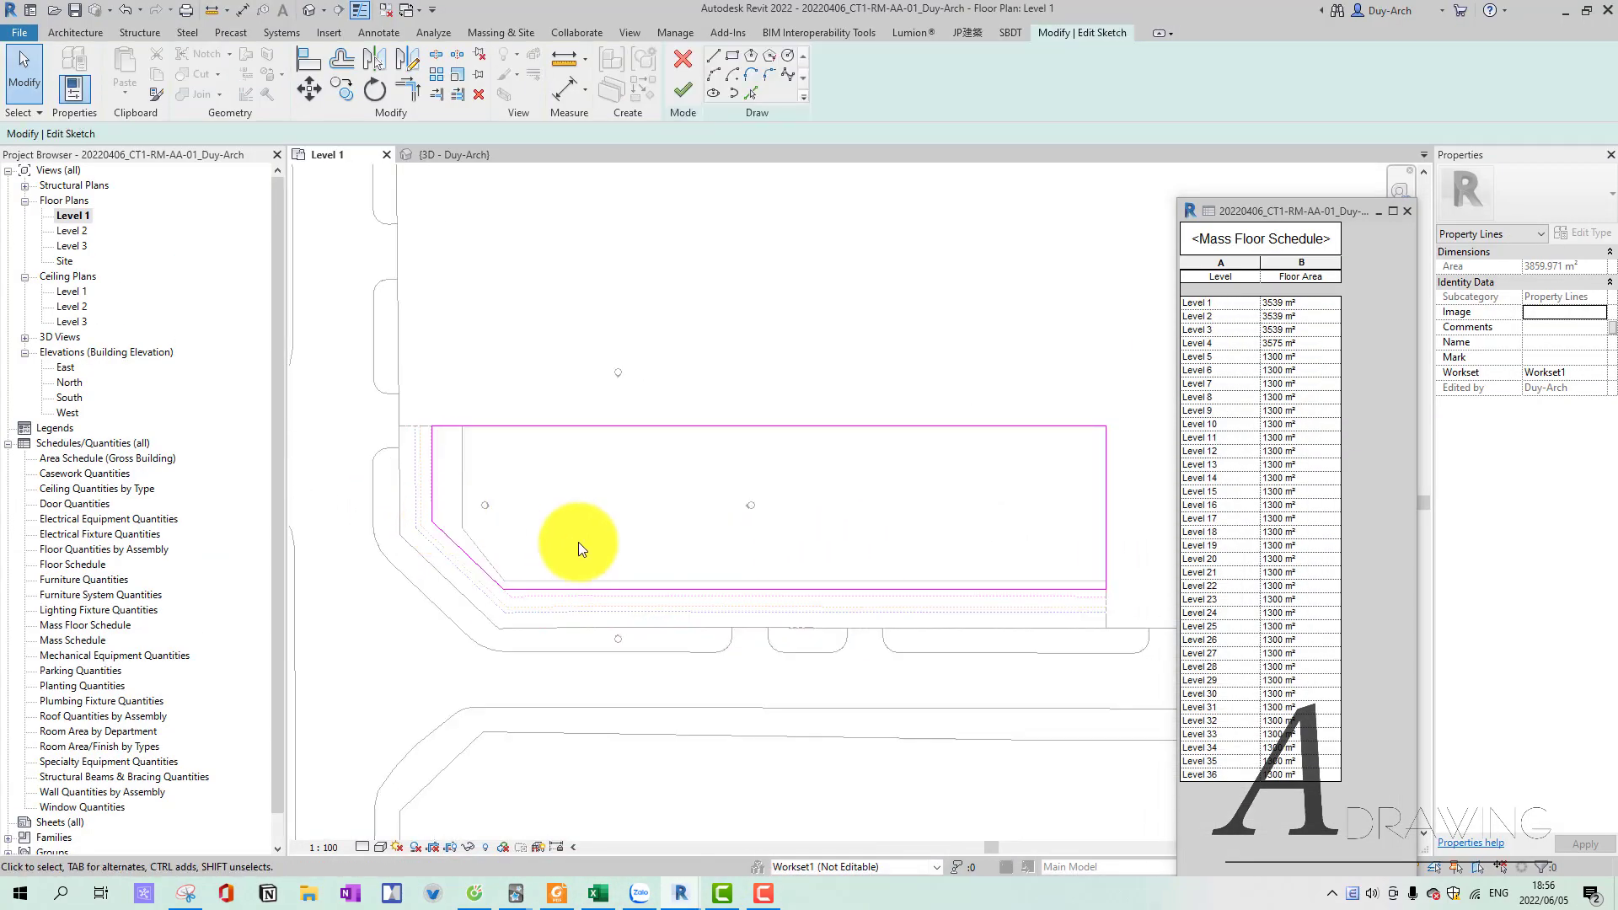
pyautogui.scroll(3, 578, 543)
pyautogui.moveTo(433, 452); pyautogui.dragTo(787, 495, button='middle')
pyautogui.scroll(2, 787, 495)
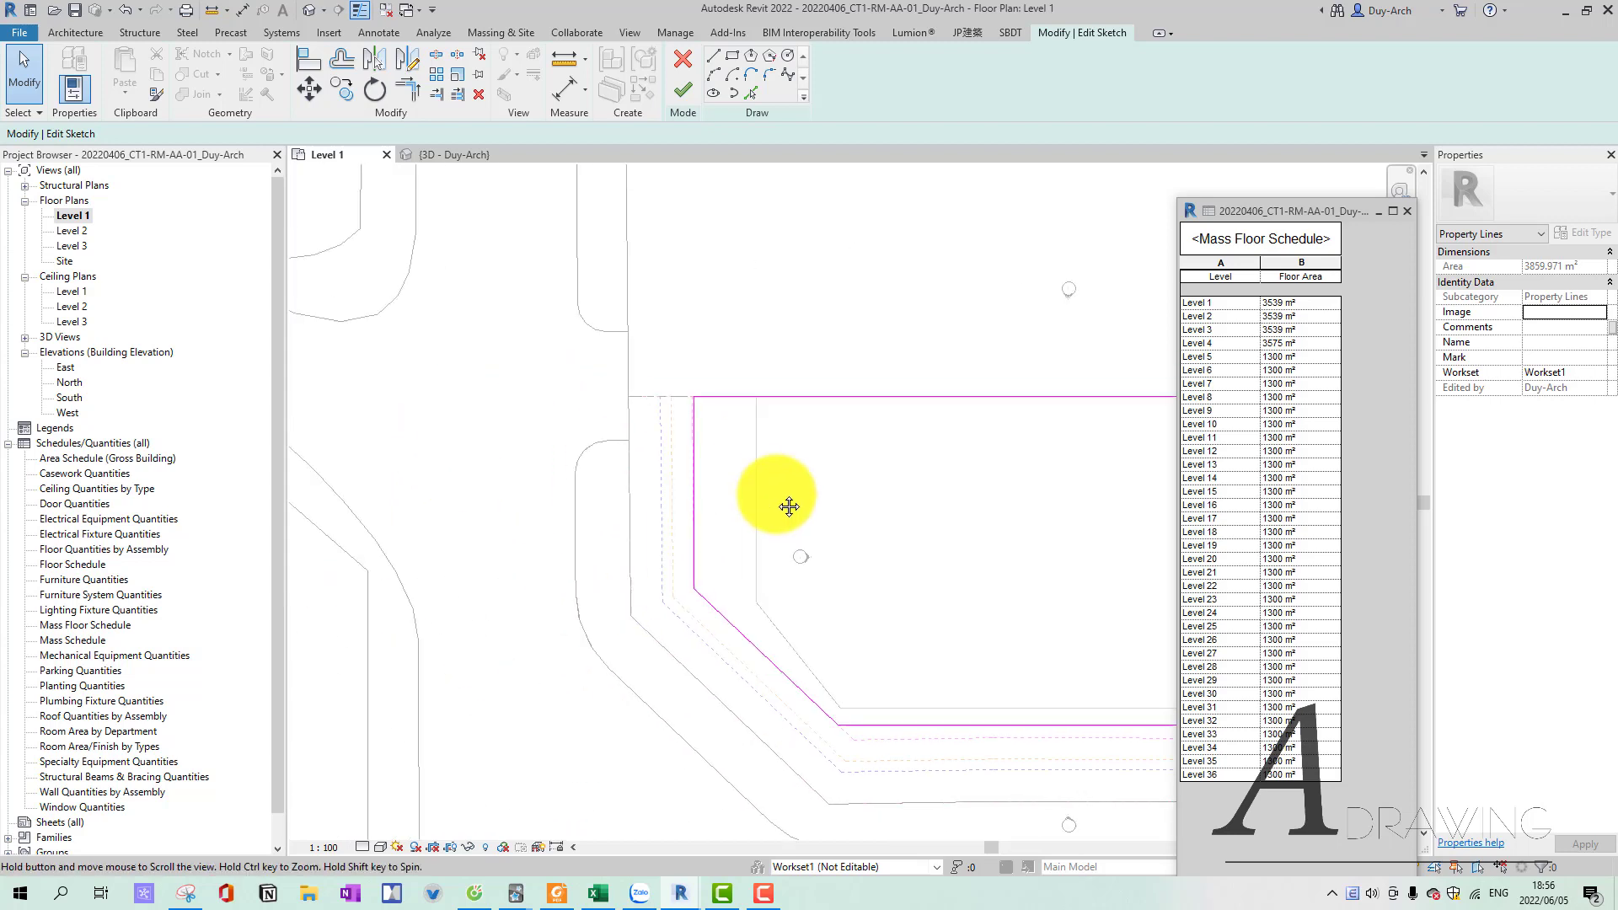
# Dimension the sketch's left edge from the left road and set the offset to 12000.
pyautogui.press('d')
pyautogui.press('i')
pyautogui.click(609, 371)
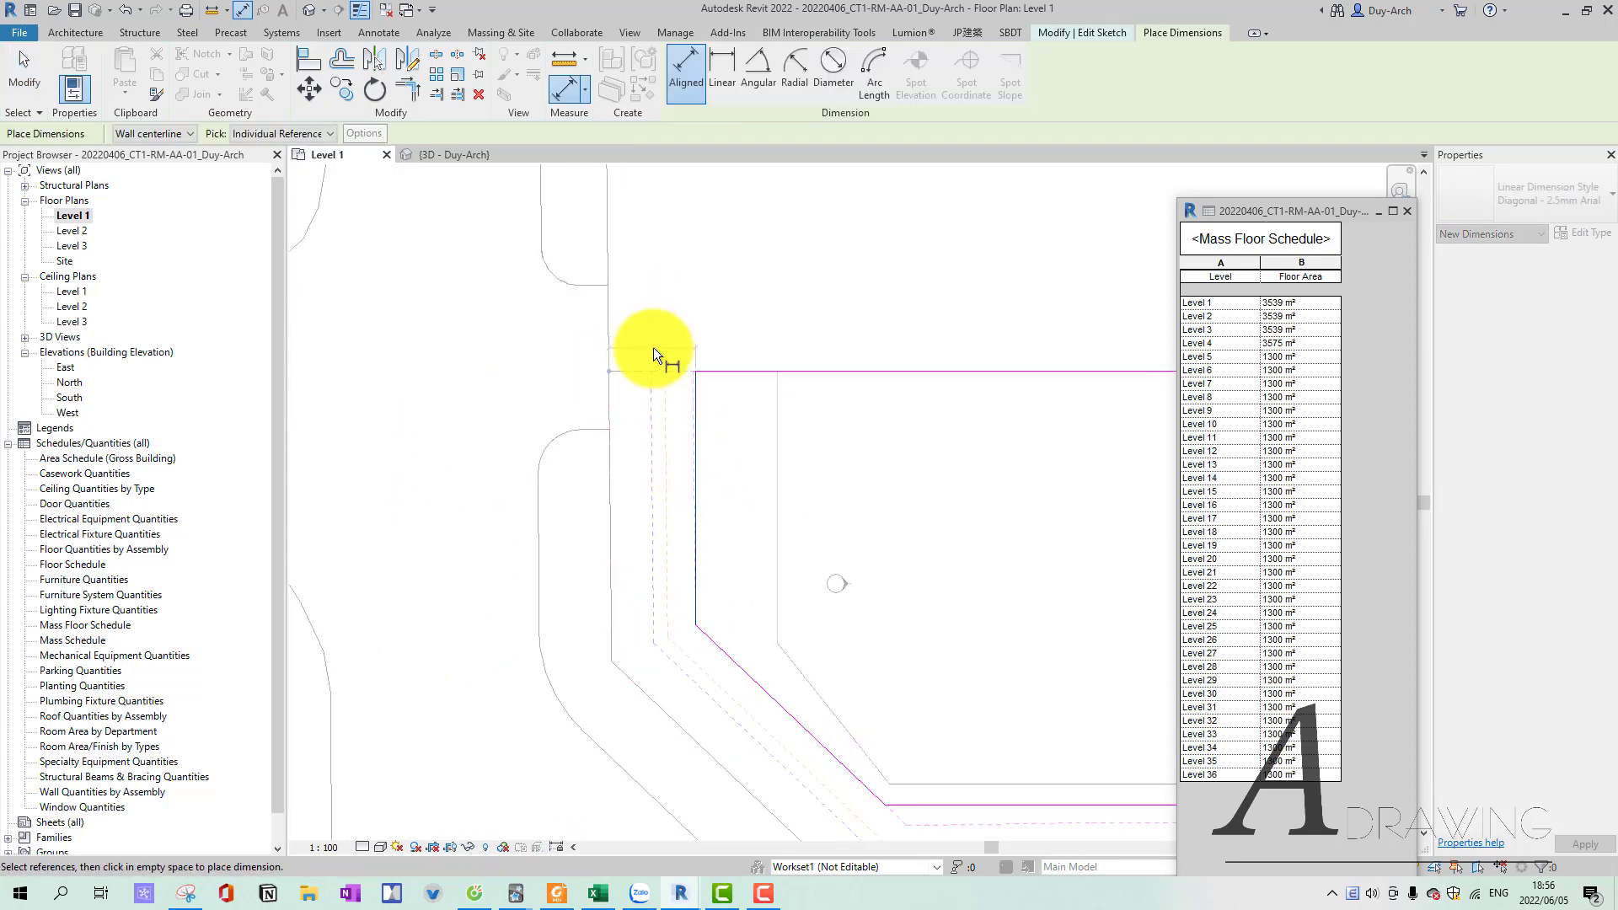
pyautogui.scroll(4, 654, 347)
pyautogui.click(726, 426)
pyautogui.click(615, 295)
pyautogui.press('Escape')
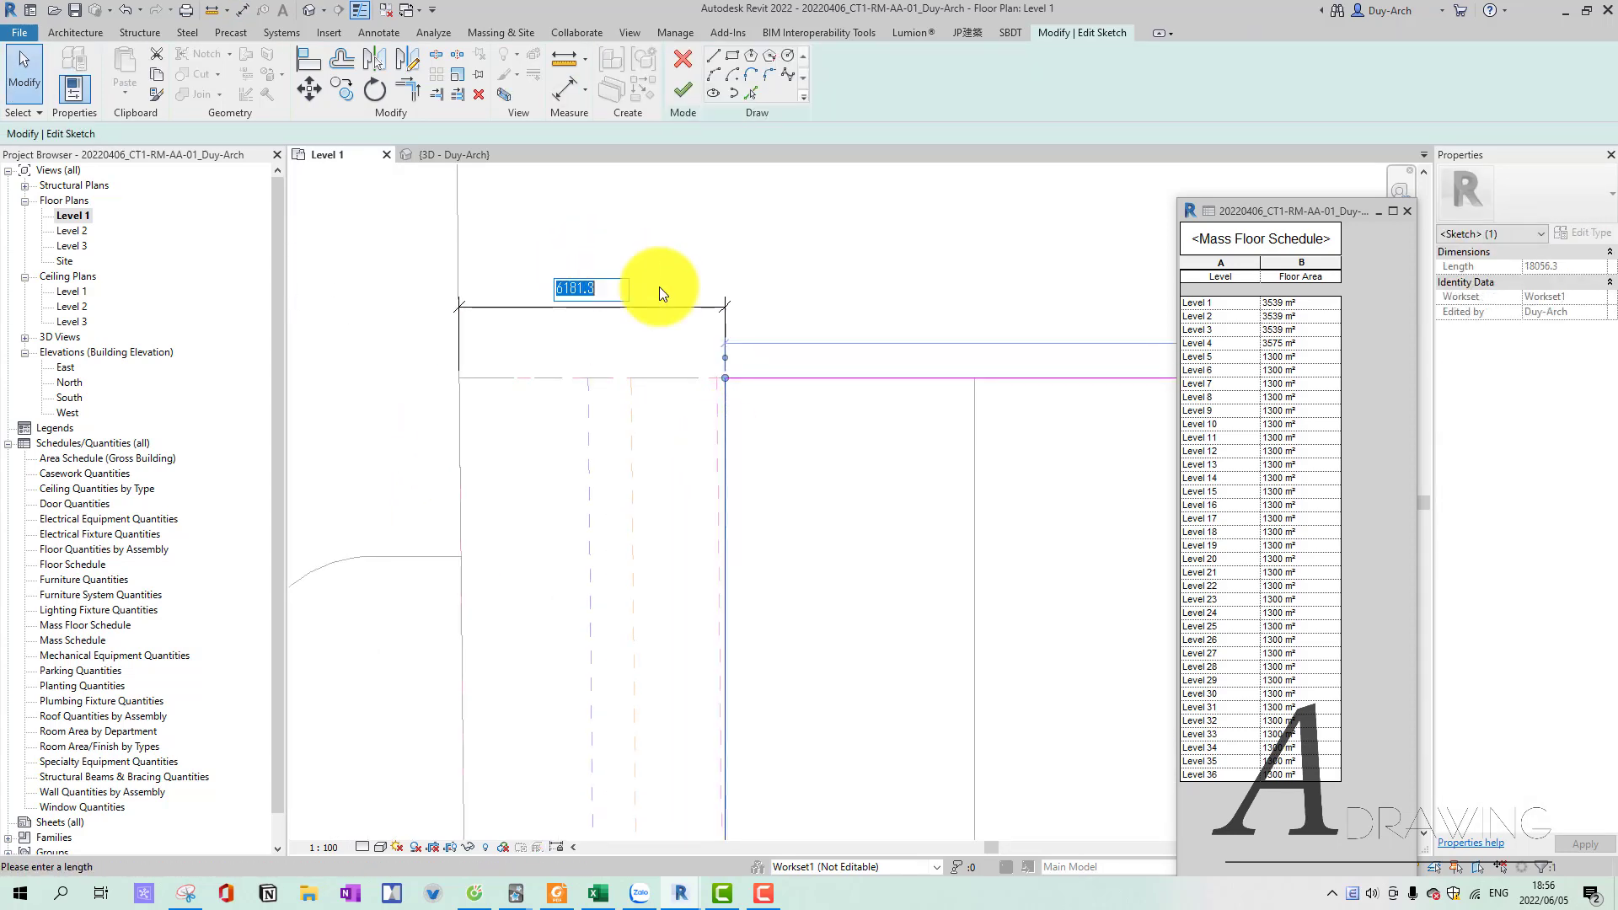
pyautogui.write('12000')
pyautogui.press('Return')
# Select the diagonal chamfer line and set its length to 9000.
pyautogui.scroll(-1, 791, 553)
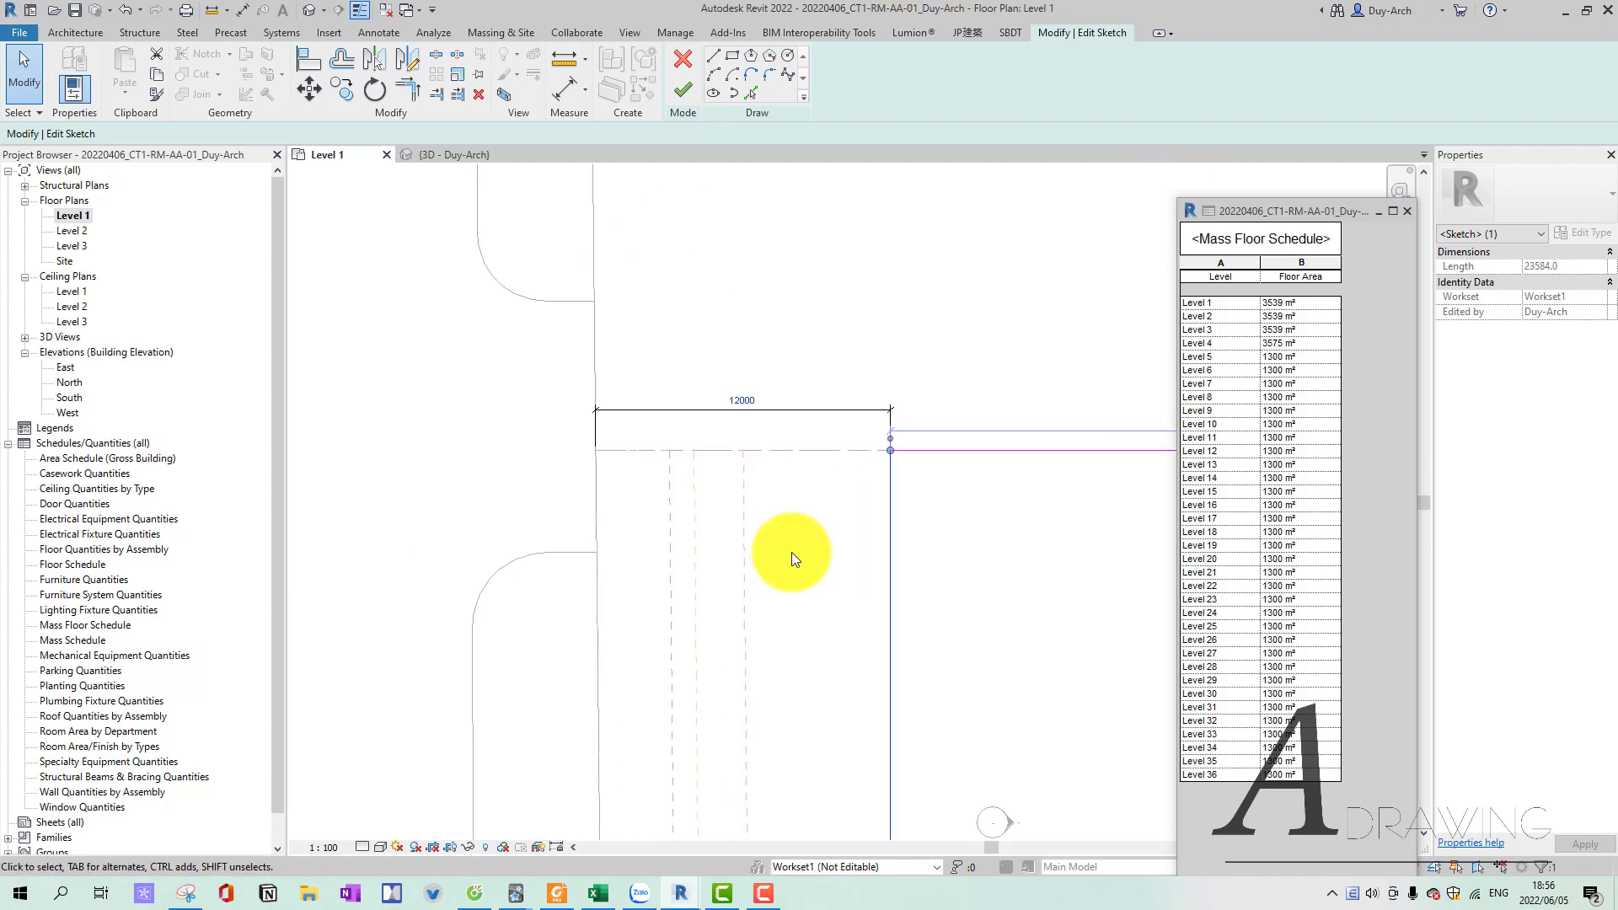
pyautogui.scroll(-2, 603, 428)
pyautogui.scroll(-1, 659, 472)
pyautogui.scroll(-1, 586, 552)
pyautogui.moveTo(584, 552)
pyautogui.mouseDown(button='middle')
pyautogui.moveTo(462, 560)
pyautogui.moveTo(485, 514)
pyautogui.moveTo(438, 452)
pyautogui.mouseUp(button='middle')
pyautogui.scroll(1, 468, 556)
pyautogui.scroll(1, 396, 525)
pyautogui.click(397, 524)
pyautogui.scroll(1, 427, 523)
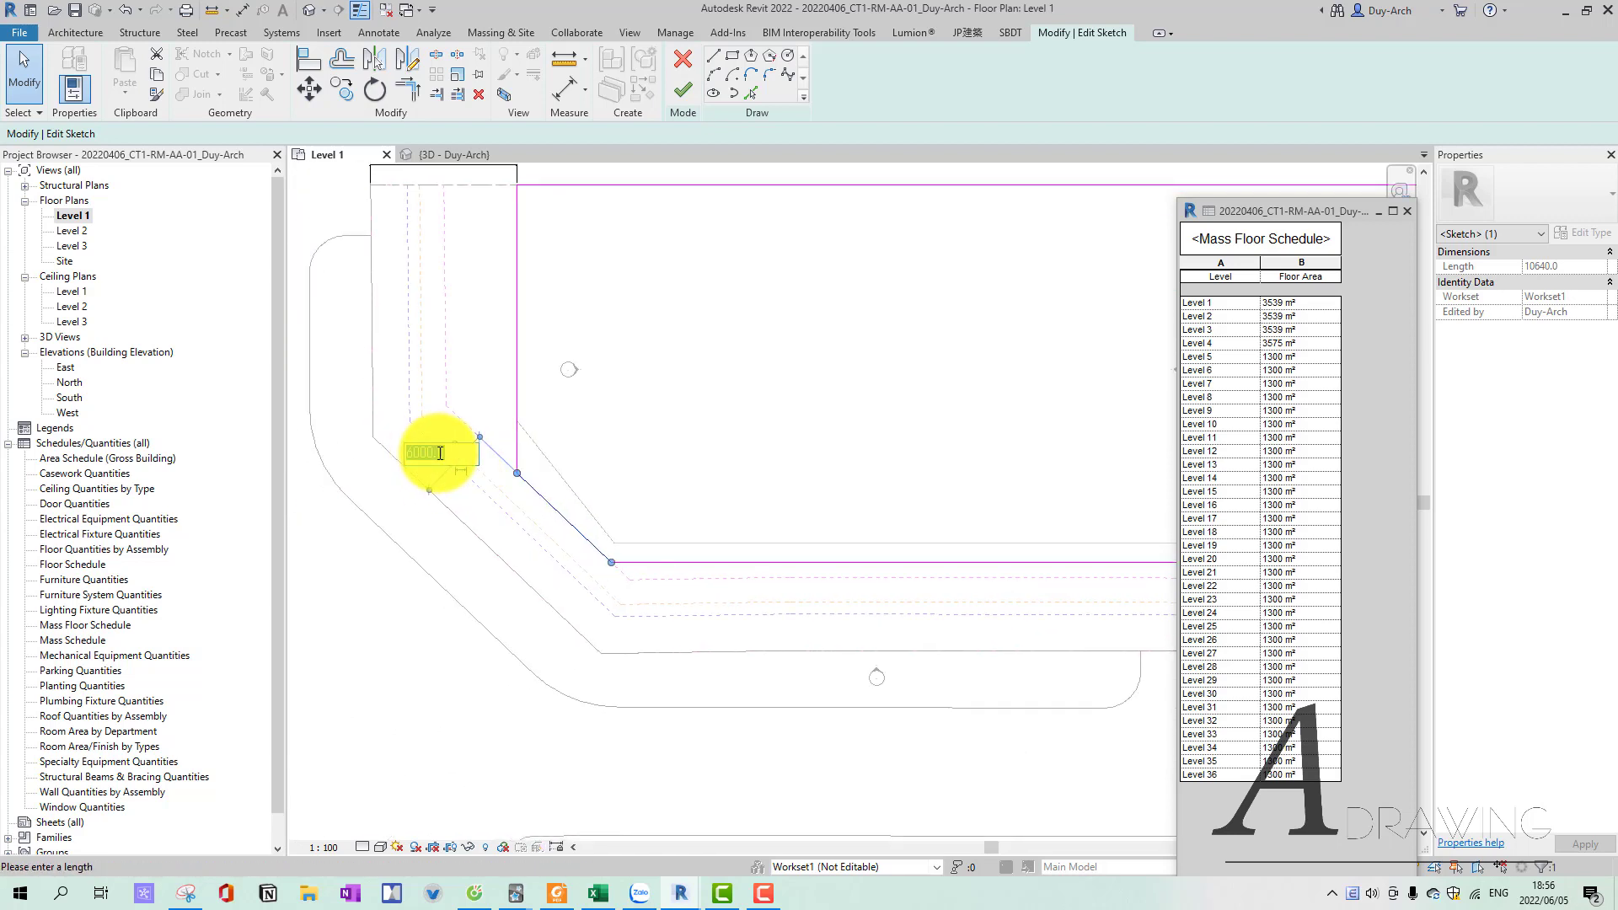
pyautogui.write('000')
pyautogui.press('Return')
# Dimension the sketch's bottom edge from the bottom road and set the setback to 9000.
pyautogui.scroll(-2, 546, 421)
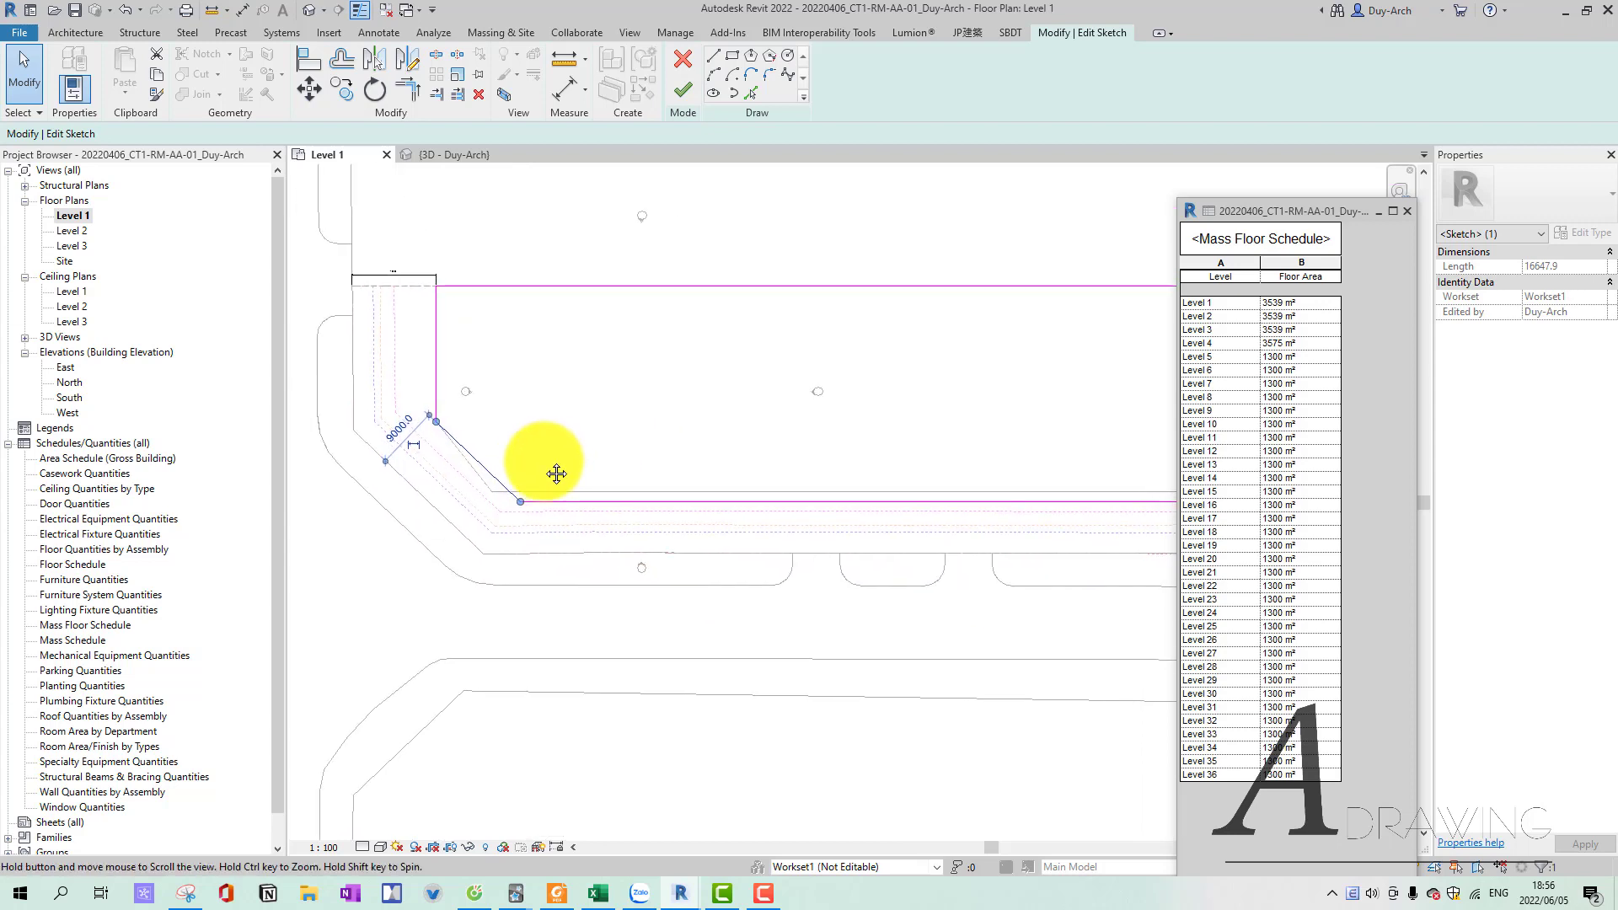
pyautogui.scroll(-1, 674, 472)
pyautogui.scroll(1, 799, 478)
pyautogui.scroll(1, 866, 491)
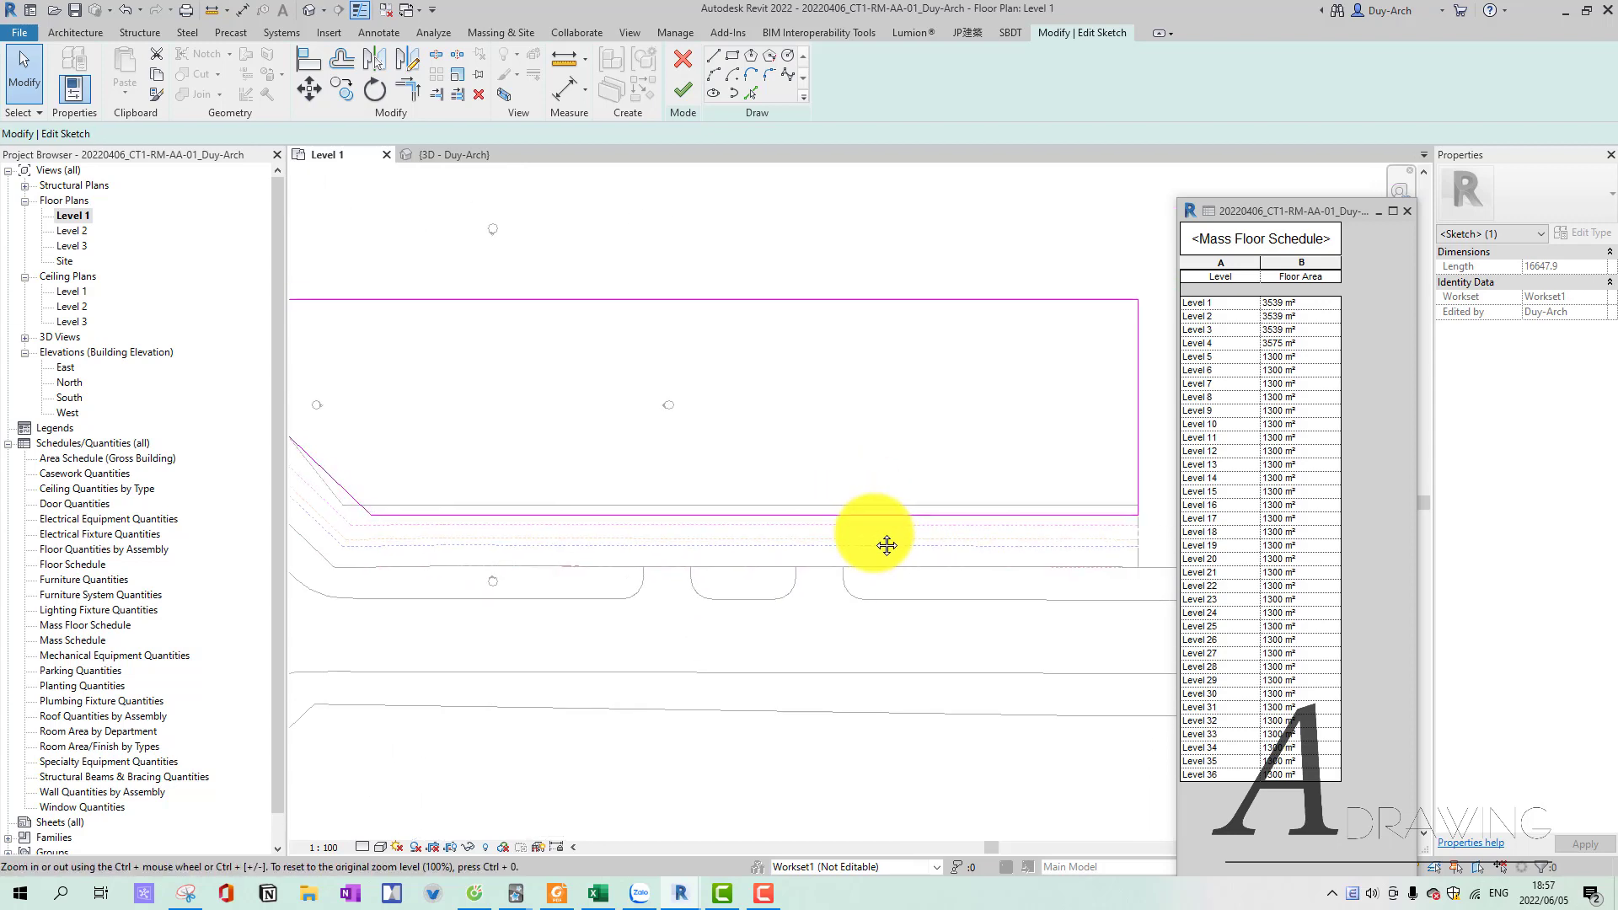
pyautogui.press('d')
pyautogui.press('i')
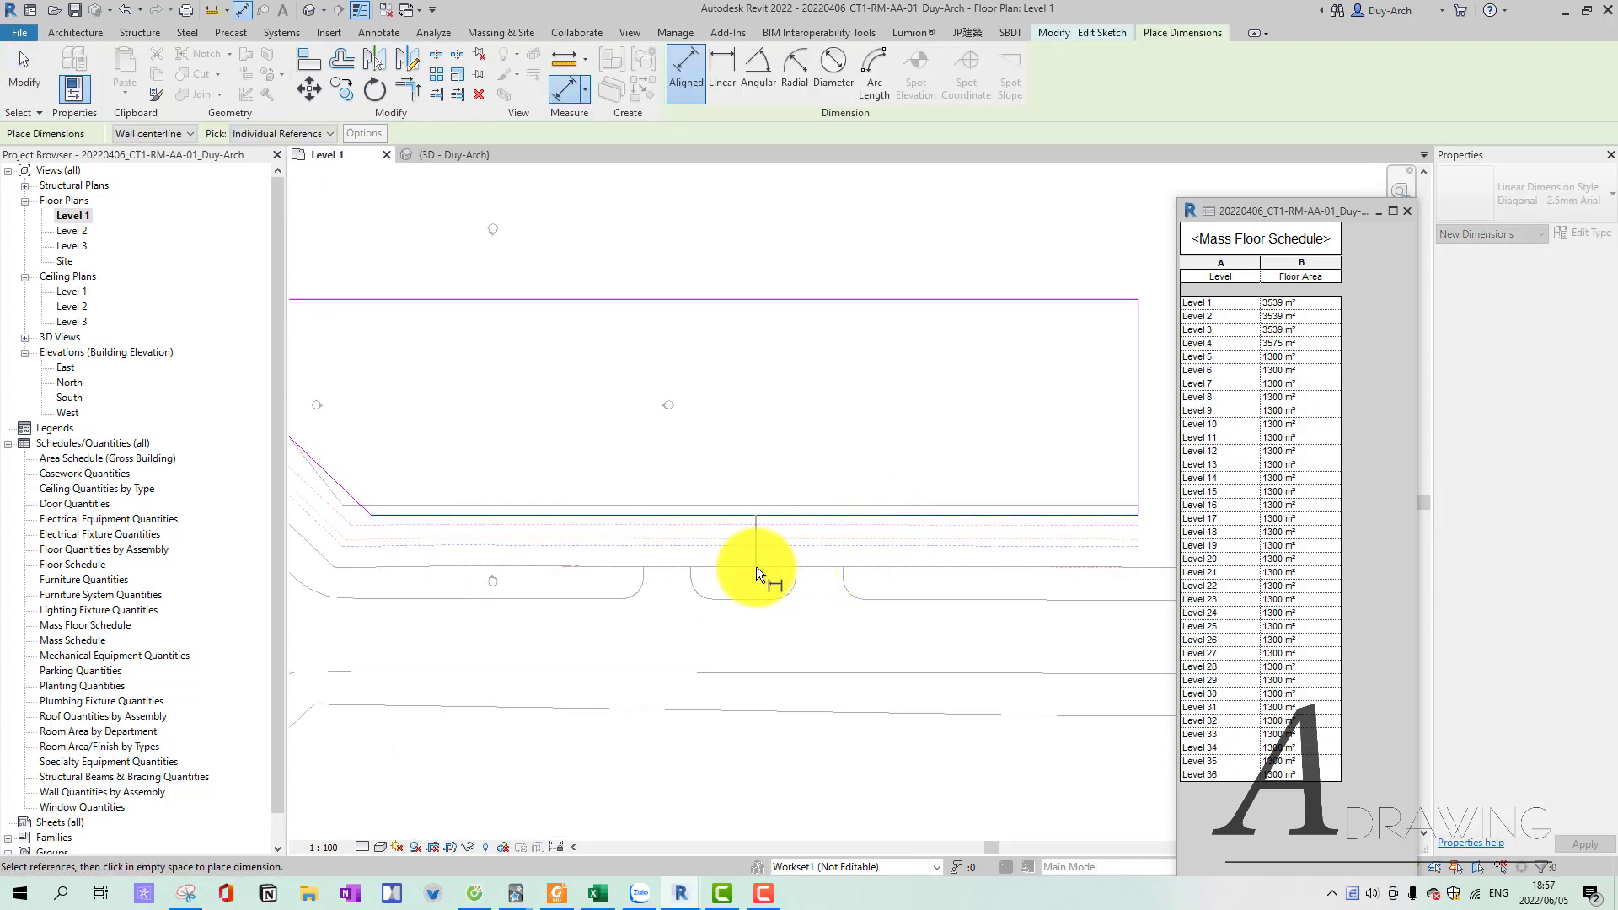
pyautogui.scroll(1, 831, 549)
pyautogui.click(790, 580)
pyautogui.click(812, 499)
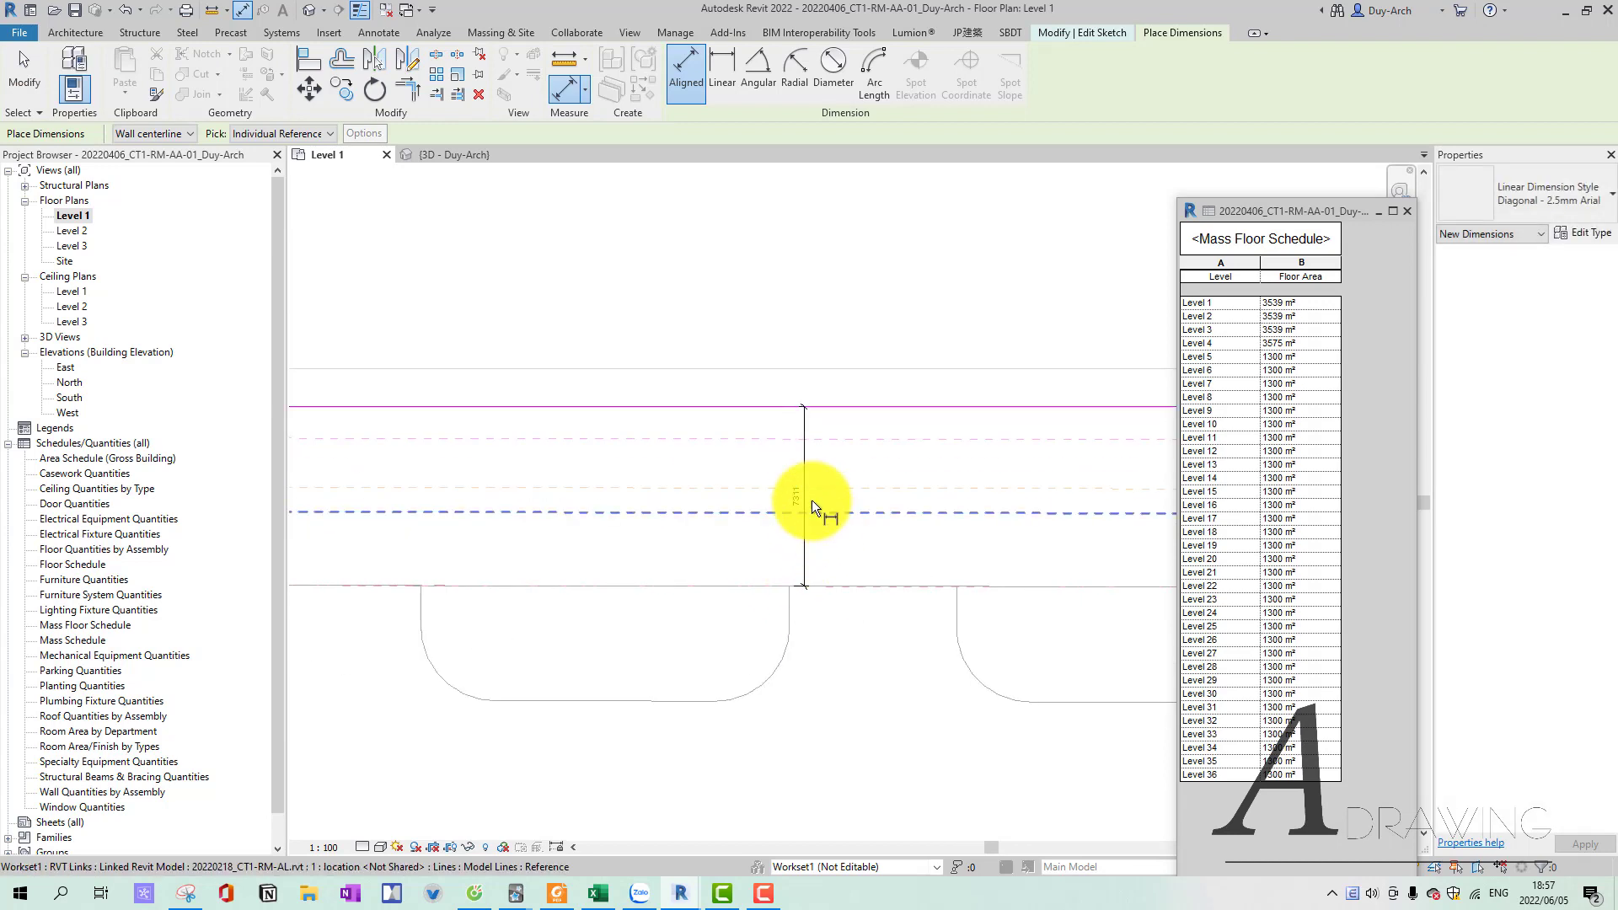
pyautogui.press('Escape')
pyautogui.press('Escape')
pyautogui.click(799, 516)
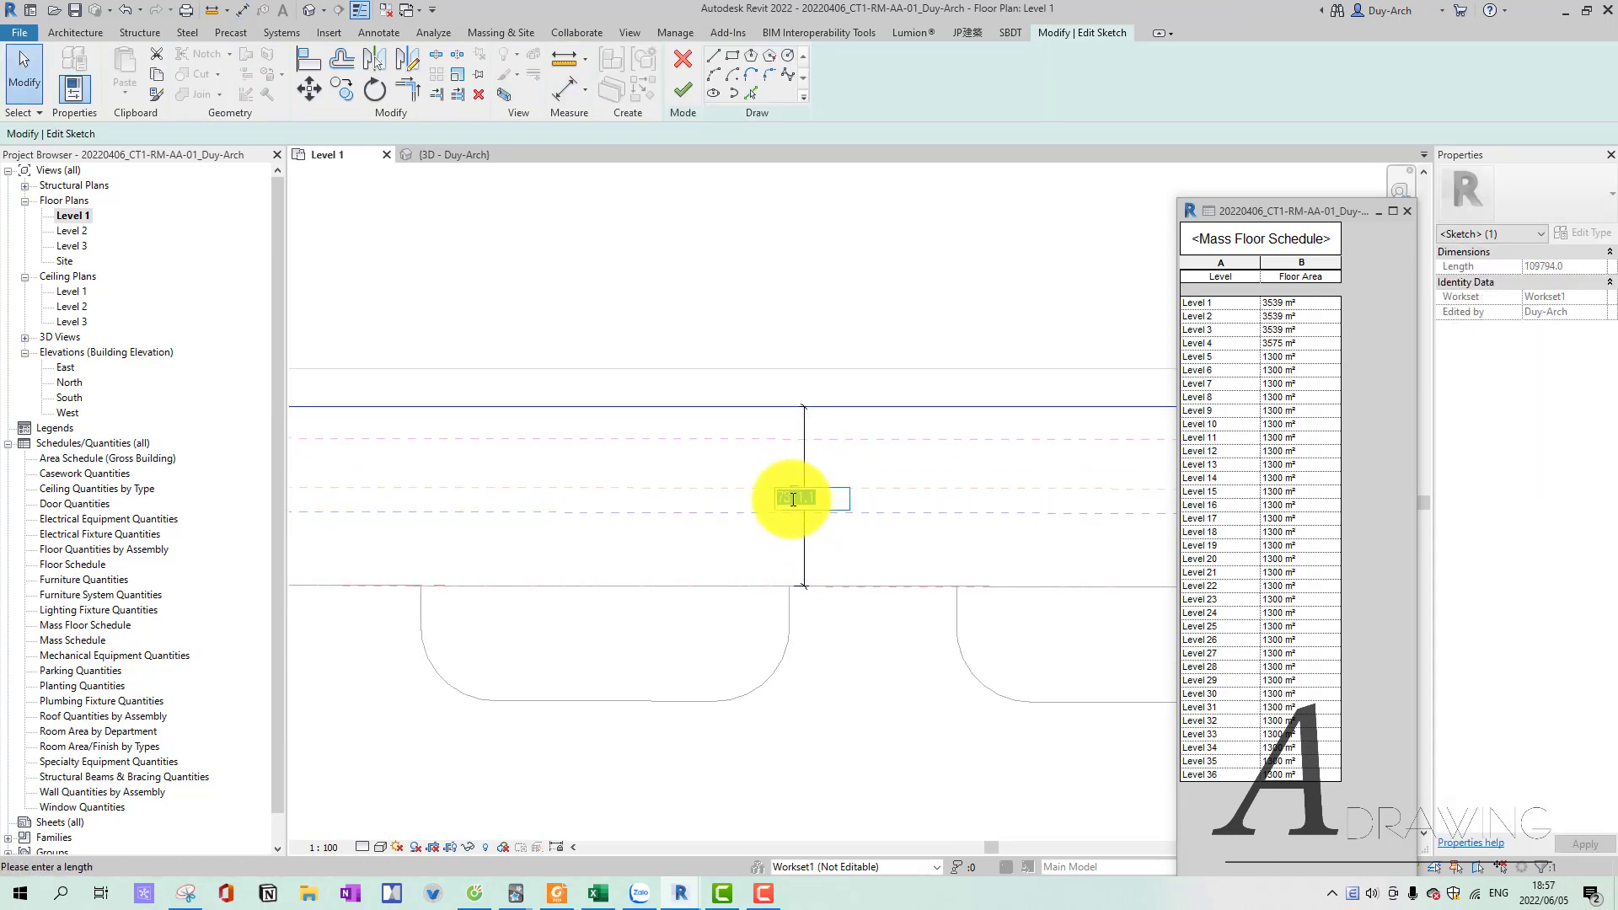
pyautogui.write('00')
pyautogui.press('Return')
pyautogui.scroll(-1, 787, 489)
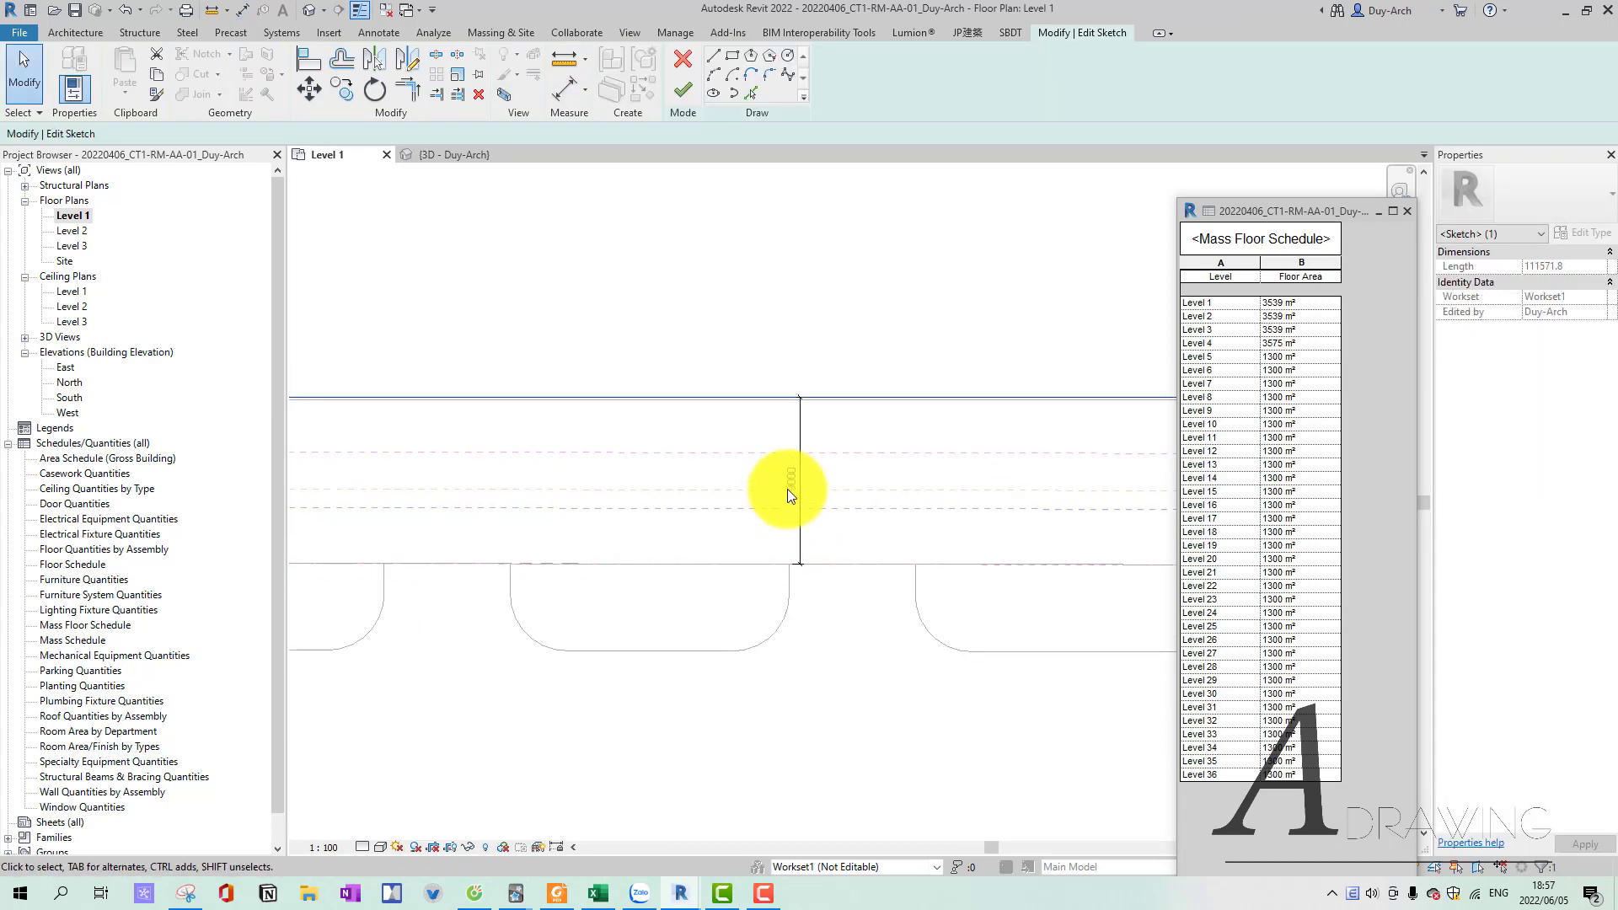
pyautogui.scroll(-1, 809, 539)
pyautogui.scroll(-2, 834, 589)
# Finish the 3510.960 m² property line, then reselect it and reopen Edit Sketch.
pyautogui.click(681, 93)
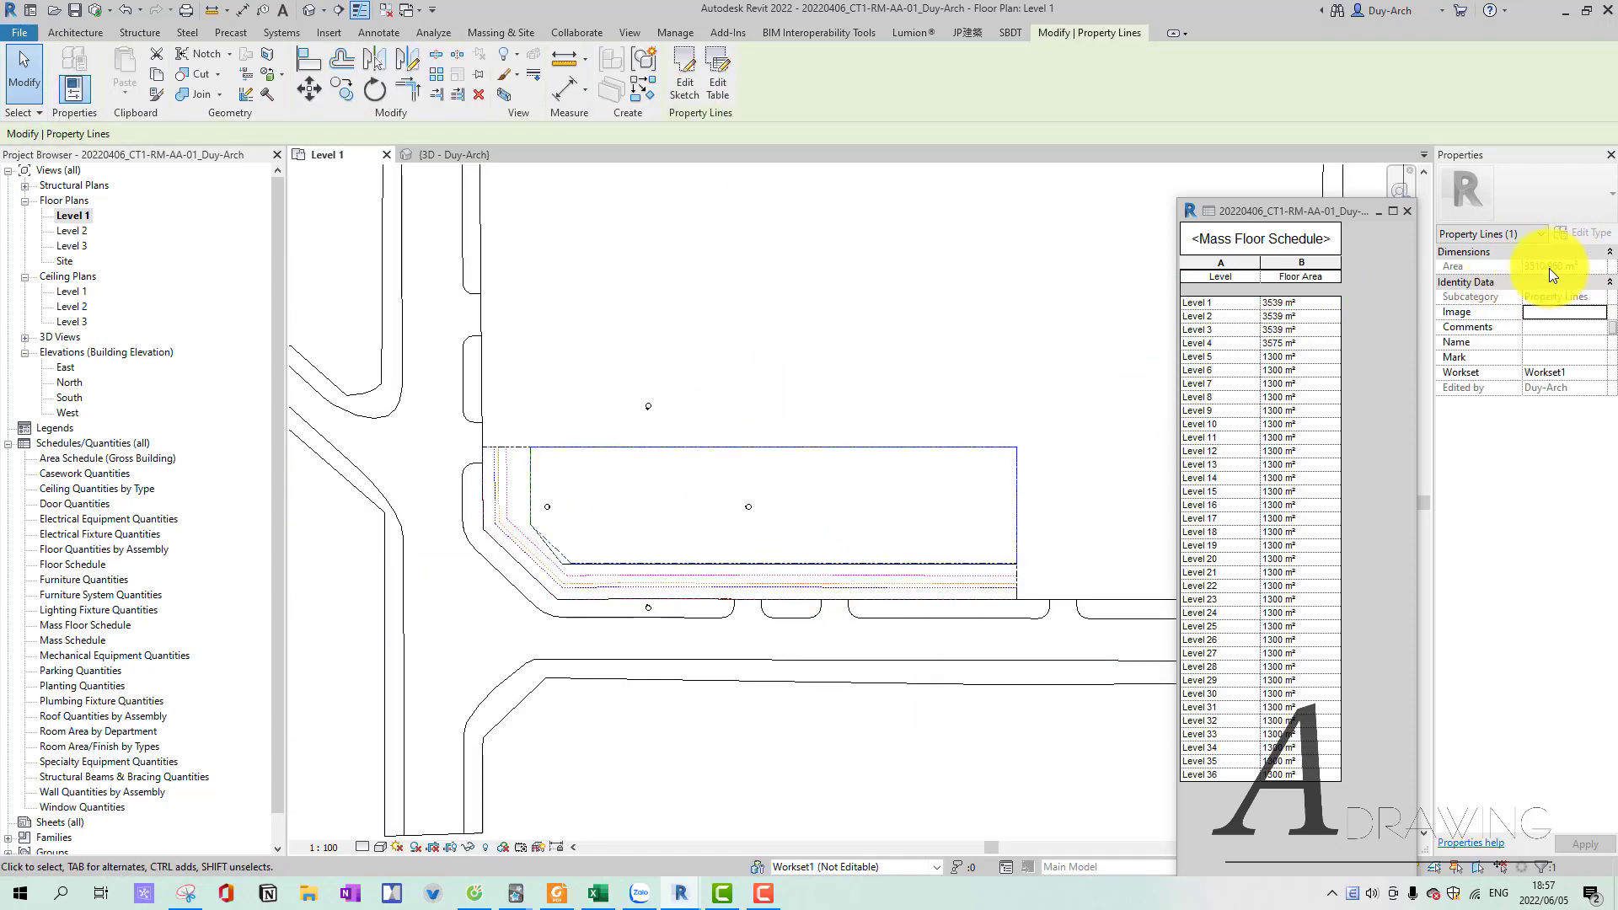
pyautogui.scroll(2, 556, 573)
pyautogui.press('Escape')
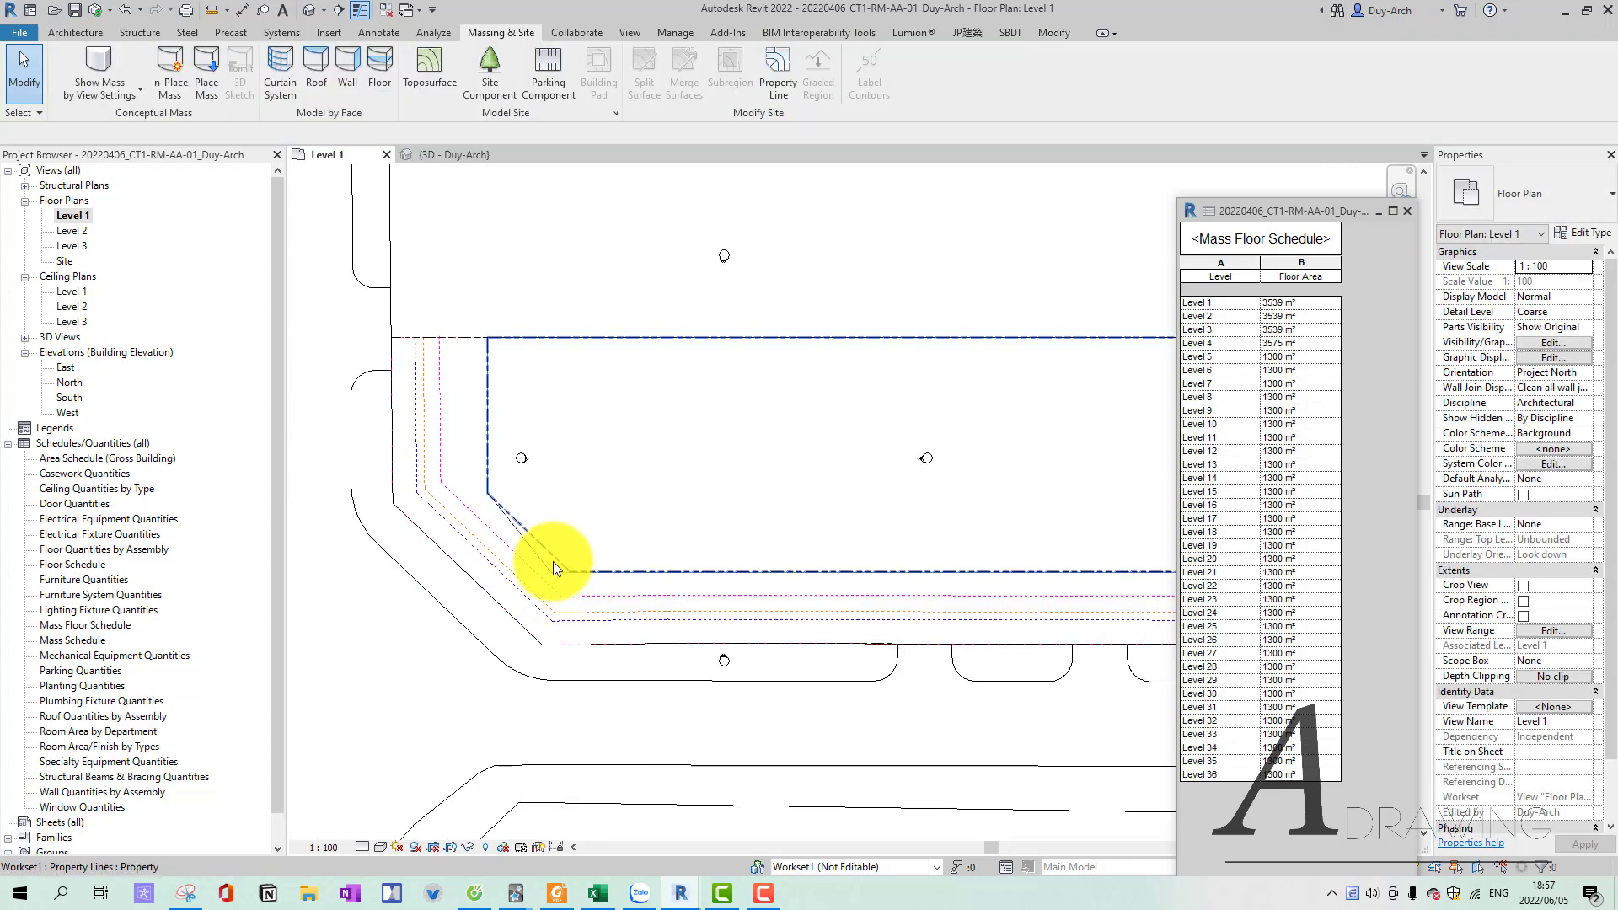
pyautogui.click(554, 564)
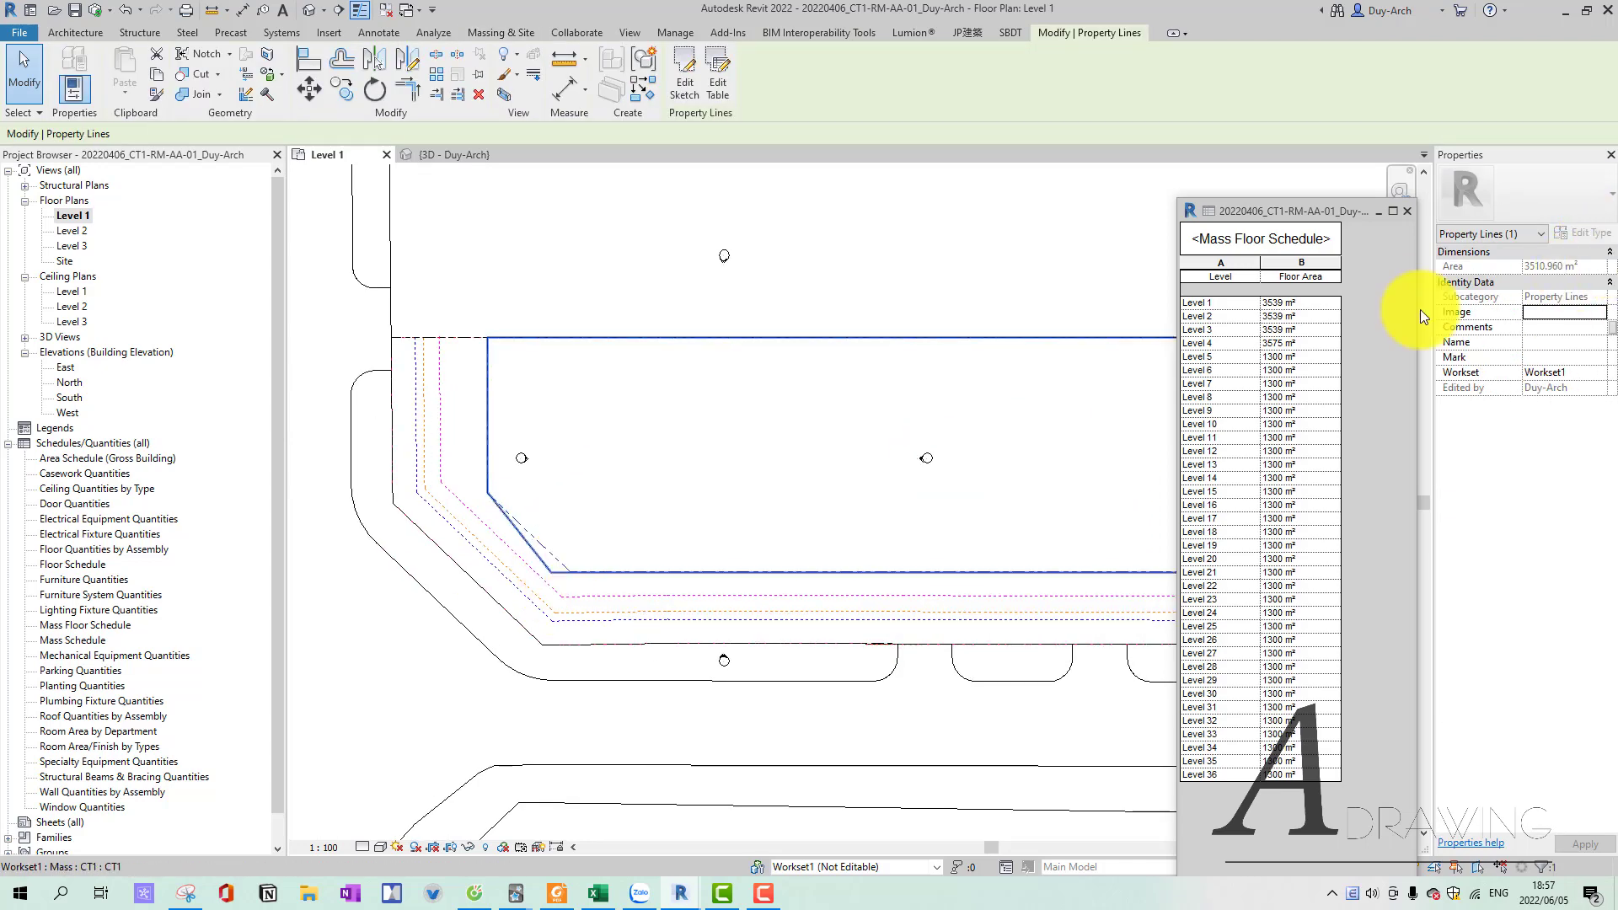
pyautogui.moveTo(797, 506); pyautogui.dragTo(595, 506, button='middle')
pyautogui.scroll(-1, 396, 558)
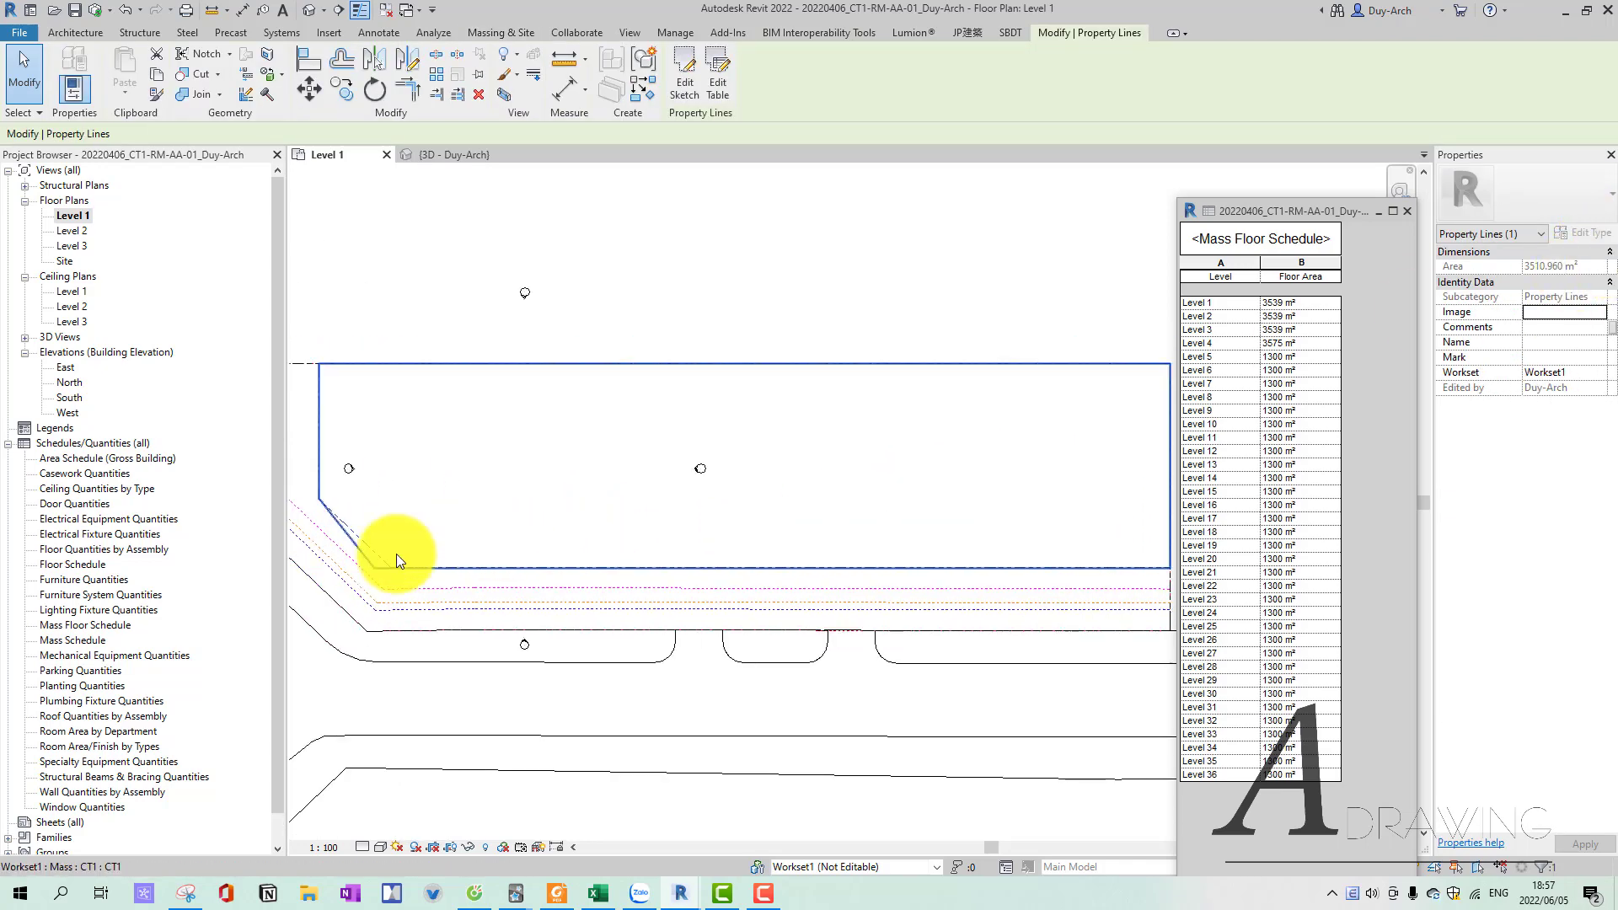
pyautogui.click(684, 71)
# Draw the rectangular notch into the property line's bottom edge.
pyautogui.scroll(-2, 632, 468)
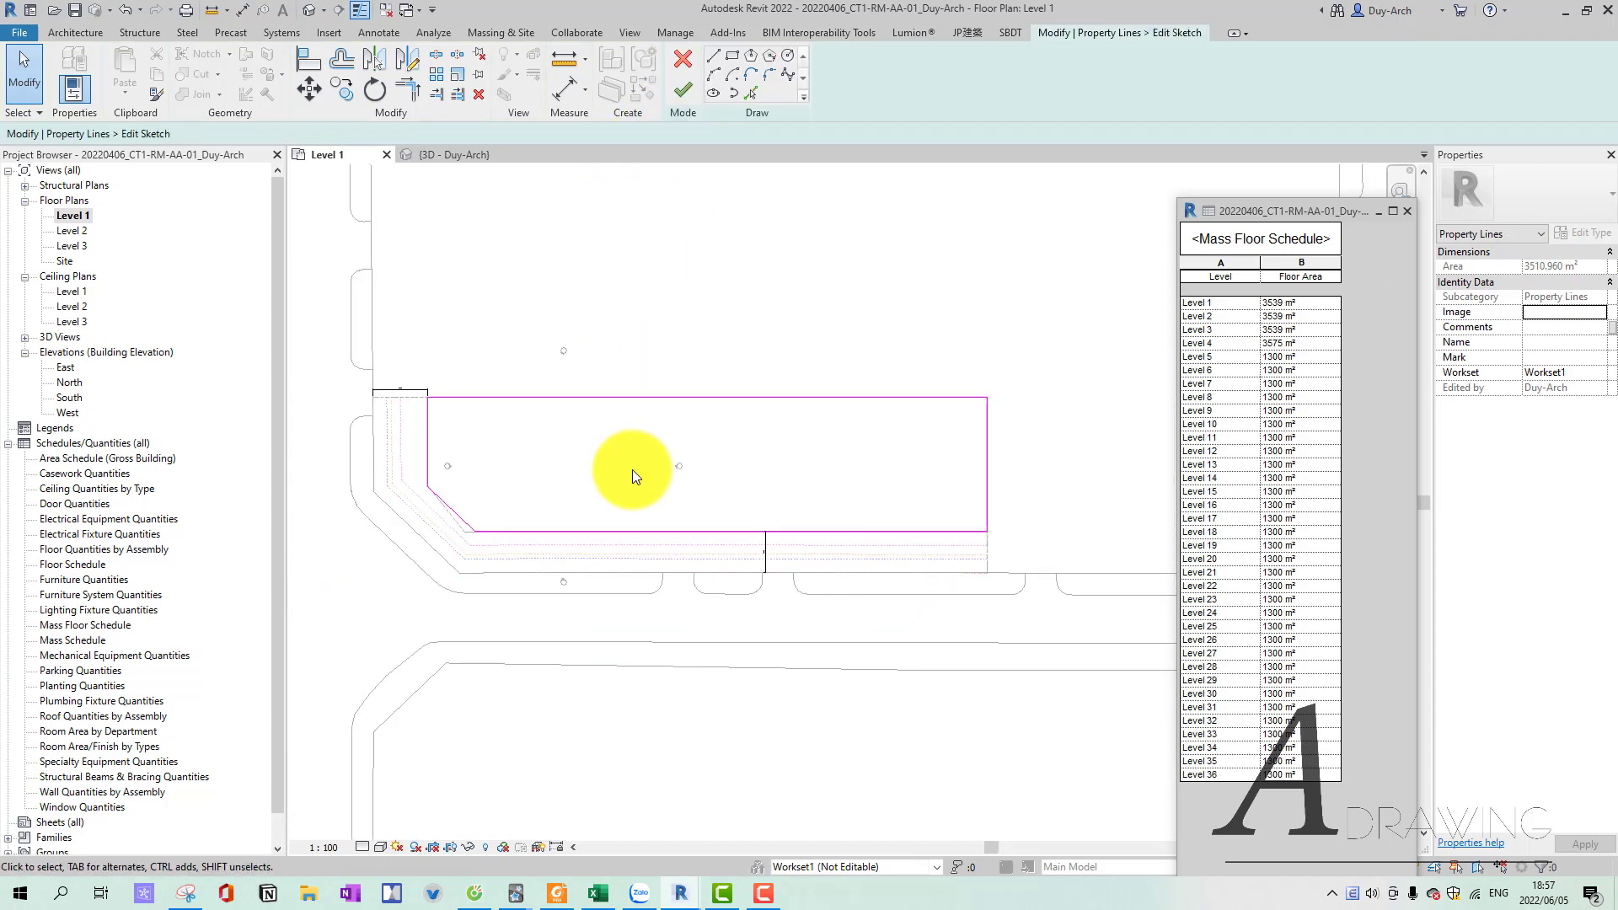
pyautogui.scroll(2, 693, 505)
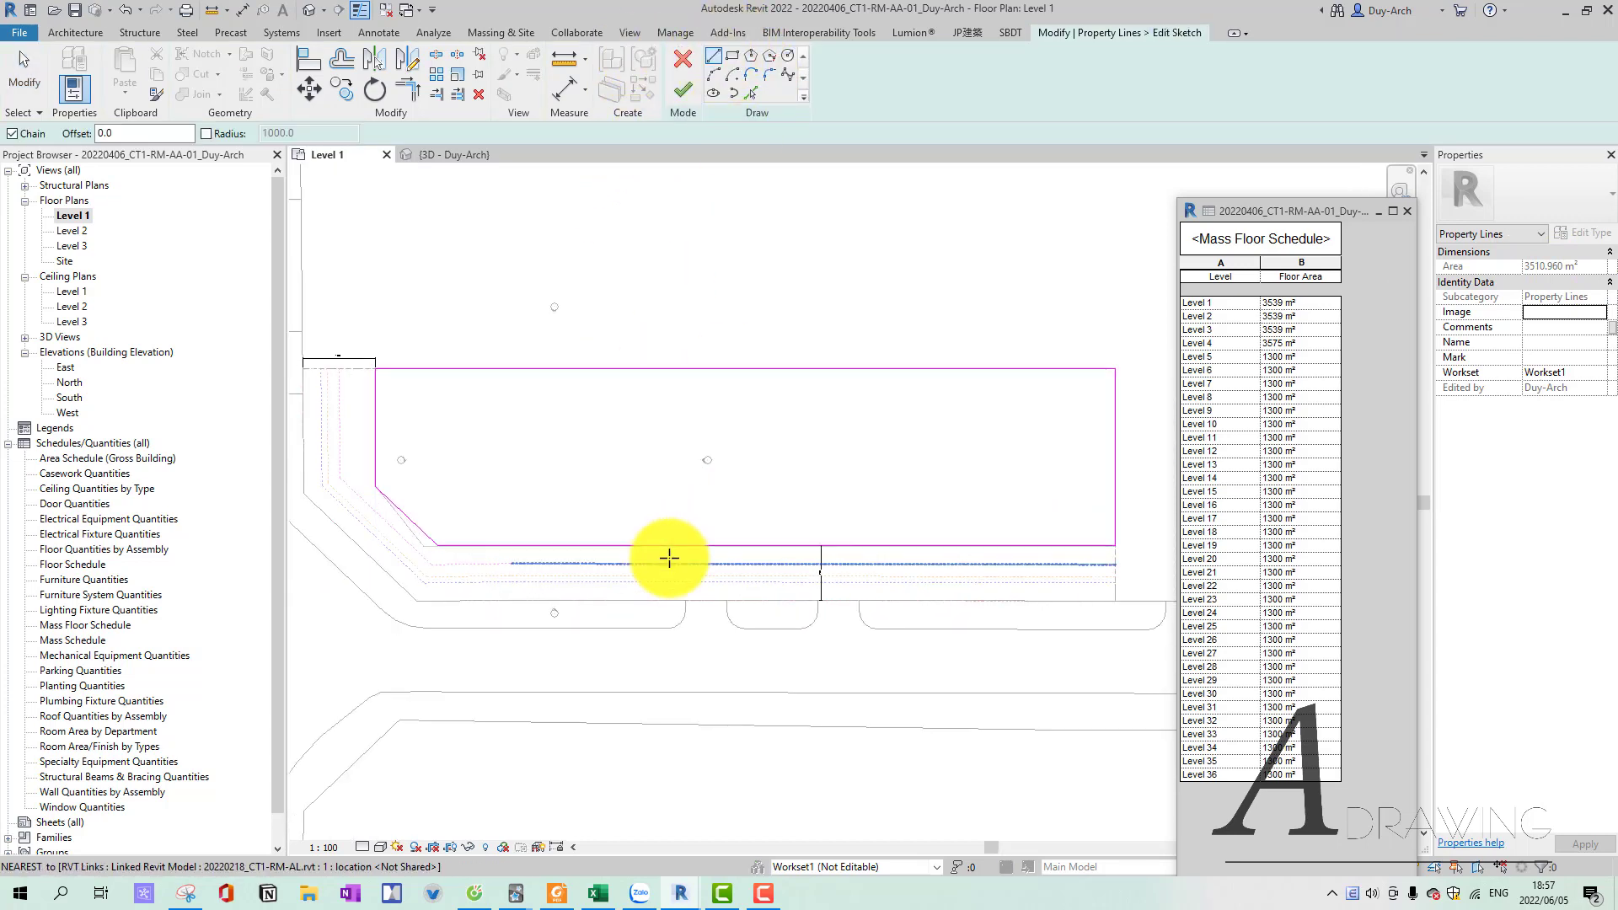
pyautogui.click(679, 546)
pyautogui.click(679, 504)
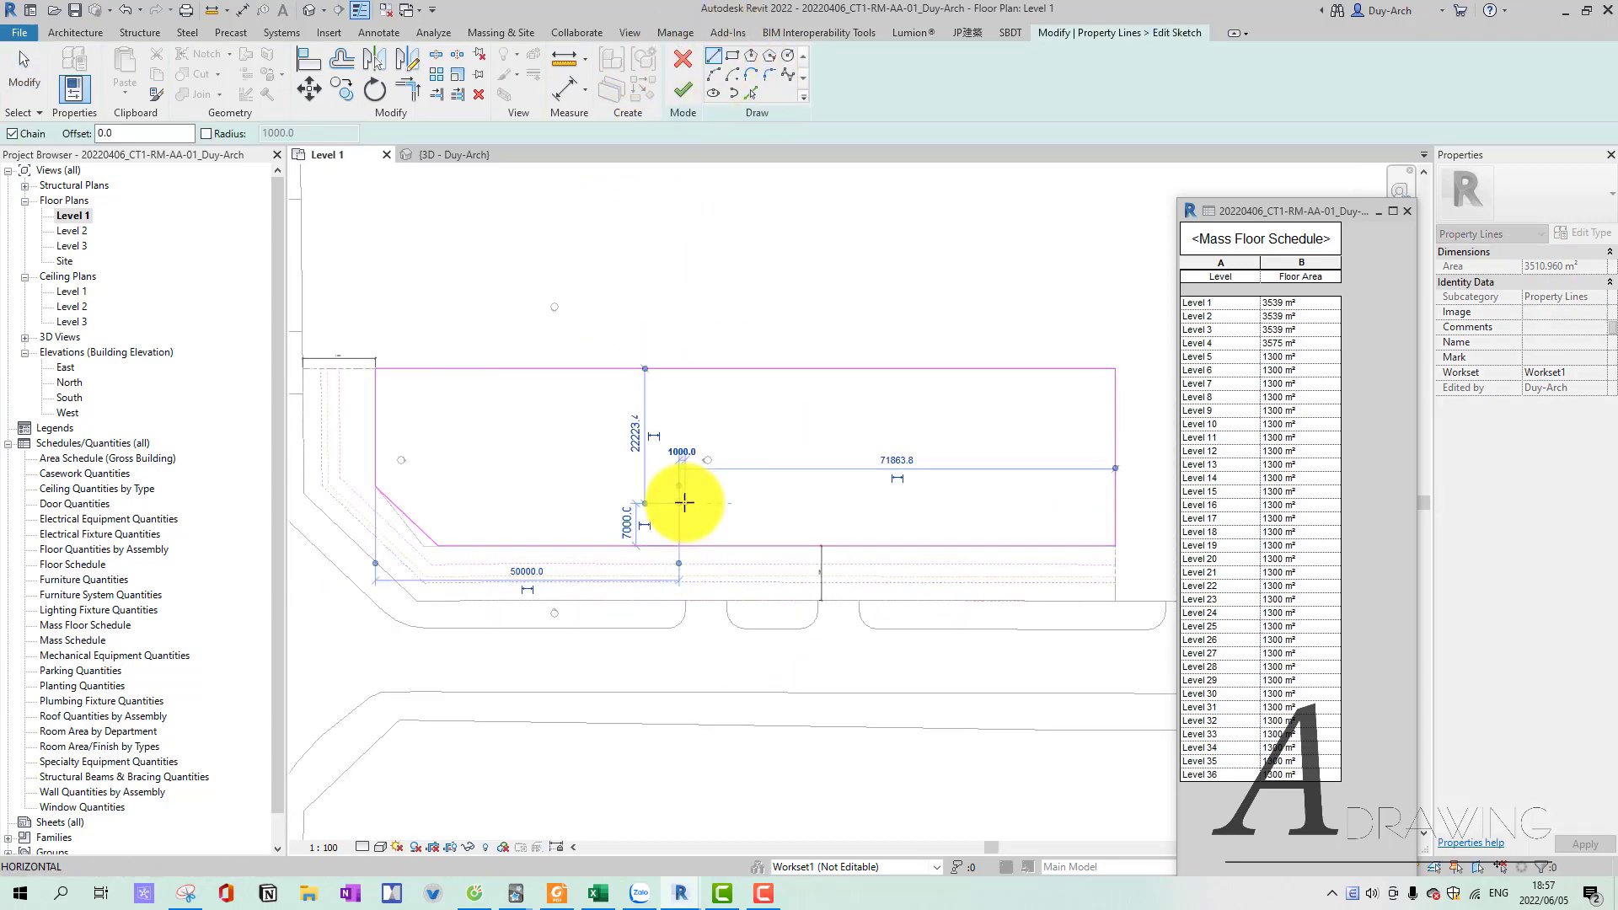
pyautogui.click(856, 503)
pyautogui.click(855, 545)
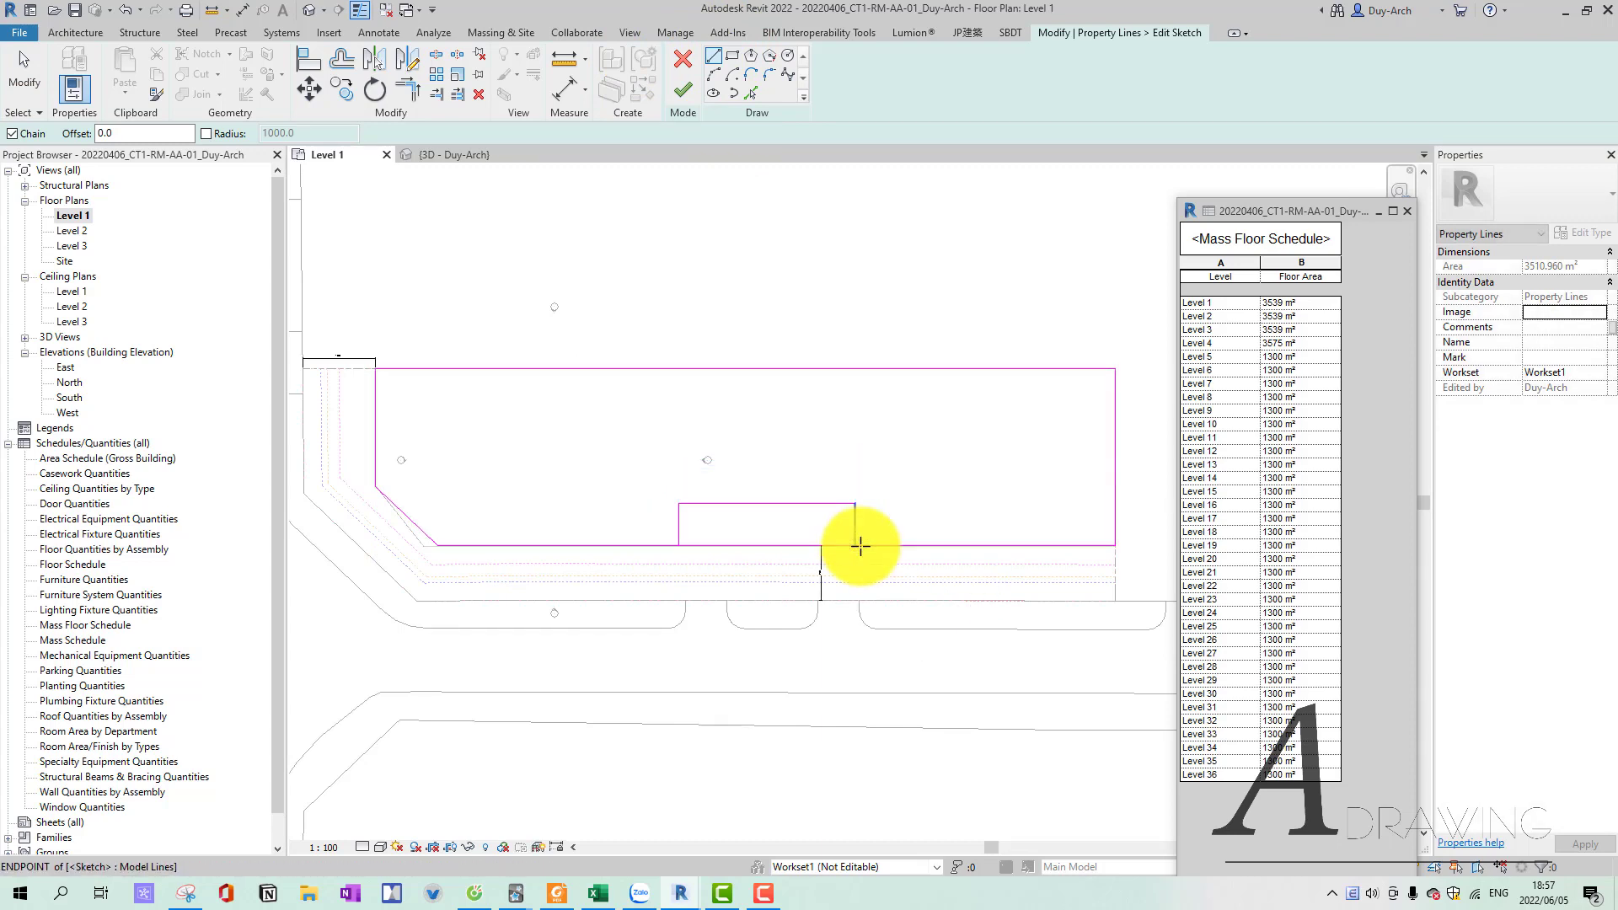
pyautogui.press('Escape')
pyautogui.press('Escape')
# Add an aligned dimension from the notch's vertical edge above the tower footprint.
pyautogui.press('i')
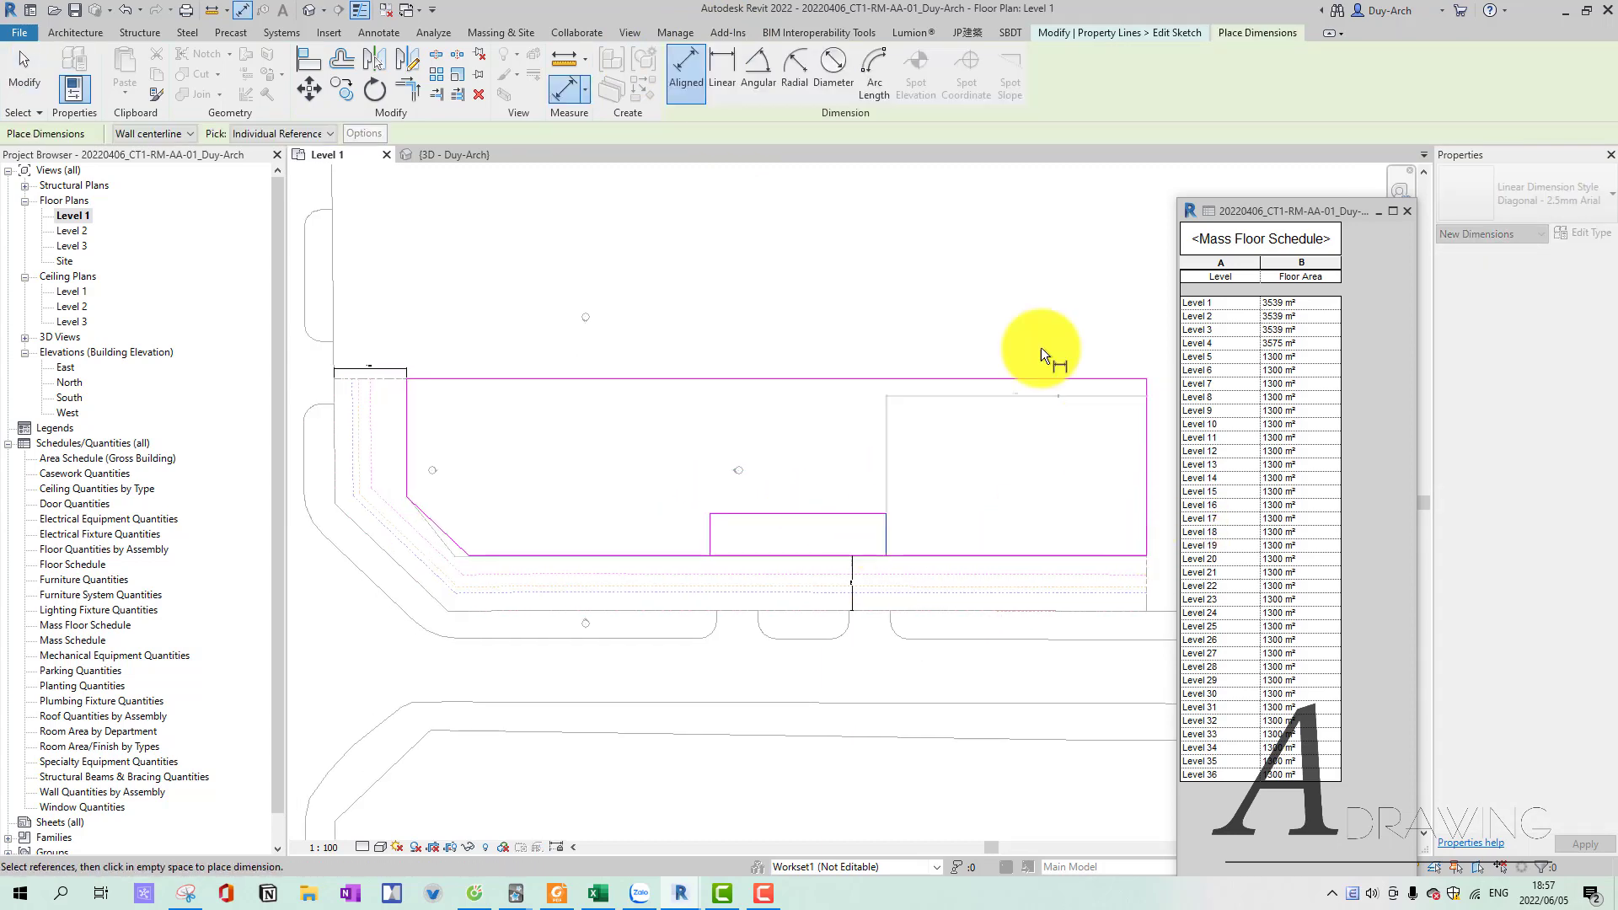
pyautogui.click(705, 533)
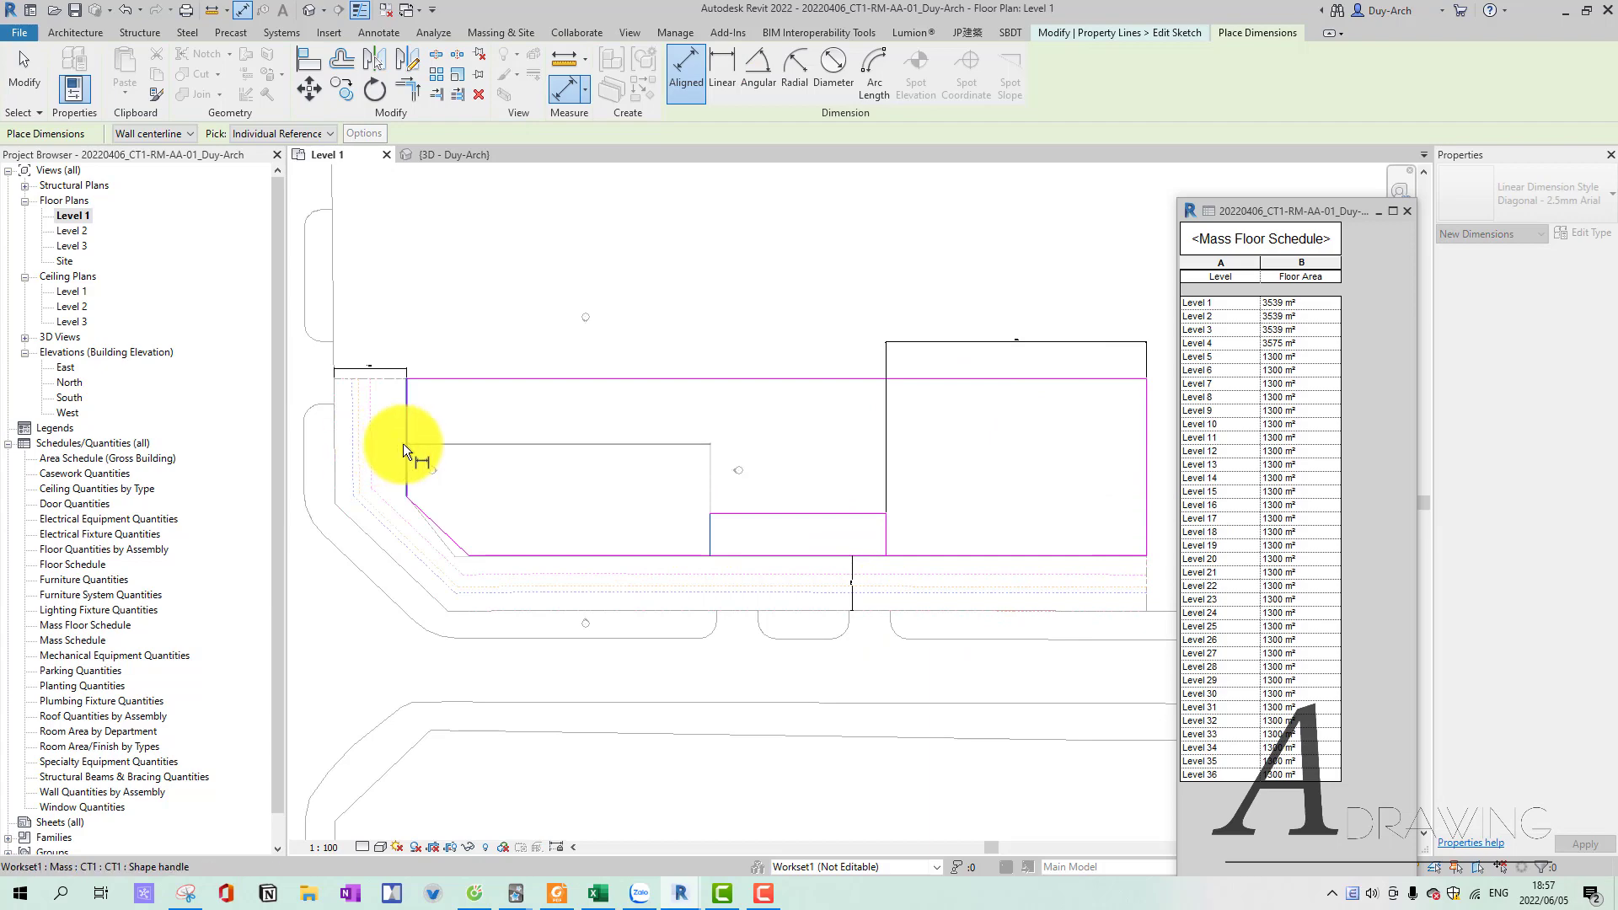
pyautogui.click(477, 341)
pyautogui.press('Escape')
# Check the dimension type list in Properties, then deselect the dimensions.
pyautogui.scroll(4, 565, 346)
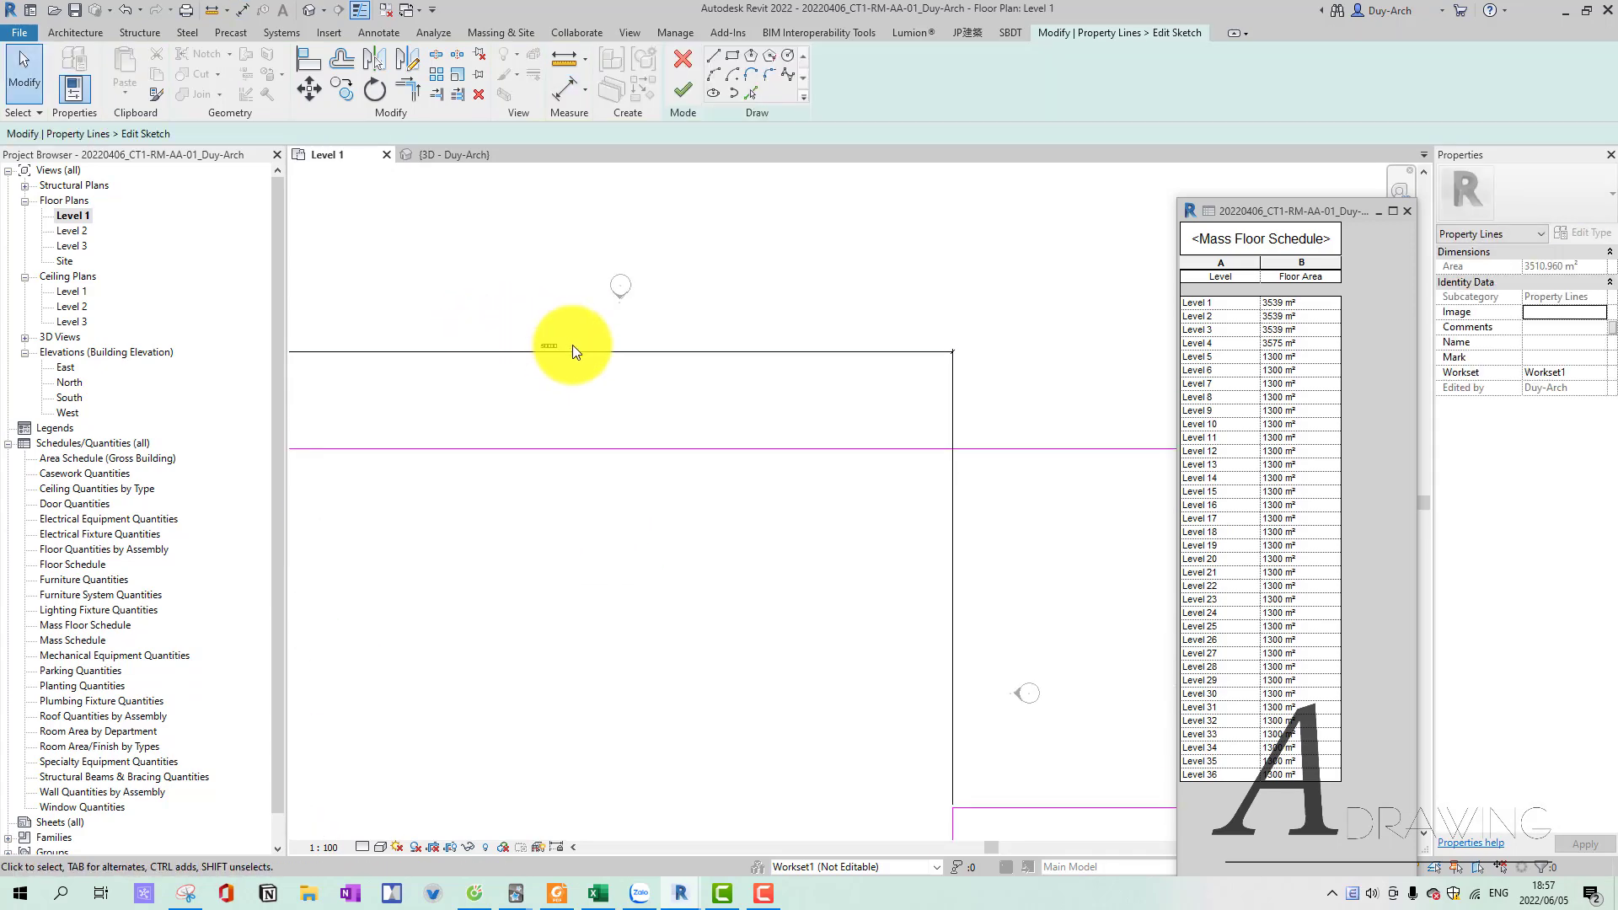
pyautogui.scroll(-3, 579, 347)
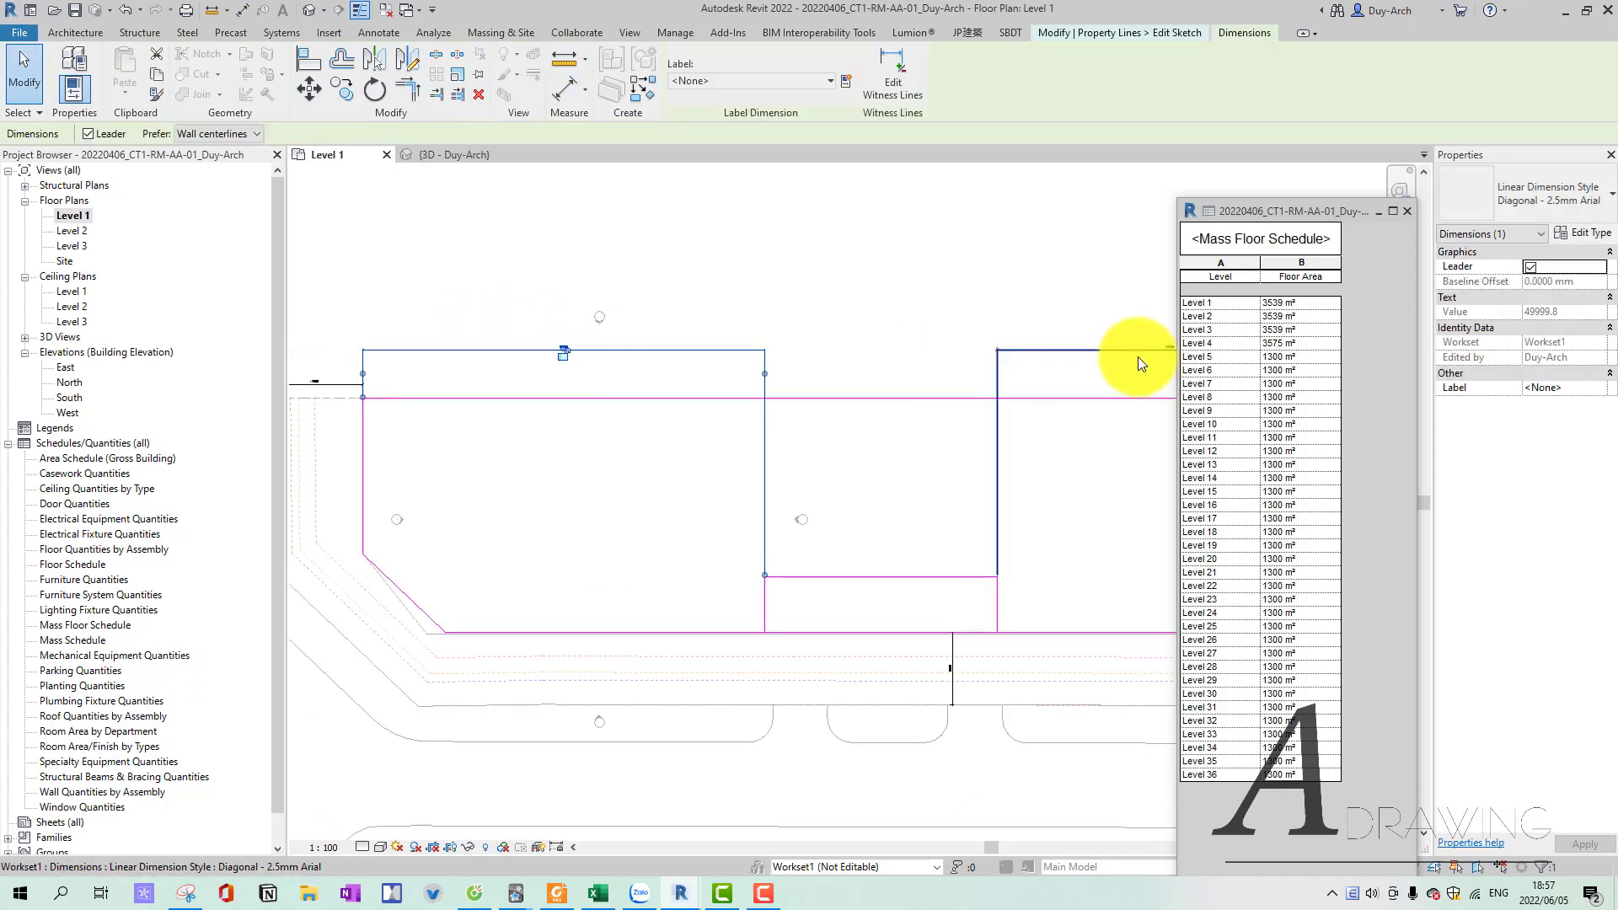
pyautogui.click(1540, 194)
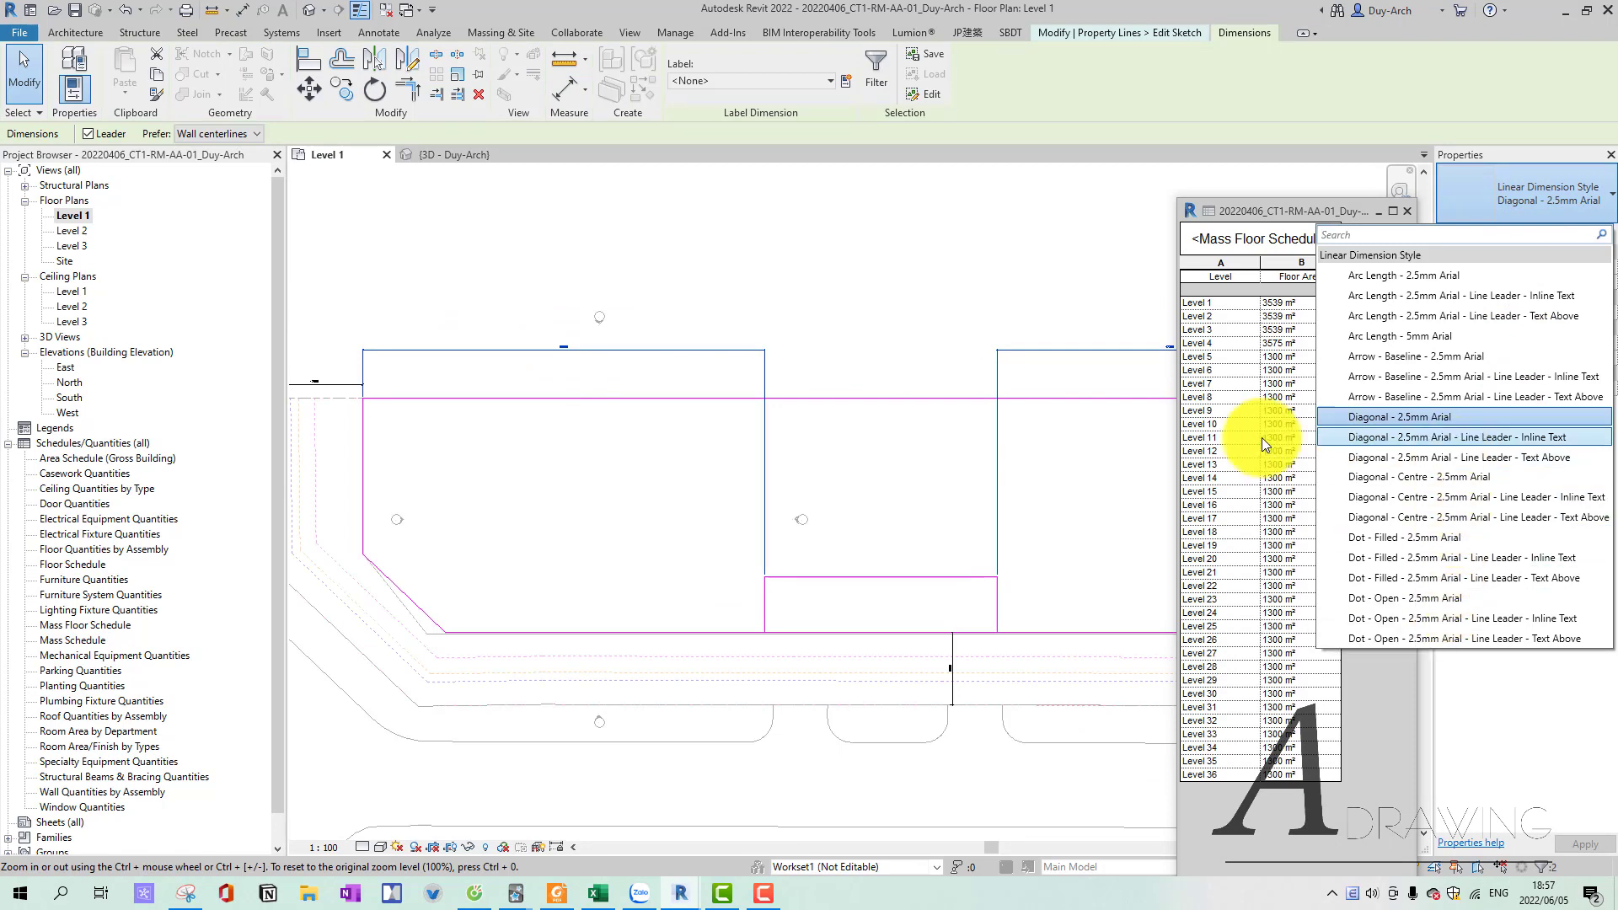
pyautogui.click(960, 347)
pyautogui.press('Escape')
# Set the right tower footprint's width to 40000 through its temporary dimension.
pyautogui.scroll(3, 1054, 352)
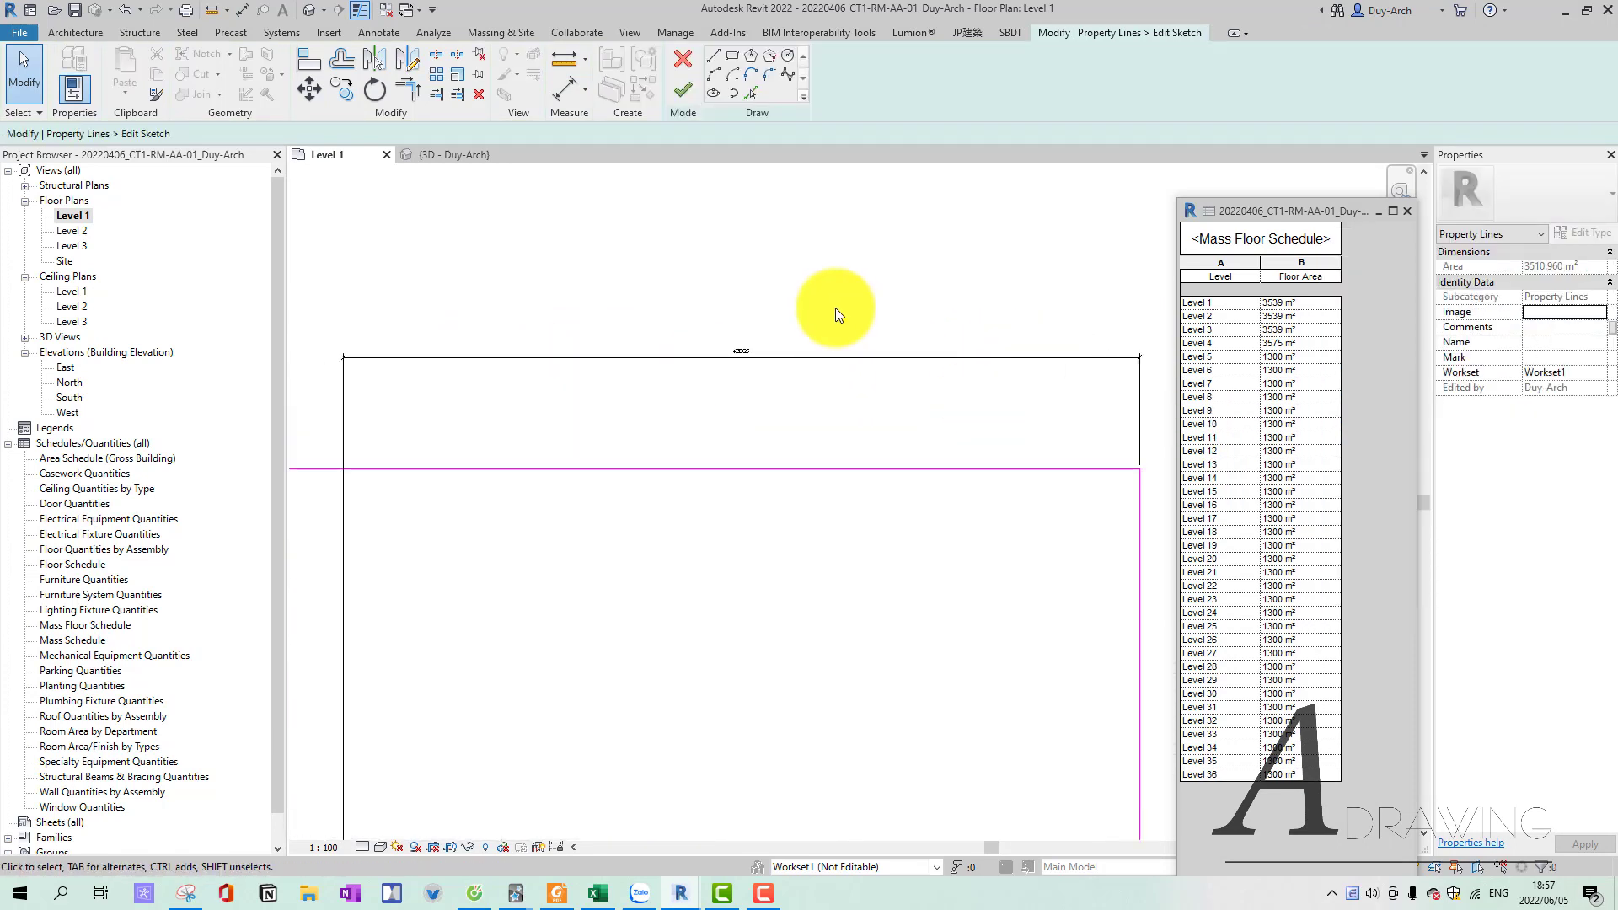
pyautogui.scroll(3, 836, 307)
pyautogui.scroll(-3, 750, 392)
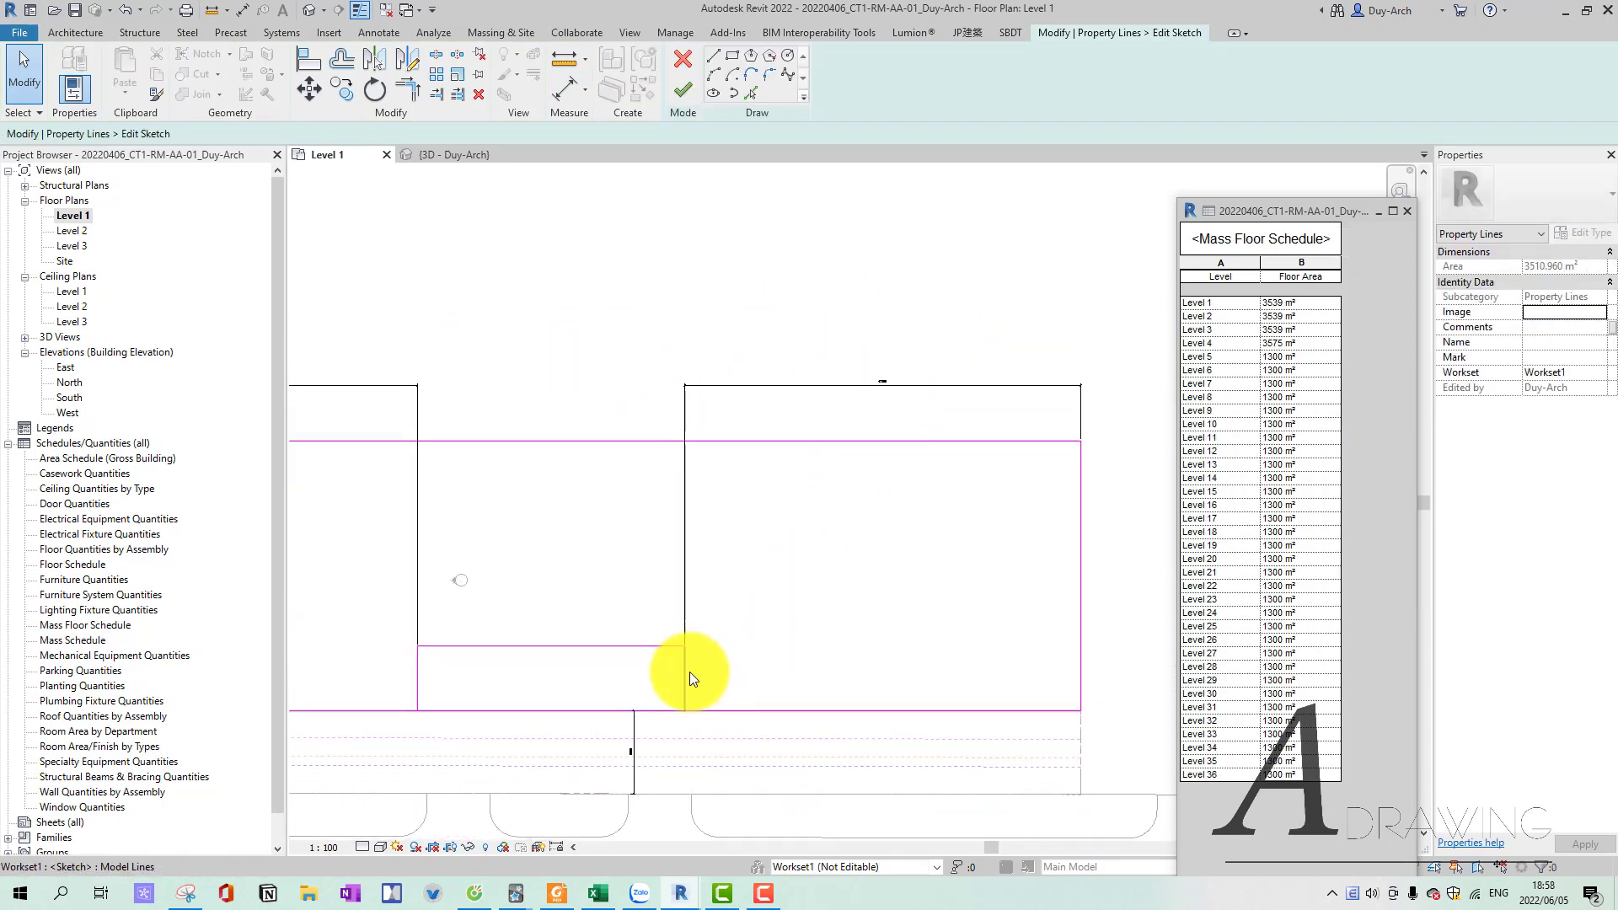
pyautogui.click(689, 670)
pyautogui.click(888, 371)
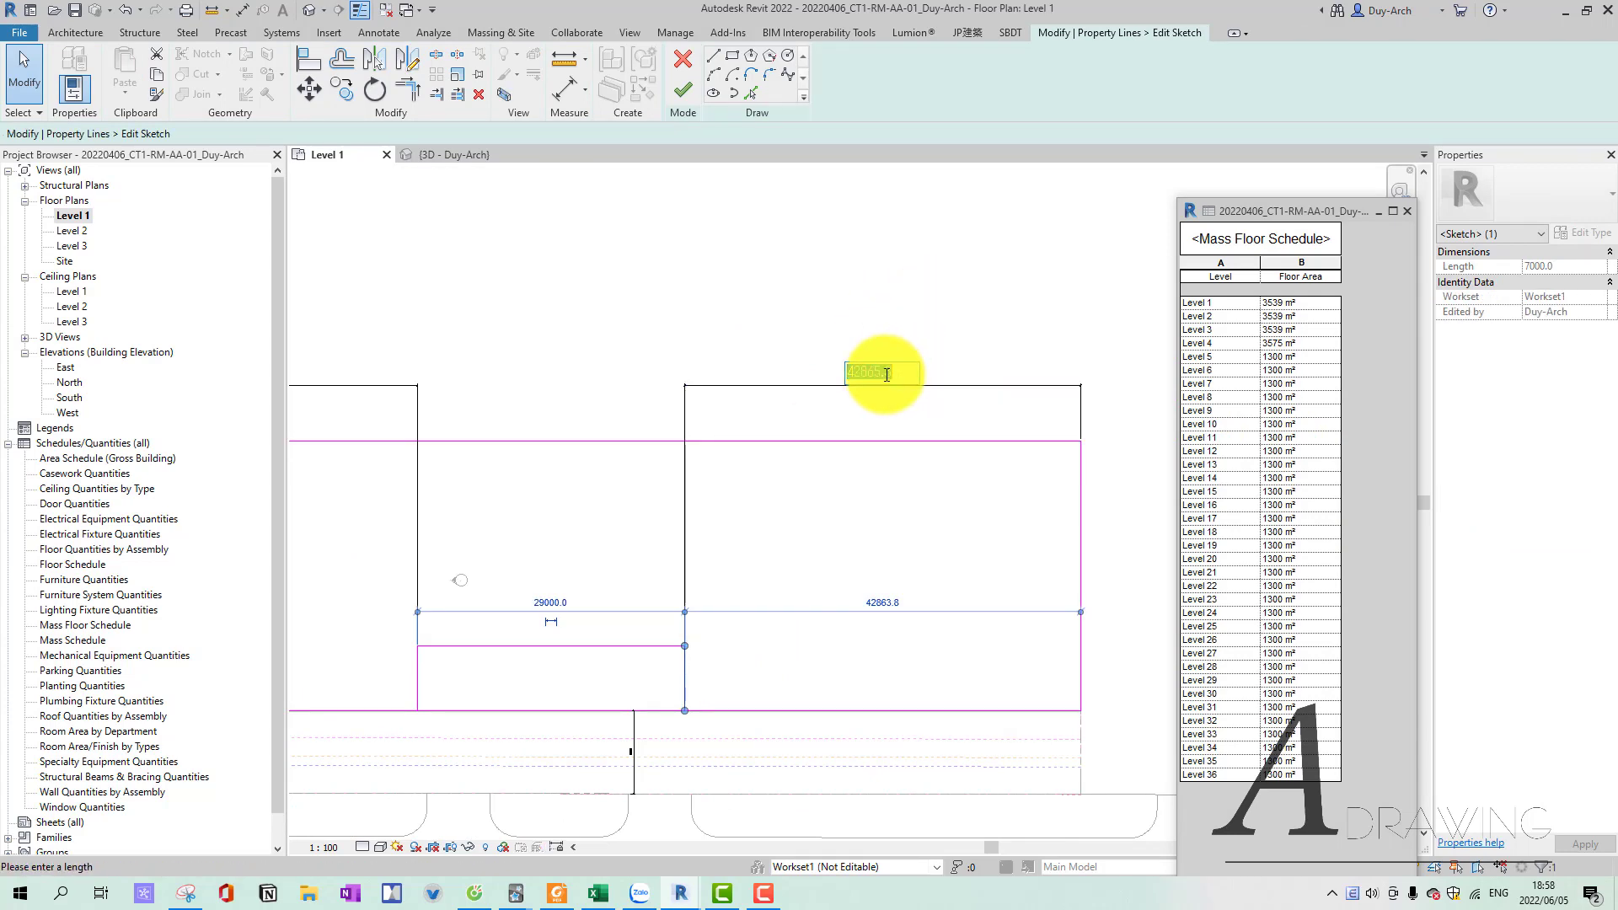
pyautogui.write('00')
pyautogui.press('Return')
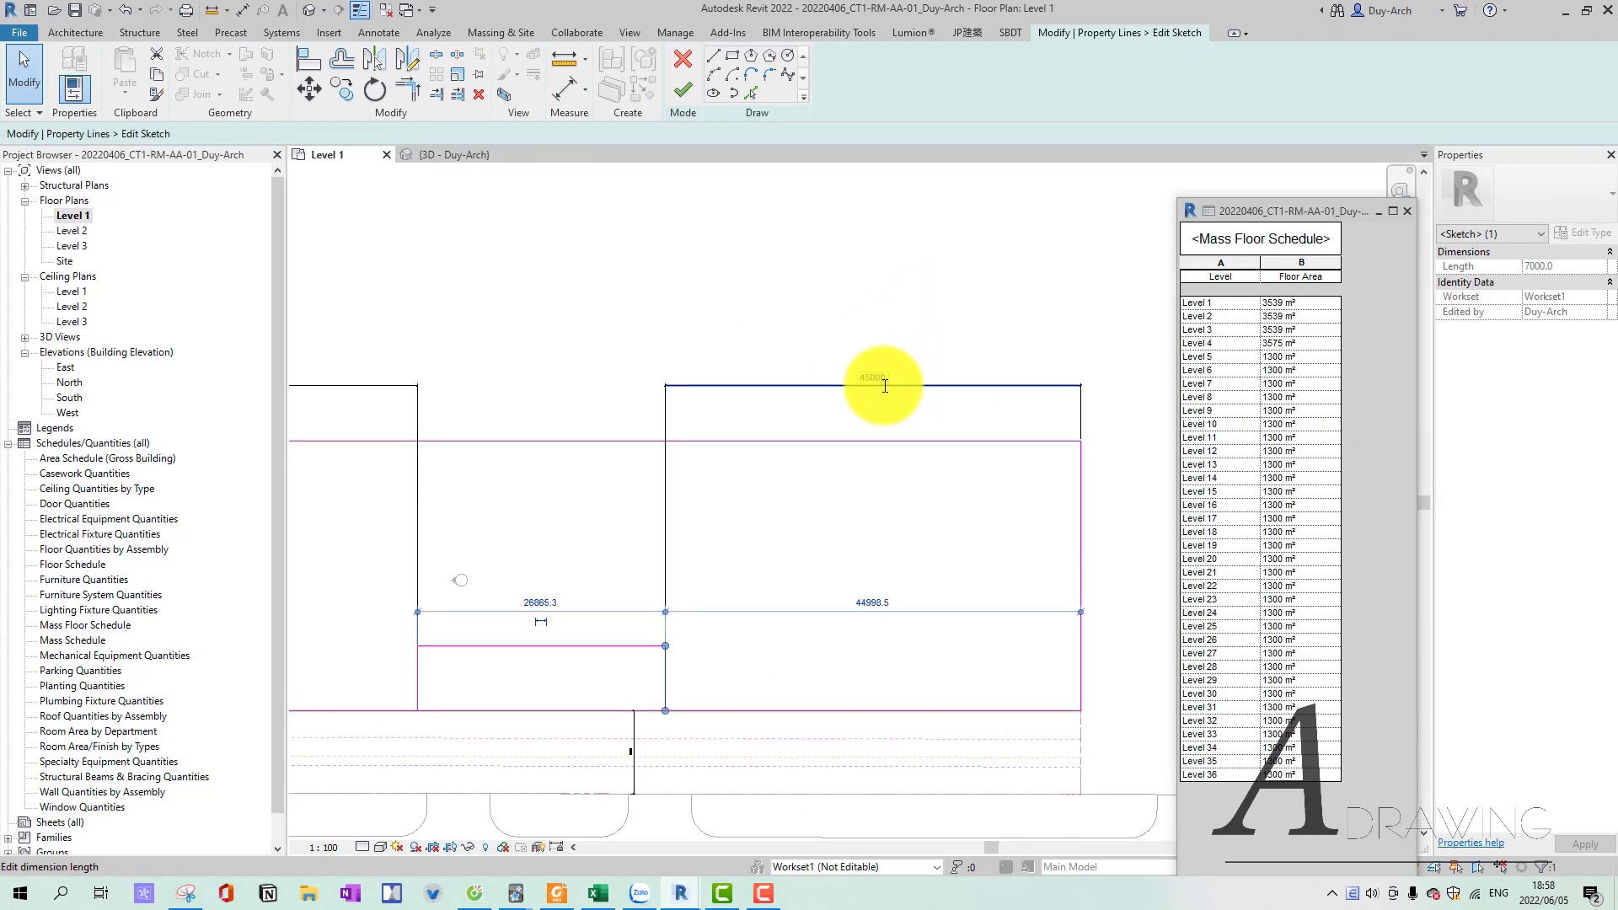
pyautogui.moveTo(804, 419); pyautogui.dragTo(827, 396, button='middle')
pyautogui.click(904, 350)
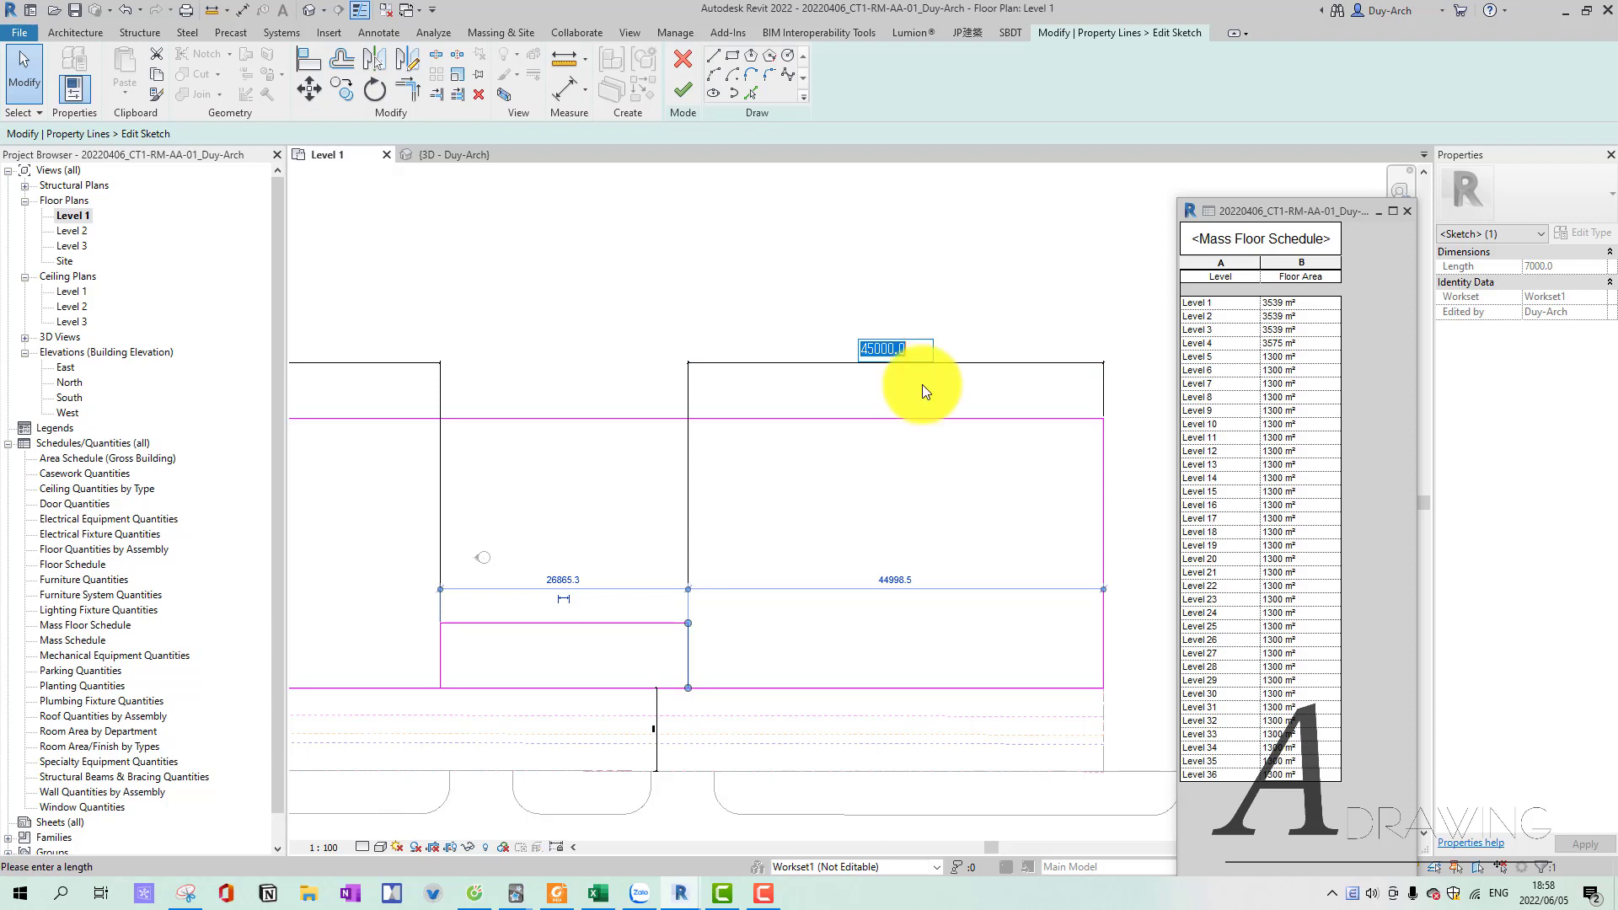
pyautogui.write('400')
pyautogui.press('Return')
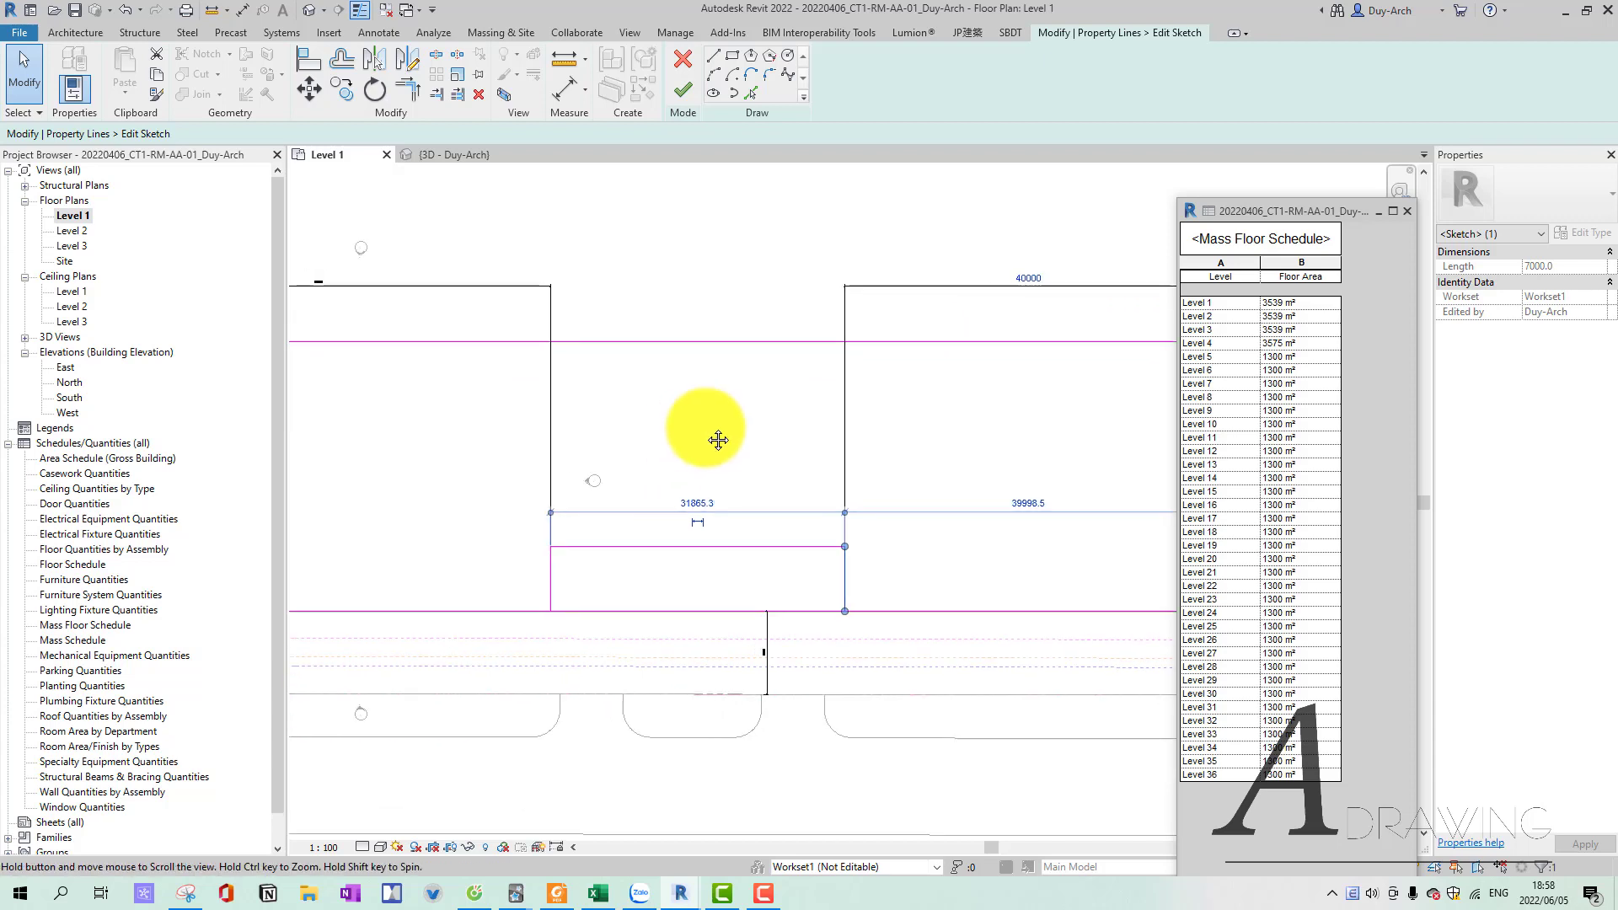
# Set the left tower footprint's width to 40000.
pyautogui.moveTo(542, 361); pyautogui.dragTo(1109, 605, button='middle')
pyautogui.click(1143, 699)
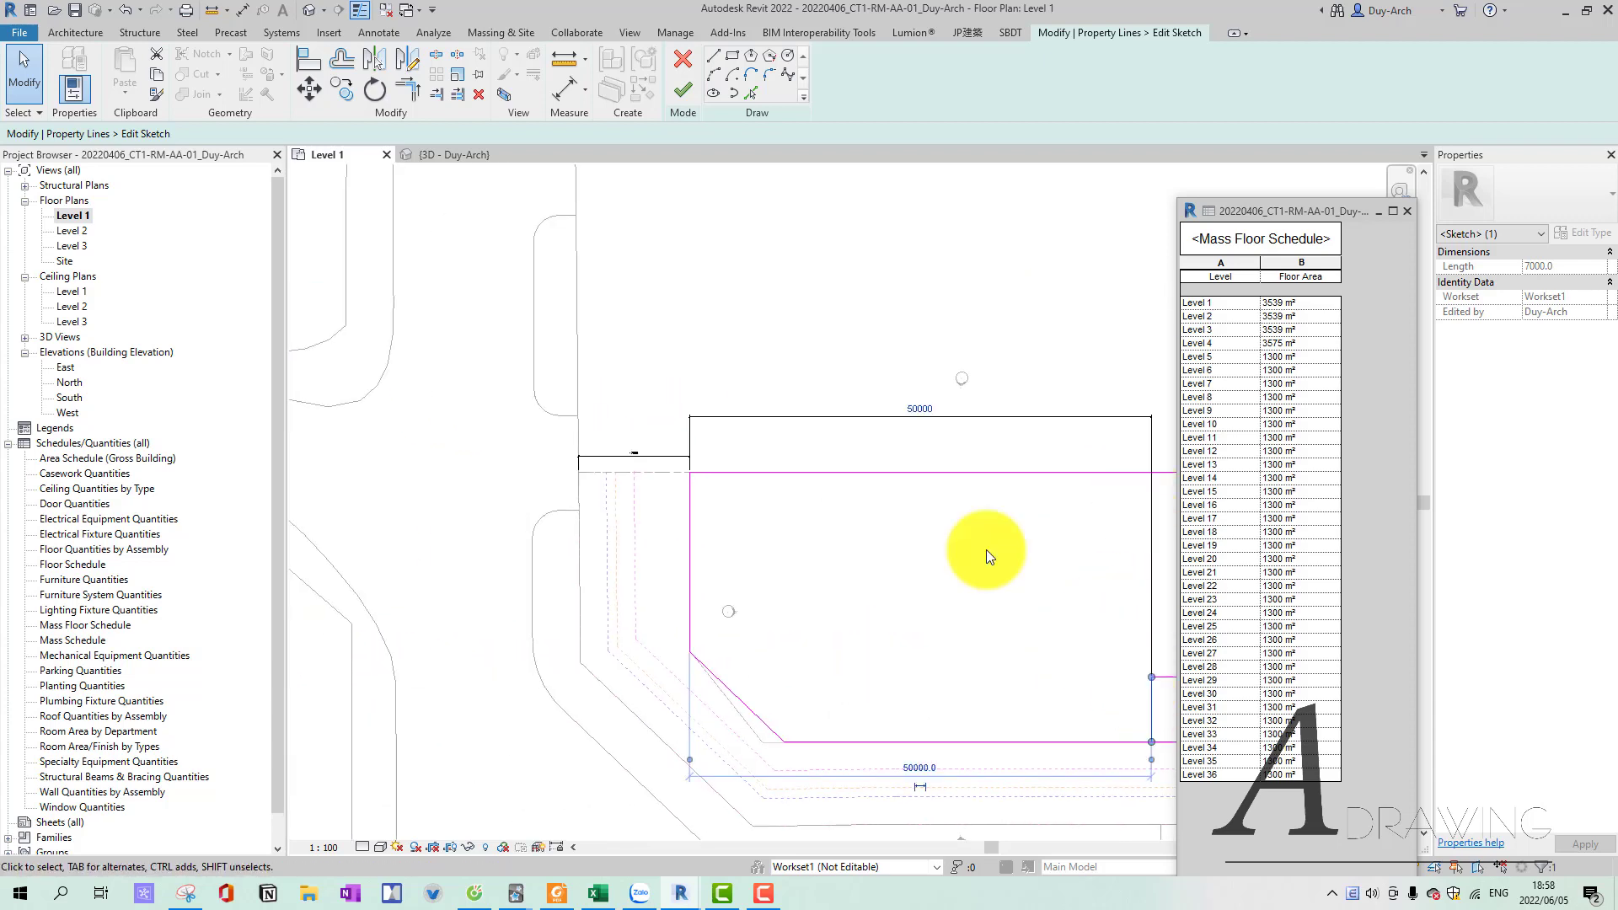
pyautogui.write('0')
pyautogui.press('Return')
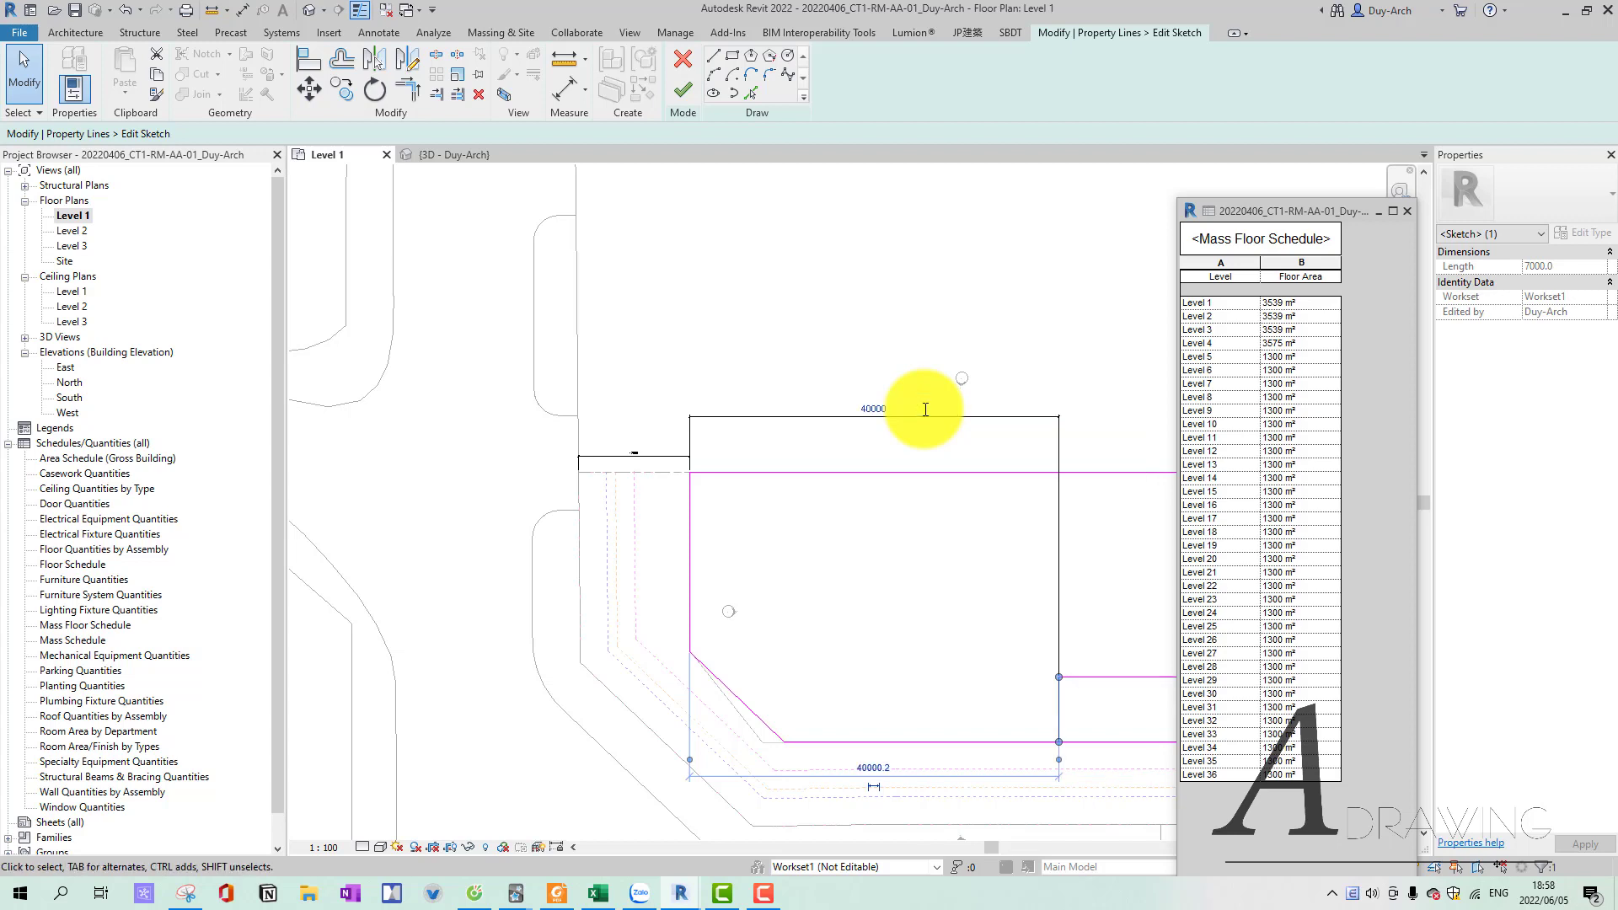
pyautogui.scroll(-3, 924, 405)
pyautogui.moveTo(917, 433); pyautogui.dragTo(769, 401, button='middle')
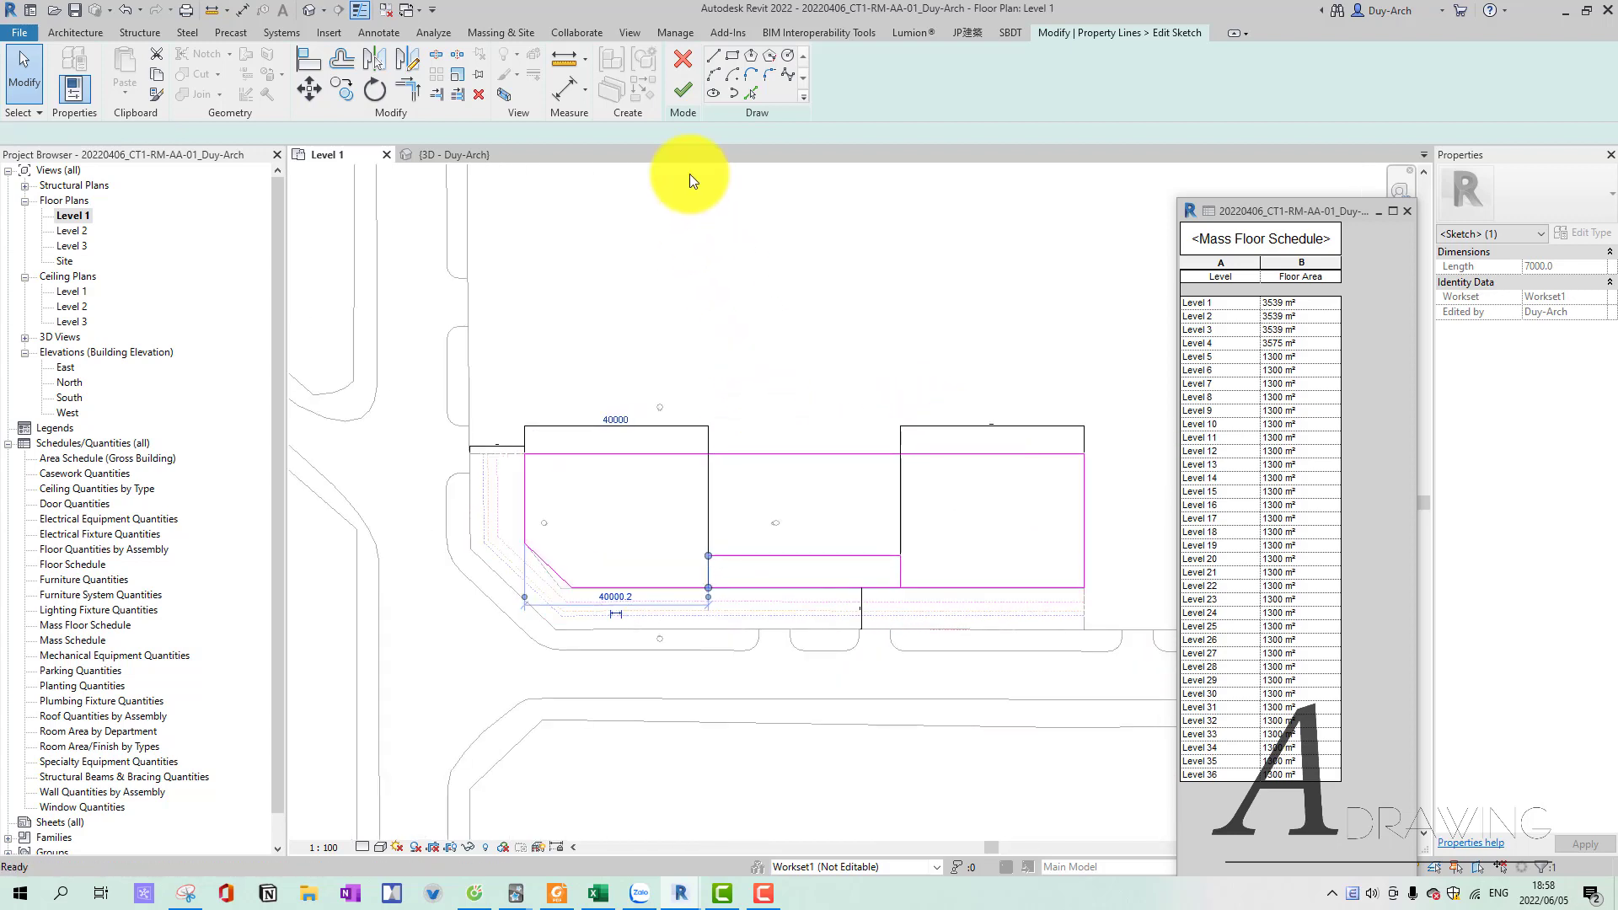
# Trim the bottom sketch line to a corner with TR.
pyautogui.click(691, 90)
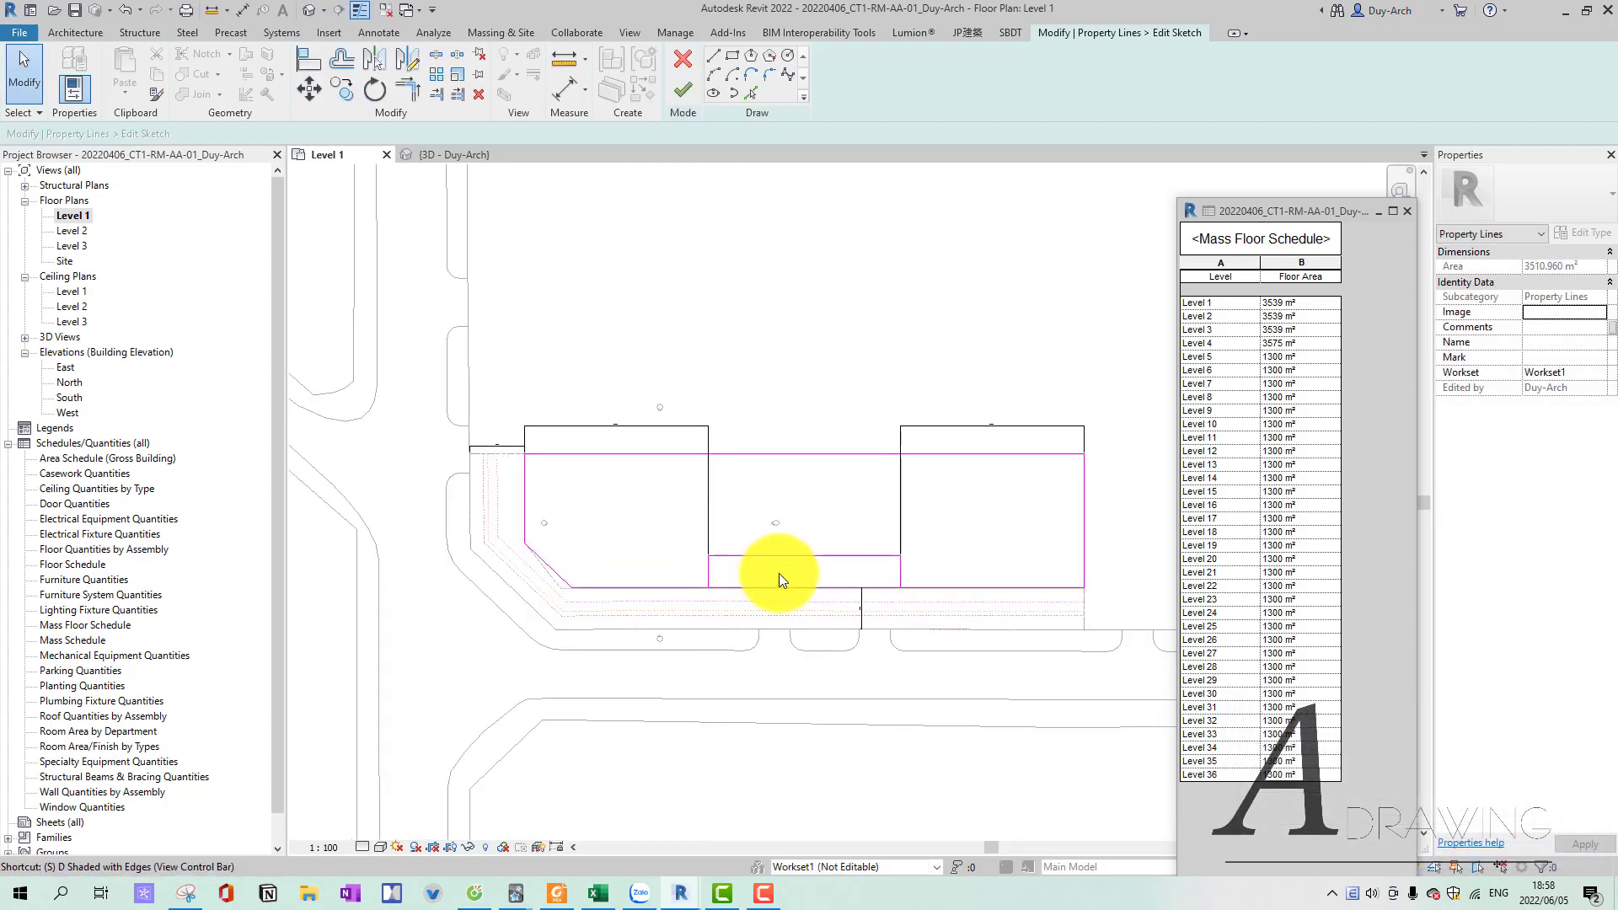
pyautogui.press('t')
pyautogui.press('r')
pyautogui.click(705, 587)
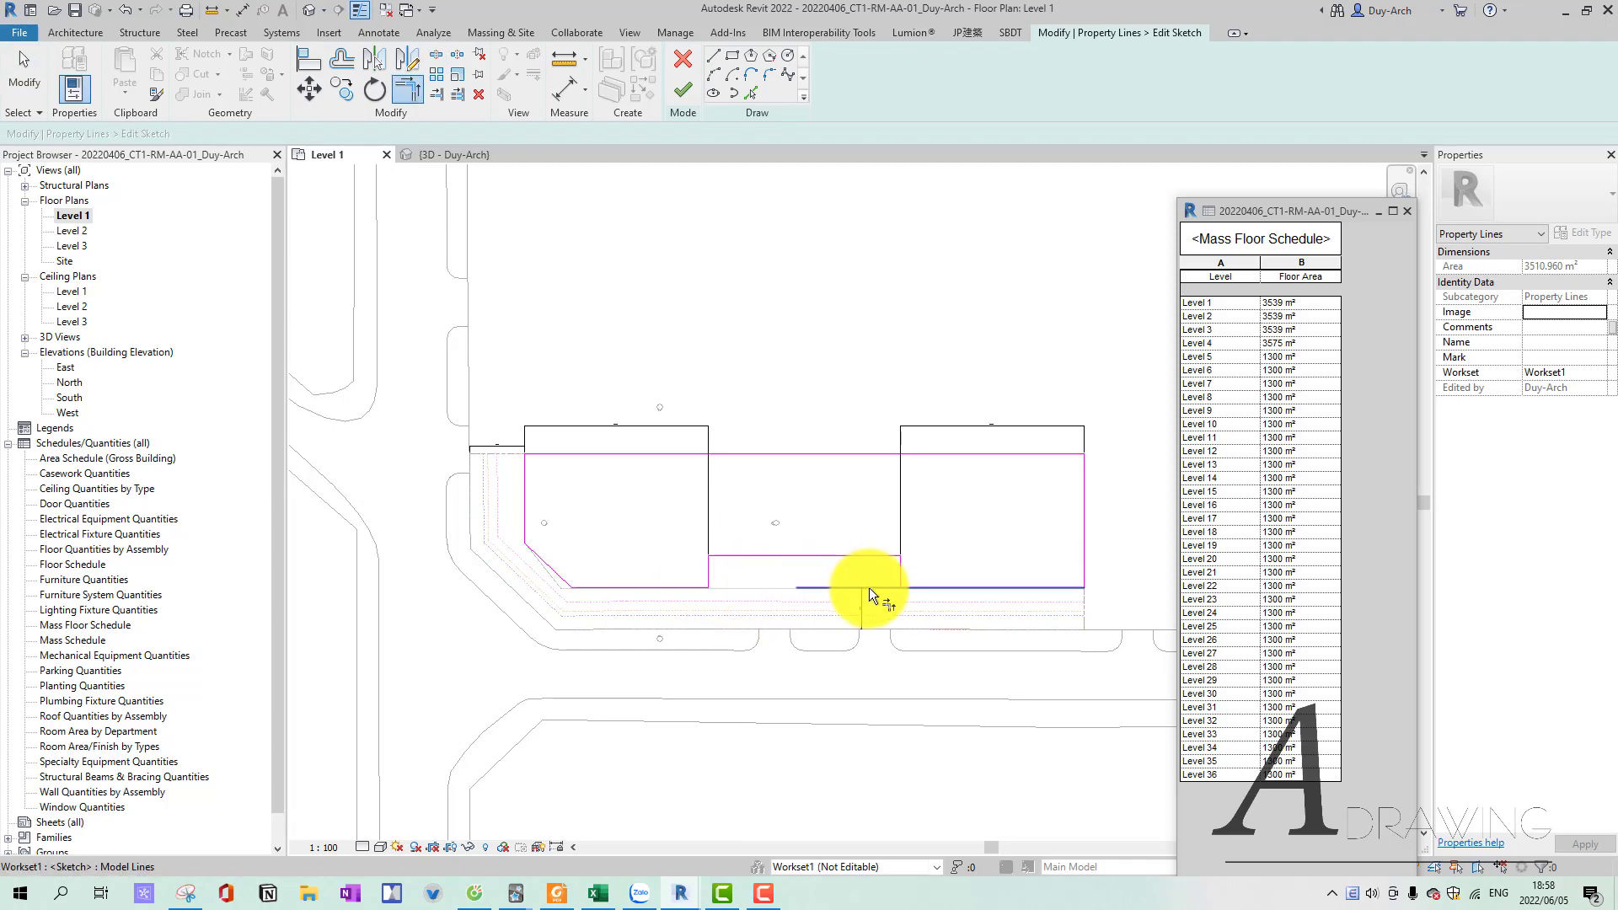
# Finish the property line, then reopen its sketch for editing.
pyautogui.click(699, 96)
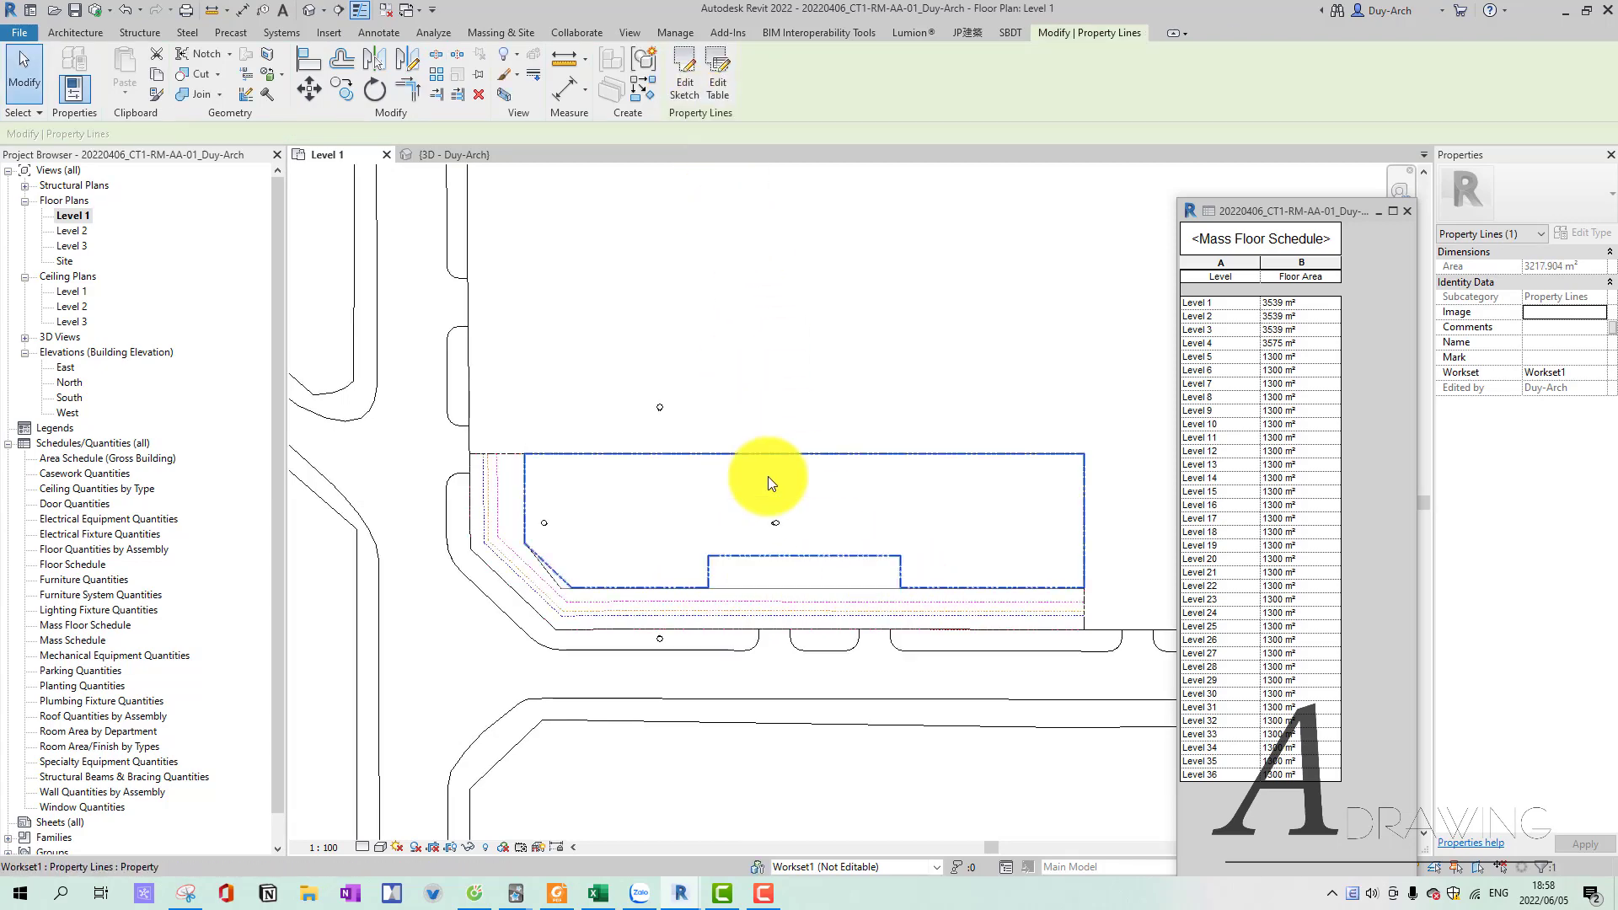
pyautogui.click(775, 497)
pyautogui.click(824, 557)
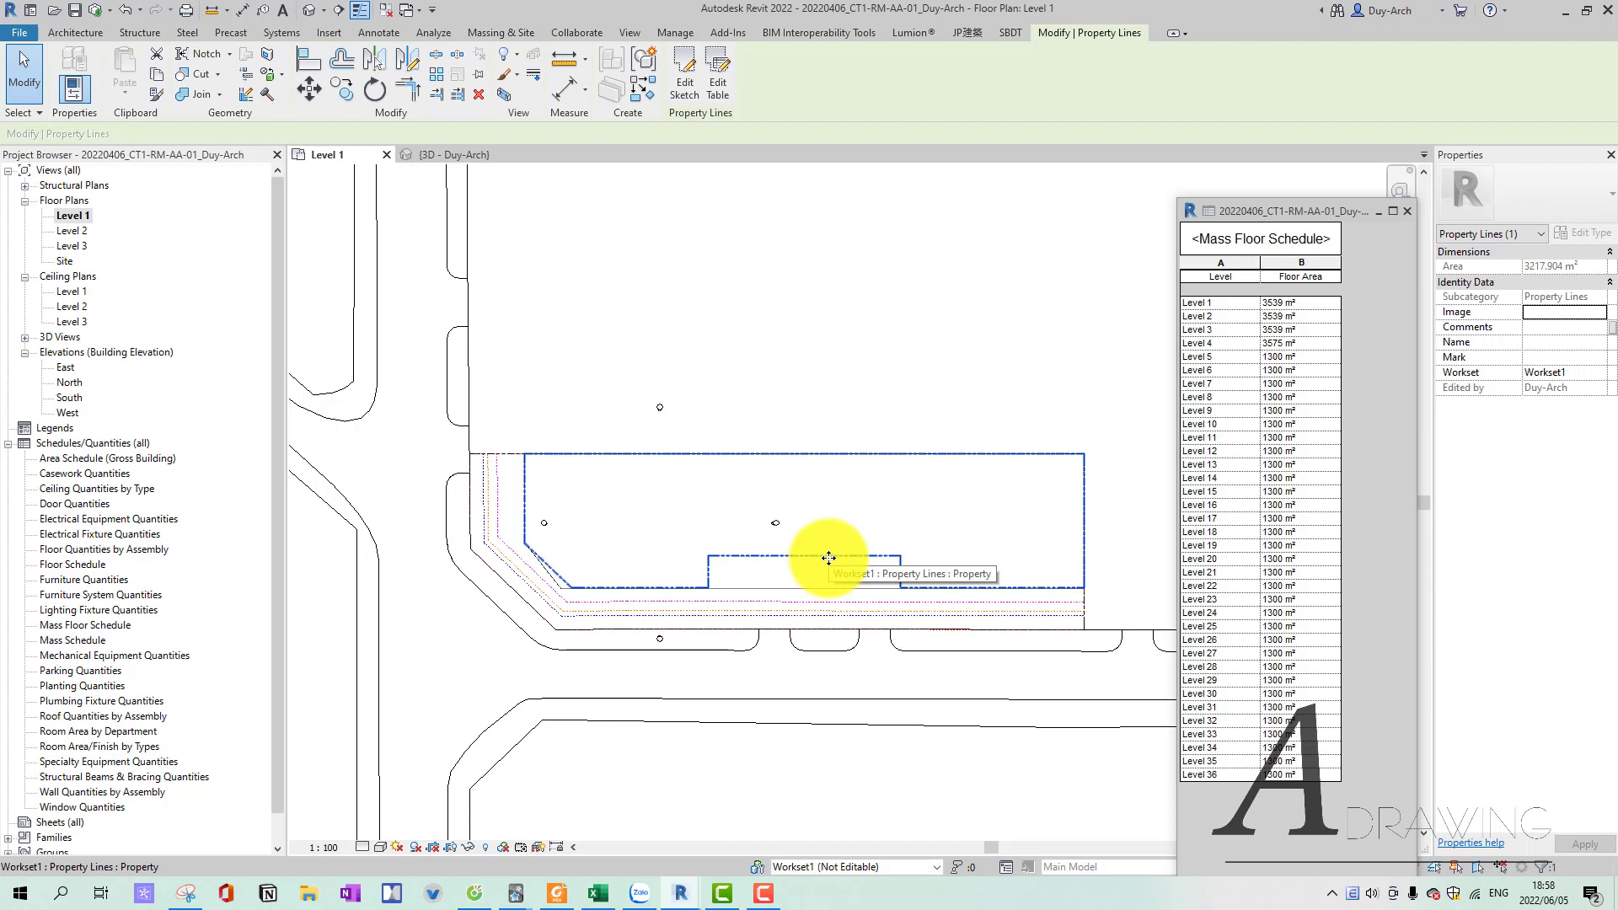
pyautogui.doubleClick(829, 554)
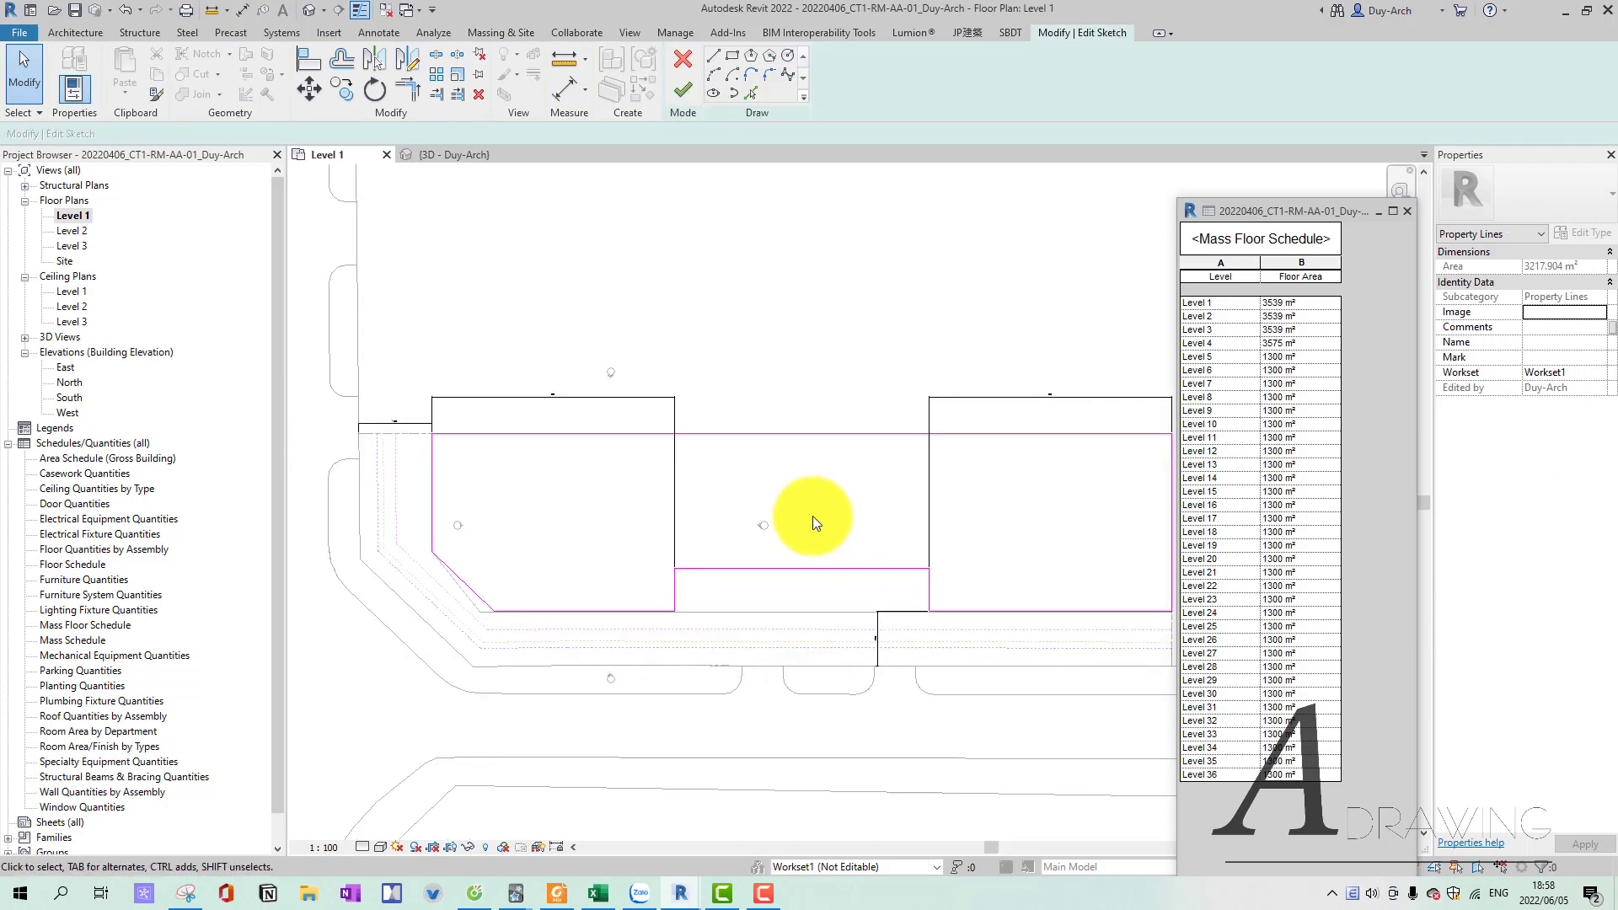
pyautogui.scroll(1, 813, 516)
pyautogui.moveTo(734, 556); pyautogui.dragTo(713, 554, button='middle')
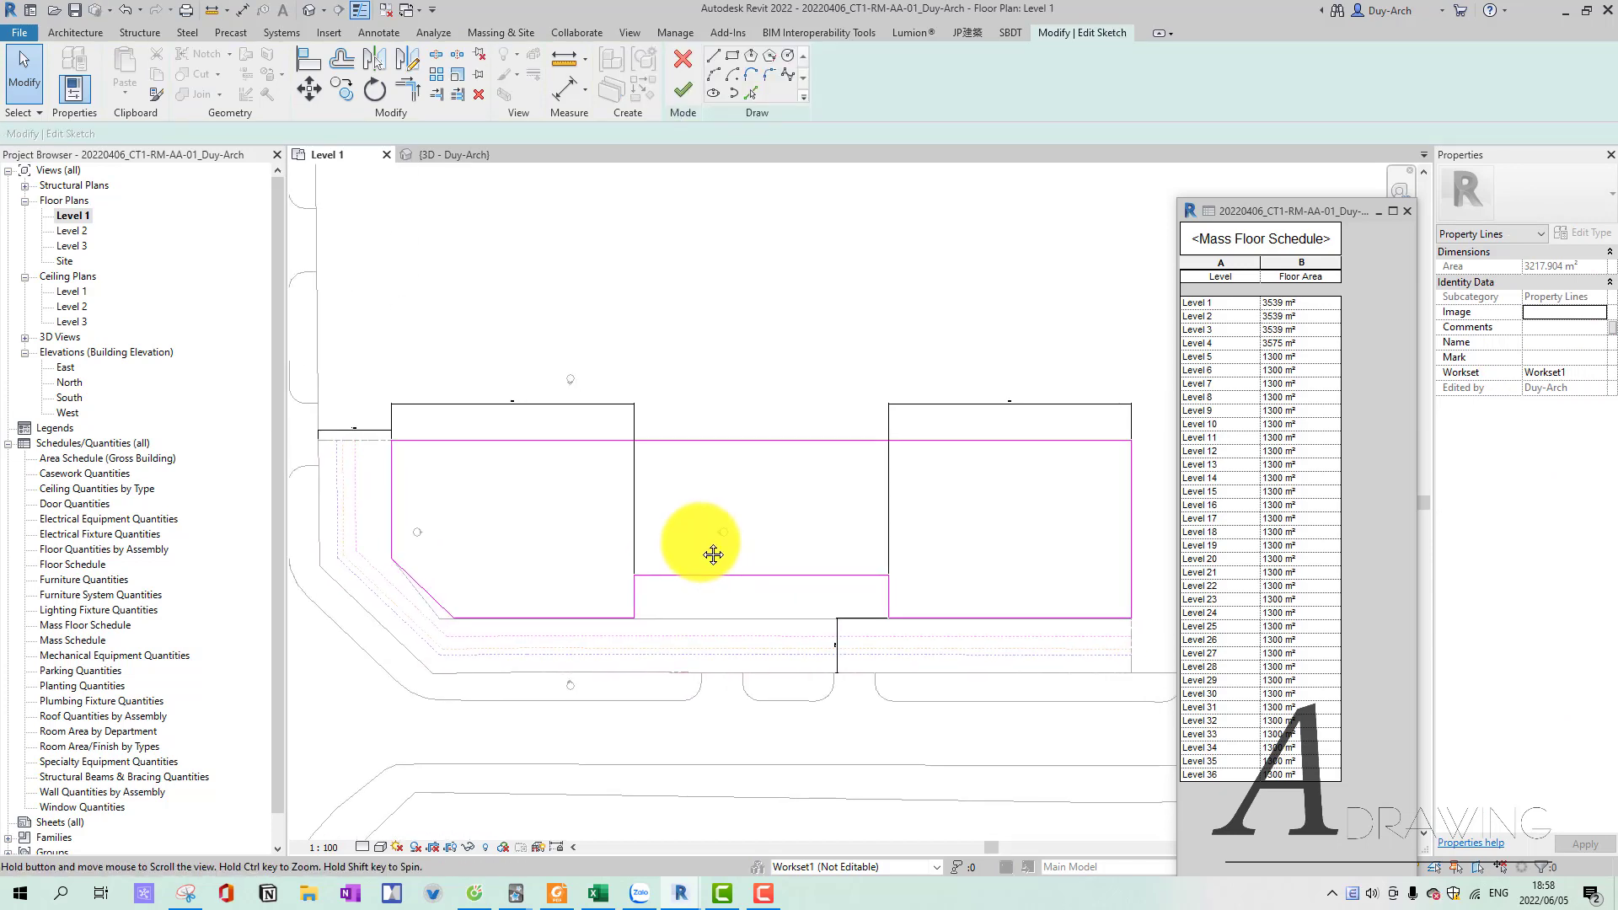
# Draw a line between the footprints, split the top edge, trim to corners and finish.
pyautogui.click(709, 57)
pyautogui.click(634, 477)
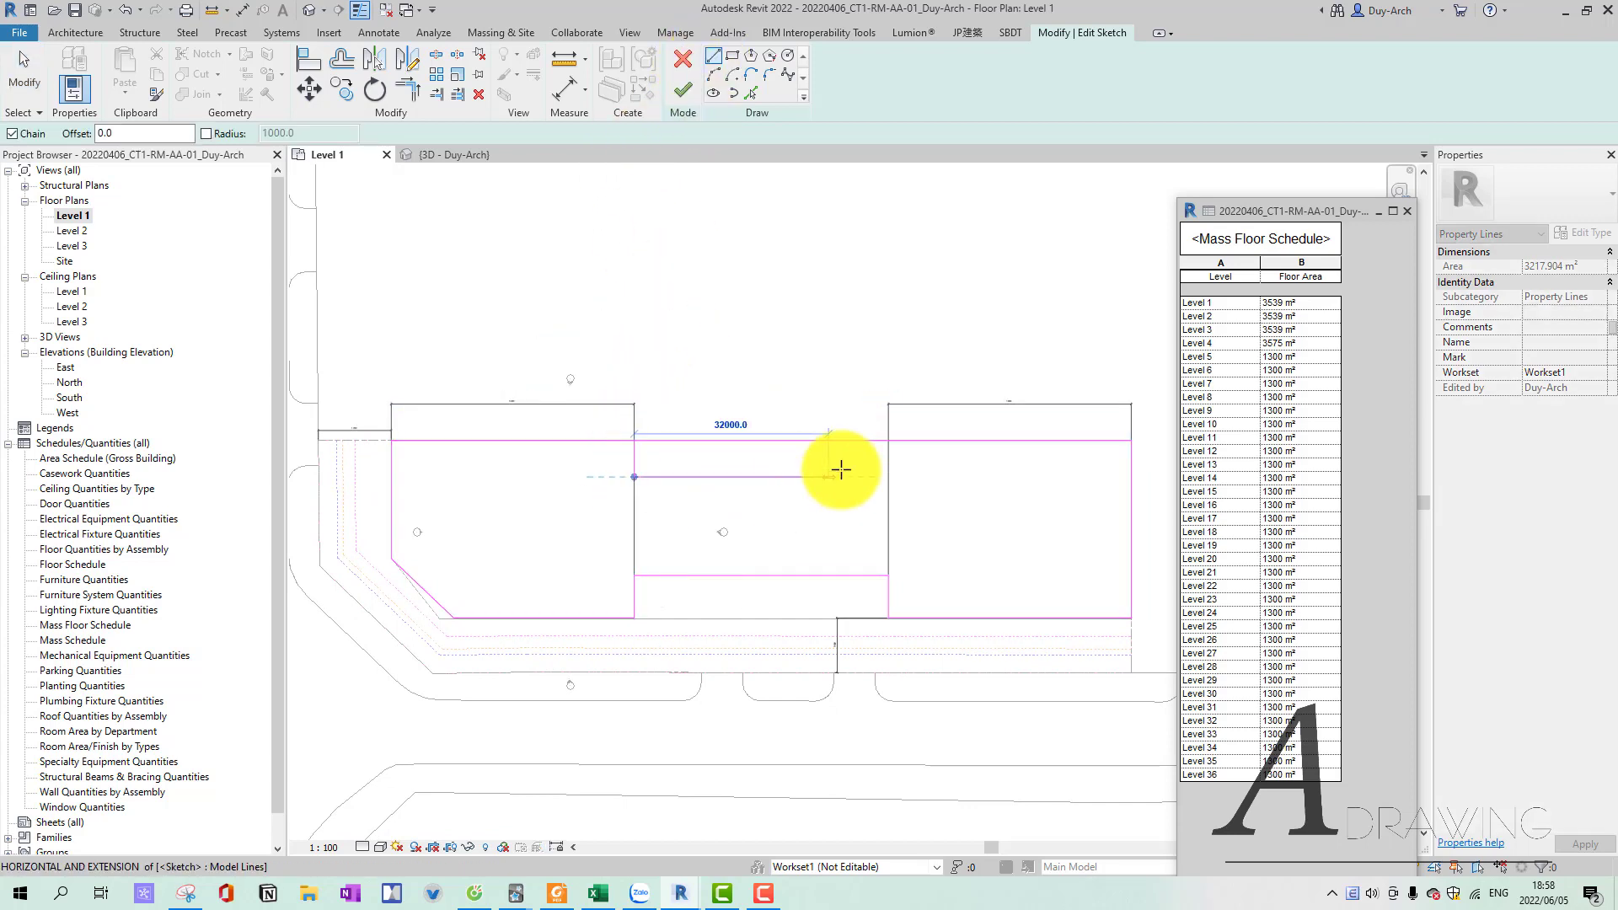
pyautogui.click(888, 477)
pyautogui.press('Escape')
pyautogui.press('s')
pyautogui.press('l')
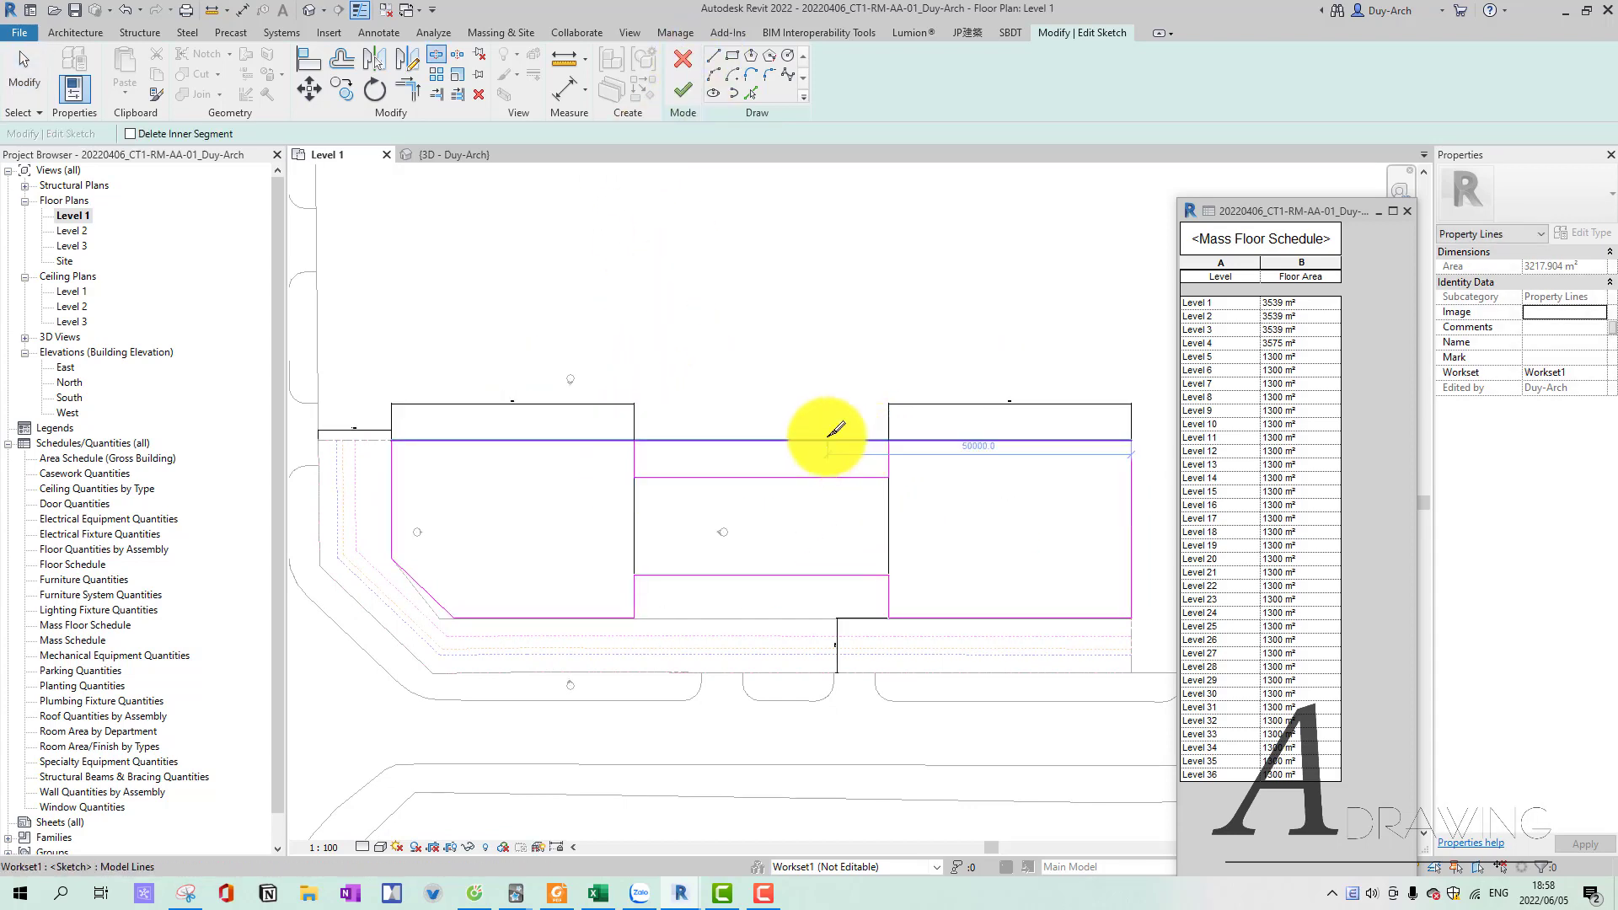
pyautogui.click(827, 440)
pyautogui.press('t')
pyautogui.press('r')
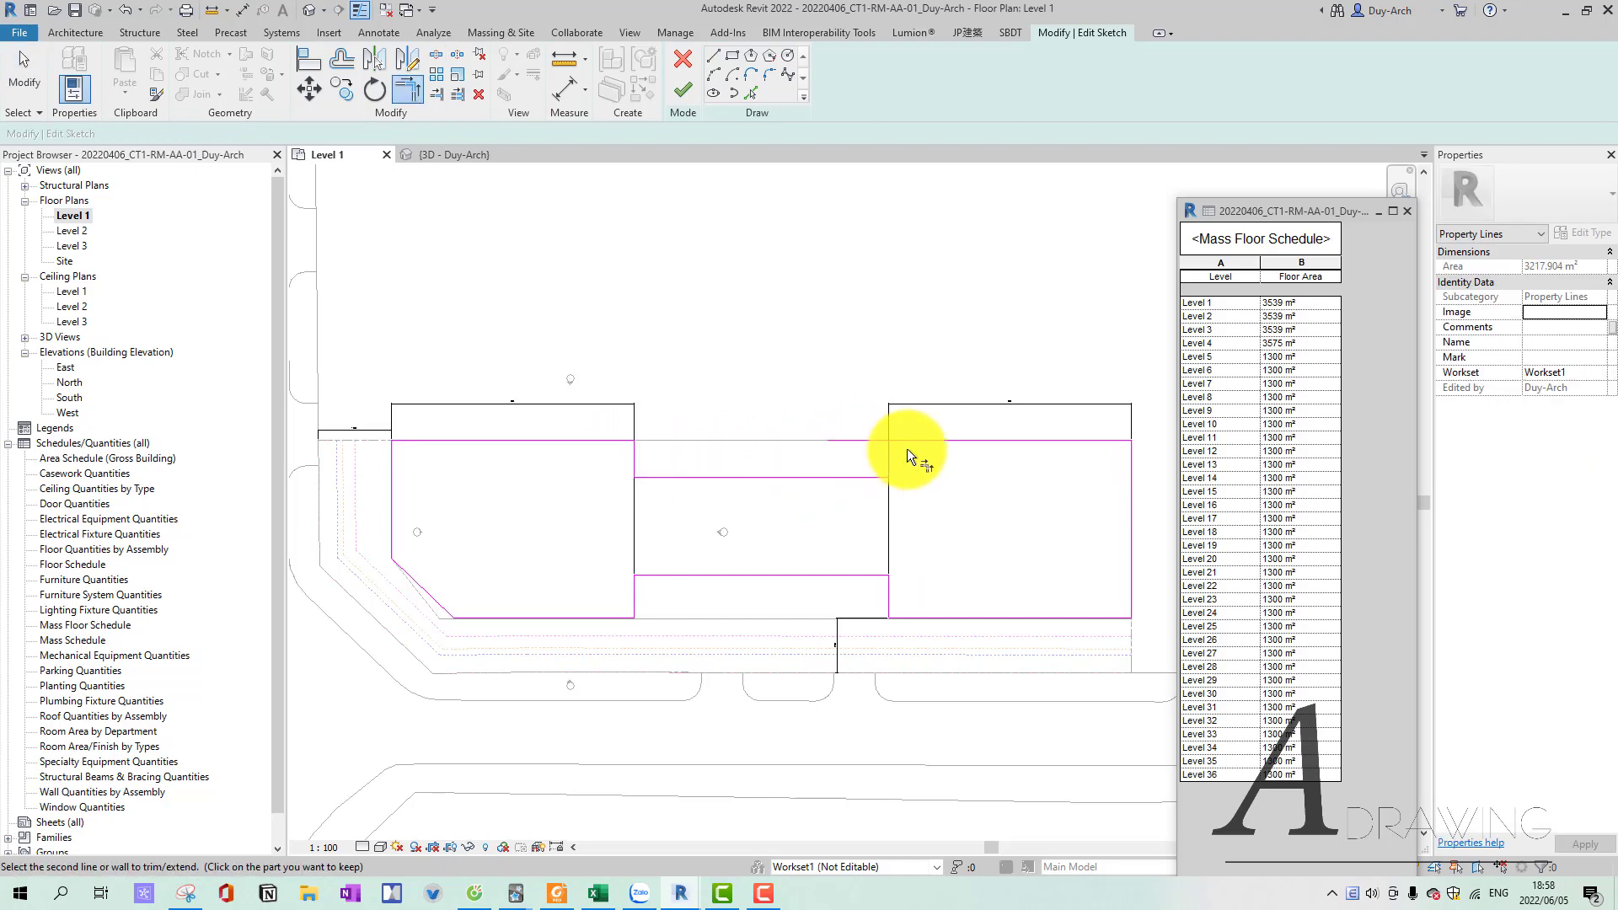
pyautogui.click(908, 444)
pyautogui.click(682, 84)
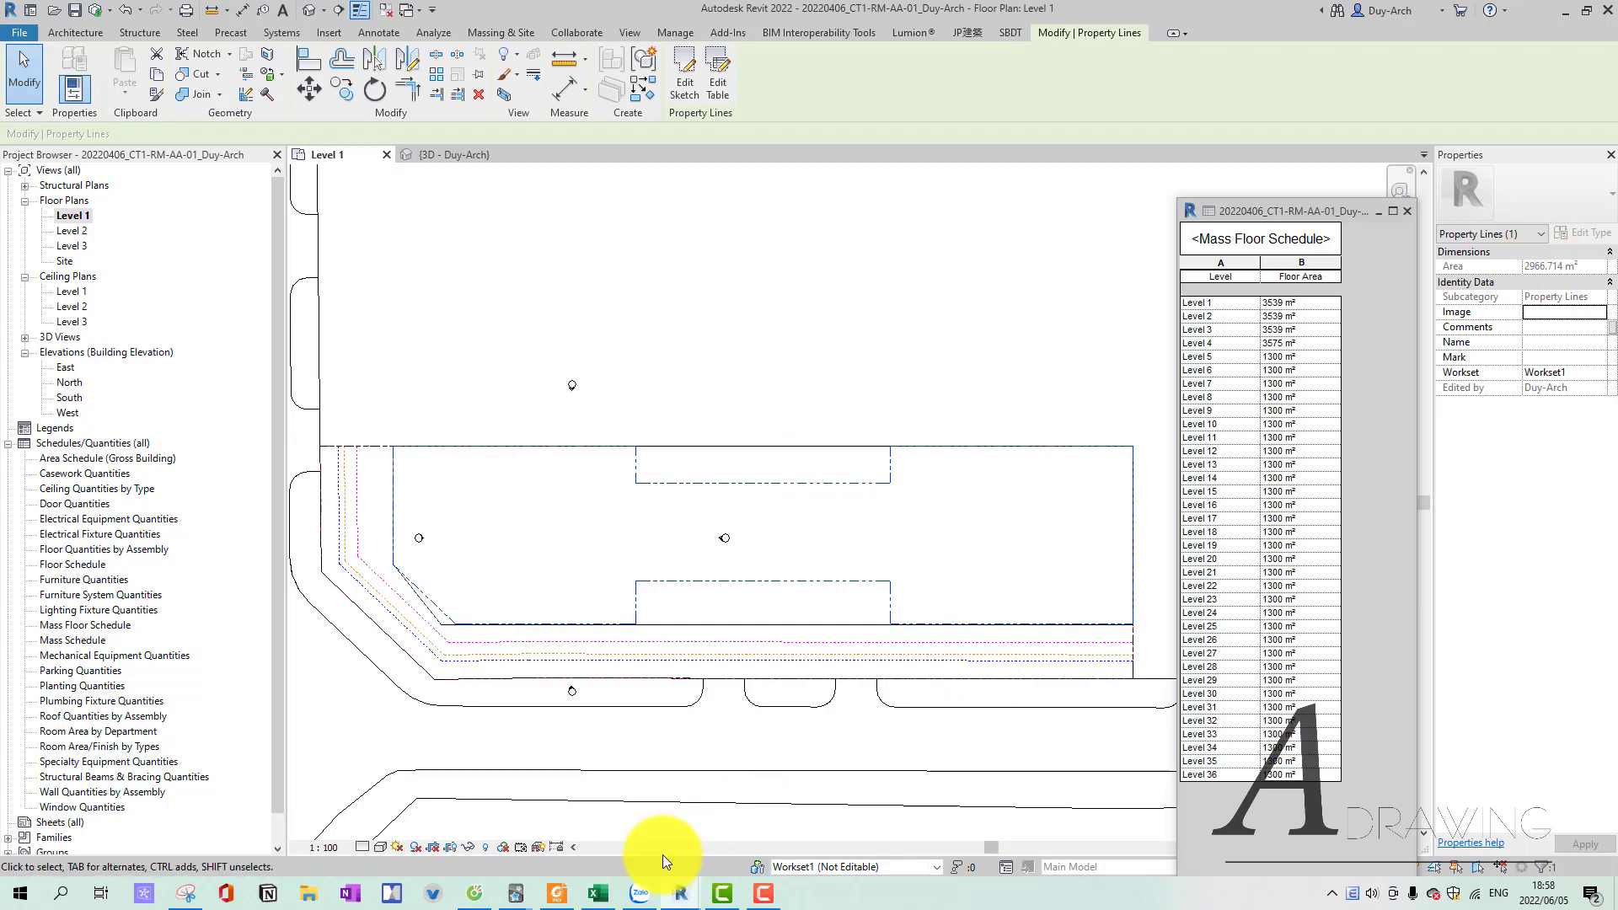
# Check the Excel workbook, then return to the Revit floor plan.
pyautogui.click(598, 893)
pyautogui.click(598, 893)
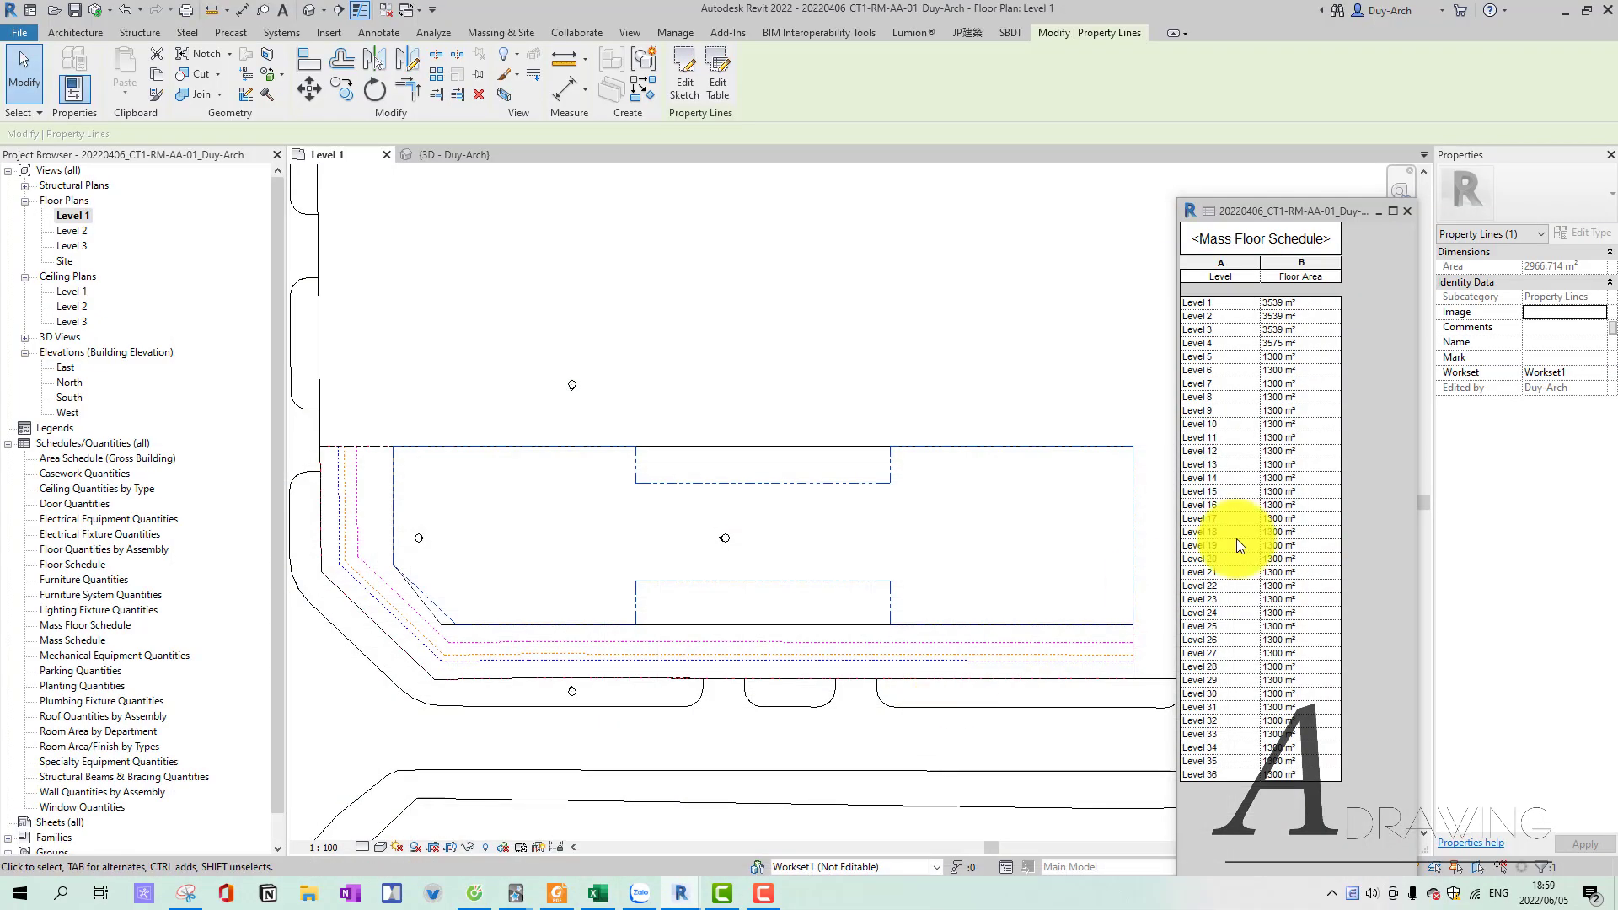
pyautogui.click(728, 599)
pyautogui.moveTo(728, 599)
pyautogui.mouseDown(button='middle')
pyautogui.moveTo(735, 570)
pyautogui.moveTo(742, 584)
pyautogui.moveTo(685, 597)
pyautogui.moveTo(753, 596)
pyautogui.mouseUp(button='middle')
pyautogui.scroll(-2, 684, 594)
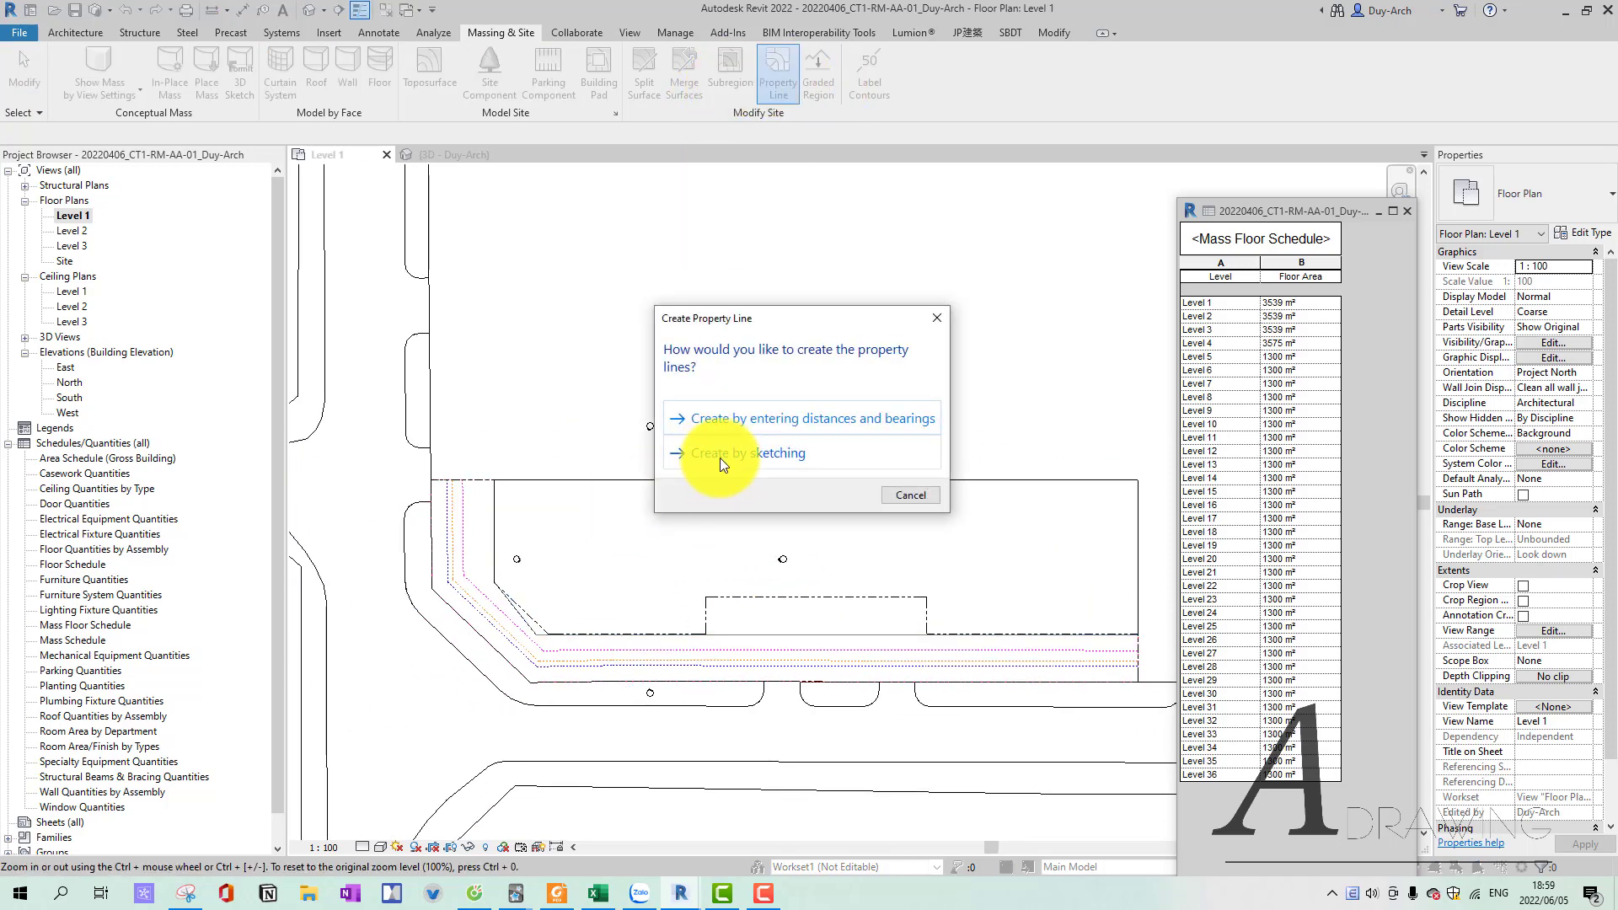
# Start sketching a new property line and place the rectangle's first corner inside the podium.
pyautogui.click(722, 455)
pyautogui.click(732, 56)
pyautogui.scroll(2, 505, 493)
pyautogui.scroll(2, 526, 468)
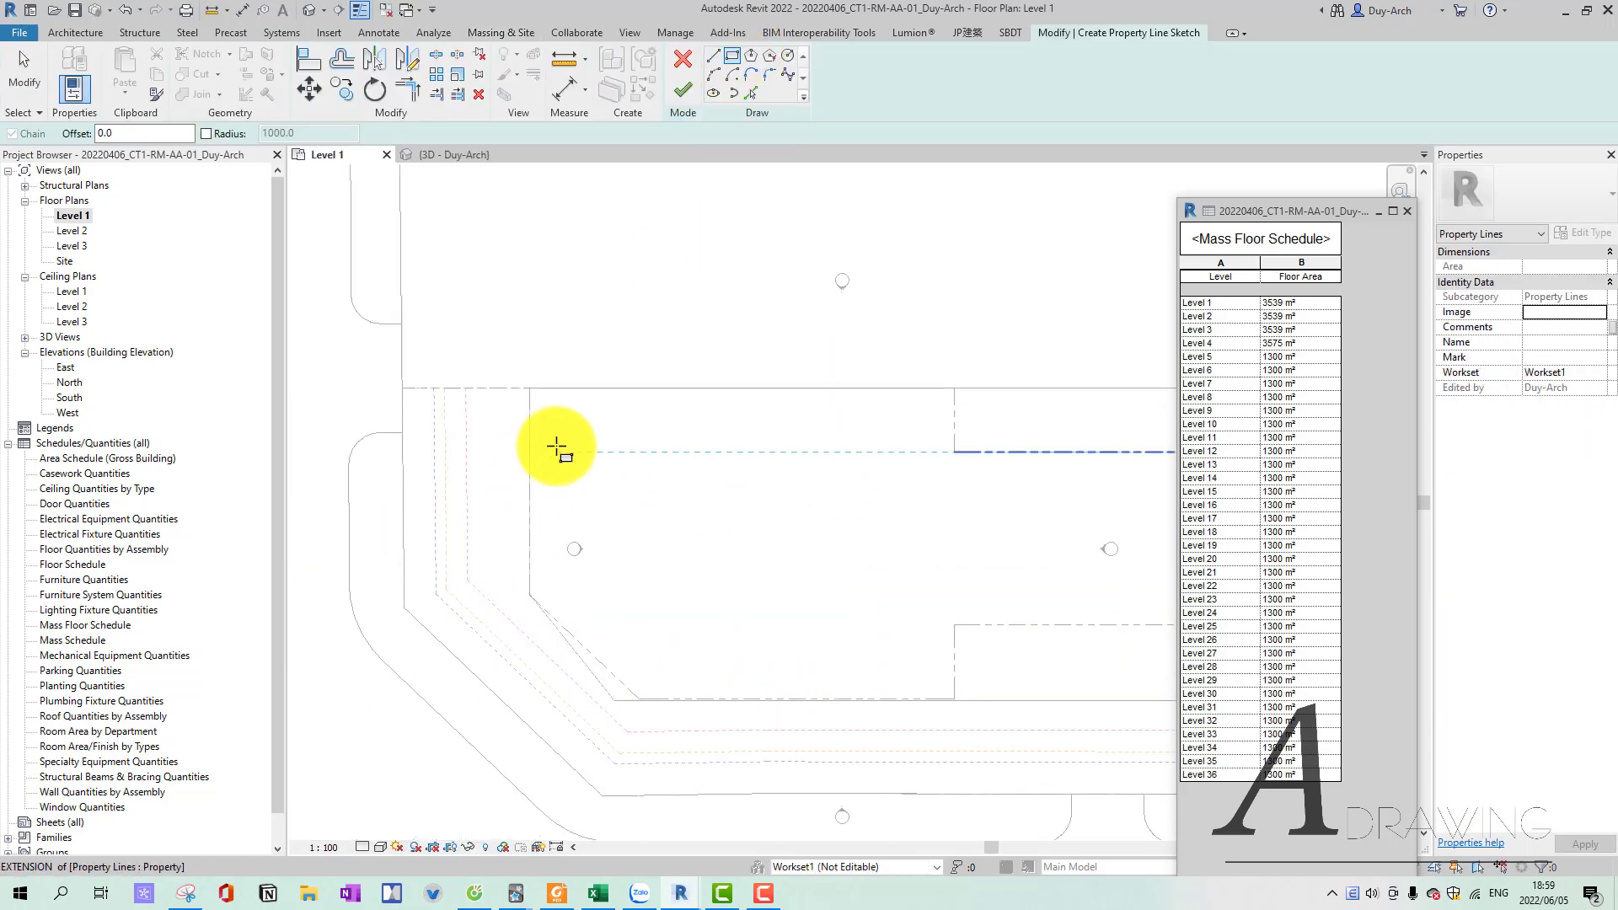
pyautogui.click(547, 432)
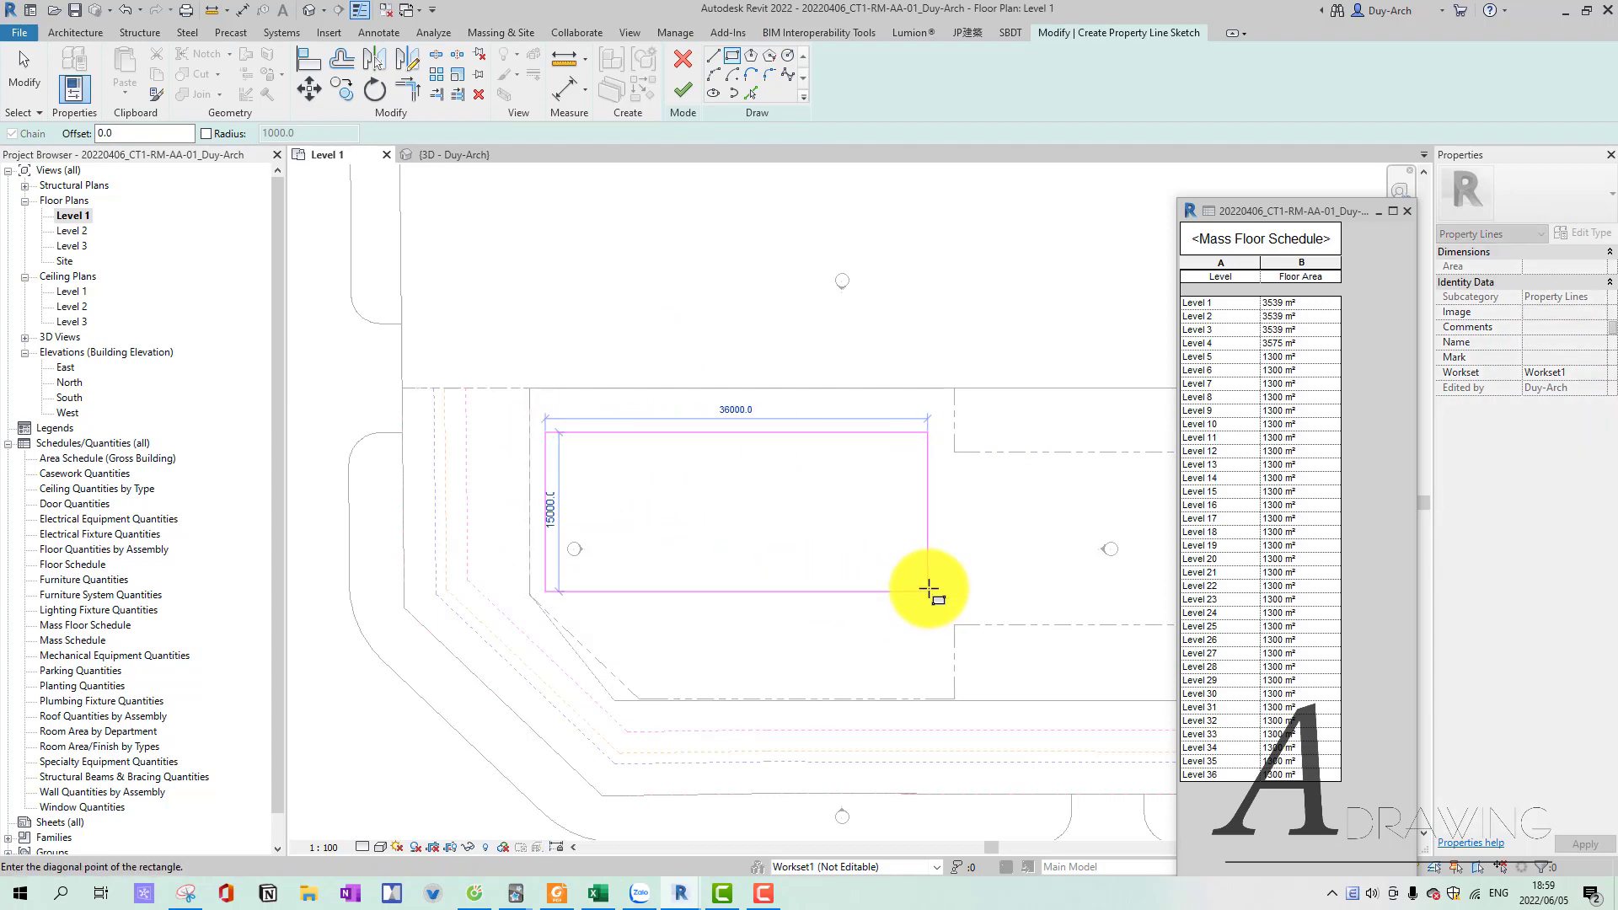
# Complete the rectangle and shift its left edge to the right.
pyautogui.click(934, 624)
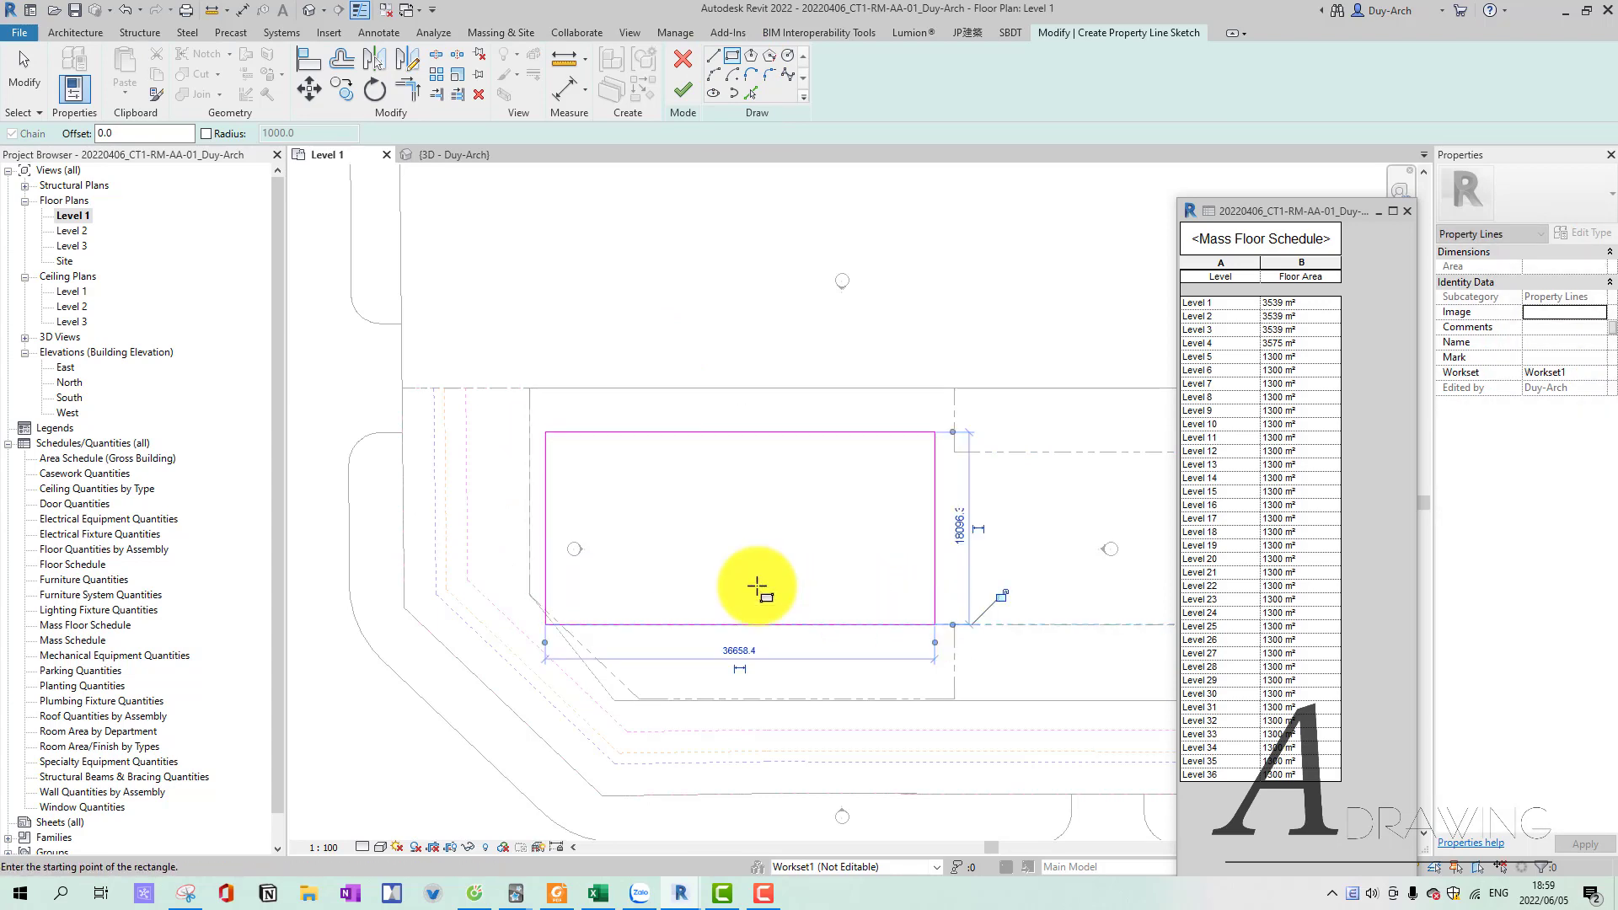
pyautogui.press('Escape')
pyautogui.press('Escape')
pyautogui.click(546, 516)
pyautogui.moveTo(546, 517); pyautogui.dragTo(576, 517)
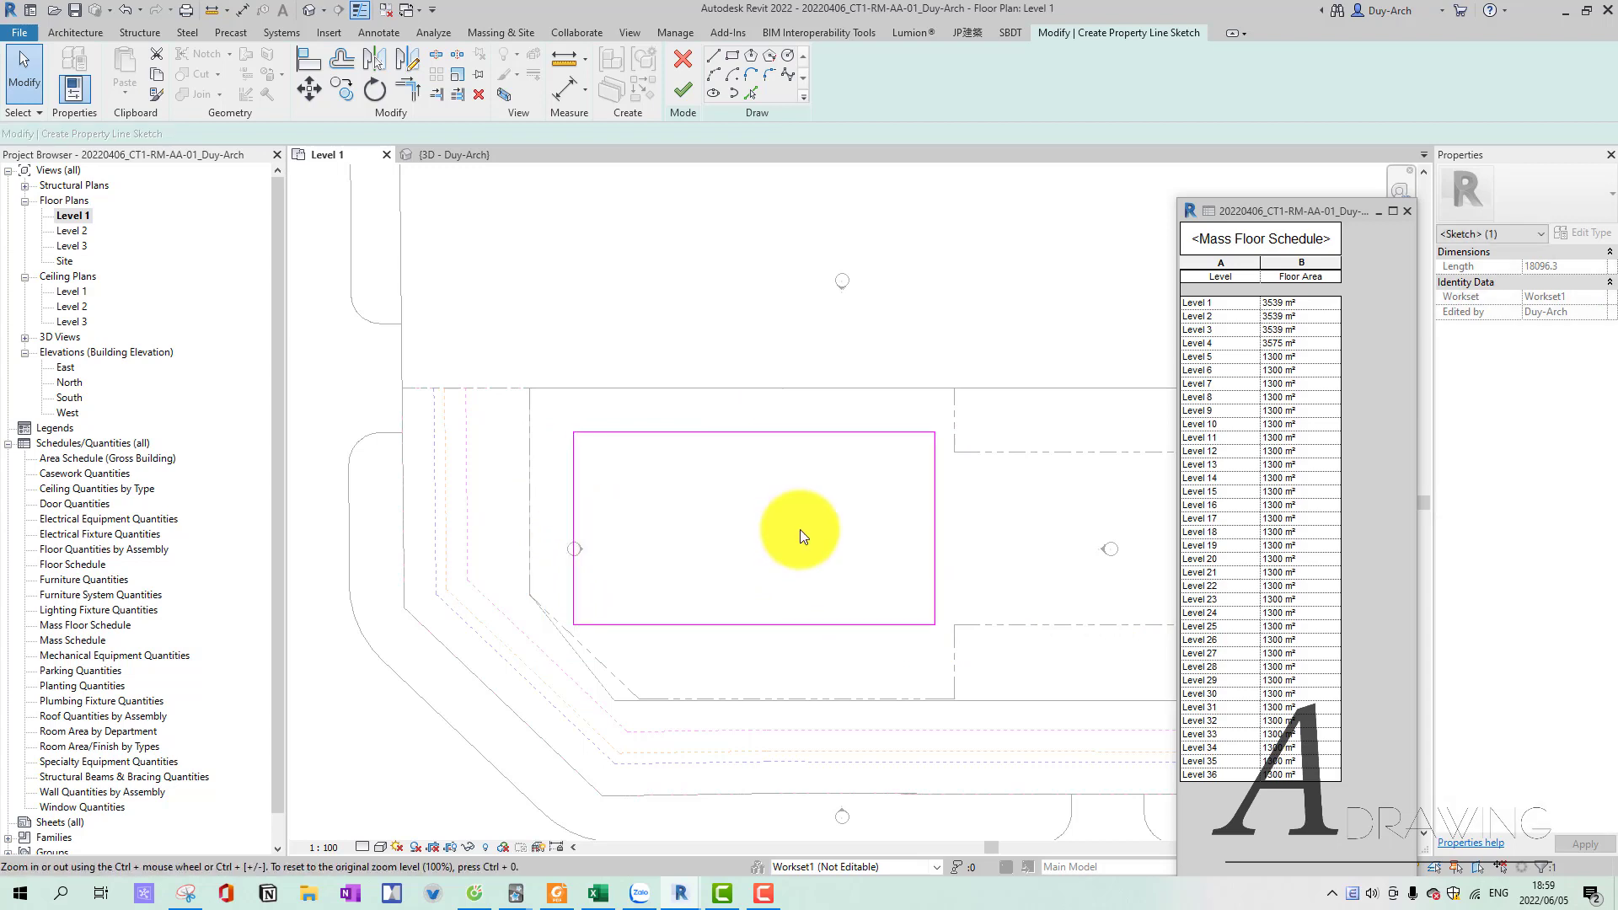
pyautogui.moveTo(800, 529); pyautogui.dragTo(777, 546, button='middle')
# Set the rectangle's width to 33000.
pyautogui.click(912, 519)
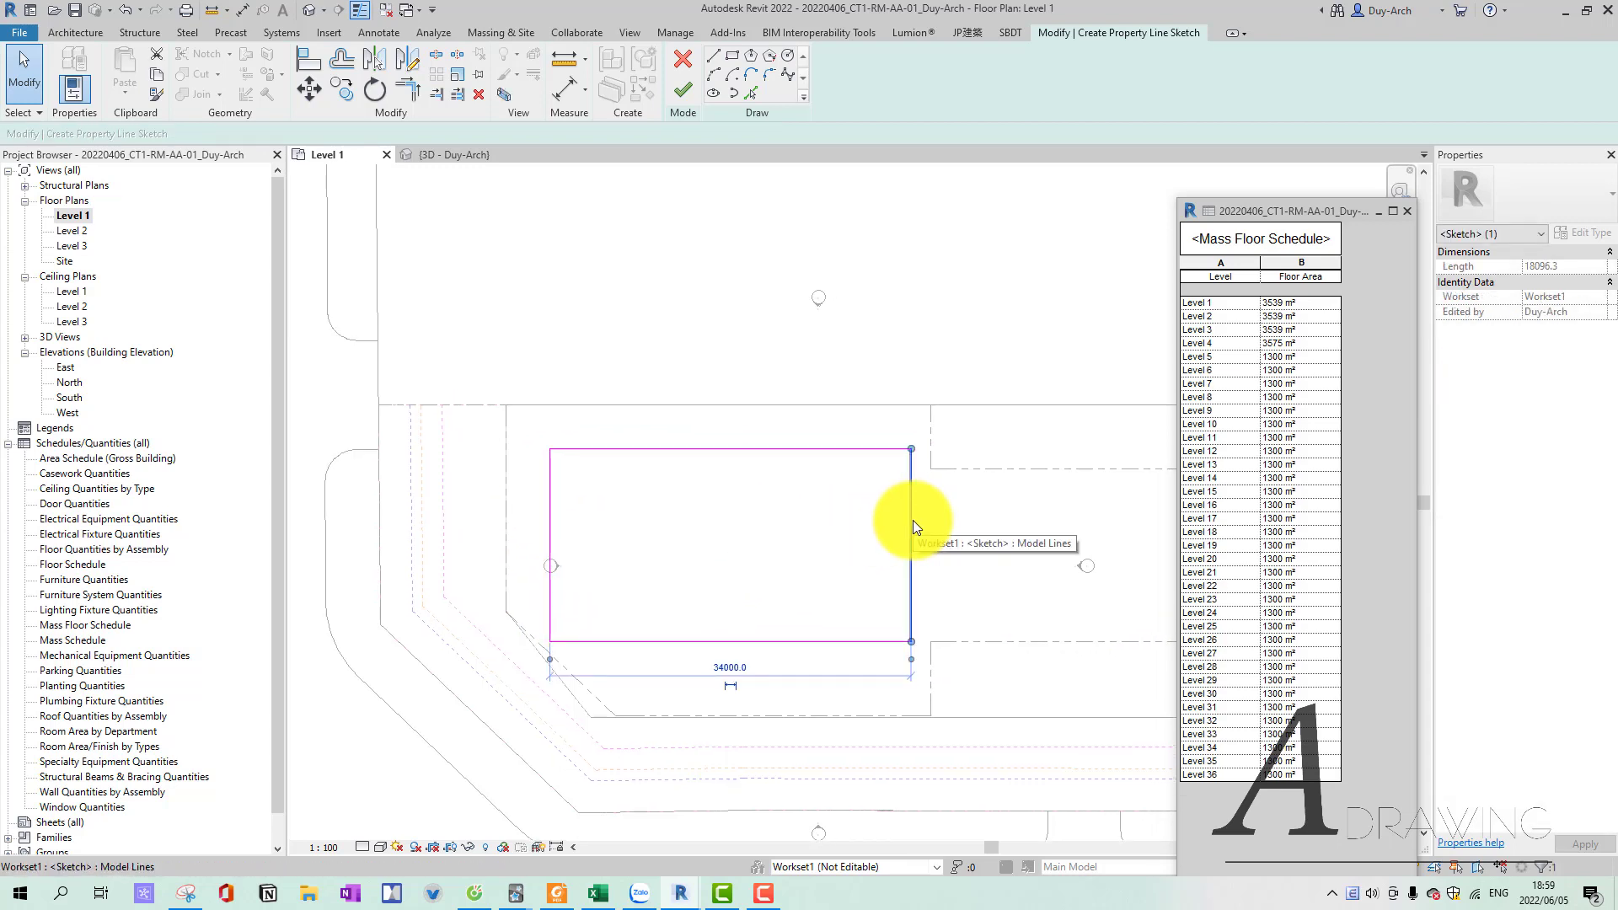
pyautogui.scroll(2, 909, 538)
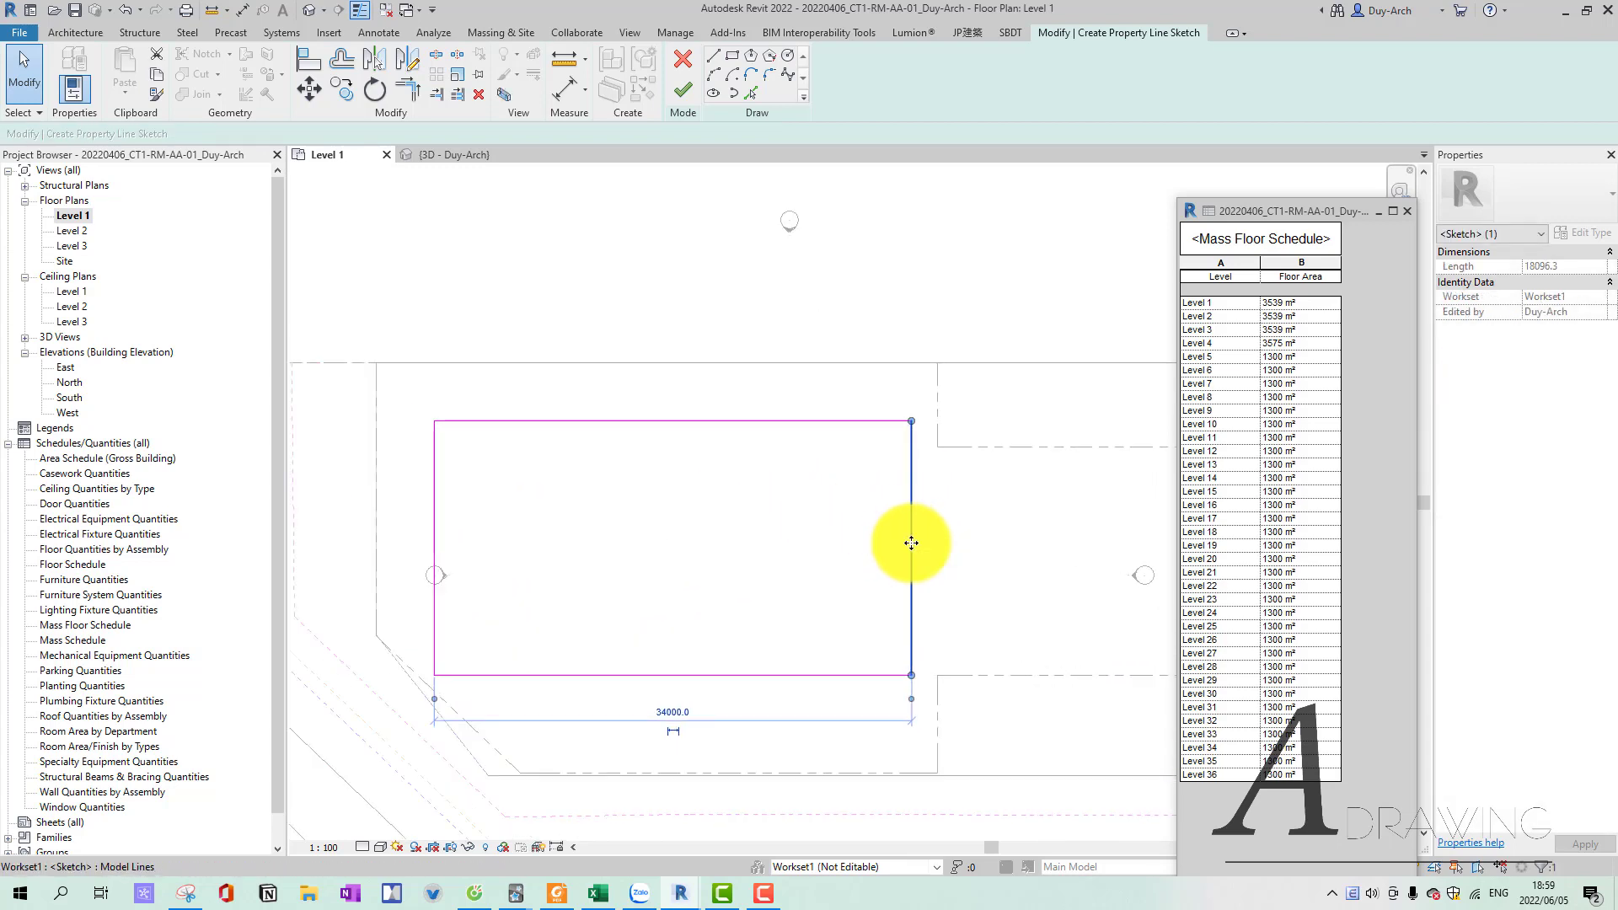
pyautogui.click(660, 716)
pyautogui.write('3300')
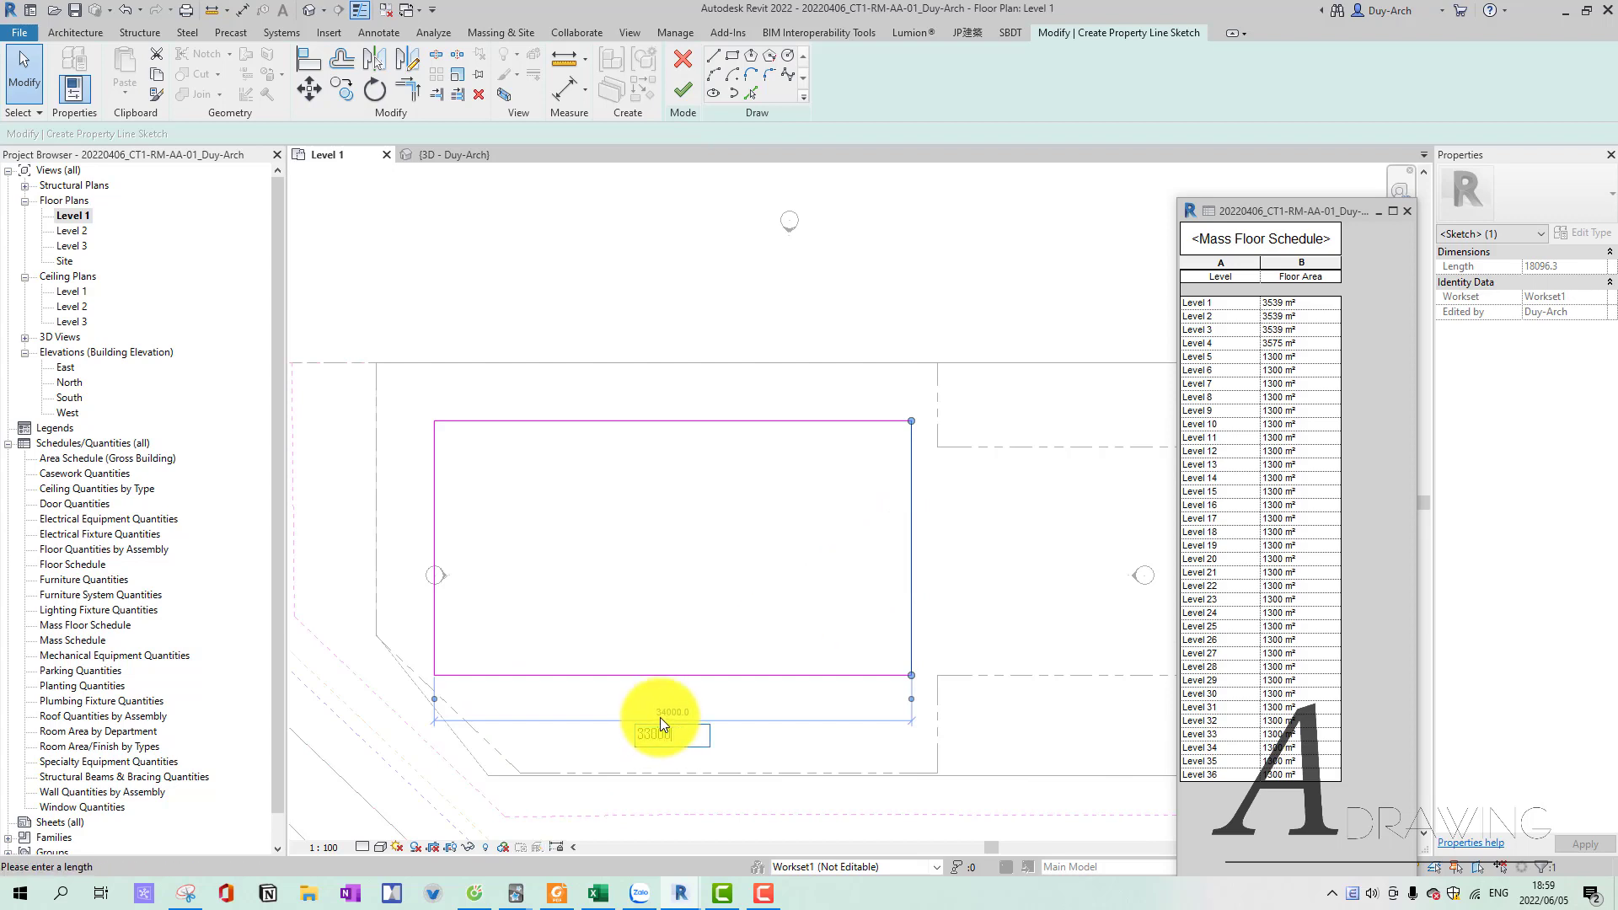
pyautogui.press('Return')
# Set the rectangle's height to 21000 and finish it as a property line.
pyautogui.click(666, 421)
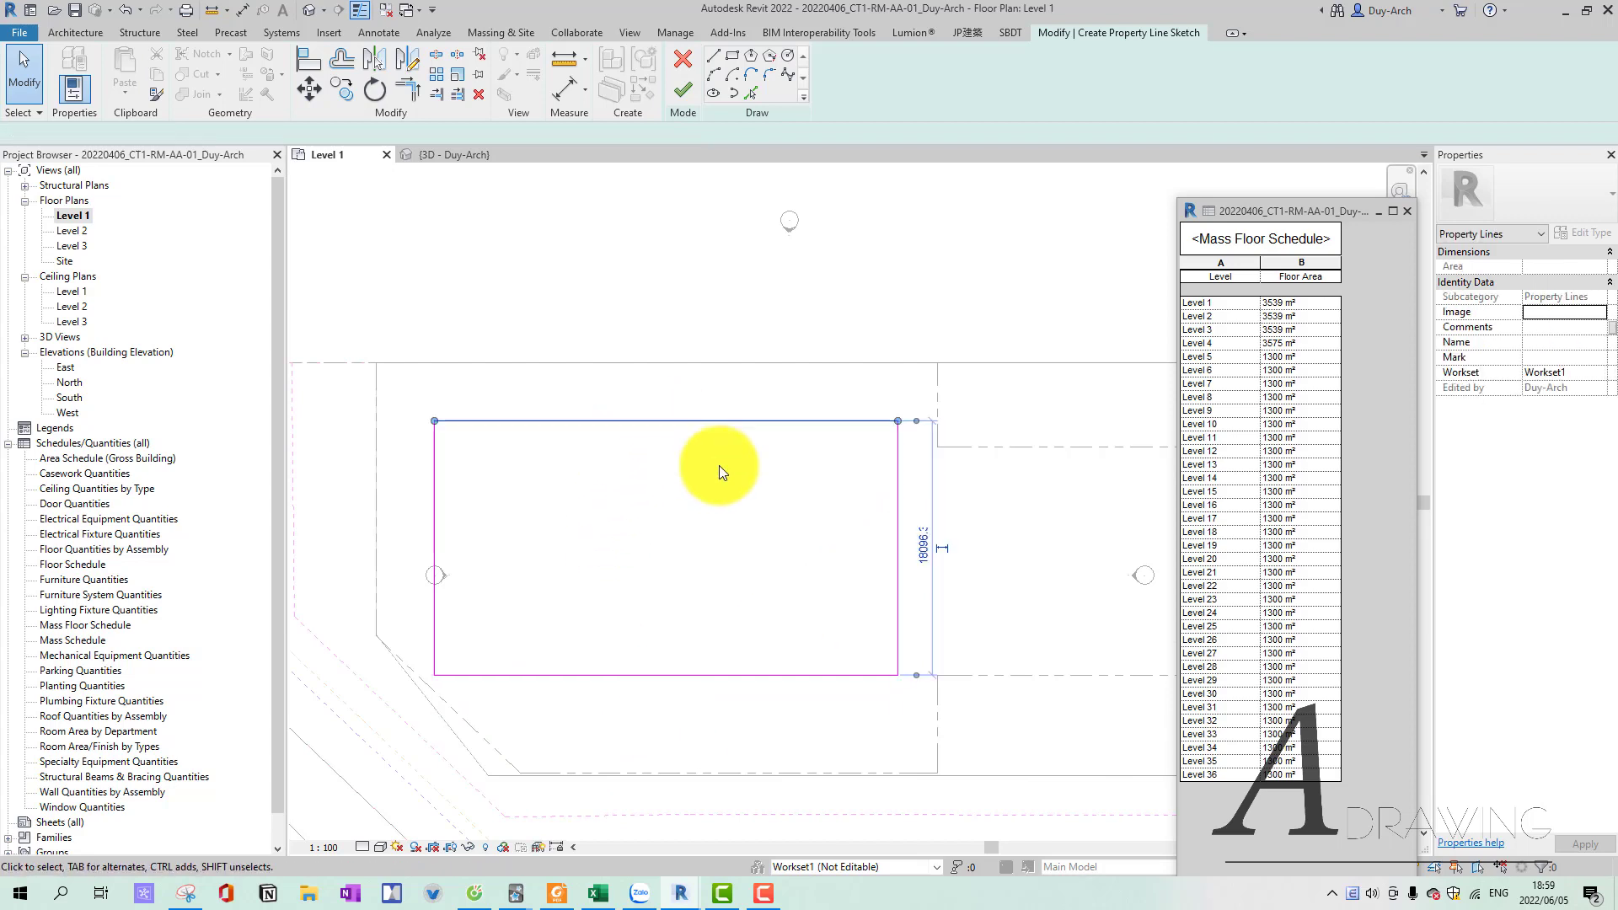
pyautogui.click(918, 545)
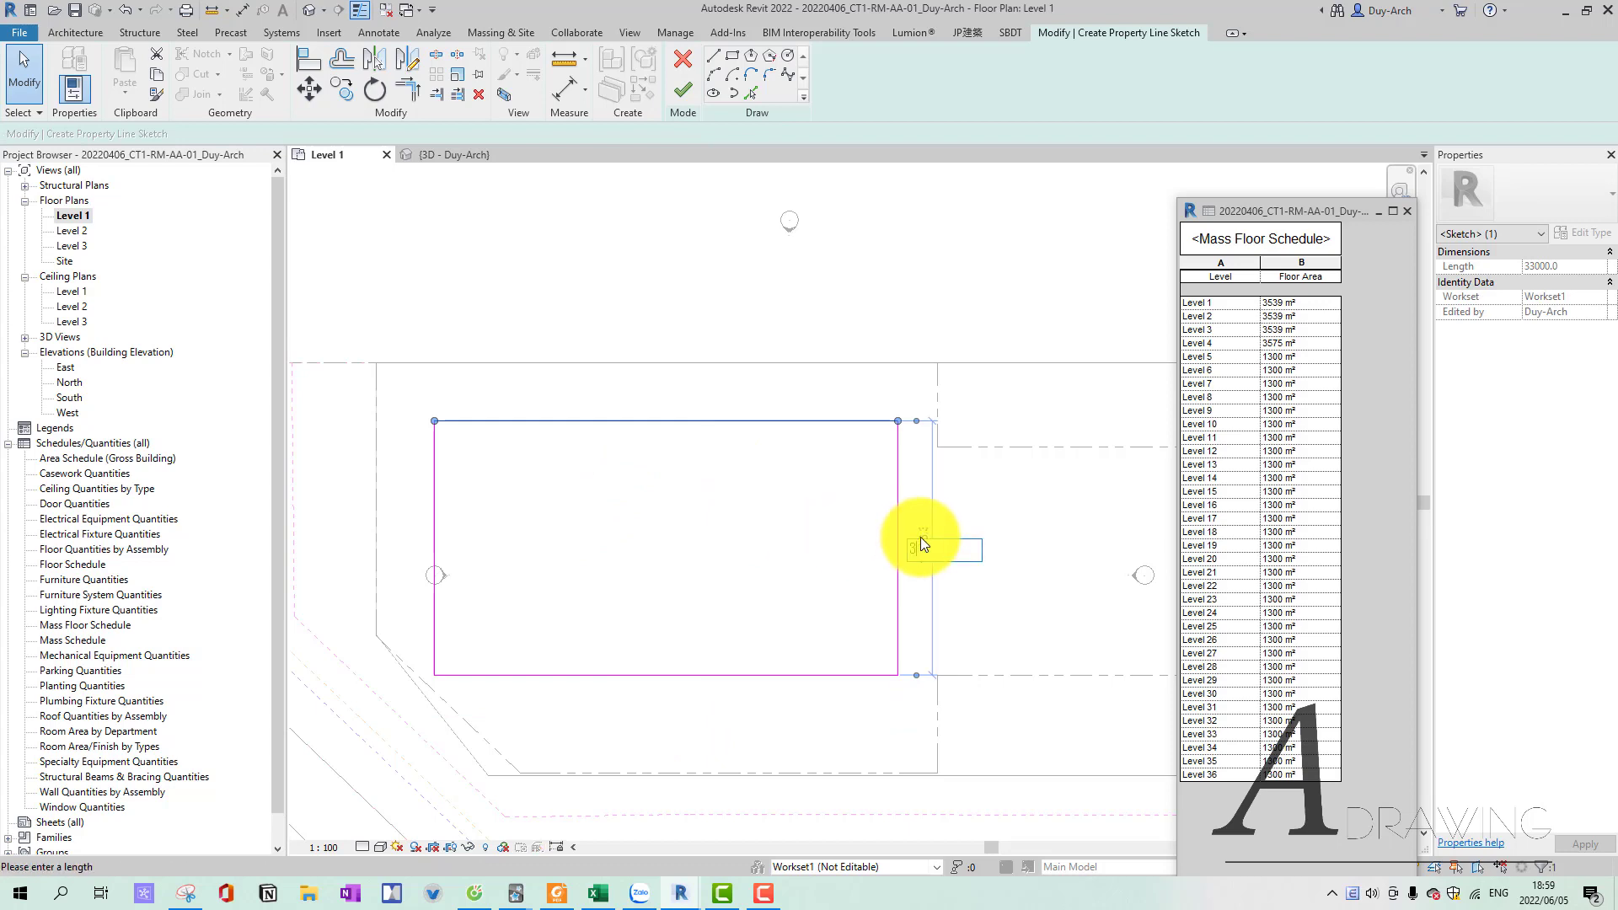
pyautogui.press('Return')
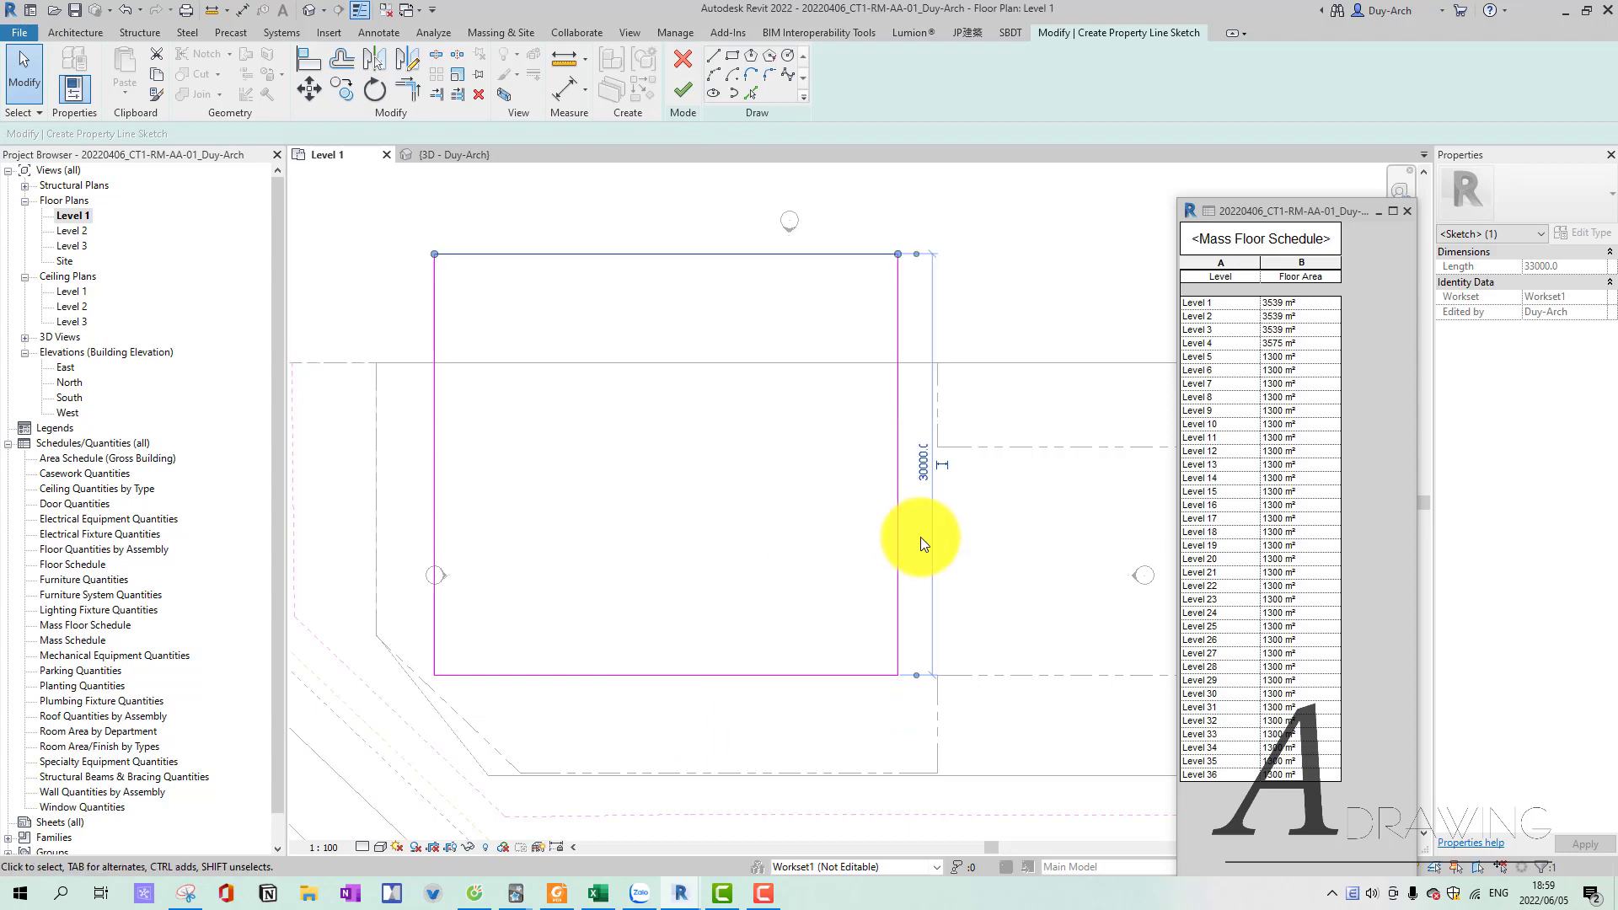
pyautogui.scroll(-2, 767, 424)
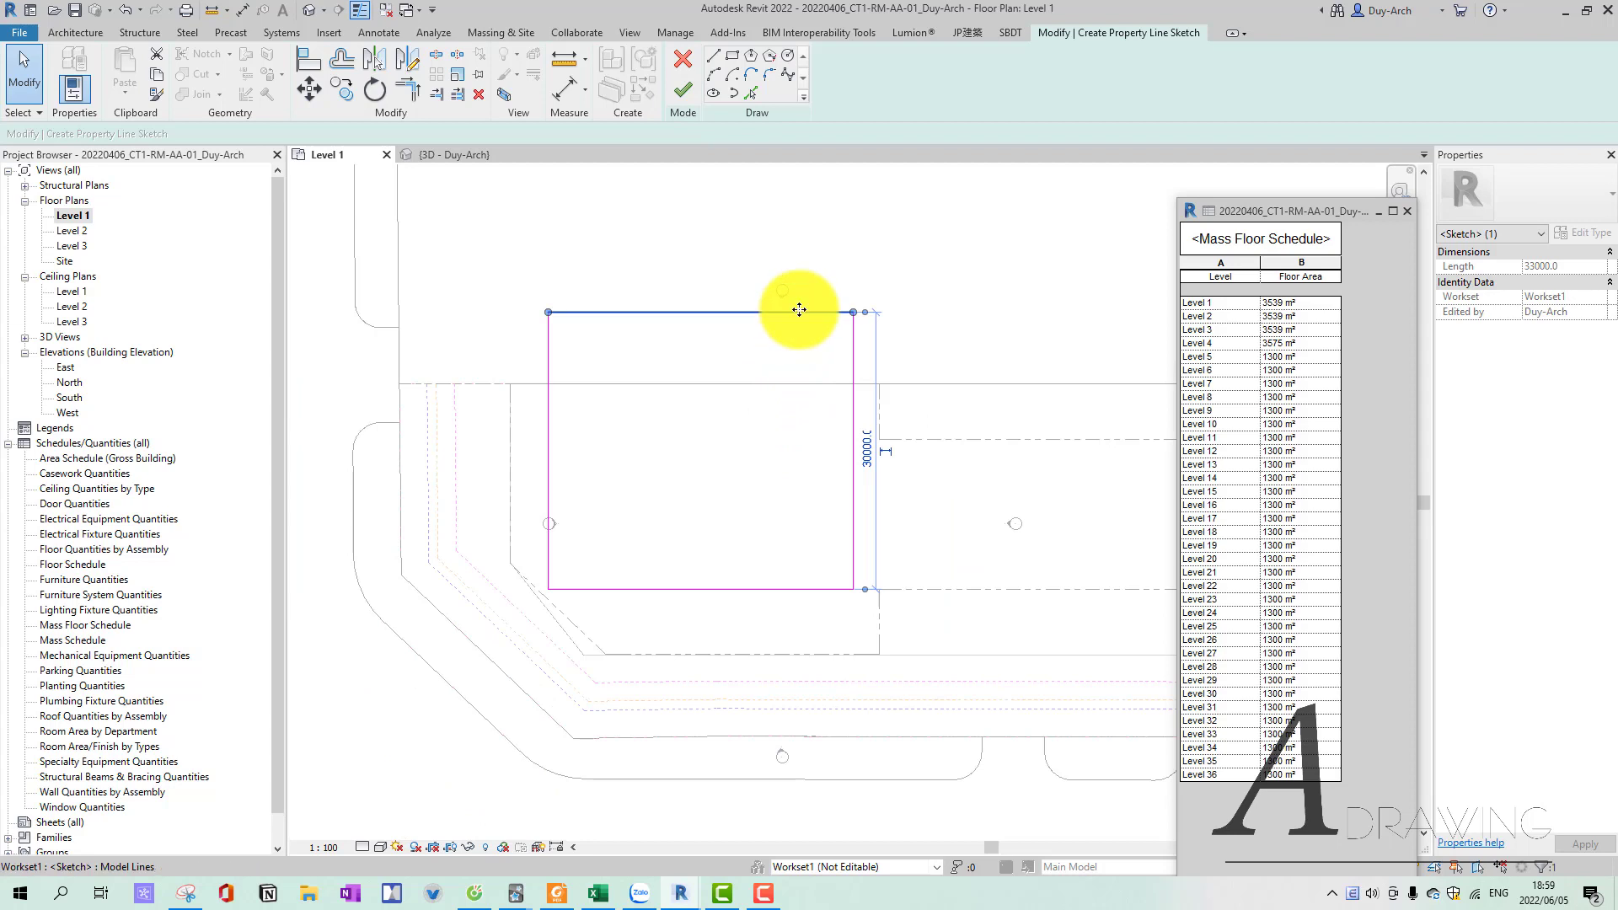
pyautogui.moveTo(798, 311); pyautogui.dragTo(801, 405)
pyautogui.click(880, 494)
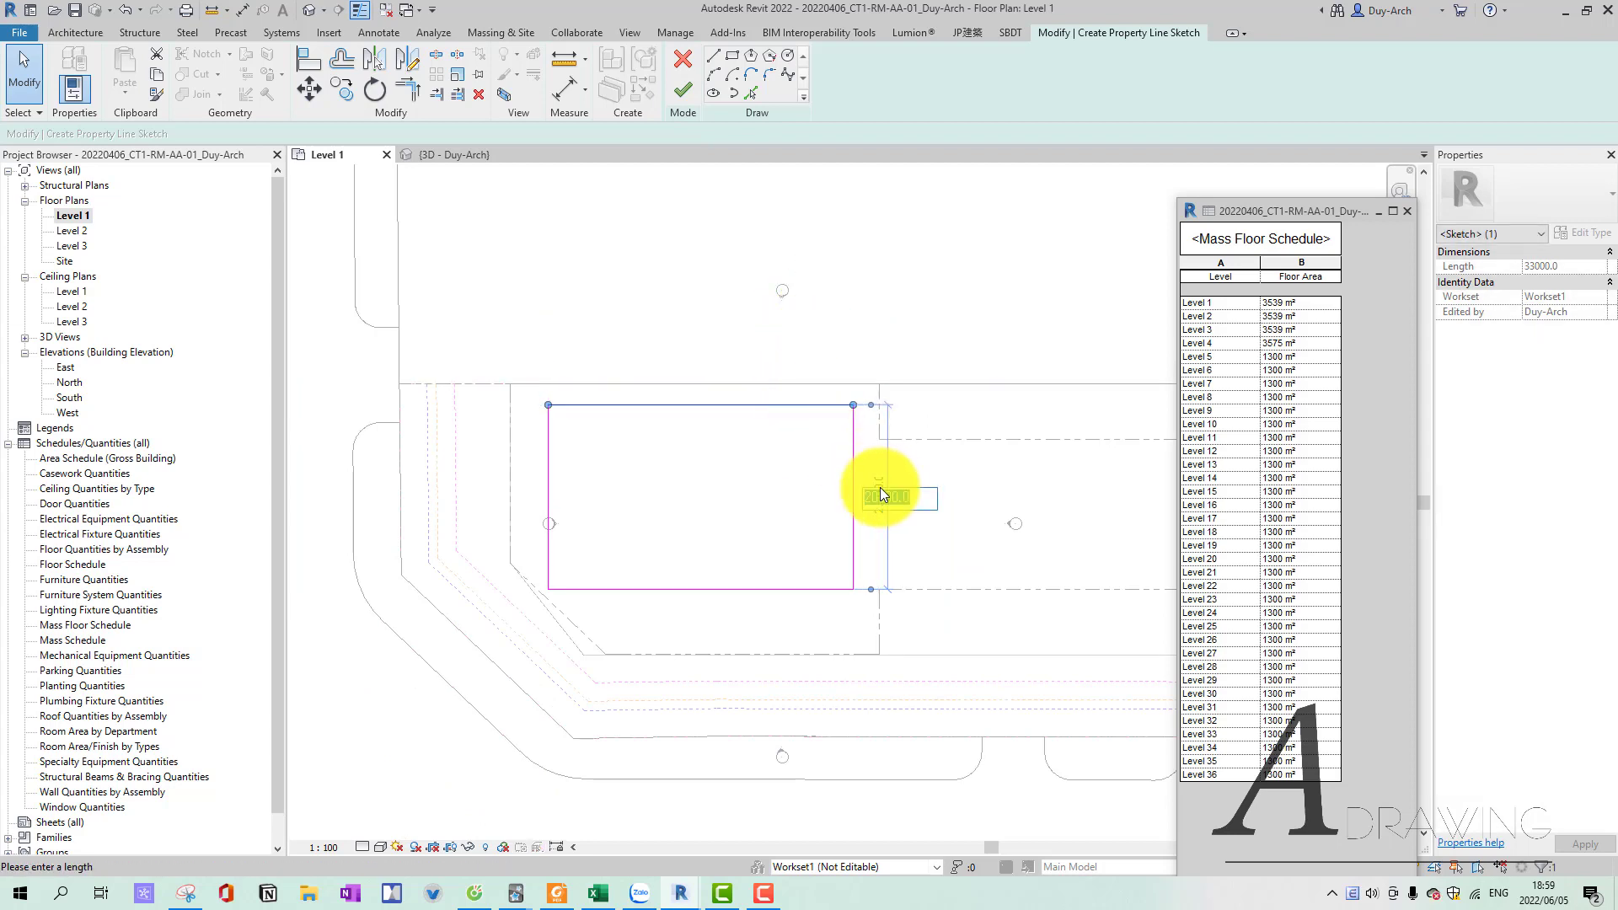
pyautogui.write('000')
pyautogui.press('Return')
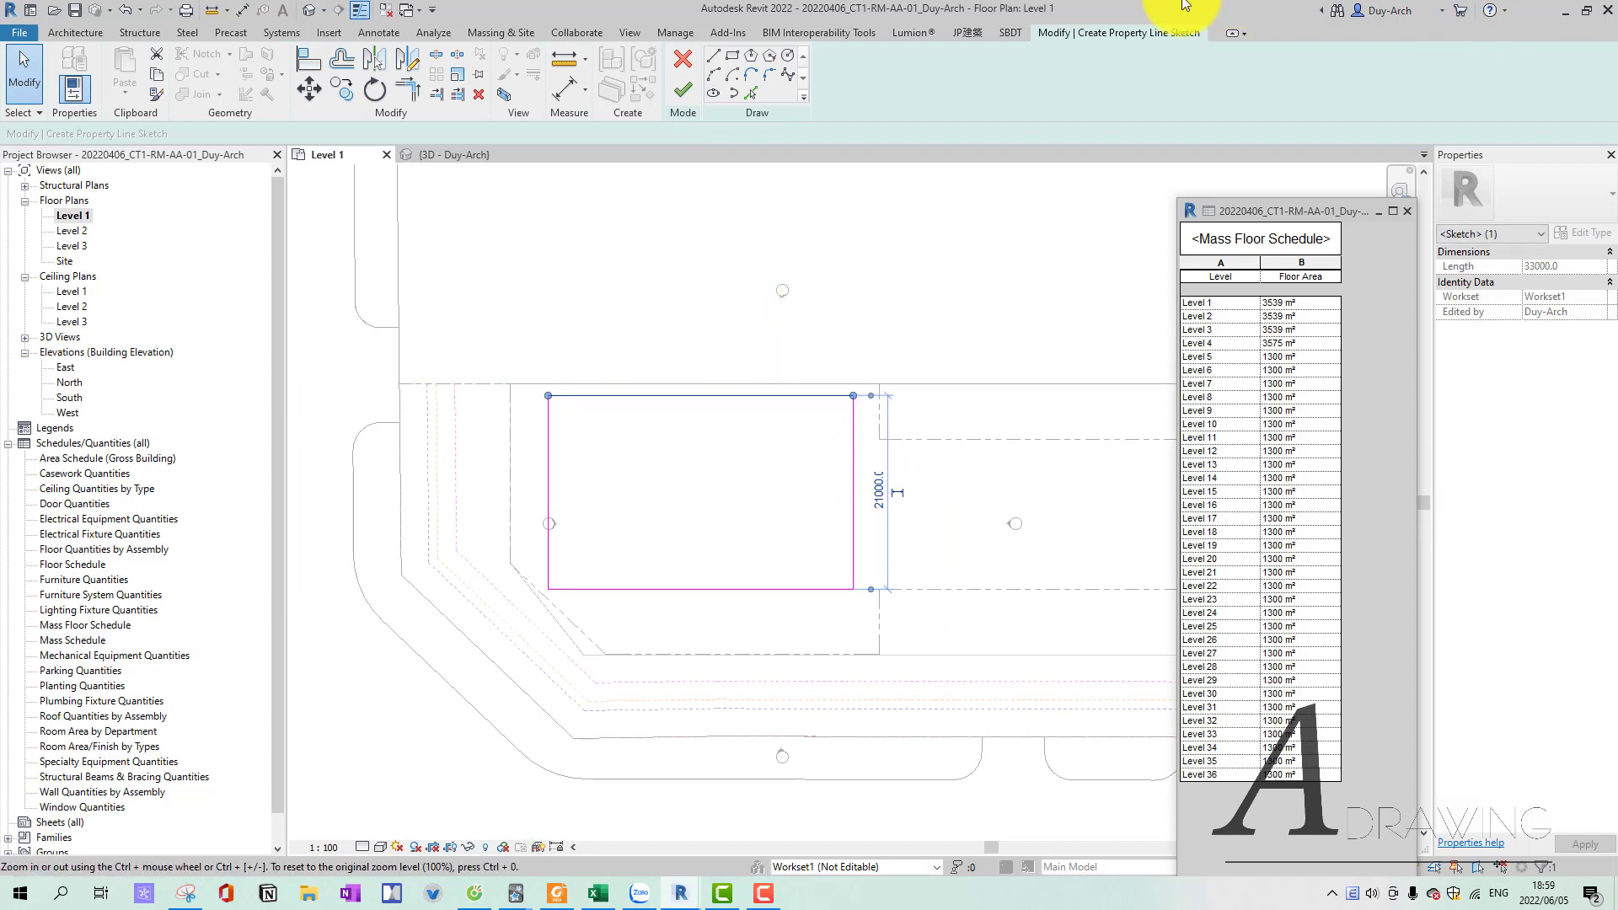
pyautogui.click(683, 89)
# Confirm the property line and check the area table in Excel.
pyautogui.click(853, 481)
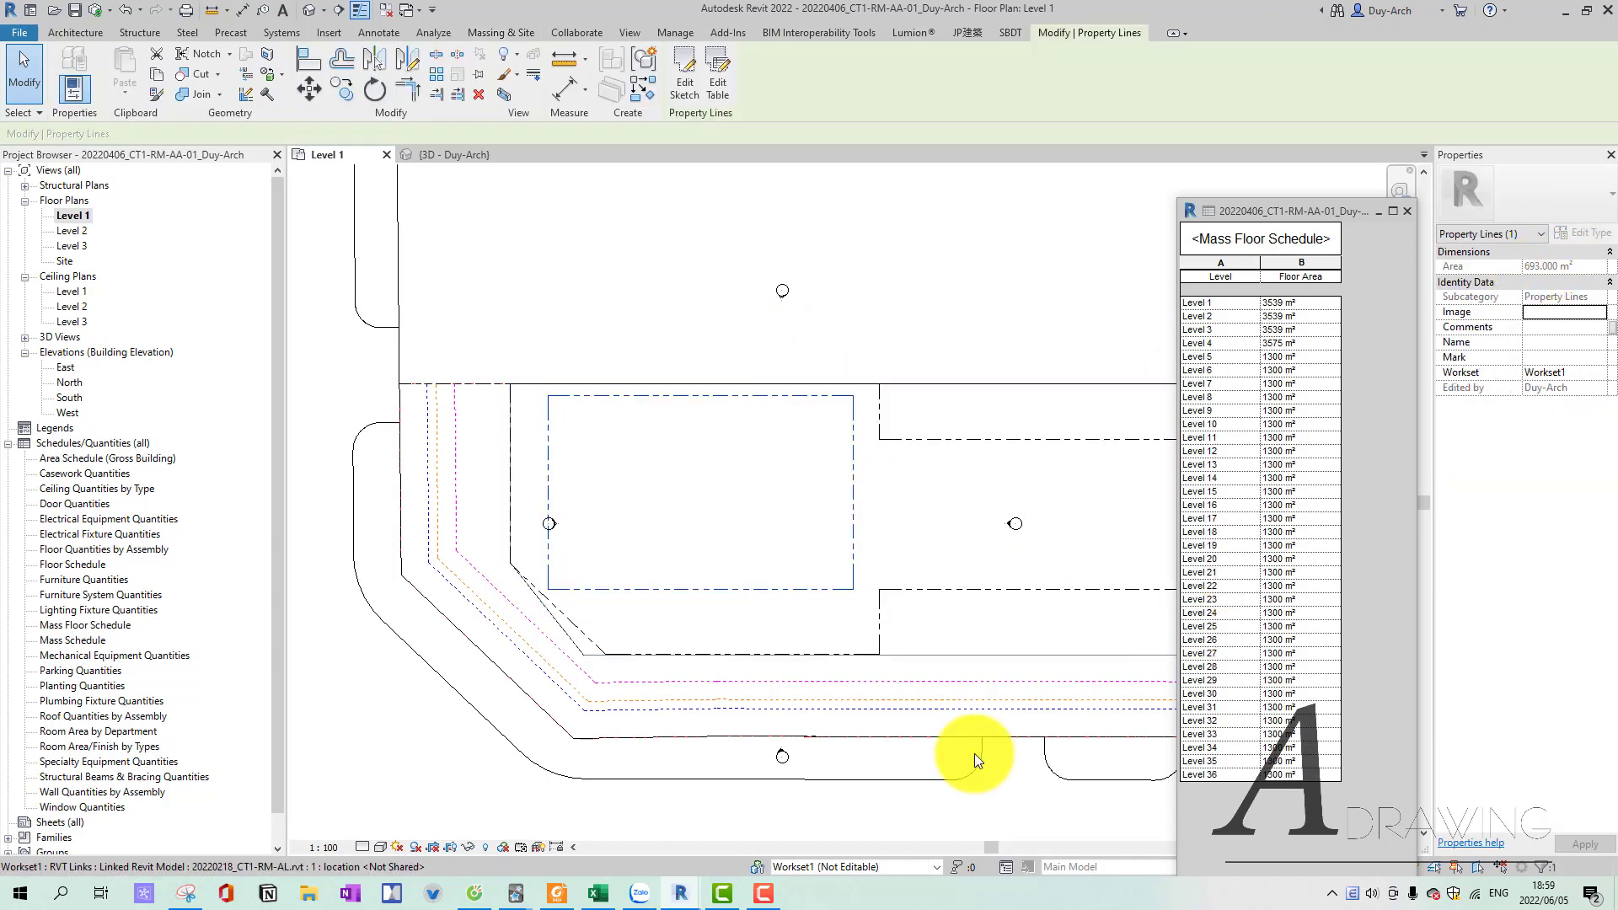
pyautogui.click(600, 893)
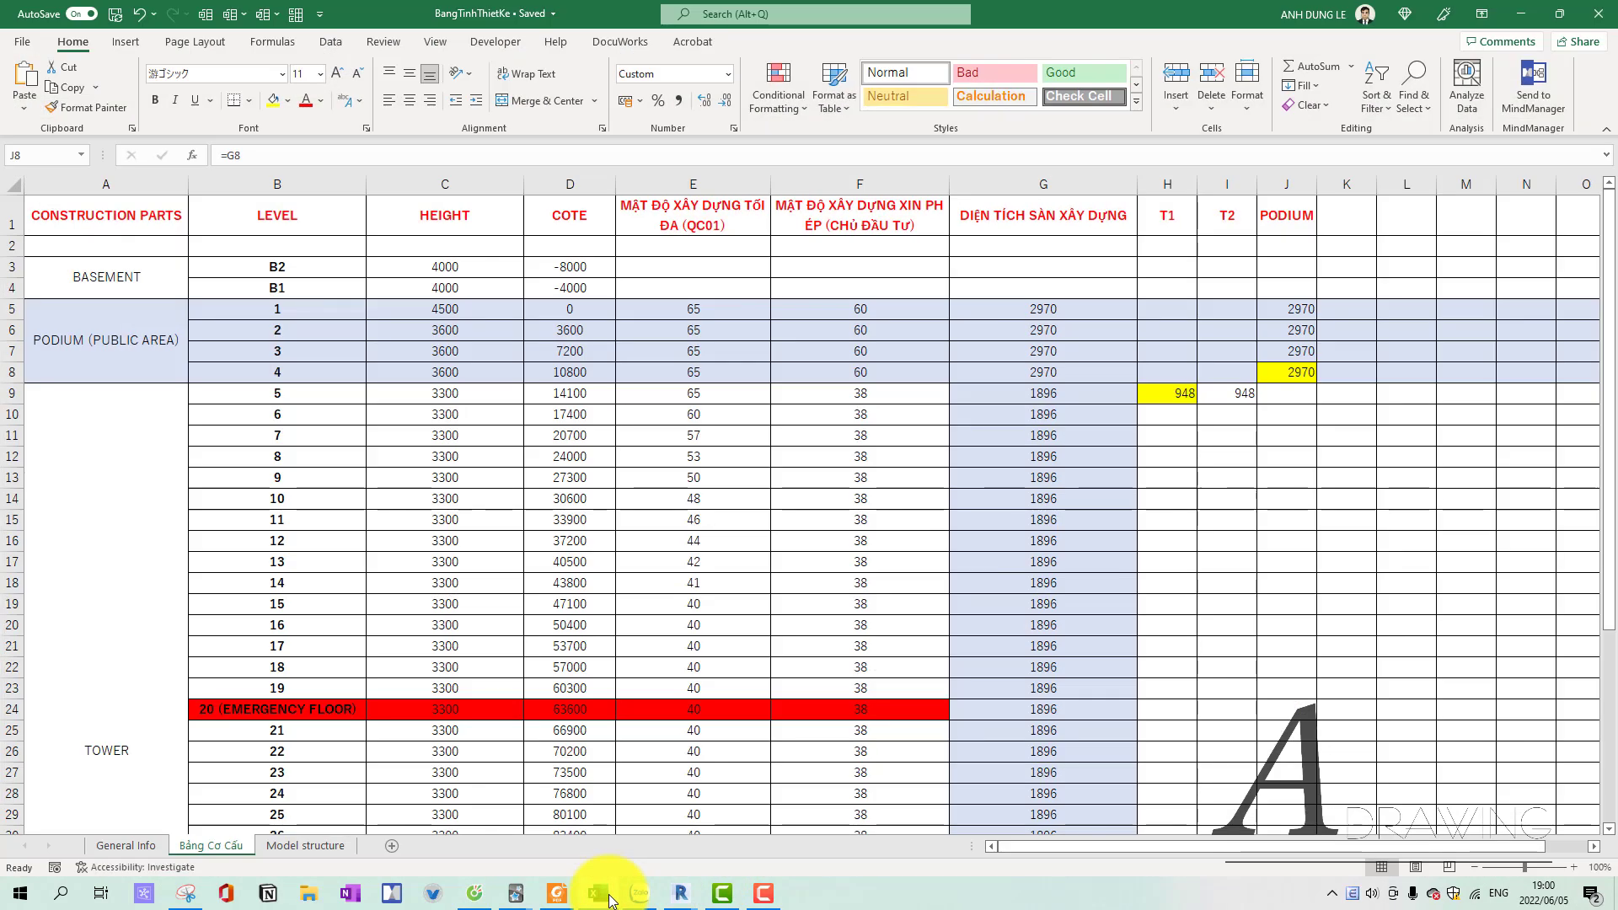
pyautogui.click(1521, 14)
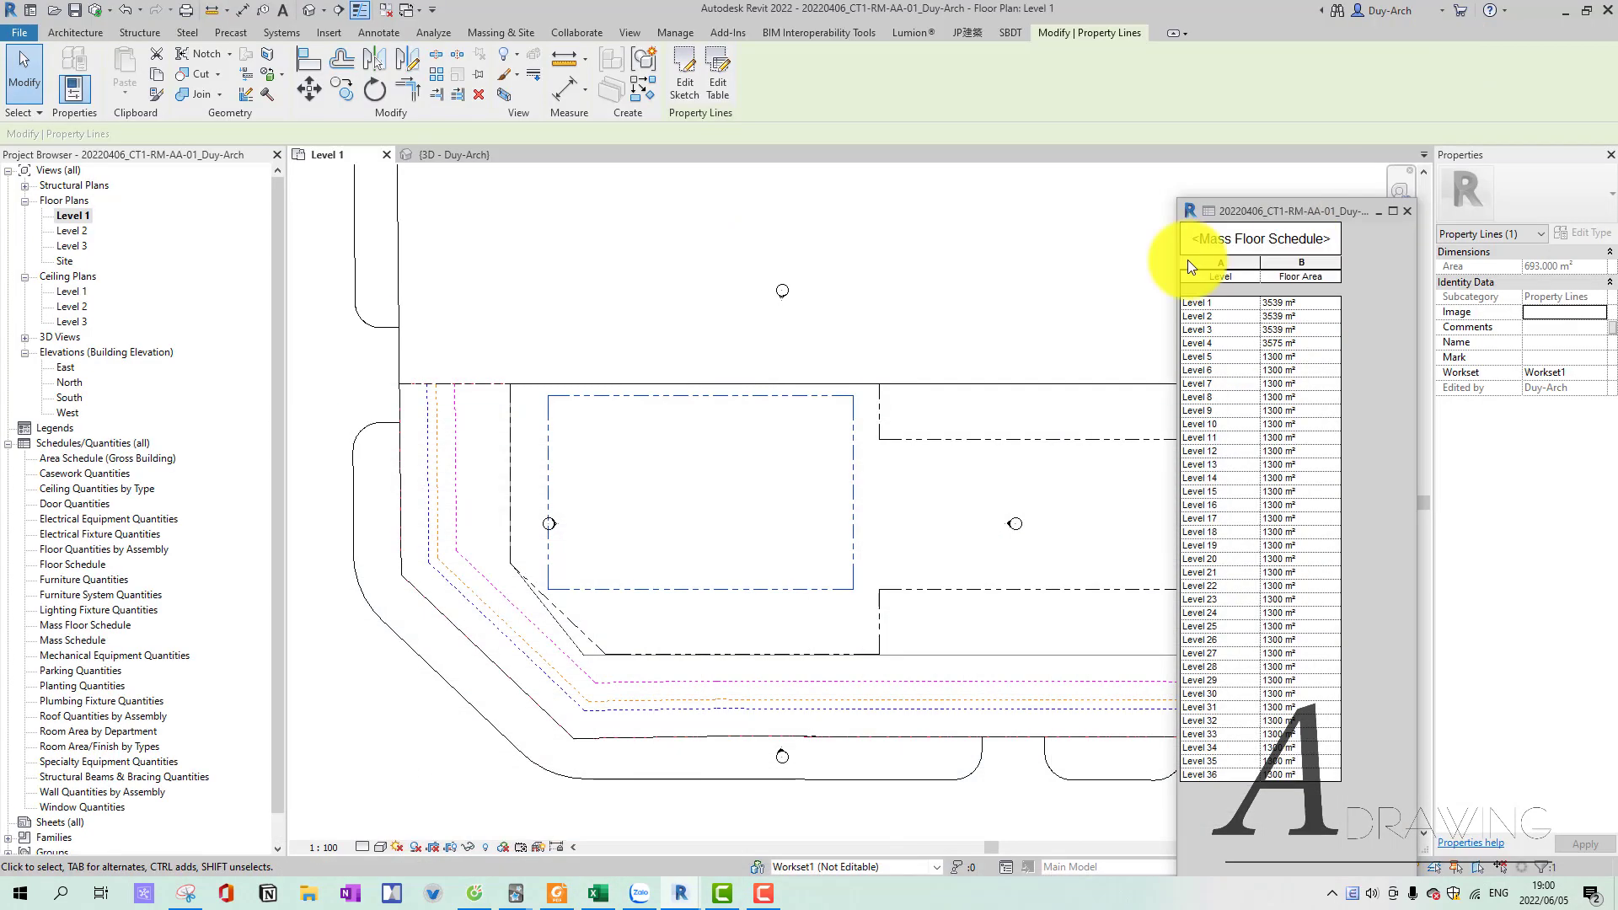
# Change the tower property line's width from 33000 to 42000 and finish the sketch.
pyautogui.doubleClick(854, 521)
pyautogui.moveTo(853, 522); pyautogui.dragTo(703, 512, button='middle')
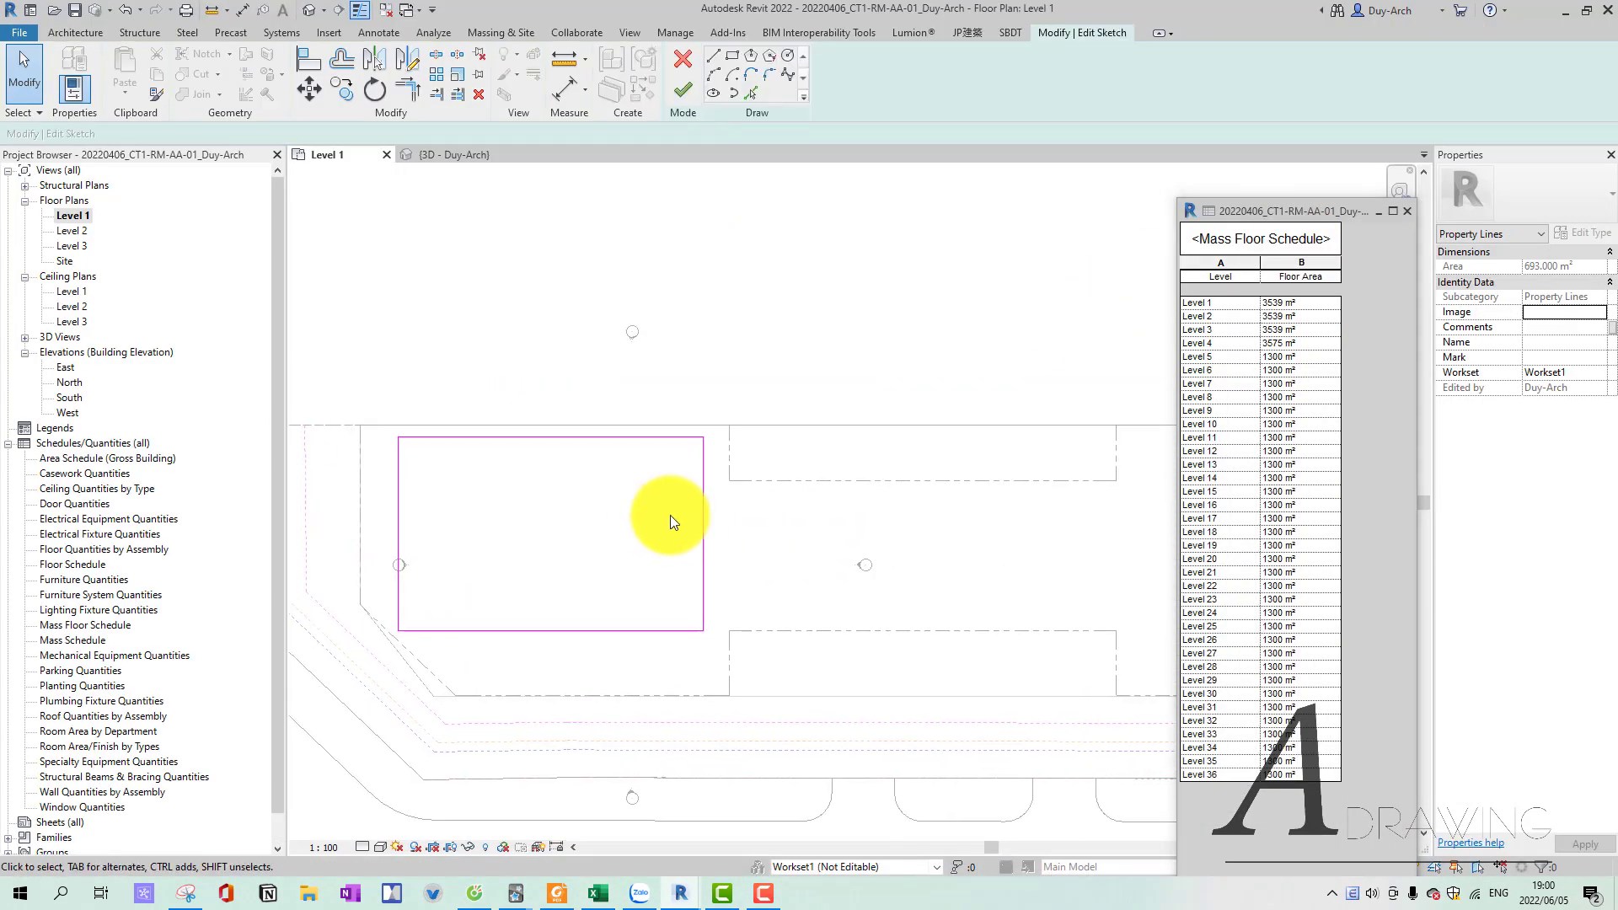
pyautogui.click(703, 513)
pyautogui.click(553, 657)
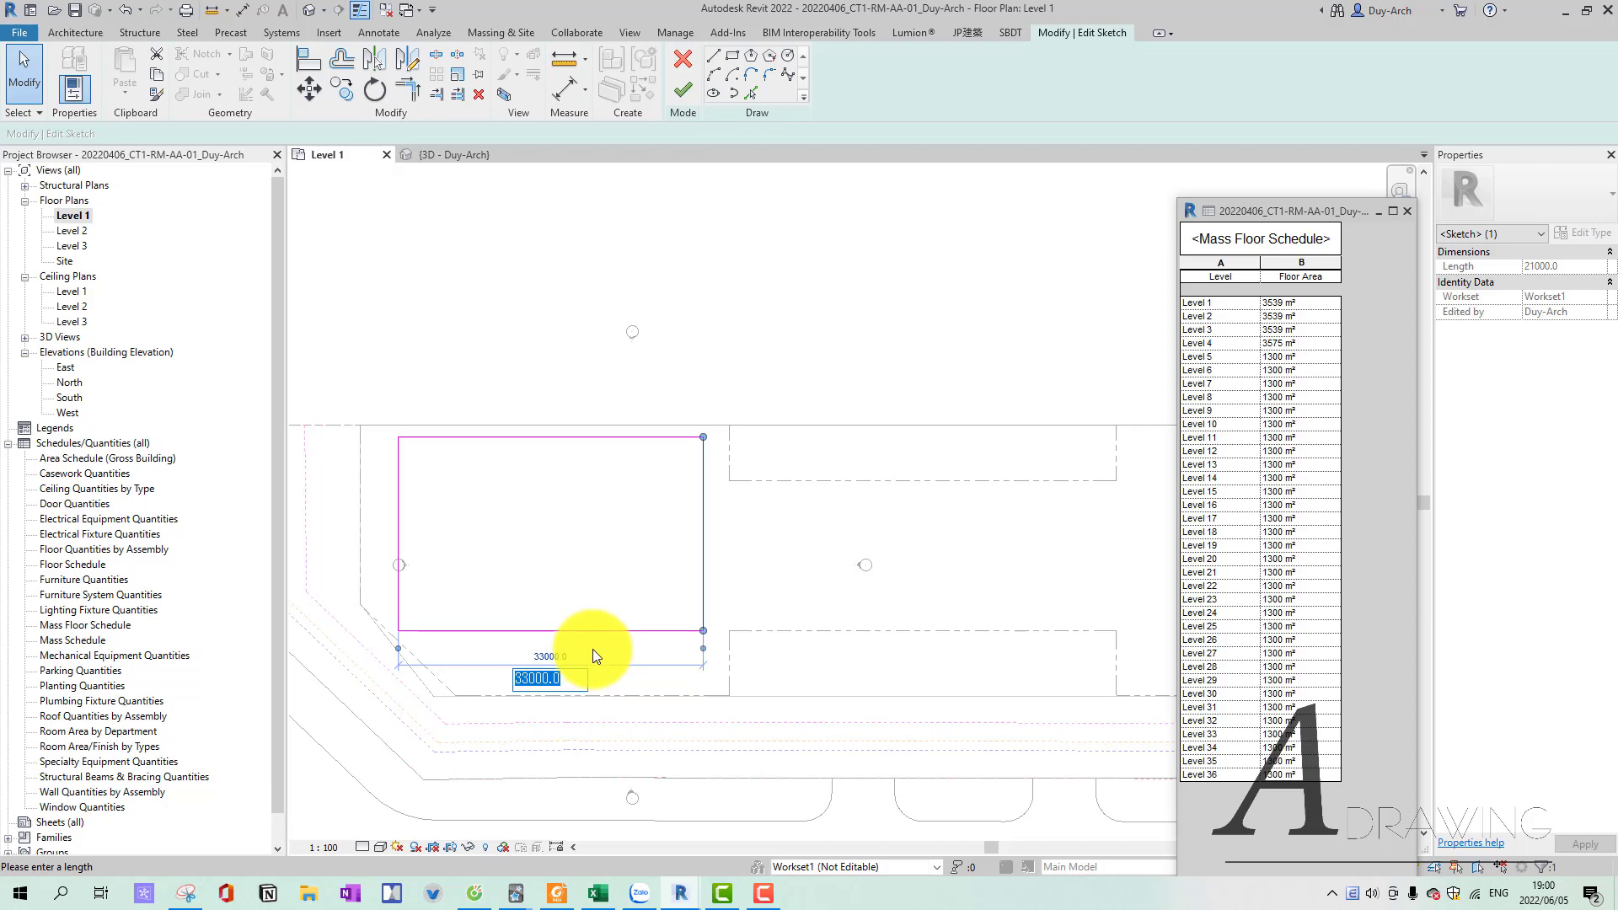
pyautogui.write('40')
pyautogui.press('BackSpace')
pyautogui.write('2000')
pyautogui.press('Return')
pyautogui.click(683, 90)
# Reopen the larger boundary's sketch, finish it unchanged, and select the tower property line.
pyautogui.doubleClick(819, 483)
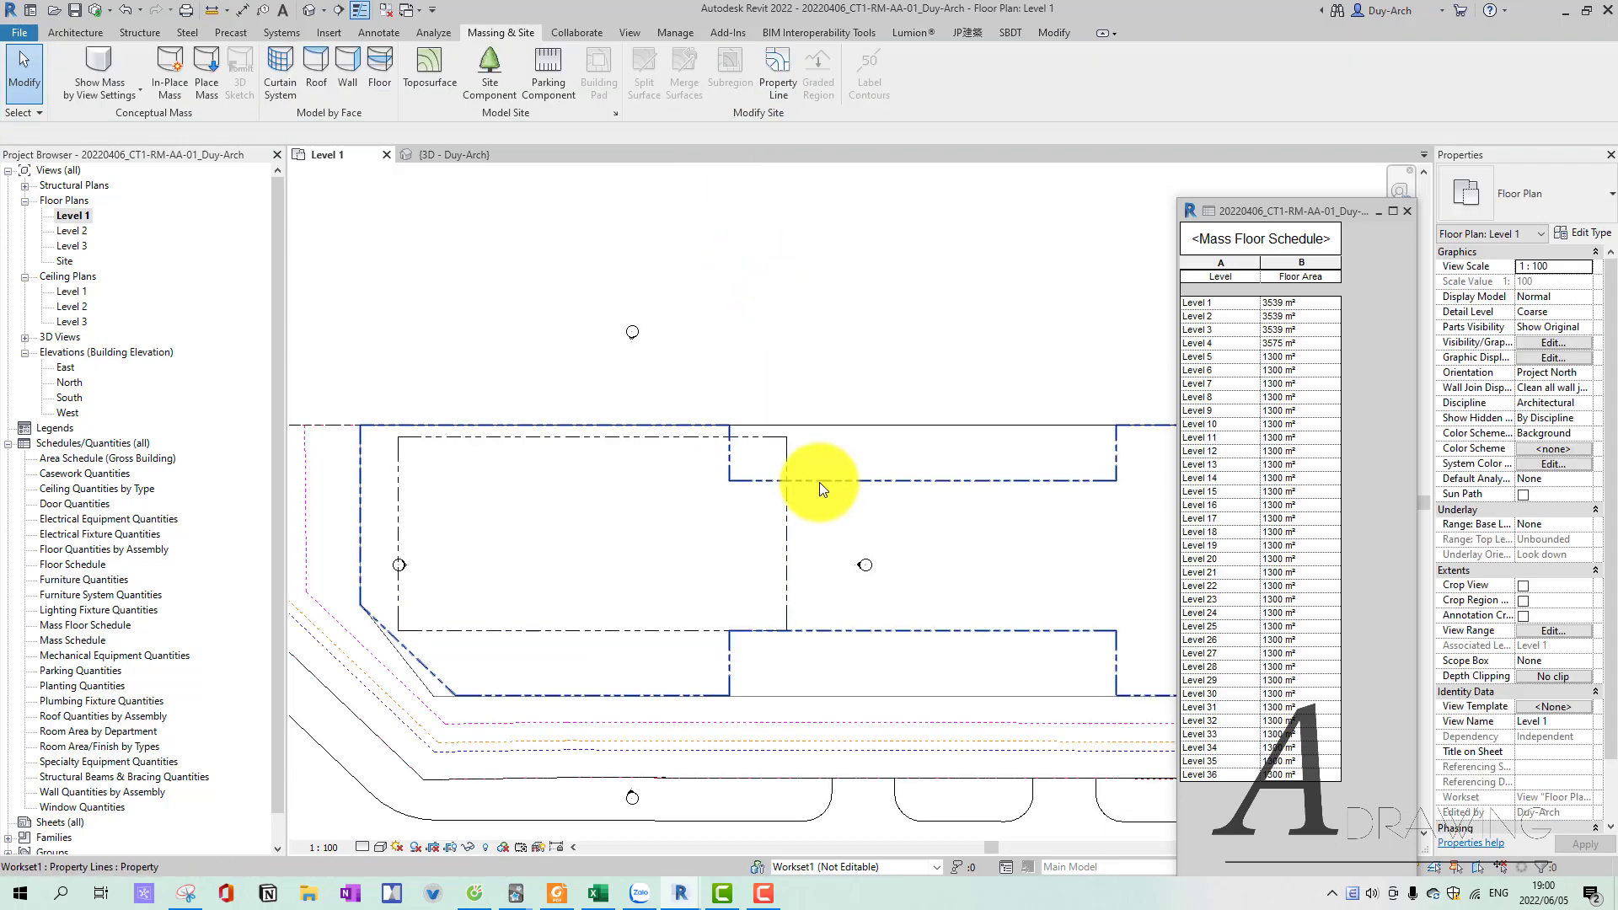
pyautogui.moveTo(803, 506); pyautogui.dragTo(816, 505, button='middle')
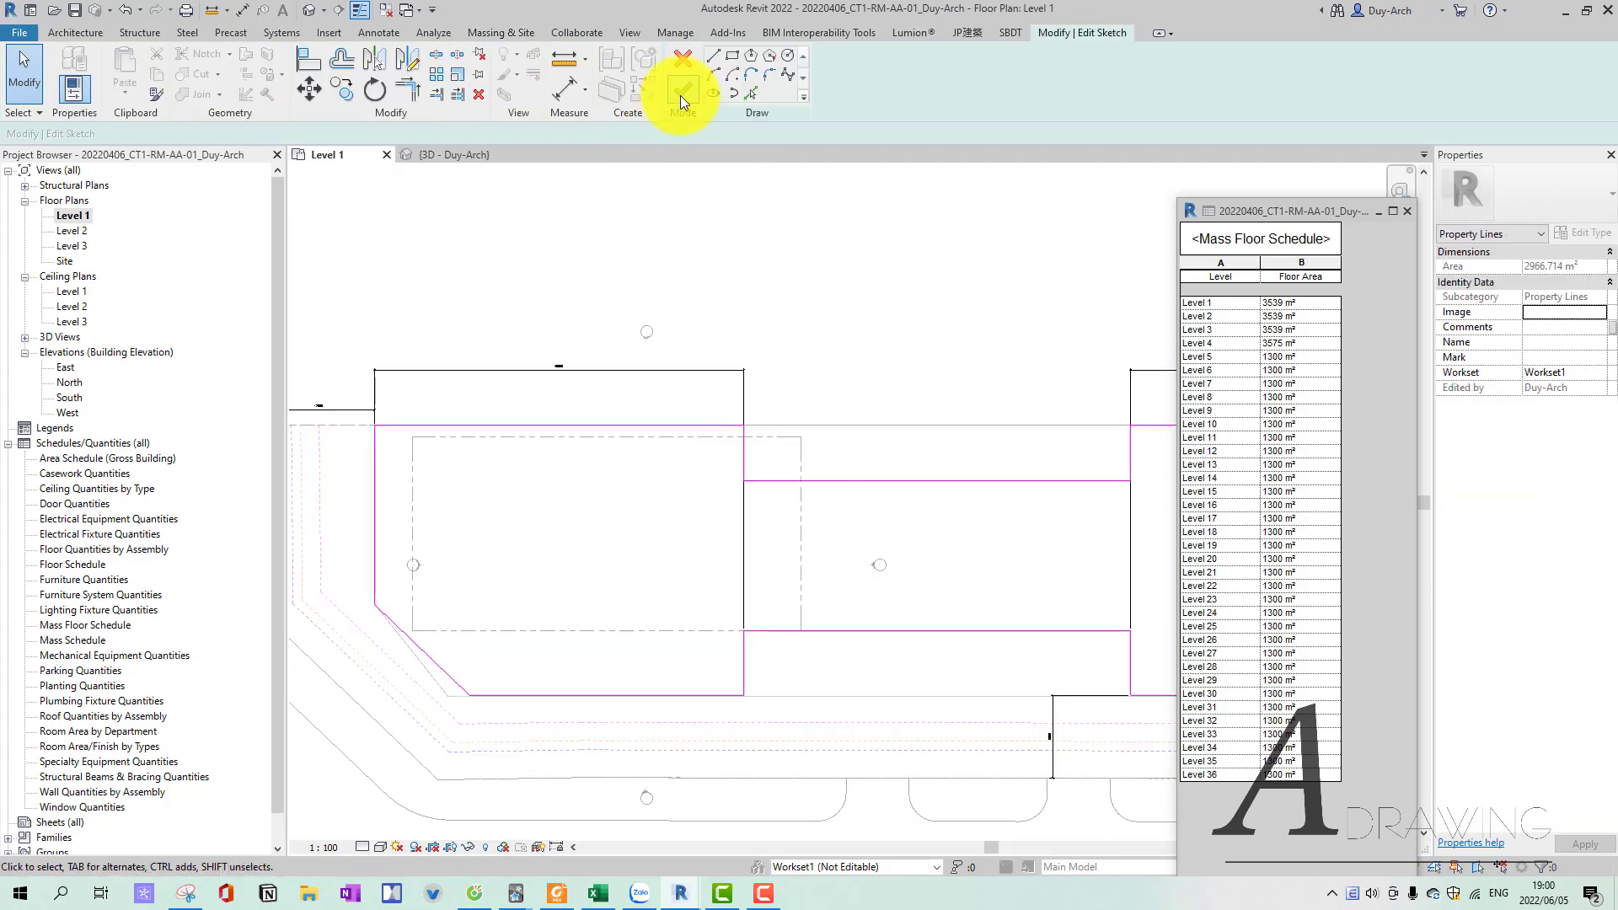
pyautogui.click(680, 94)
pyautogui.click(802, 524)
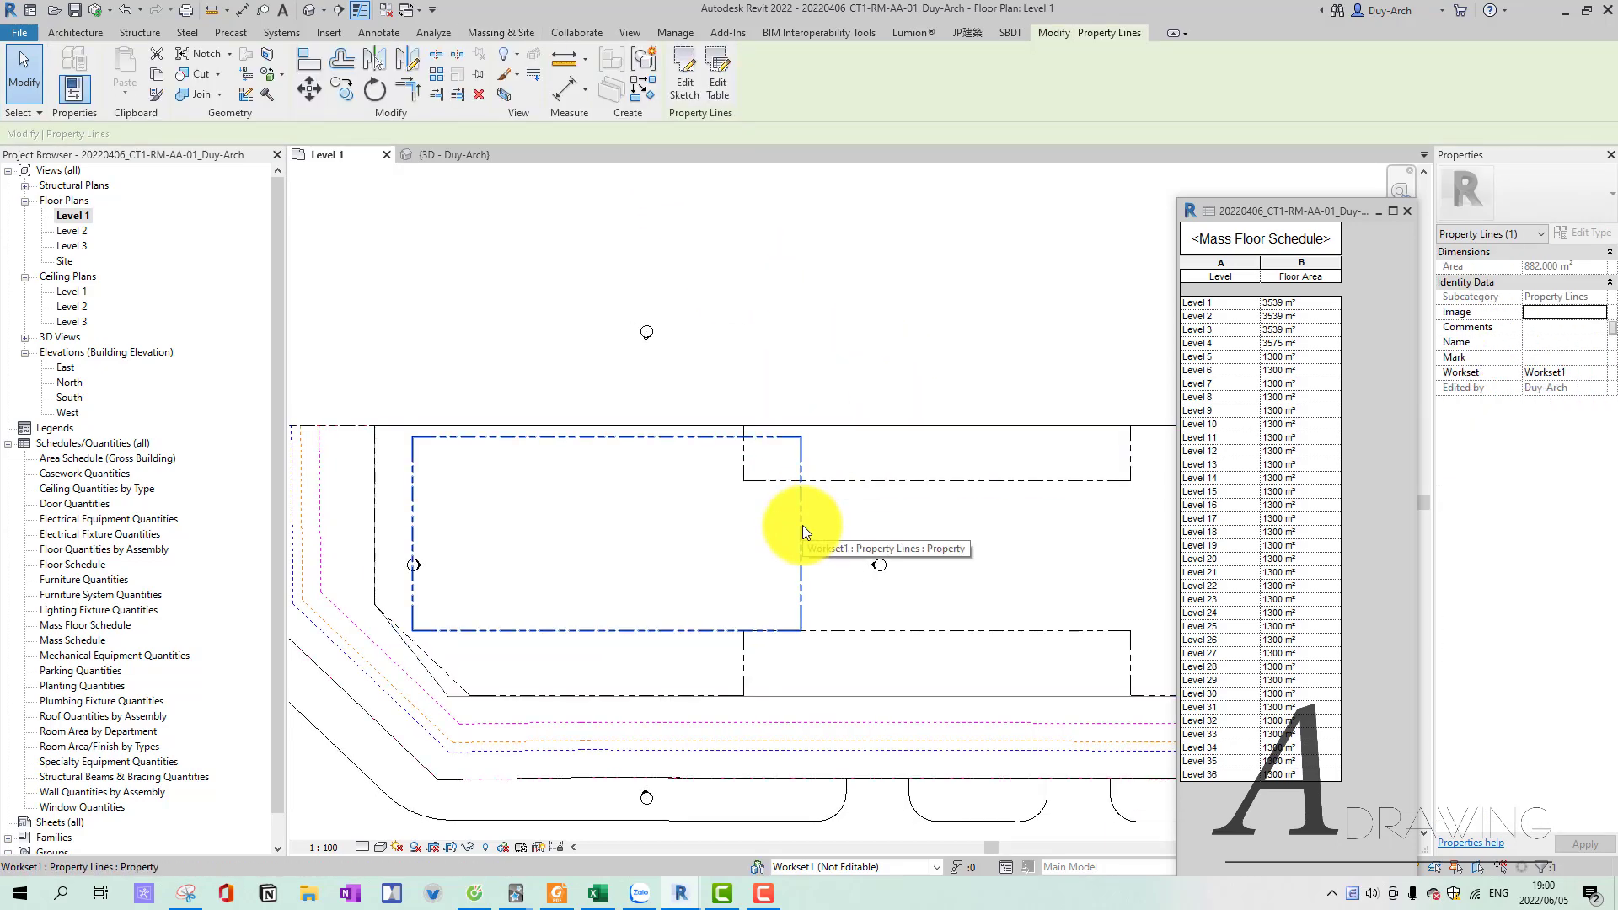
# Reopen the tower property line's sketch and inspect its top and bottom lines.
pyautogui.doubleClick(802, 524)
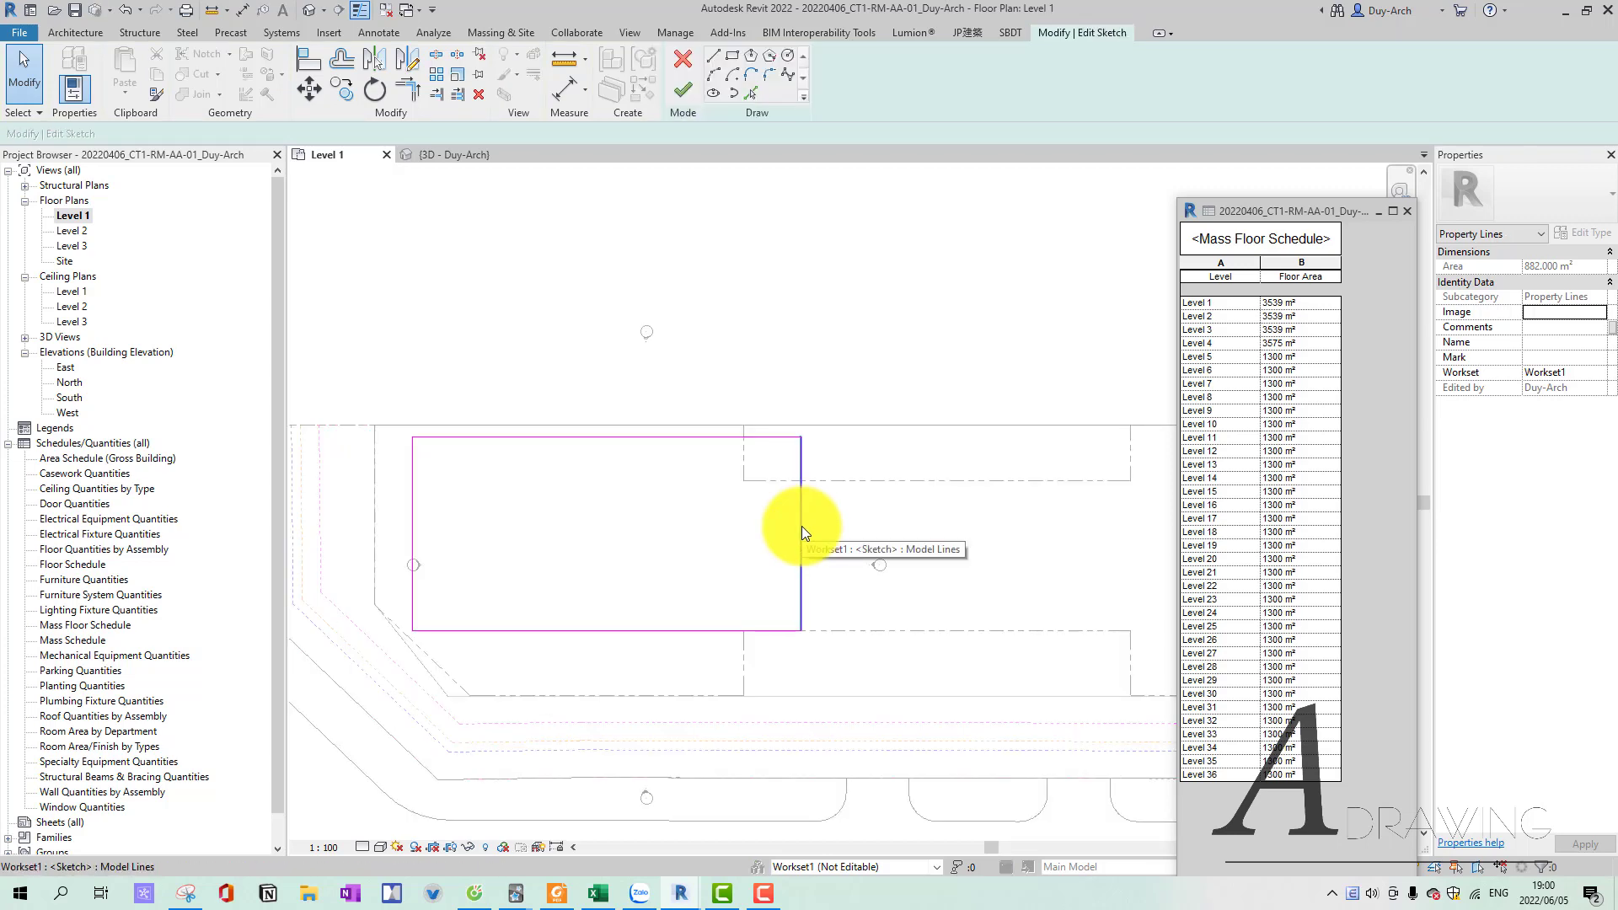
pyautogui.click(740, 634)
pyautogui.moveTo(735, 539); pyautogui.dragTo(824, 536, button='middle')
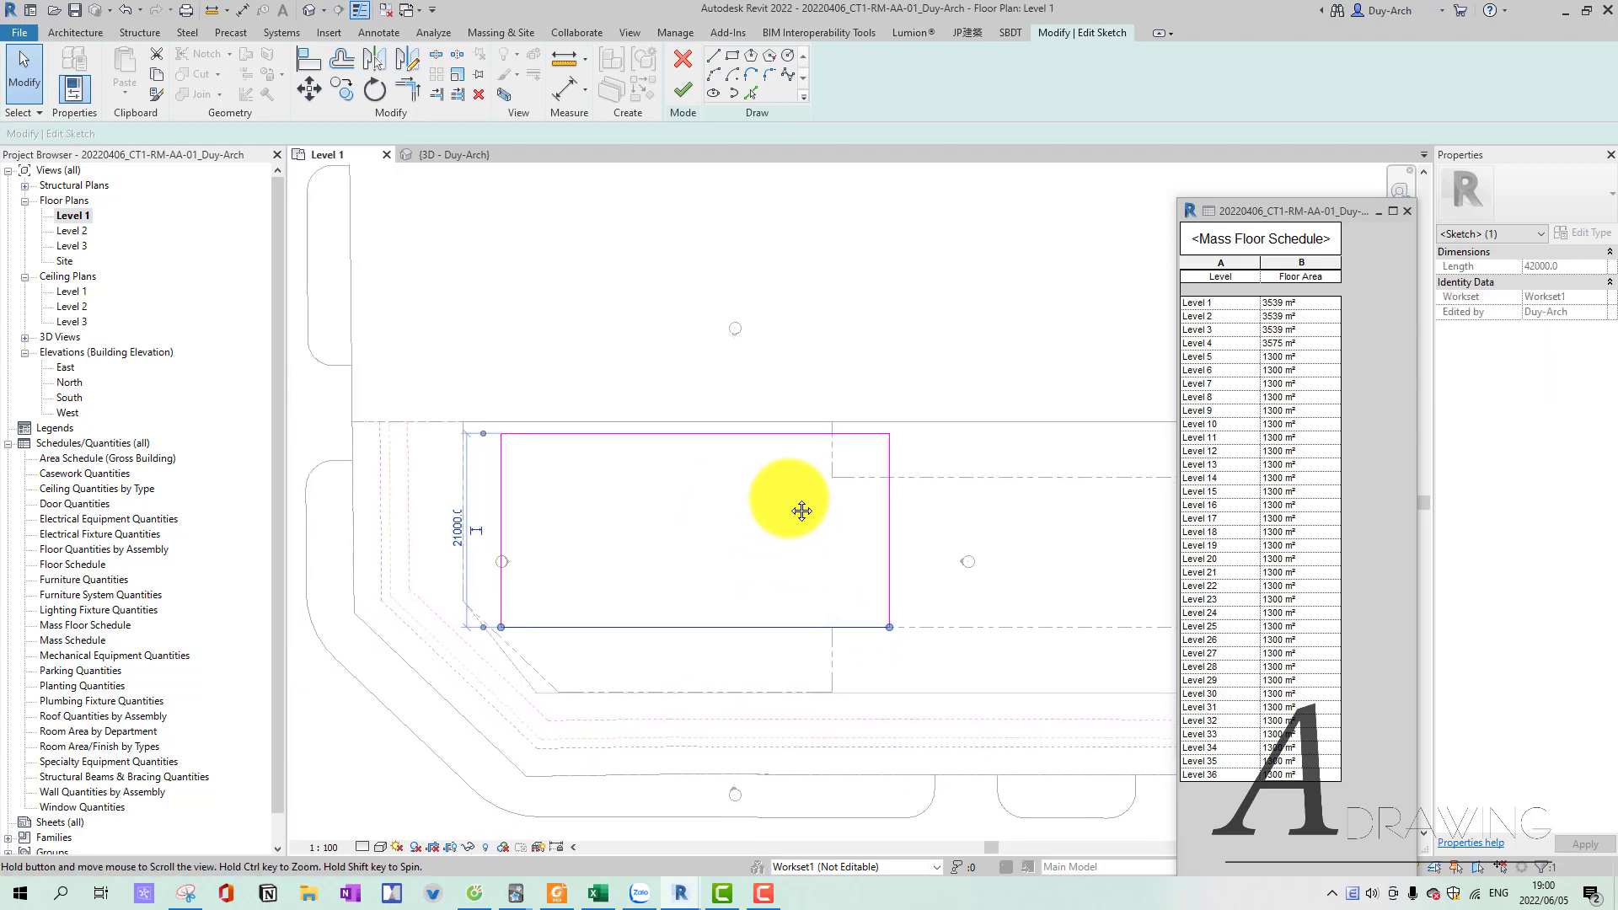
pyautogui.click(745, 434)
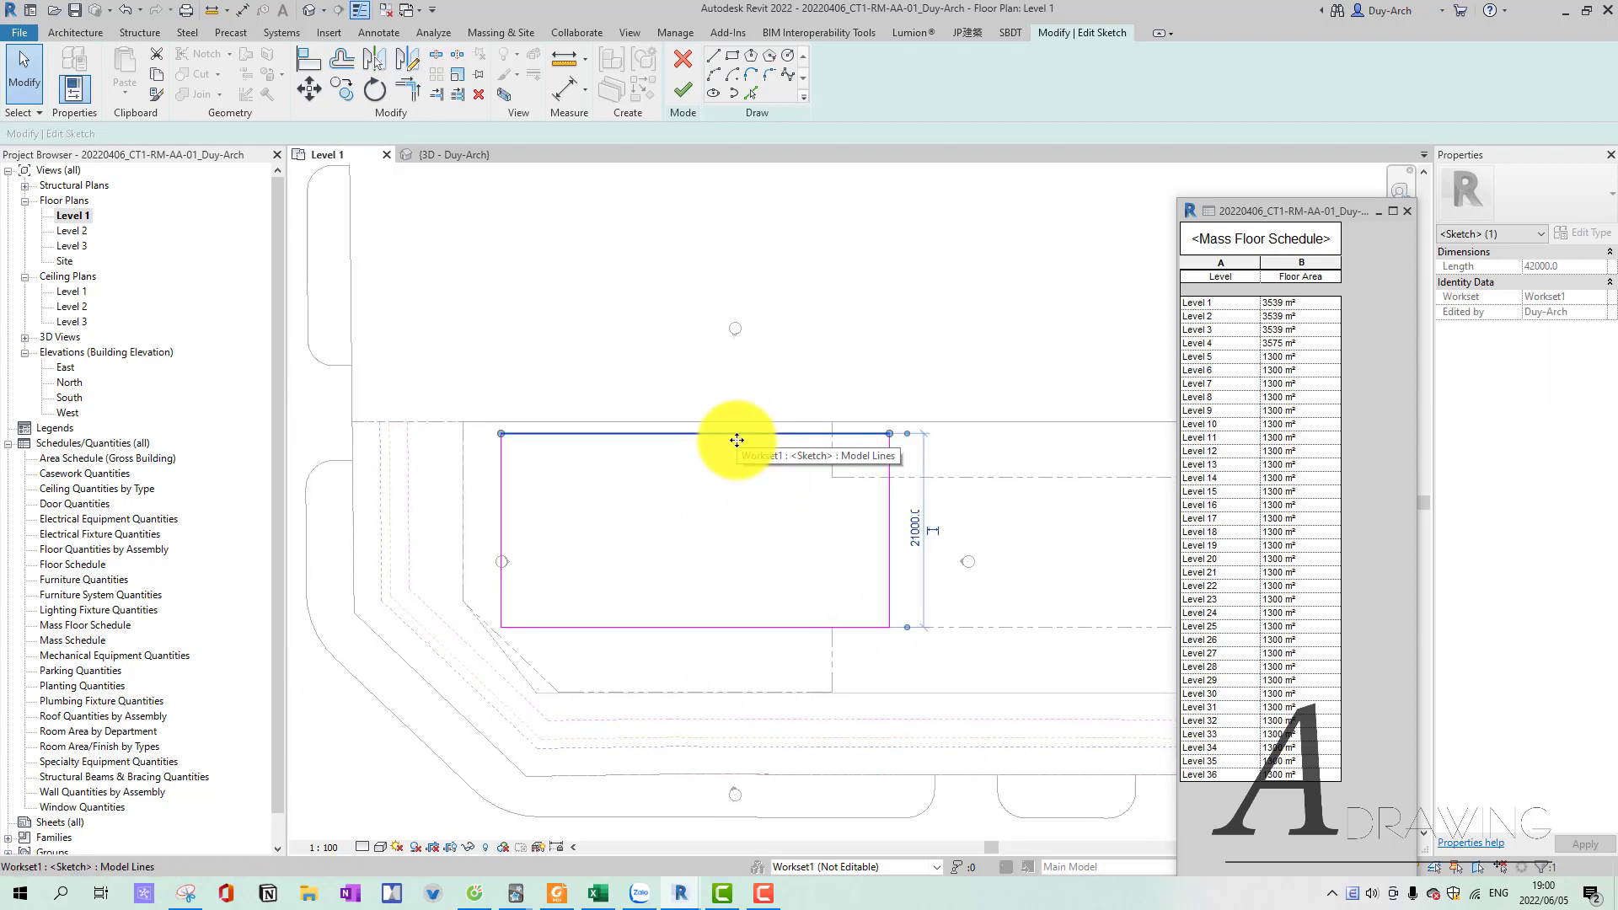
pyautogui.scroll(-2, 729, 463)
pyautogui.scroll(2, 659, 503)
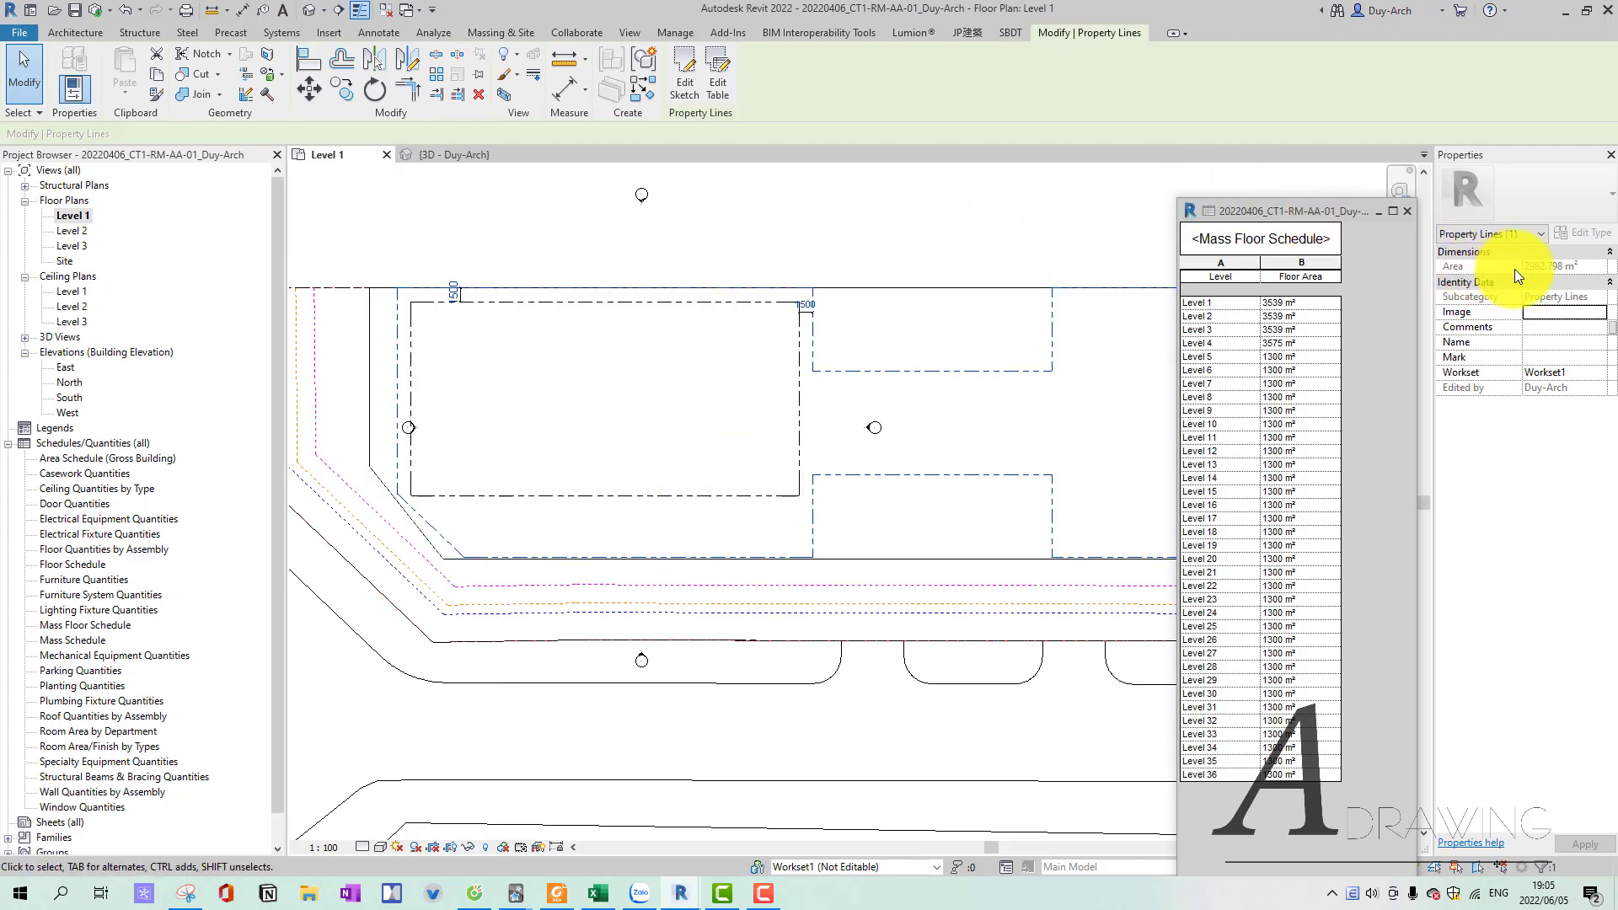
pyautogui.scroll(2, 426, 484)
pyautogui.scroll(2, 422, 519)
# Open the large boundary's sketch, select the angled corner line, and finish it.
pyautogui.doubleClick(421, 523)
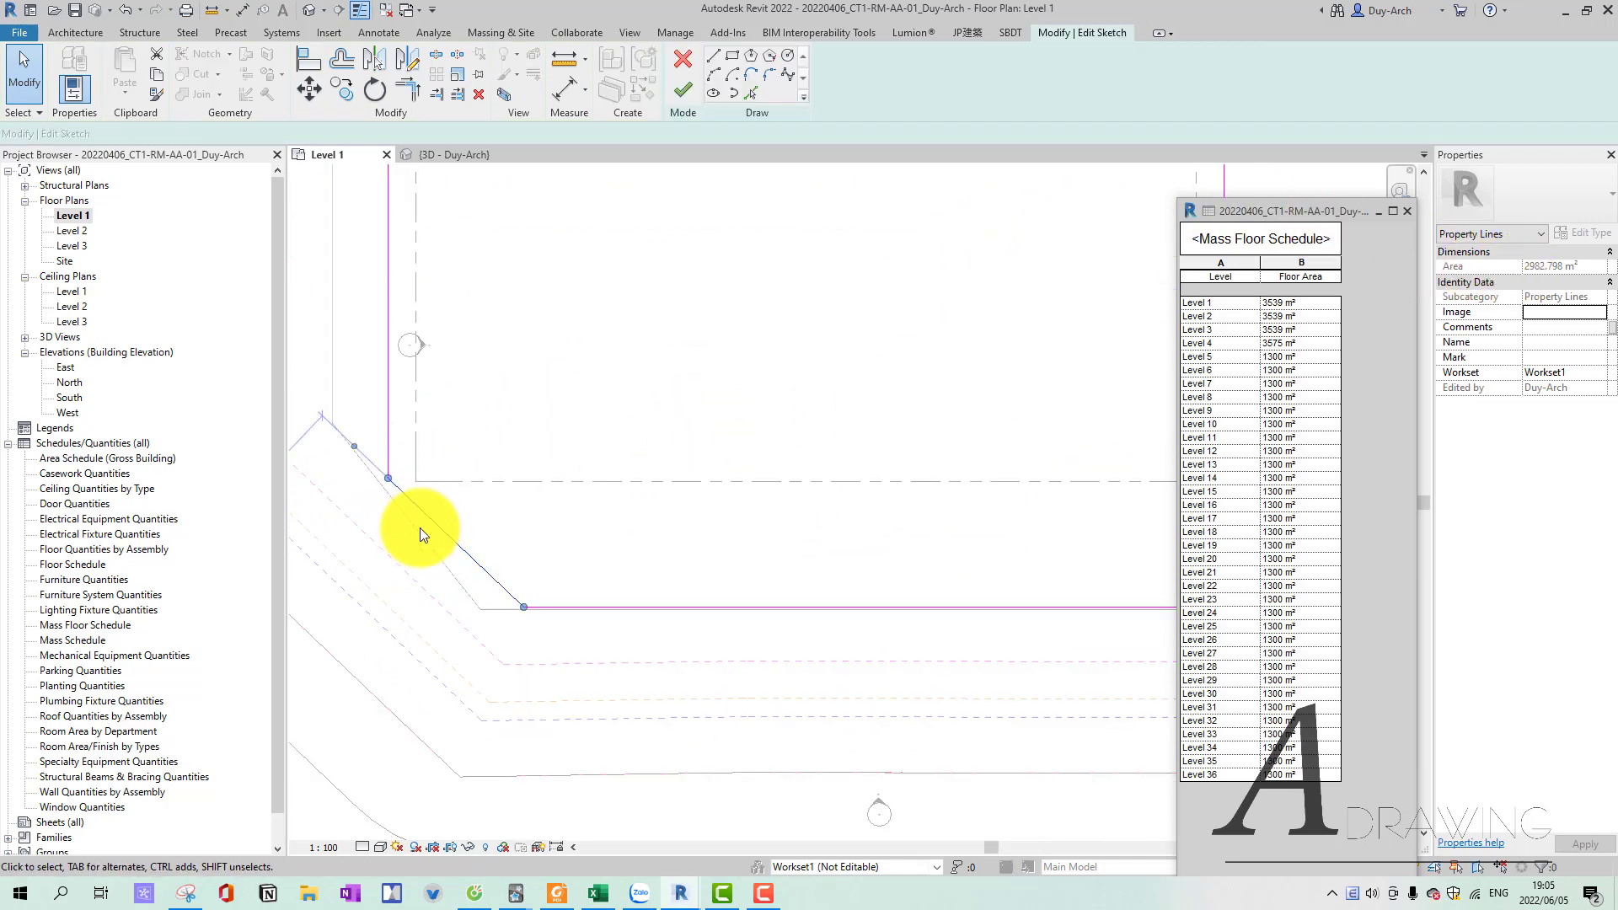
pyautogui.click(420, 528)
pyautogui.moveTo(330, 500); pyautogui.dragTo(432, 504, button='middle')
pyautogui.click(682, 89)
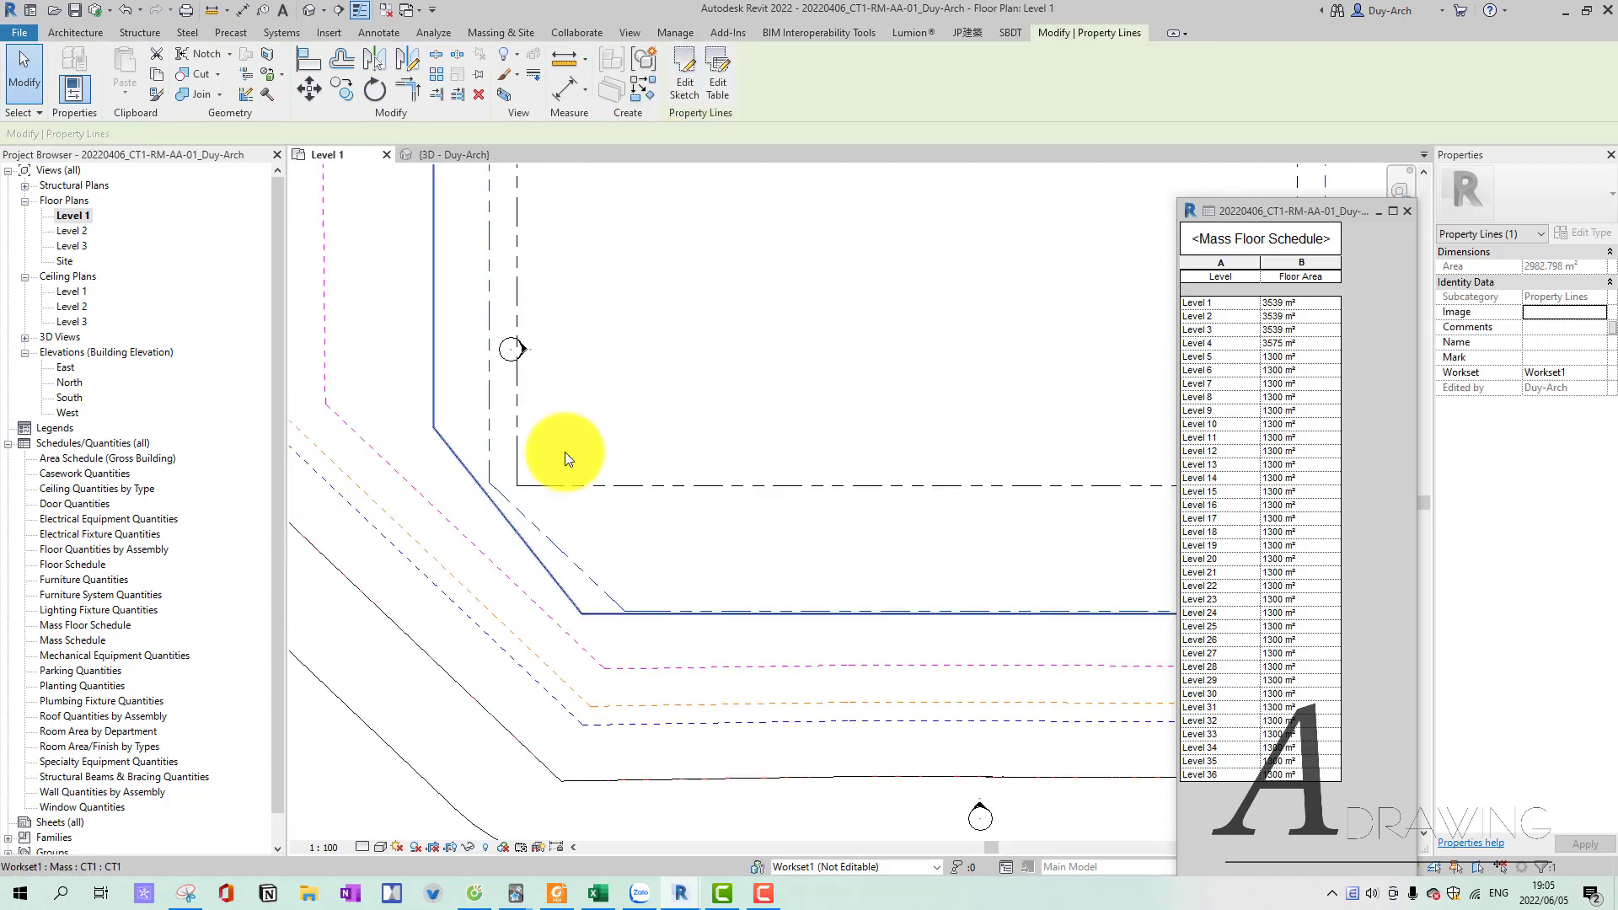
pyautogui.scroll(-3, 590, 481)
pyautogui.scroll(4, 636, 498)
pyautogui.moveTo(635, 498); pyautogui.dragTo(589, 554, button='middle')
pyautogui.scroll(-2, 480, 530)
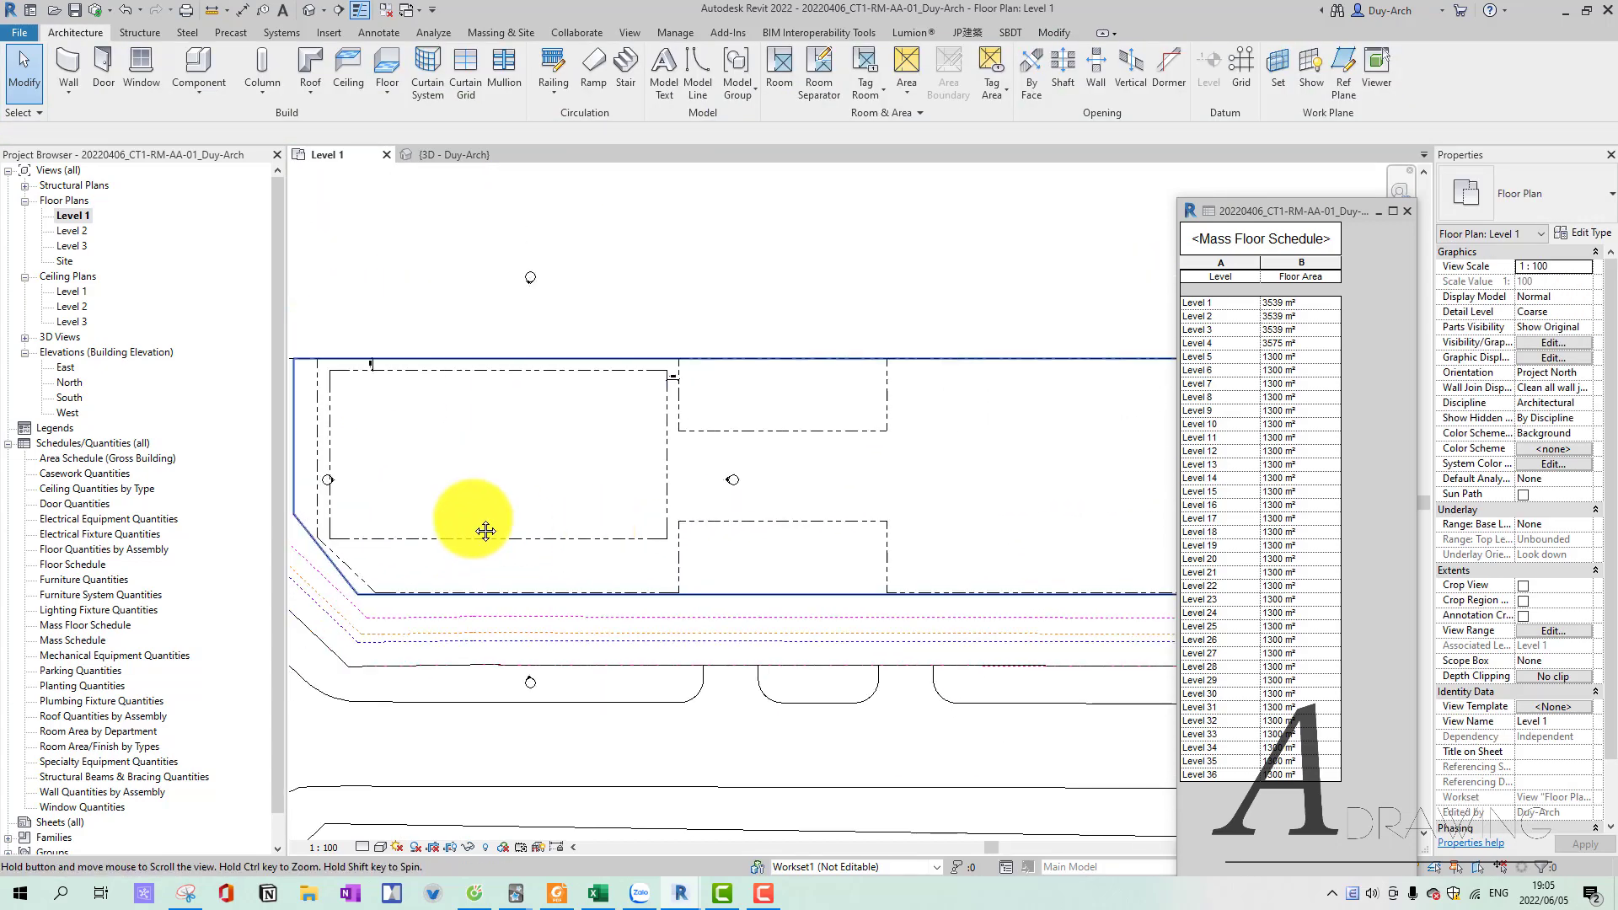
pyautogui.scroll(2, 318, 542)
pyautogui.scroll(2, 354, 529)
# Start an aligned dimension with DI, then cancel it.
pyautogui.press('d')
pyautogui.press('i')
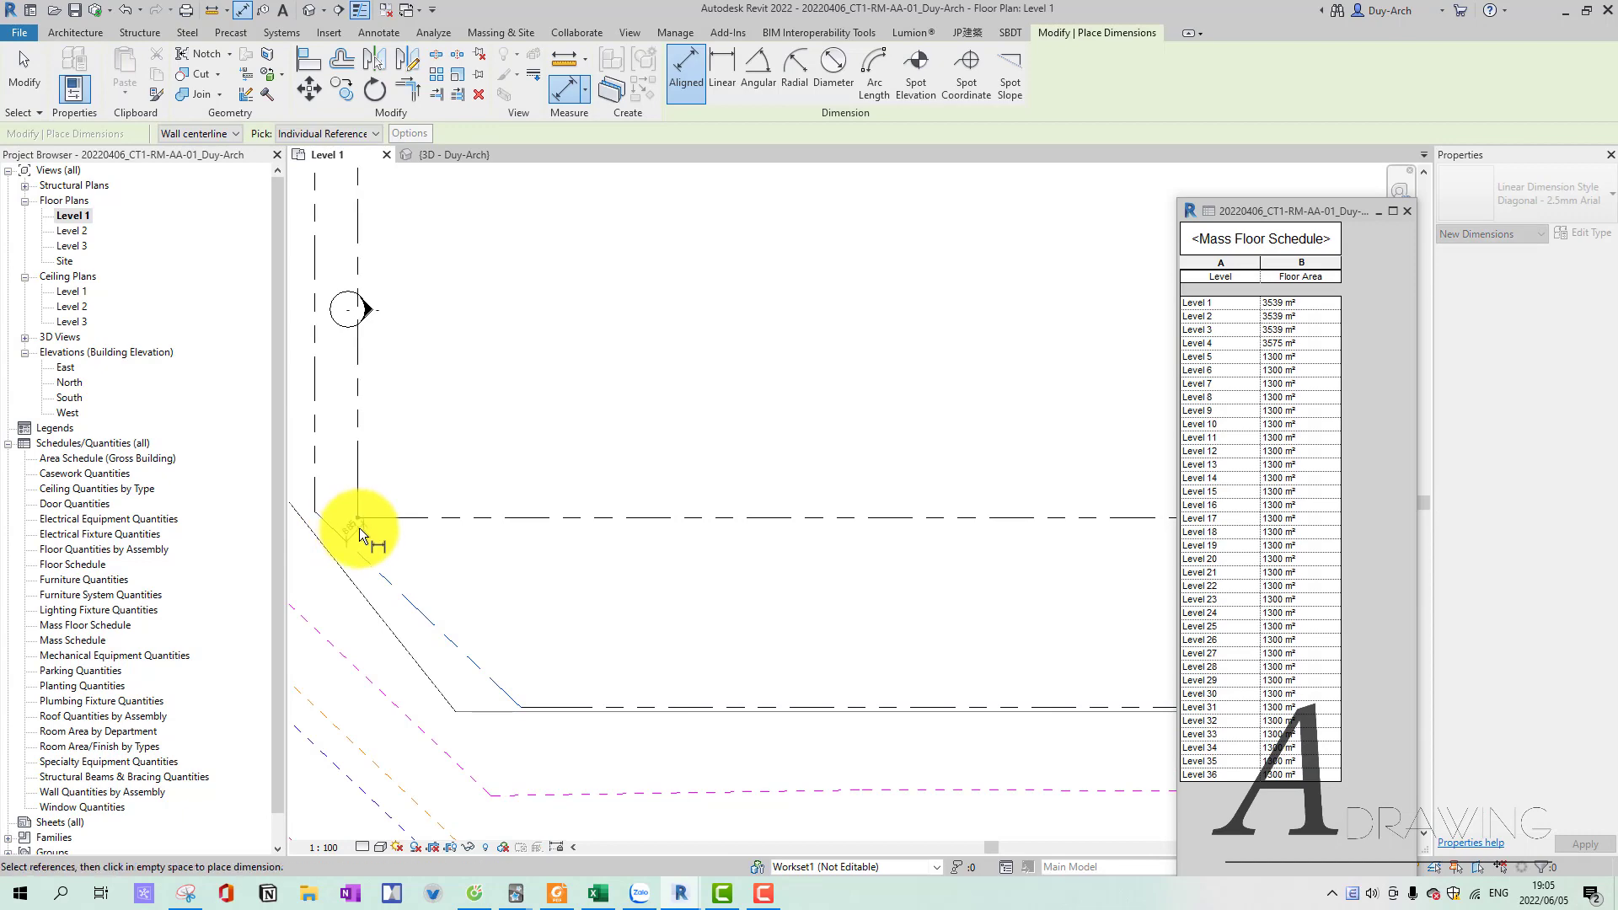
pyautogui.press('Escape')
pyautogui.press('Escape')
pyautogui.scroll(-3, 359, 527)
pyautogui.moveTo(381, 524); pyautogui.dragTo(435, 525, button='middle')
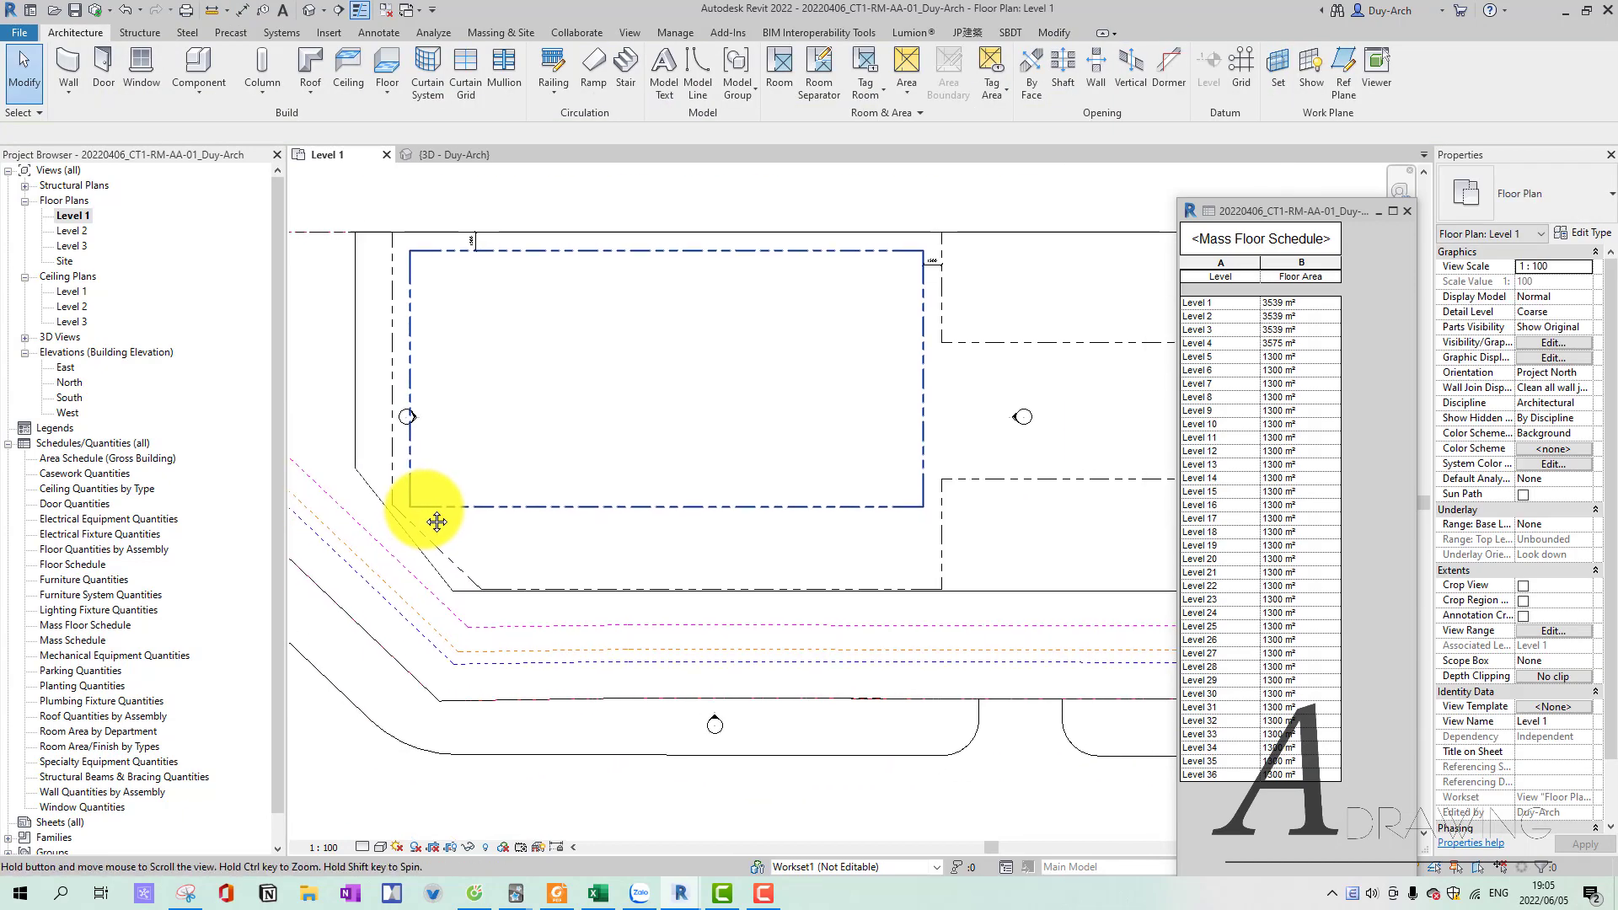
# Reopen the boundary sketch and enter a new length in the left edge's 15000 dimension.
pyautogui.doubleClick(423, 396)
pyautogui.click(419, 367)
pyautogui.moveTo(341, 248); pyautogui.dragTo(426, 289, button='middle')
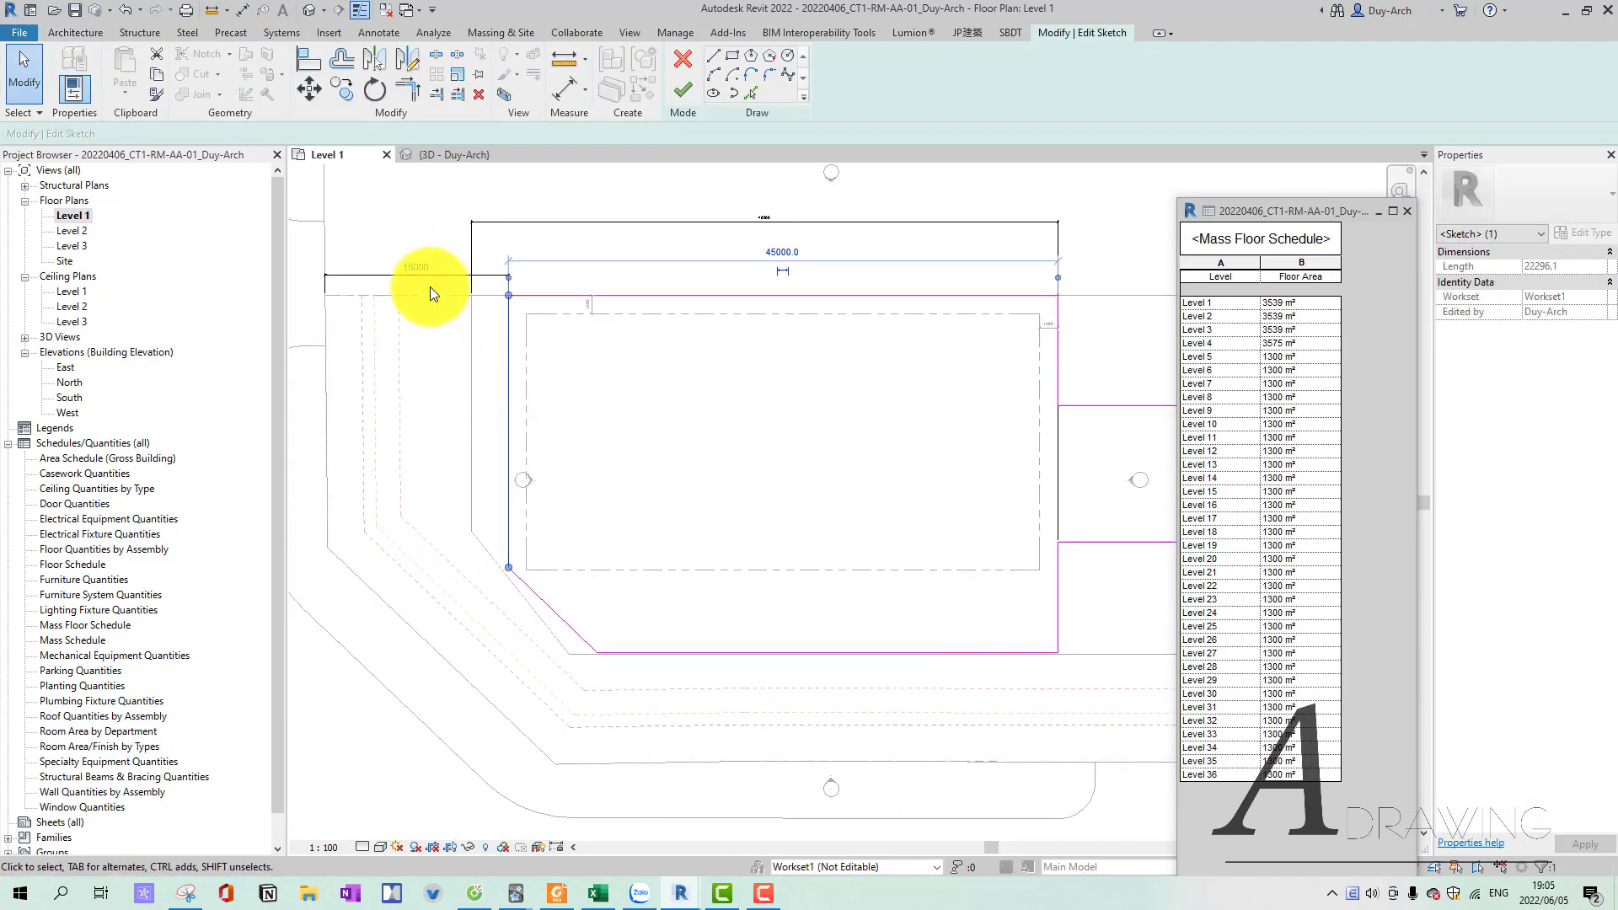
pyautogui.click(416, 262)
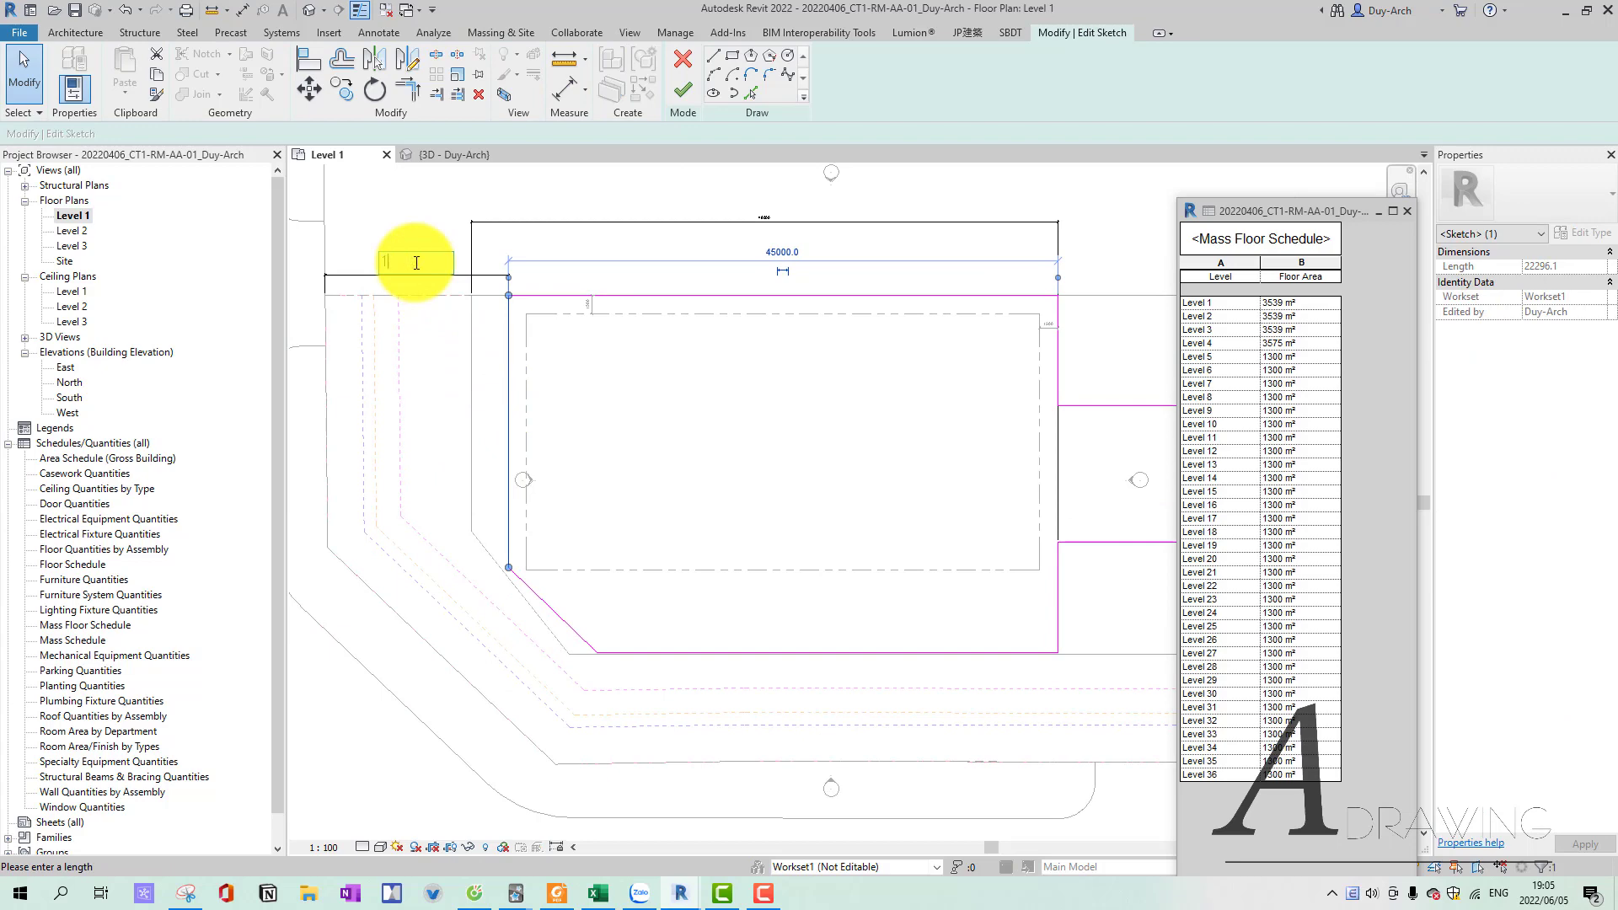
pyautogui.press('Return')
# Cancel another aligned dimension and finish the property line at 2982.798 m².
pyautogui.scroll(1, 434, 322)
pyautogui.press('d')
pyautogui.press('i')
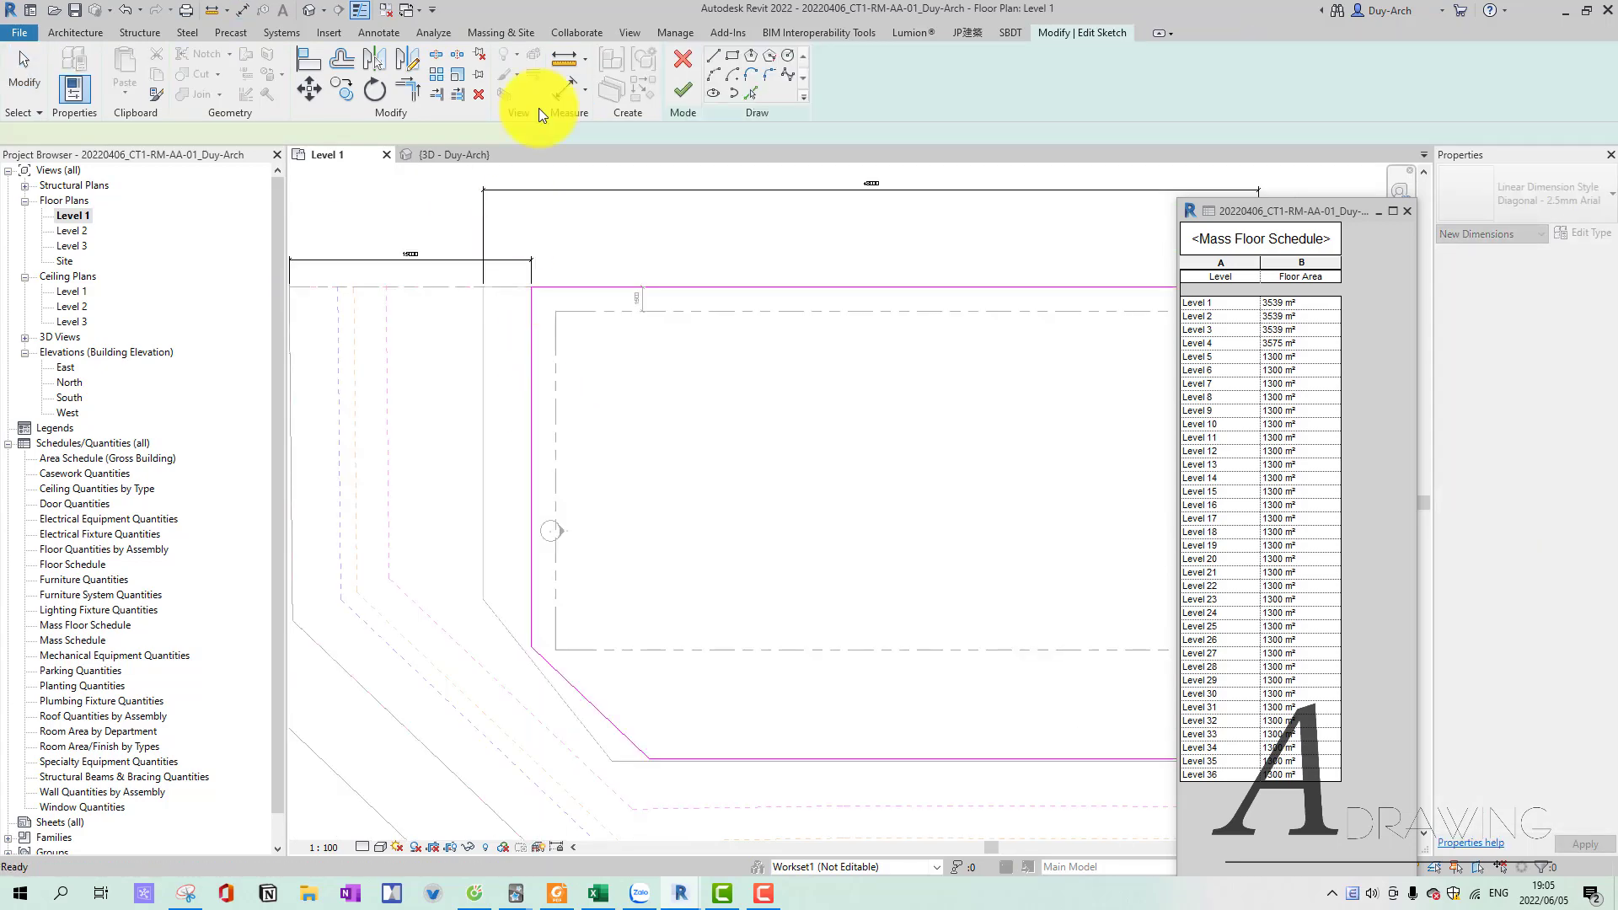
pyautogui.press('Escape')
pyautogui.press('Escape')
pyautogui.click(686, 81)
pyautogui.scroll(1, 595, 432)
pyautogui.moveTo(829, 458)
pyautogui.mouseDown(button='middle')
pyautogui.moveTo(802, 470)
pyautogui.moveTo(817, 494)
pyautogui.mouseUp(button='middle')
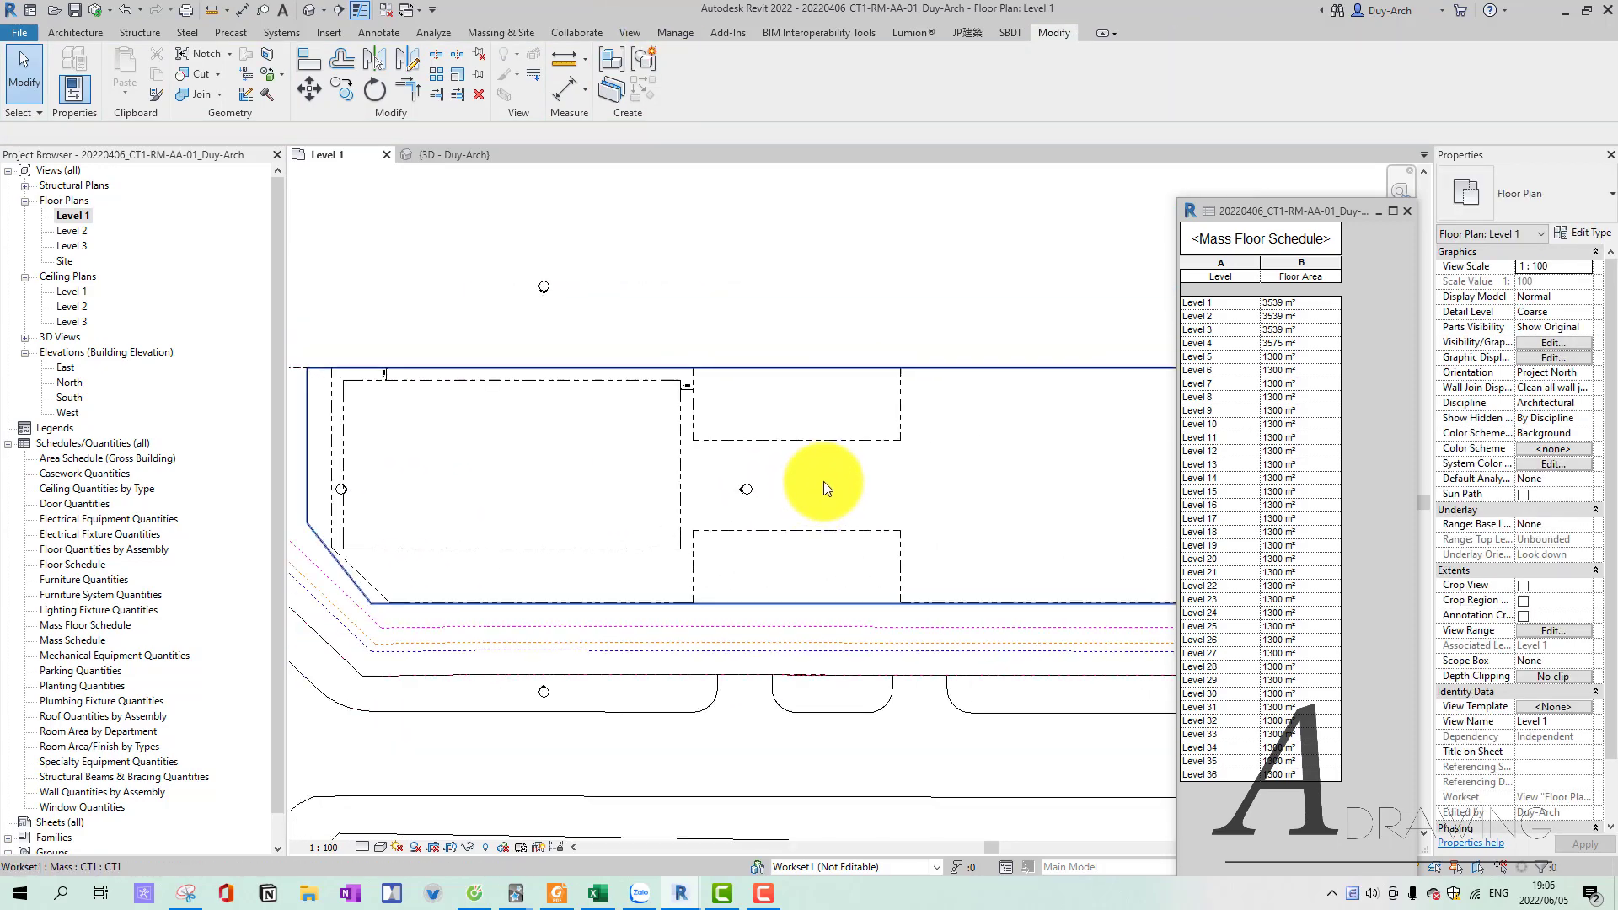
# Check the tower areas in the Excel workbook, then open the left rectangle's property line sketch.
pyautogui.click(600, 895)
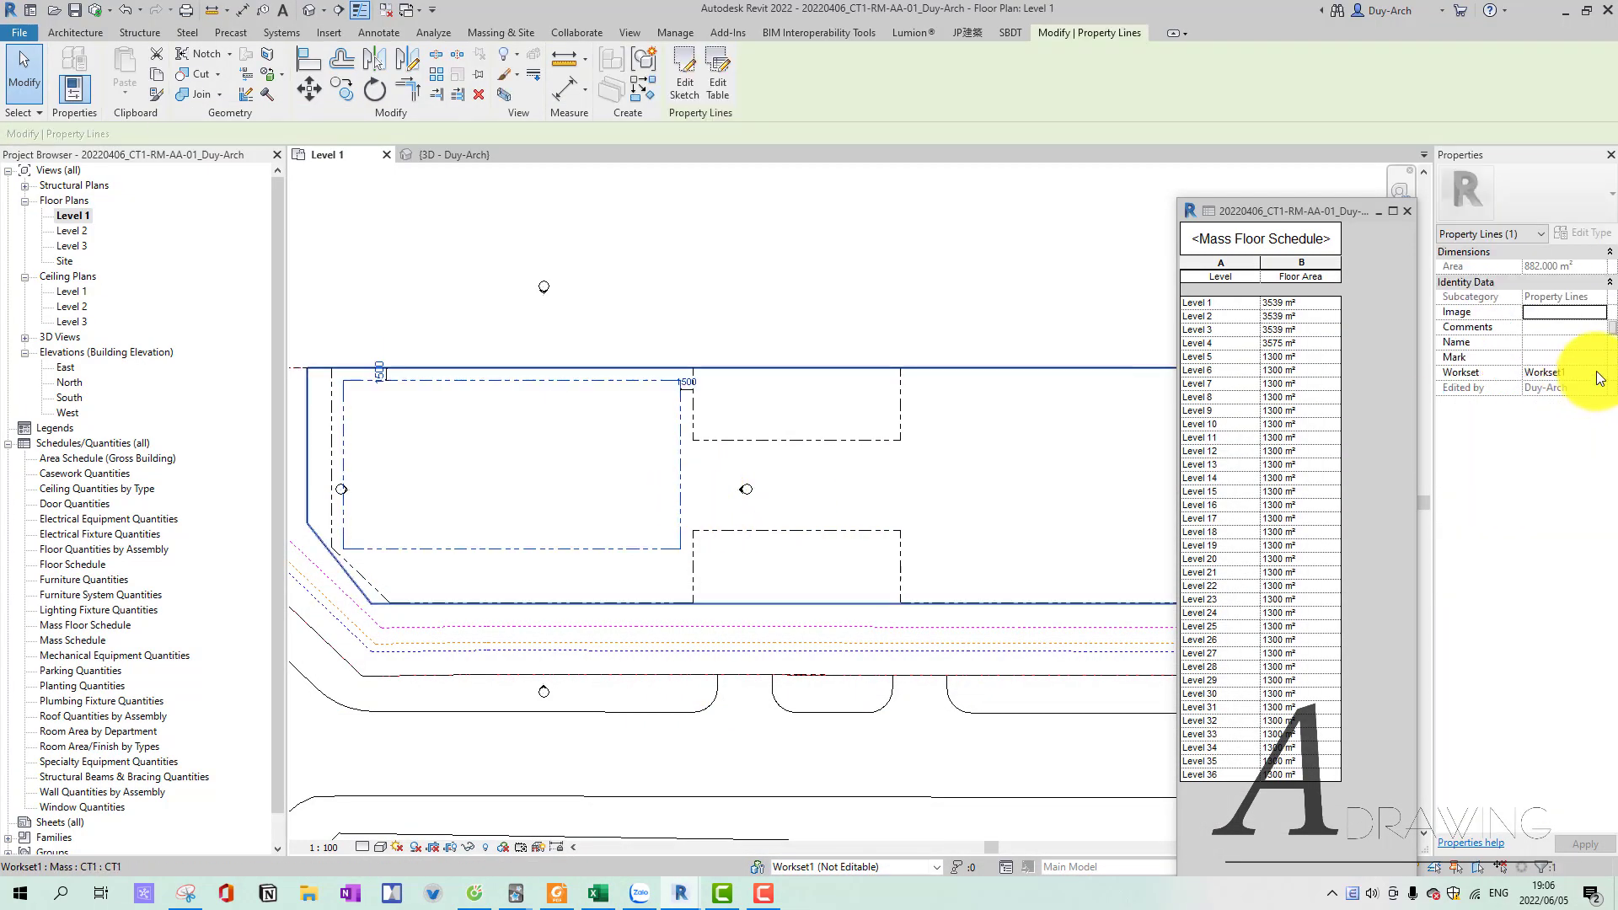
pyautogui.click(600, 893)
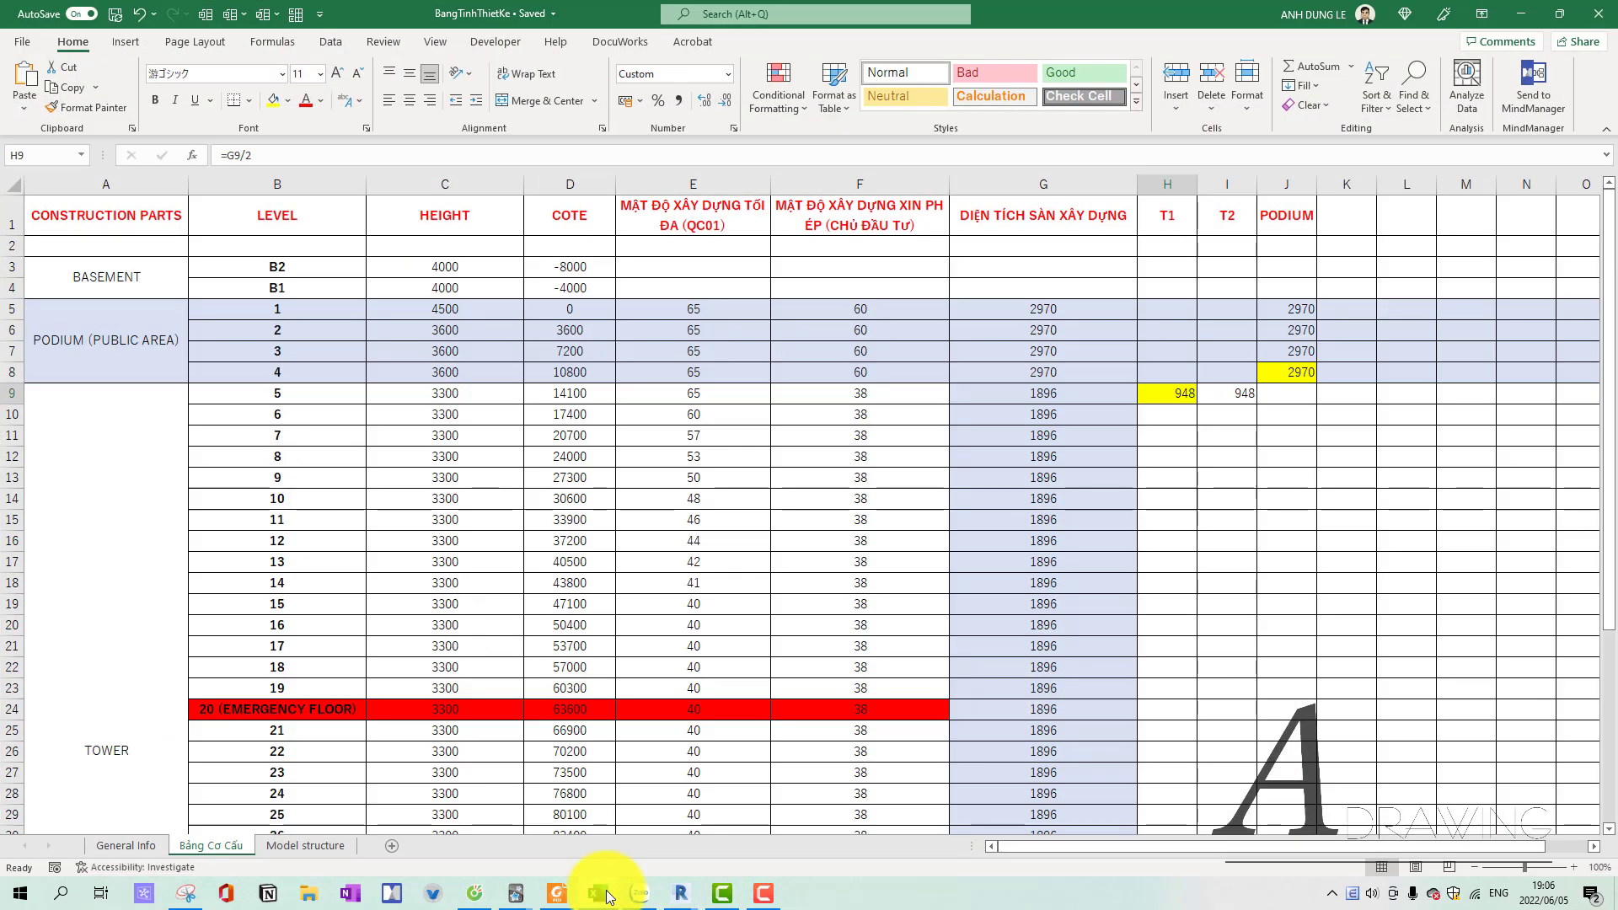
pyautogui.scroll(3, 674, 510)
pyautogui.click(711, 519)
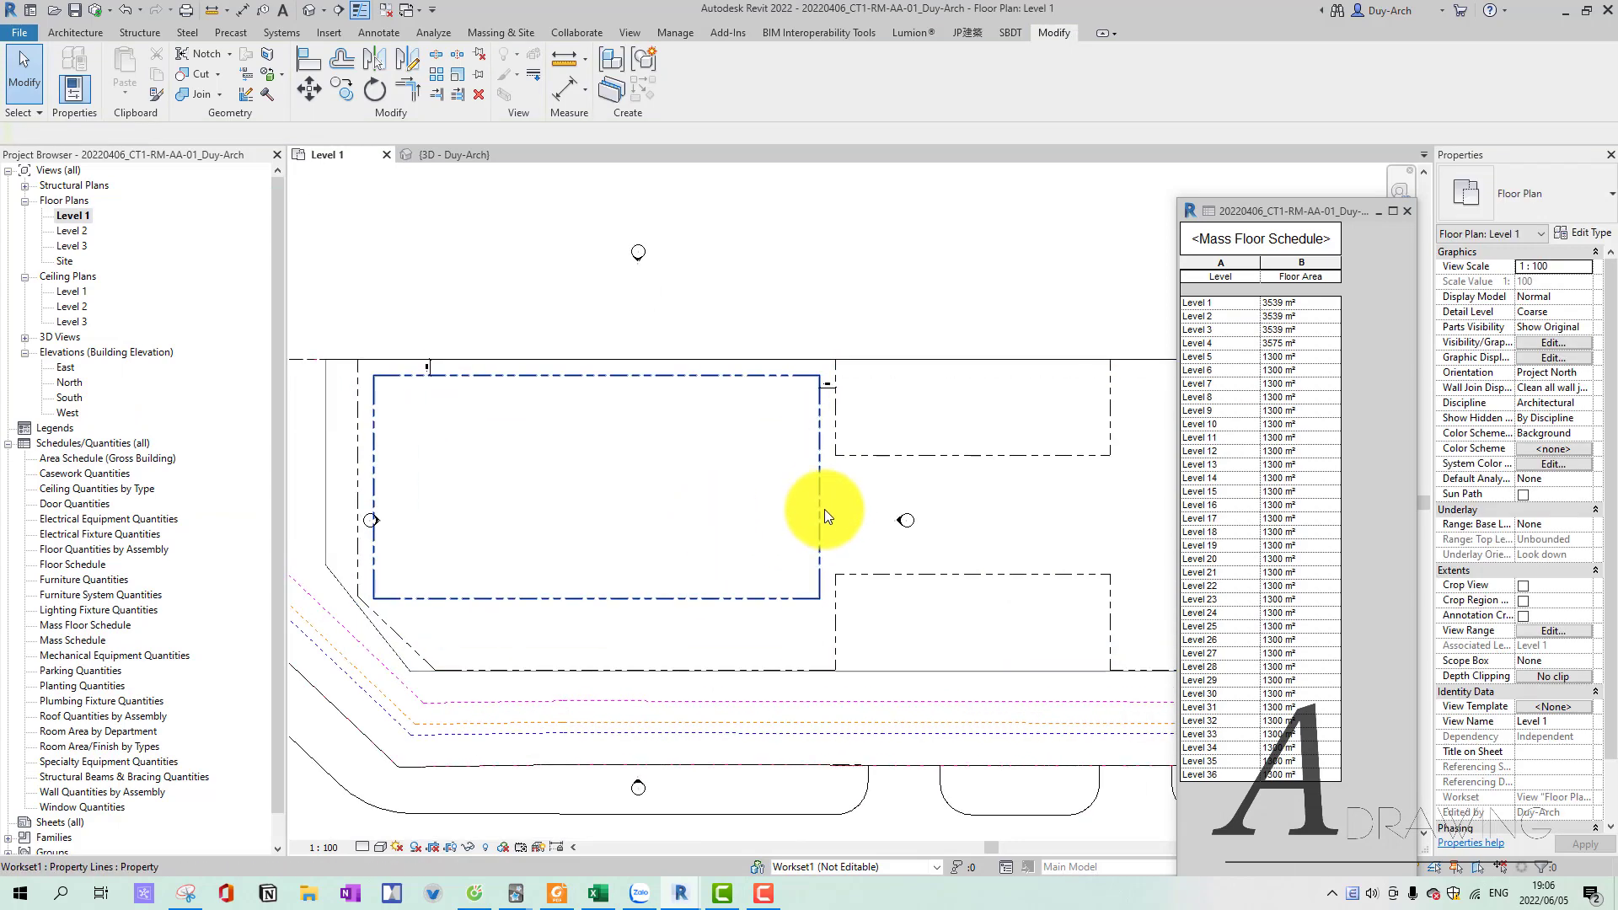
pyautogui.doubleClick(824, 509)
# Keep the left rectangle's width at 42000 and finish the property line sketch (882.000 m²).
pyautogui.click(838, 493)
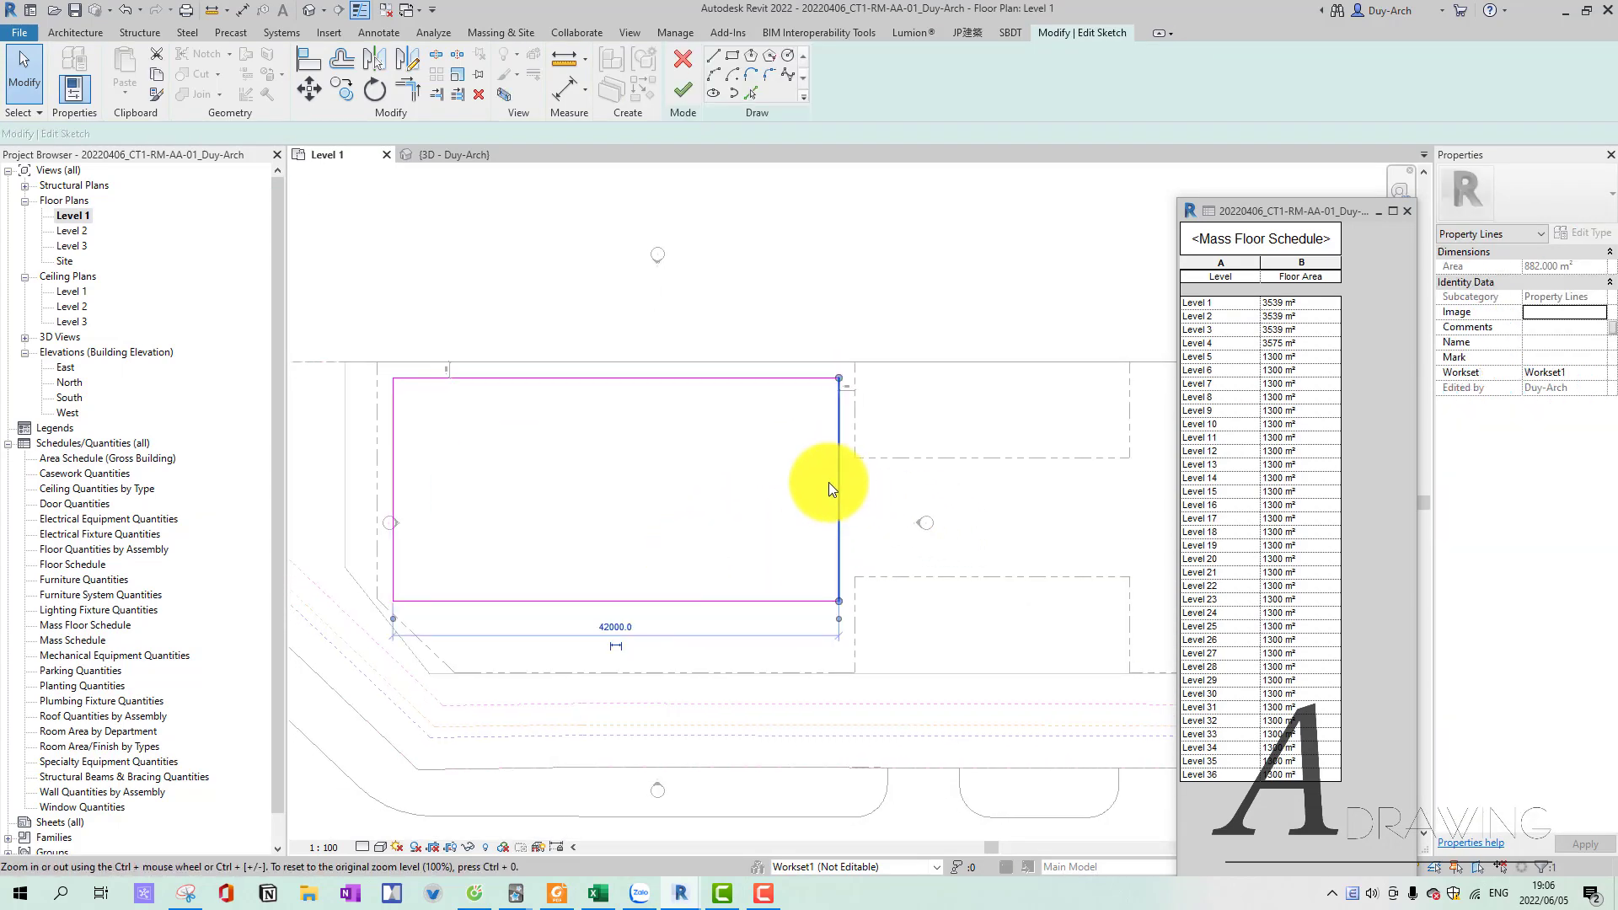
pyautogui.click(629, 629)
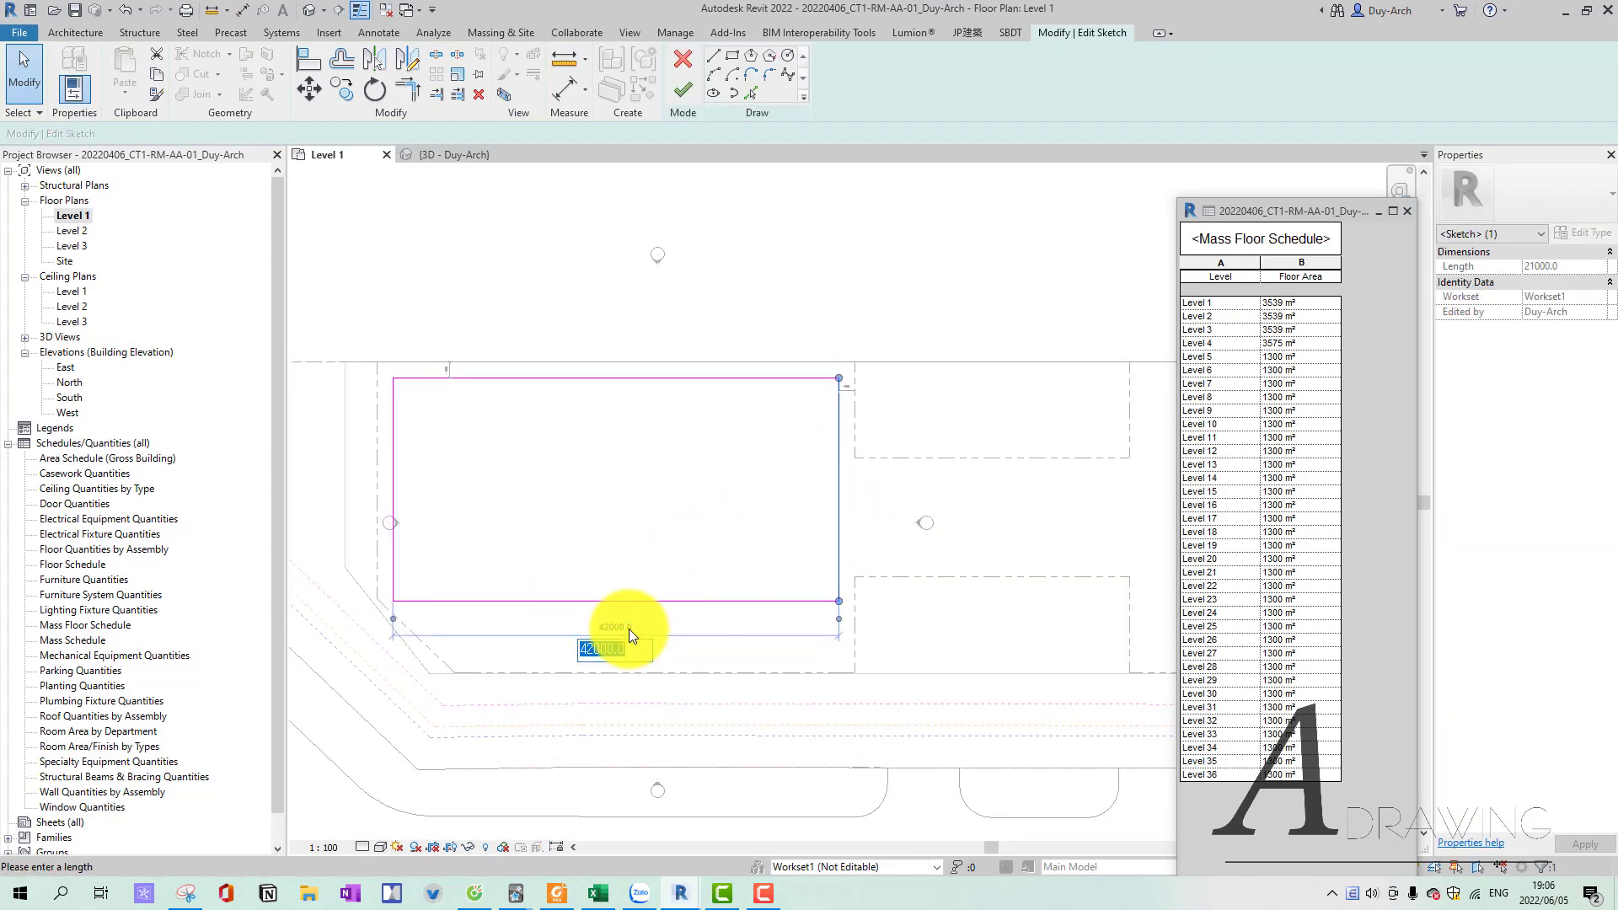
pyautogui.press('Escape')
pyautogui.scroll(-1, 556, 581)
pyautogui.scroll(-1, 479, 564)
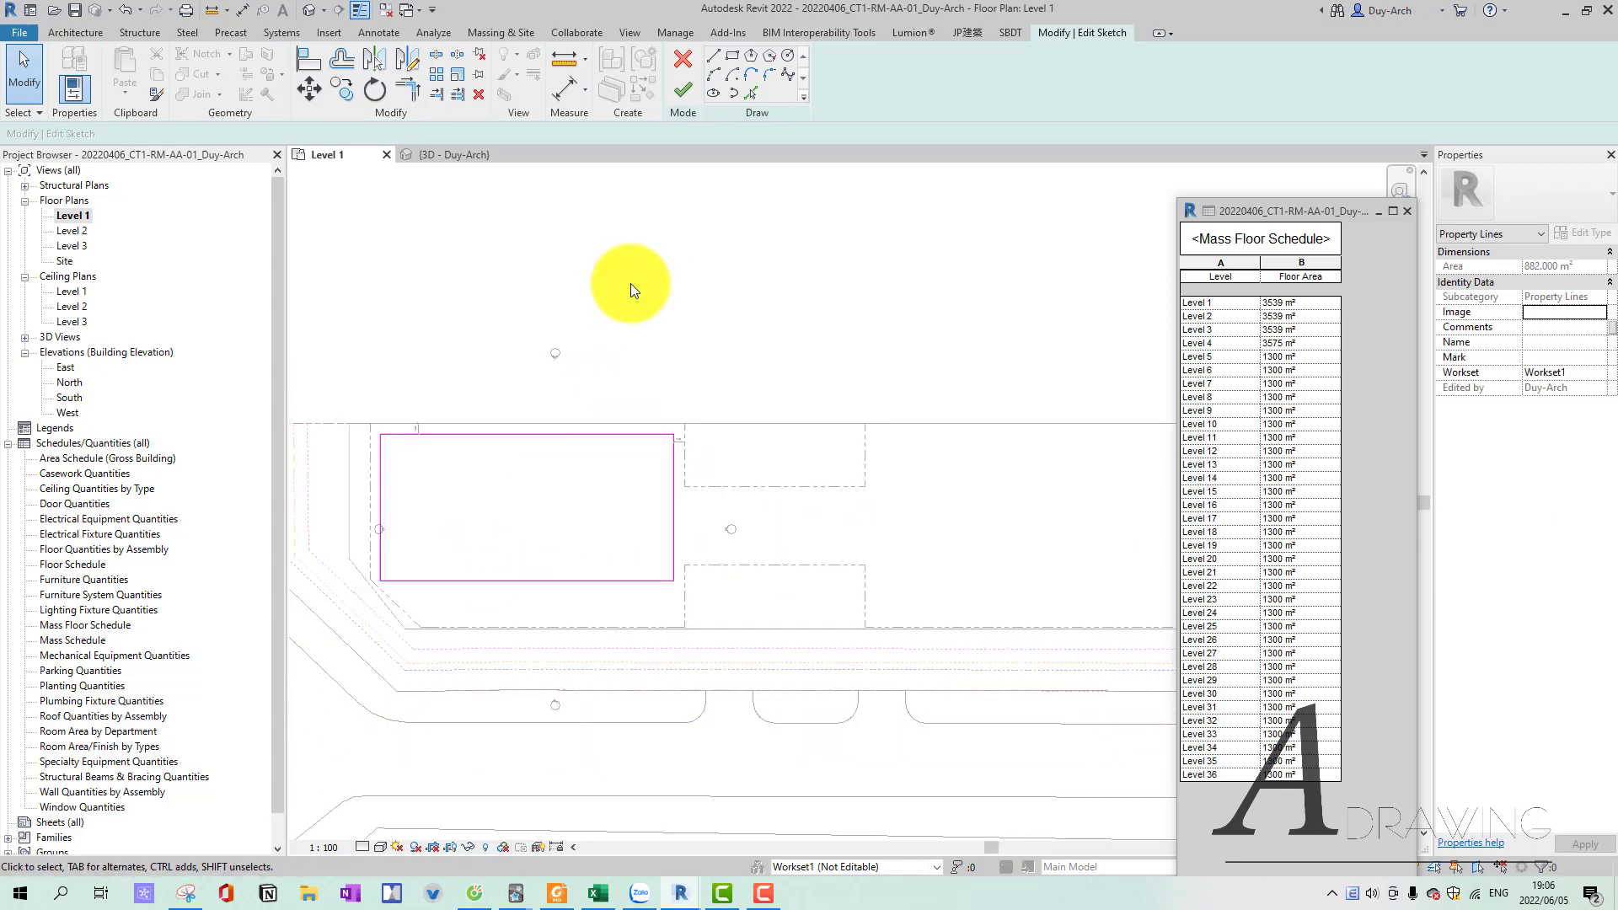
pyautogui.click(690, 91)
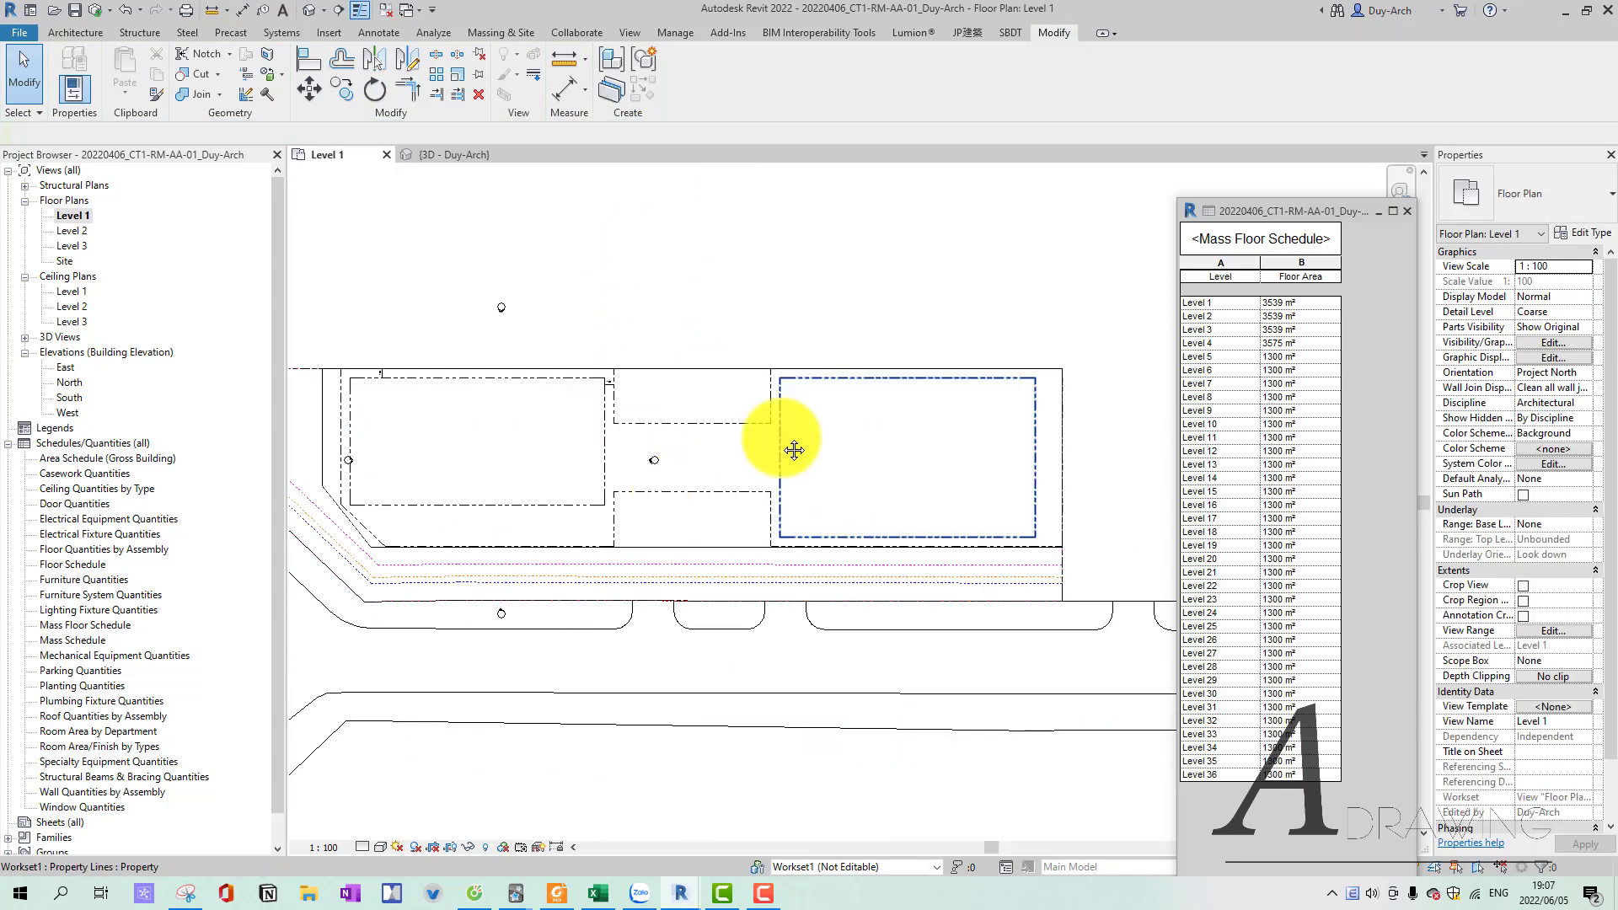
# Select the right 1101.383 m² property line and enter its Edit Sketch mode.
pyautogui.scroll(1, 1045, 467)
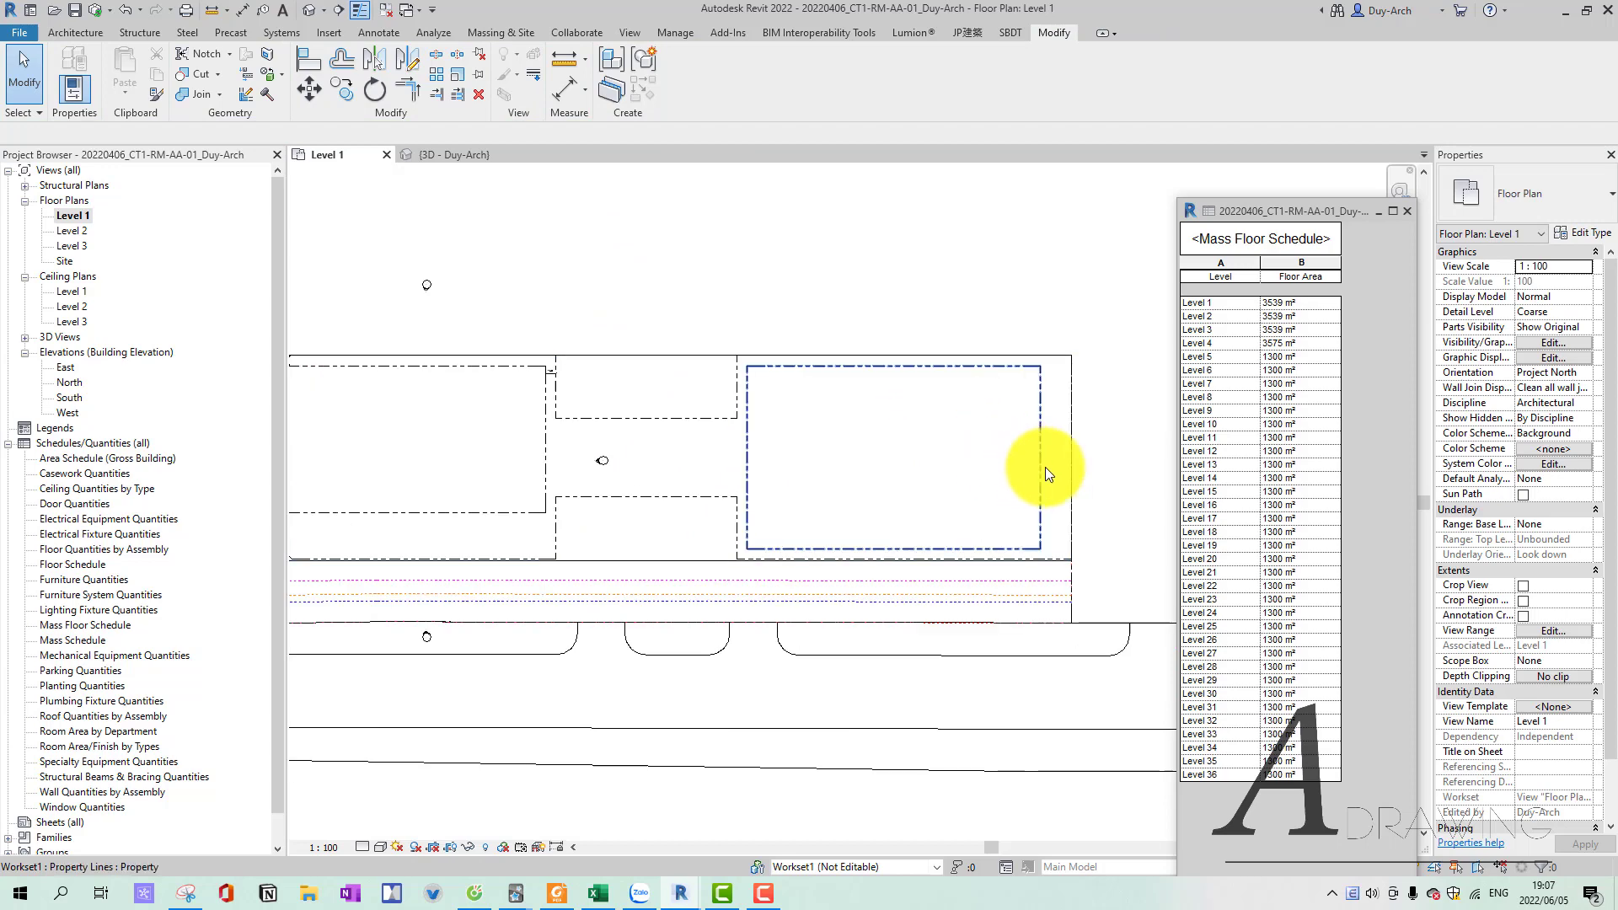
pyautogui.scroll(-2, 1045, 467)
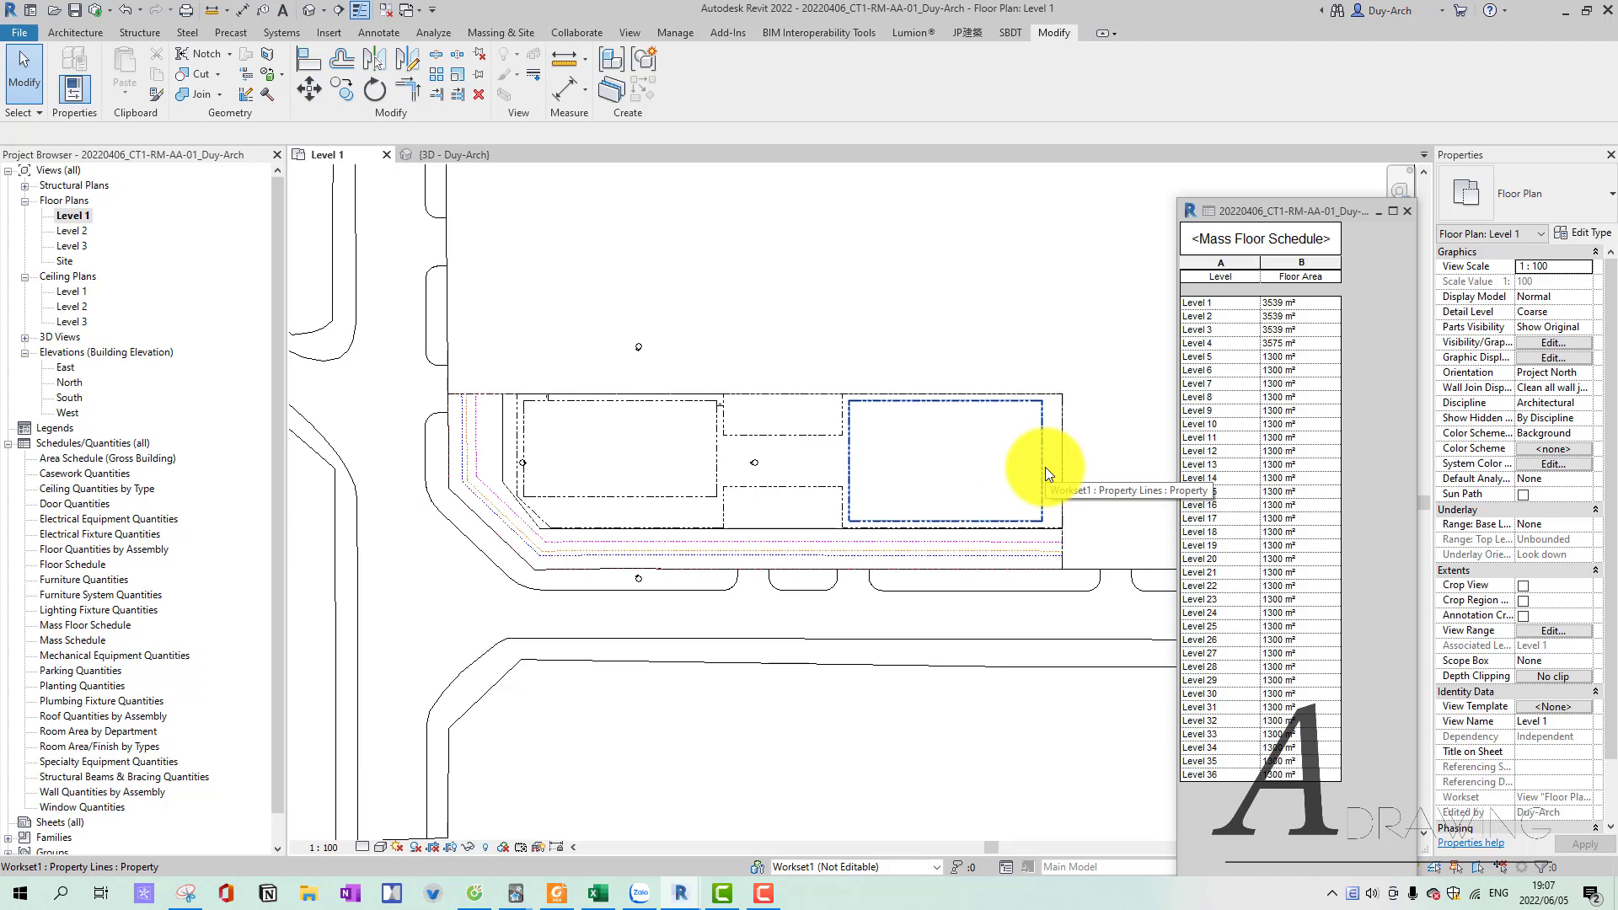
pyautogui.click(872, 463)
pyautogui.scroll(2, 953, 448)
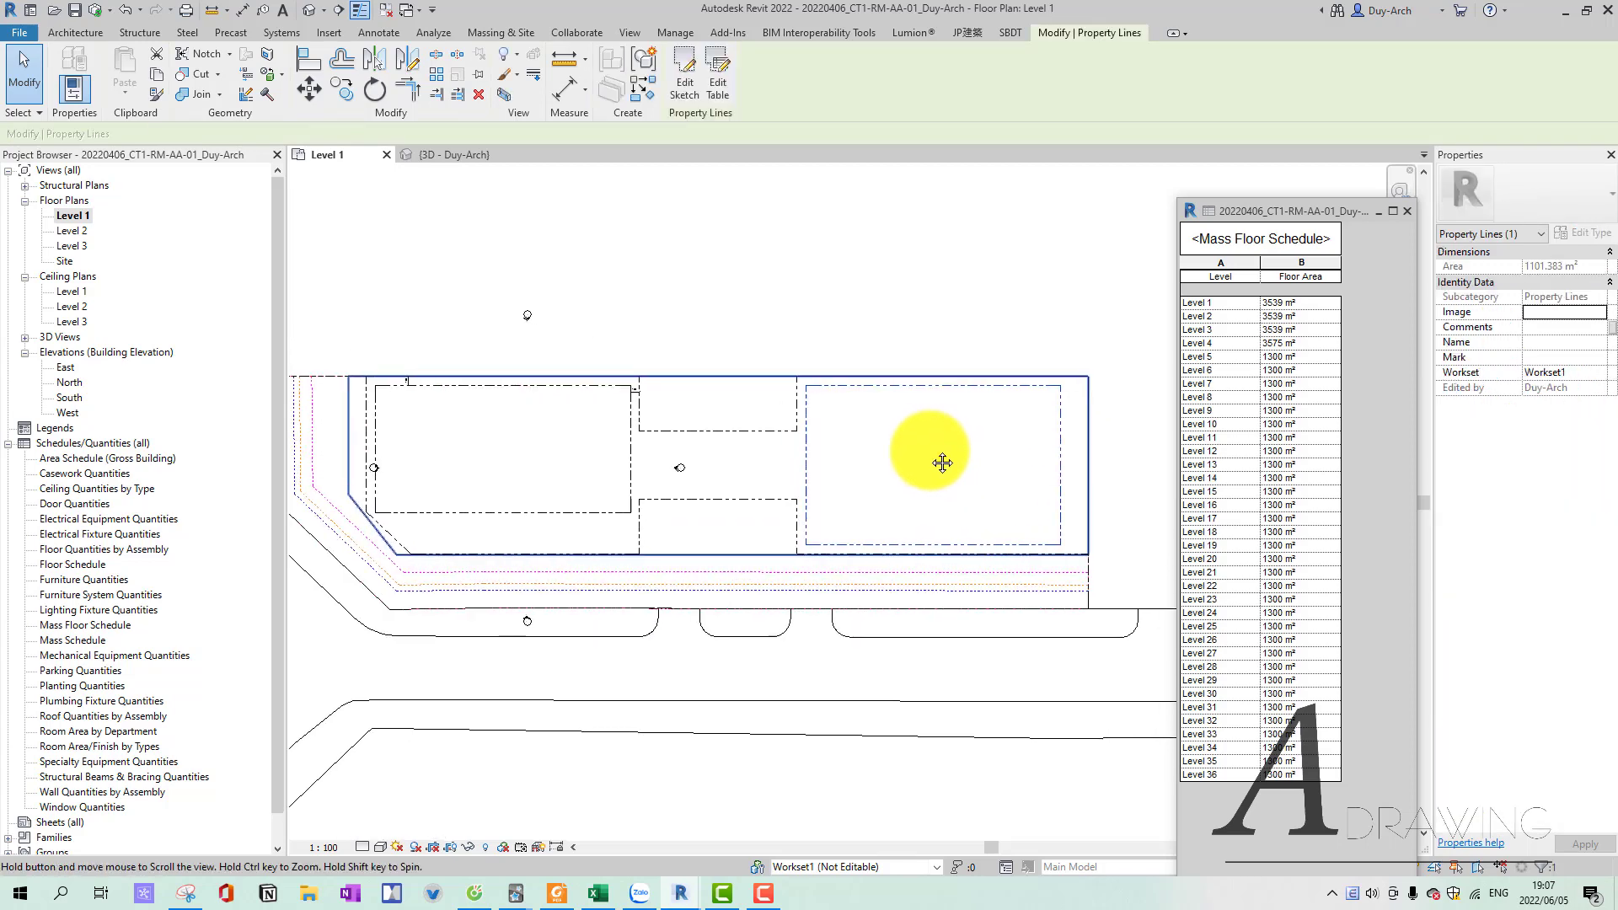
pyautogui.doubleClick(1058, 418)
pyautogui.scroll(1, 1087, 438)
# Set the right sketch edge's offset dimension to 2000.
pyautogui.press('d')
pyautogui.press('i')
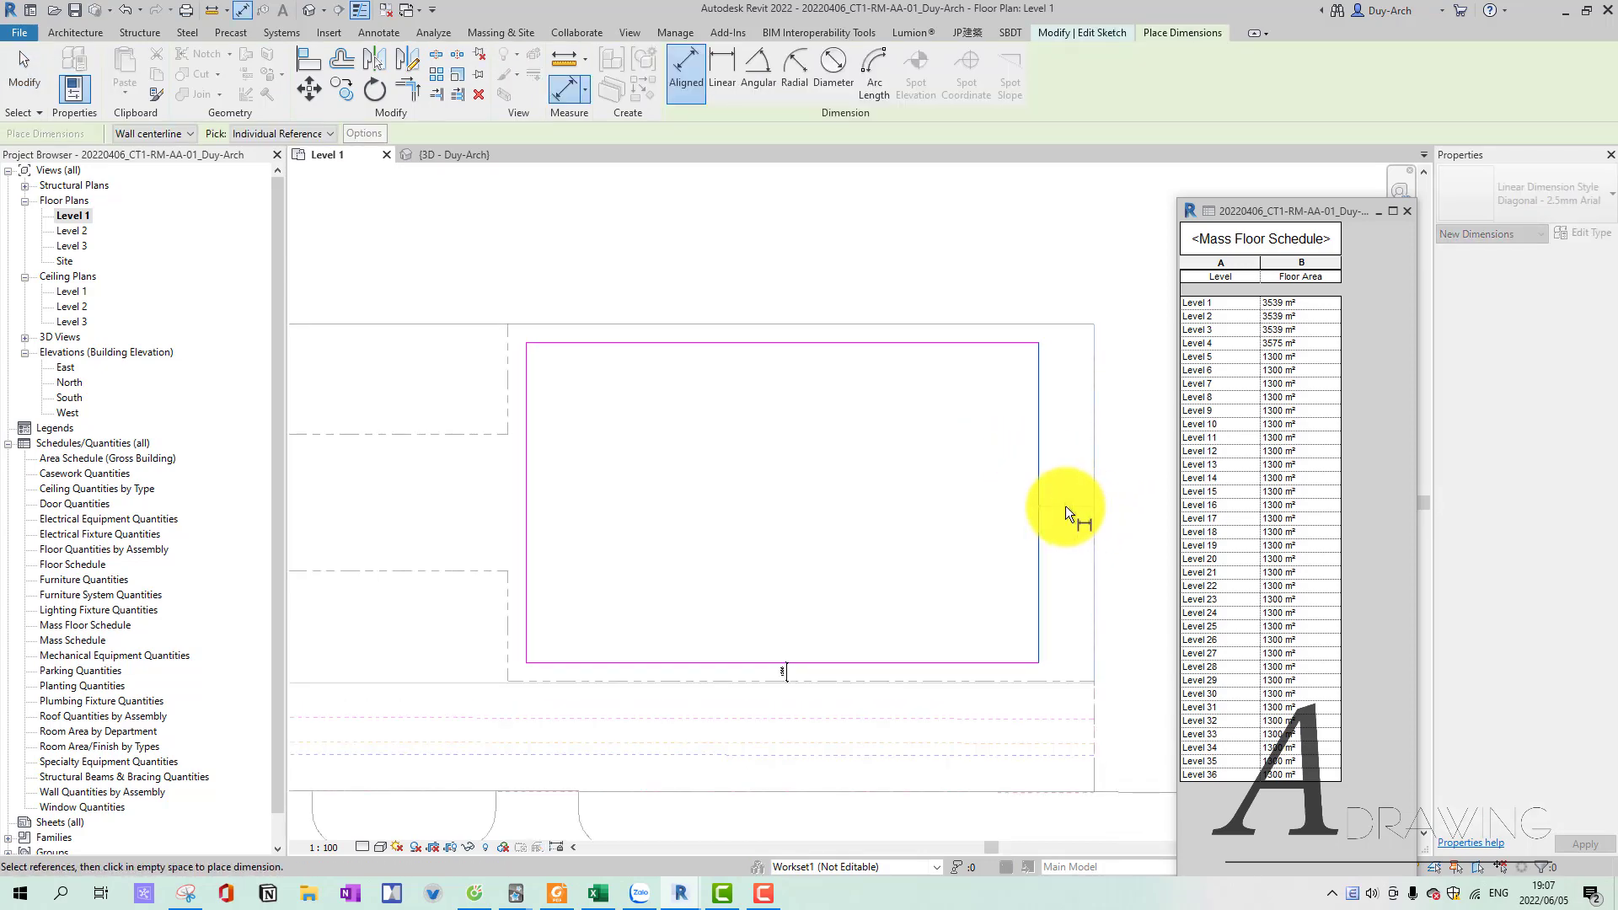
pyautogui.scroll(1, 1065, 505)
pyautogui.press('Escape')
pyautogui.click(1041, 524)
pyautogui.click(1070, 493)
pyautogui.write('2000')
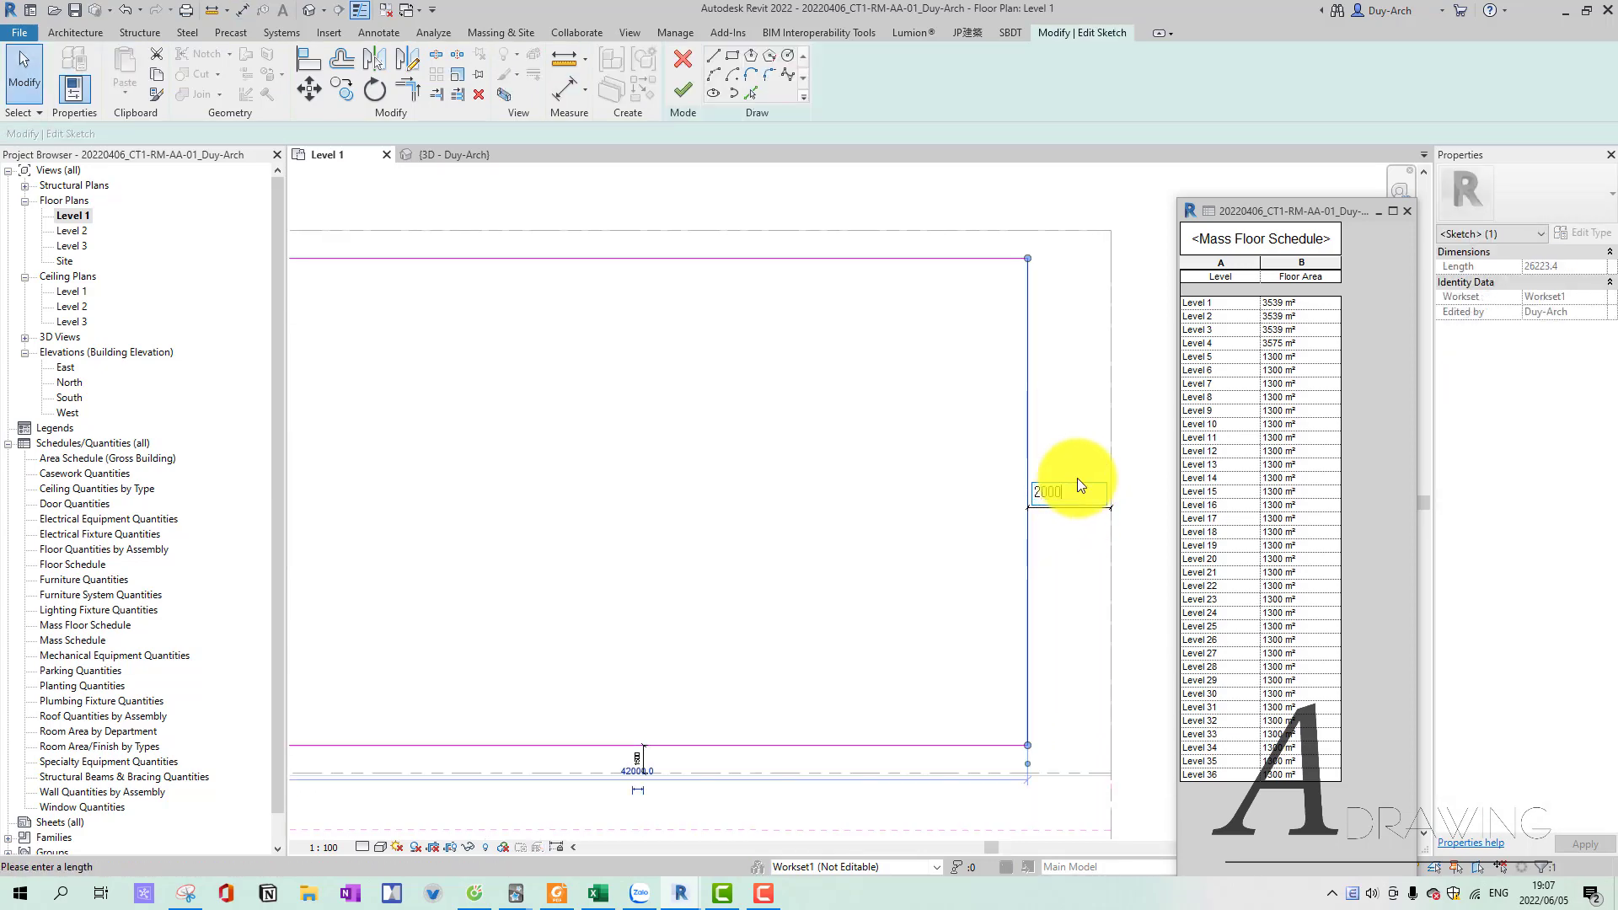
pyautogui.press('Return')
pyautogui.scroll(-2, 969, 429)
pyautogui.scroll(1, 817, 379)
# Revise the top sketch edge's 1500 offset dimension.
pyautogui.click(863, 342)
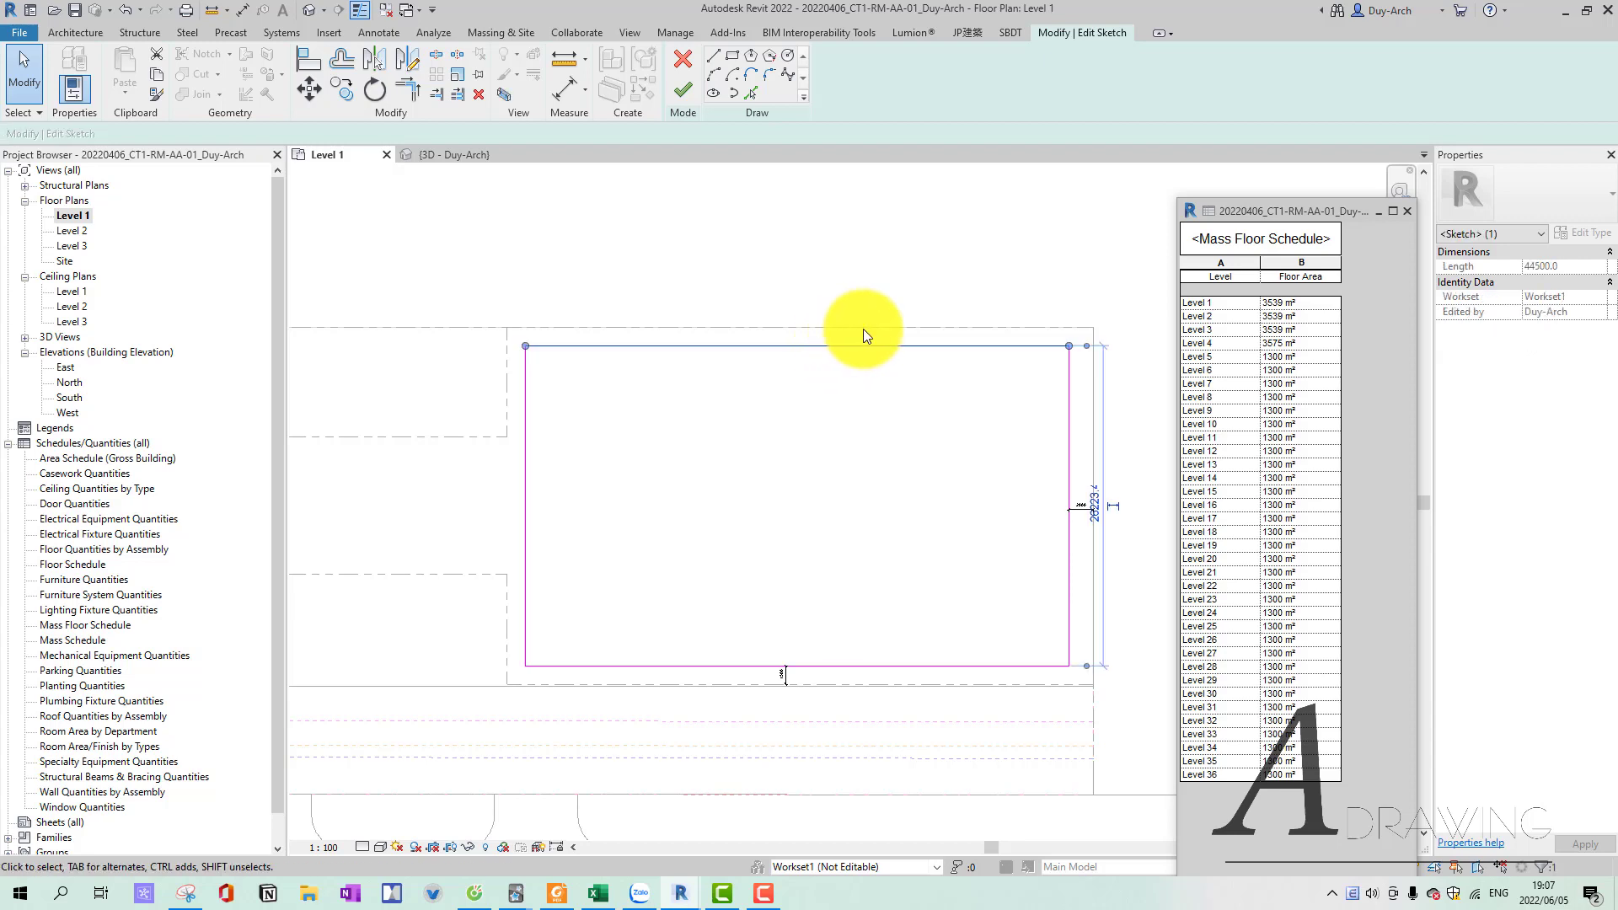
pyautogui.press('d')
pyautogui.press('i')
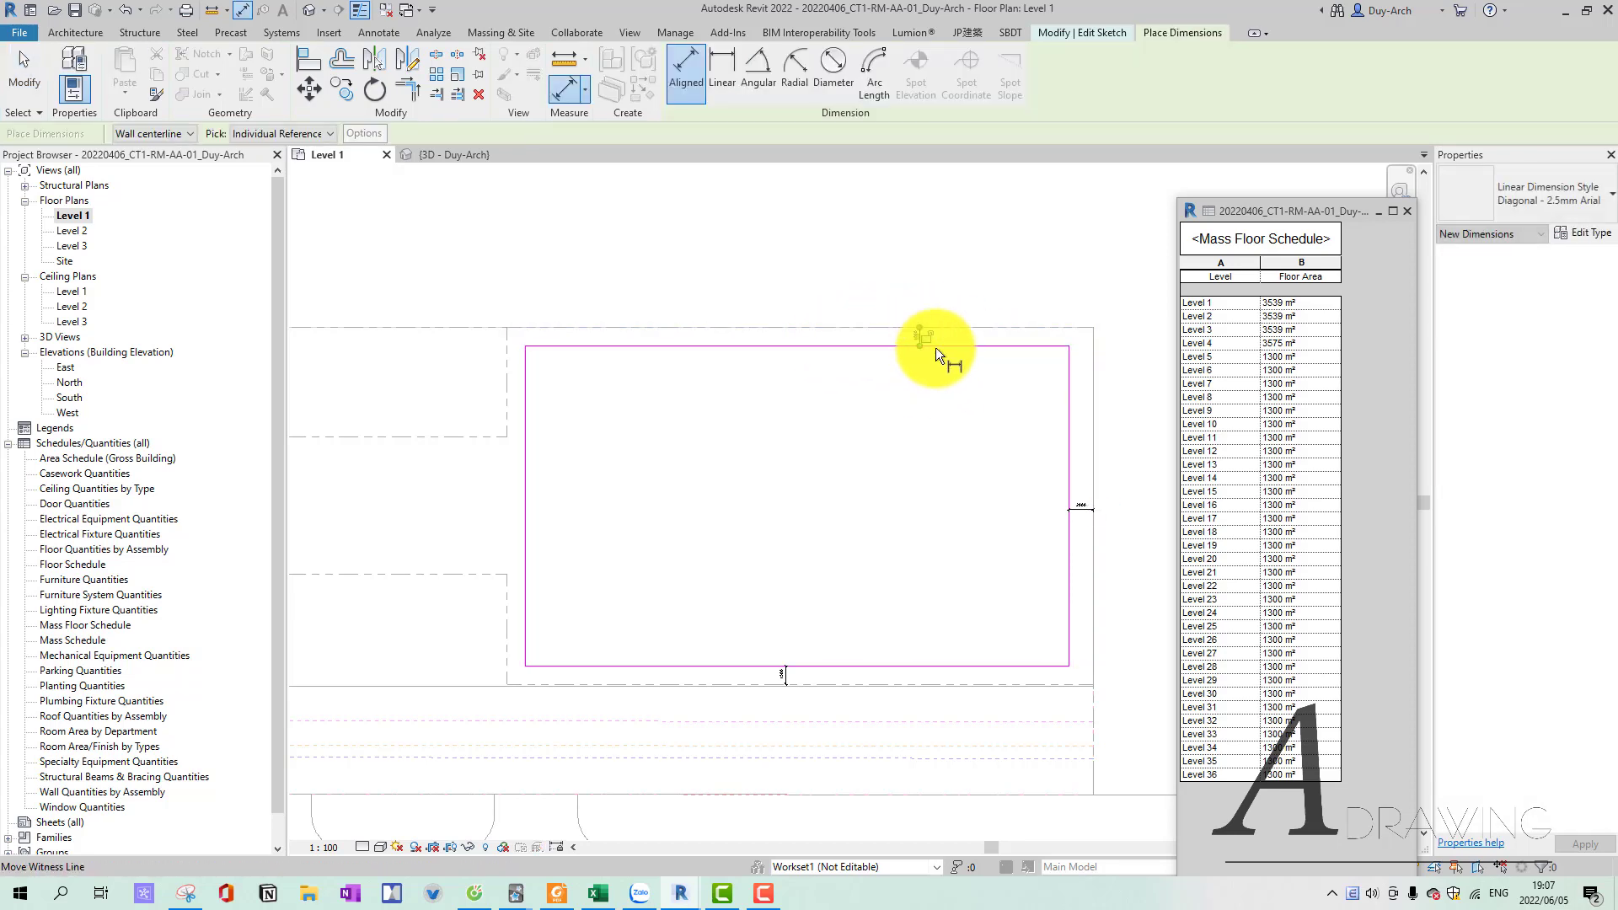
pyautogui.press('Escape')
pyautogui.click(927, 344)
pyautogui.press('Return')
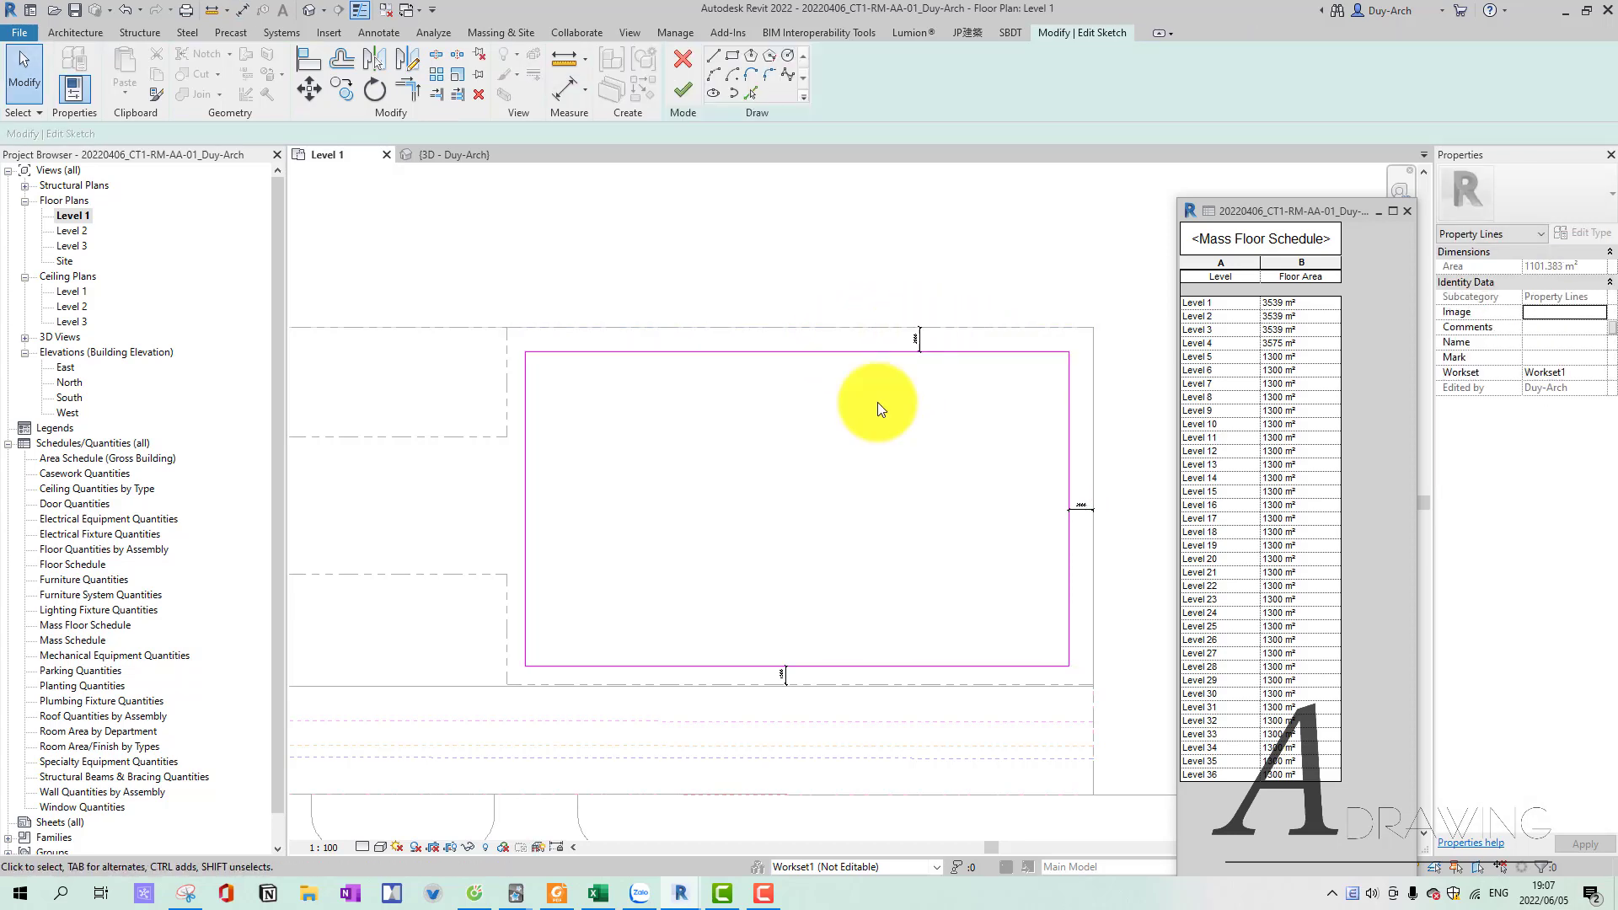
pyautogui.scroll(2, 866, 675)
pyautogui.scroll(2, 881, 667)
# Apply 200 offsets to the bottom and left edges and finish the sketch at 1109.829 m².
pyautogui.press('d')
pyautogui.press('i')
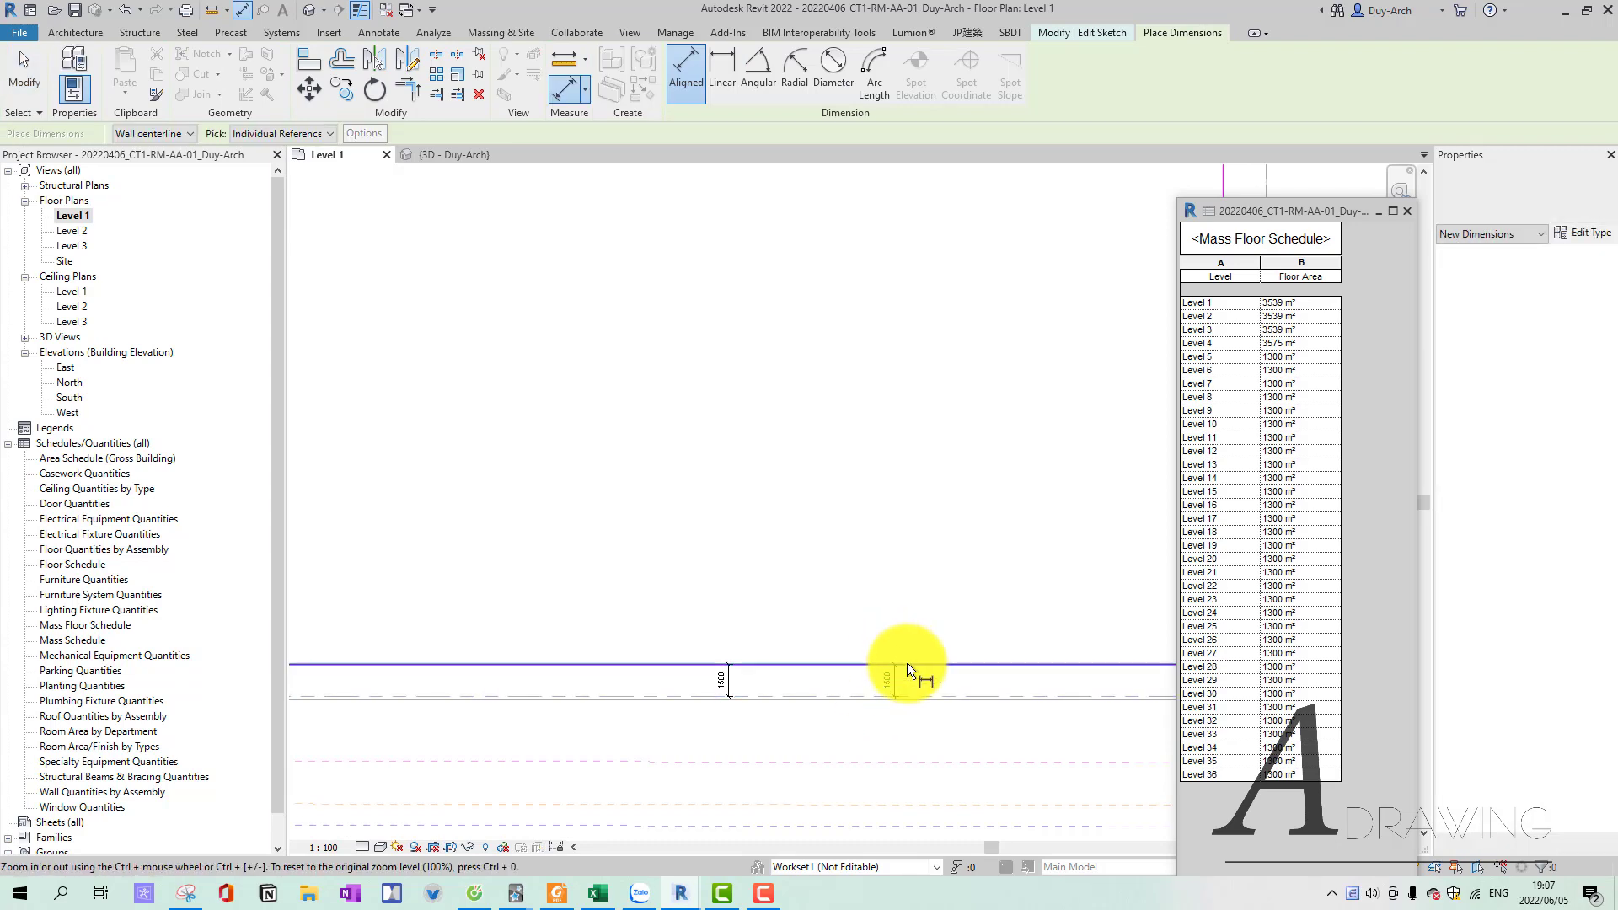
pyautogui.press('Escape')
pyautogui.click(897, 672)
pyautogui.press('Return')
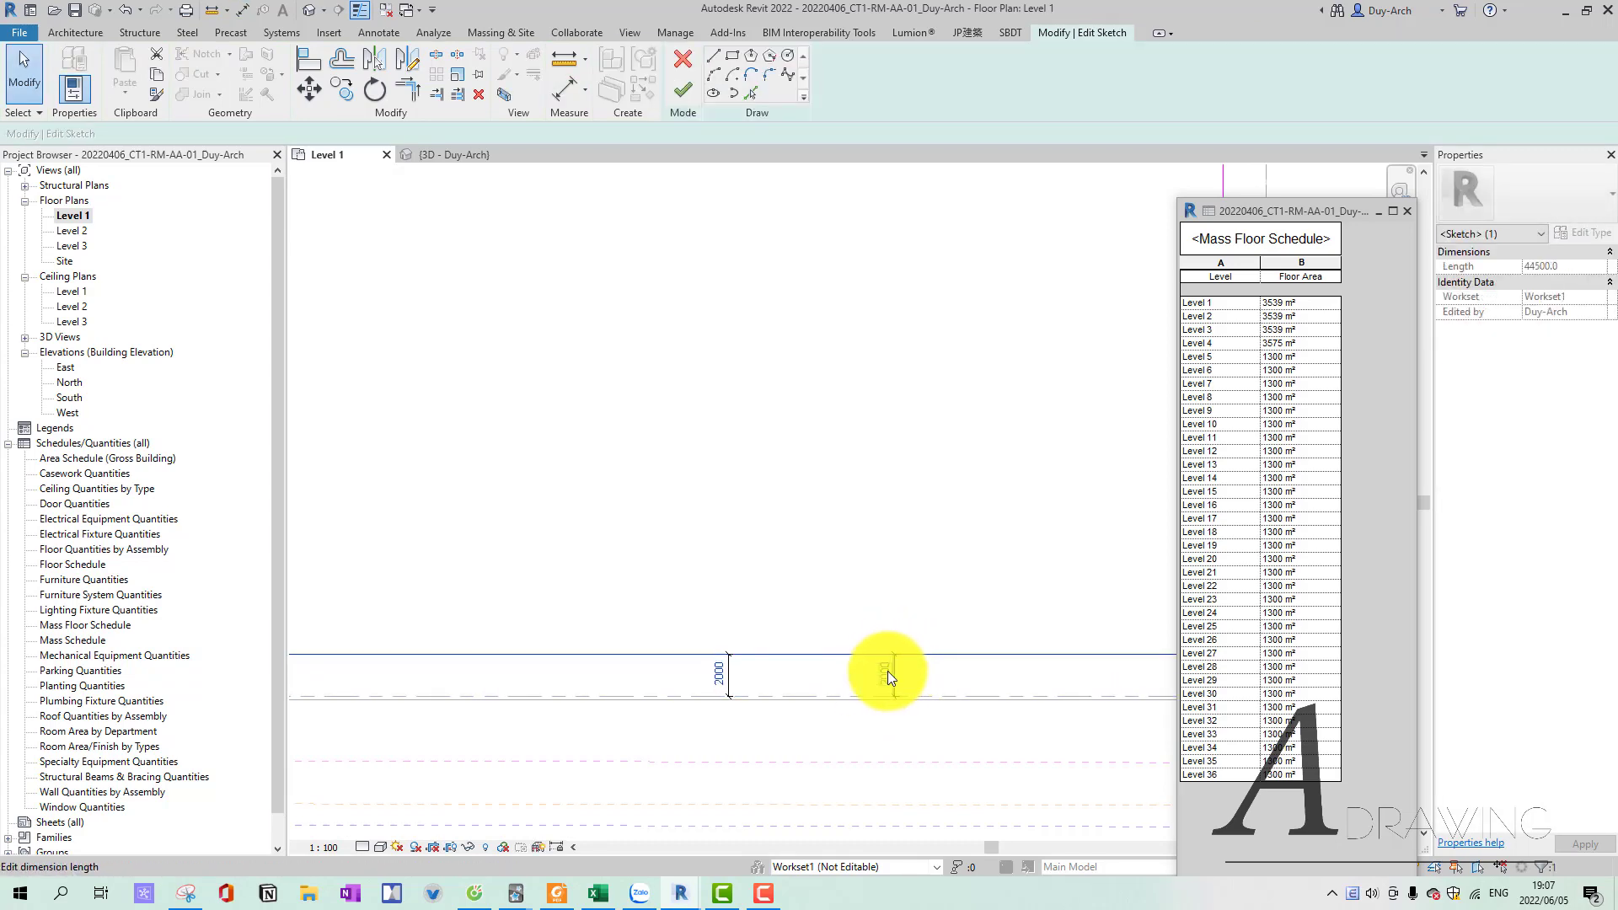
pyautogui.scroll(-3, 888, 670)
pyautogui.scroll(-1, 873, 620)
pyautogui.scroll(1, 776, 580)
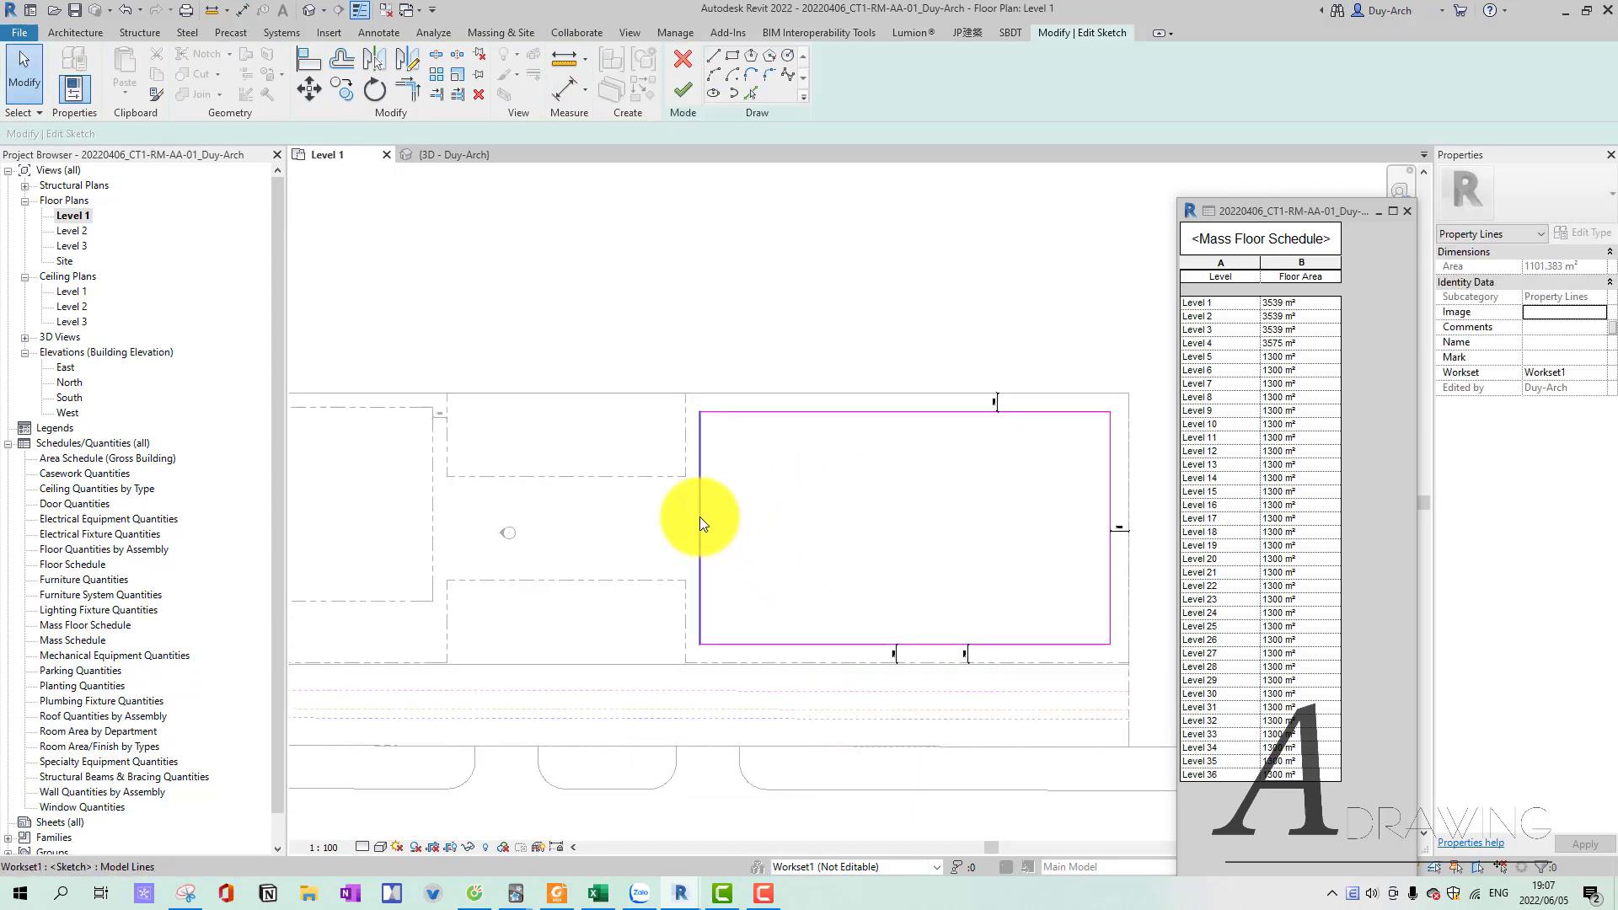
pyautogui.click(699, 452)
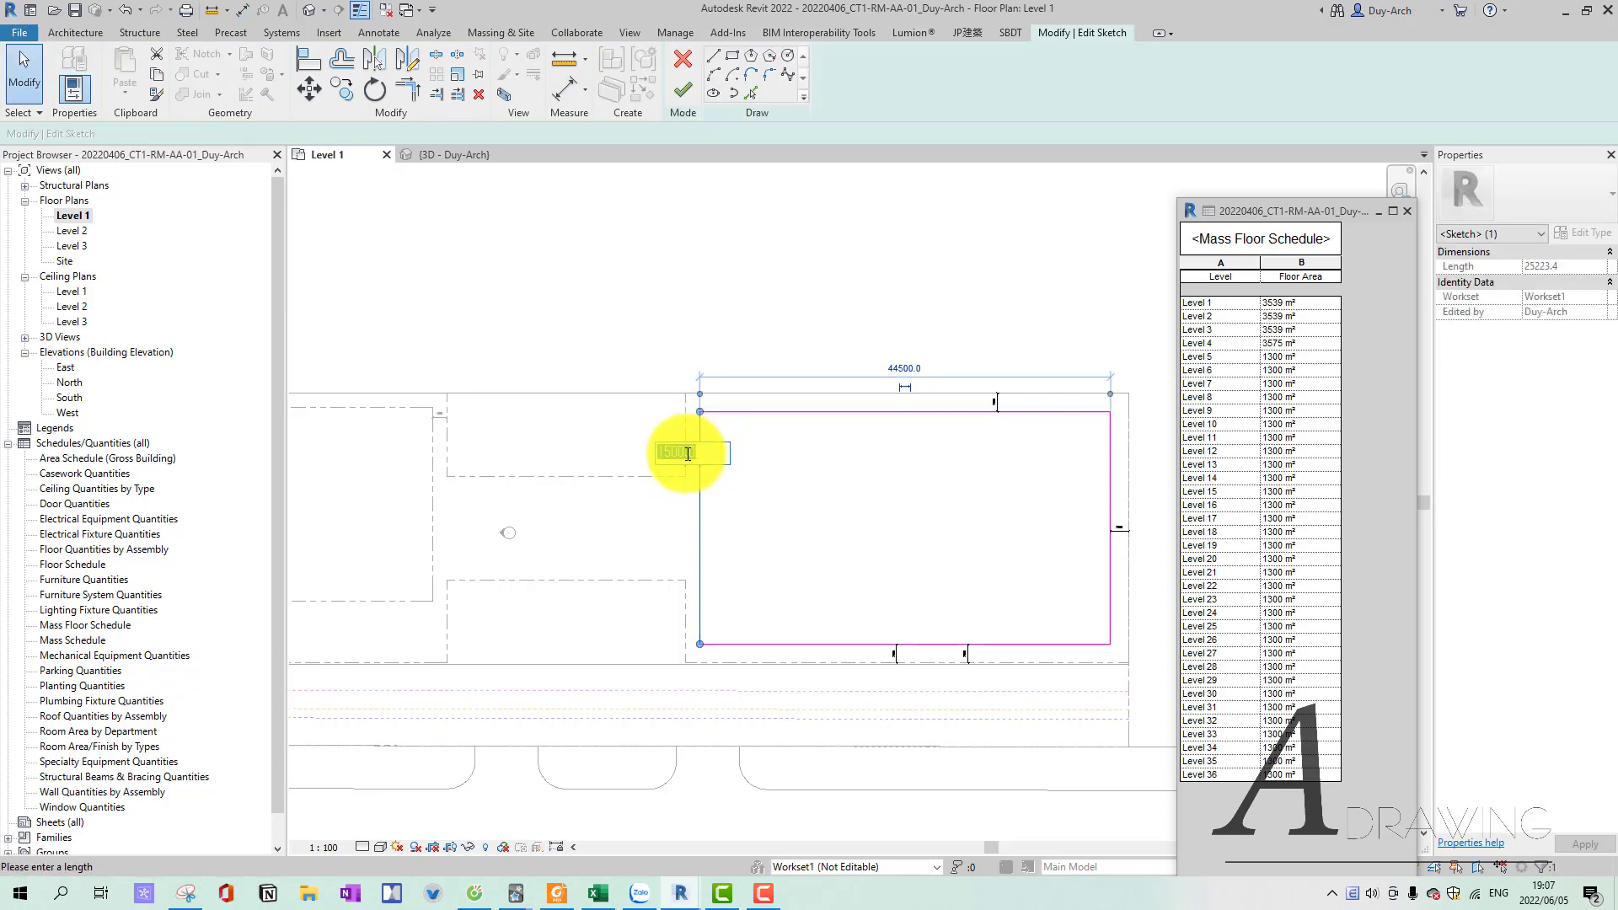
pyautogui.press('Return')
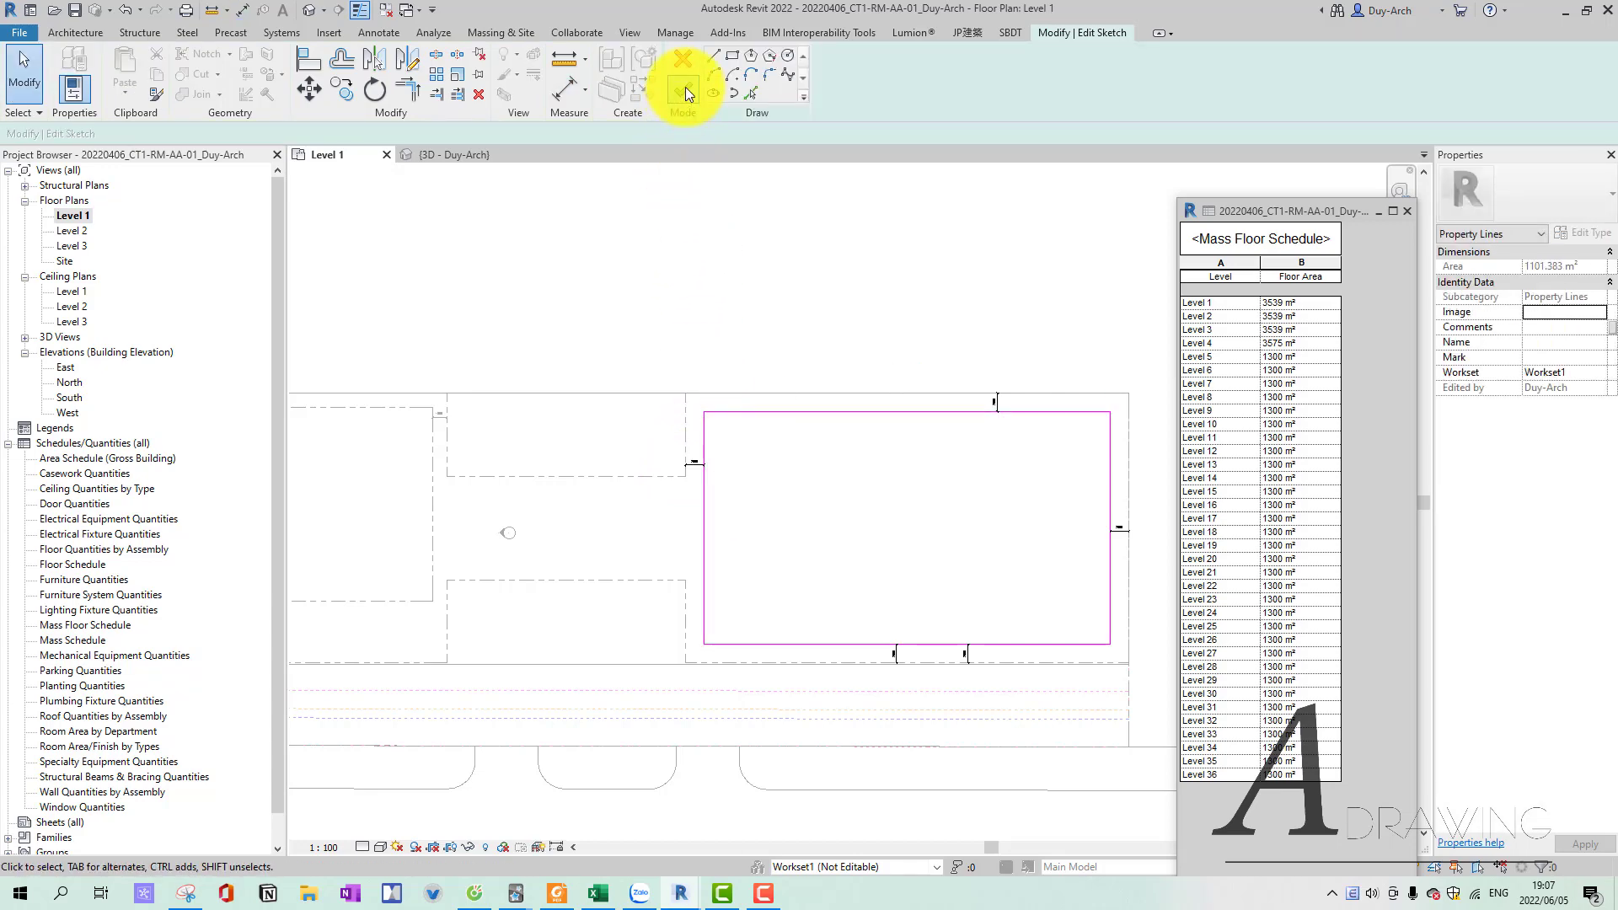
pyautogui.click(685, 87)
pyautogui.click(801, 411)
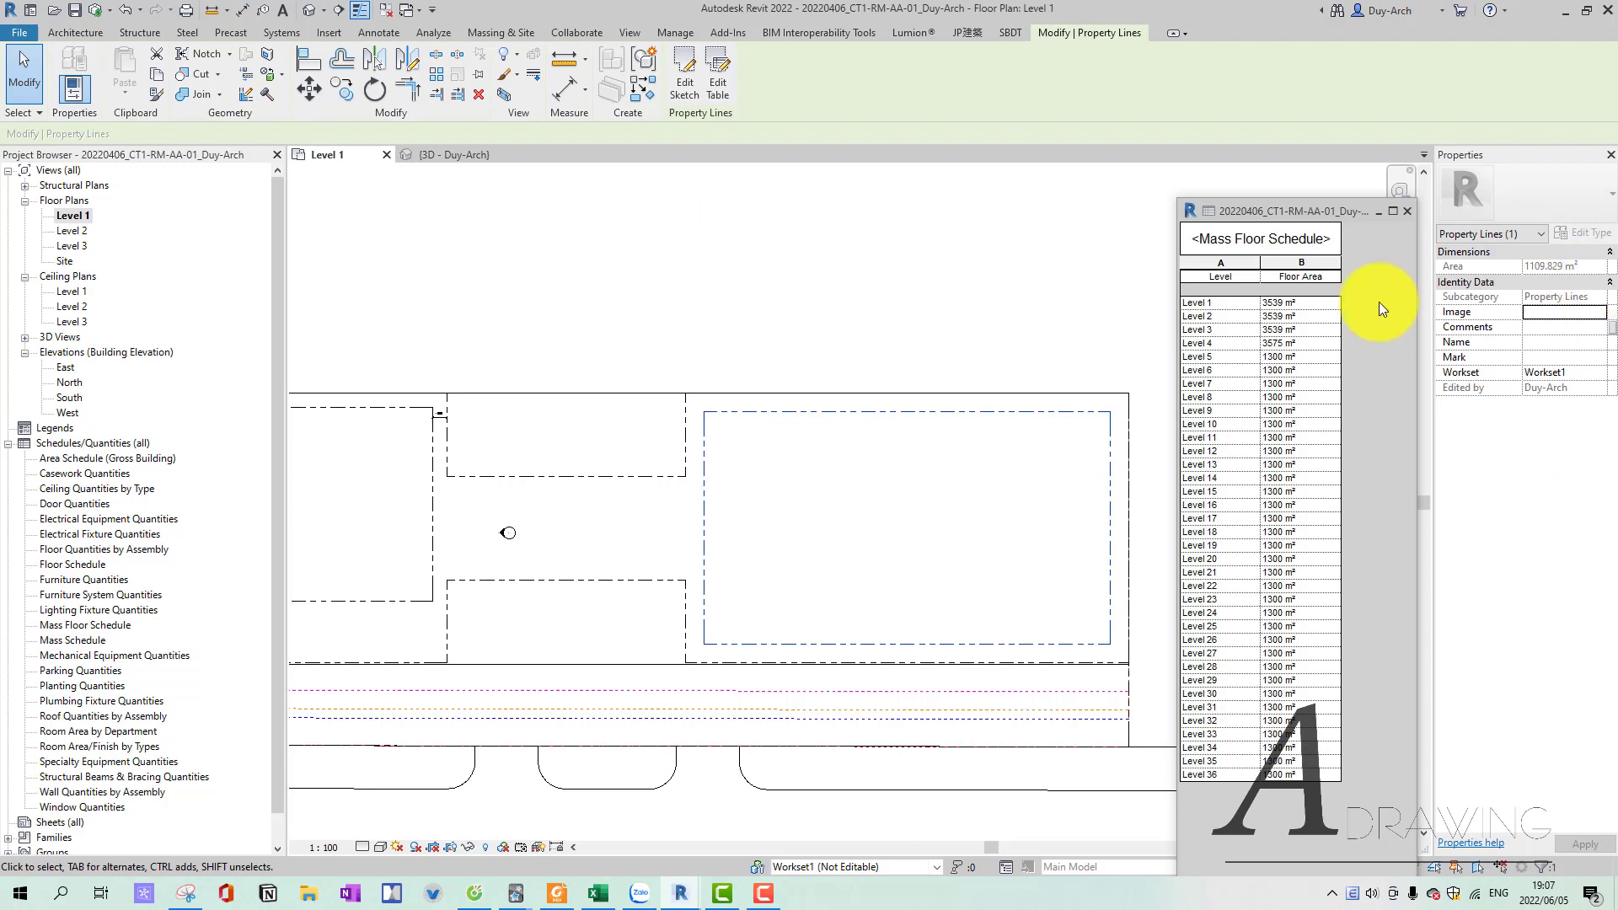
# Move the left sketch edge, revise the 41000 width and 4200 offset, and finish the sketch.
pyautogui.doubleClick(799, 411)
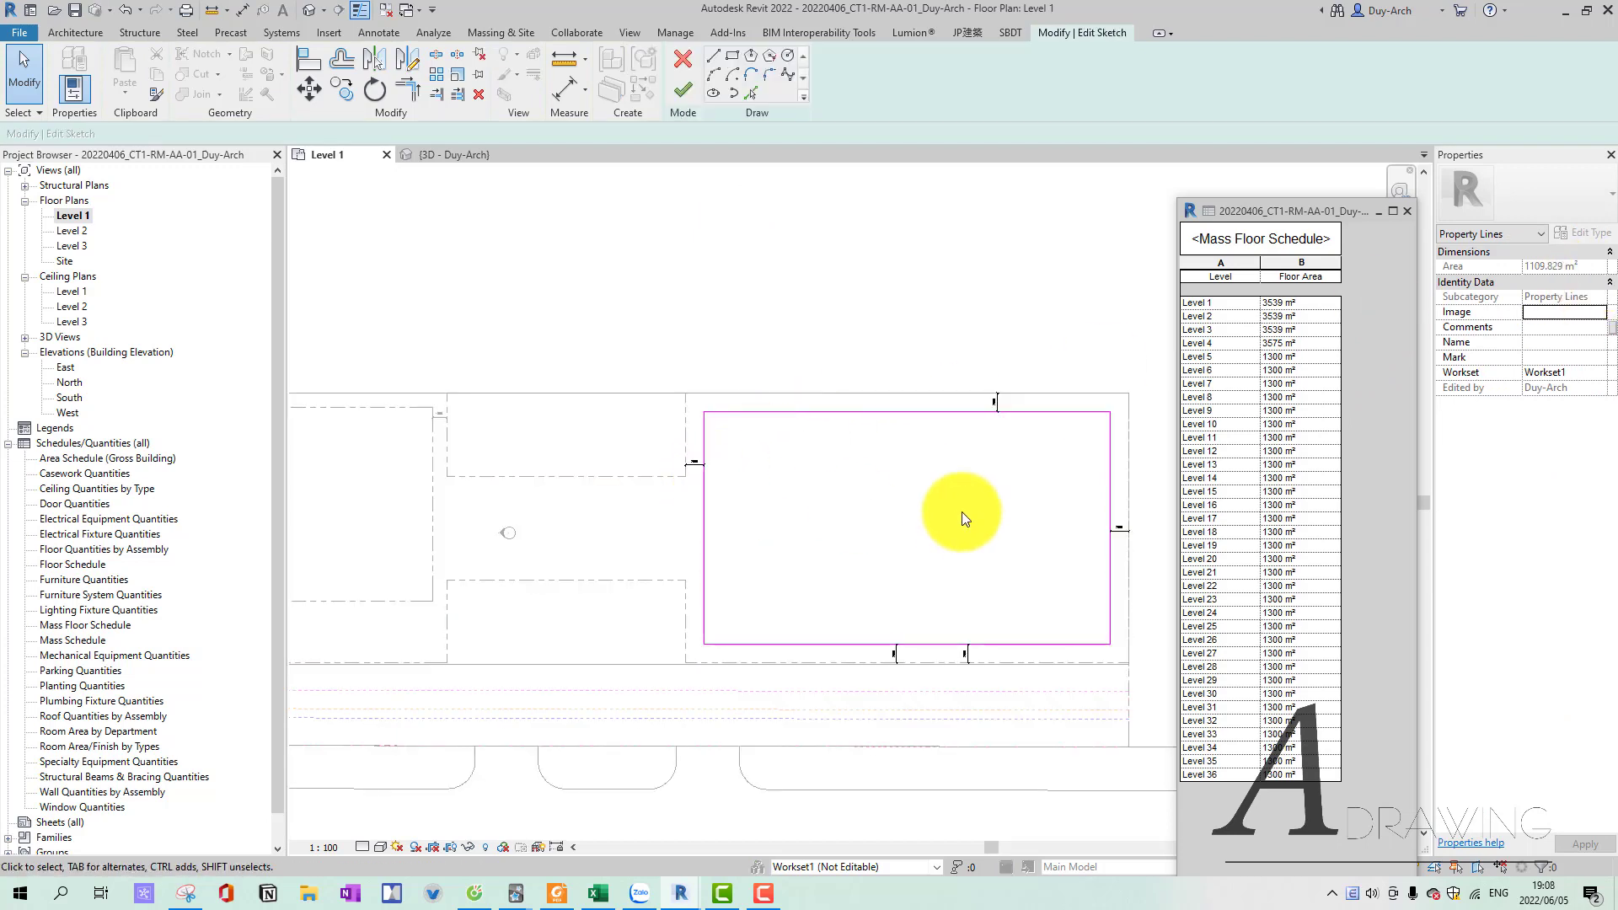
pyautogui.moveTo(837, 519); pyautogui.dragTo(958, 506, button='middle')
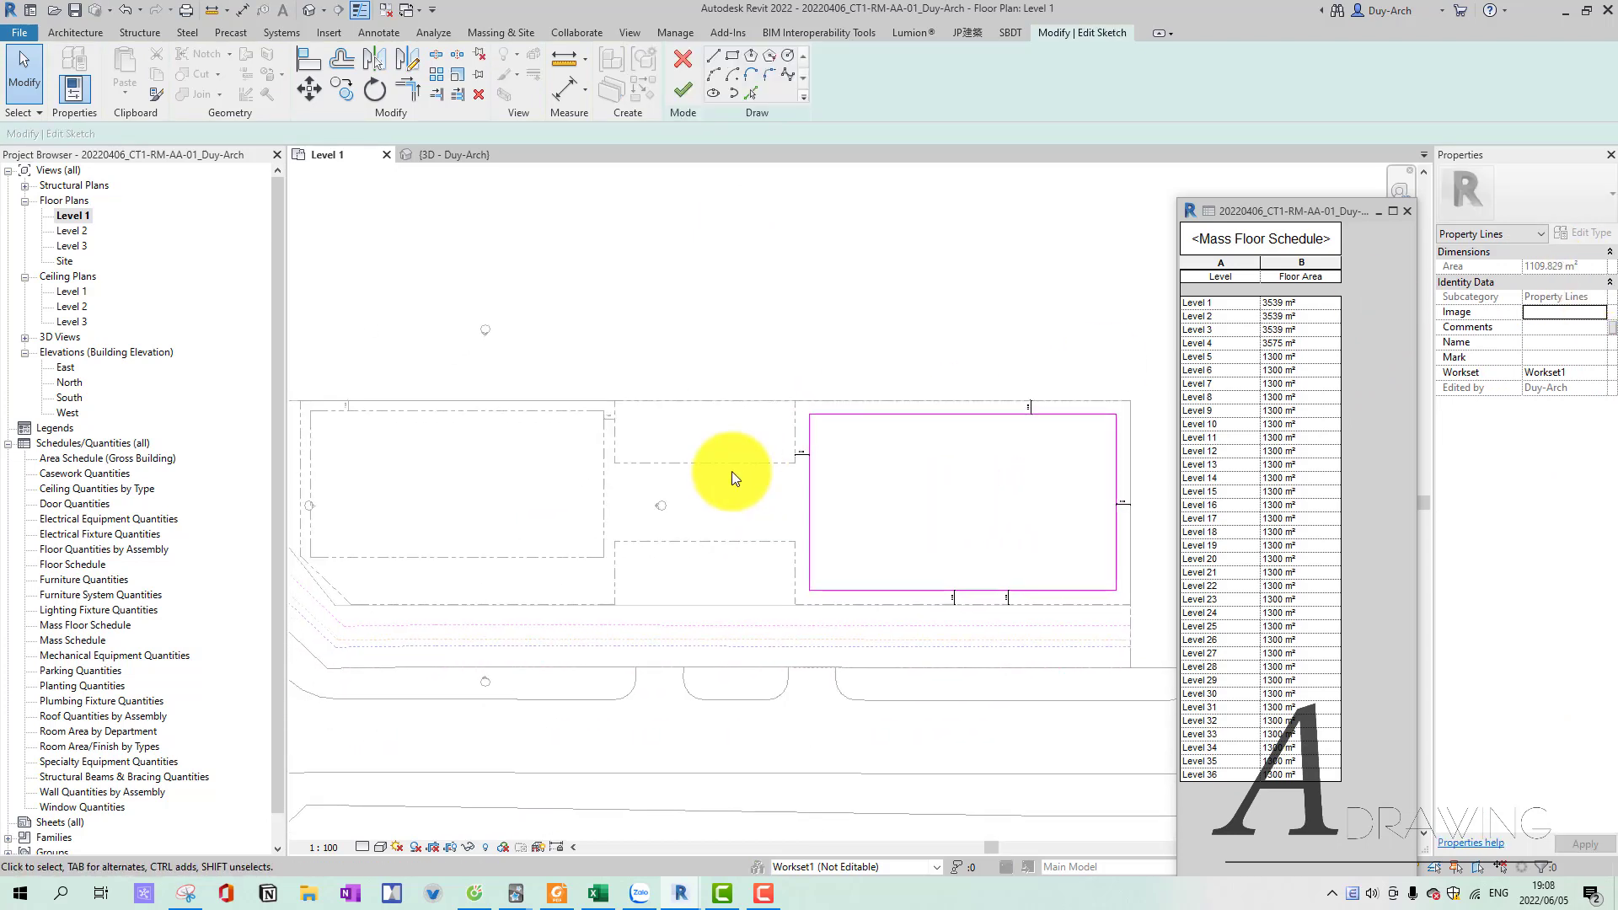
pyautogui.click(829, 474)
pyautogui.moveTo(827, 436); pyautogui.dragTo(855, 416)
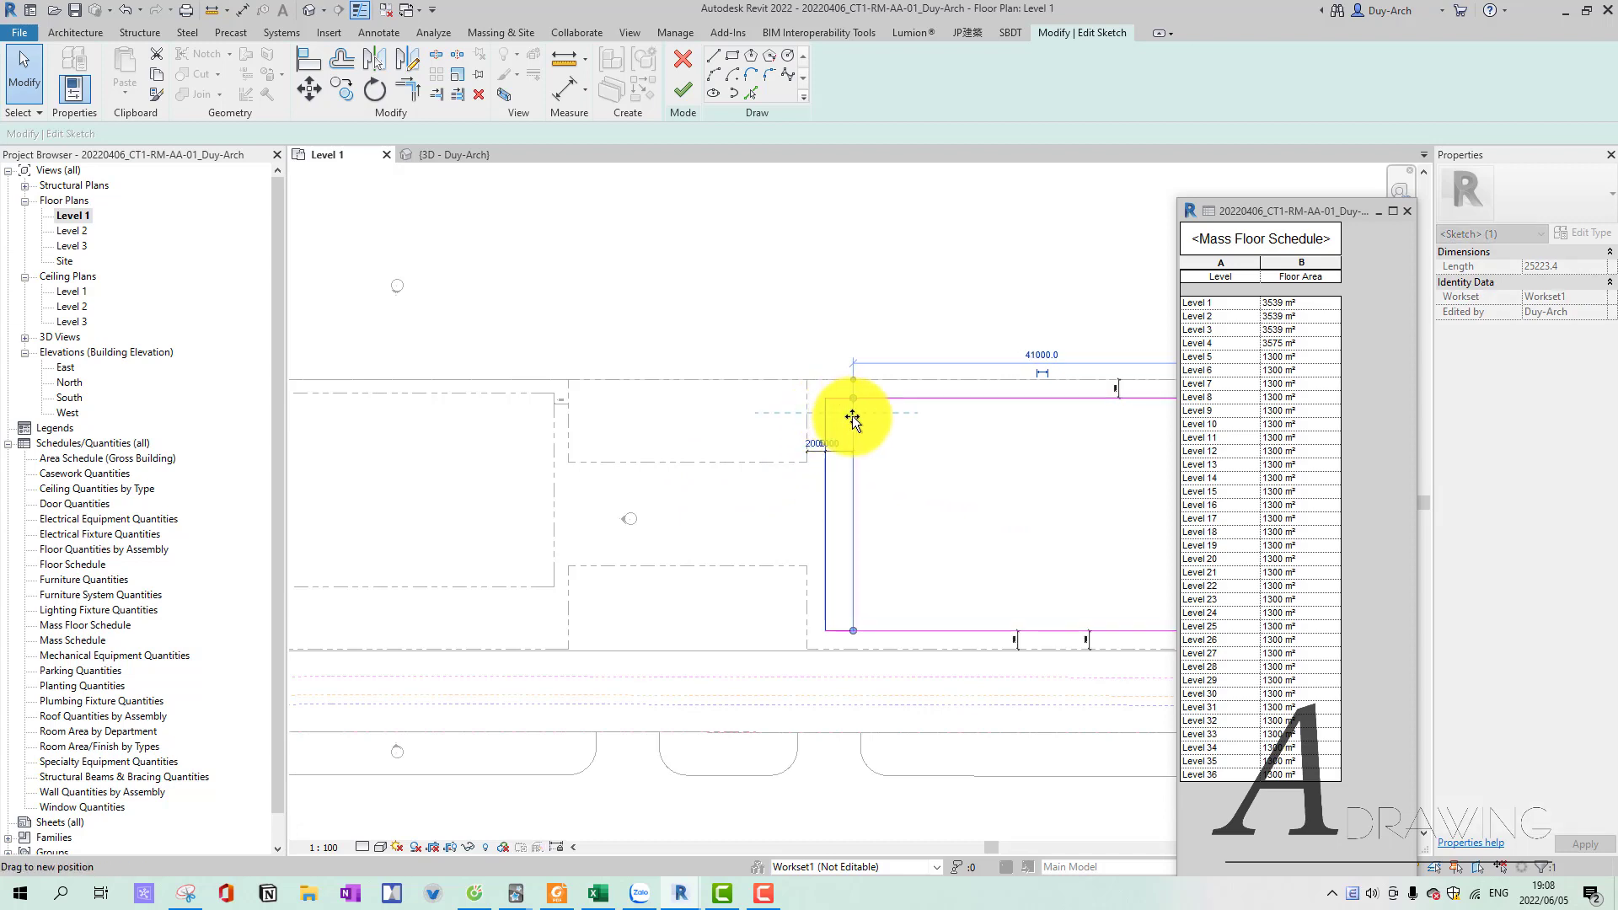
pyautogui.moveTo(978, 435); pyautogui.dragTo(867, 419, button='middle')
pyautogui.click(920, 336)
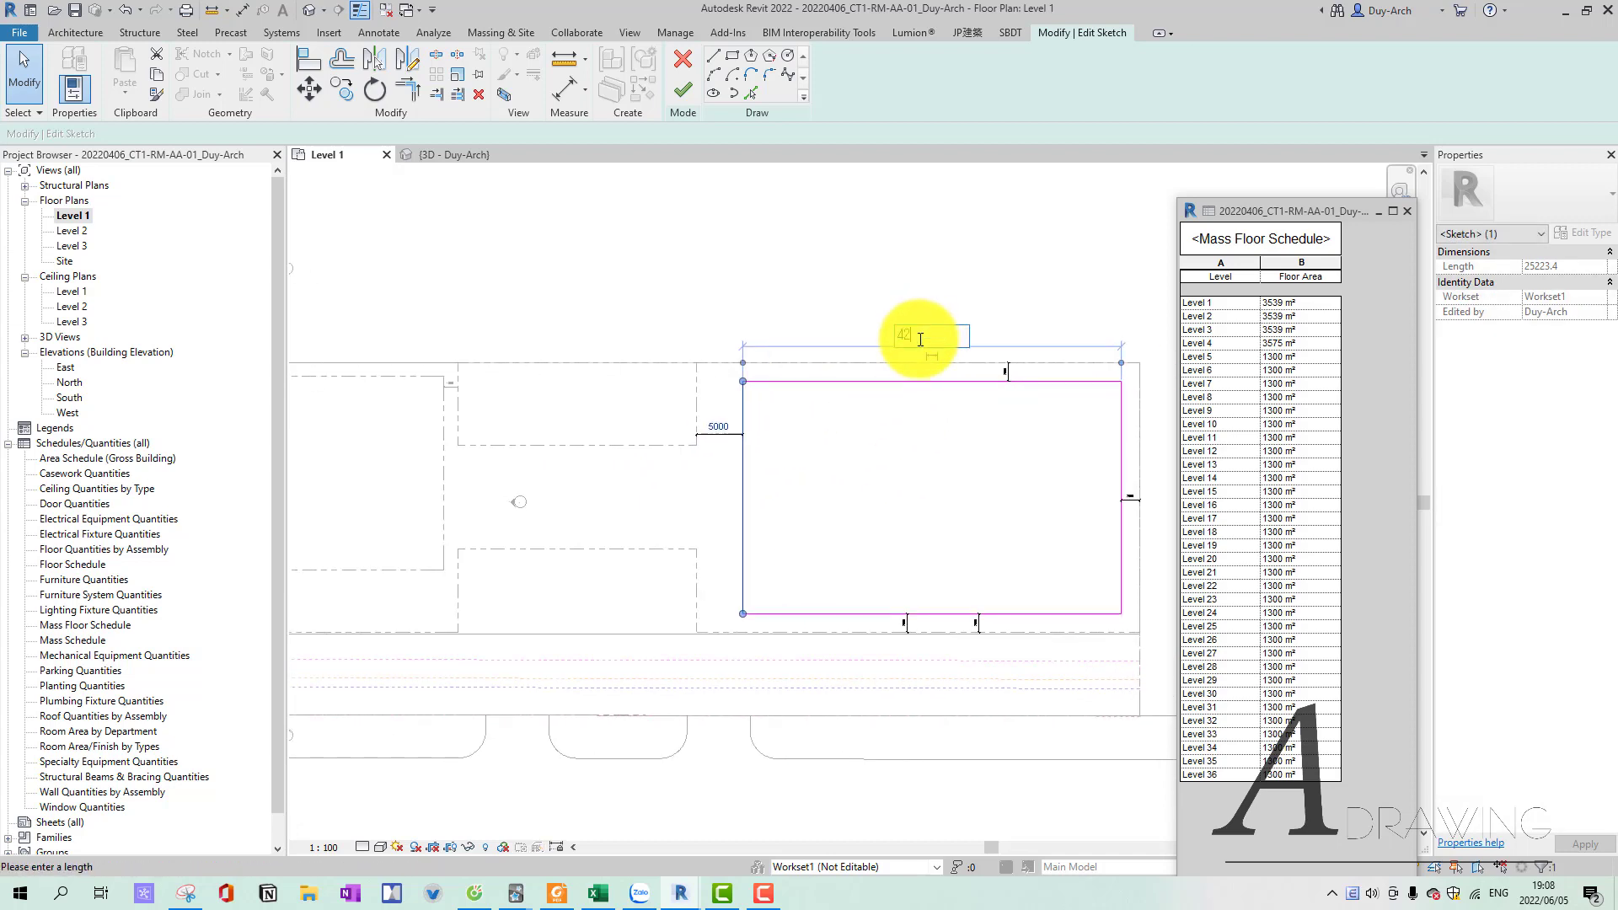
pyautogui.write('00')
pyautogui.press('Return')
pyautogui.click(1095, 336)
pyautogui.write('42000')
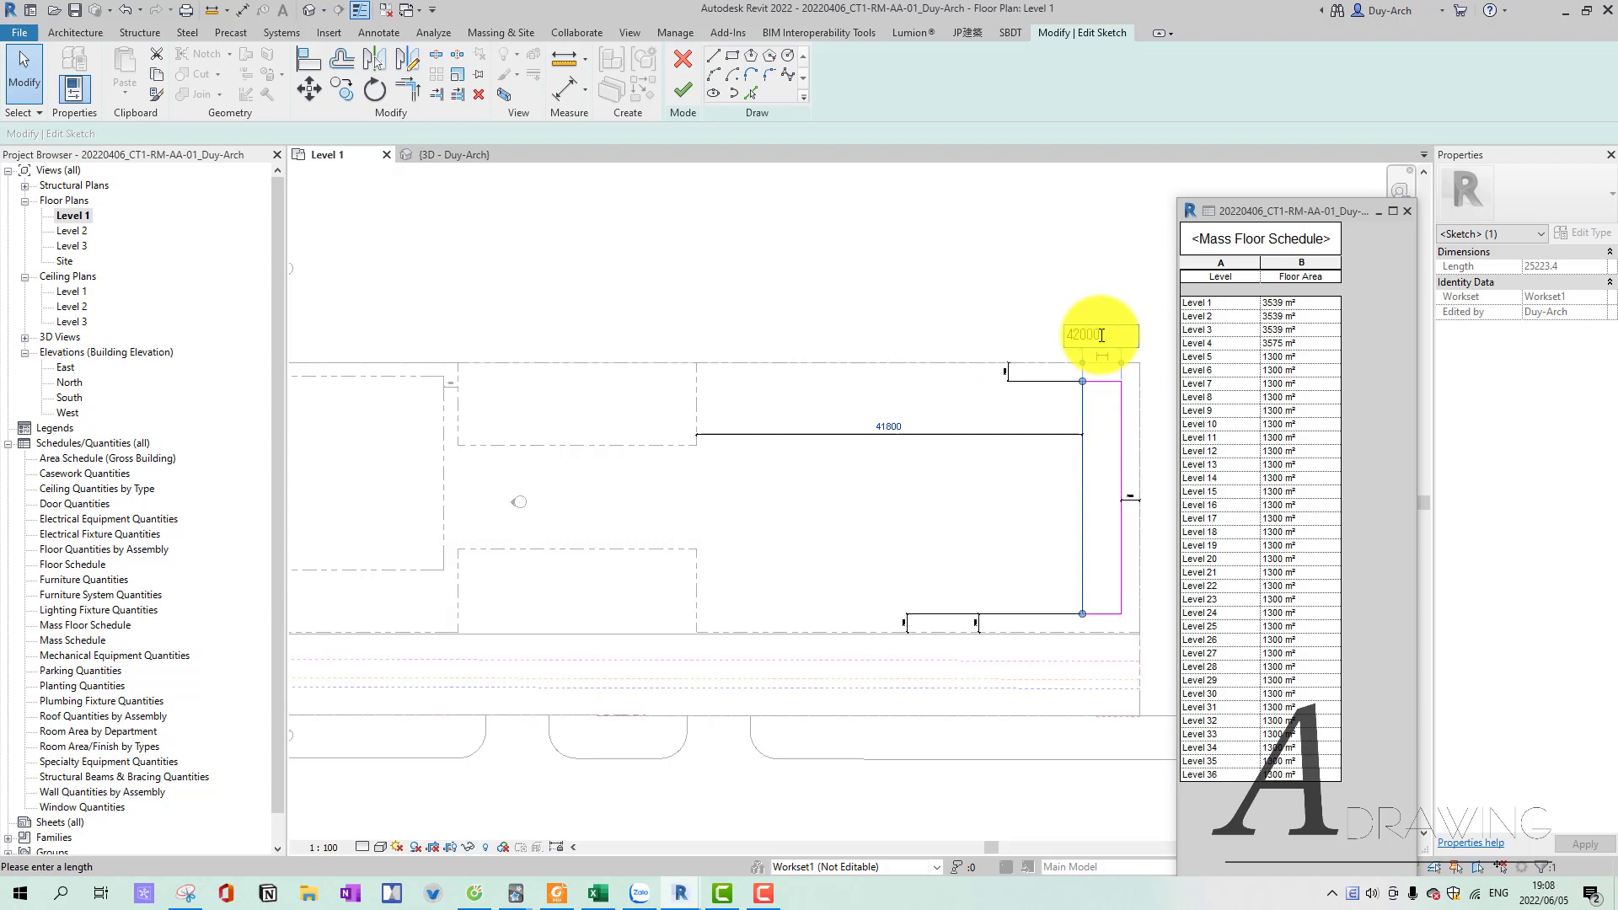
pyautogui.press('Return')
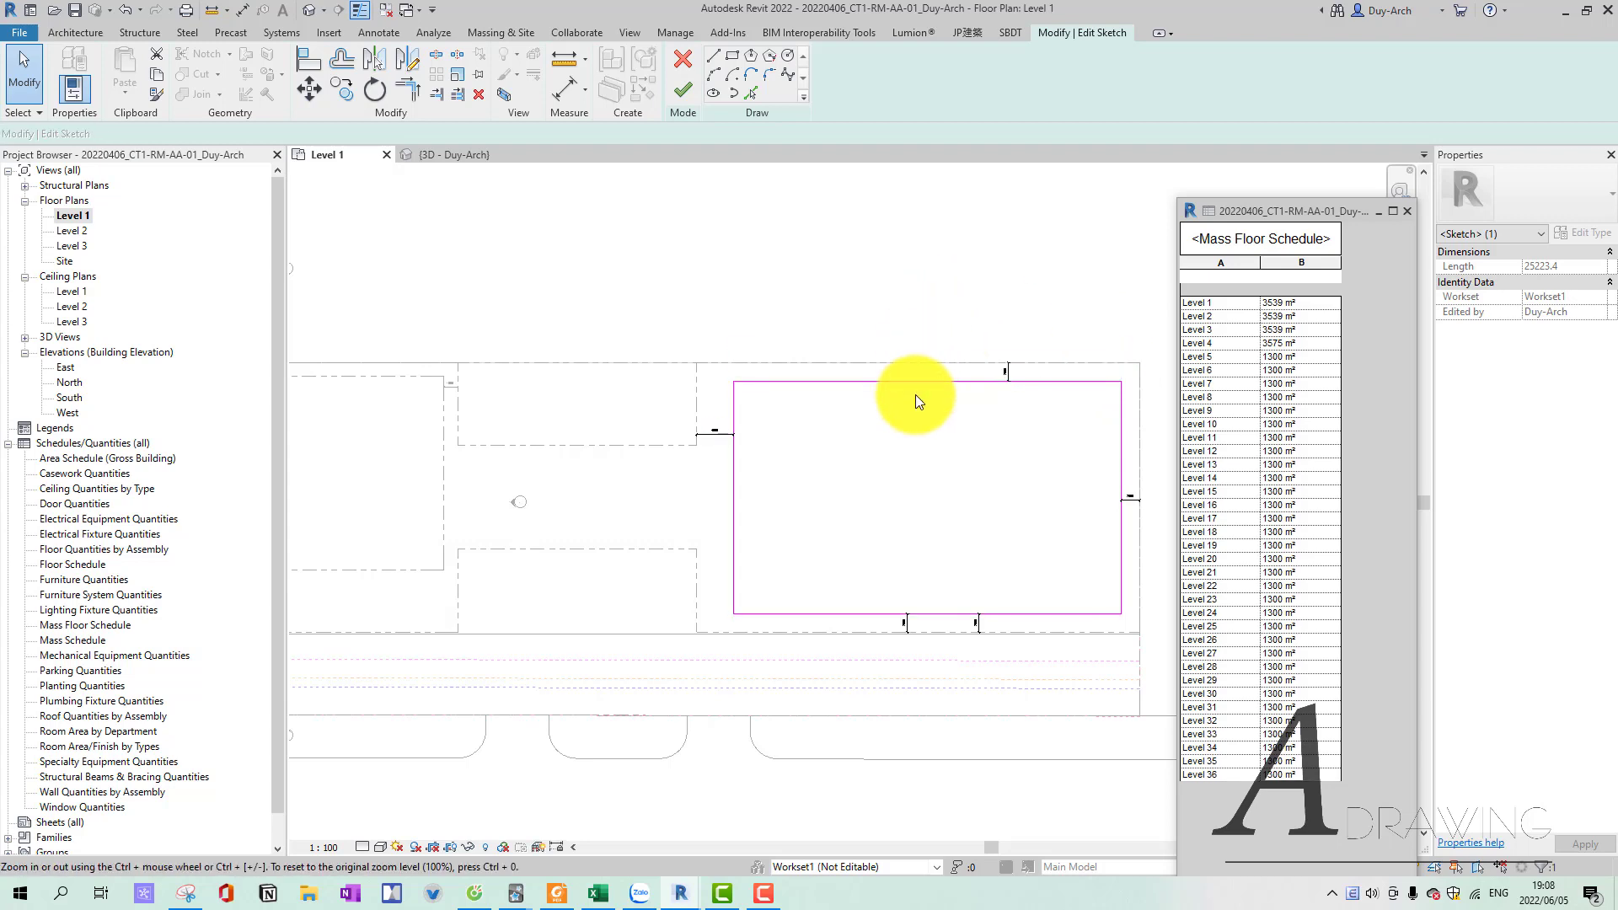
pyautogui.click(915, 394)
pyautogui.scroll(3, 706, 402)
pyautogui.click(683, 88)
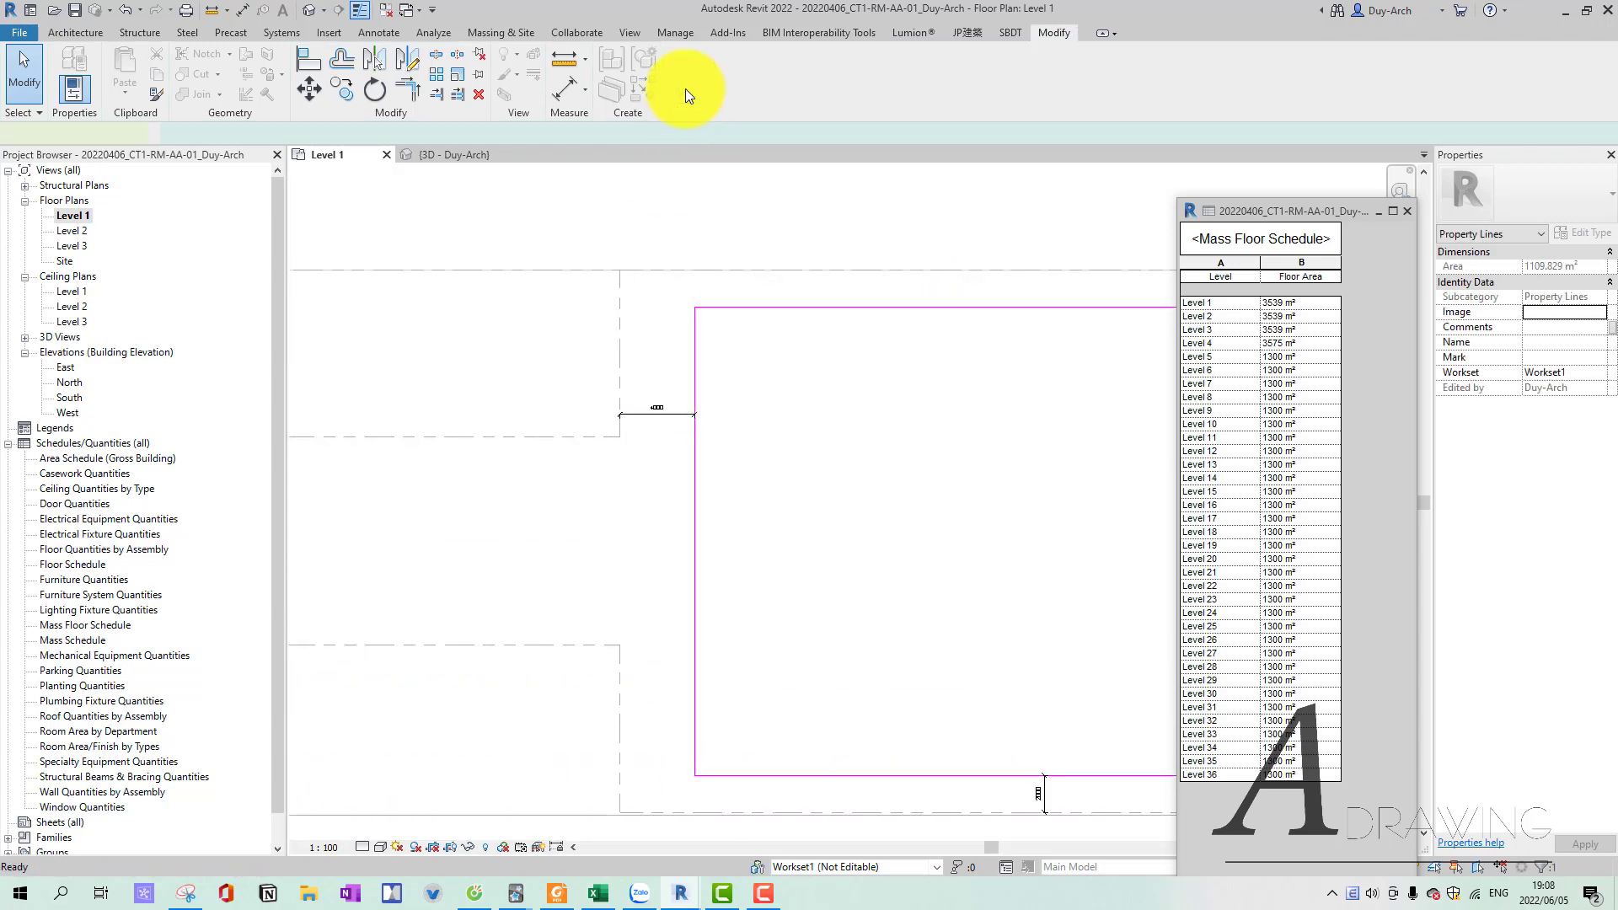
# Reopen the property line sketch and start editing the right edge's distance.
pyautogui.click(693, 358)
pyautogui.doubleClick(693, 357)
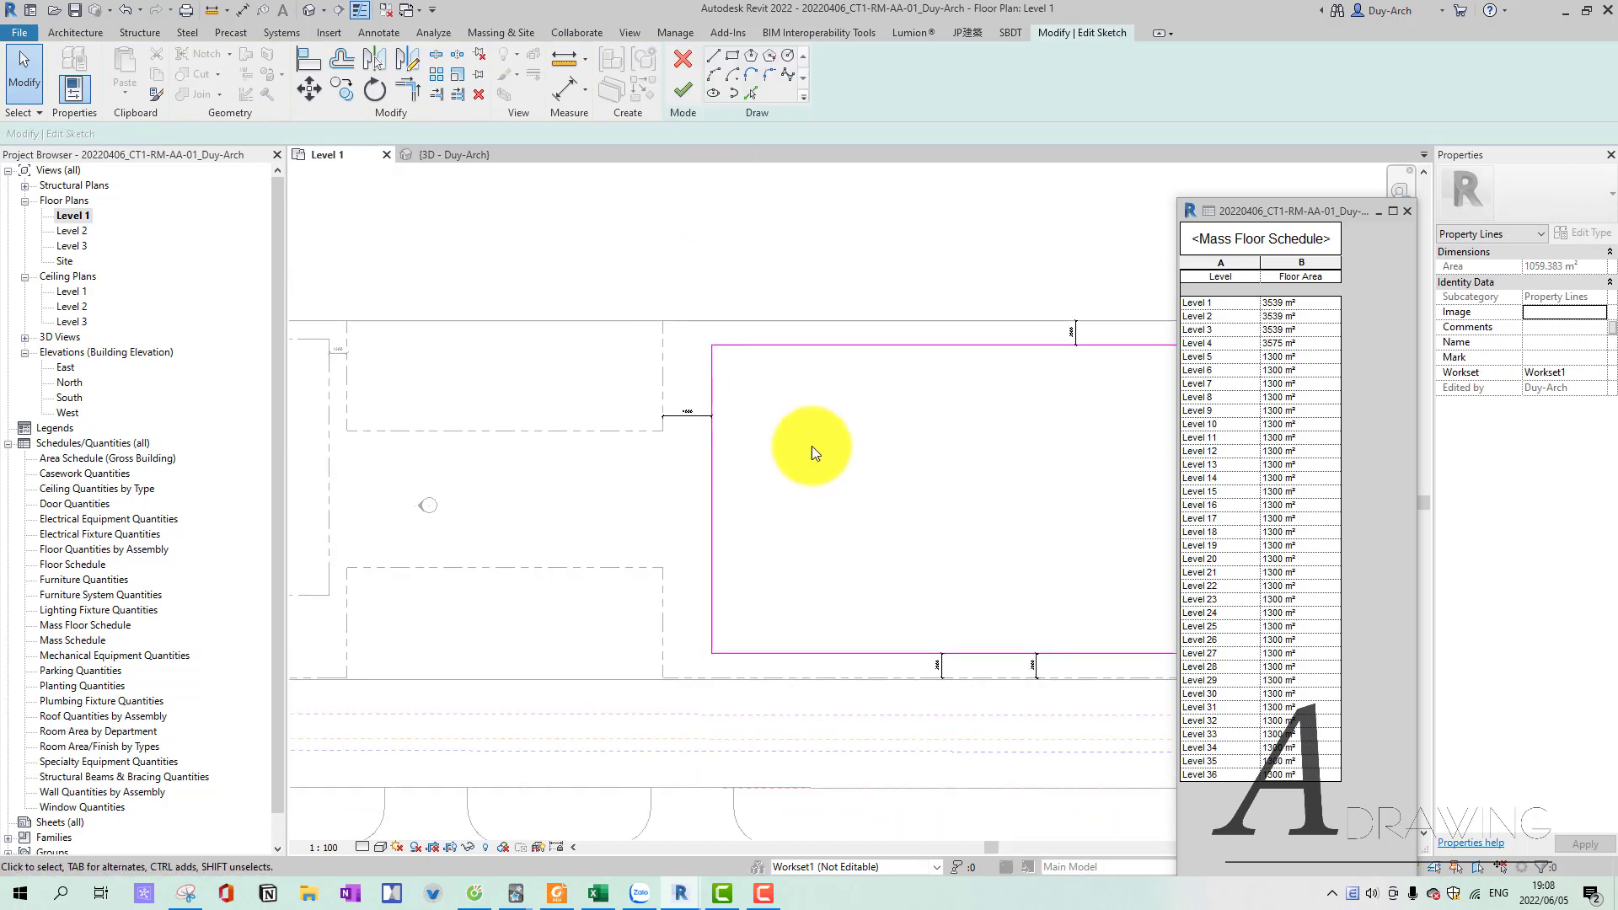
pyautogui.scroll(-2, 784, 404)
pyautogui.click(1028, 539)
pyautogui.click(1058, 499)
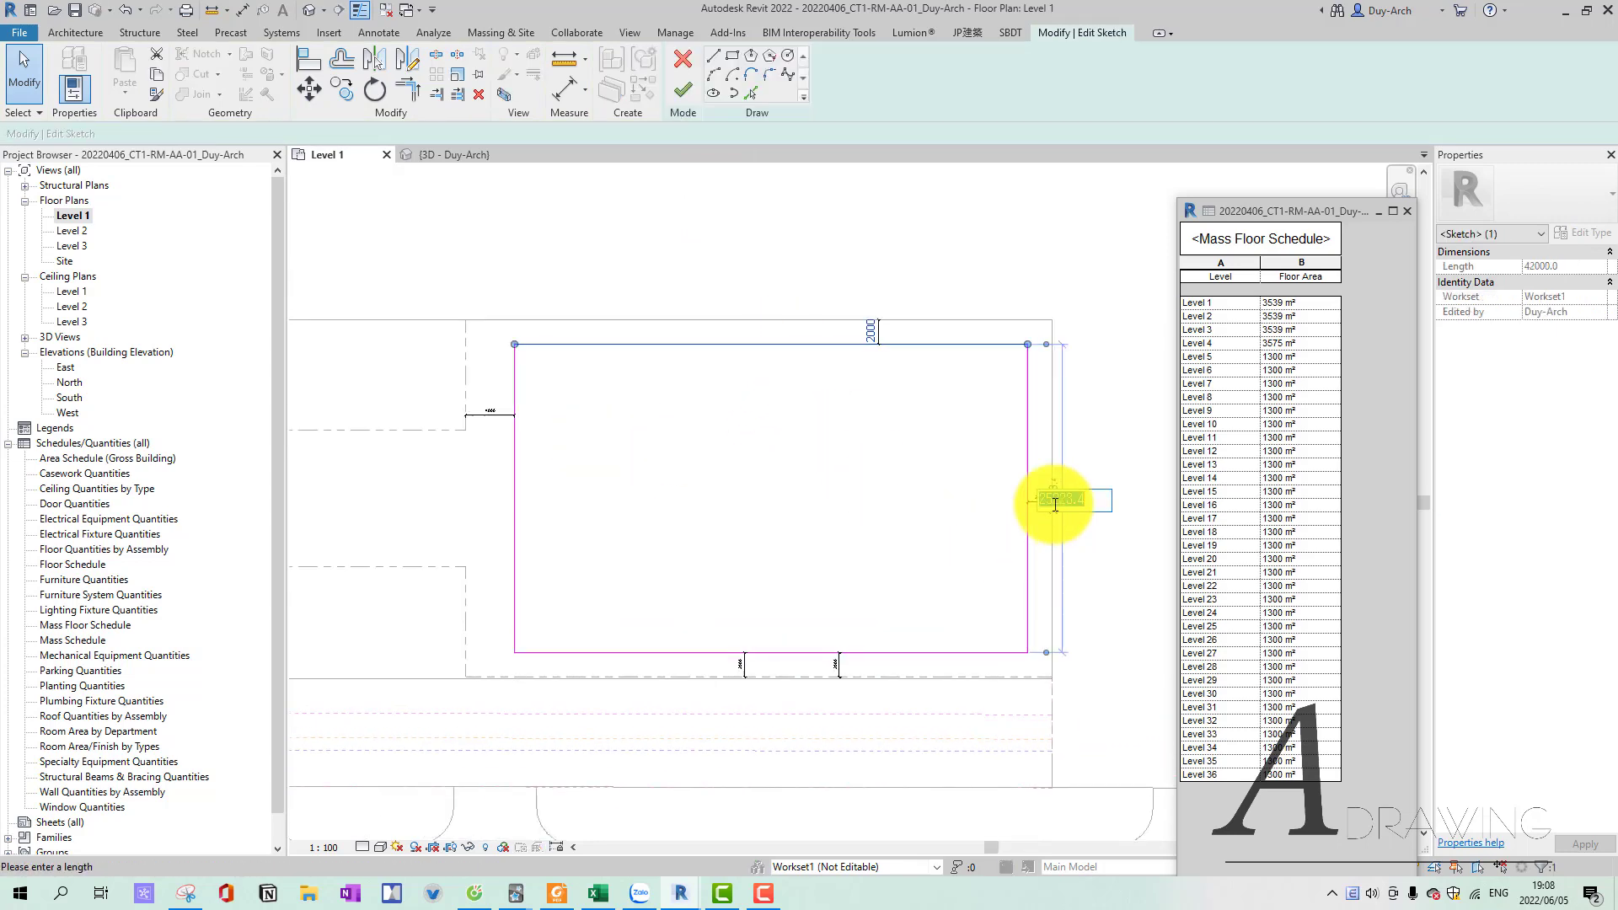
pyautogui.scroll(2, 1065, 504)
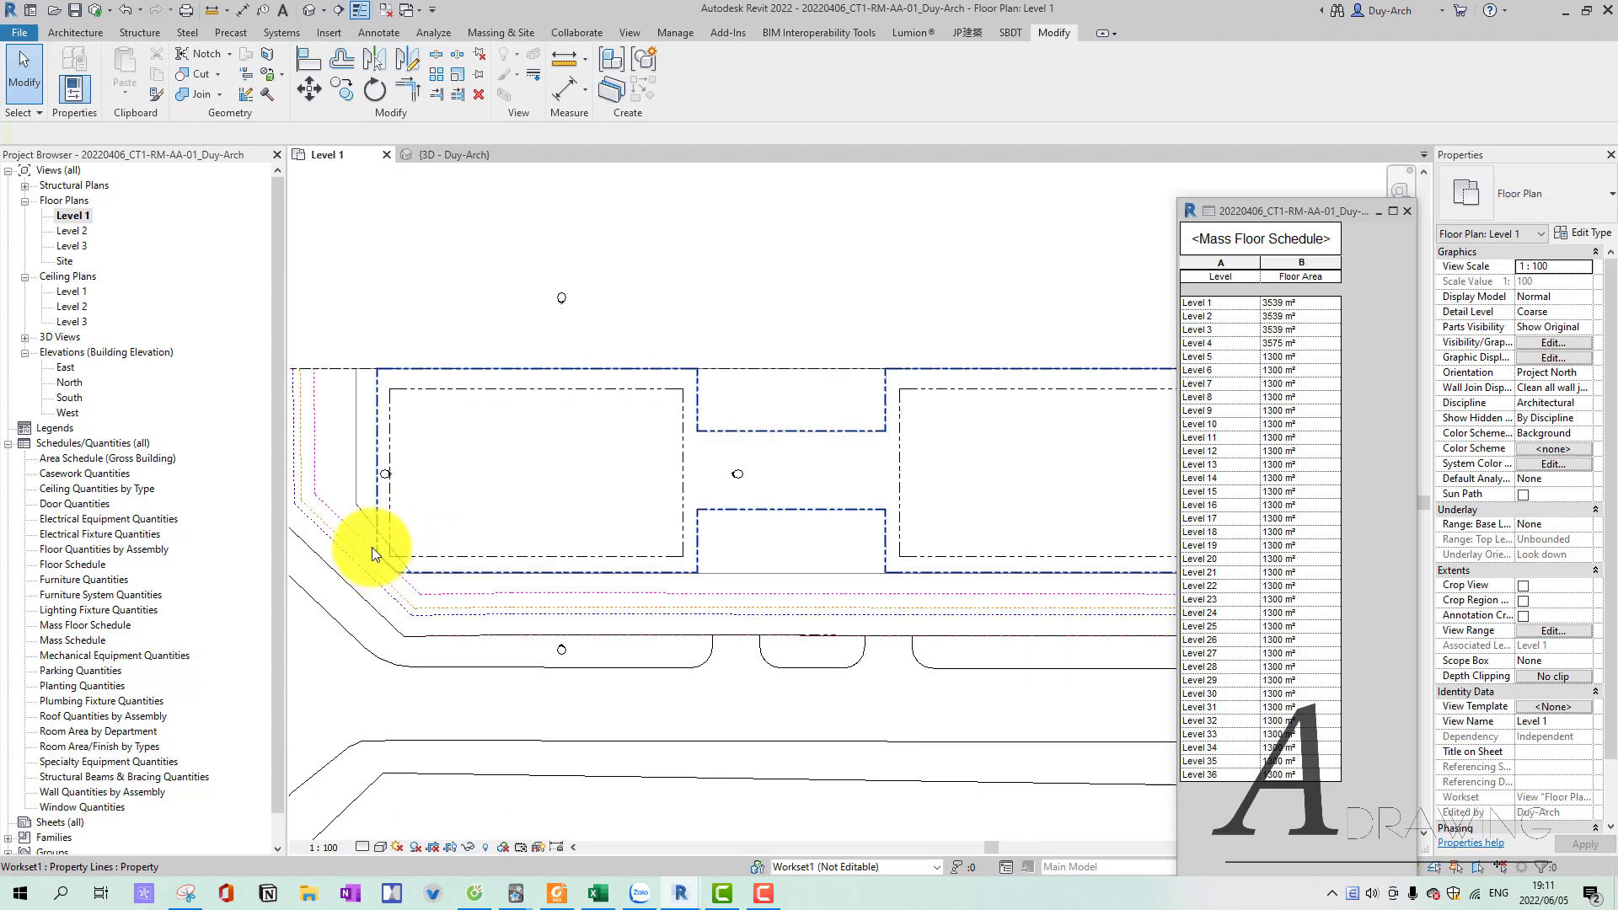
# Select the mass in the 3D view and open it for in-place editing.
pyautogui.click(366, 523)
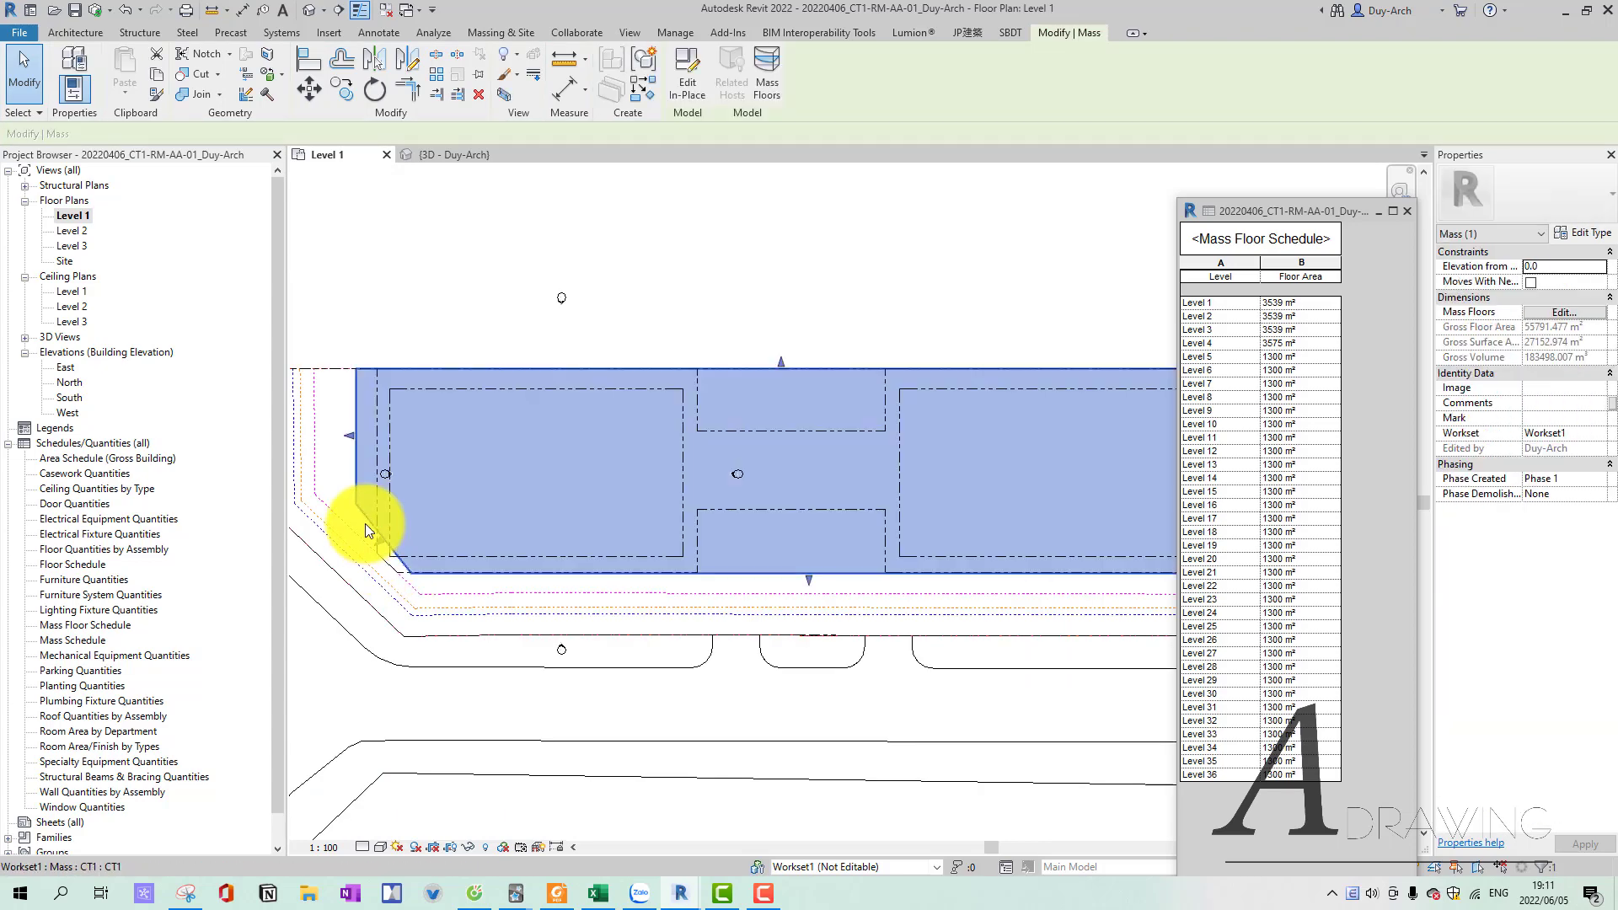
pyautogui.press('Escape')
pyautogui.scroll(-2, 430, 594)
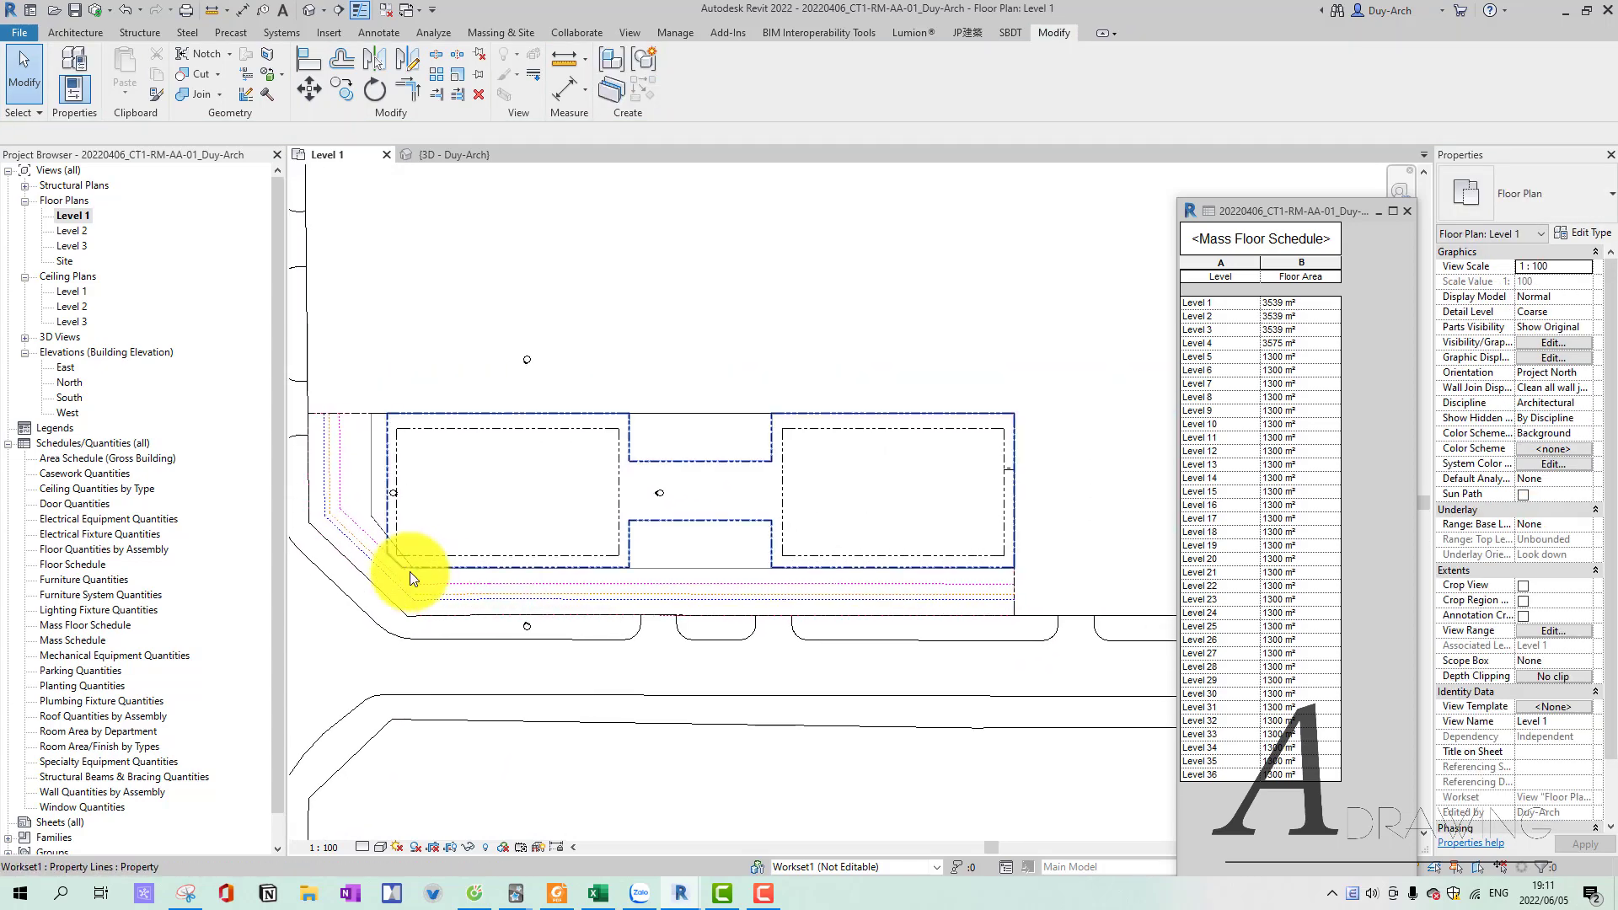
pyautogui.hotkey('ctrl', 'Tab')
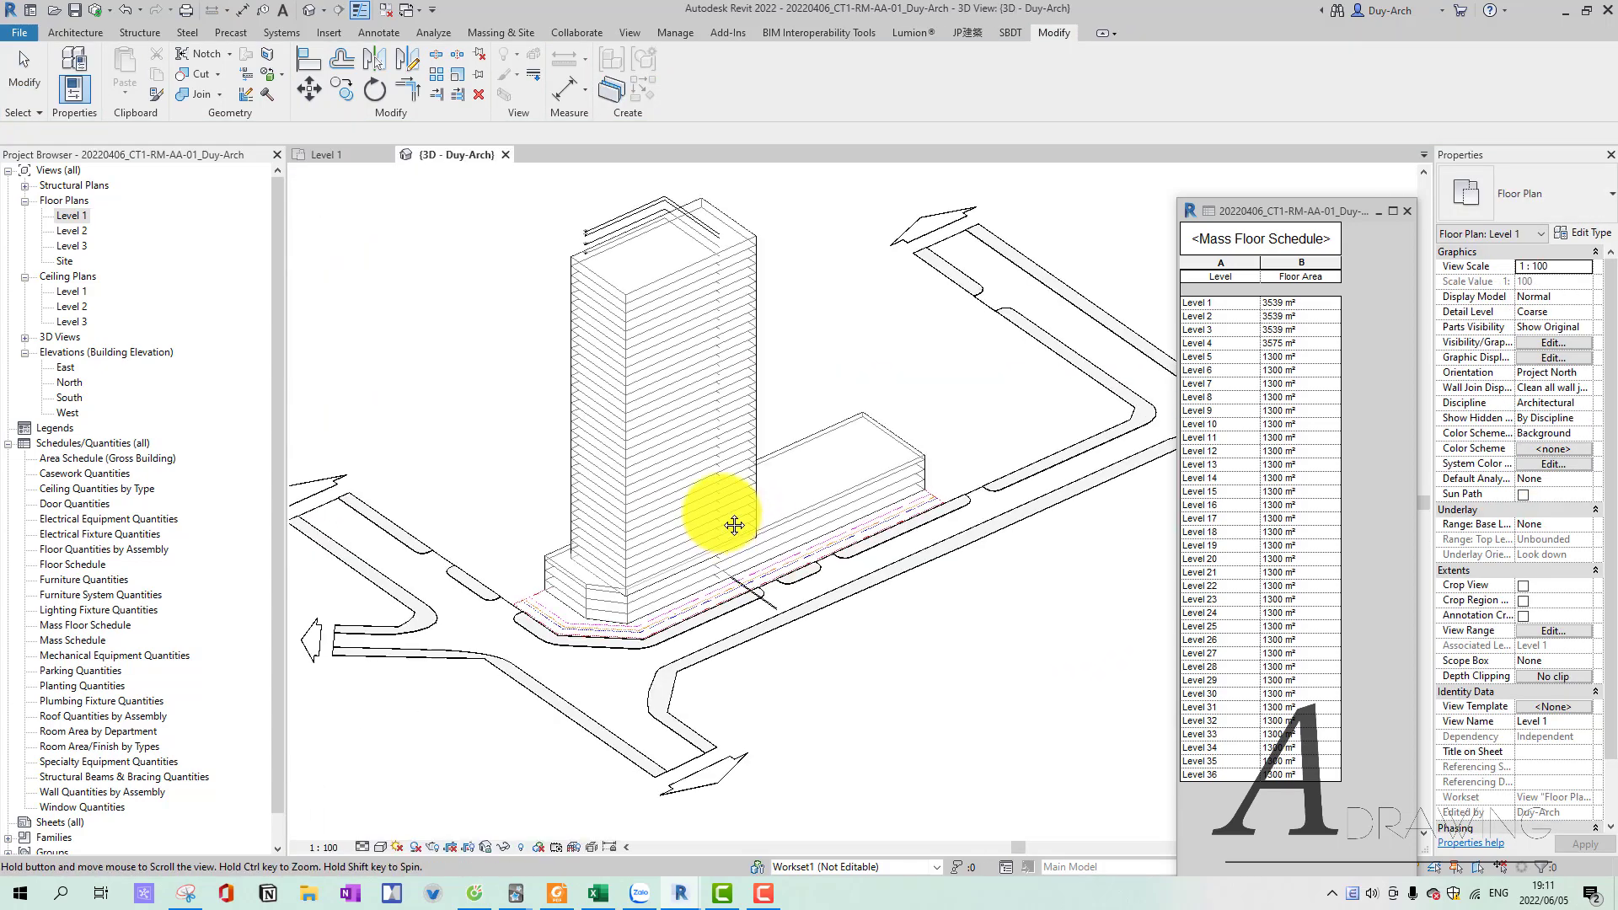
pyautogui.moveTo(733, 527)
pyautogui.keyDown('shift'); pyautogui.mouseDown(button='middle')
pyautogui.moveTo(736, 573)
pyautogui.moveTo(705, 559)
pyautogui.moveTo(740, 517)
pyautogui.mouseUp(button='middle'); pyautogui.keyUp('shift')
pyautogui.click(722, 222)
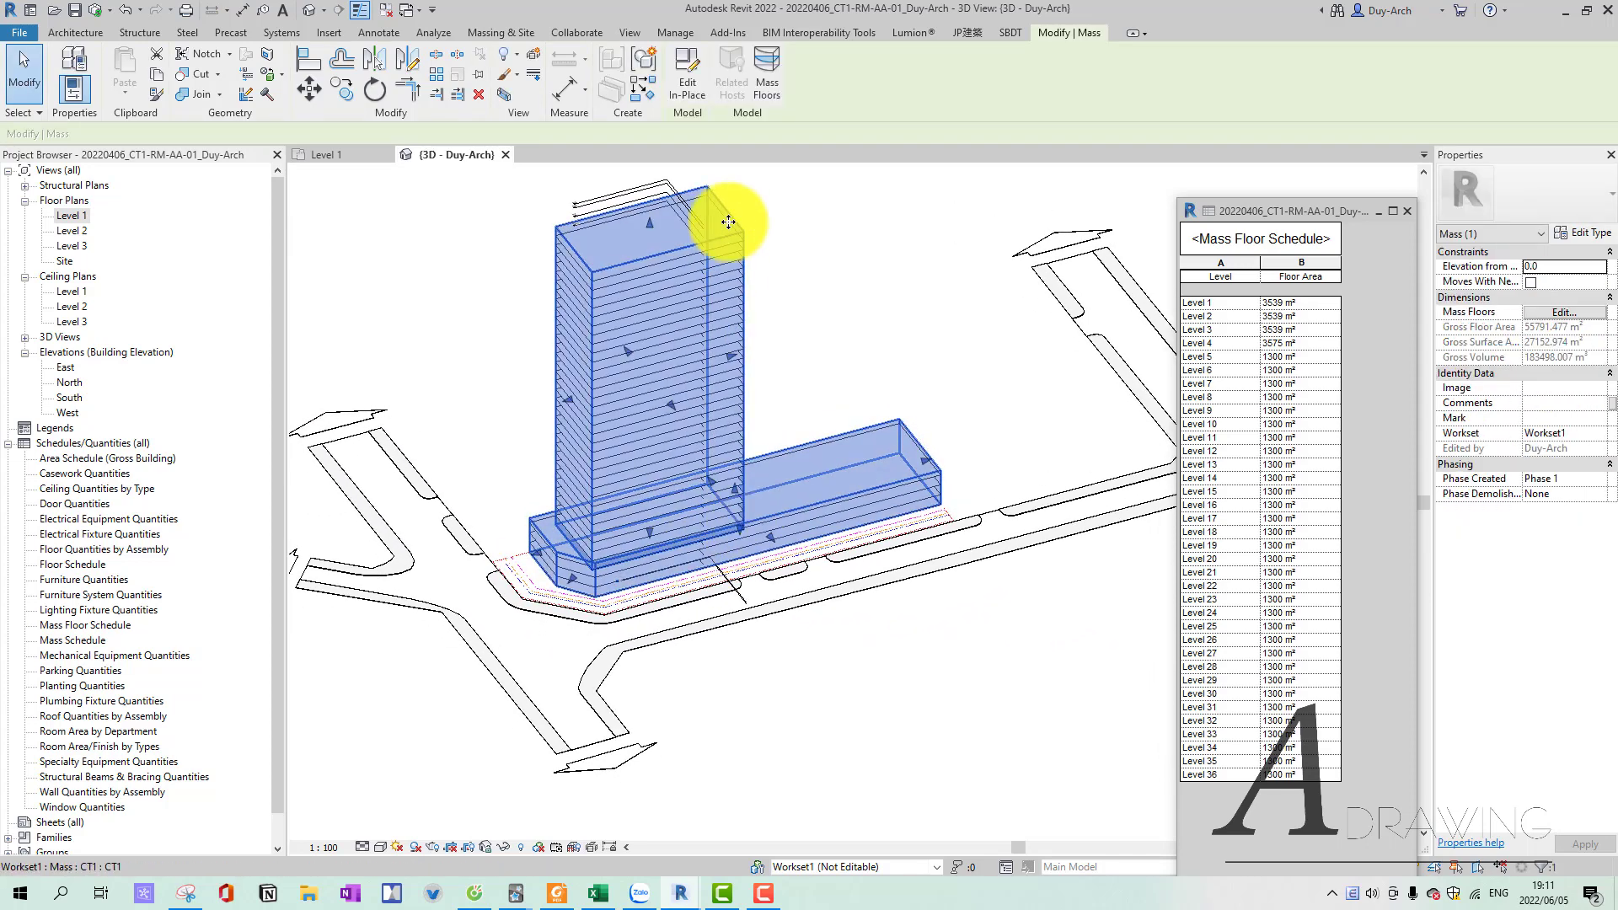
pyautogui.doubleClick(882, 459)
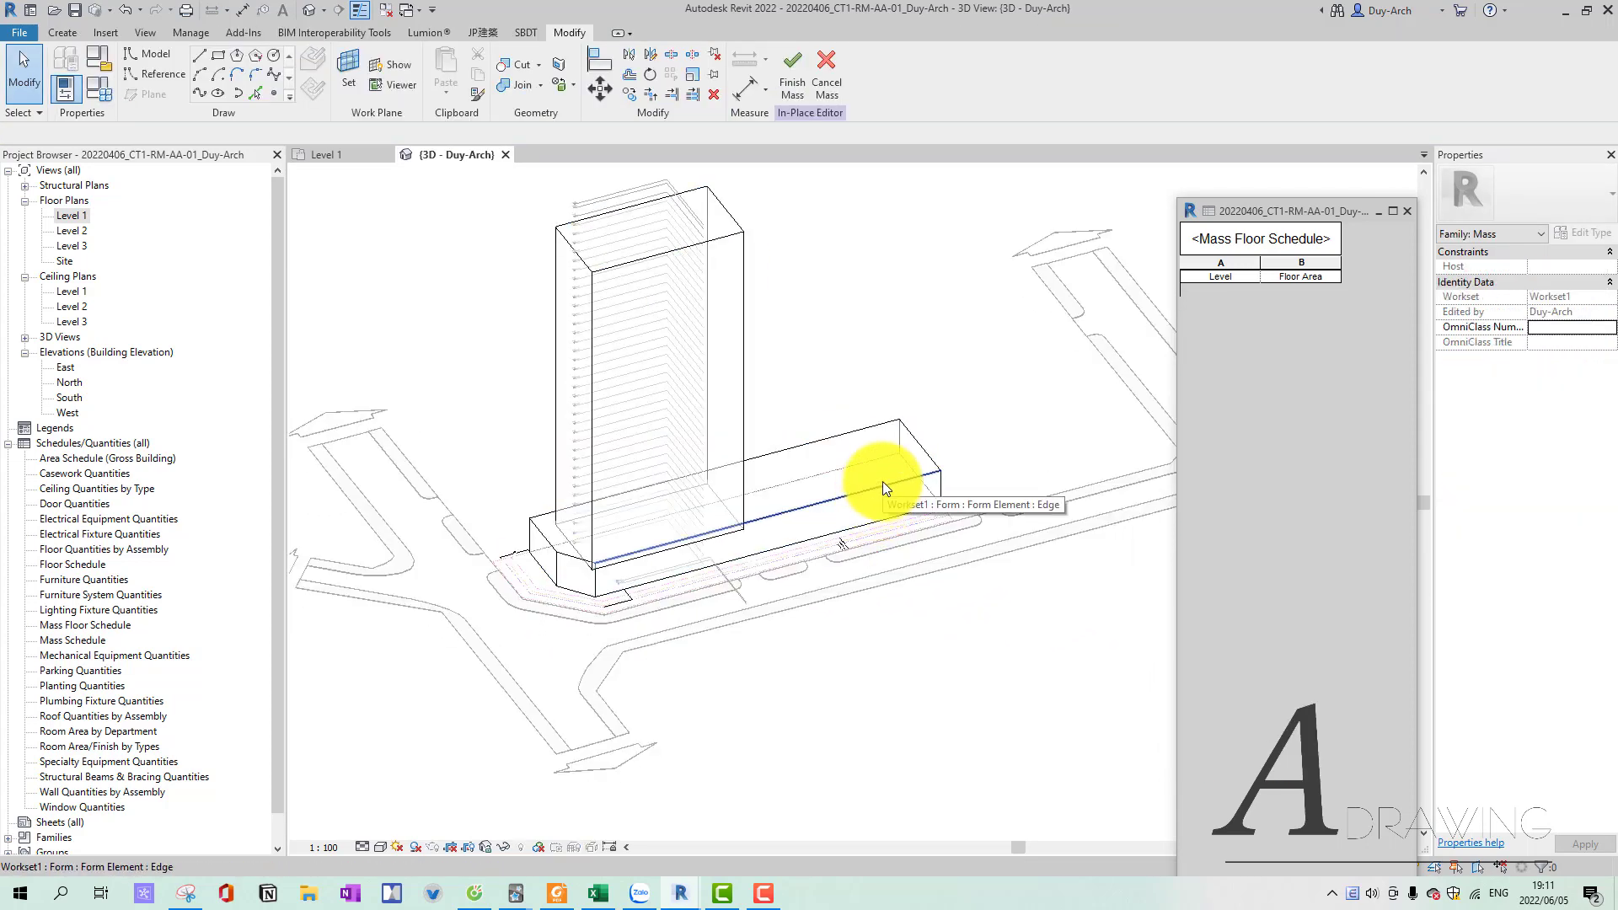
# Tab-select and delete the podium form, then return to the Level 1 plan.
pyautogui.press('Tab')
pyautogui.click(882, 482)
pyautogui.press('Delete')
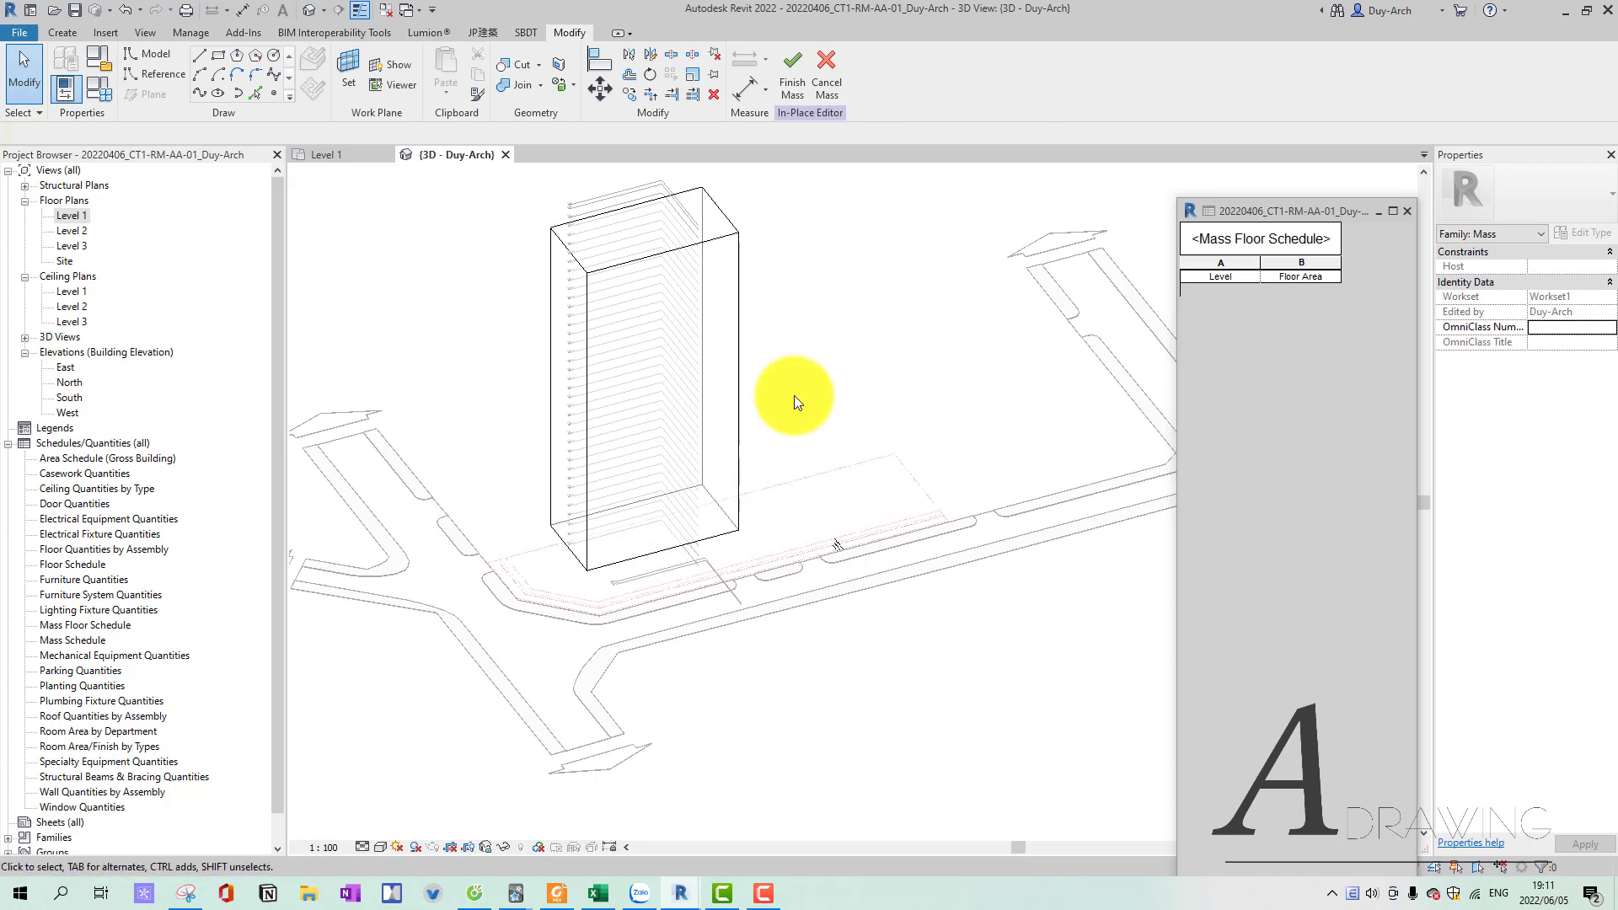
pyautogui.click(332, 151)
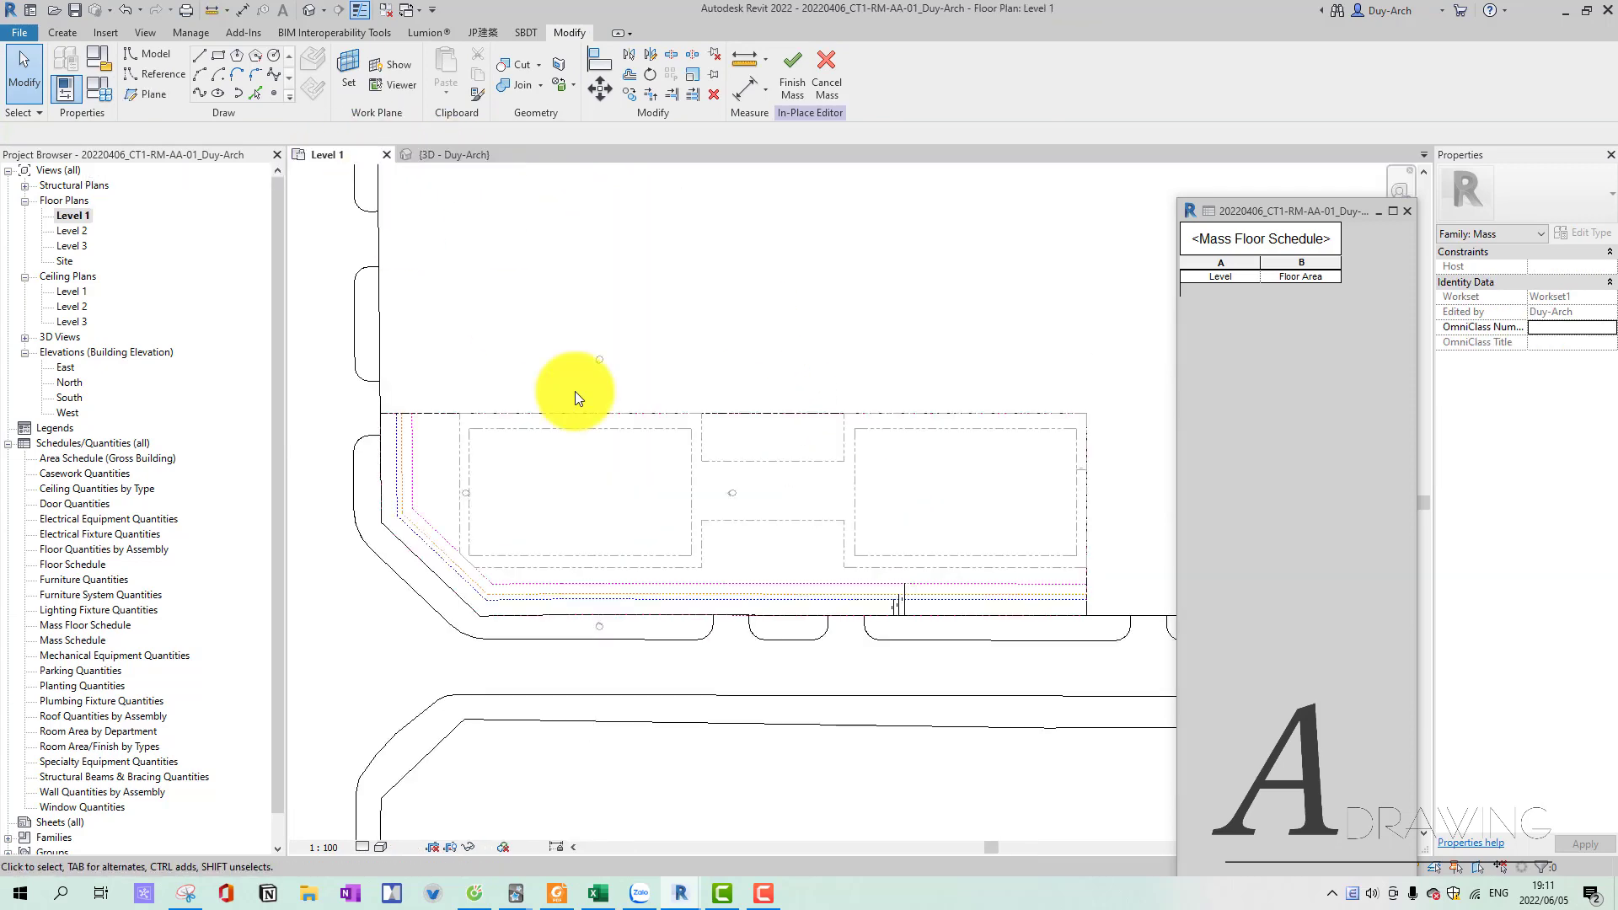
pyautogui.click(199, 54)
pyautogui.scroll(2, 423, 409)
# Draw a trial vertical mass line on Level 1 and check it in 3D.
pyautogui.scroll(1, 470, 459)
pyautogui.click(485, 402)
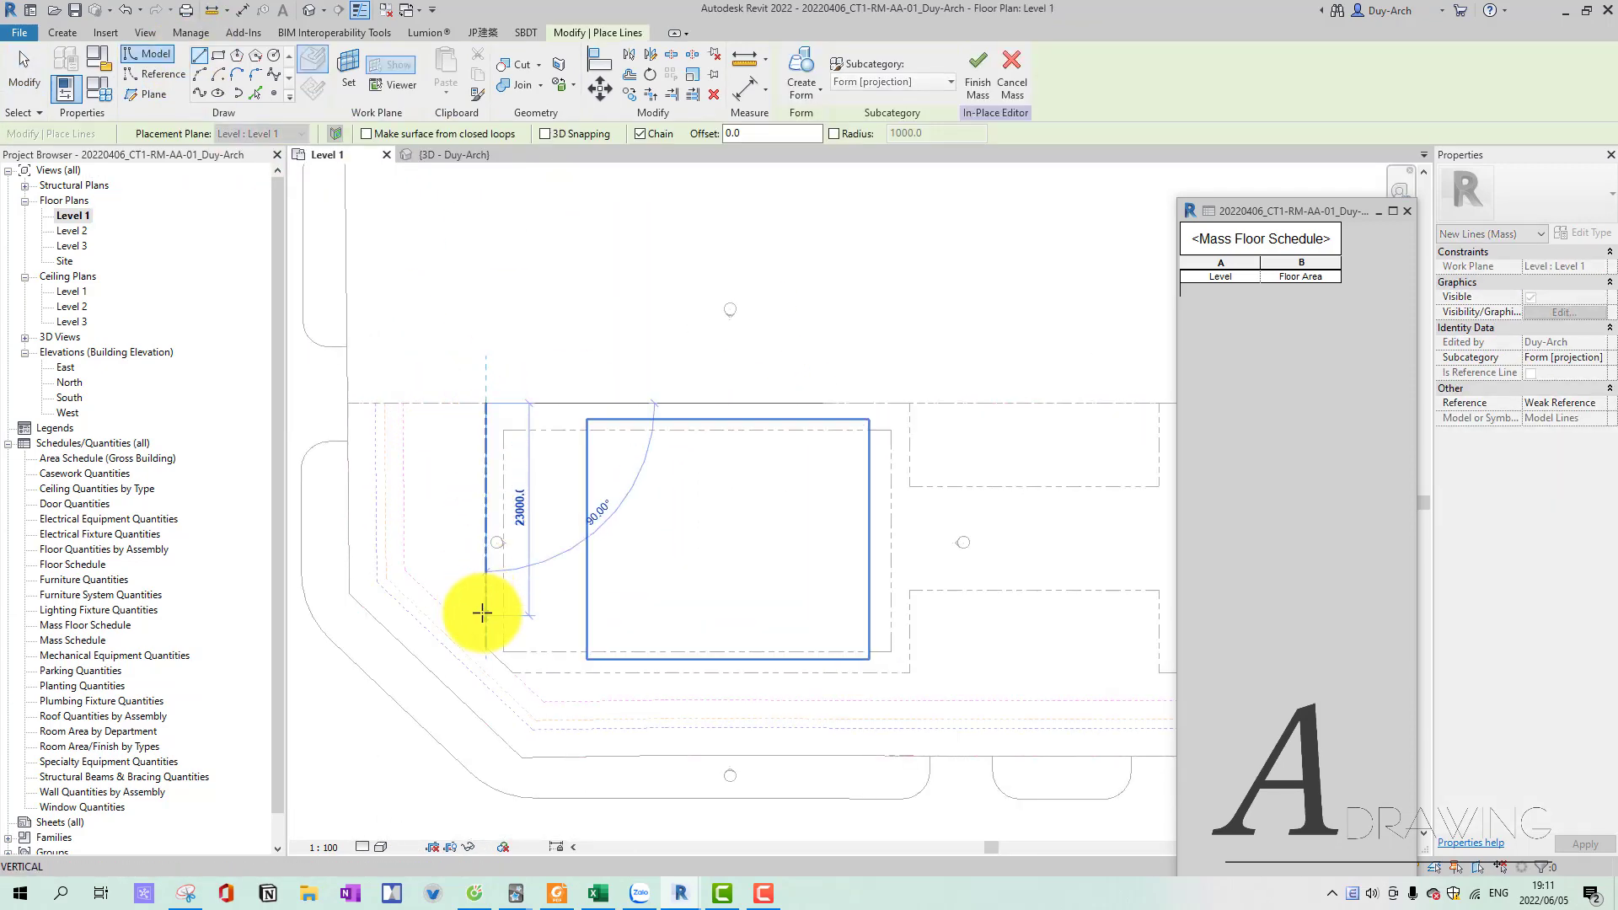
pyautogui.click(482, 613)
pyautogui.press('Escape')
pyautogui.press('Escape')
pyautogui.click(455, 154)
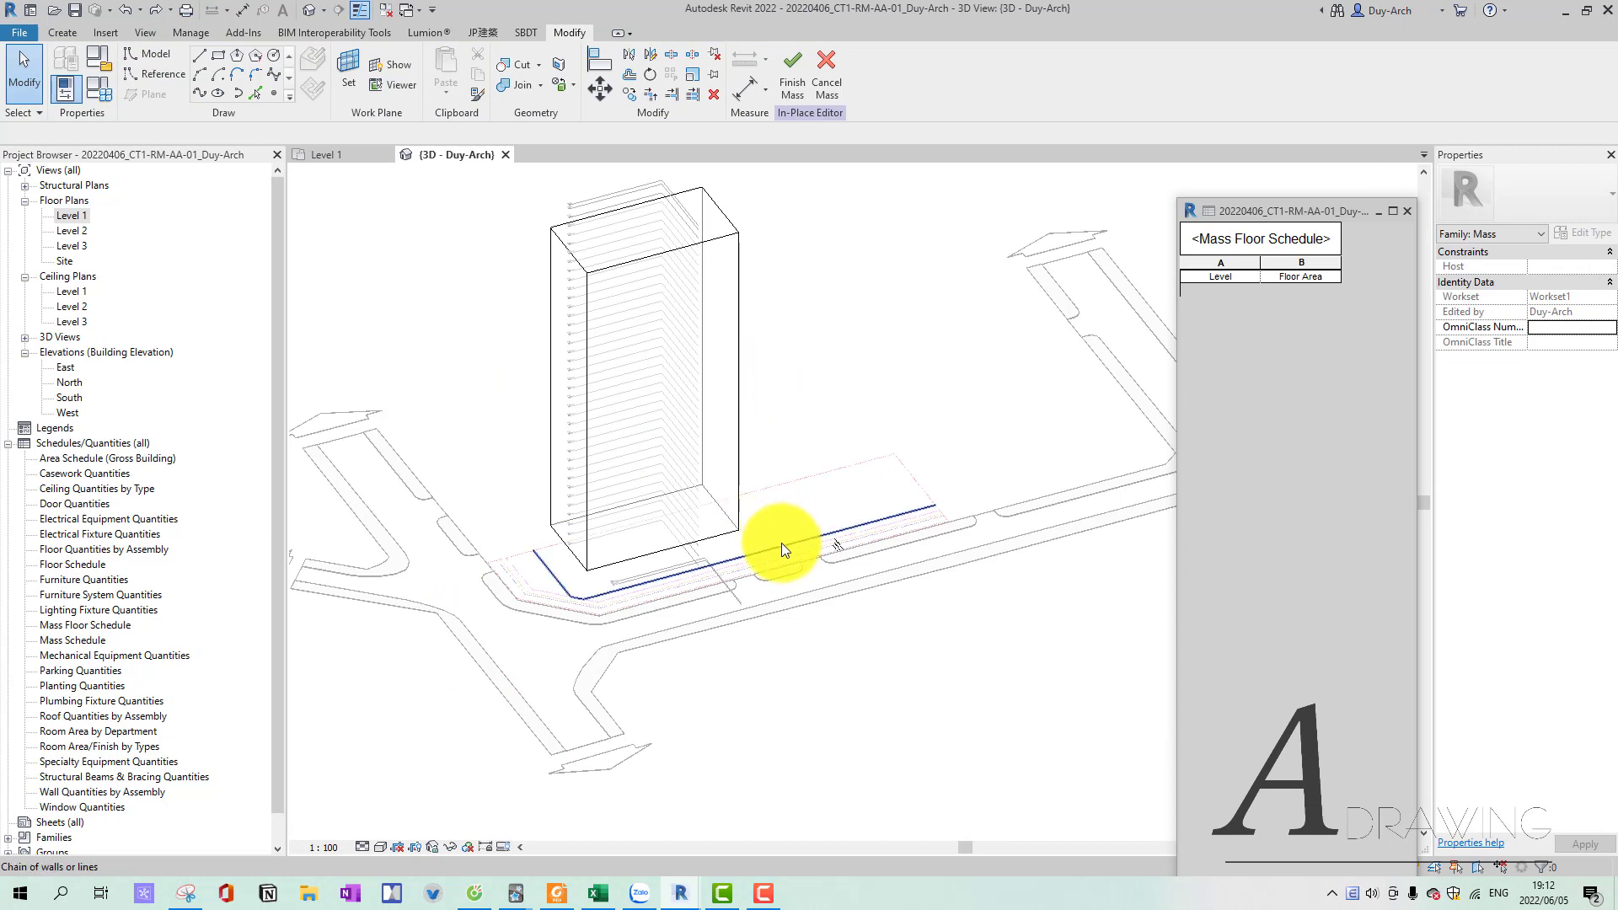
pyautogui.click(362, 155)
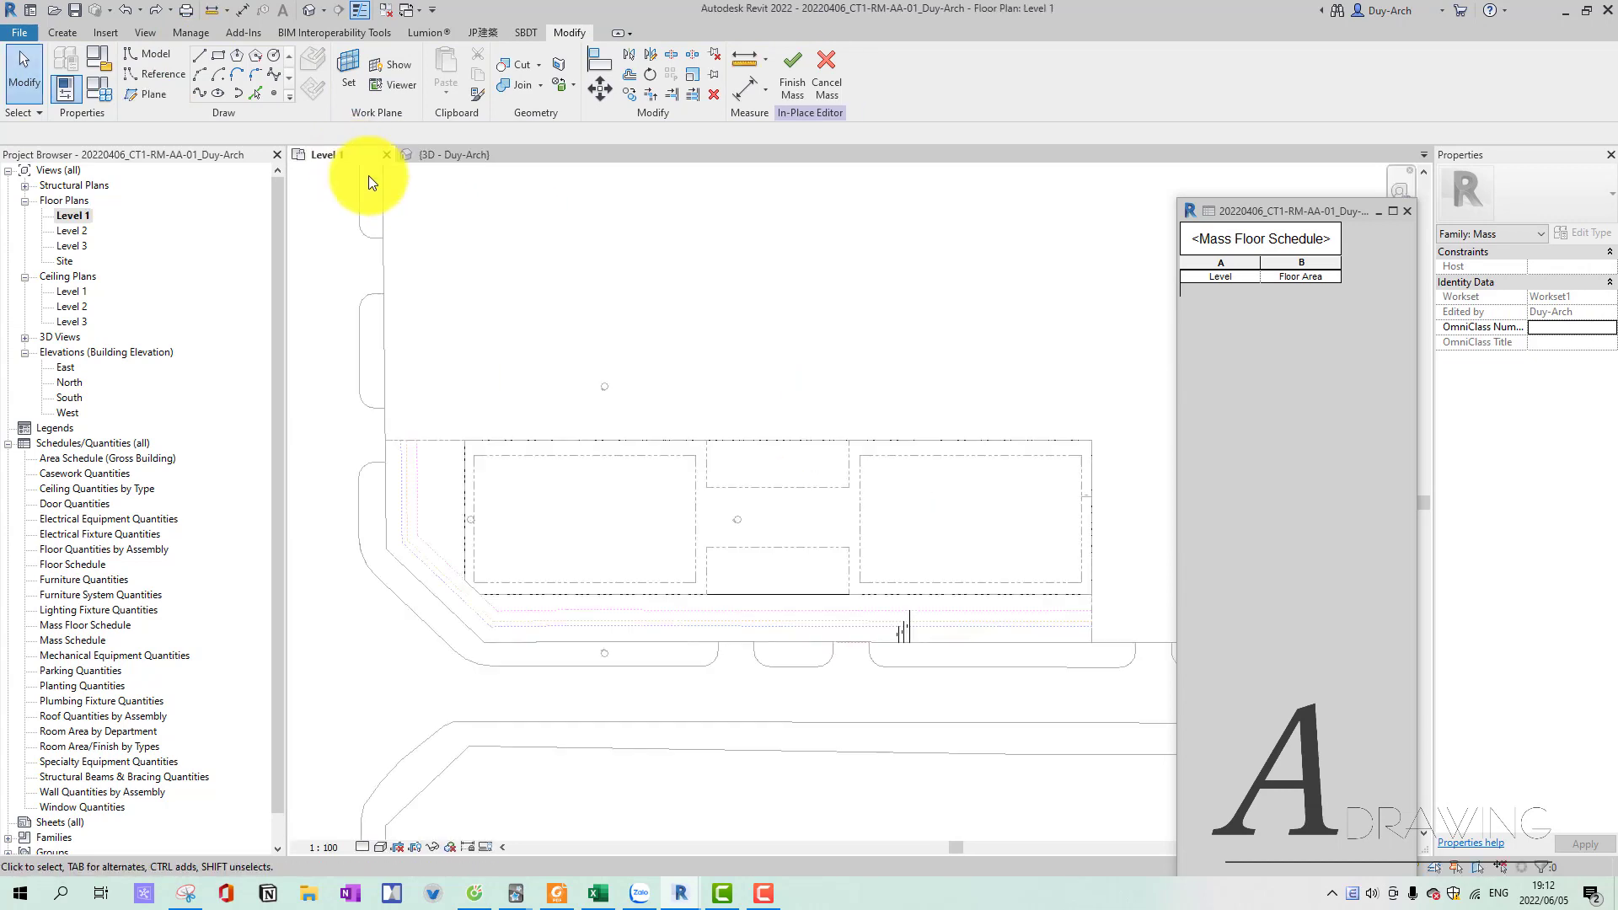
pyautogui.click(760, 590)
pyautogui.click(199, 54)
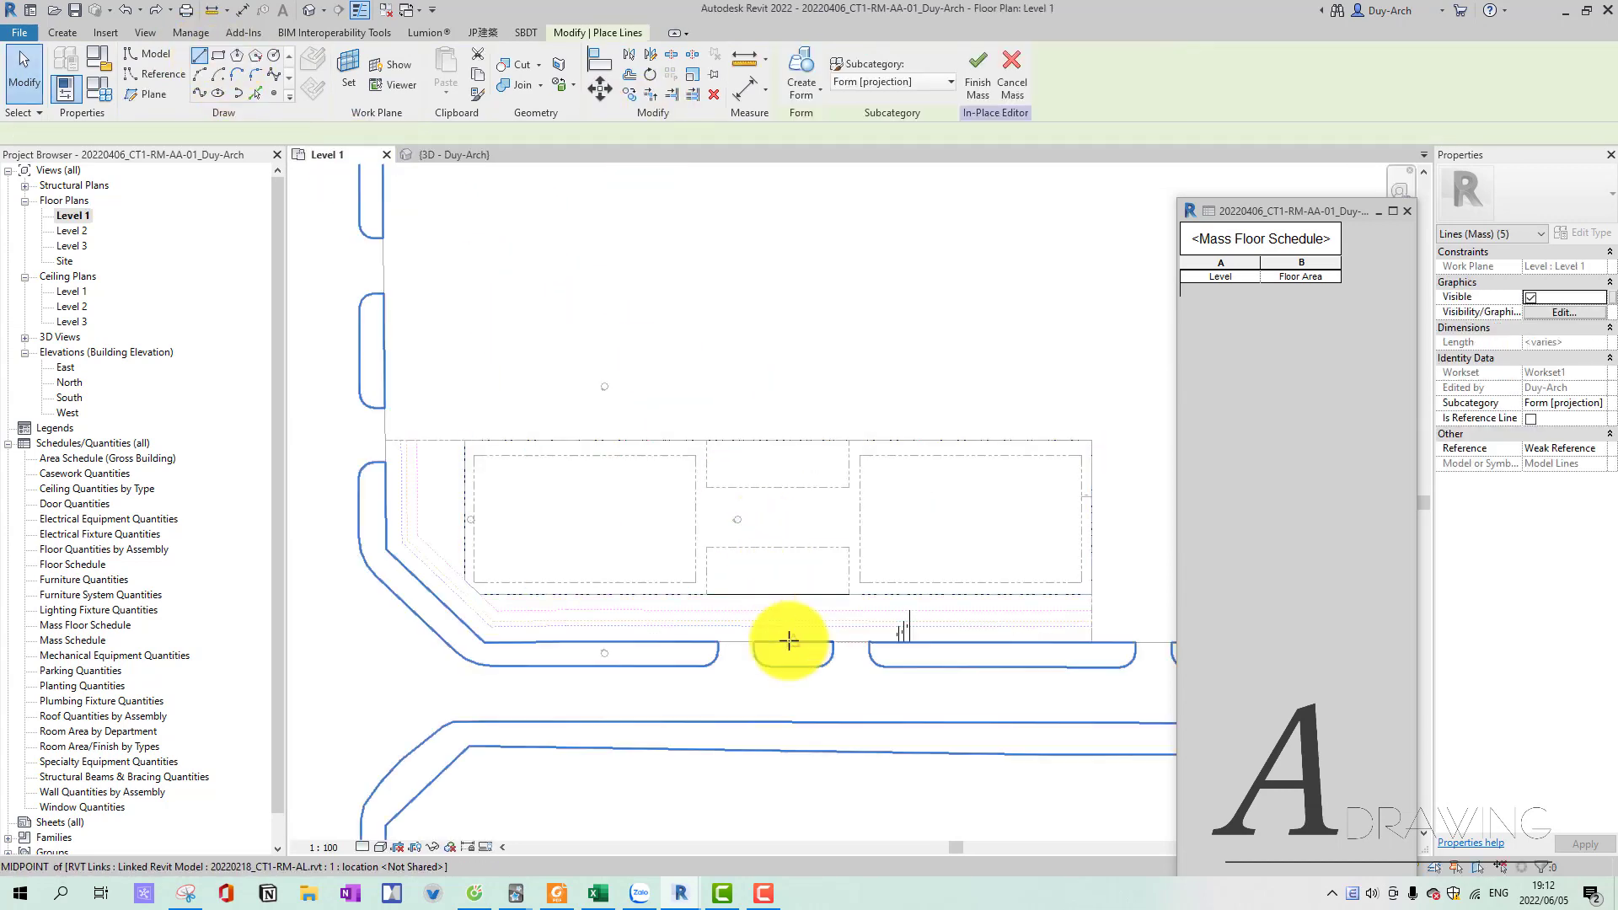
# Sketch the lower and upper podium box outlines as model line chains.
pyautogui.click(706, 594)
pyautogui.click(705, 548)
pyautogui.click(848, 548)
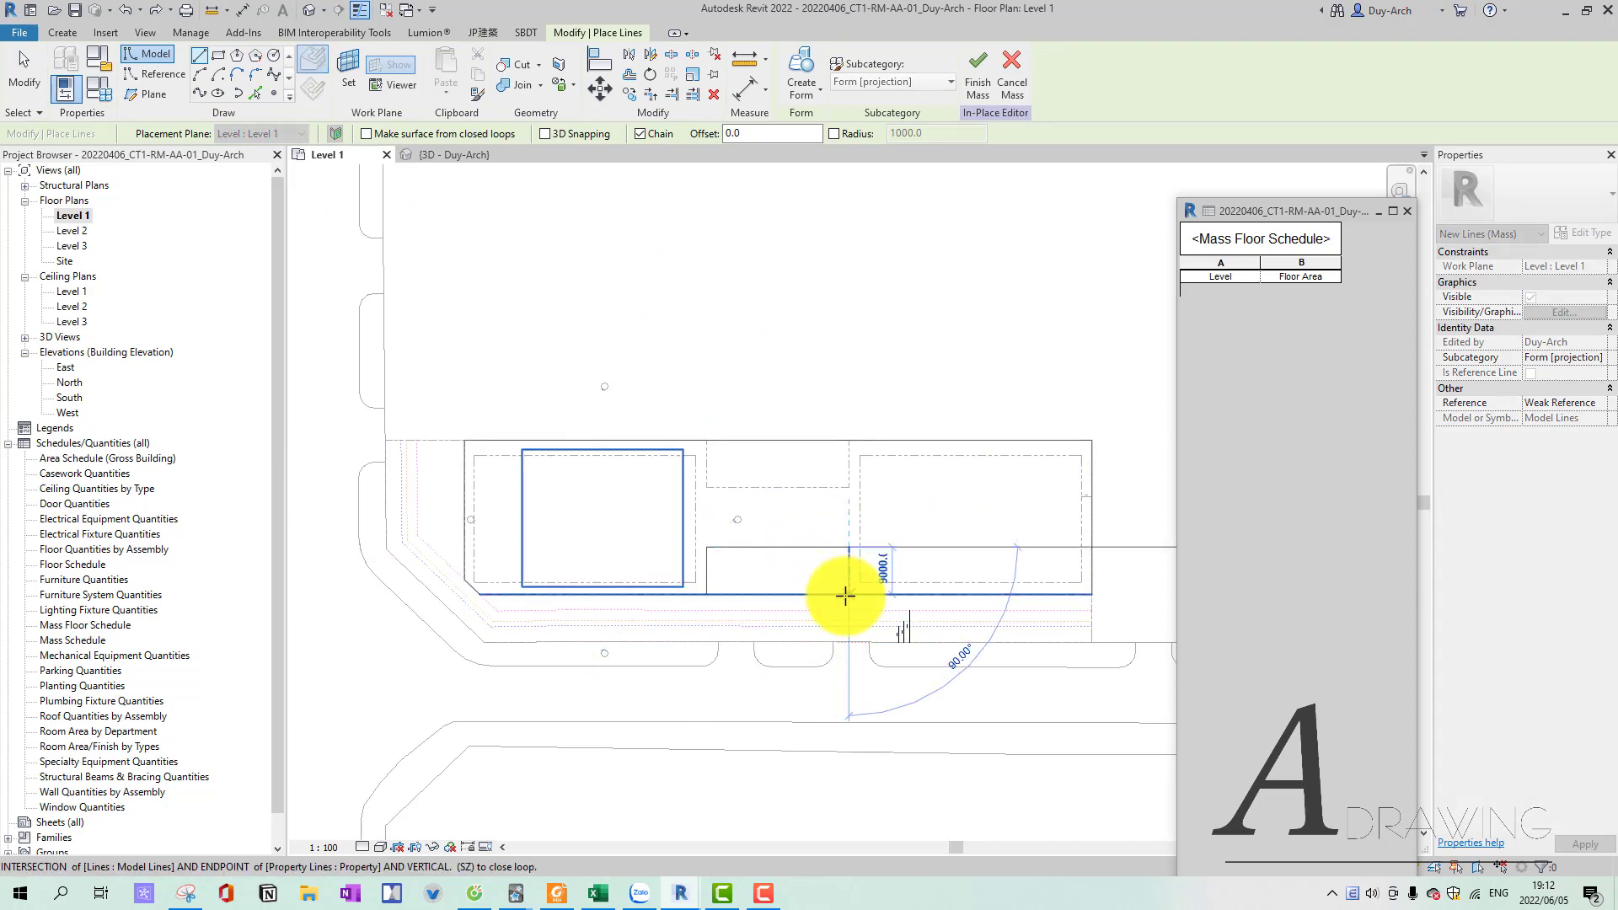
pyautogui.click(846, 596)
pyautogui.press('Escape')
pyautogui.click(706, 487)
pyautogui.click(847, 487)
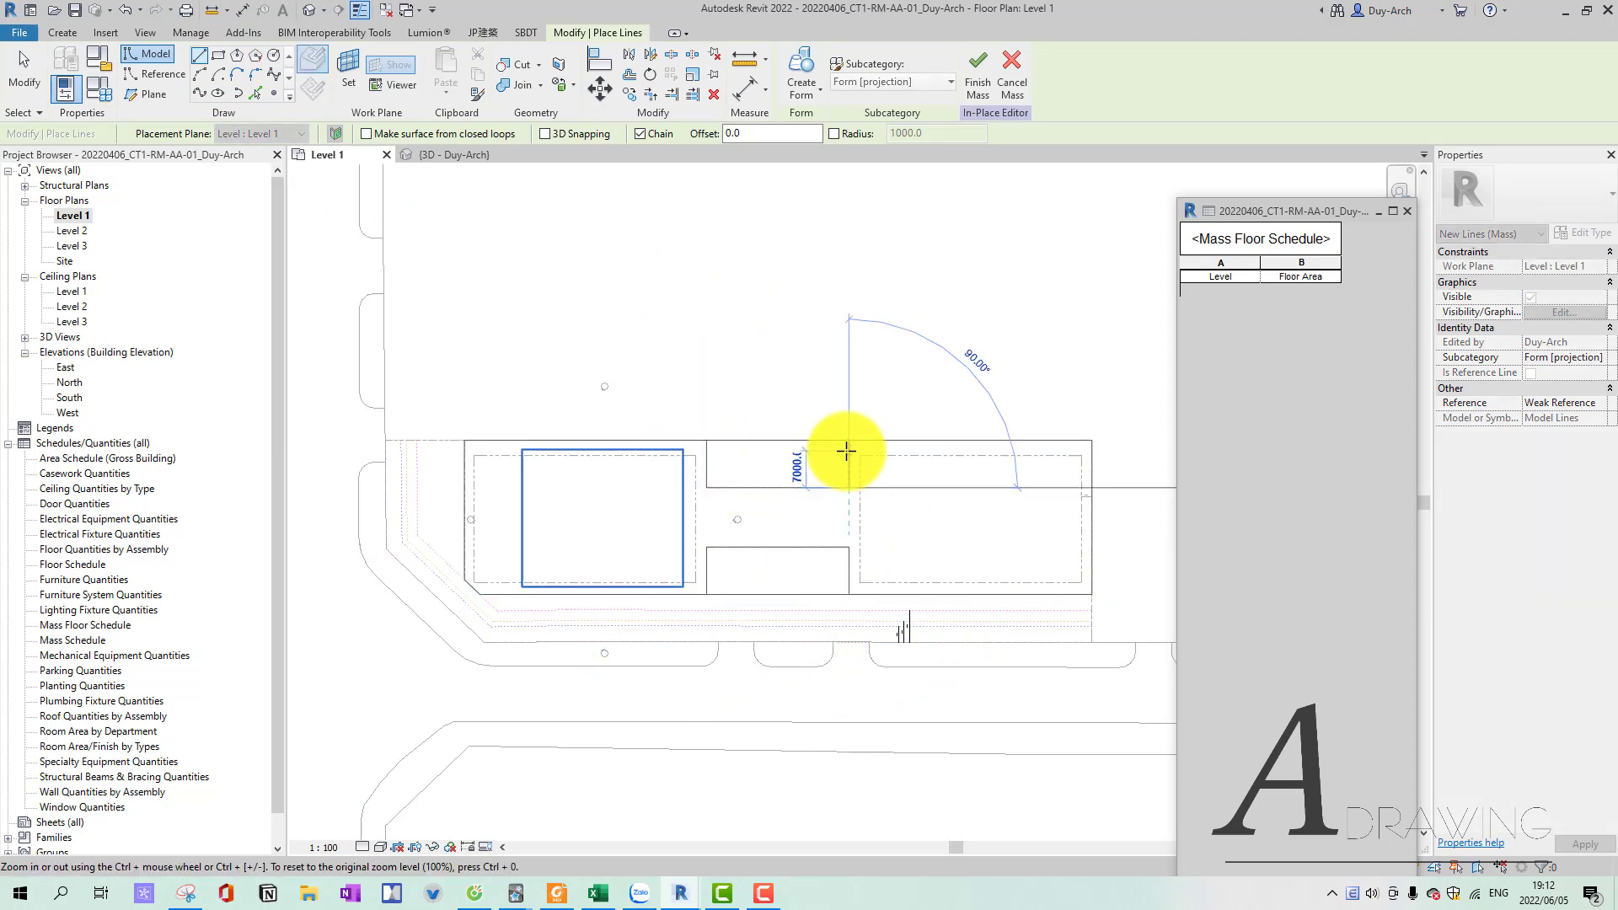
pyautogui.press('Escape')
pyautogui.press('Escape')
# Split (SL) and trim (TR) the lines into one closed stepped loop, then select it in 3D.
pyautogui.press('s')
pyautogui.press('l')
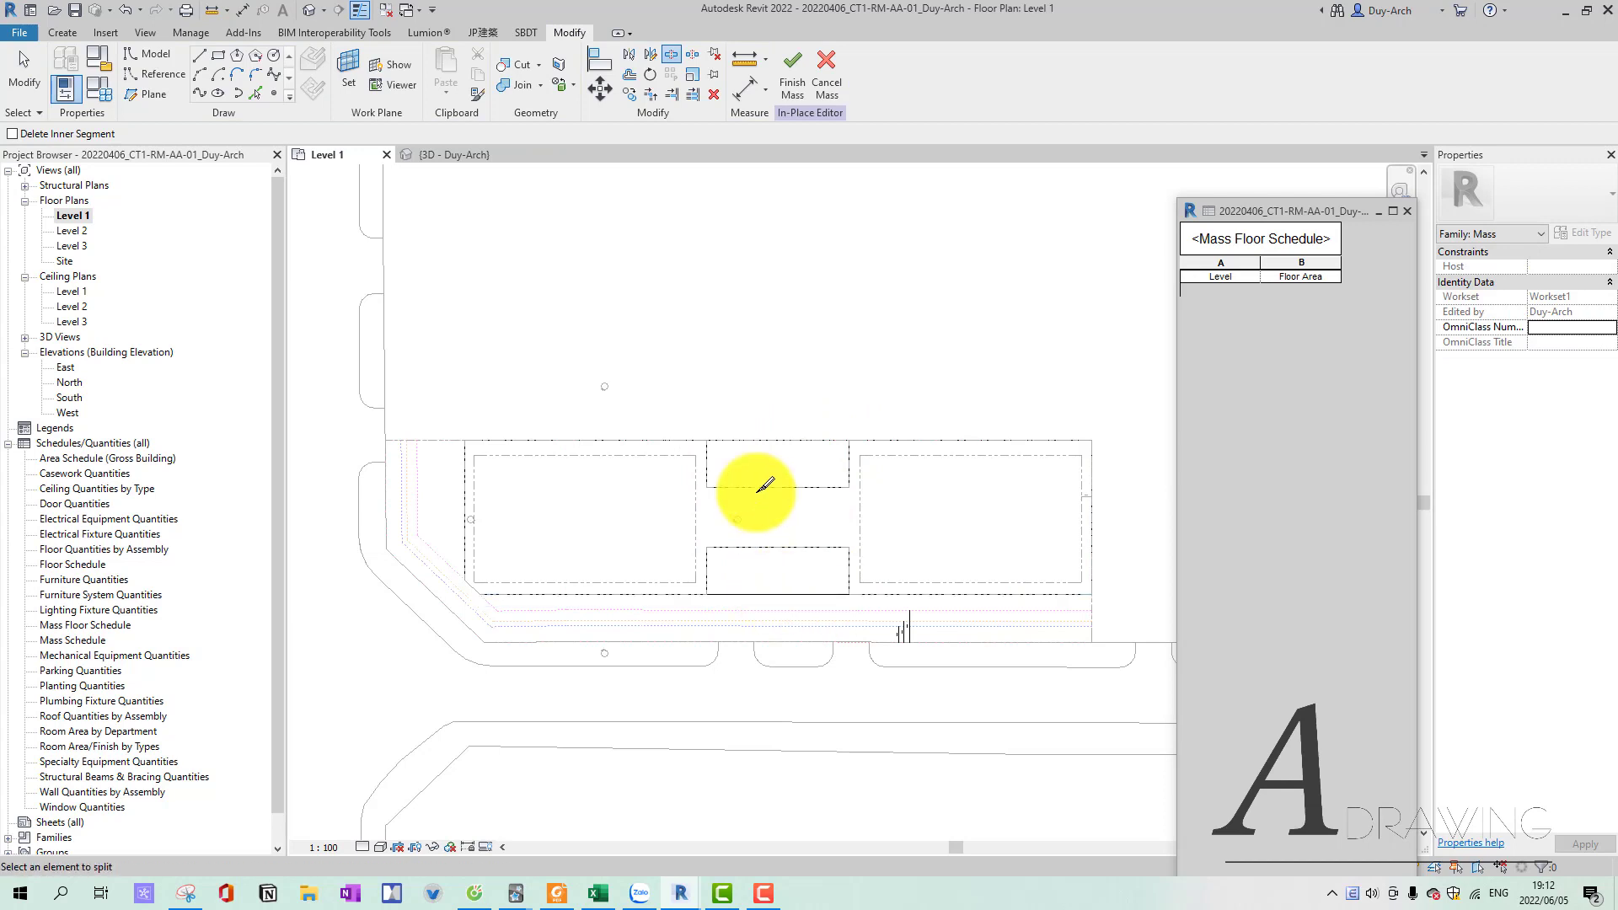
pyautogui.press('t')
pyautogui.press('r')
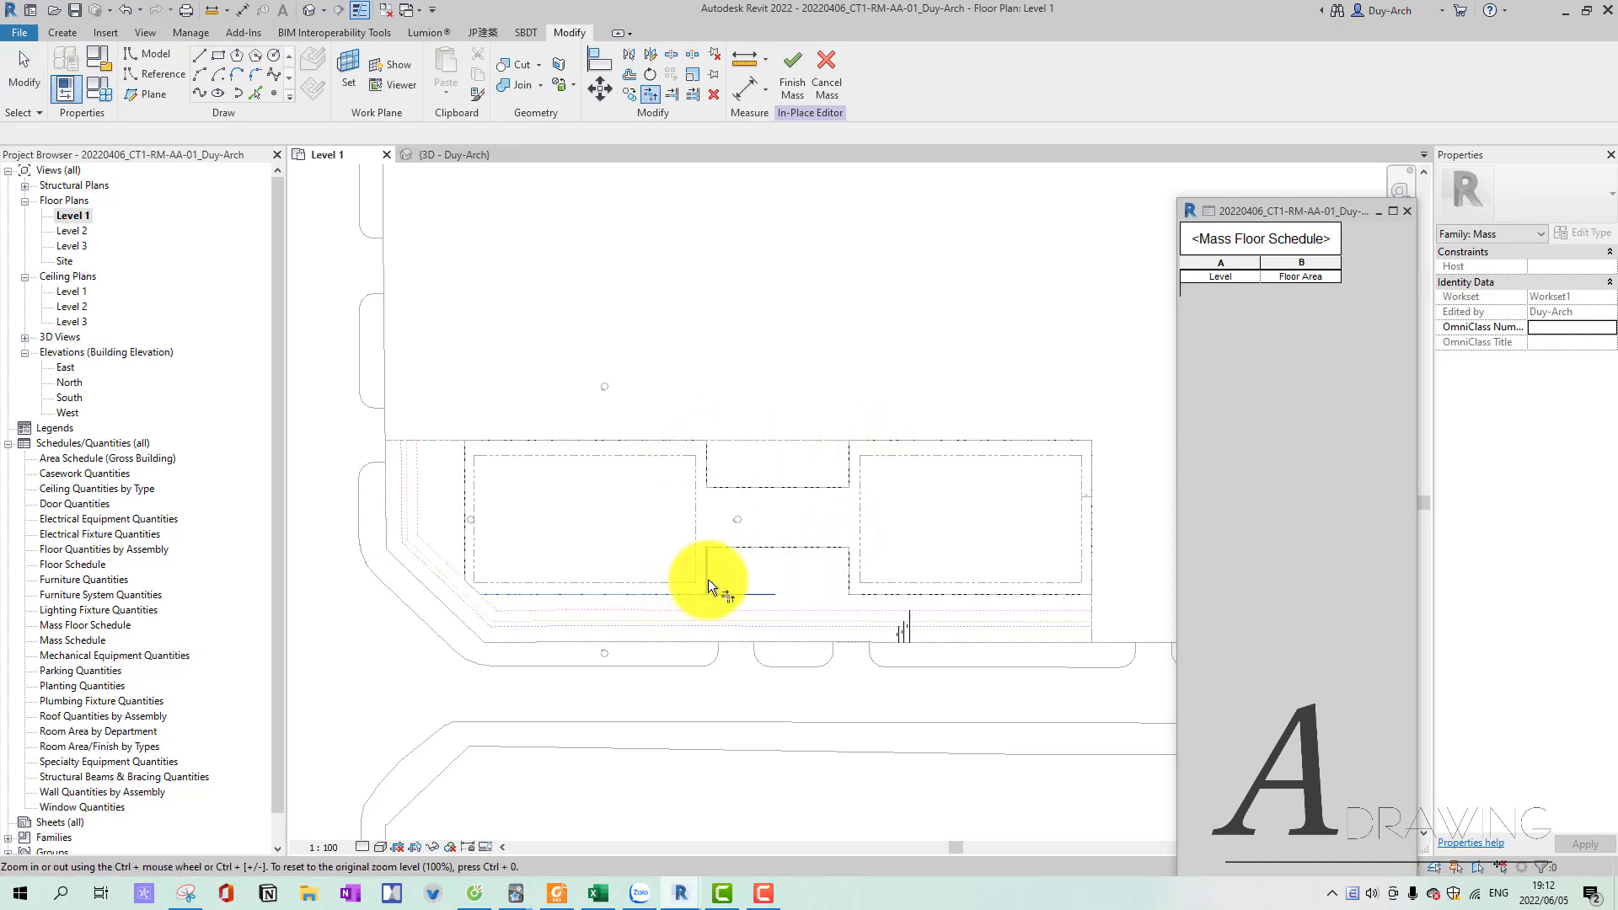
pyautogui.press('Escape')
pyautogui.hotkey('ctrl', 'Tab')
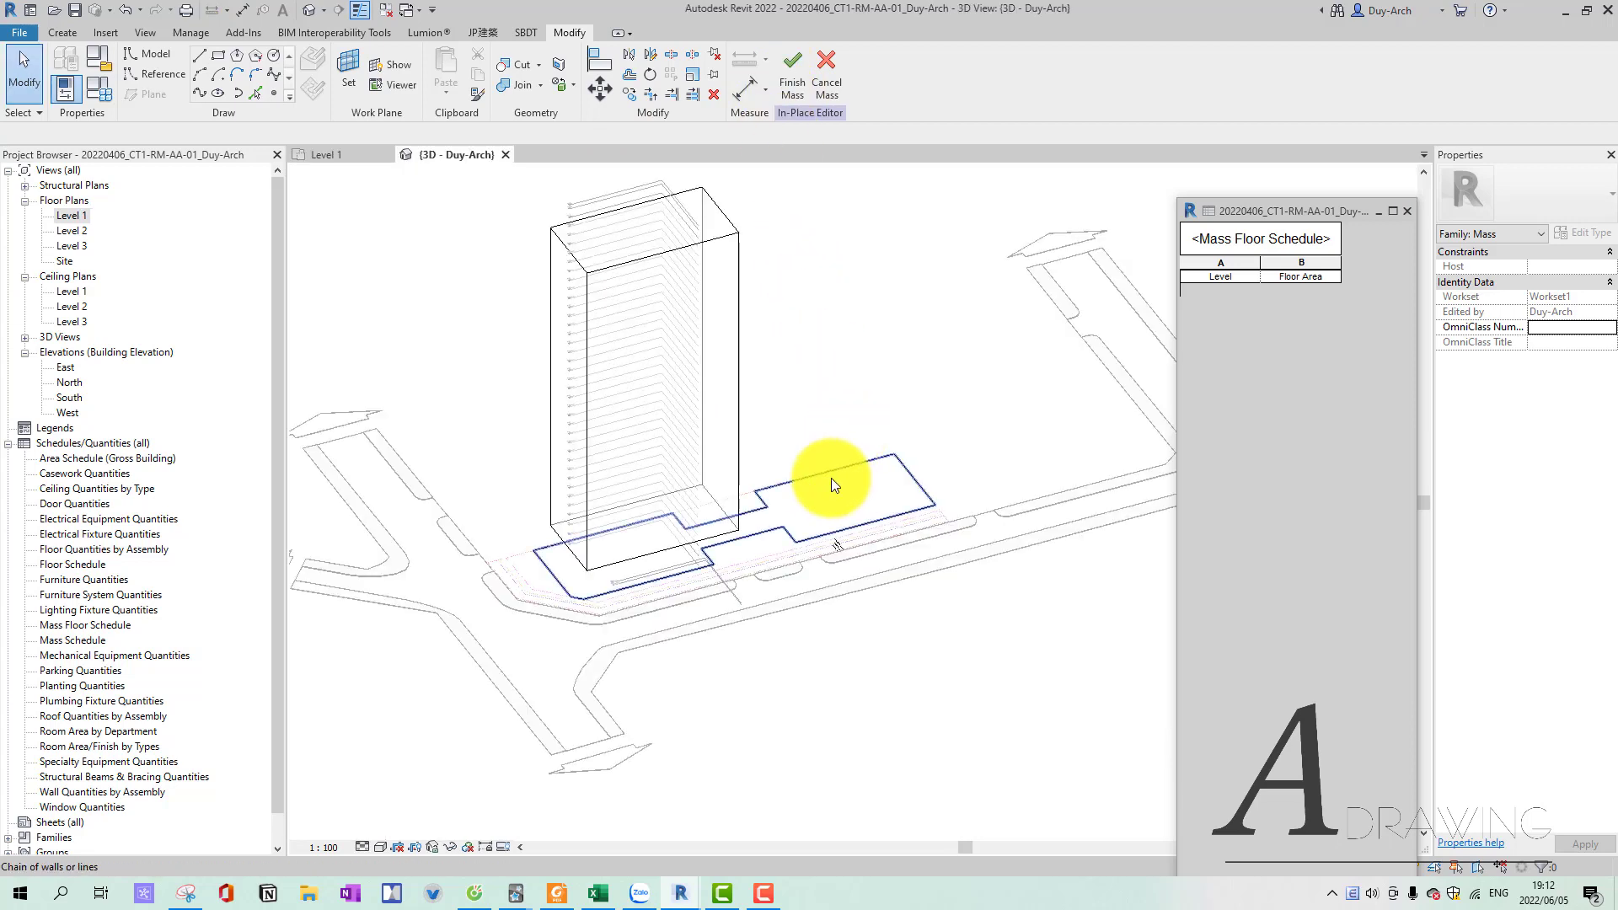
pyautogui.click(831, 478)
# Create a solid form from the stepped outline and drag its top down to a low podium height.
pyautogui.click(822, 116)
pyautogui.click(822, 145)
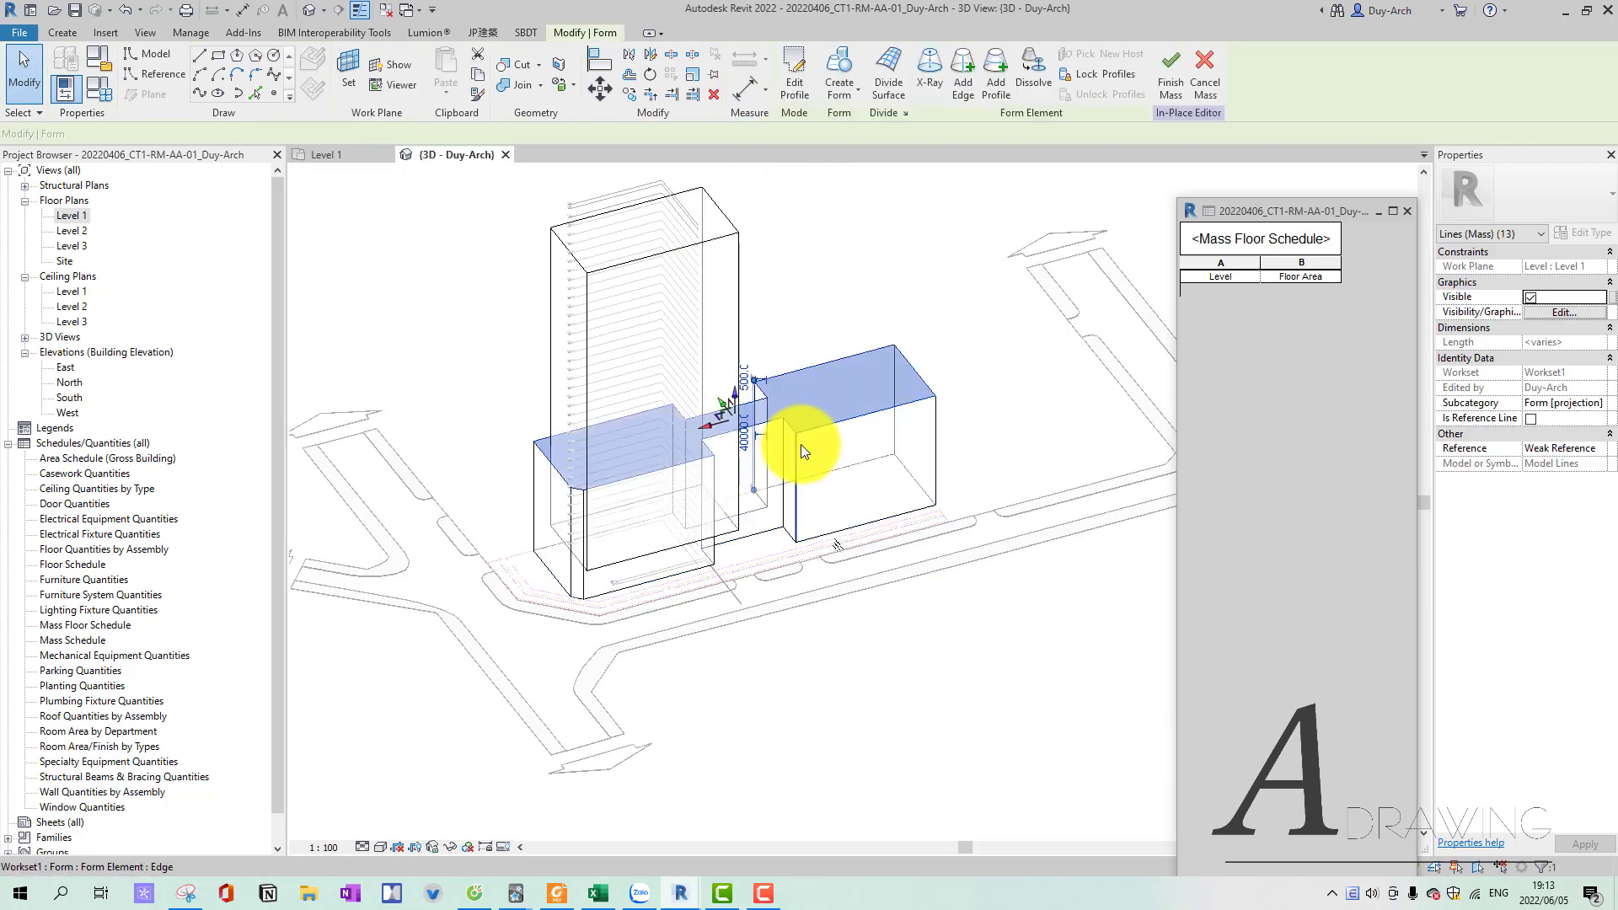
pyautogui.hotkey('shift', 'Right')
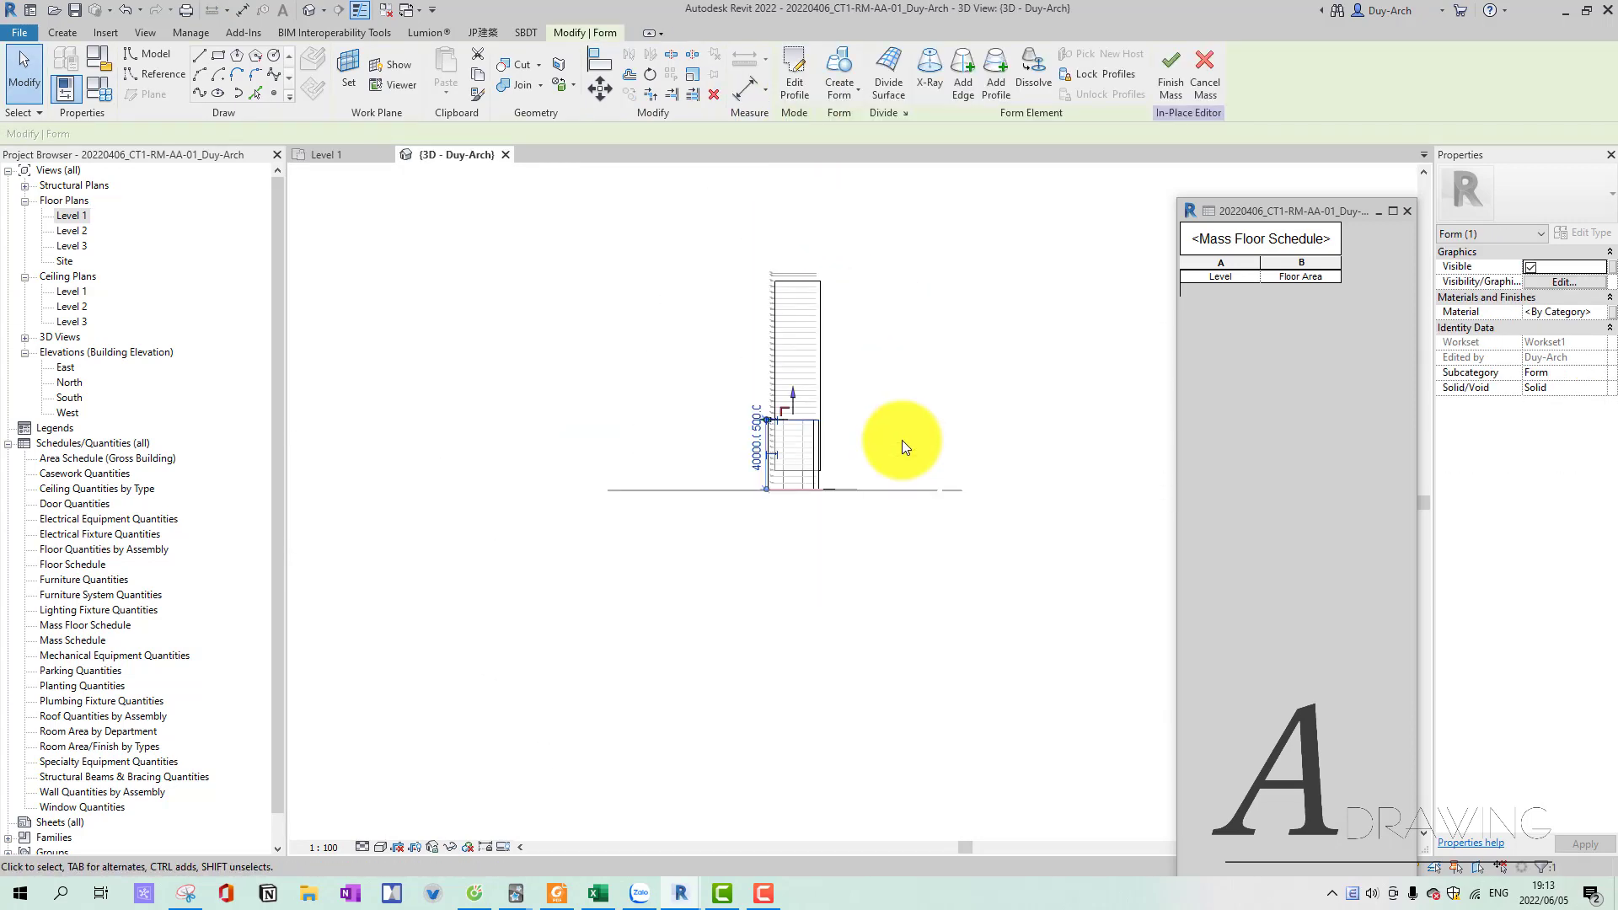
pyautogui.scroll(3, 902, 440)
pyautogui.scroll(3, 883, 530)
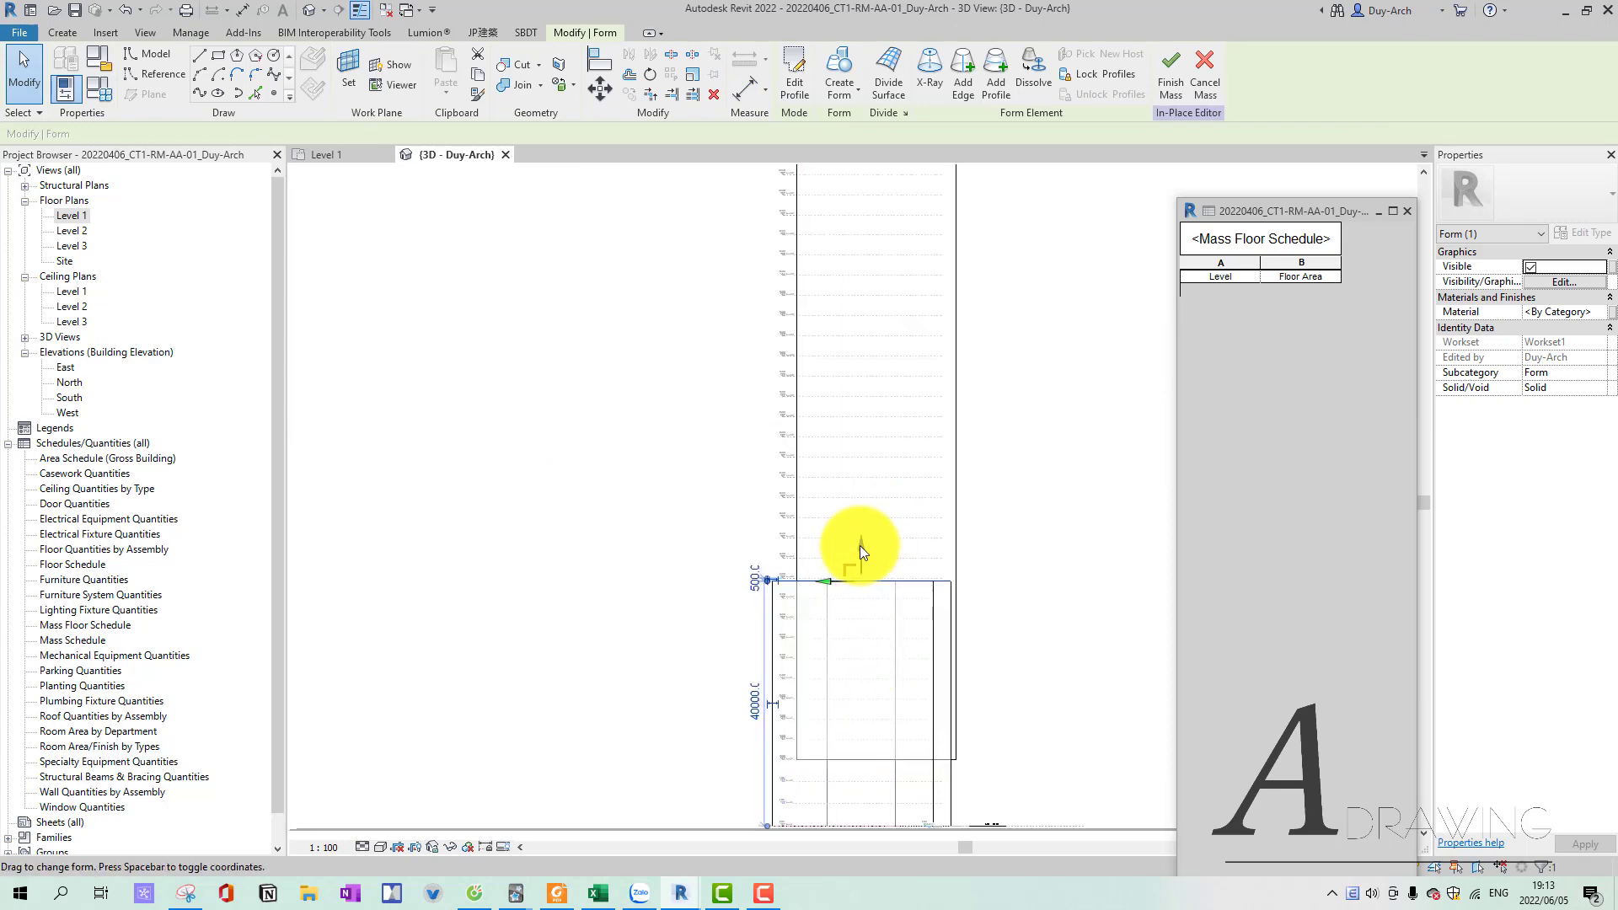
pyautogui.moveTo(860, 546); pyautogui.dragTo(880, 725)
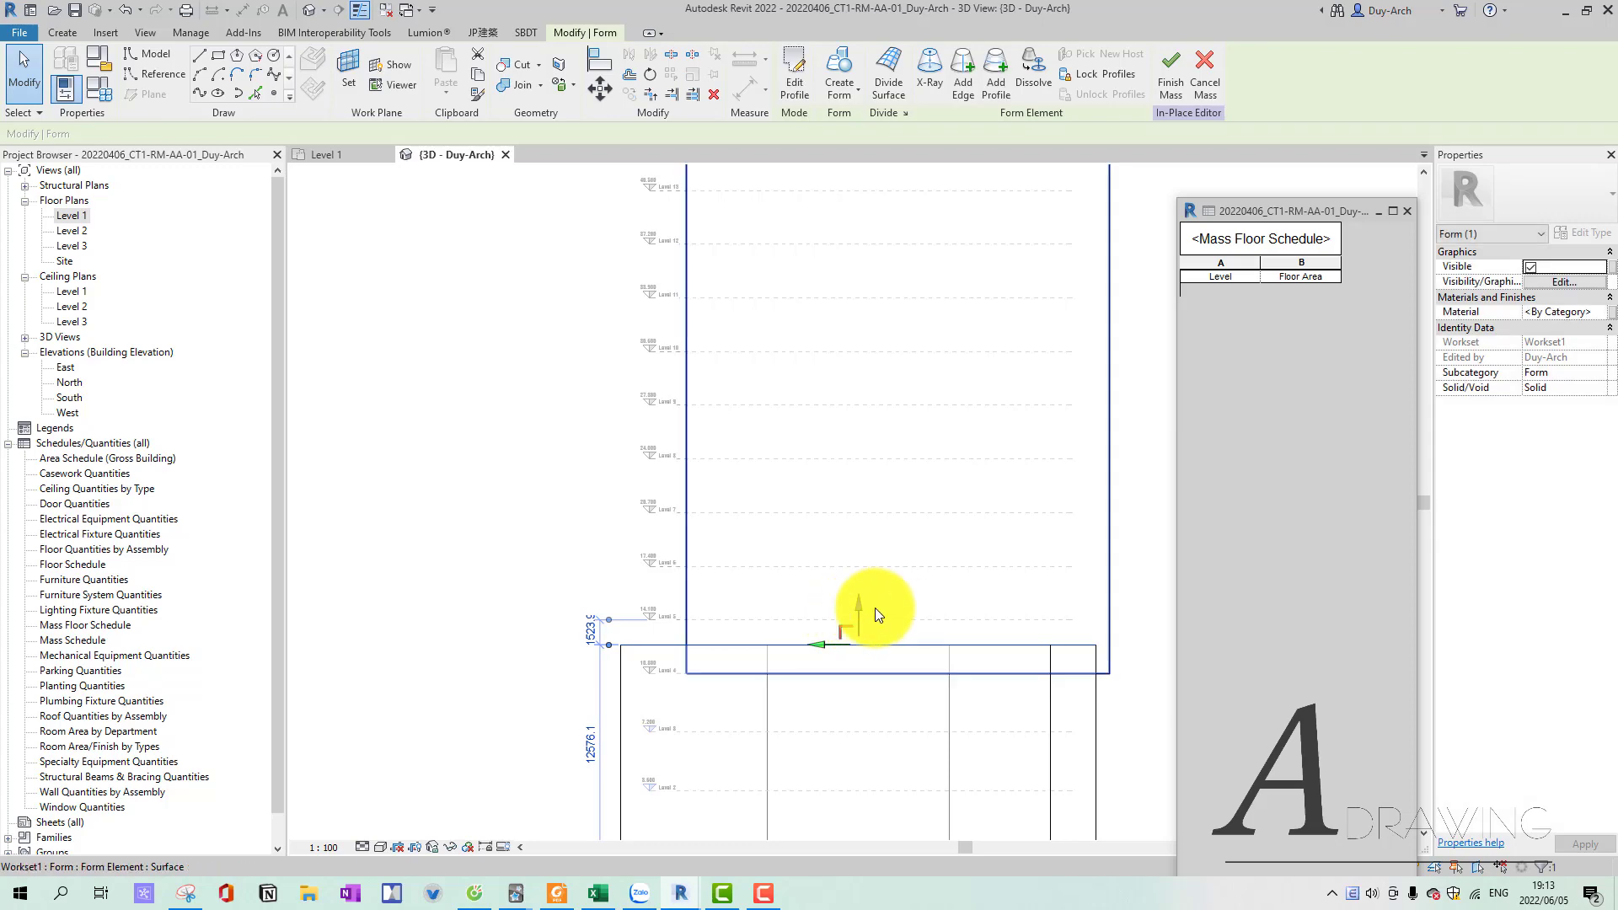
pyautogui.moveTo(875, 608); pyautogui.dragTo(863, 652)
pyautogui.press('Escape')
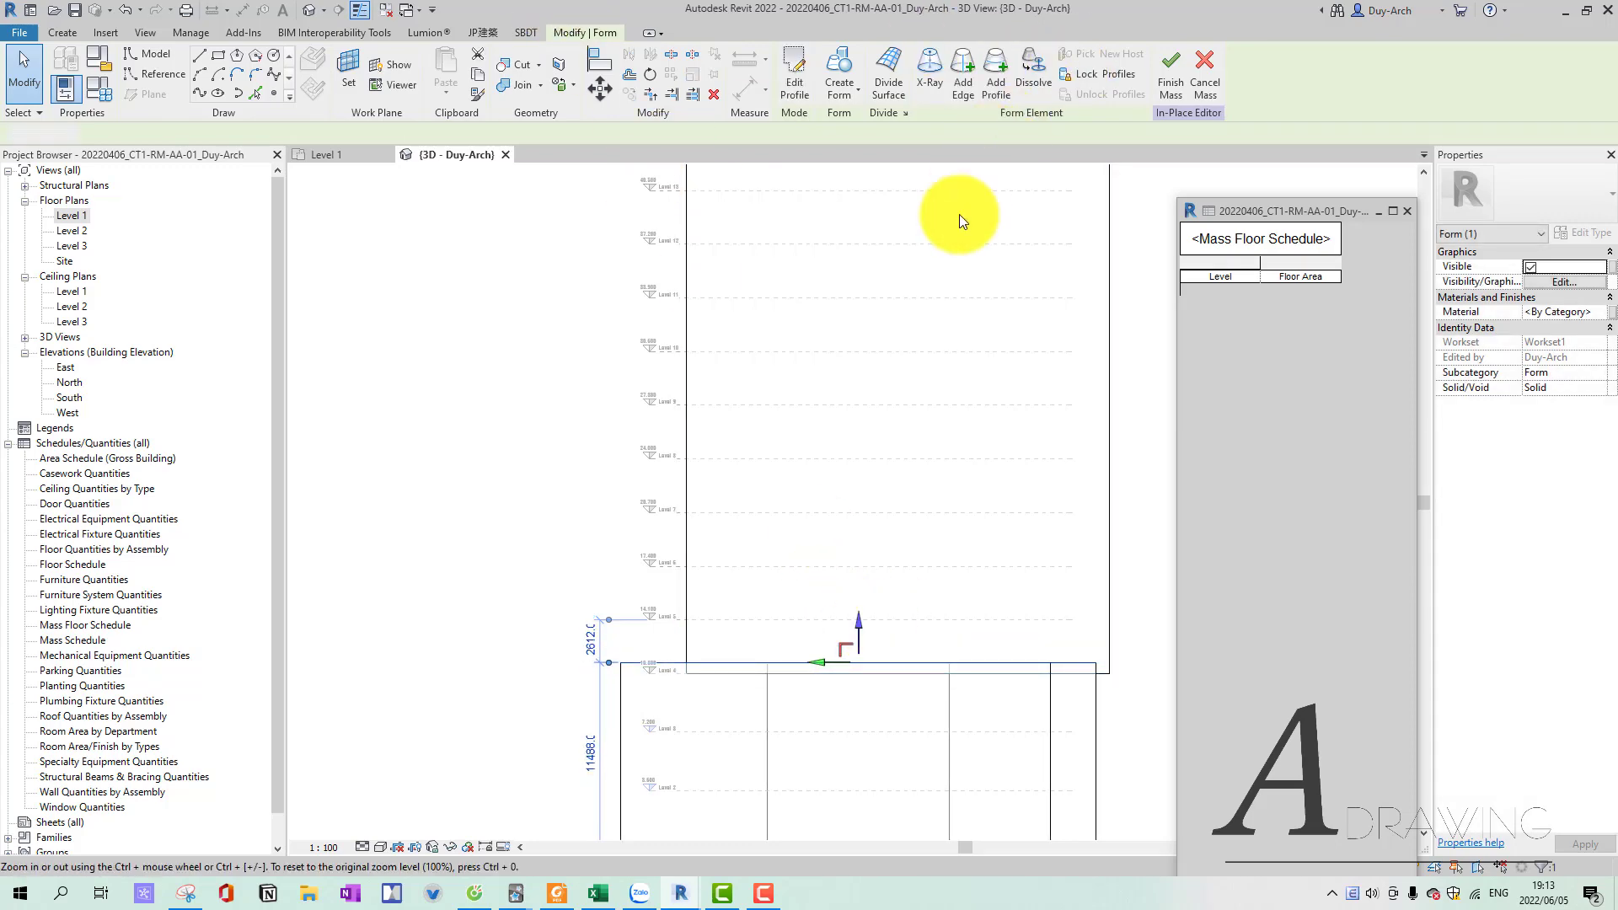
pyautogui.moveTo(812, 553)
pyautogui.keyDown('shift'); pyautogui.mouseDown(button='middle')
pyautogui.moveTo(1023, 621)
pyautogui.moveTo(833, 596)
pyautogui.moveTo(932, 787)
pyautogui.moveTo(343, 722)
pyautogui.moveTo(643, 734)
pyautogui.moveTo(701, 648)
pyautogui.moveTo(748, 632)
pyautogui.mouseUp(button='middle'); pyautogui.keyUp('shift')
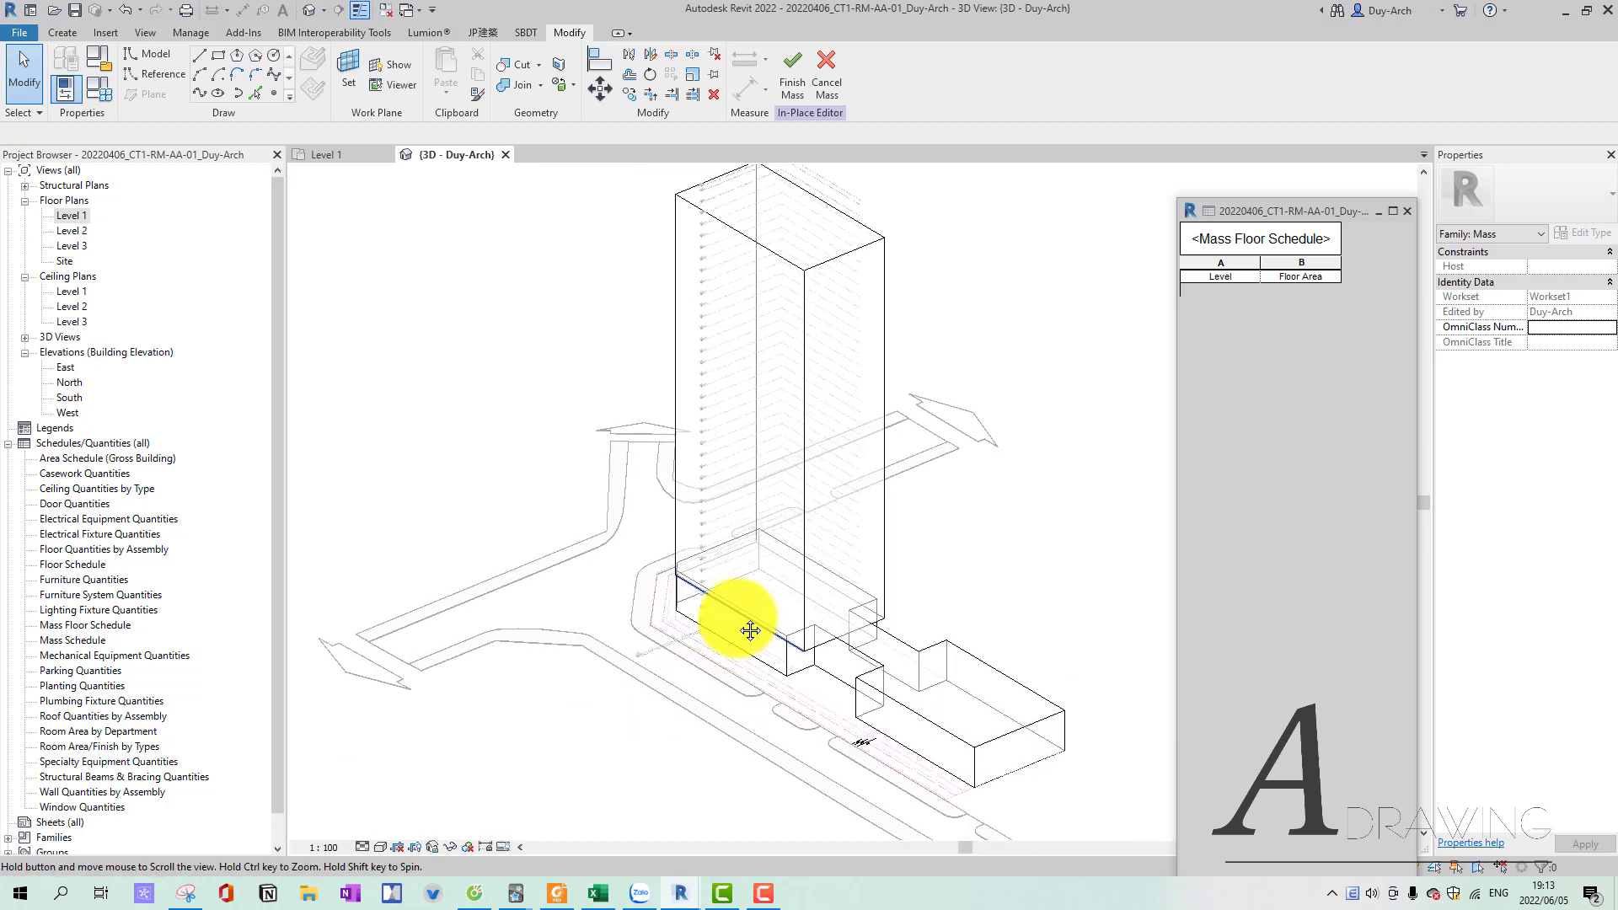
# Sketch the first rectangular footprint of mass lines on the Level 1 plan.
pyautogui.click(831, 290)
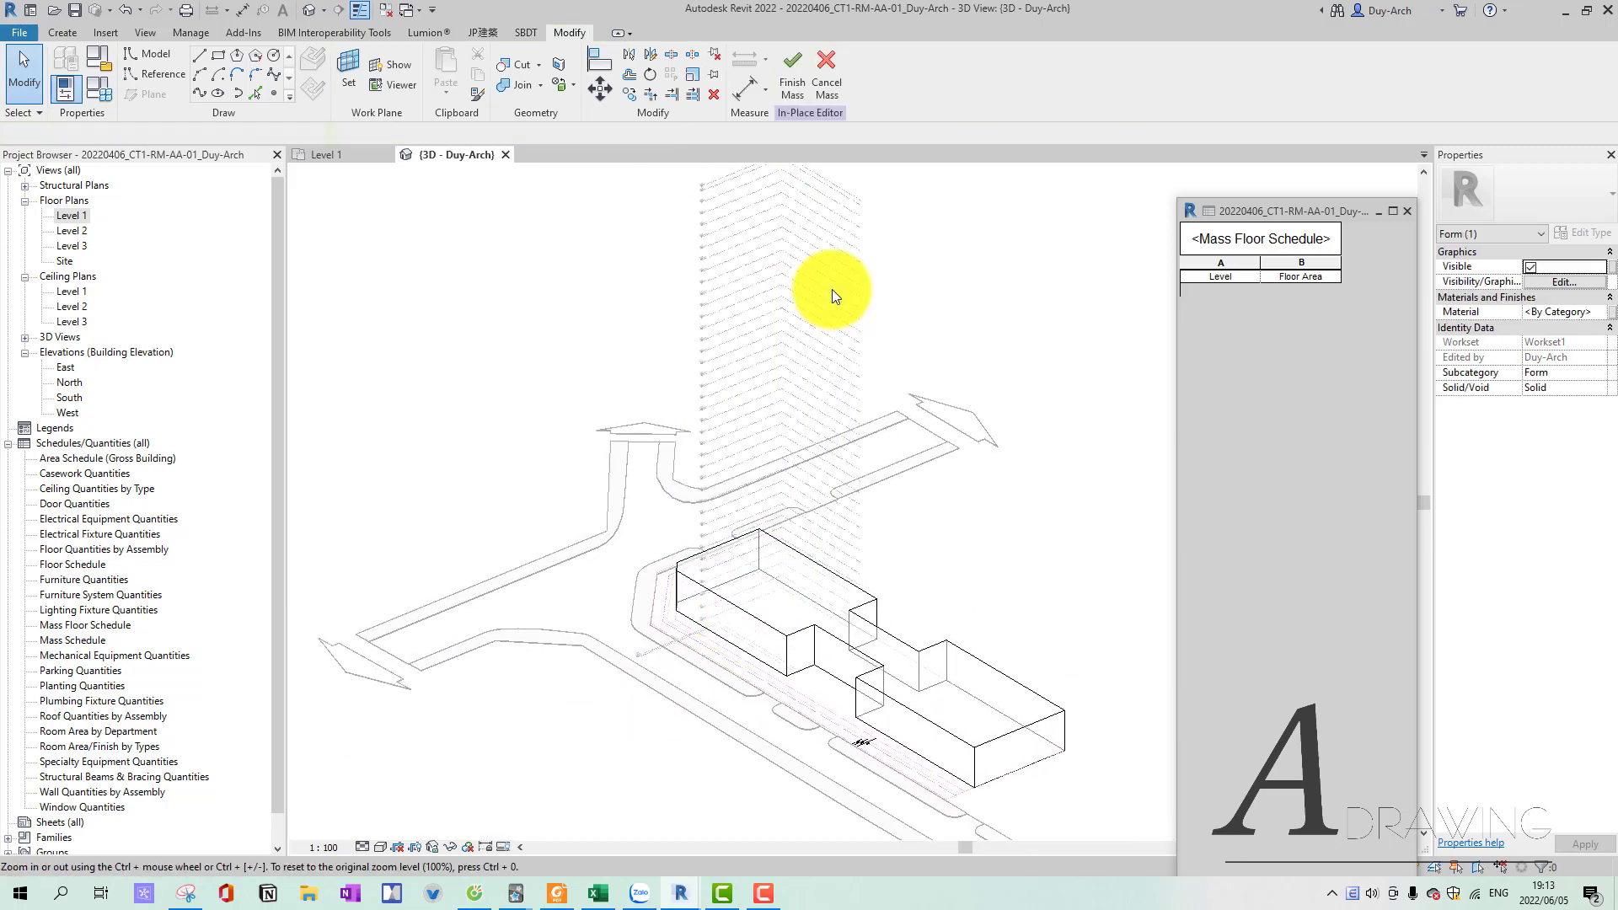
pyautogui.click(333, 154)
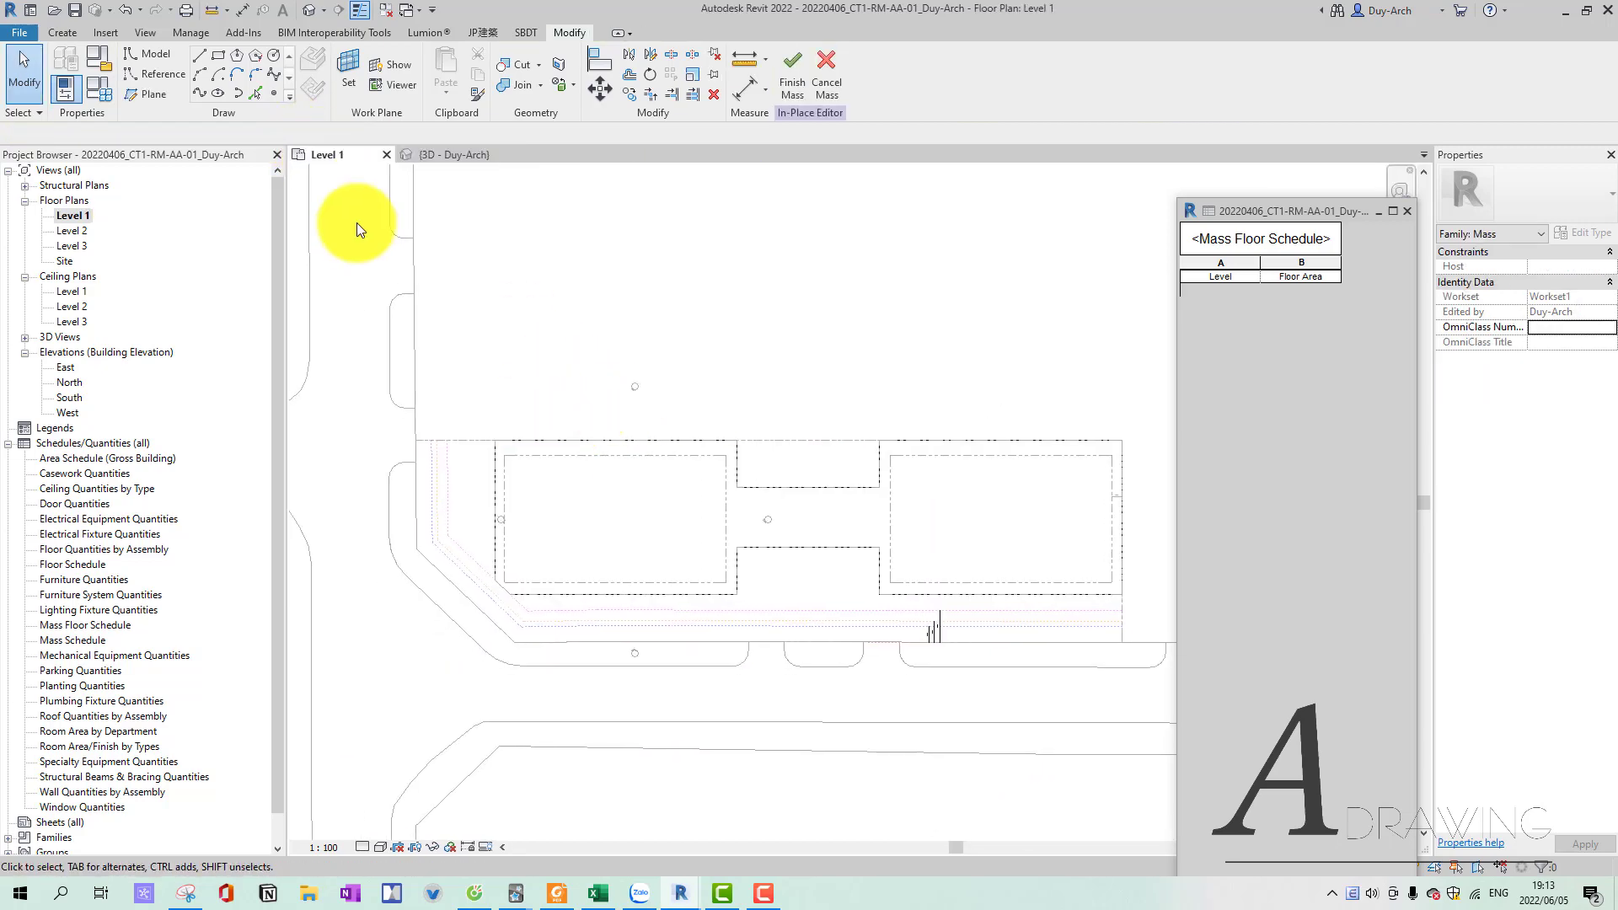
pyautogui.click(220, 53)
pyautogui.scroll(2, 495, 421)
pyautogui.click(512, 477)
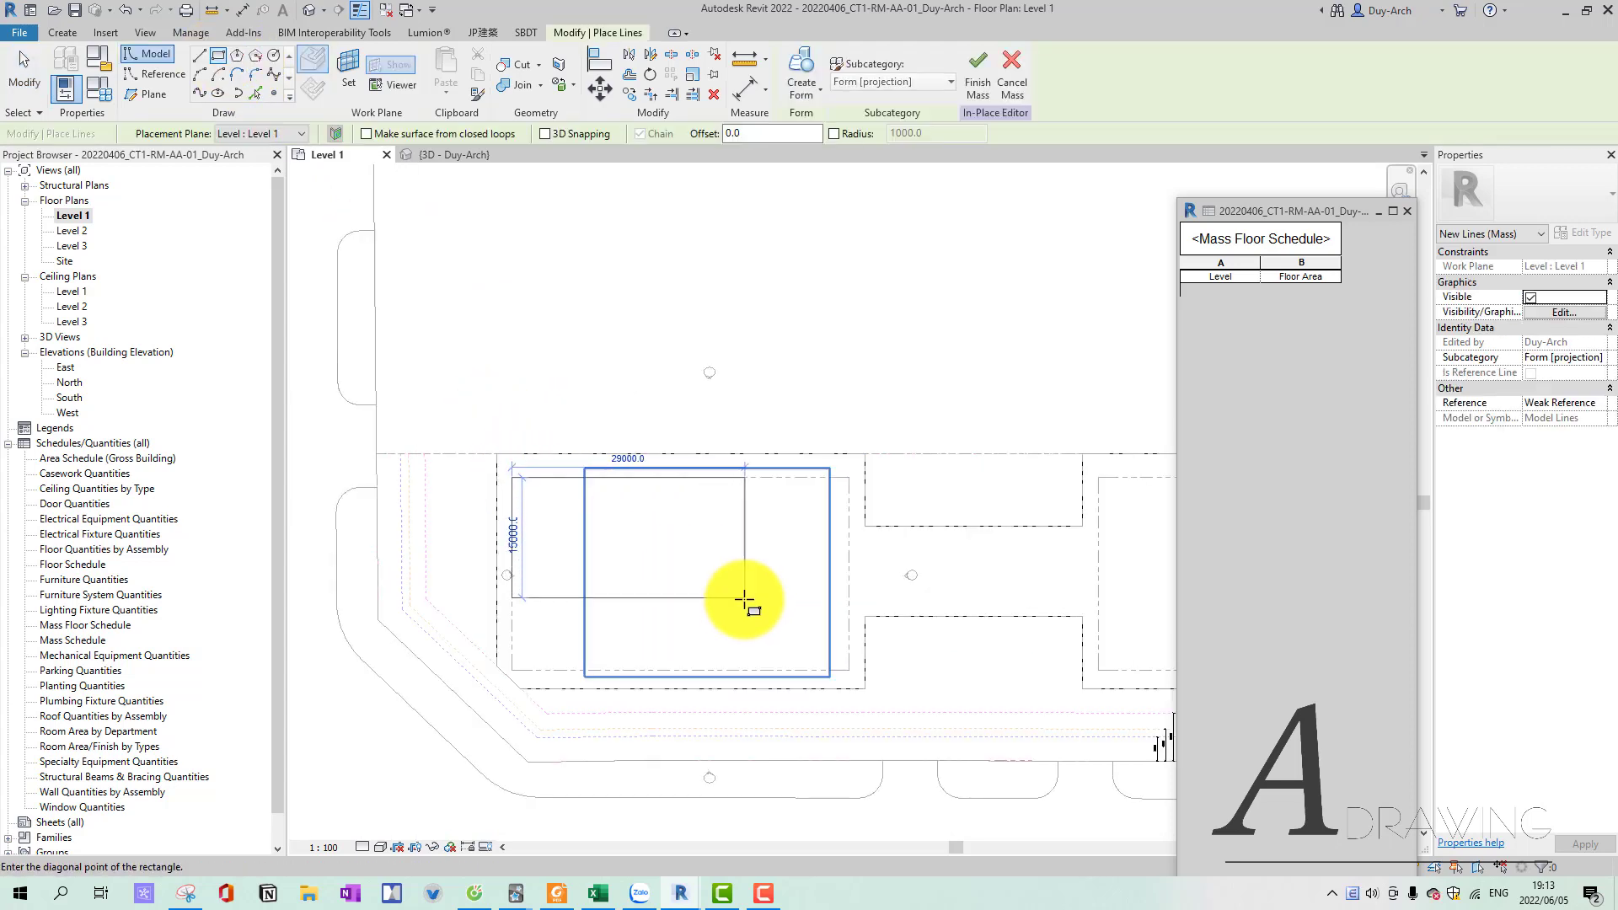
pyautogui.click(849, 665)
# Sketch the second 42000 by 24000 rectangle on the right block, then go to 3D.
pyautogui.scroll(-2, 1047, 451)
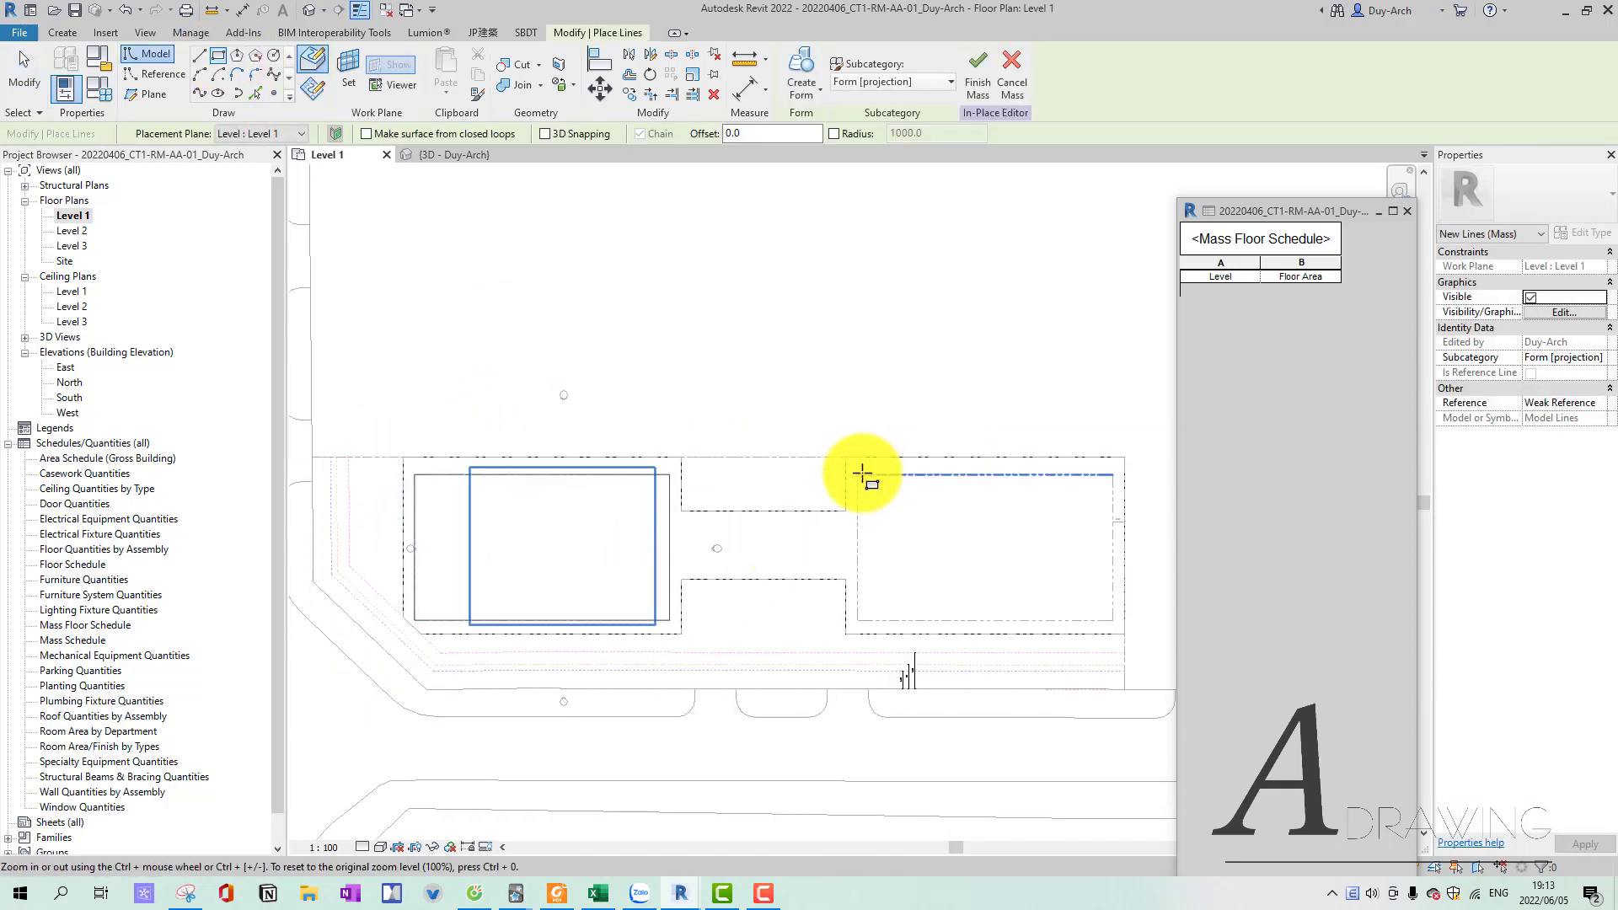
pyautogui.click(858, 475)
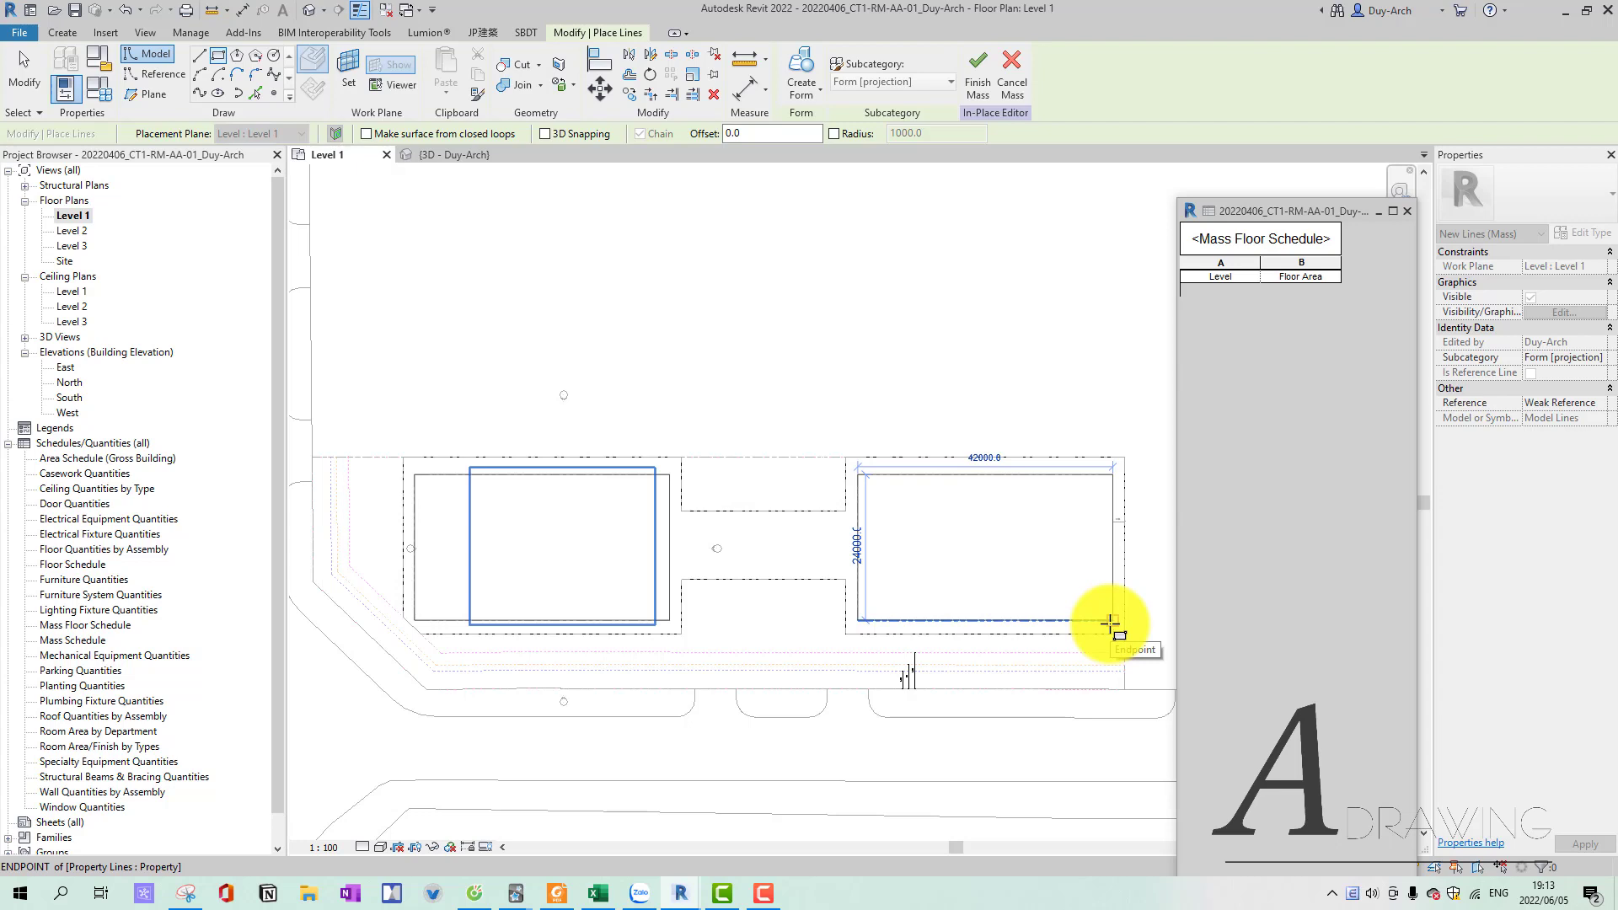
pyautogui.click(1111, 621)
pyautogui.press('Escape')
pyautogui.press('Escape')
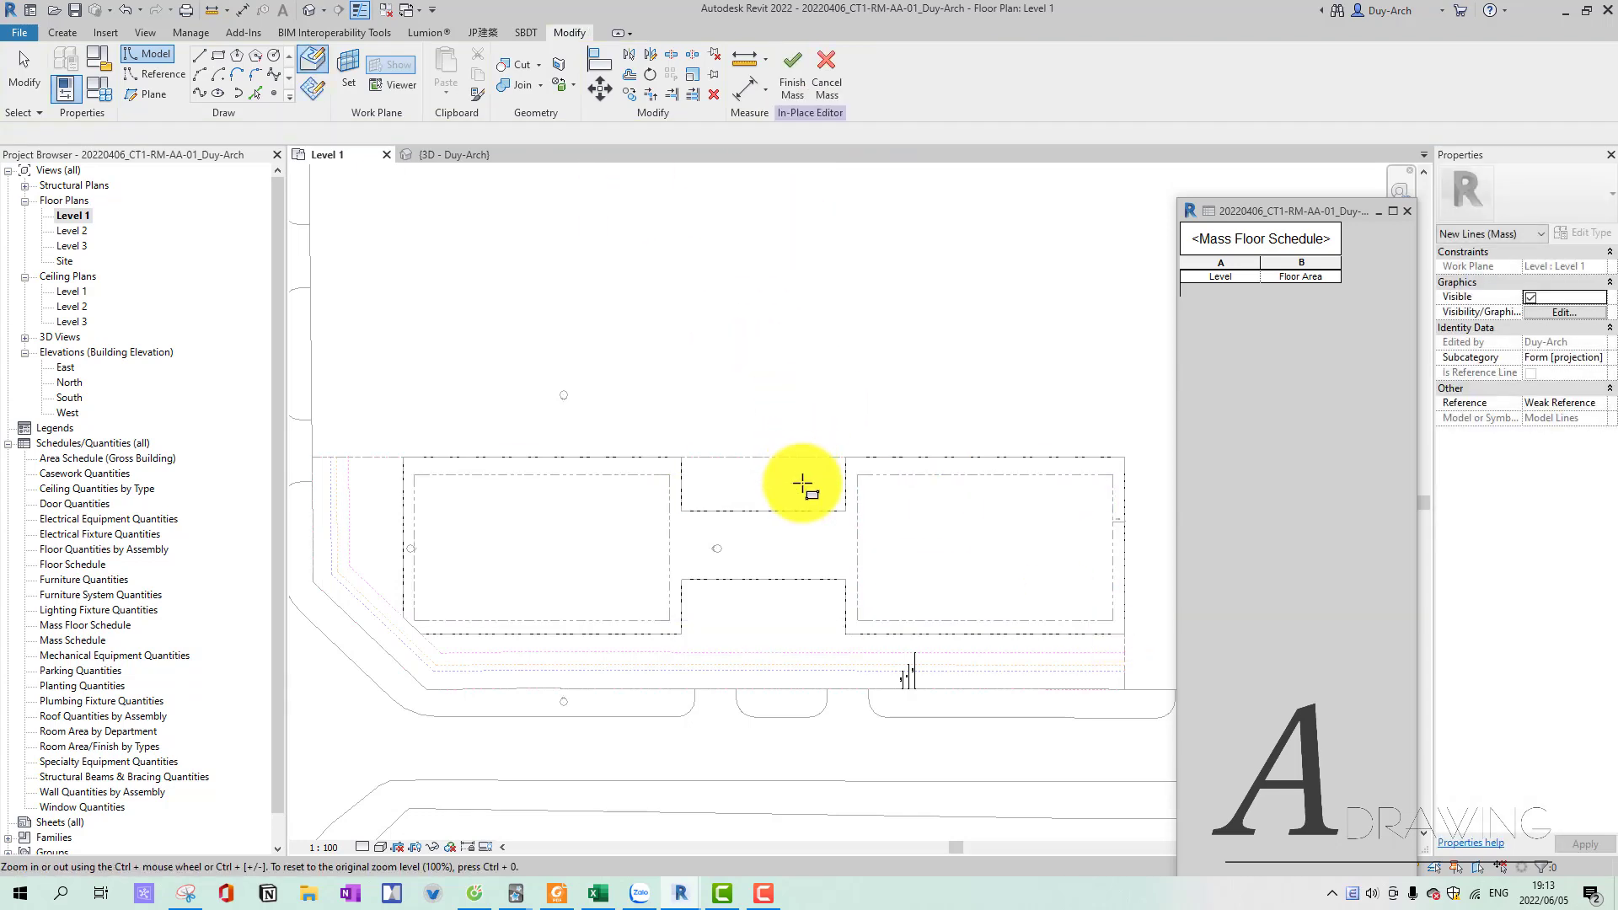
pyautogui.hotkey('ctrl', 'Tab')
# Extrude the left footprint rectangle into a tall solid tower form.
pyautogui.click(768, 652)
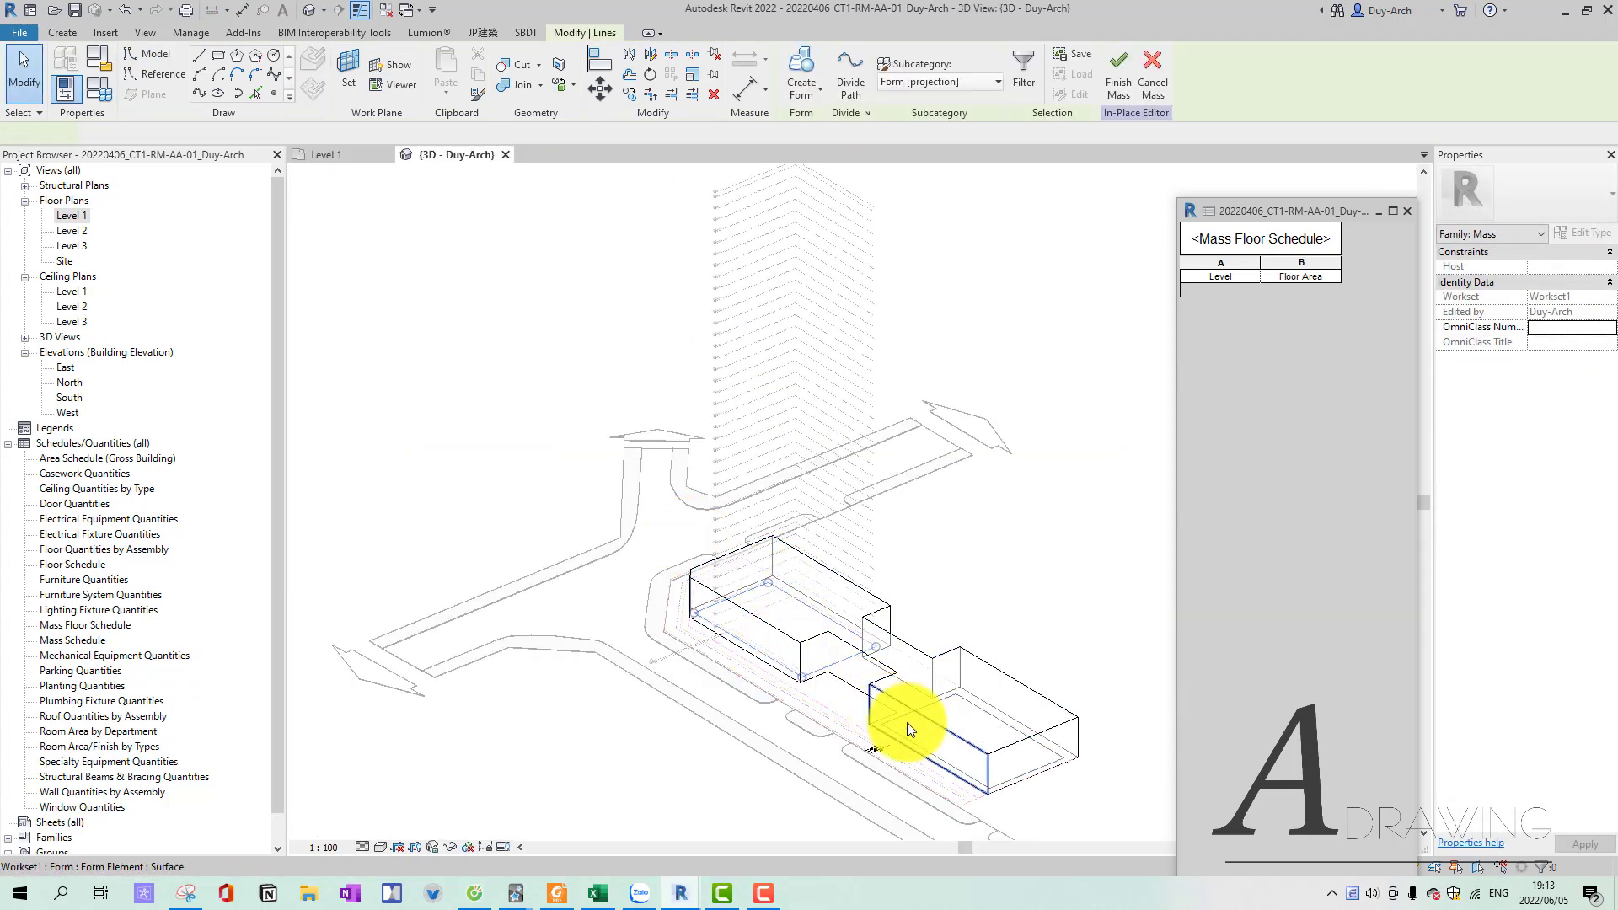
pyautogui.click(801, 98)
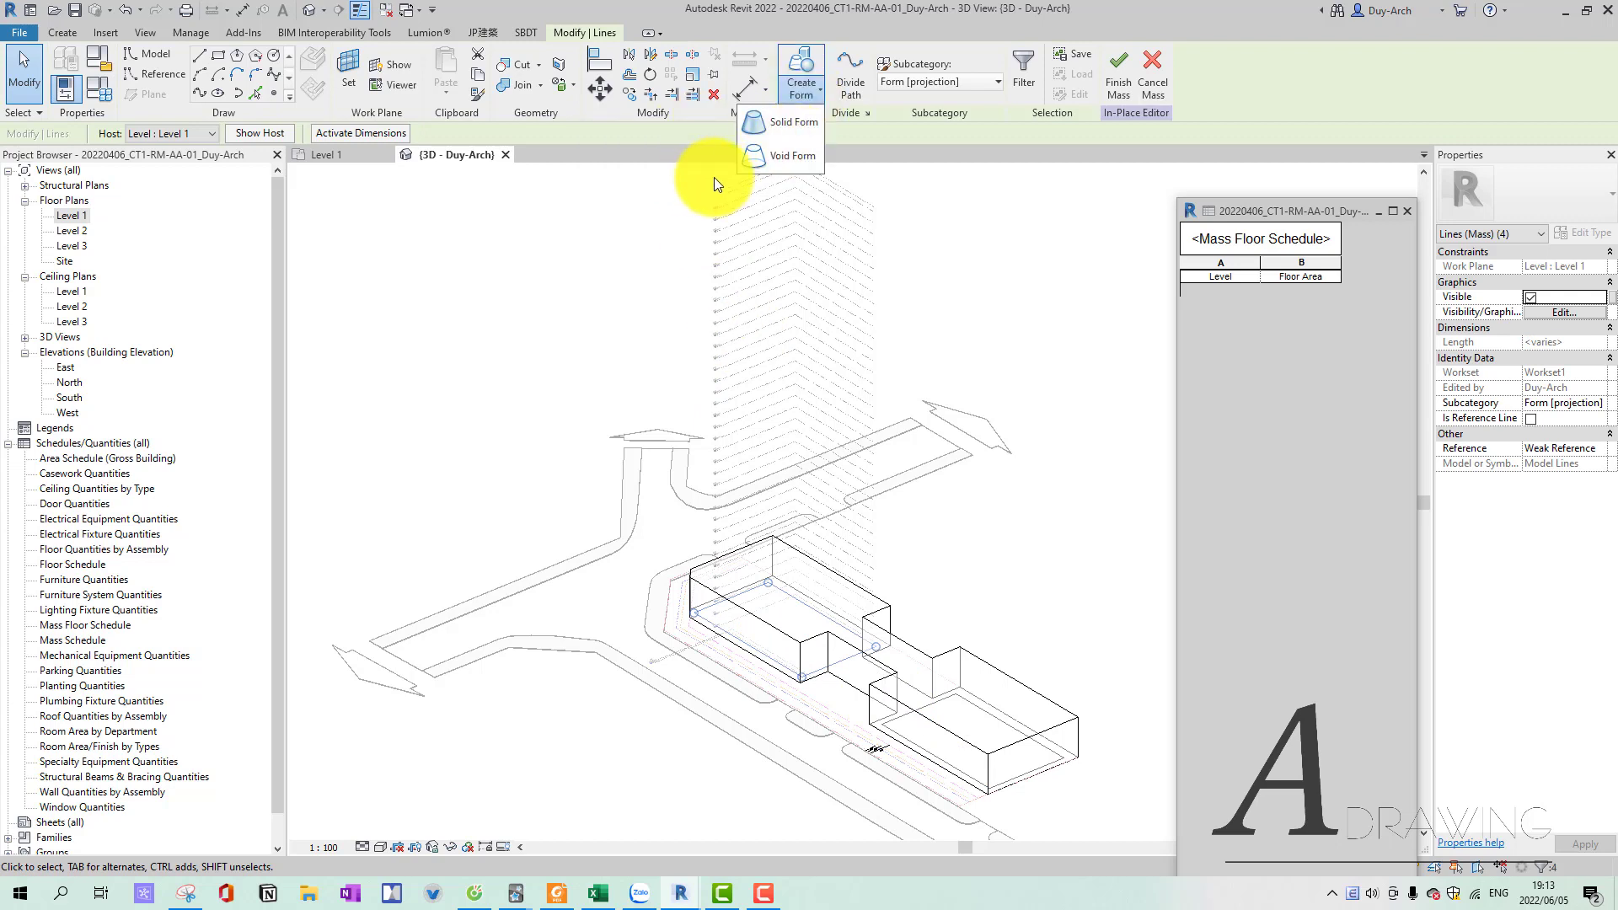
pyautogui.click(778, 124)
pyautogui.moveTo(785, 568); pyautogui.dragTo(790, 202)
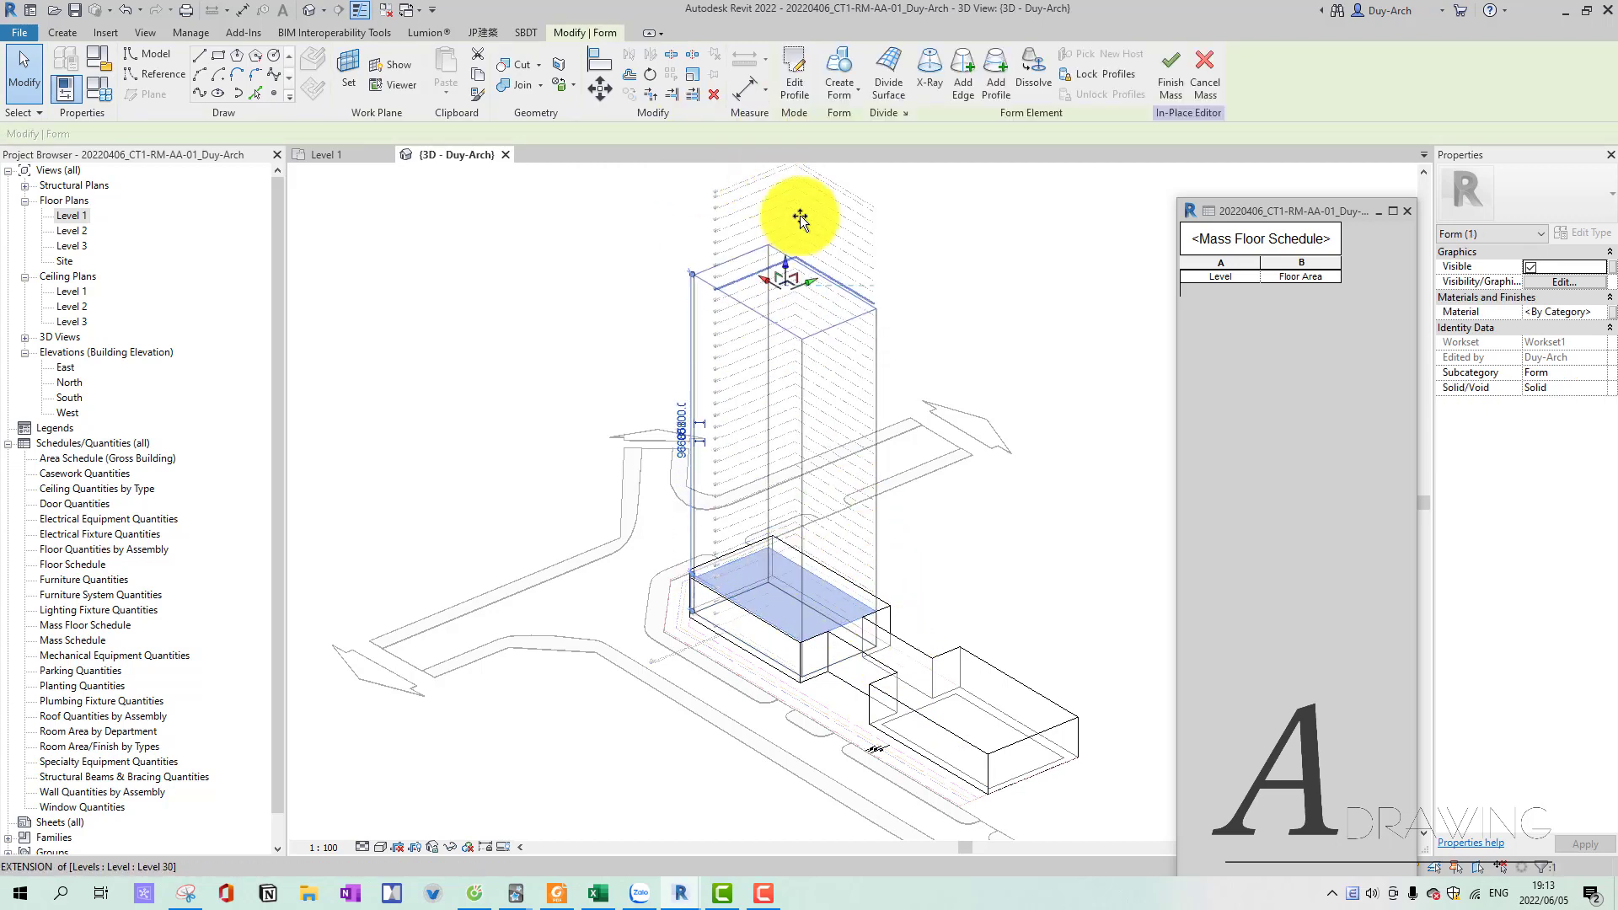
pyautogui.click(931, 710)
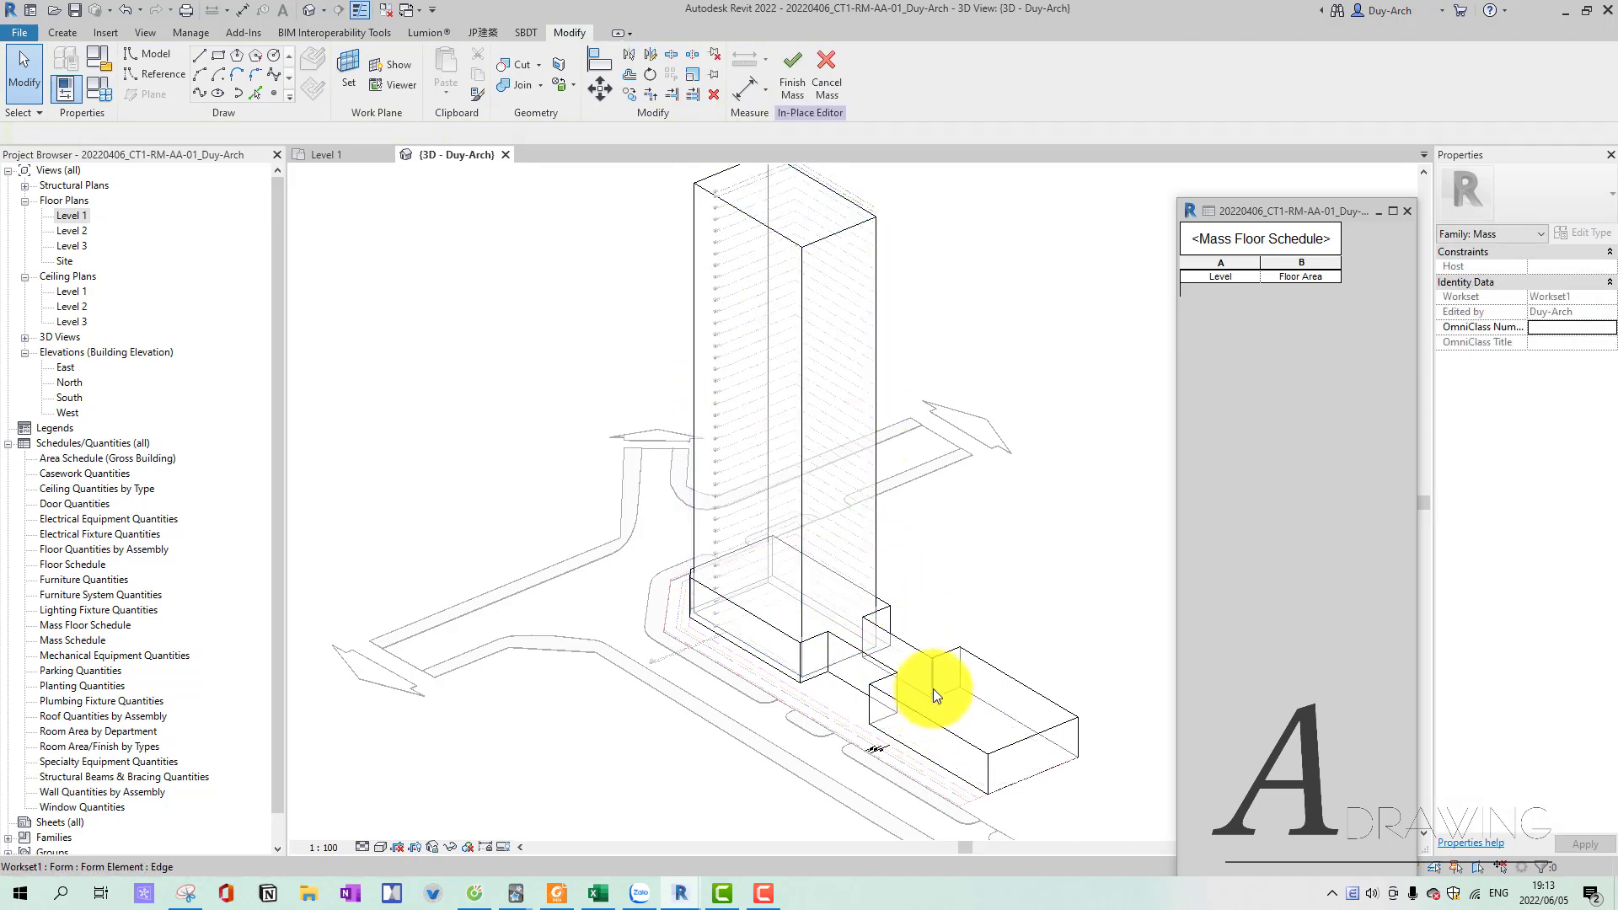
# Inspect the tower's base from front, side and oblique views, then finish the mass.
pyautogui.moveTo(933, 686)
pyautogui.keyDown('shift'); pyautogui.mouseDown(button='middle')
pyautogui.moveTo(824, 509)
pyautogui.moveTo(914, 509)
pyautogui.moveTo(857, 620)
pyautogui.moveTo(885, 625)
pyautogui.moveTo(851, 682)
pyautogui.moveTo(851, 623)
pyautogui.mouseUp(button='middle'); pyautogui.keyUp('shift')
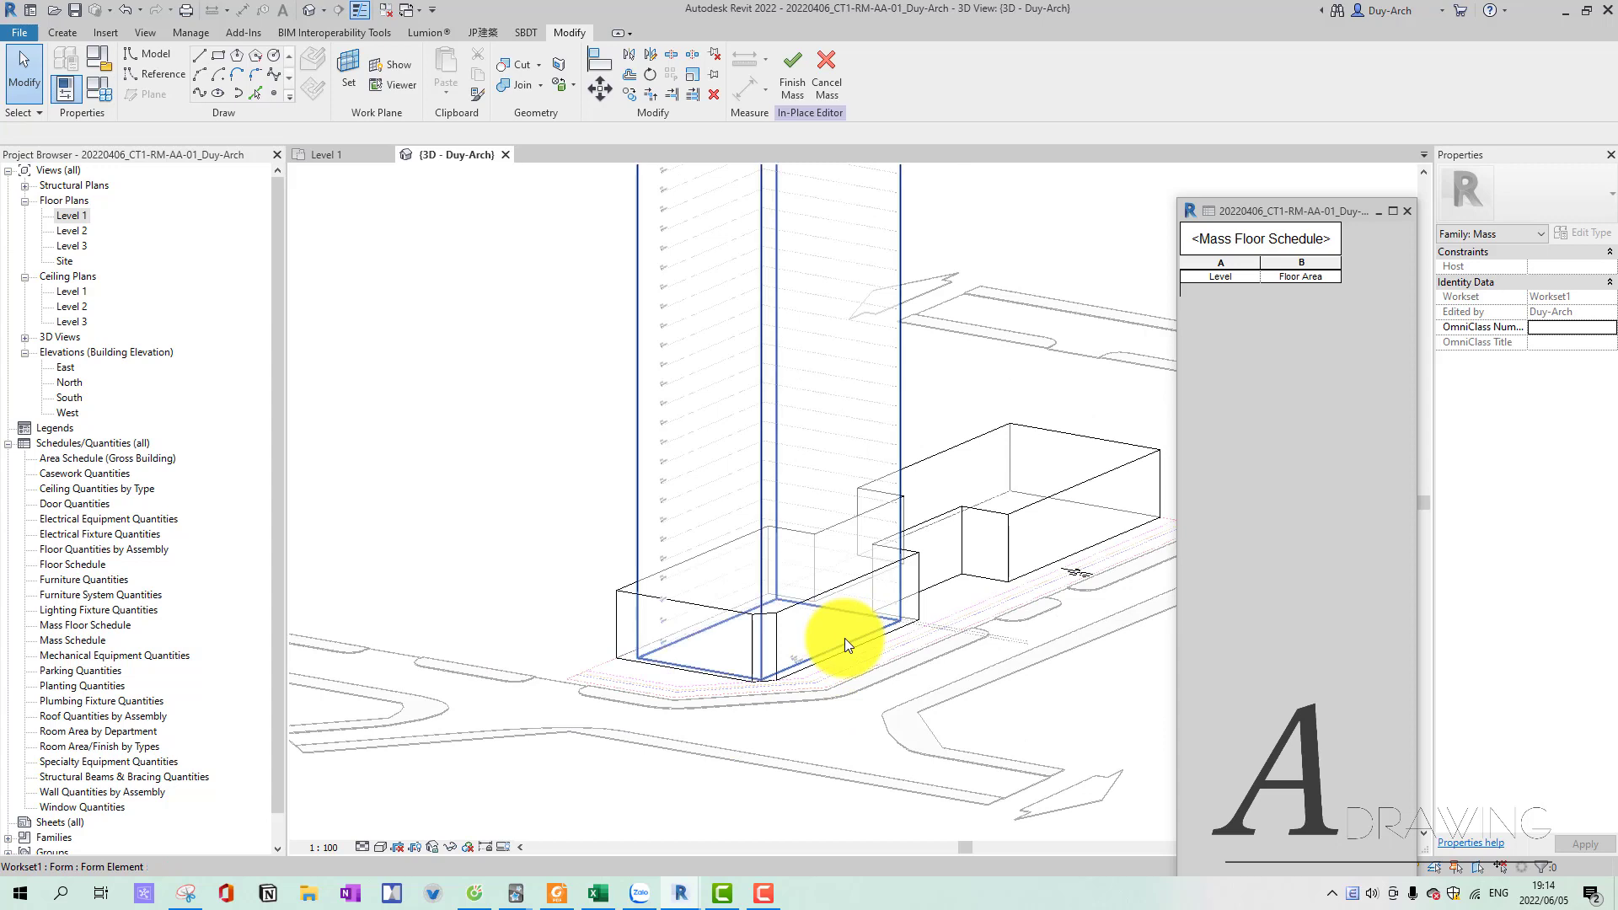
pyautogui.click(844, 639)
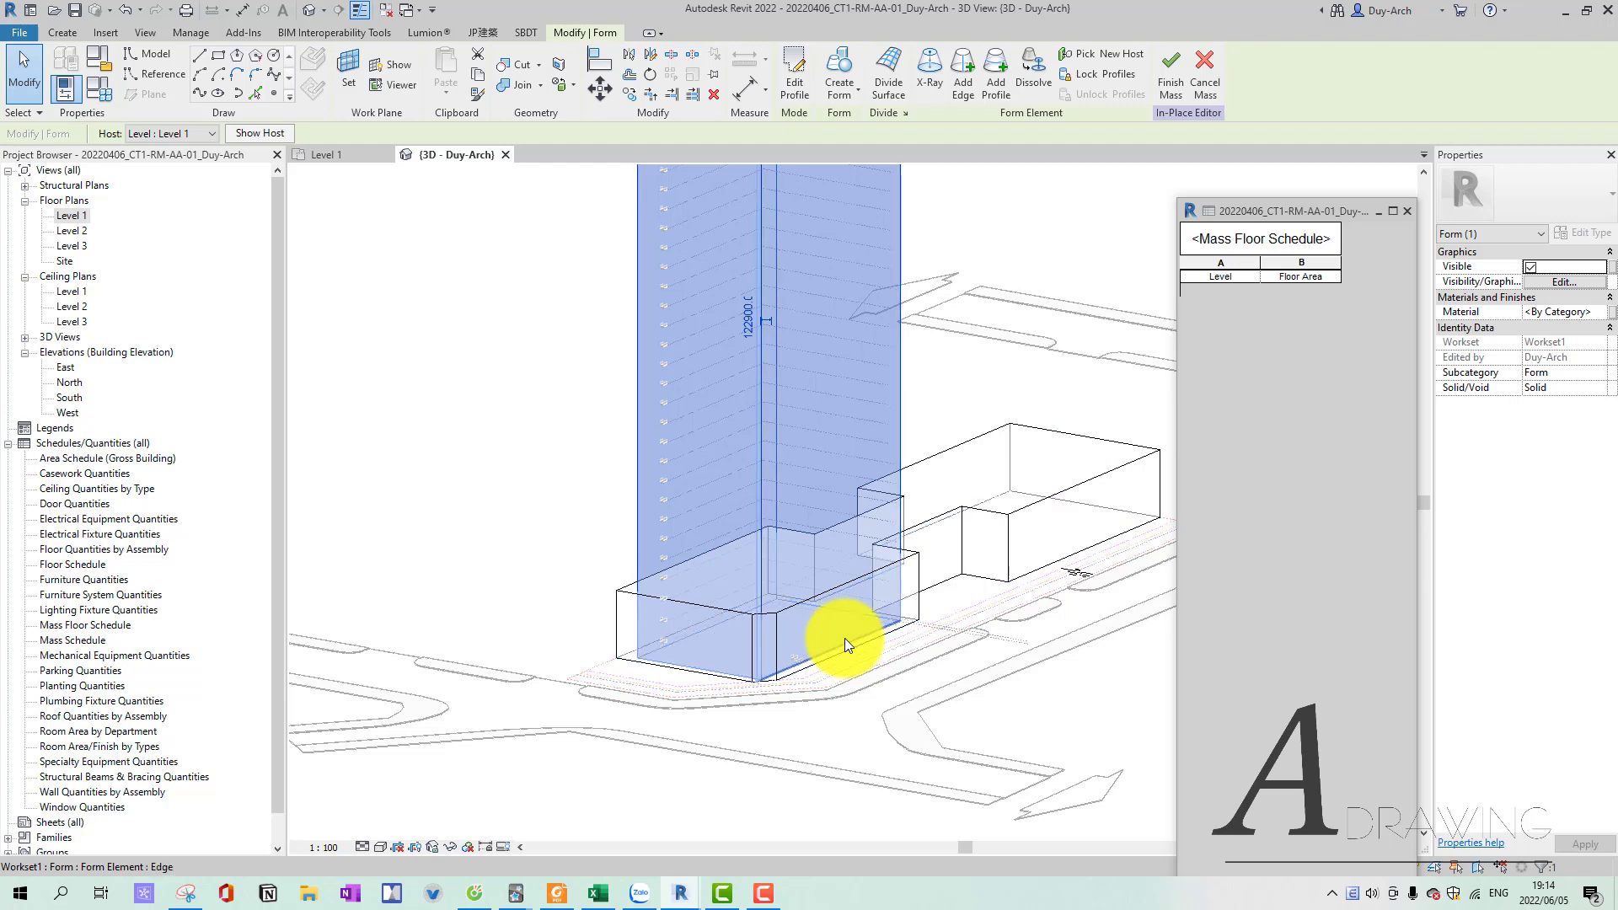
pyautogui.click(844, 639)
pyautogui.press('Escape')
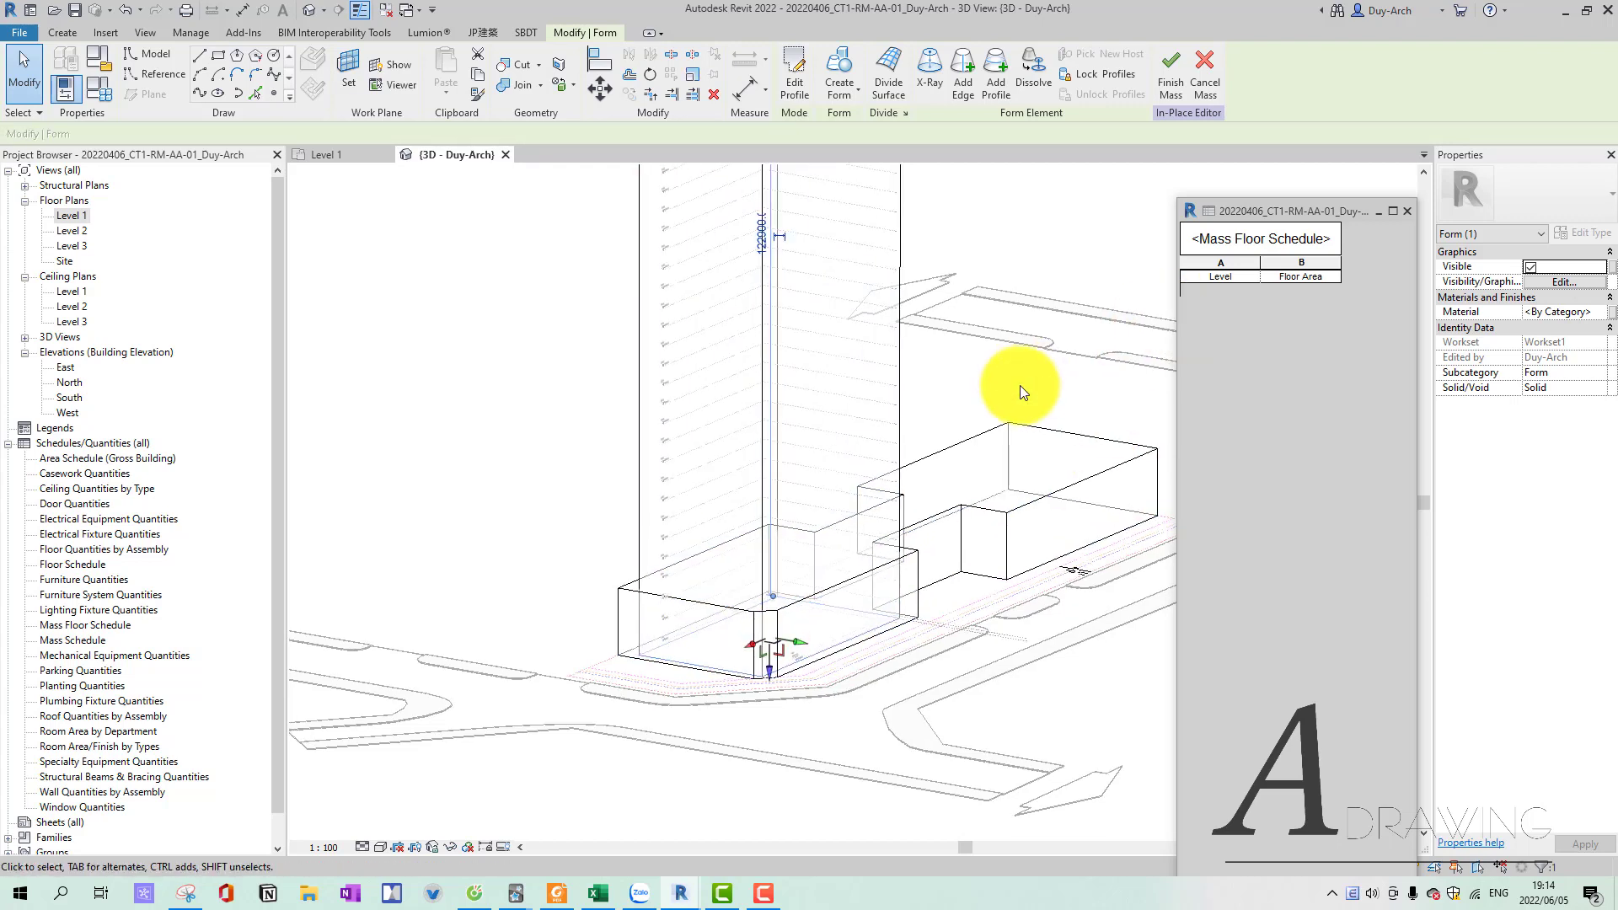
pyautogui.keyDown('shift'); pyautogui.moveTo(1019, 386); pyautogui.dragTo(963, 472, button='middle'); pyautogui.keyUp('shift')
pyautogui.moveTo(847, 433); pyautogui.dragTo(893, 641, button='middle')
pyautogui.scroll(3, 809, 722)
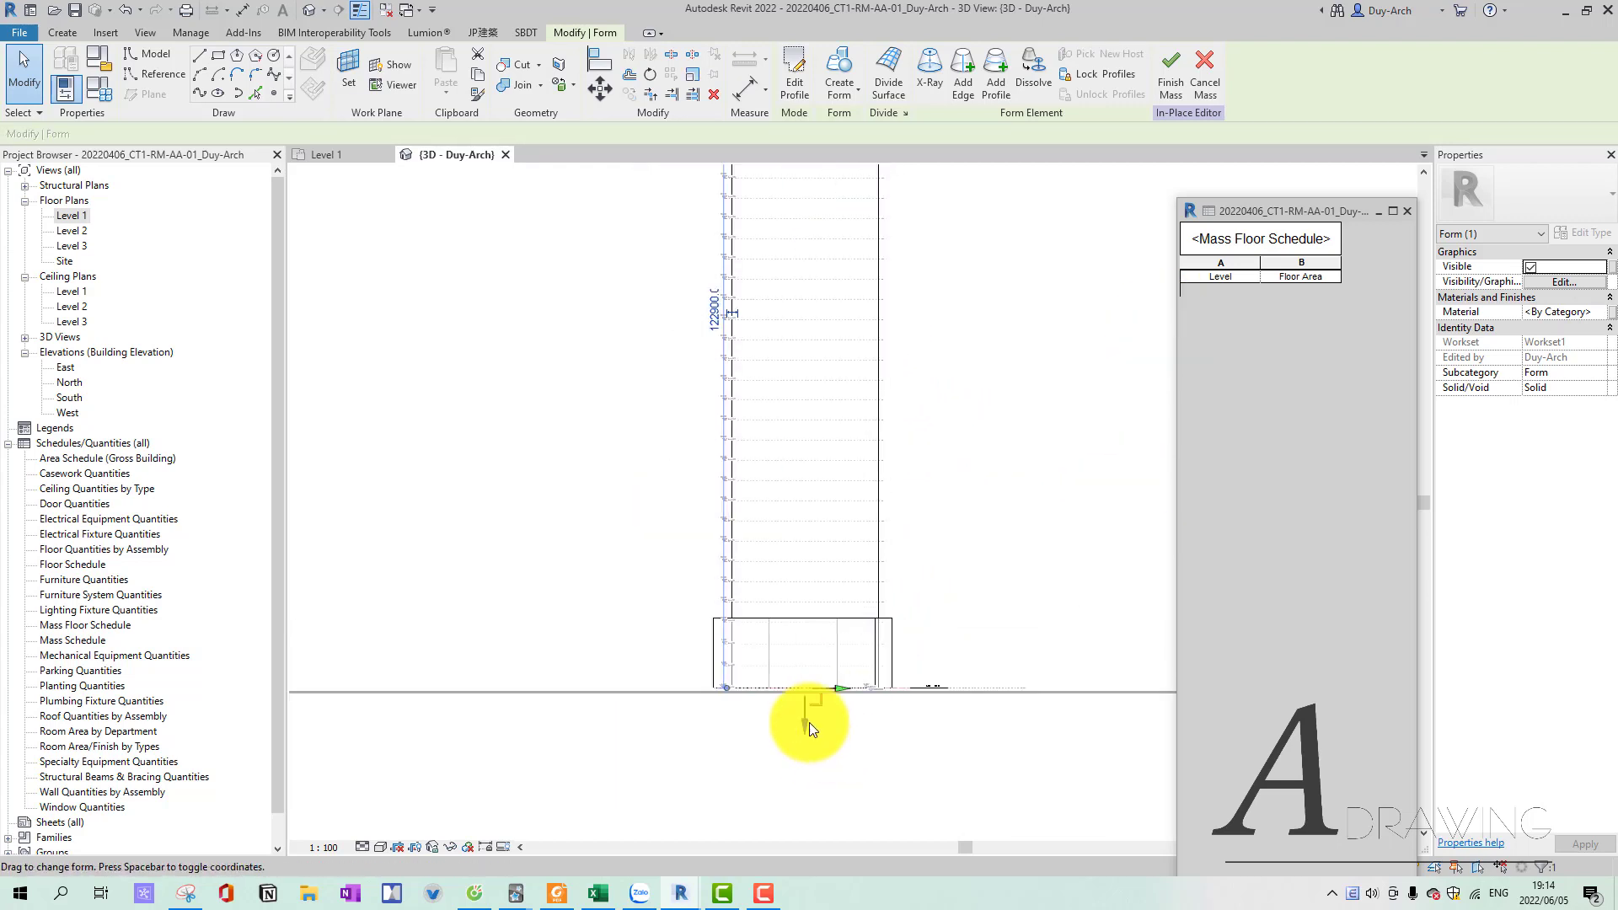
pyautogui.press('Escape')
pyautogui.moveTo(860, 503)
pyautogui.keyDown('shift'); pyautogui.mouseDown(button='middle')
pyautogui.moveTo(898, 509)
pyautogui.moveTo(773, 693)
pyautogui.moveTo(755, 517)
pyautogui.mouseUp(button='middle'); pyautogui.keyUp('shift')
pyautogui.scroll(-3, 773, 694)
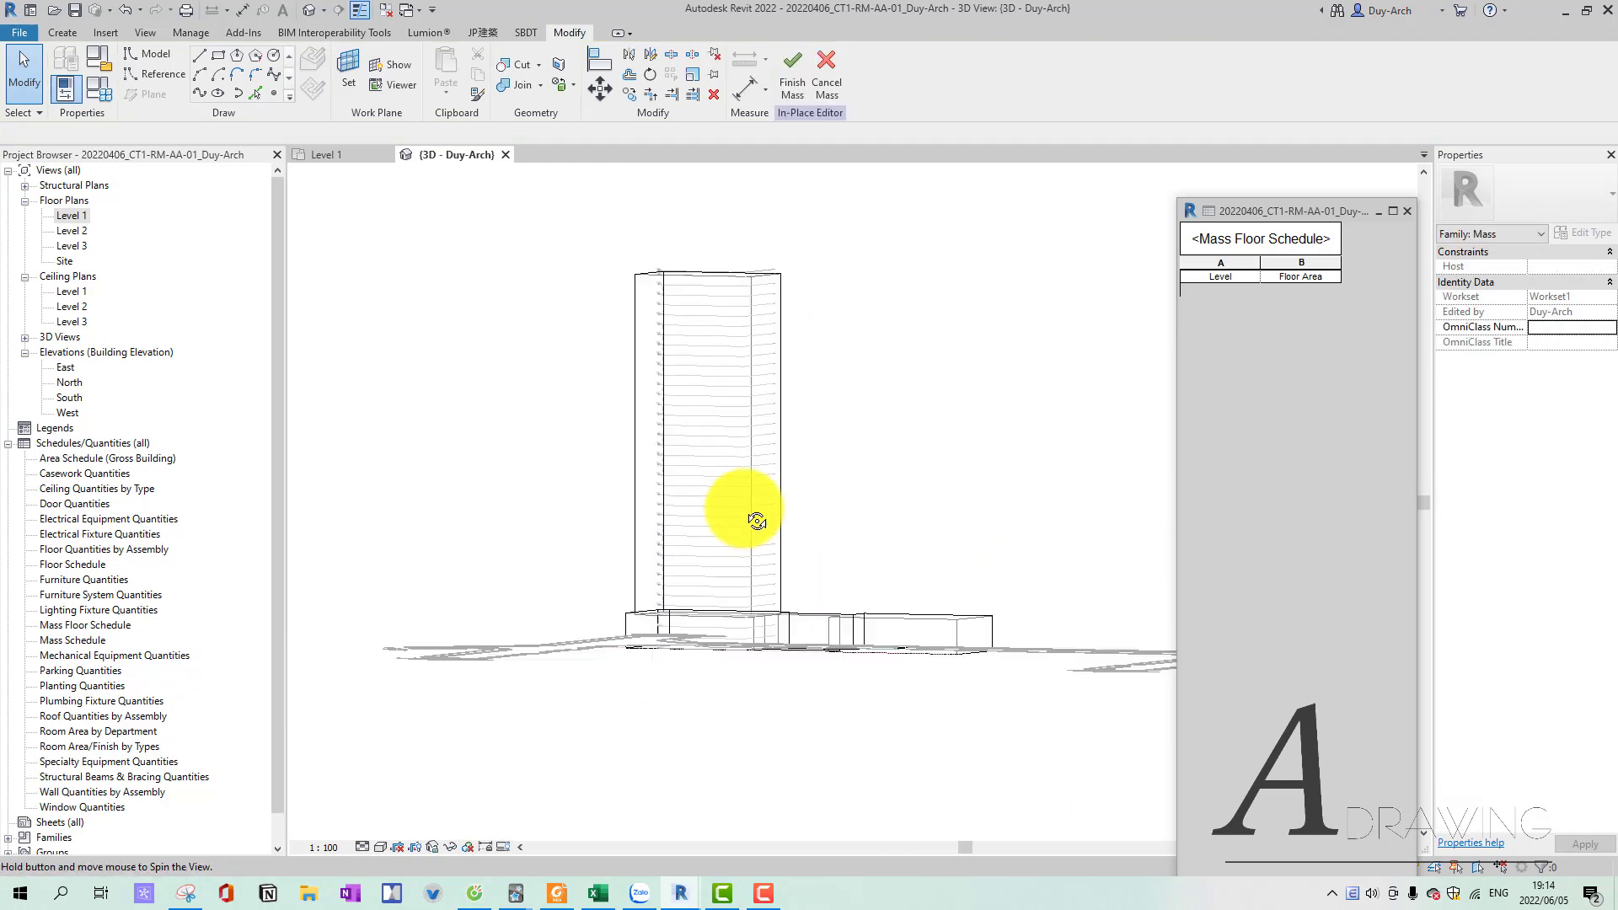
pyautogui.scroll(3, 716, 260)
pyautogui.scroll(3, 621, 379)
pyautogui.scroll(3, 560, 278)
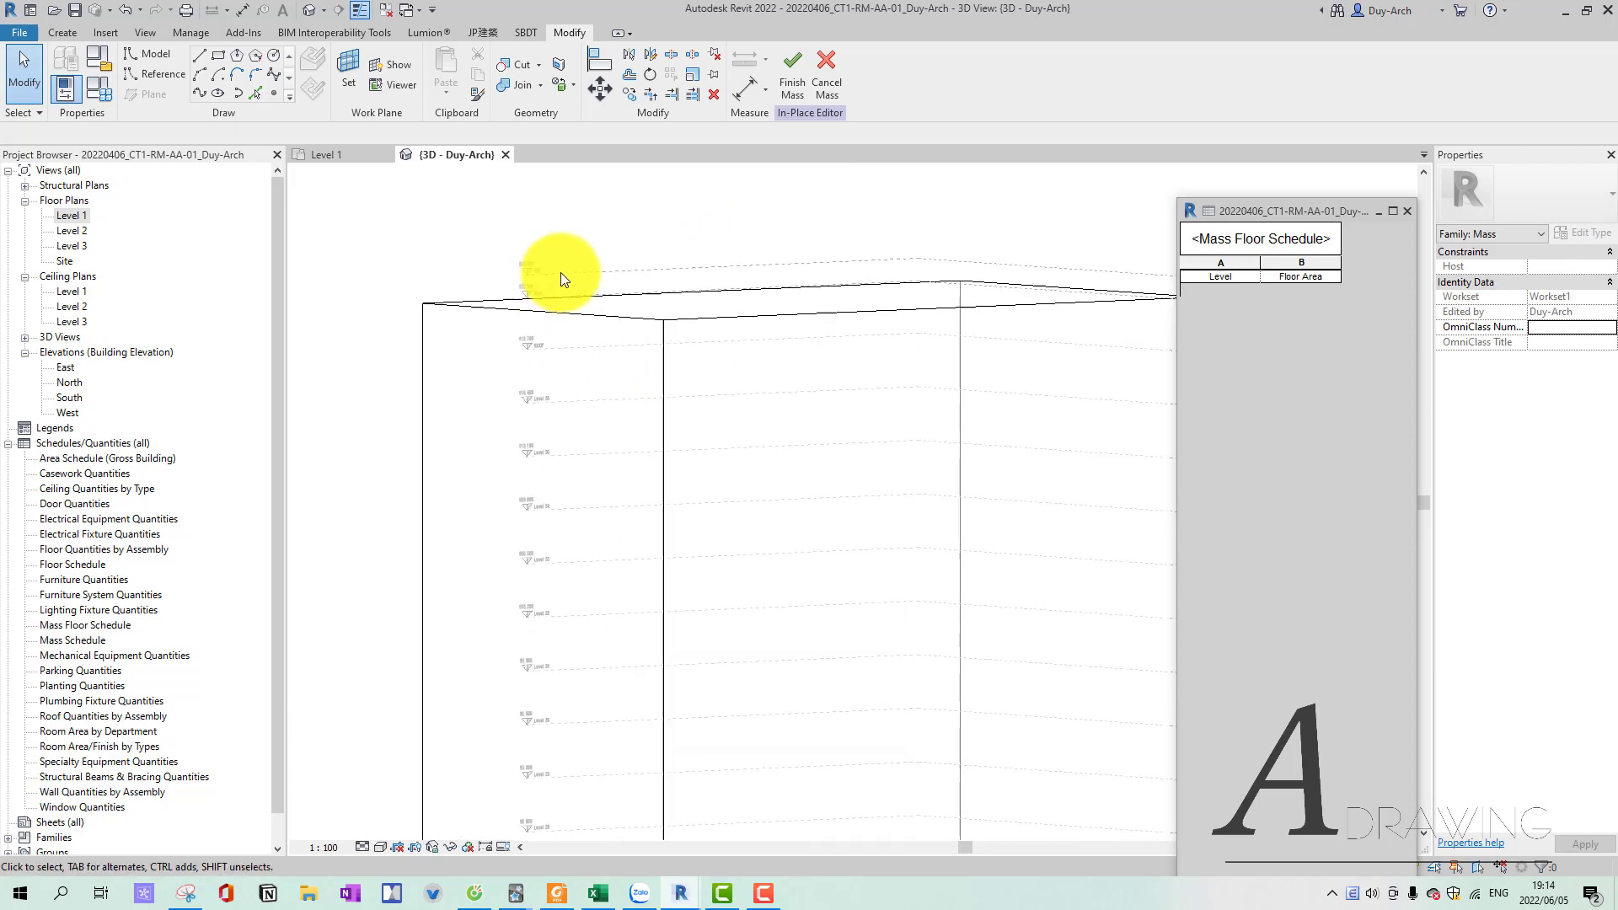
pyautogui.scroll(3, 550, 303)
pyautogui.scroll(2, 549, 302)
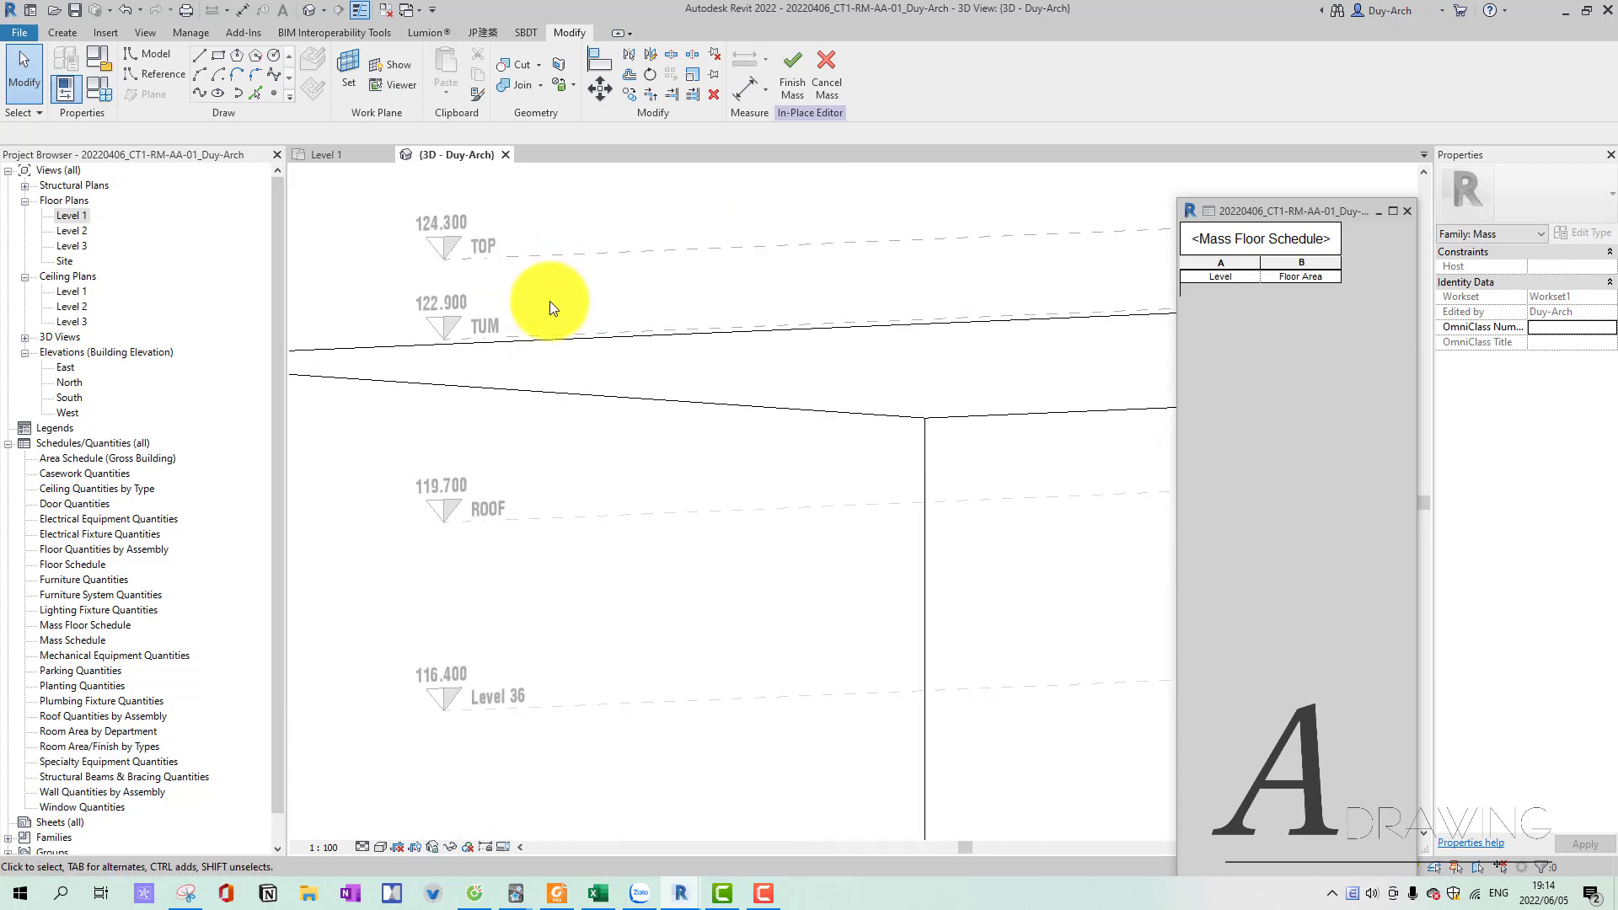
pyautogui.scroll(-3, 550, 305)
pyautogui.scroll(-3, 583, 327)
pyautogui.scroll(-2, 646, 376)
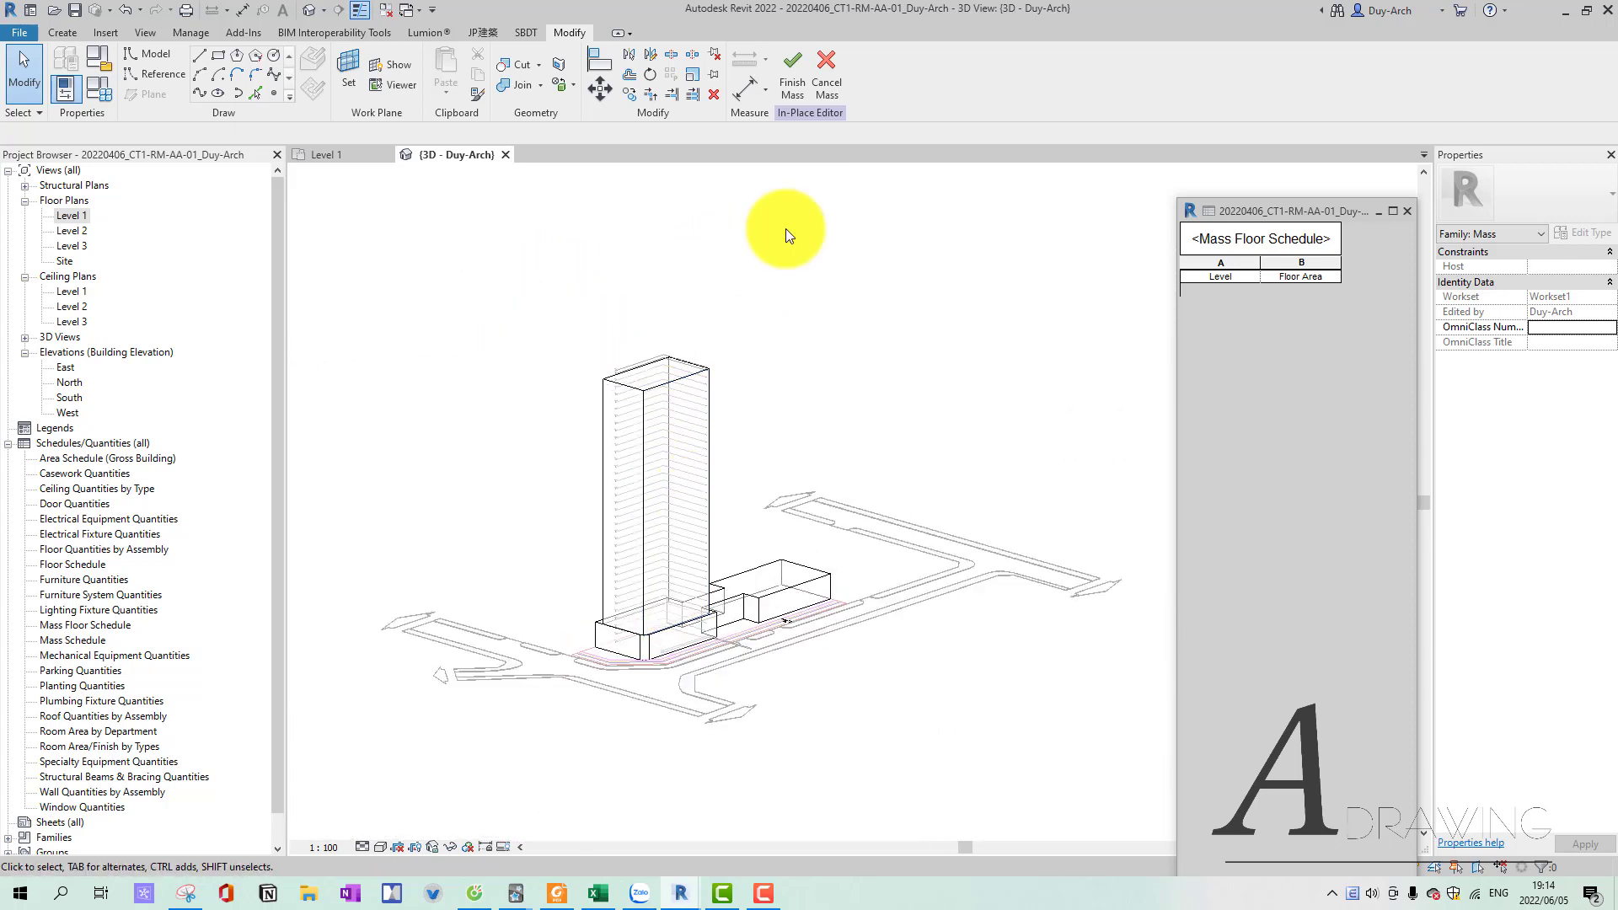
pyautogui.click(795, 78)
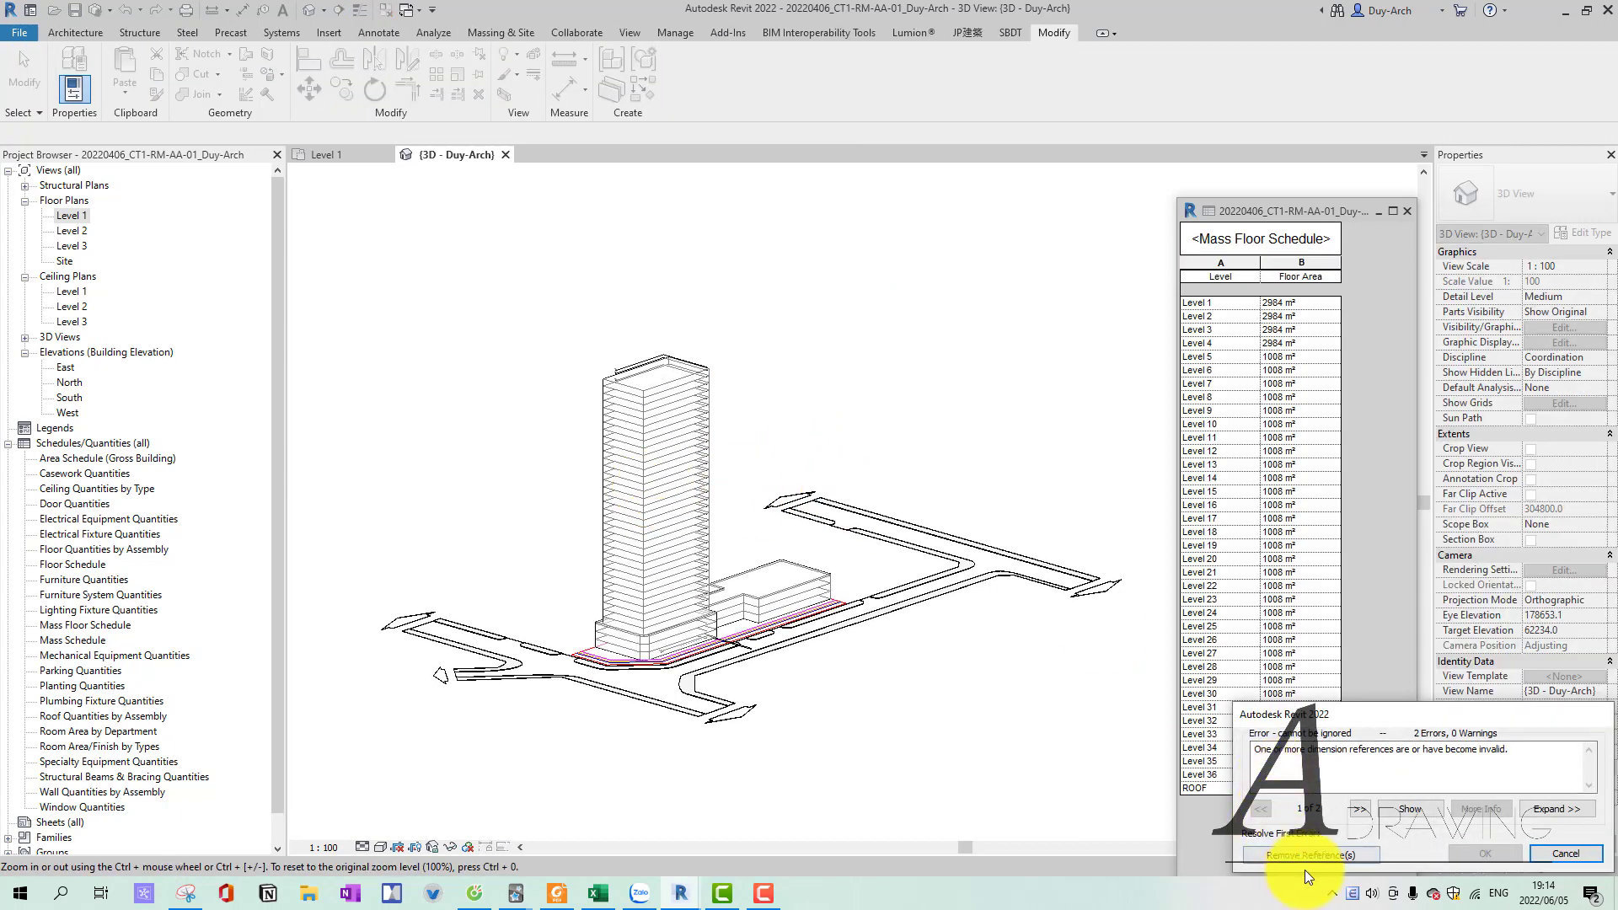
# Dismiss the invalid dimension references error and orbit the 3D view around the finished tower.
pyautogui.click(1366, 856)
pyautogui.moveTo(887, 448)
pyautogui.keyDown('shift'); pyautogui.mouseDown(button='middle')
pyautogui.moveTo(878, 541)
pyautogui.moveTo(858, 517)
pyautogui.mouseUp(button='middle'); pyautogui.keyUp('shift')
pyautogui.scroll(3, 858, 518)
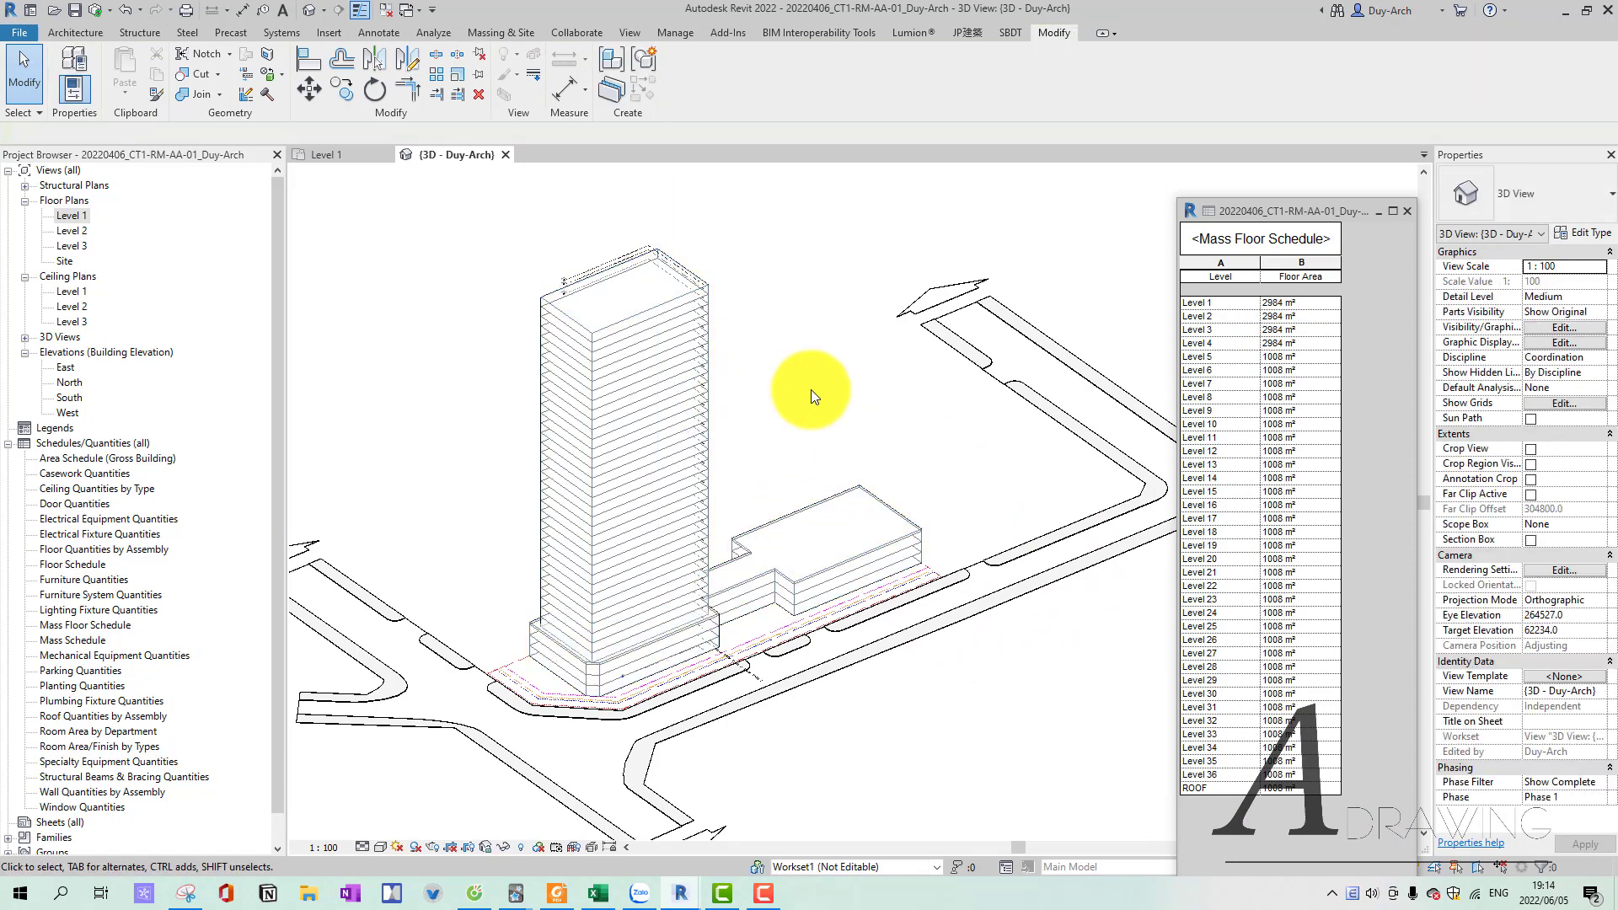
pyautogui.moveTo(811, 421)
pyautogui.mouseDown(button='middle')
pyautogui.moveTo(725, 481)
pyautogui.moveTo(621, 459)
pyautogui.moveTo(809, 505)
pyautogui.moveTo(795, 629)
pyautogui.moveTo(686, 621)
pyautogui.moveTo(740, 704)
pyautogui.moveTo(733, 781)
pyautogui.moveTo(584, 624)
pyautogui.moveTo(697, 433)
pyautogui.moveTo(794, 455)
pyautogui.moveTo(592, 491)
pyautogui.moveTo(618, 470)
pyautogui.moveTo(654, 295)
pyautogui.mouseUp(button='middle')
pyautogui.click(654, 295)
pyautogui.press('Escape')
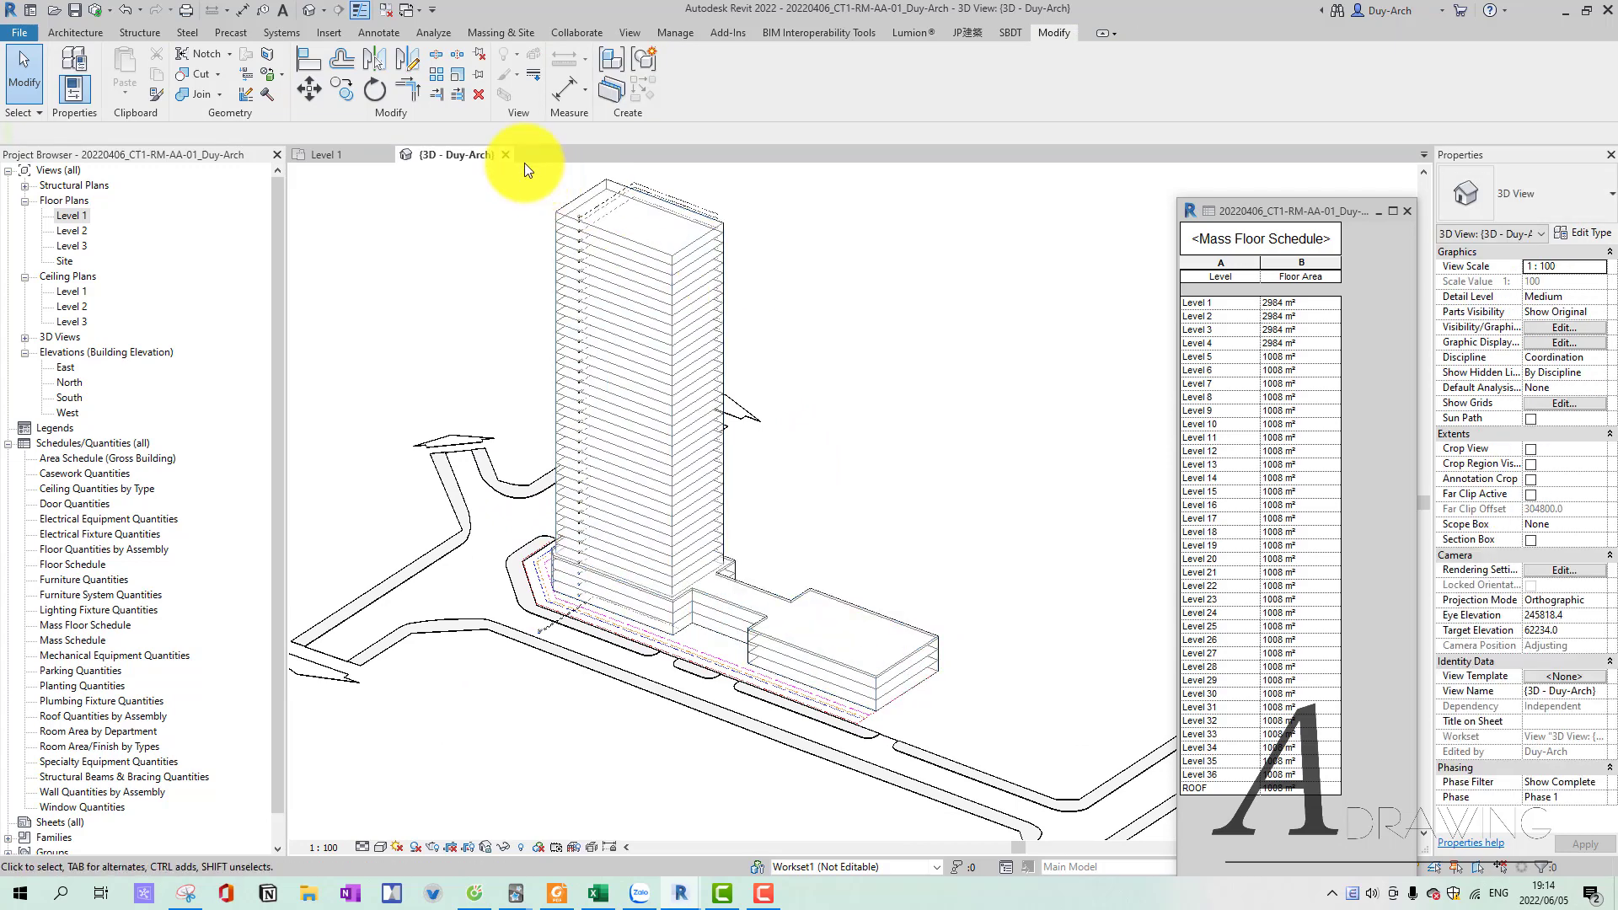
# In mass editing, sketch the right tower's rectangular footprint on Level 1, placed on Level 4.
pyautogui.doubleClick(725, 256)
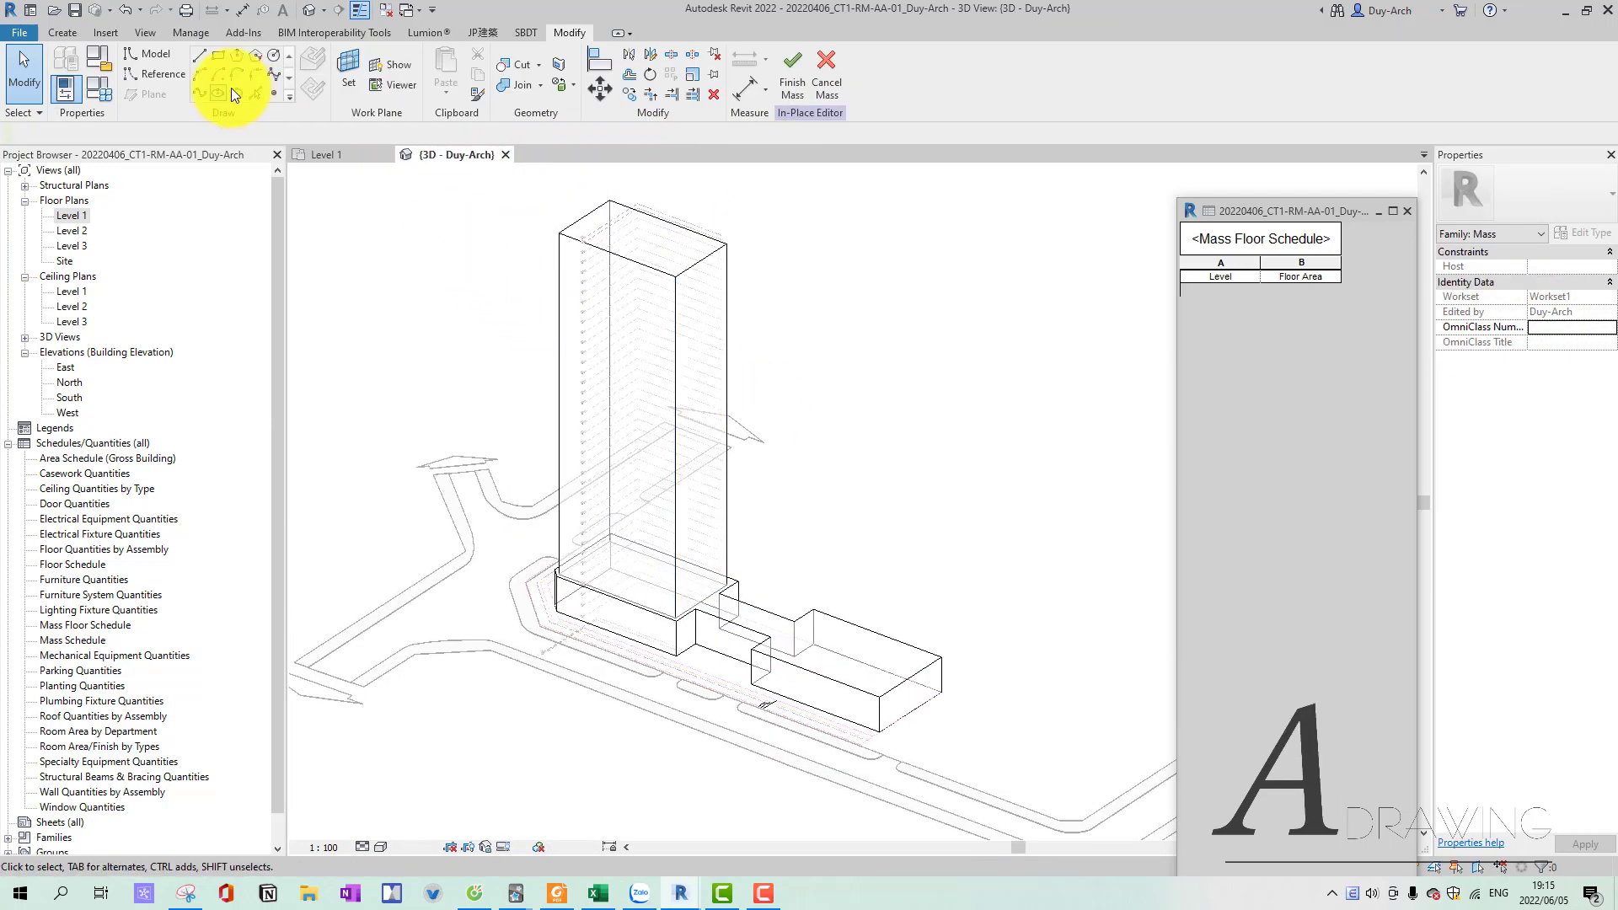
pyautogui.click(339, 154)
pyautogui.click(218, 54)
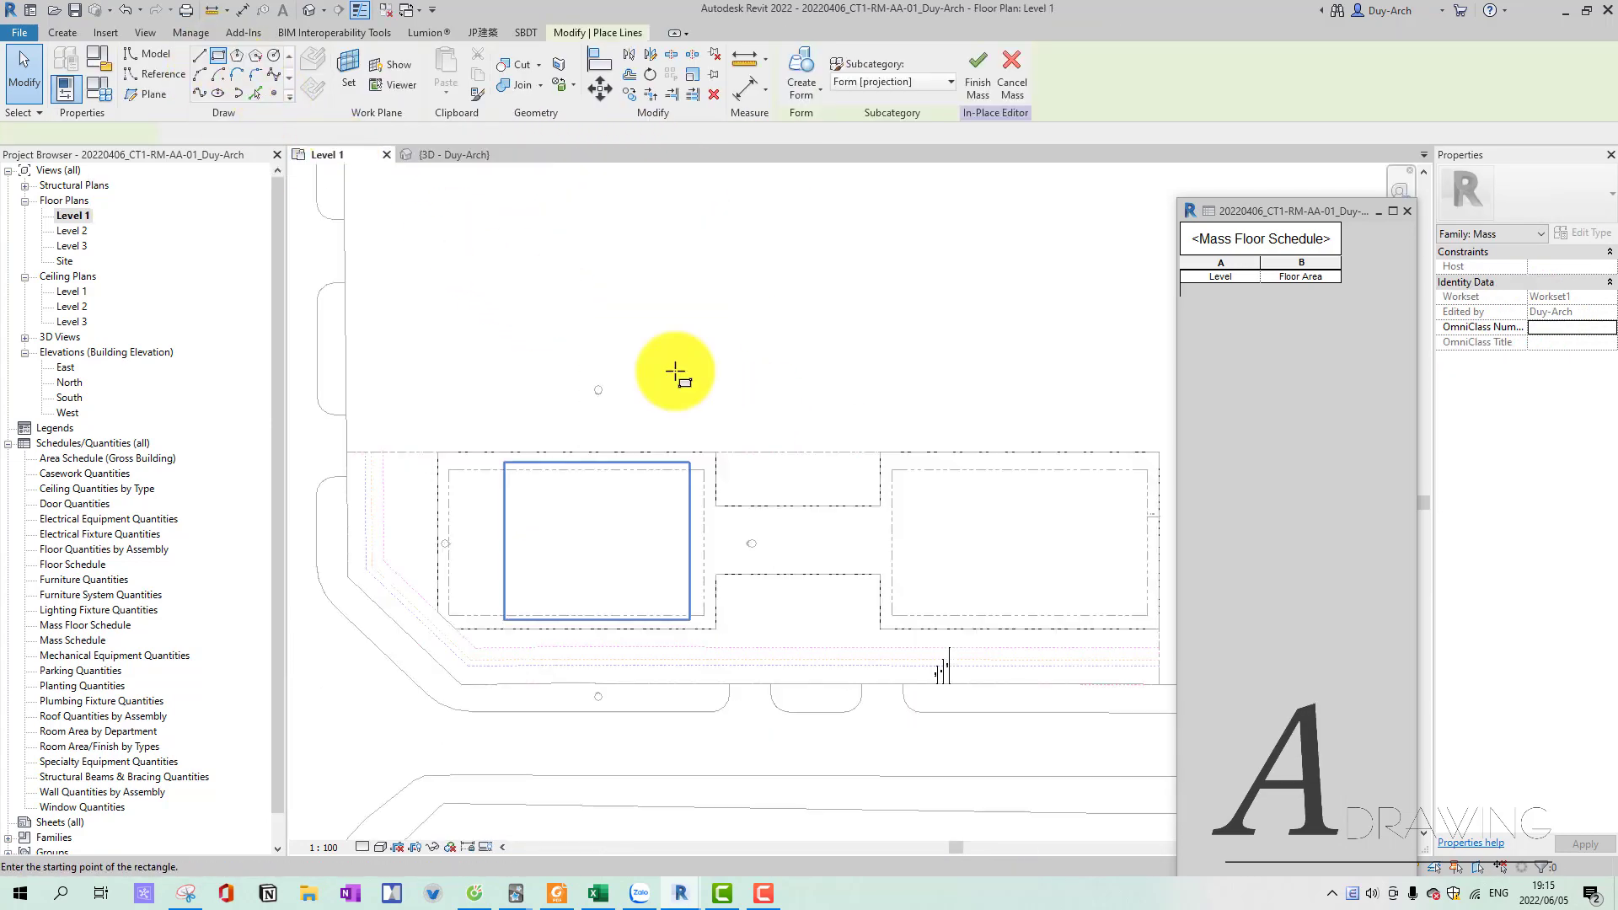
pyautogui.click(893, 470)
pyautogui.click(1148, 616)
pyautogui.moveTo(1082, 583); pyautogui.dragTo(946, 553, button='middle')
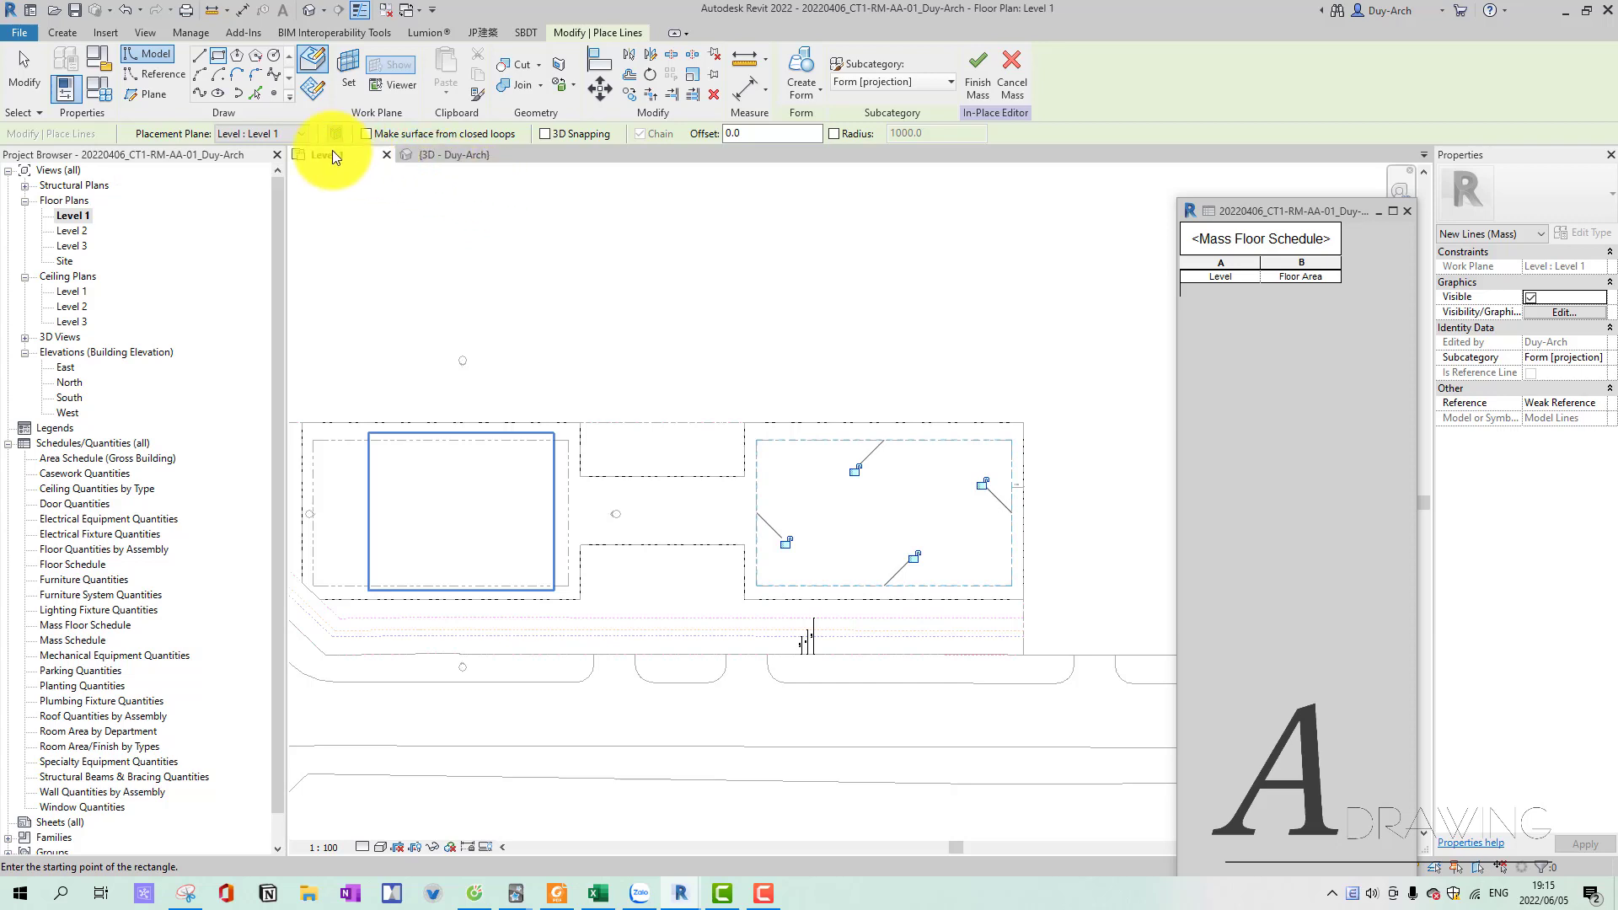
pyautogui.click(270, 134)
pyautogui.click(272, 189)
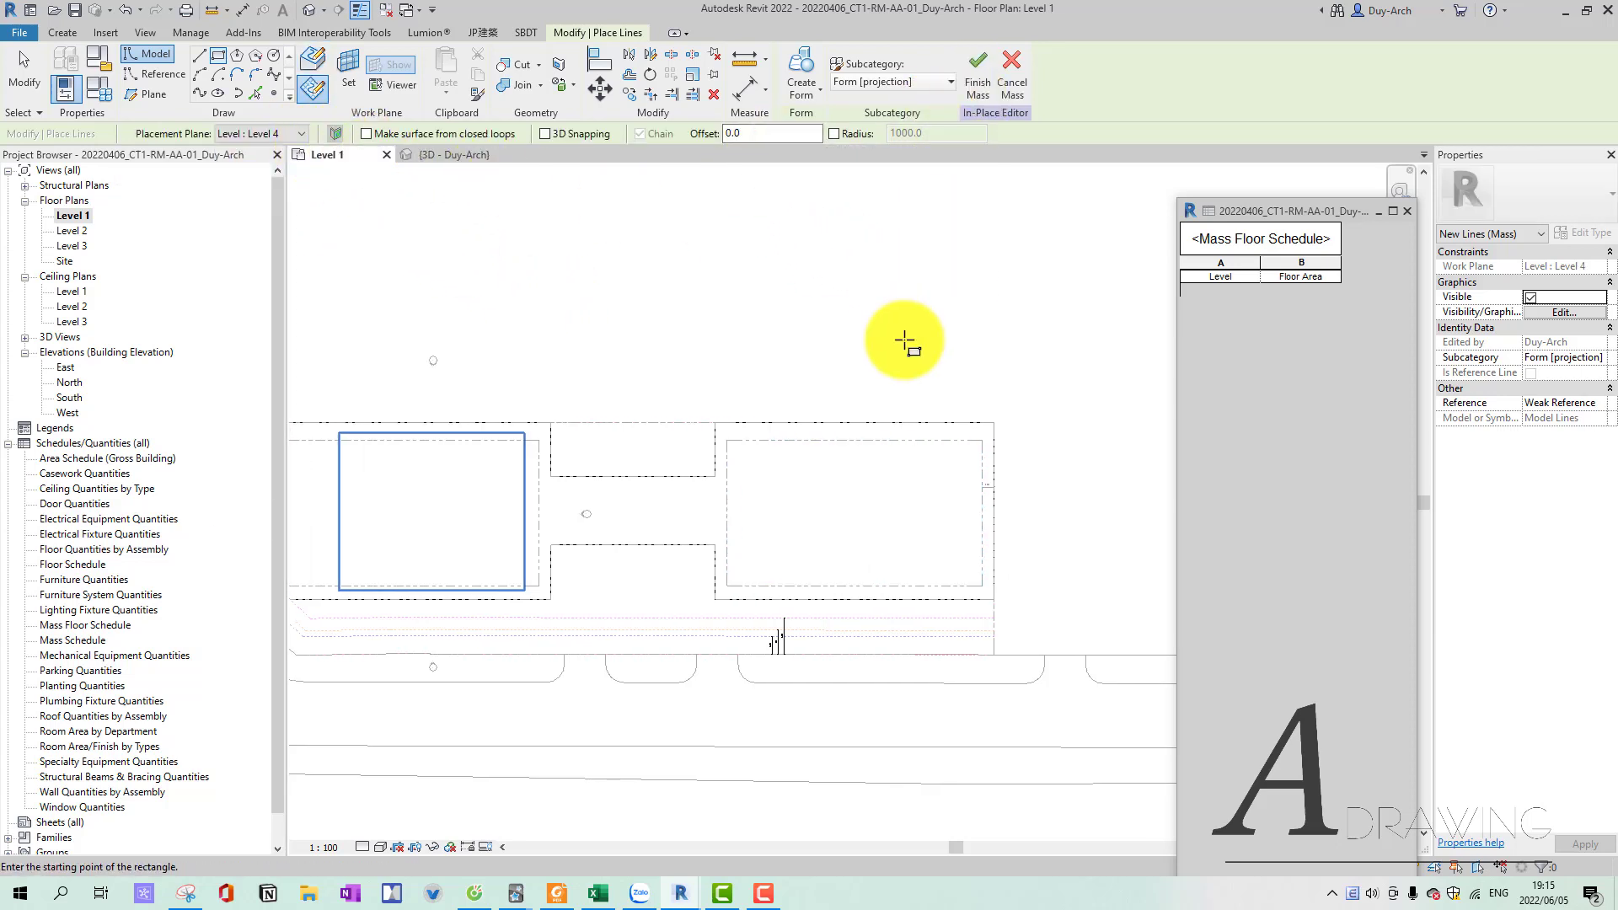
# Extrude the right footprint into a solid tower rising from Level 4 to 108000 height.
pyautogui.hotkey('ctrl', 'Tab')
pyautogui.click(803, 691)
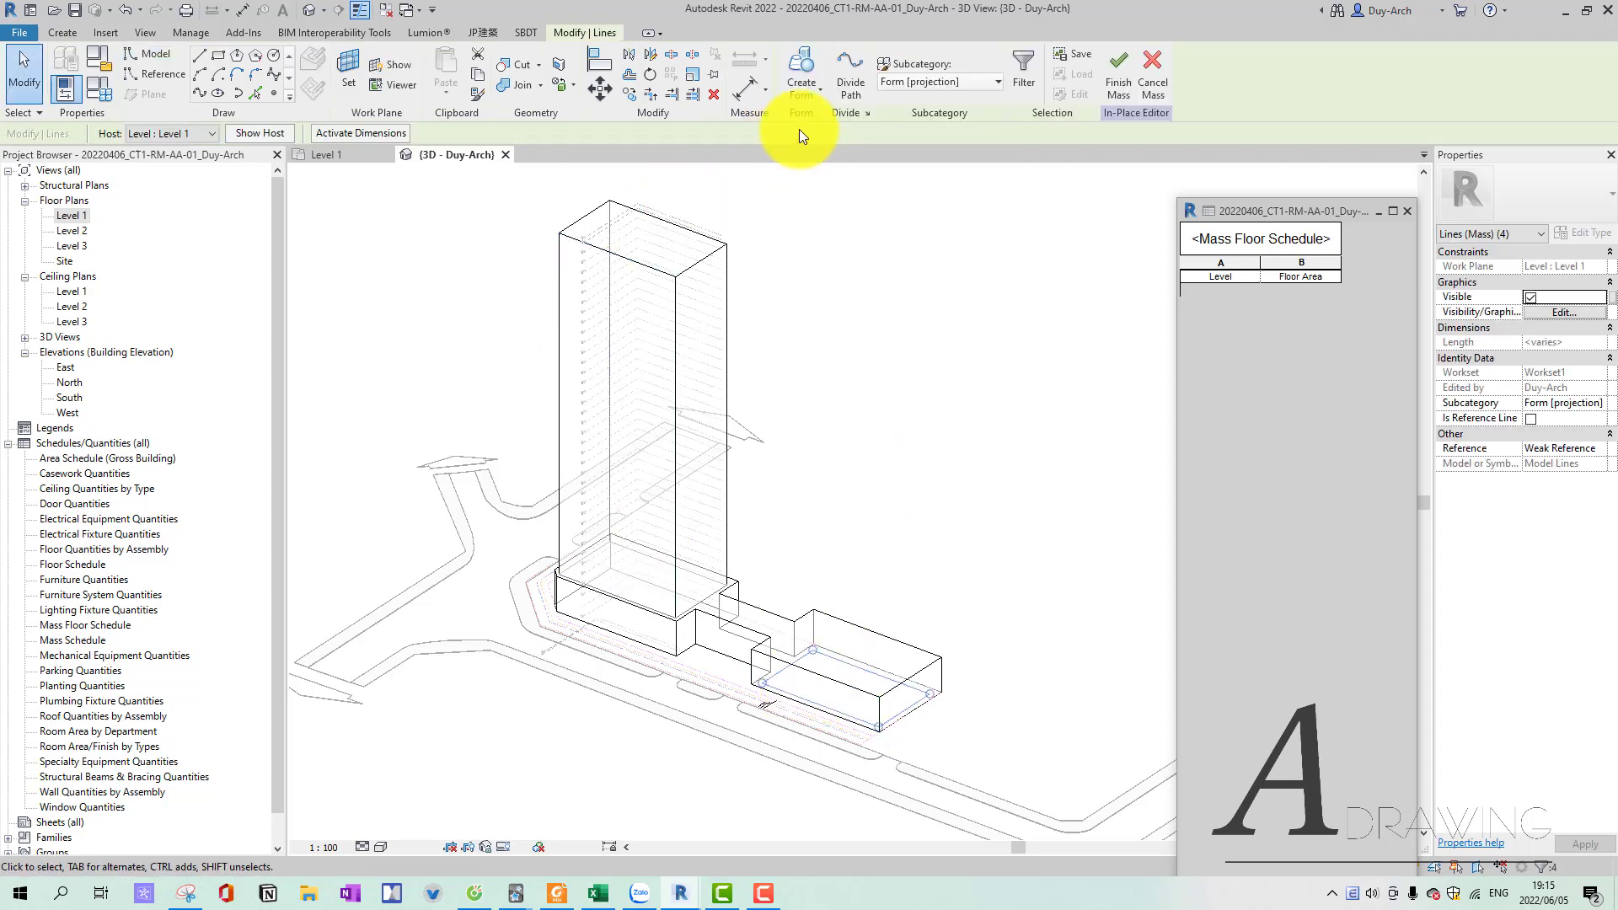
pyautogui.press('c')
pyautogui.press('f')
pyautogui.moveTo(858, 629)
pyautogui.mouseDown()
pyautogui.moveTo(717, 259)
pyautogui.moveTo(714, 280)
pyautogui.mouseUp()
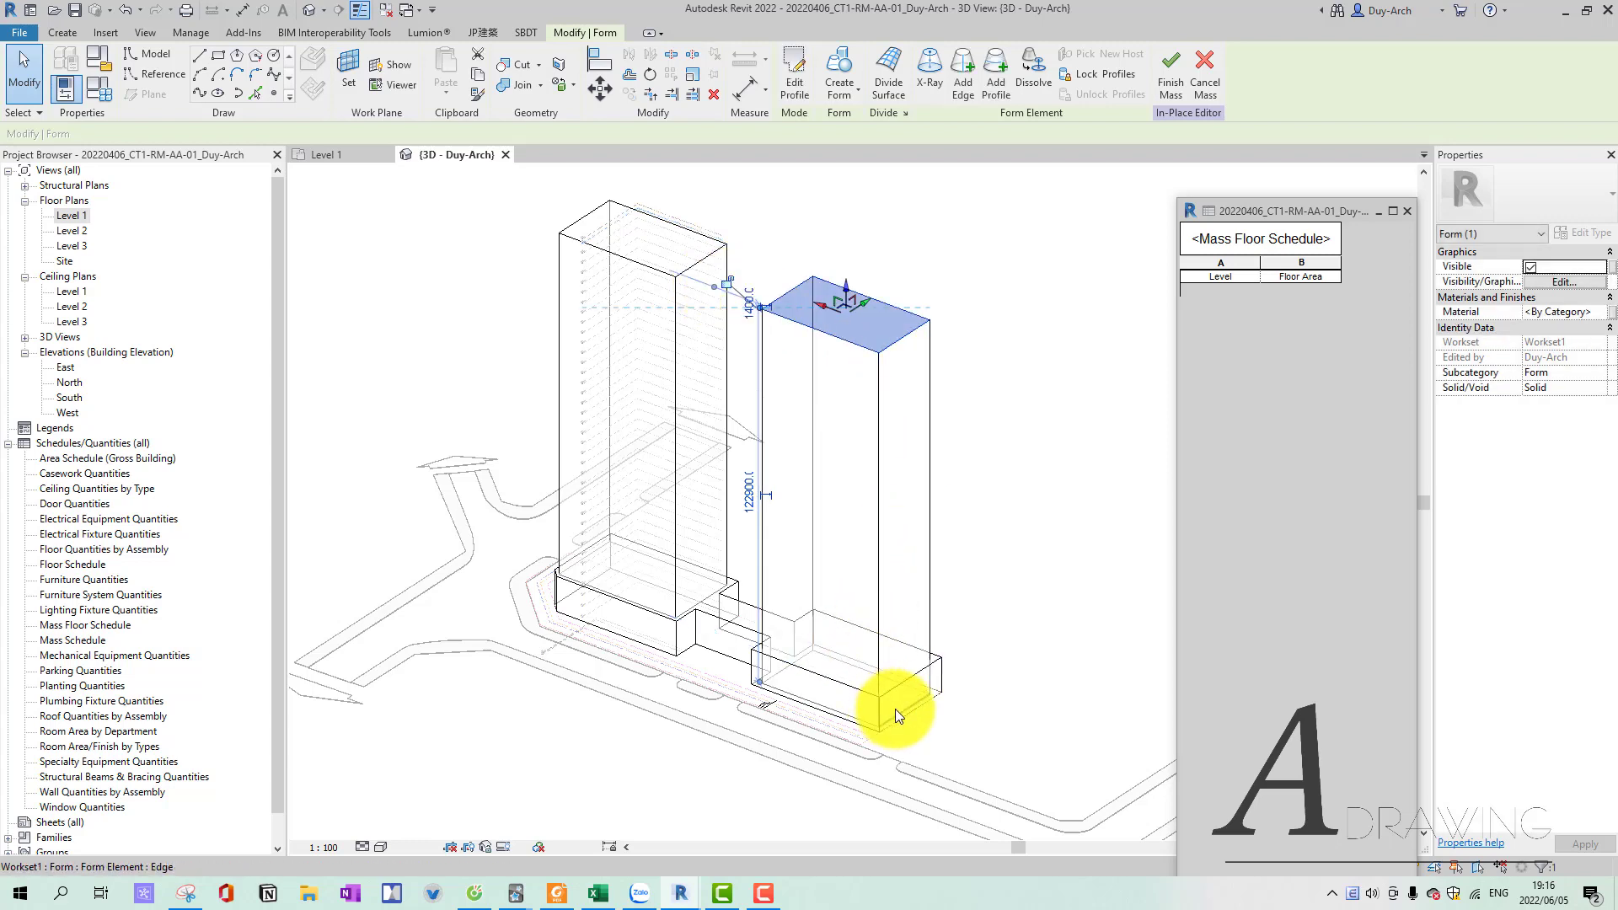
pyautogui.moveTo(895, 709)
pyautogui.mouseDown()
pyautogui.moveTo(852, 698)
pyautogui.moveTo(846, 716)
pyautogui.moveTo(856, 660)
pyautogui.mouseUp()
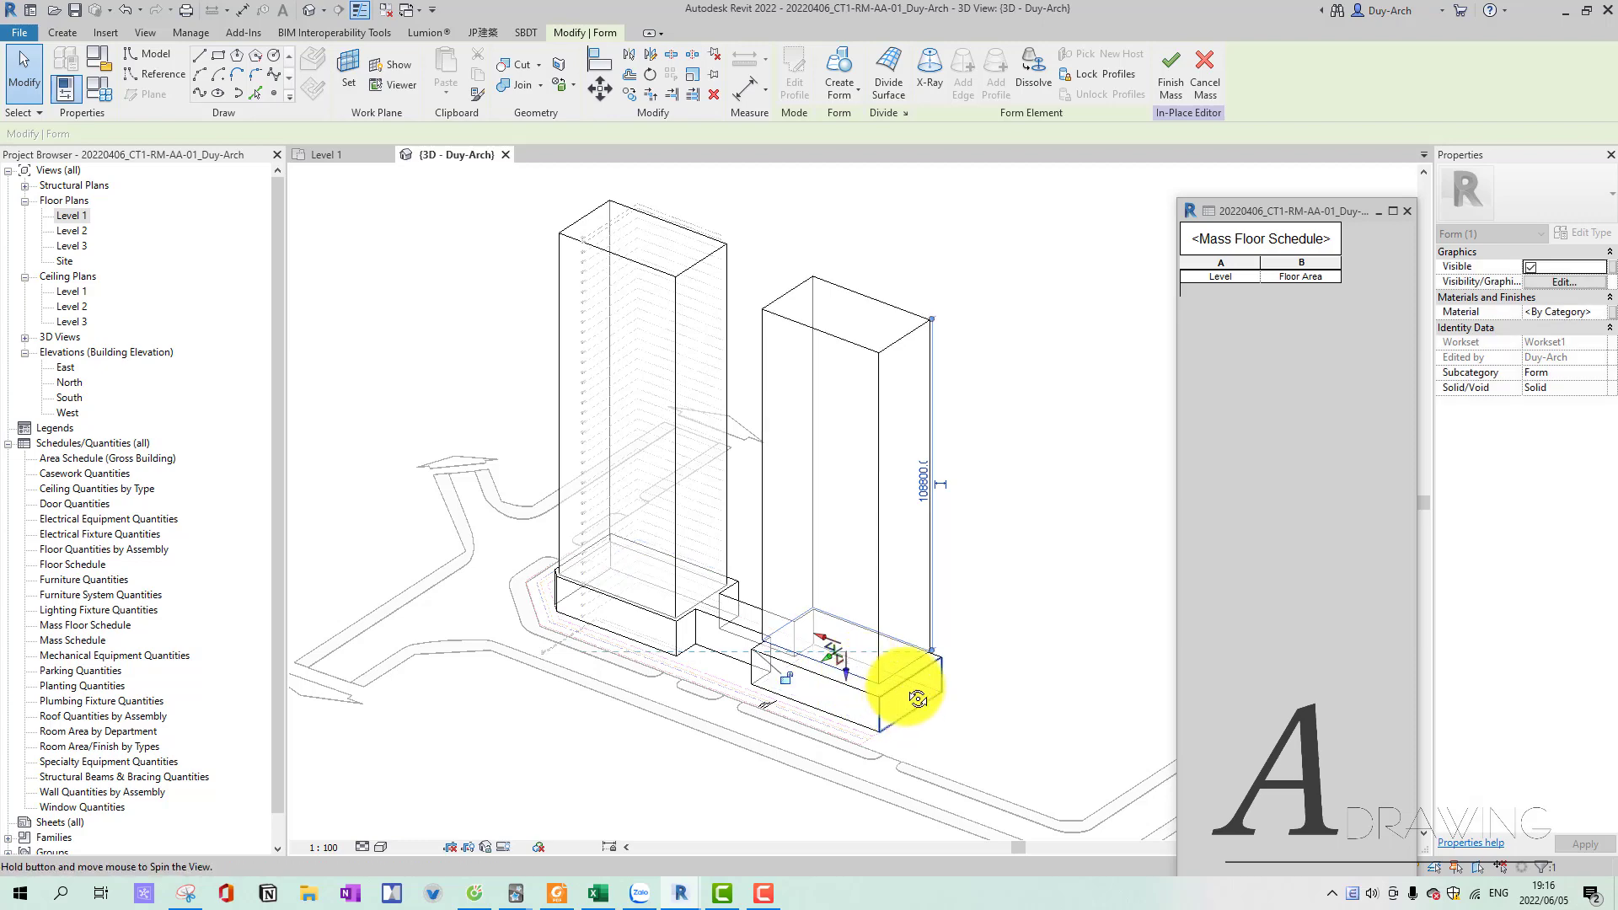
pyautogui.moveTo(921, 693)
pyautogui.keyDown('shift'); pyautogui.mouseDown(button='middle')
pyautogui.moveTo(949, 620)
pyautogui.moveTo(938, 598)
pyautogui.moveTo(780, 563)
pyautogui.moveTo(906, 747)
pyautogui.moveTo(868, 462)
pyautogui.moveTo(751, 686)
pyautogui.moveTo(831, 716)
pyautogui.moveTo(862, 590)
pyautogui.moveTo(206, 686)
pyautogui.moveTo(831, 716)
pyautogui.moveTo(686, 650)
pyautogui.moveTo(699, 624)
pyautogui.mouseUp(button='middle'); pyautogui.keyUp('shift')
pyautogui.scroll(5, 780, 563)
pyautogui.scroll(2, 868, 462)
pyautogui.scroll(1, 851, 352)
pyautogui.scroll(-1, 796, 458)
pyautogui.press('Escape')
pyautogui.scroll(-5, 796, 458)
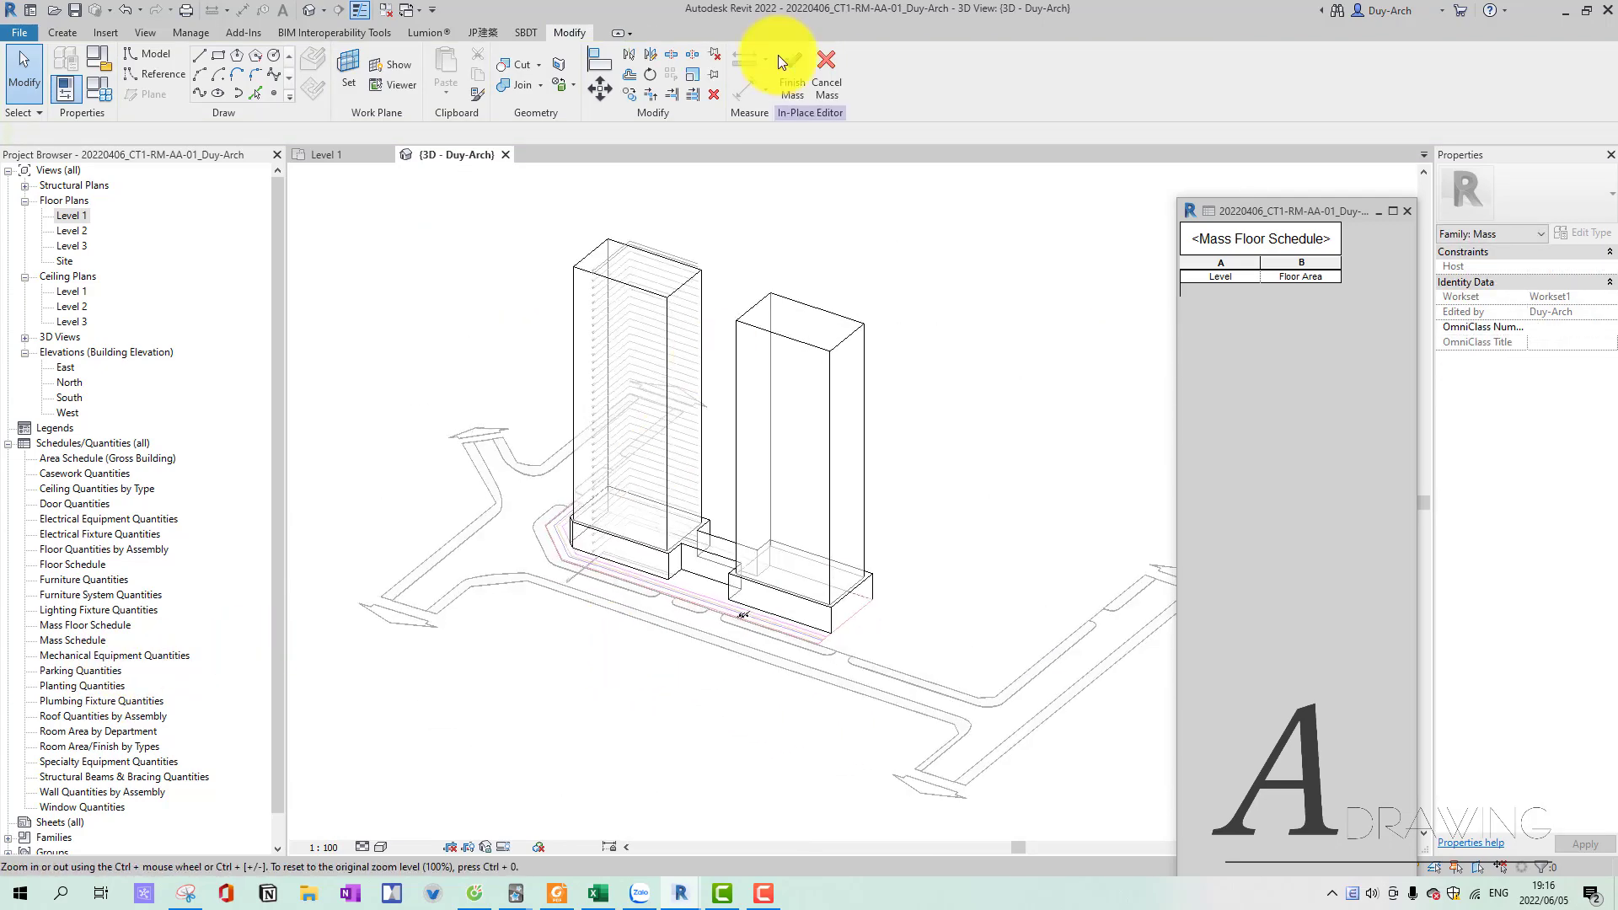
pyautogui.click(787, 74)
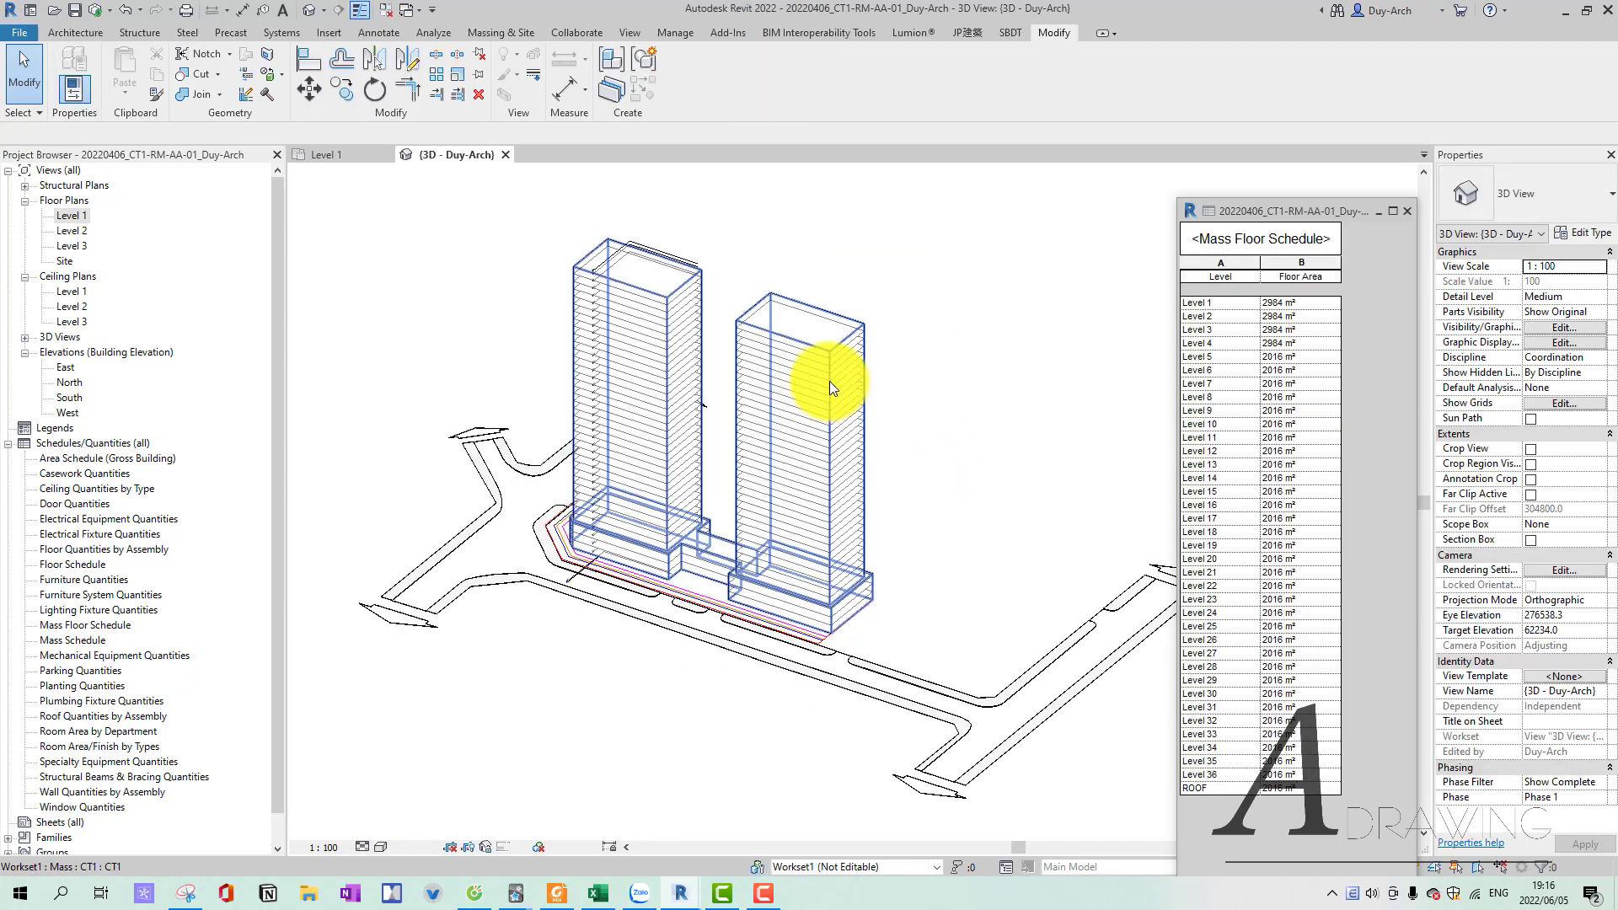
pyautogui.keyDown('shift'); pyautogui.moveTo(1047, 433); pyautogui.dragTo(1084, 393, button='middle'); pyautogui.keyUp('shift')
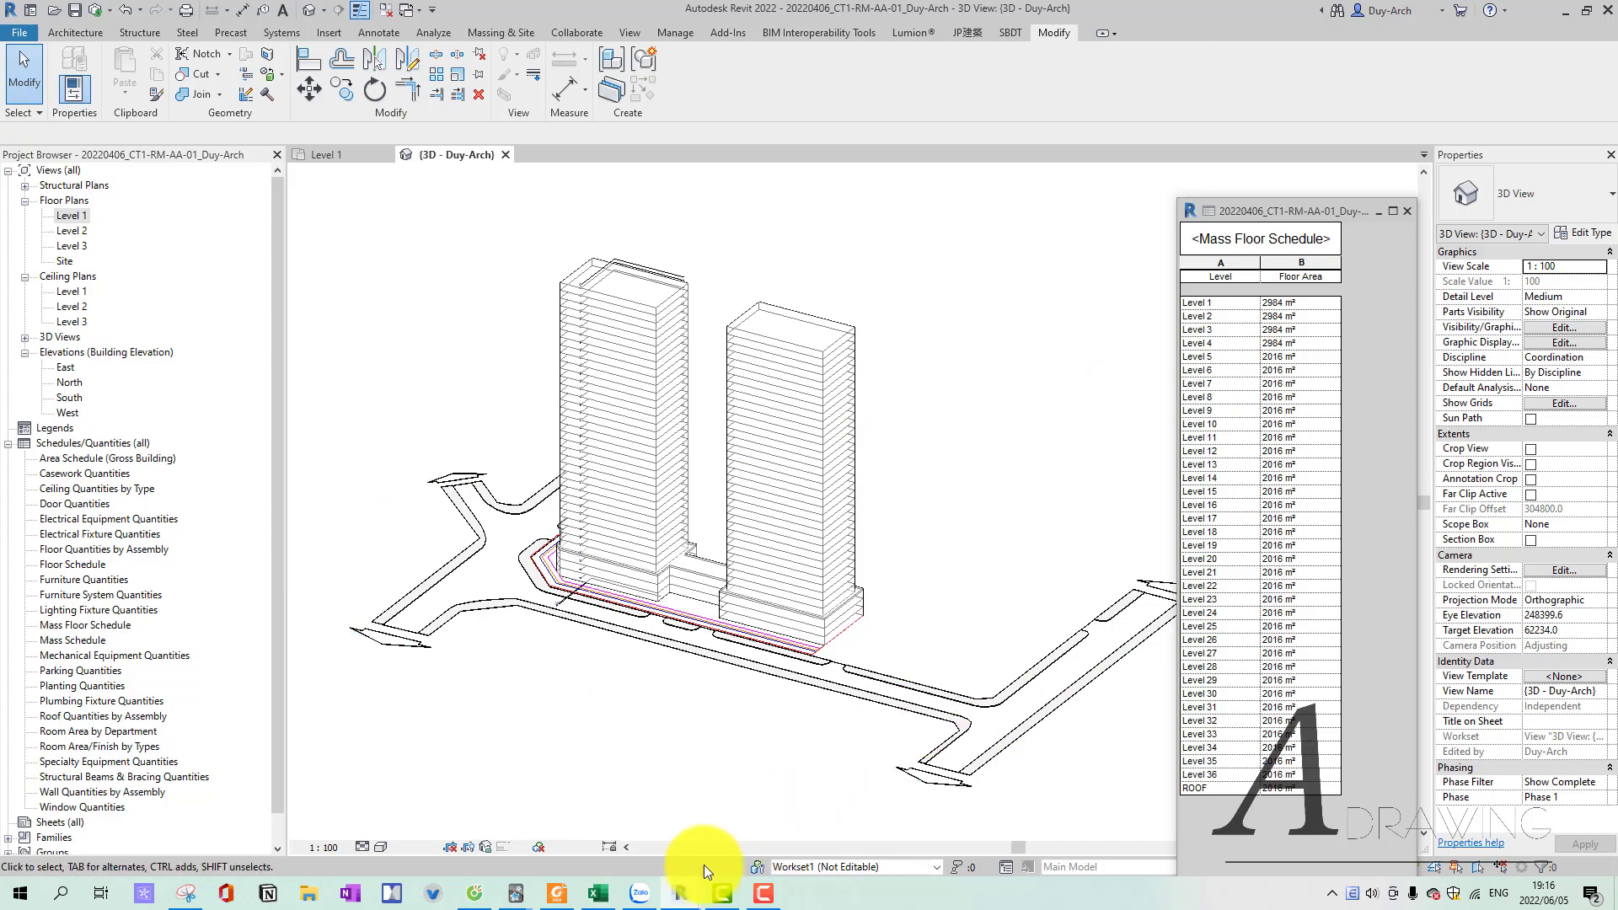
pyautogui.click(602, 897)
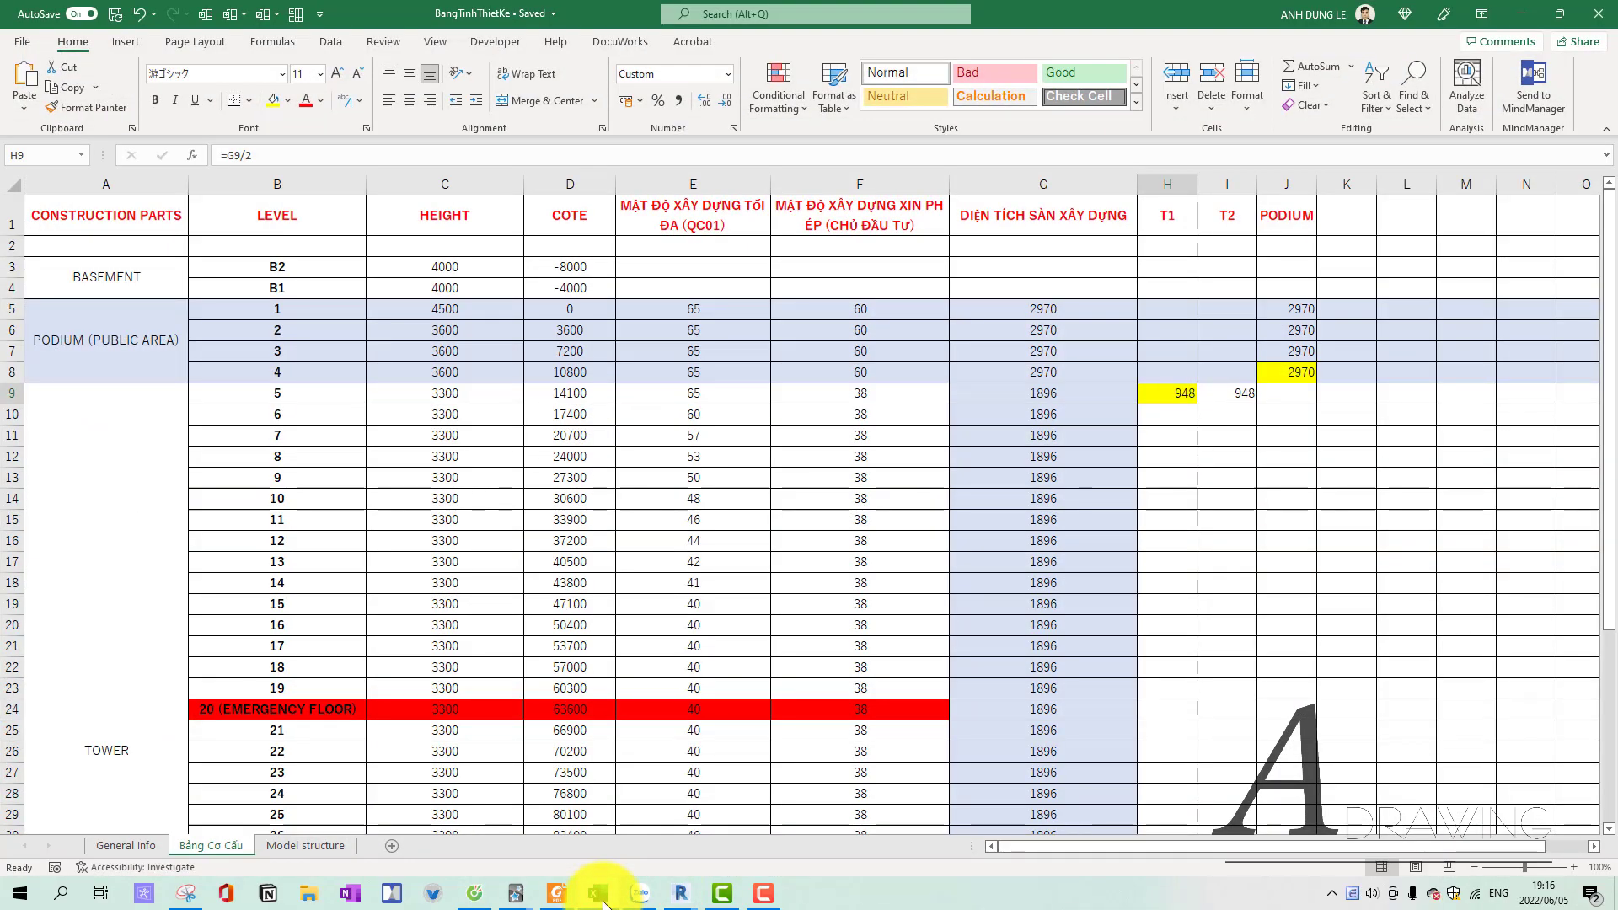
pyautogui.click(602, 896)
pyautogui.moveTo(743, 711)
pyautogui.keyDown('shift'); pyautogui.mouseDown(button='middle')
pyautogui.moveTo(953, 482)
pyautogui.moveTo(1221, 497)
pyautogui.moveTo(723, 462)
pyautogui.mouseUp(button='middle'); pyautogui.keyUp('shift')
pyautogui.scroll(-3, 878, 506)
pyautogui.scroll(-2, 897, 553)
pyautogui.moveTo(896, 553); pyautogui.dragTo(851, 545, button='middle')
# Select and deselect the left and right tower masses while zooming the 3D view.
pyautogui.click(818, 443)
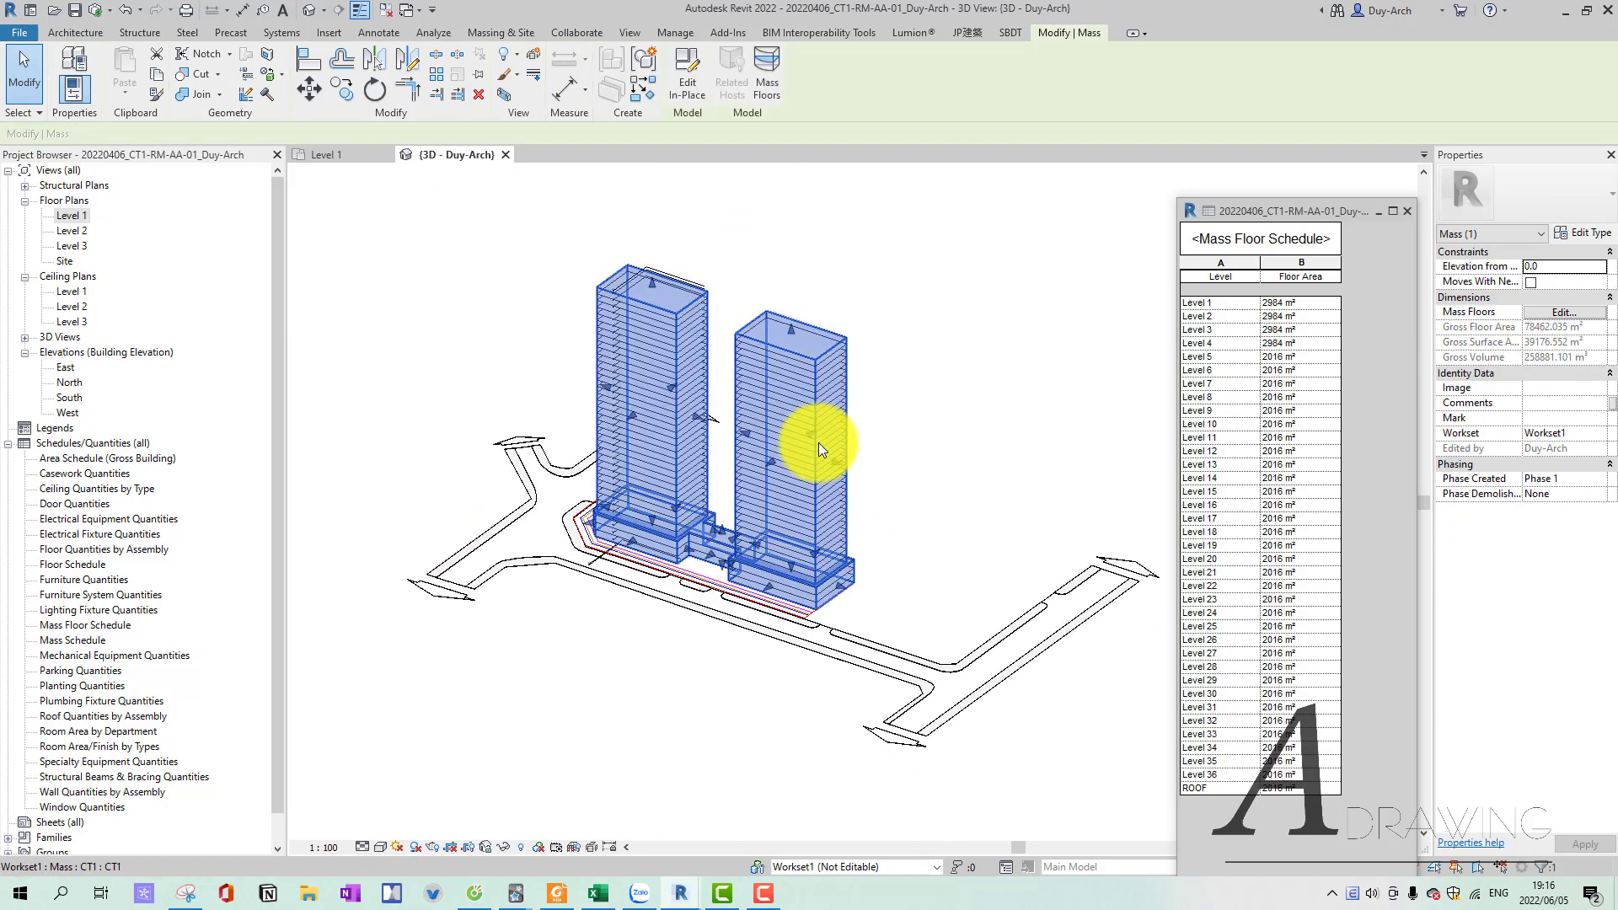
pyautogui.click(851, 462)
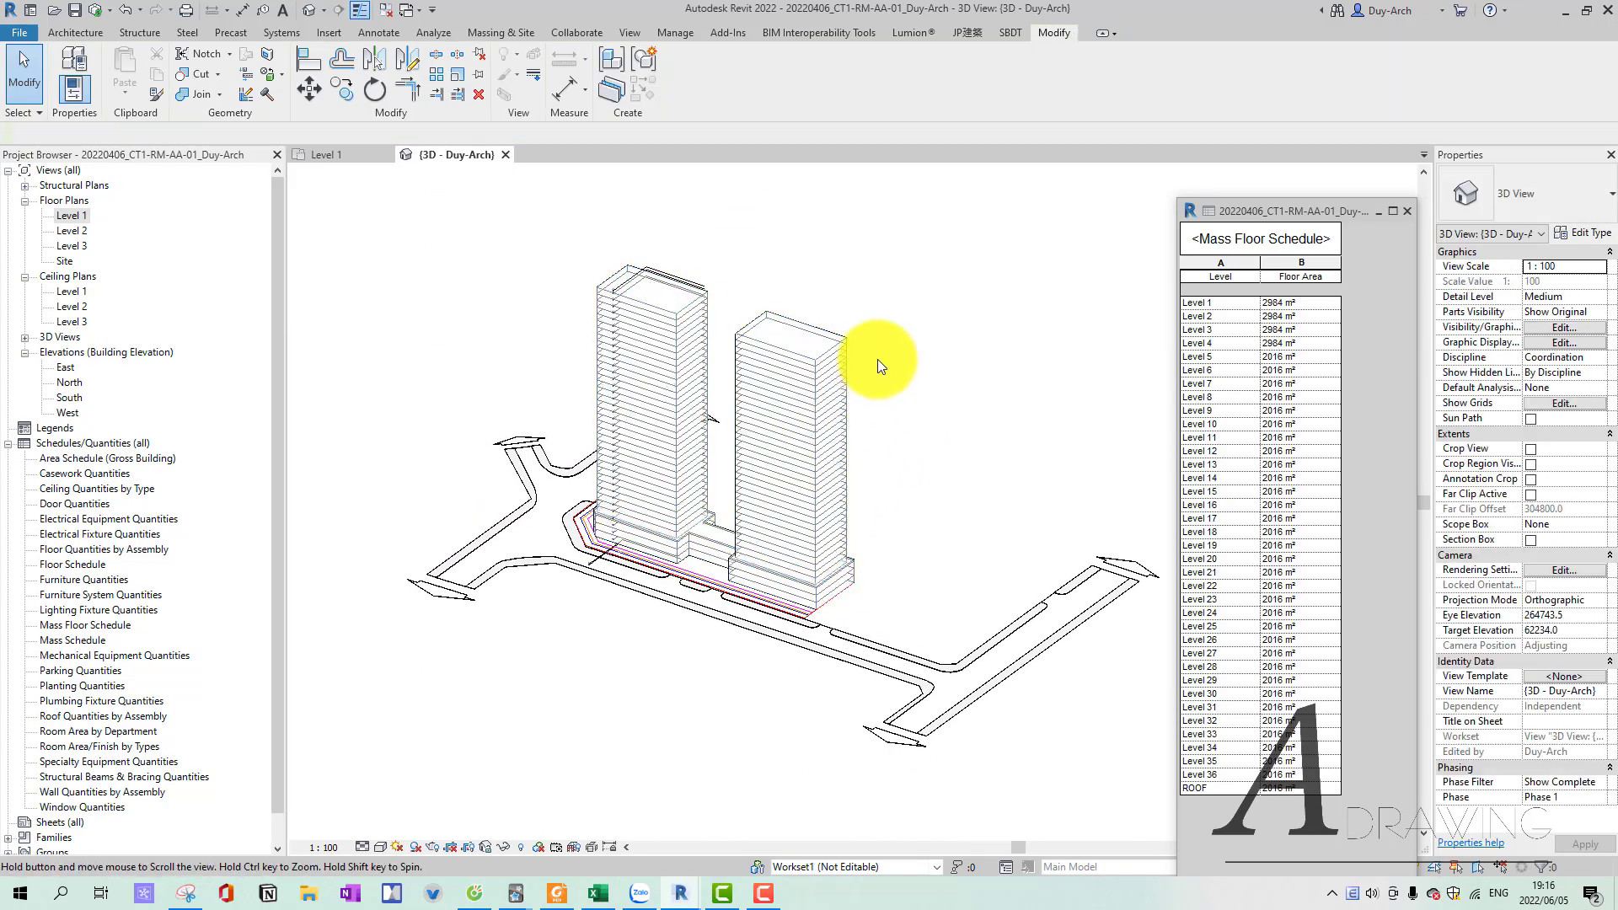
pyautogui.scroll(2, 877, 365)
pyautogui.scroll(2, 904, 402)
pyautogui.click(823, 346)
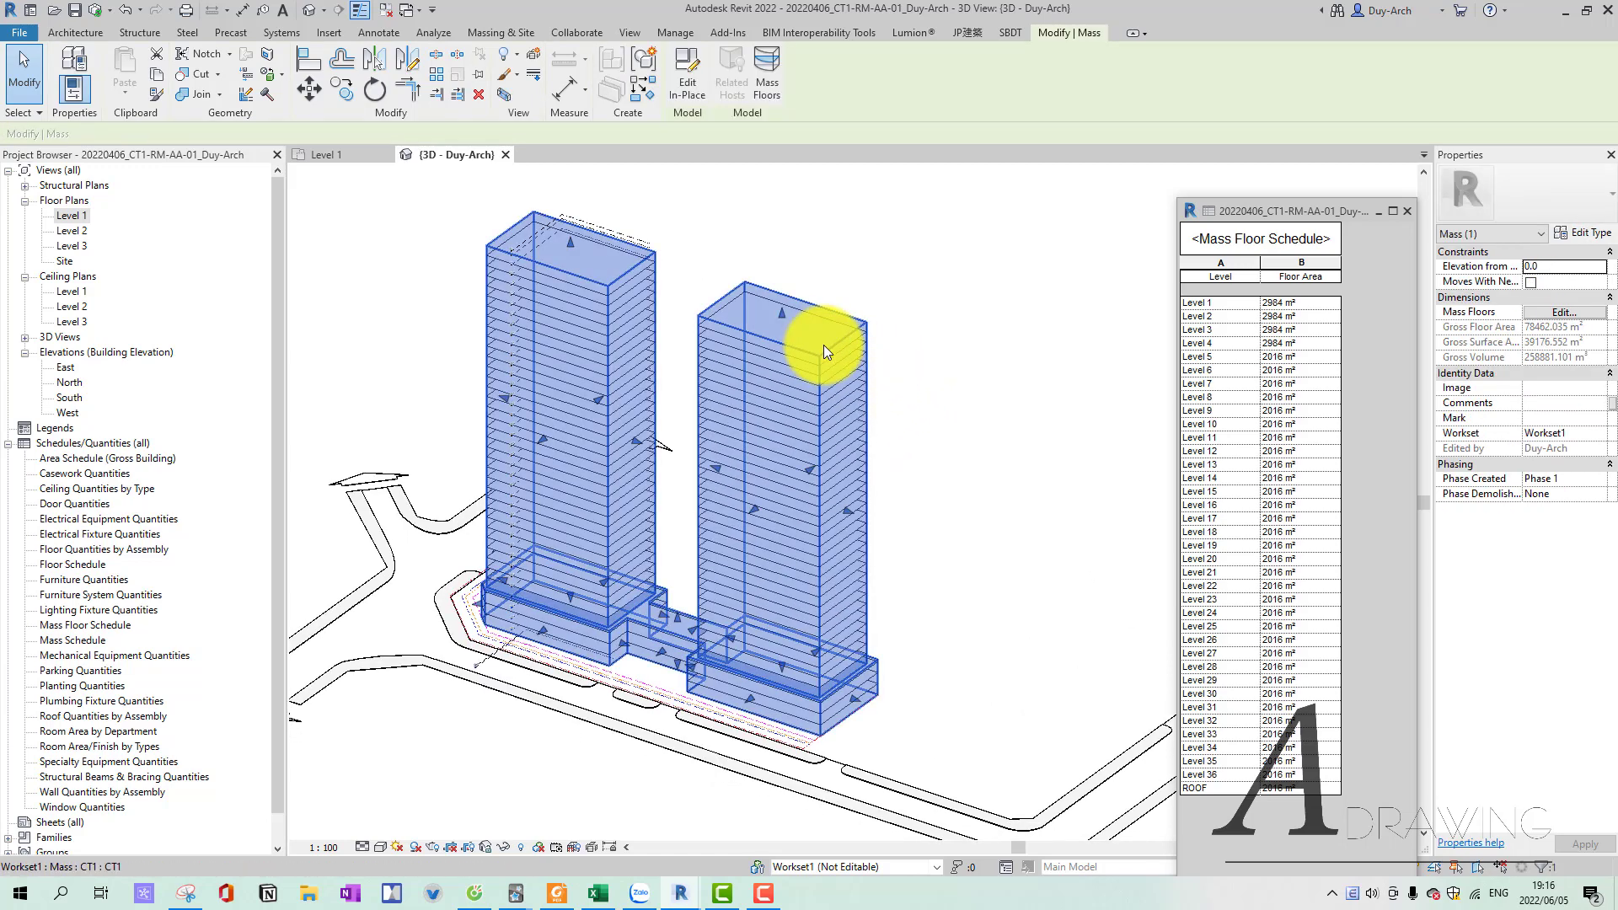
pyautogui.click(984, 304)
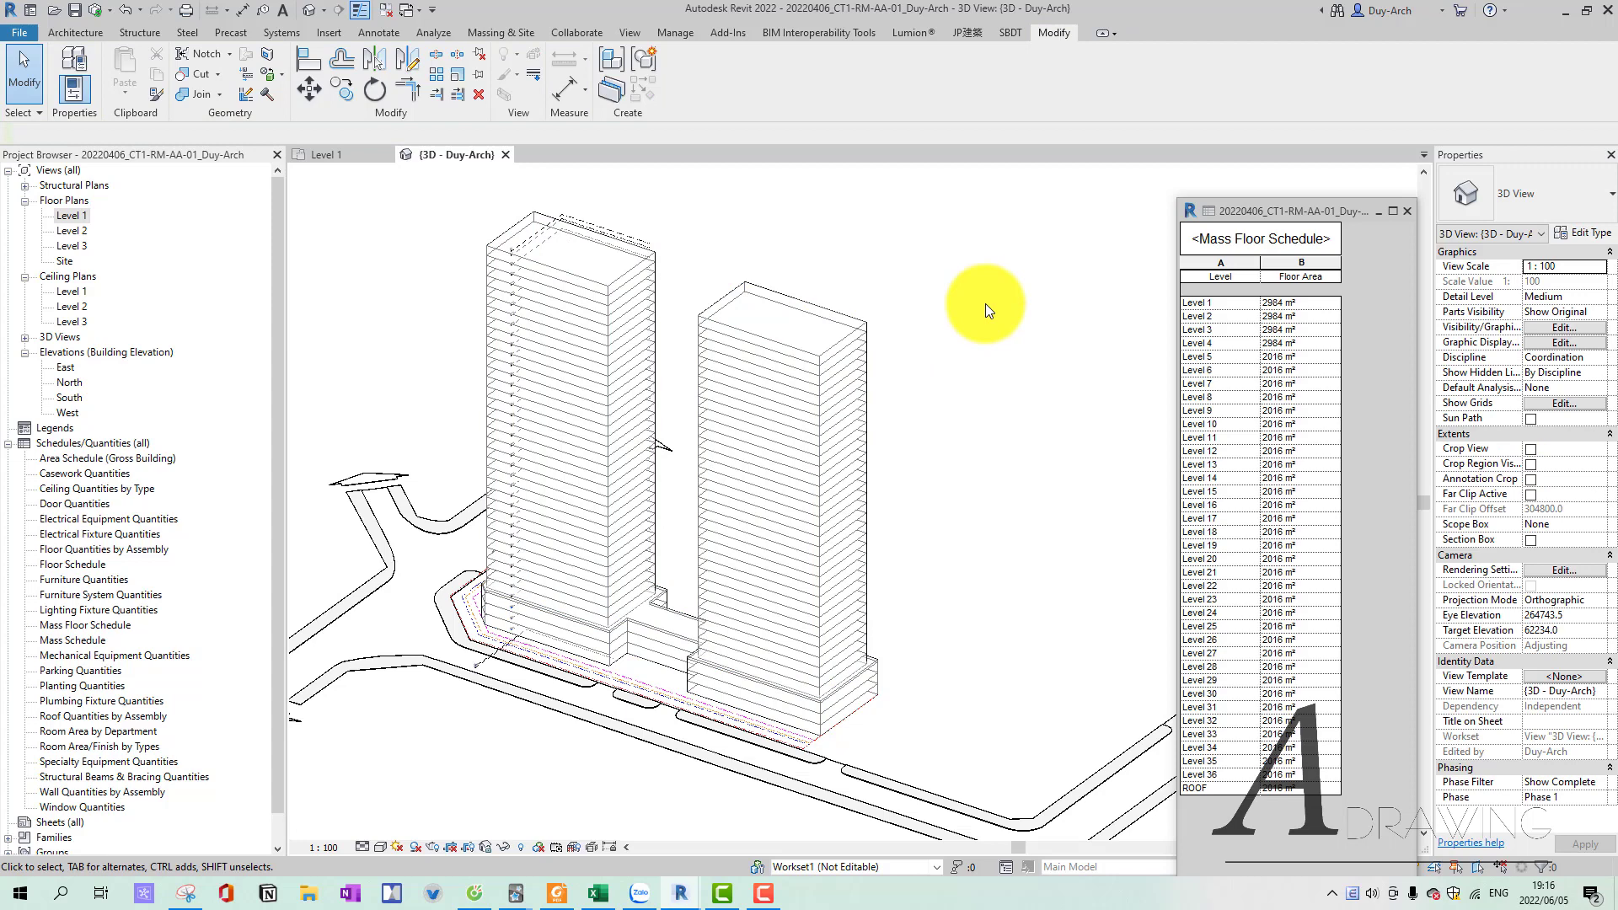
pyautogui.scroll(-3, 919, 438)
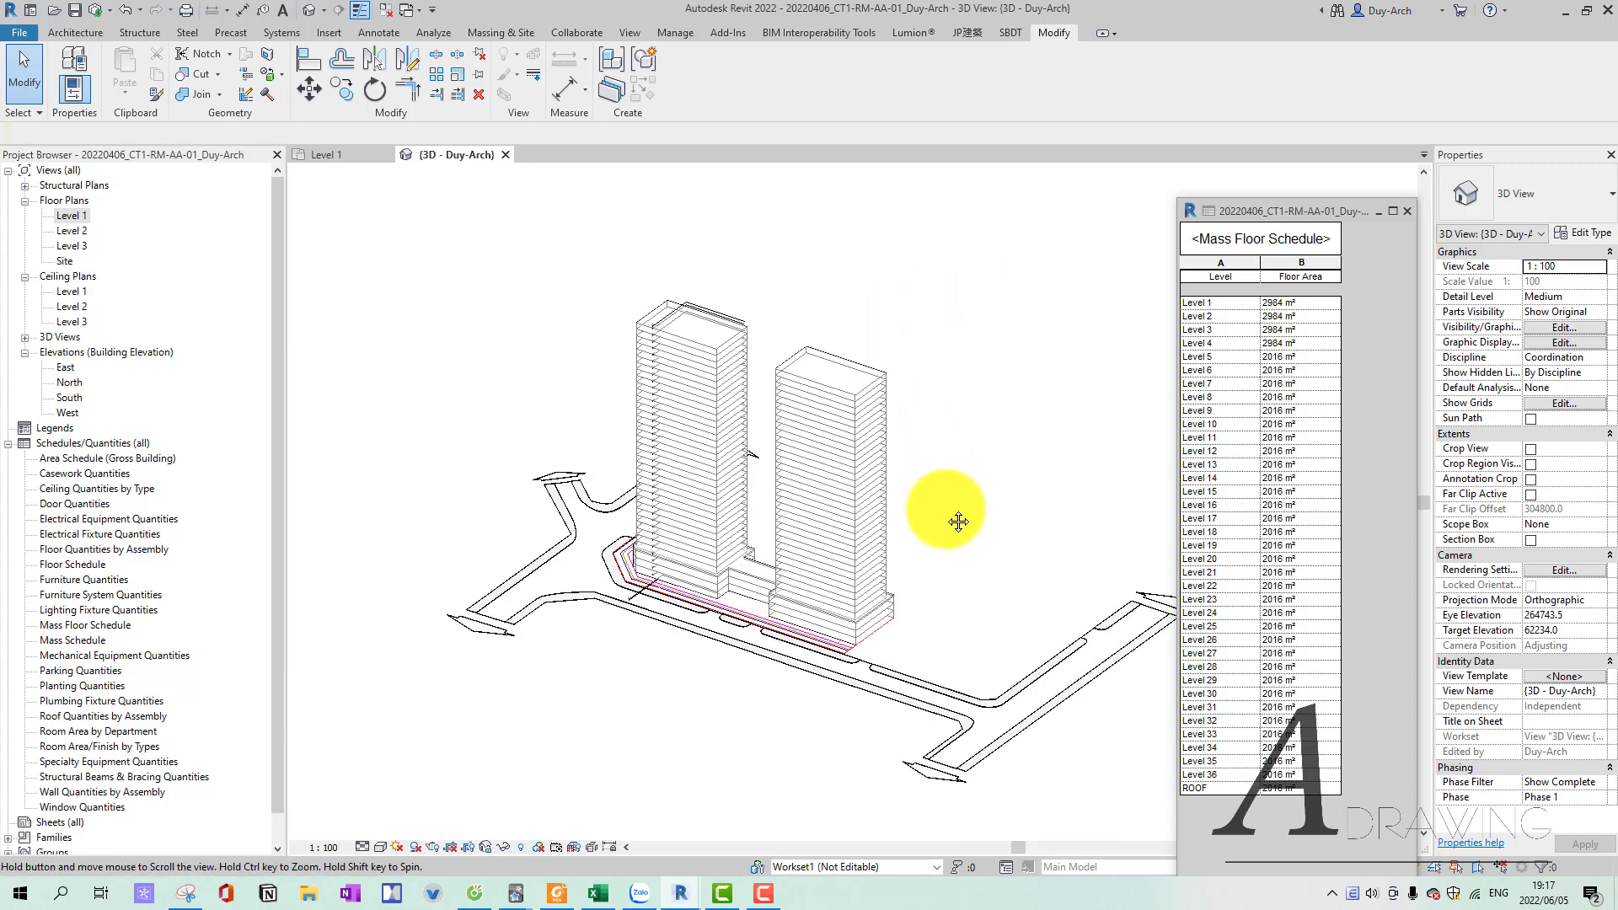
pyautogui.scroll(2, 932, 551)
pyautogui.scroll(2, 932, 552)
# Select the right tower, open and close the Worksets dialog, and reselect the tower.
pyautogui.click(749, 470)
pyautogui.scroll(-1, 786, 300)
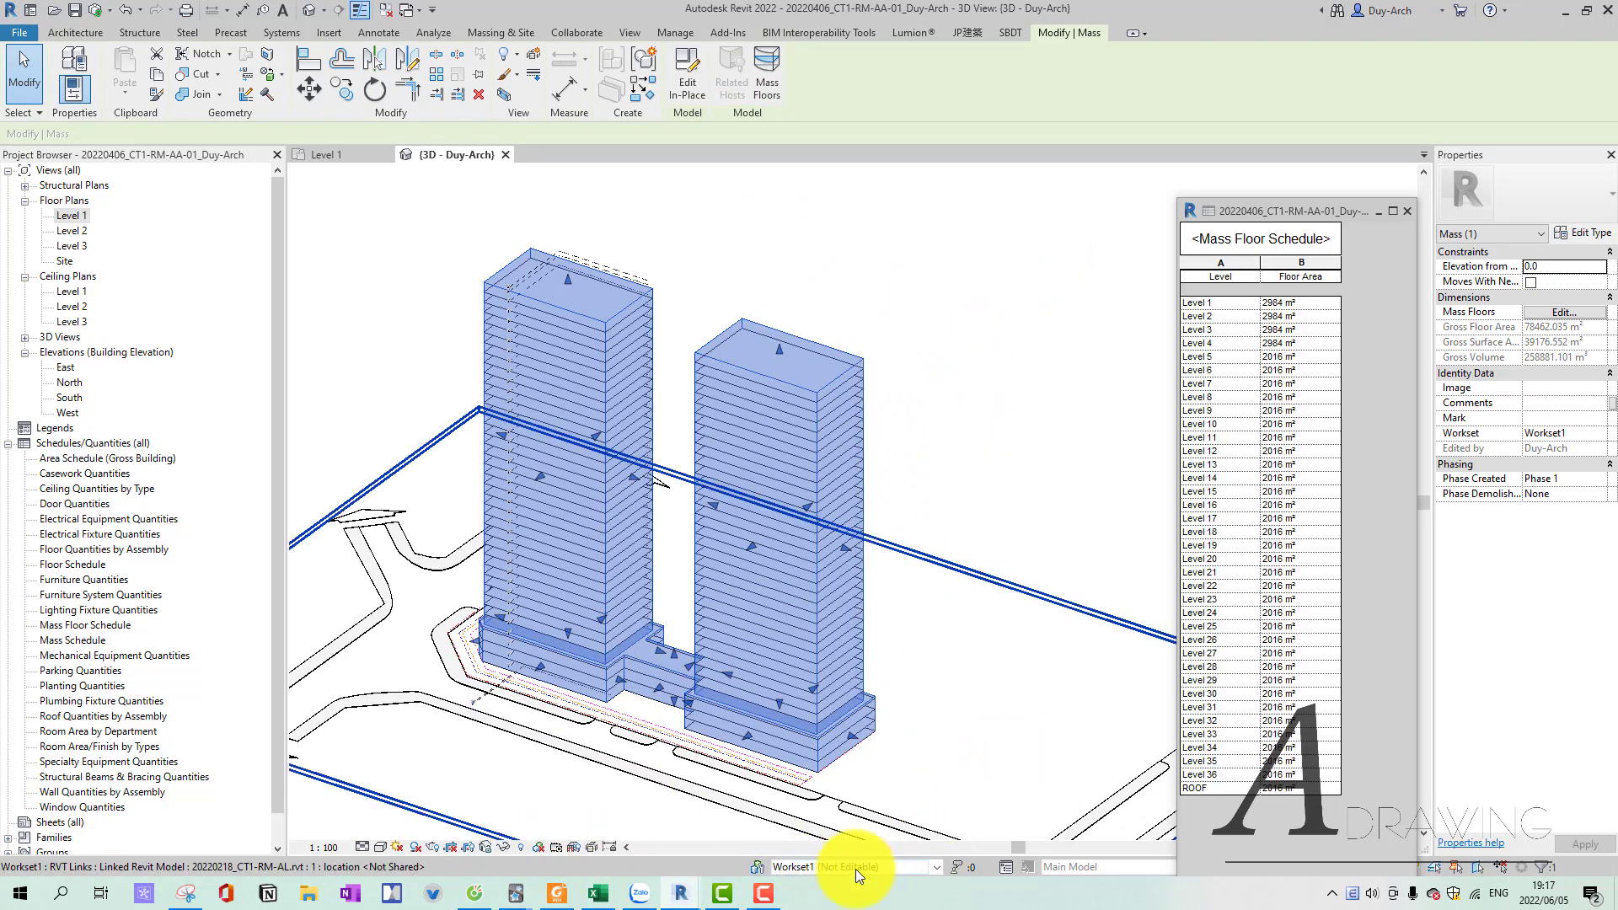
pyautogui.click(753, 864)
pyautogui.click(1062, 262)
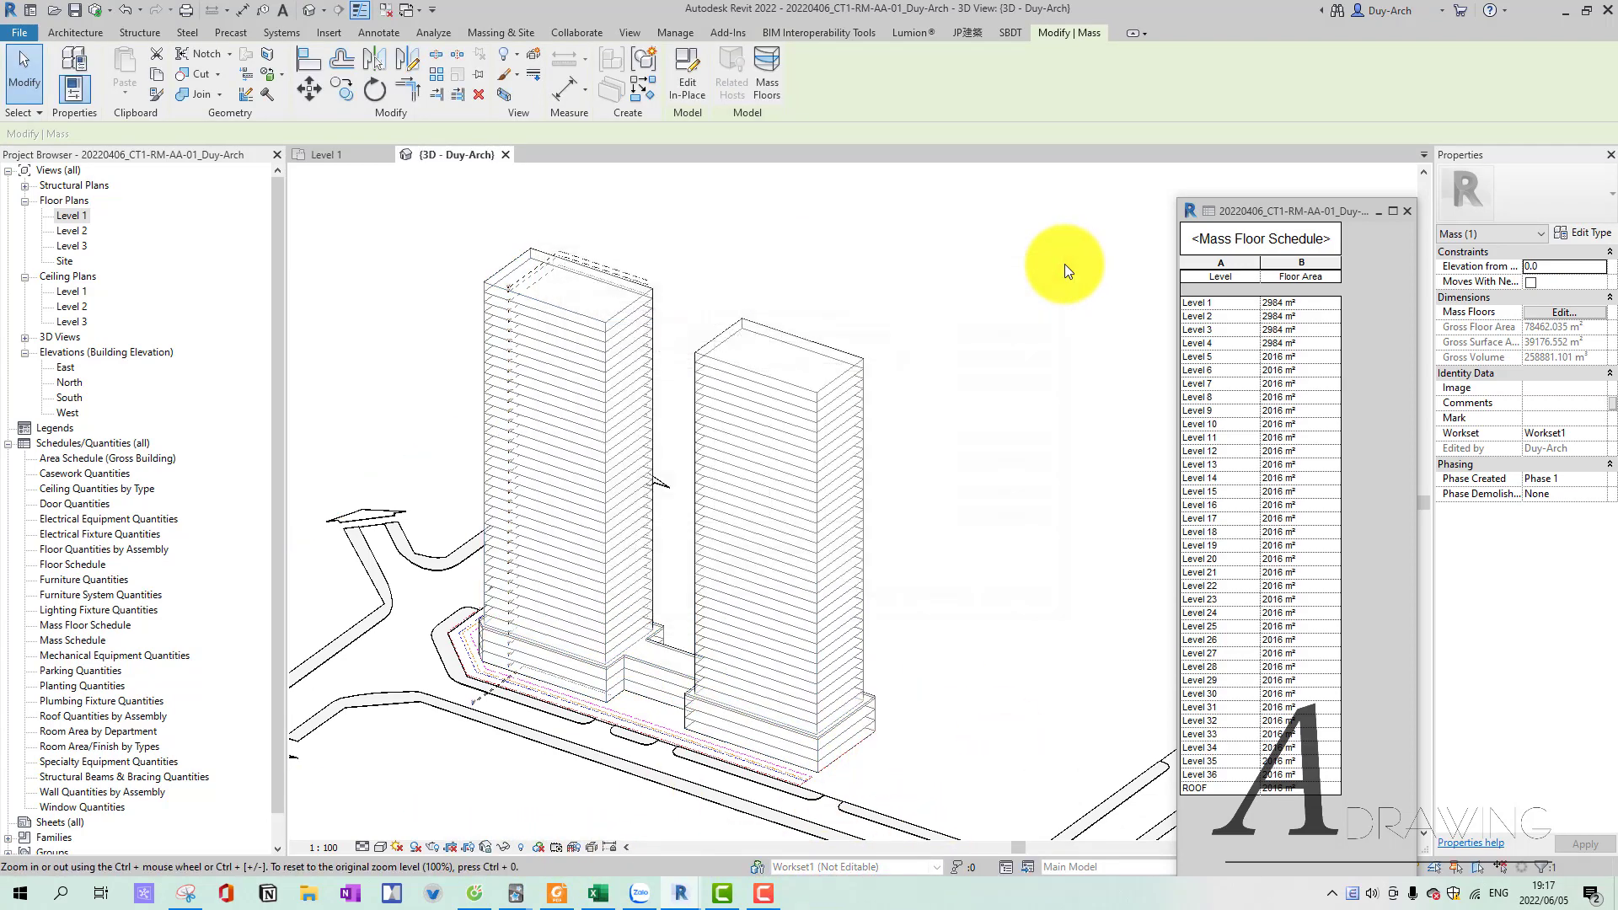
pyautogui.click(828, 453)
# In Design Options, create a new option set and add a second option to it.
pyautogui.click(1028, 866)
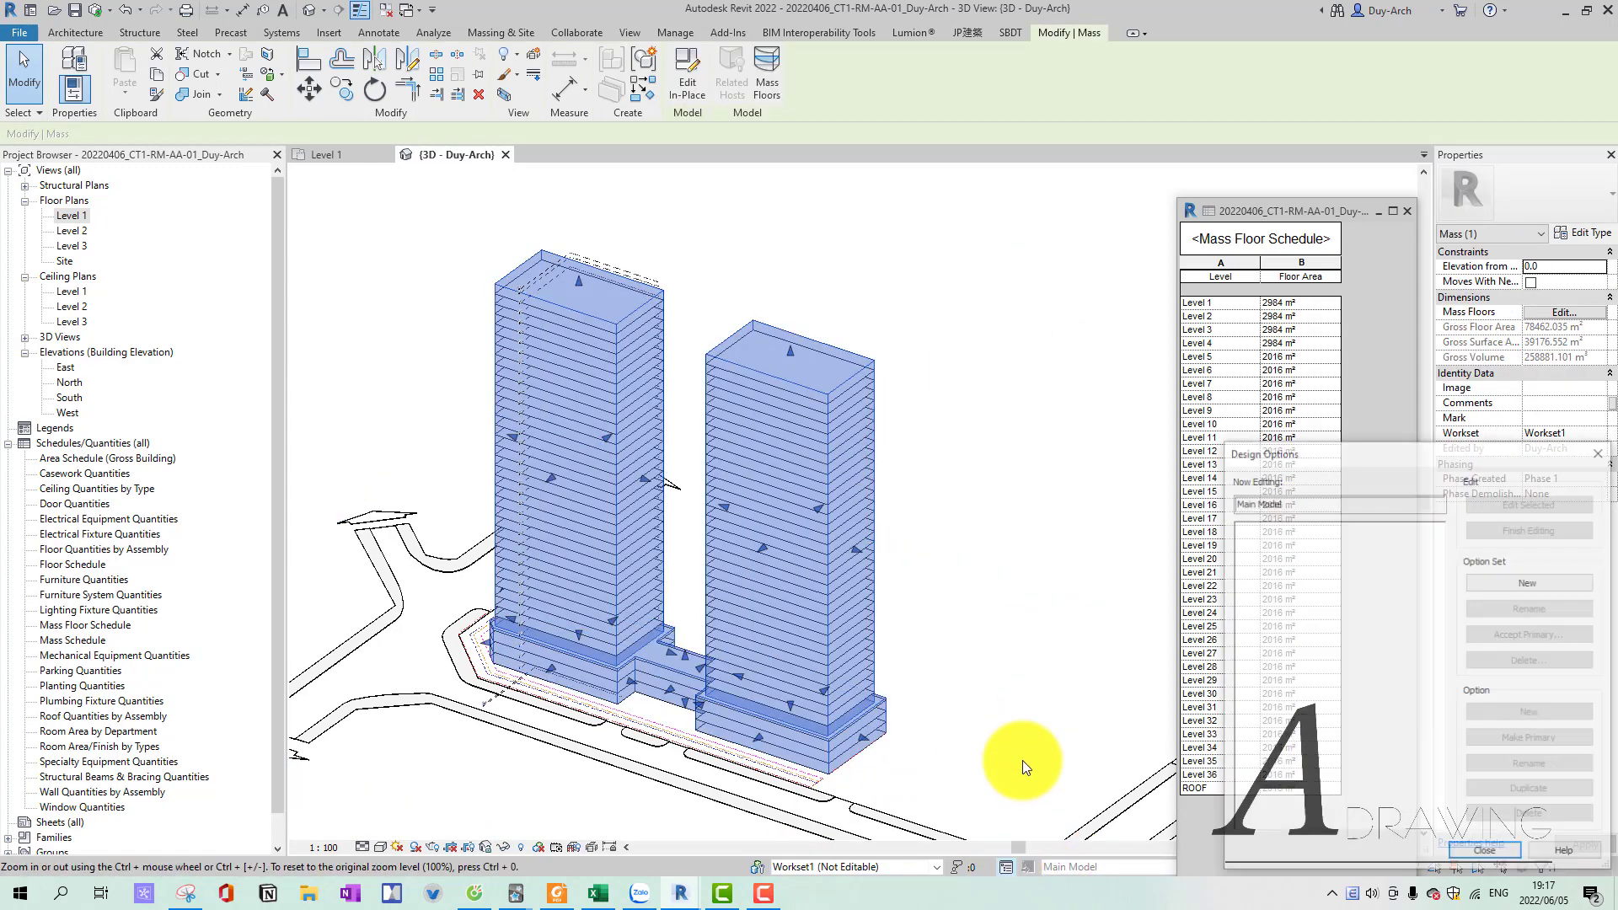
pyautogui.moveTo(1402, 457); pyautogui.dragTo(1210, 246)
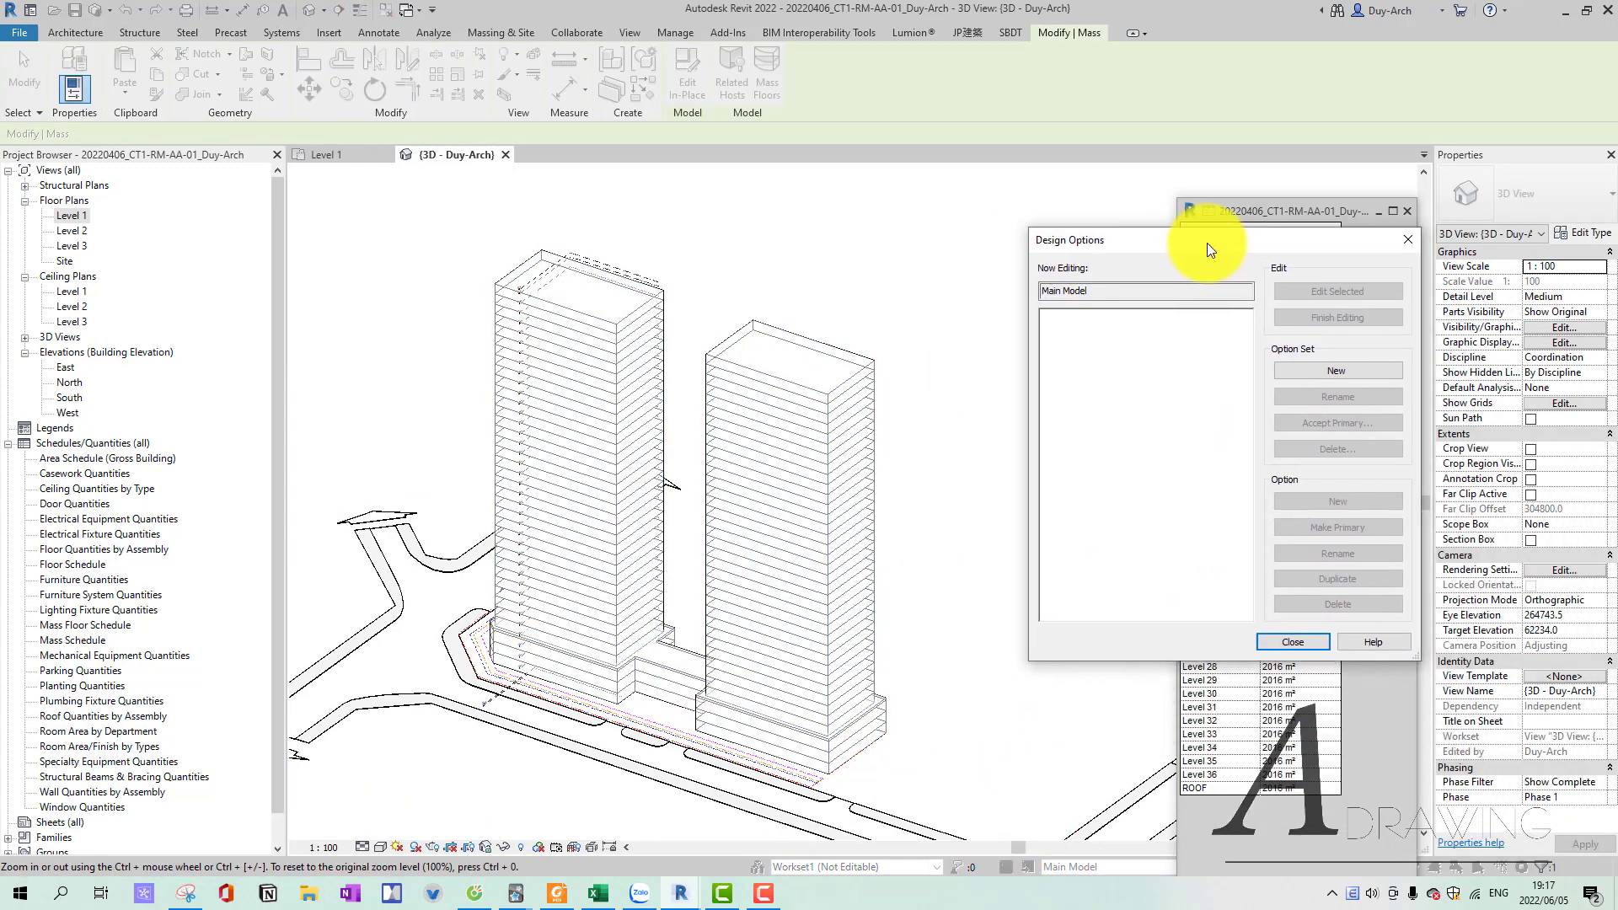
pyautogui.click(1319, 371)
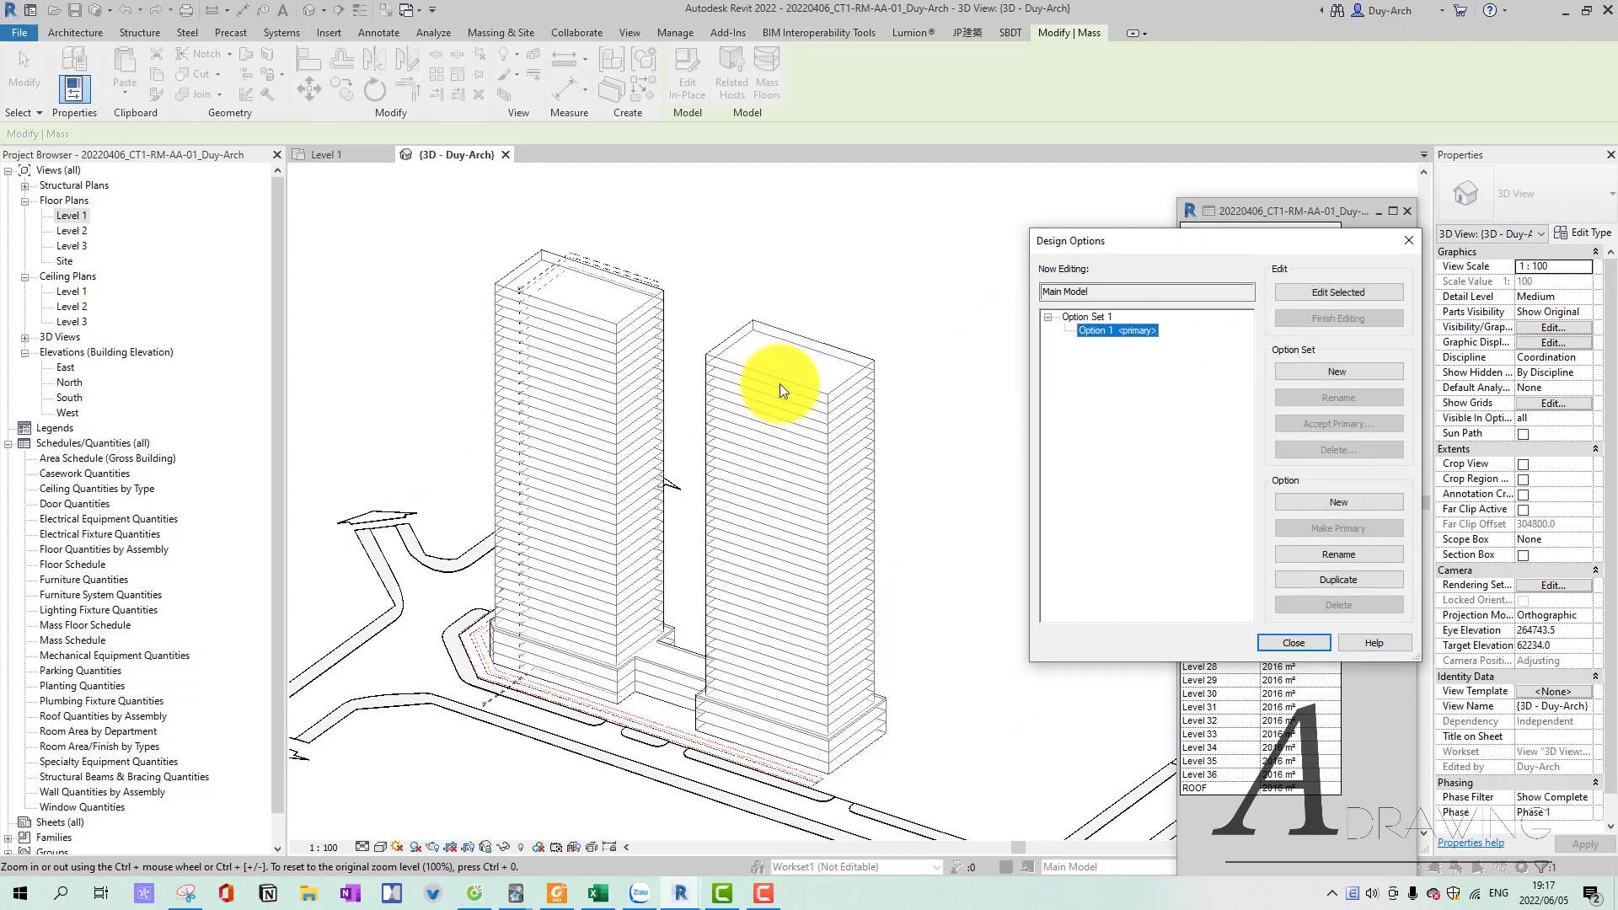
pyautogui.click(1352, 504)
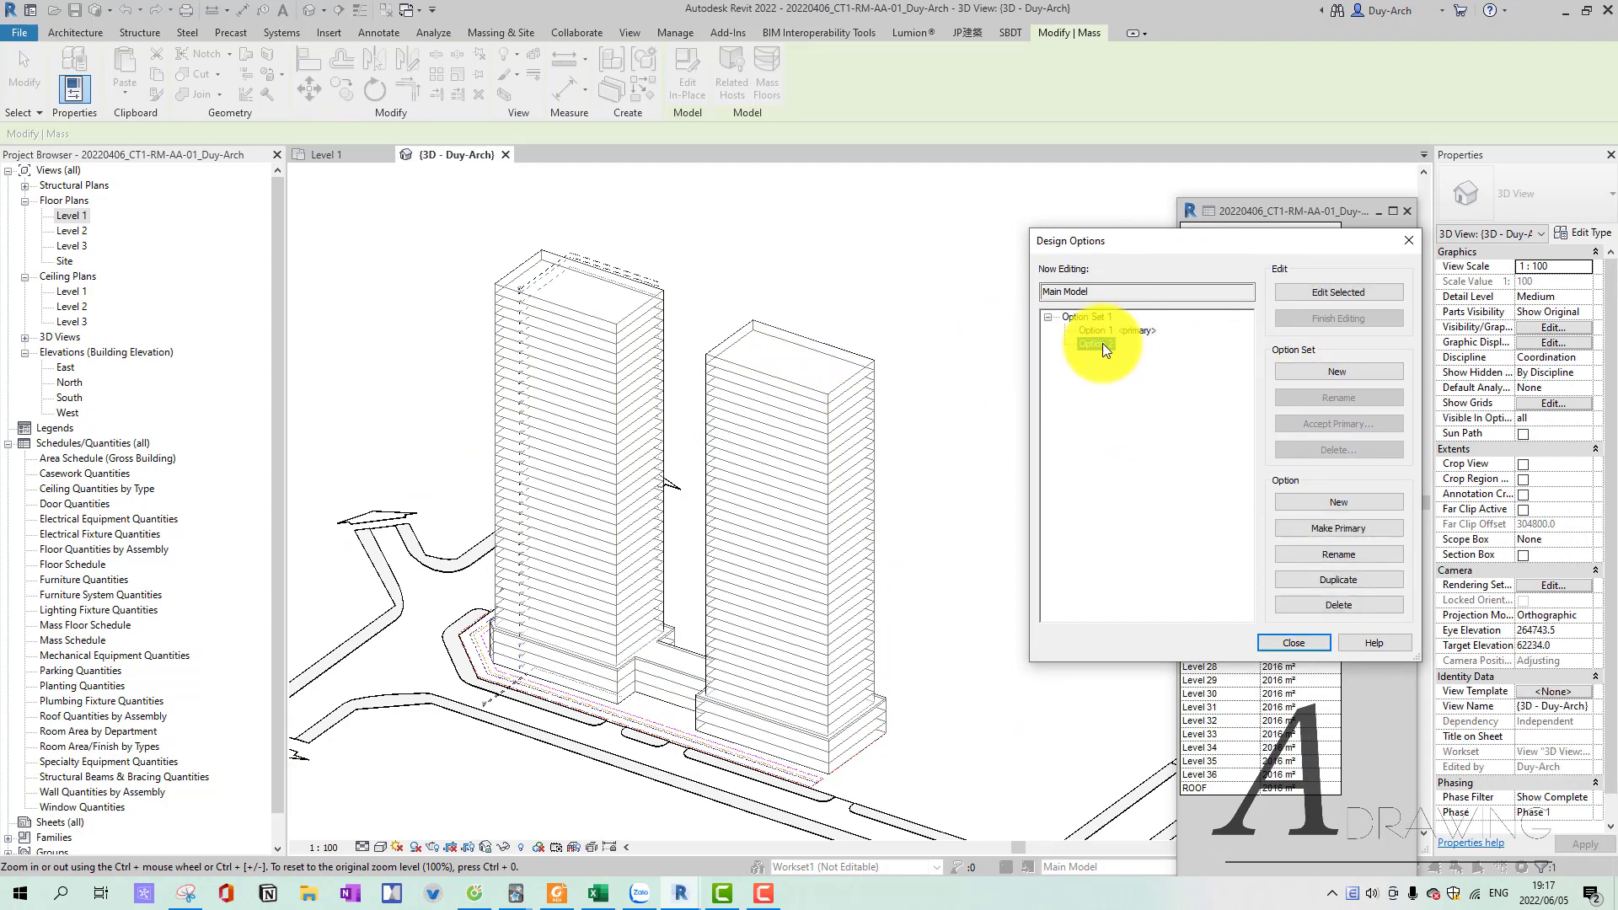
# Close Design Options and view the Level 1 plan under Option 2, then Main Model.
pyautogui.click(1311, 642)
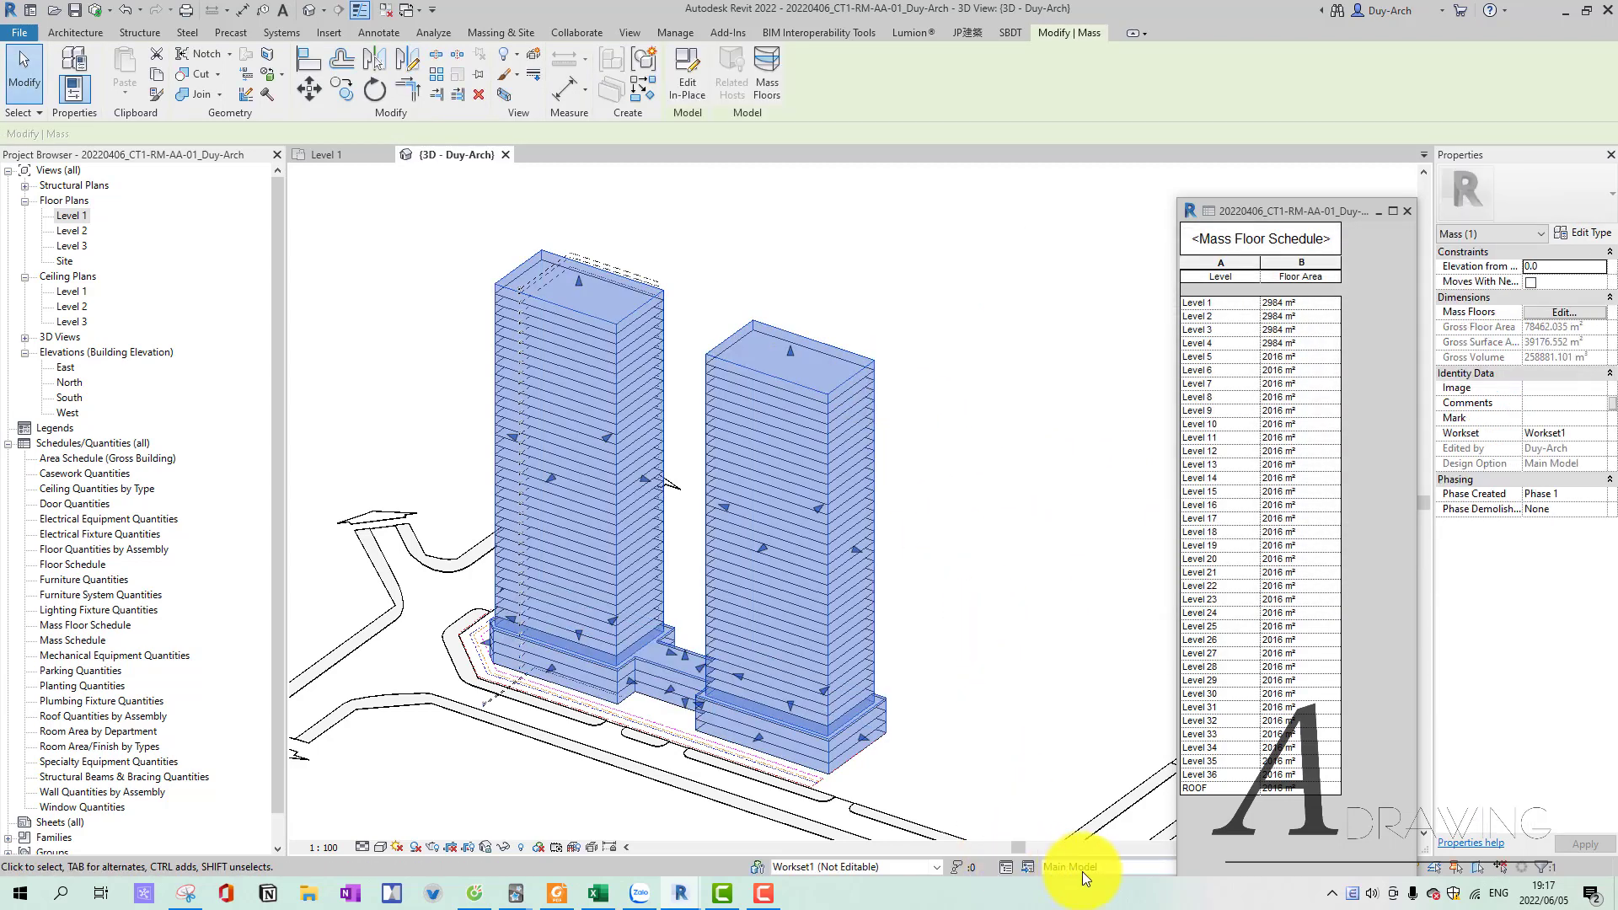
pyautogui.click(1082, 871)
pyautogui.hotkey('ctrl', 'Tab')
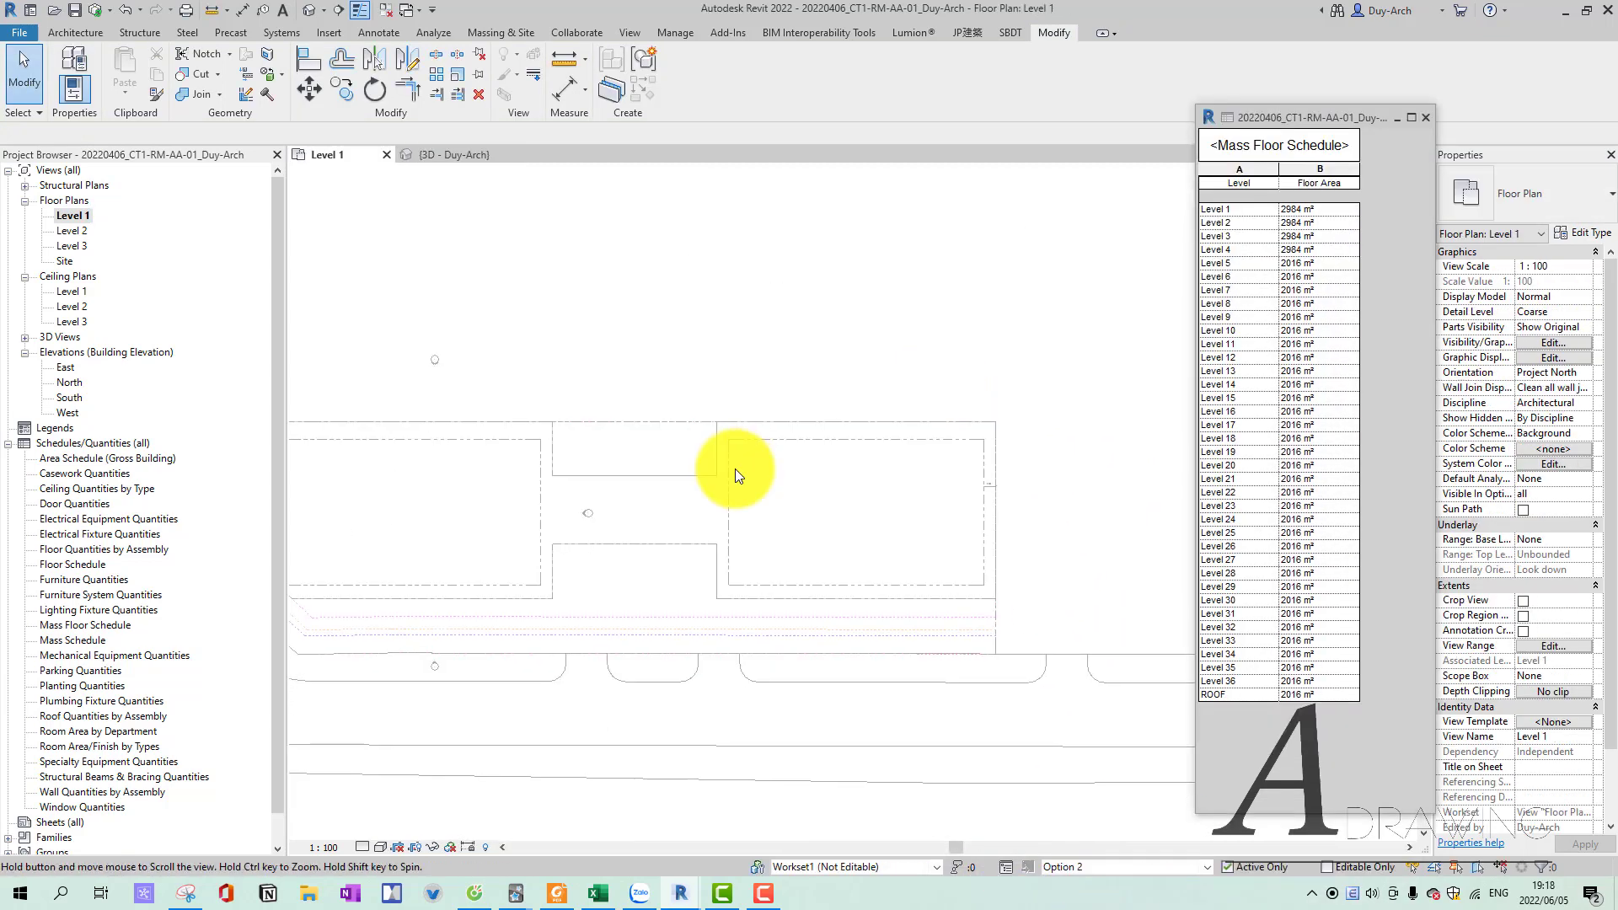
pyautogui.moveTo(735, 468); pyautogui.dragTo(788, 441, button='middle')
pyautogui.click(1094, 861)
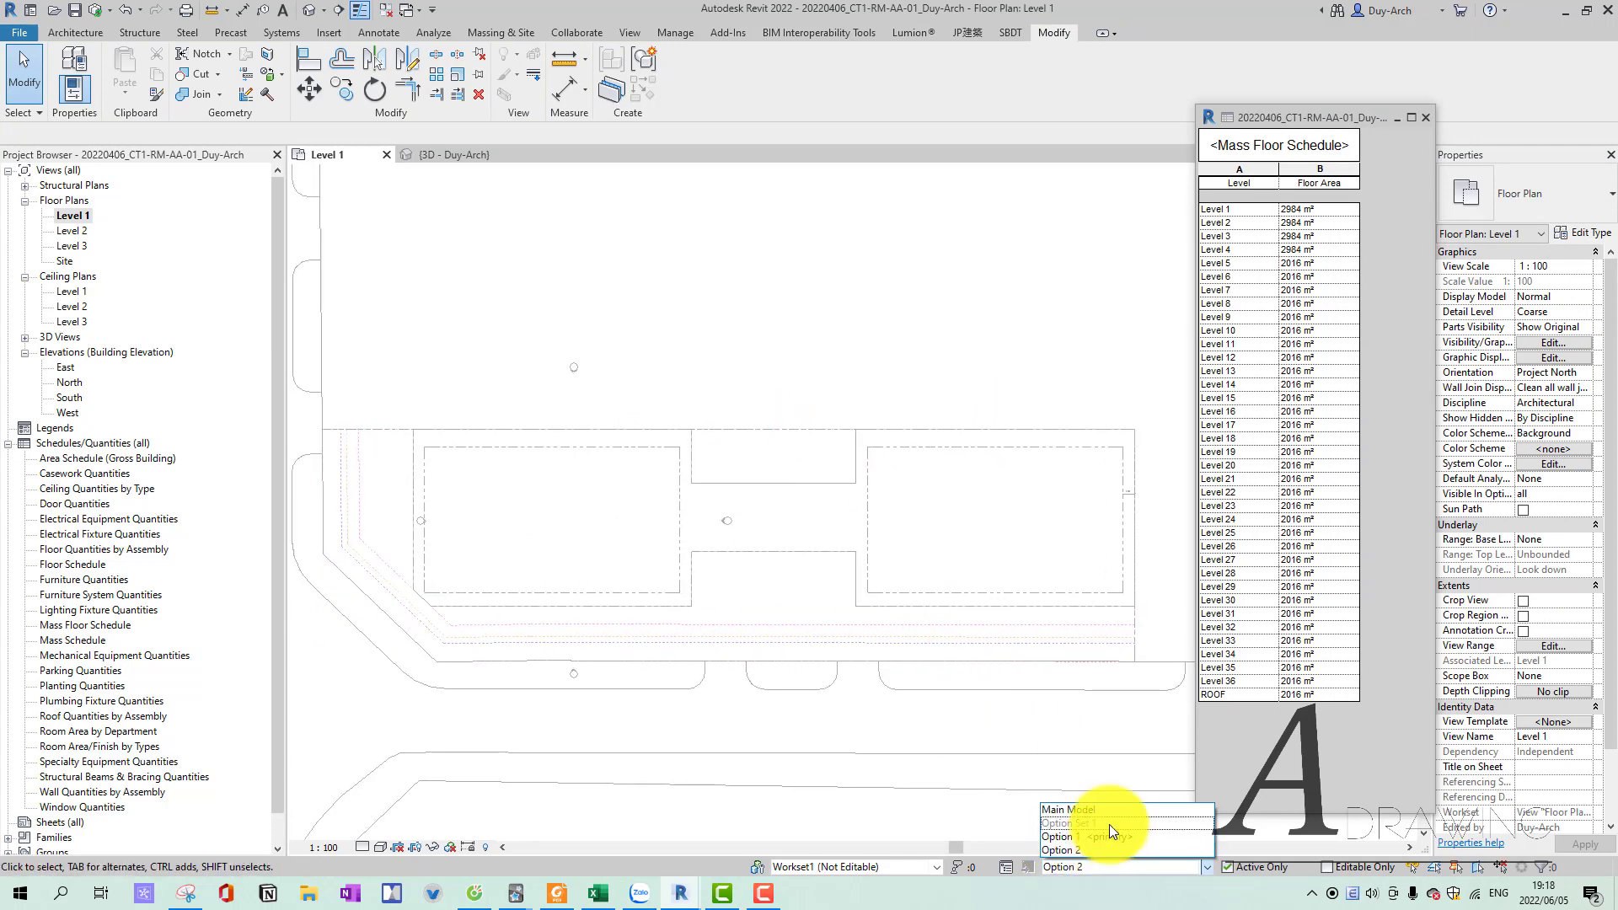
pyautogui.click(1068, 808)
pyautogui.click(1121, 866)
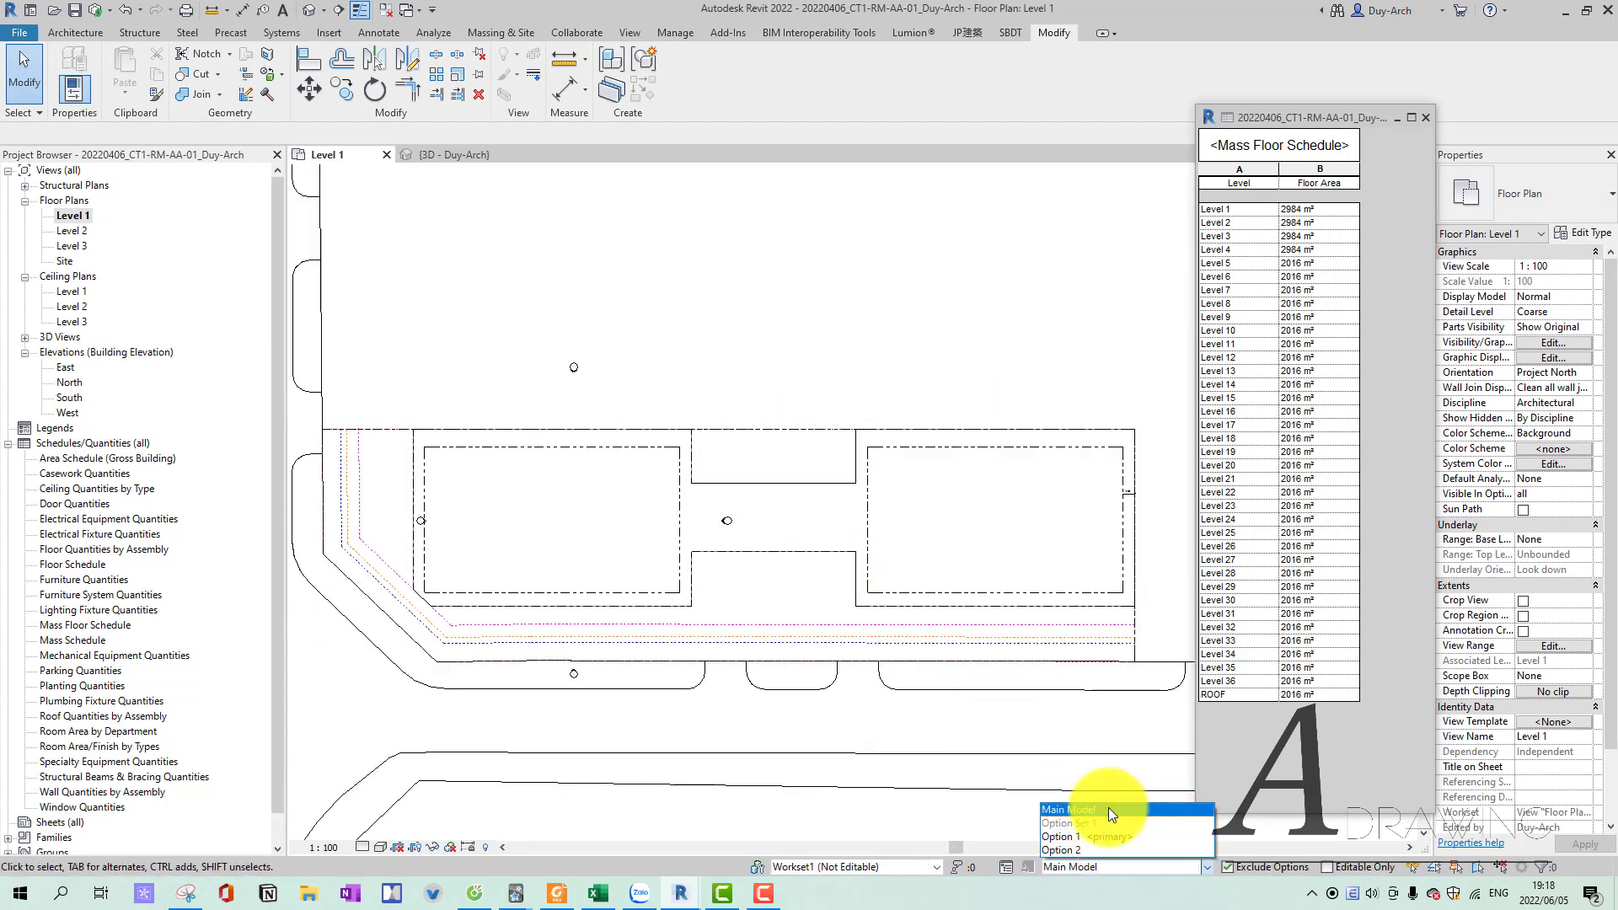
pyautogui.click(1109, 808)
# View Level 1 under Option 1, then return to the 3D view in Main Model and select the tower.
pyautogui.moveTo(877, 556); pyautogui.dragTo(867, 547, button='middle')
pyautogui.click(1136, 868)
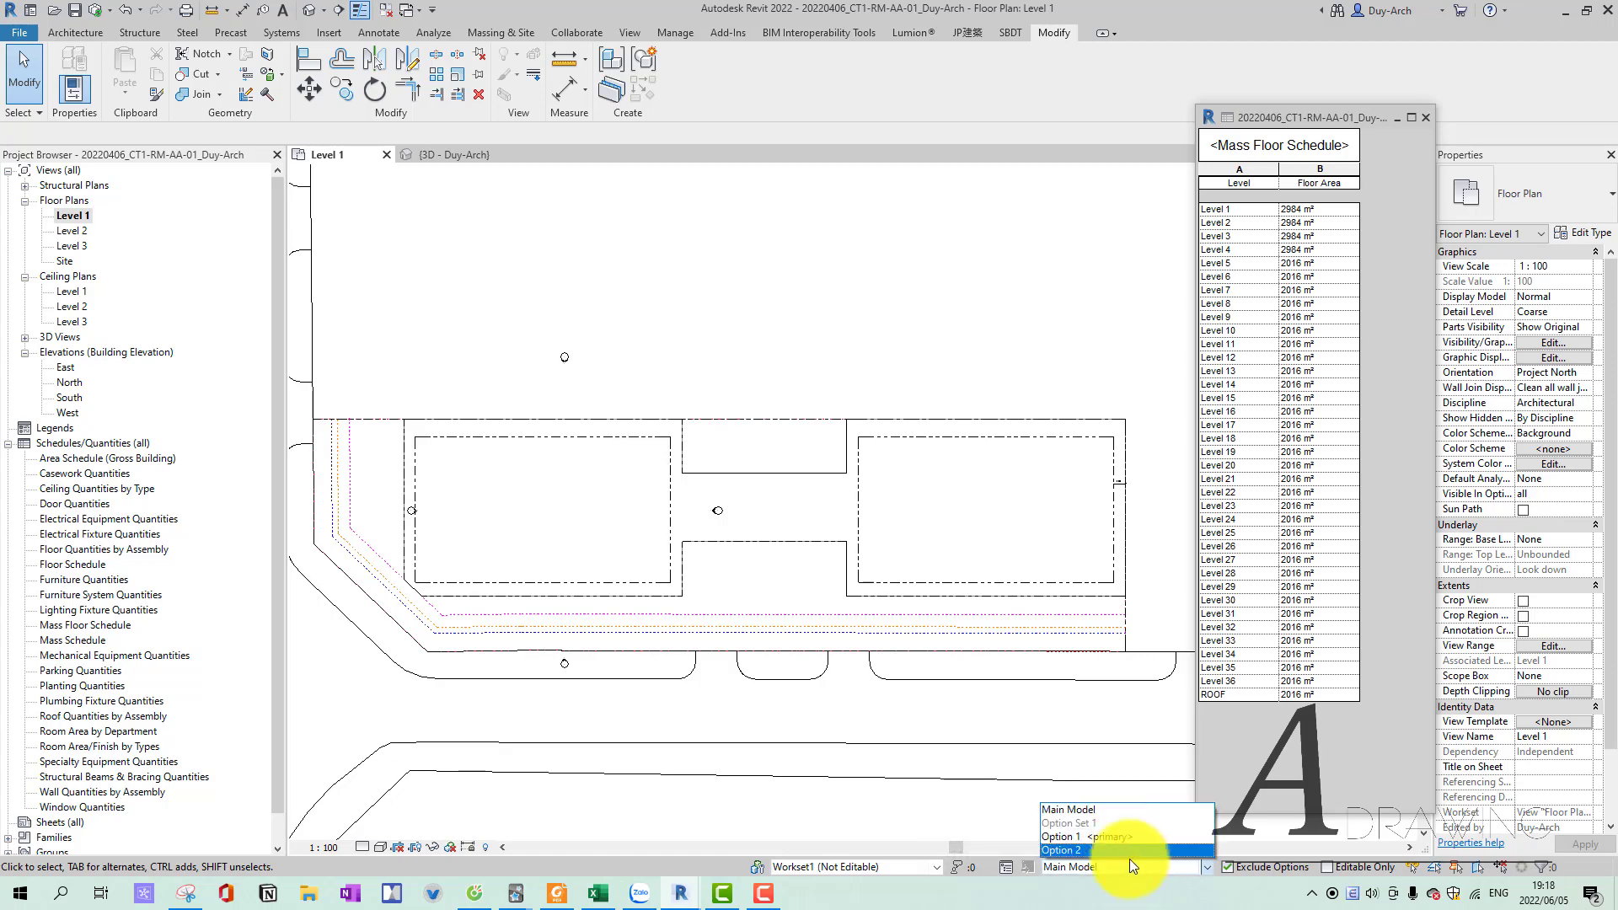
pyautogui.click(1129, 865)
pyautogui.click(1095, 837)
pyautogui.moveTo(890, 512); pyautogui.dragTo(894, 511, button='middle')
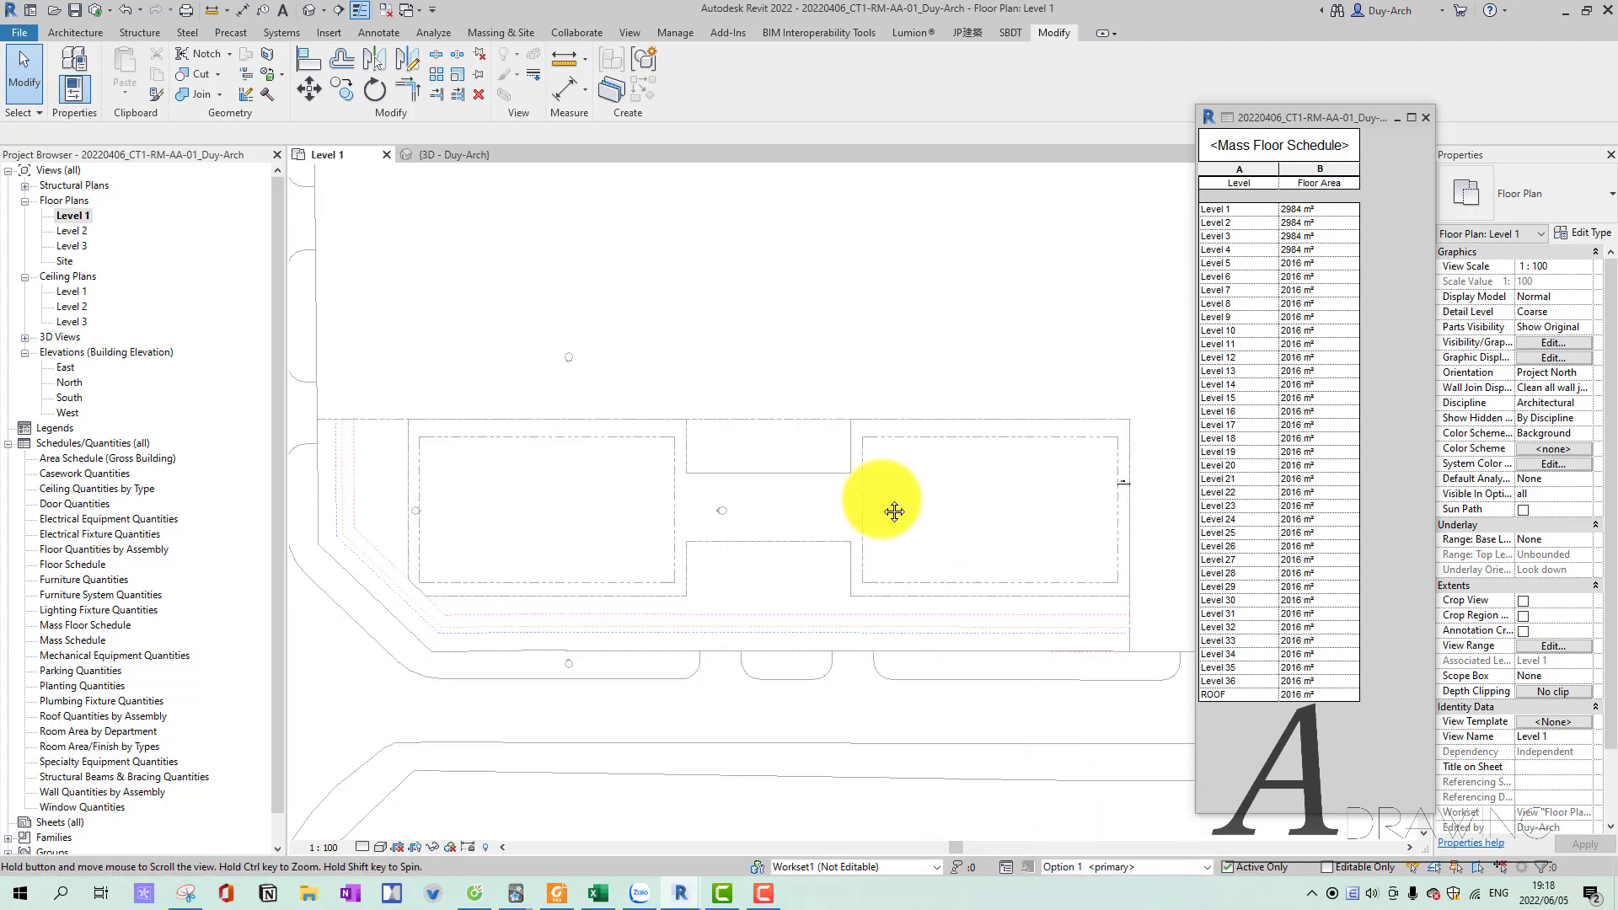
pyautogui.hotkey('ctrl', 'Tab')
pyautogui.click(1114, 866)
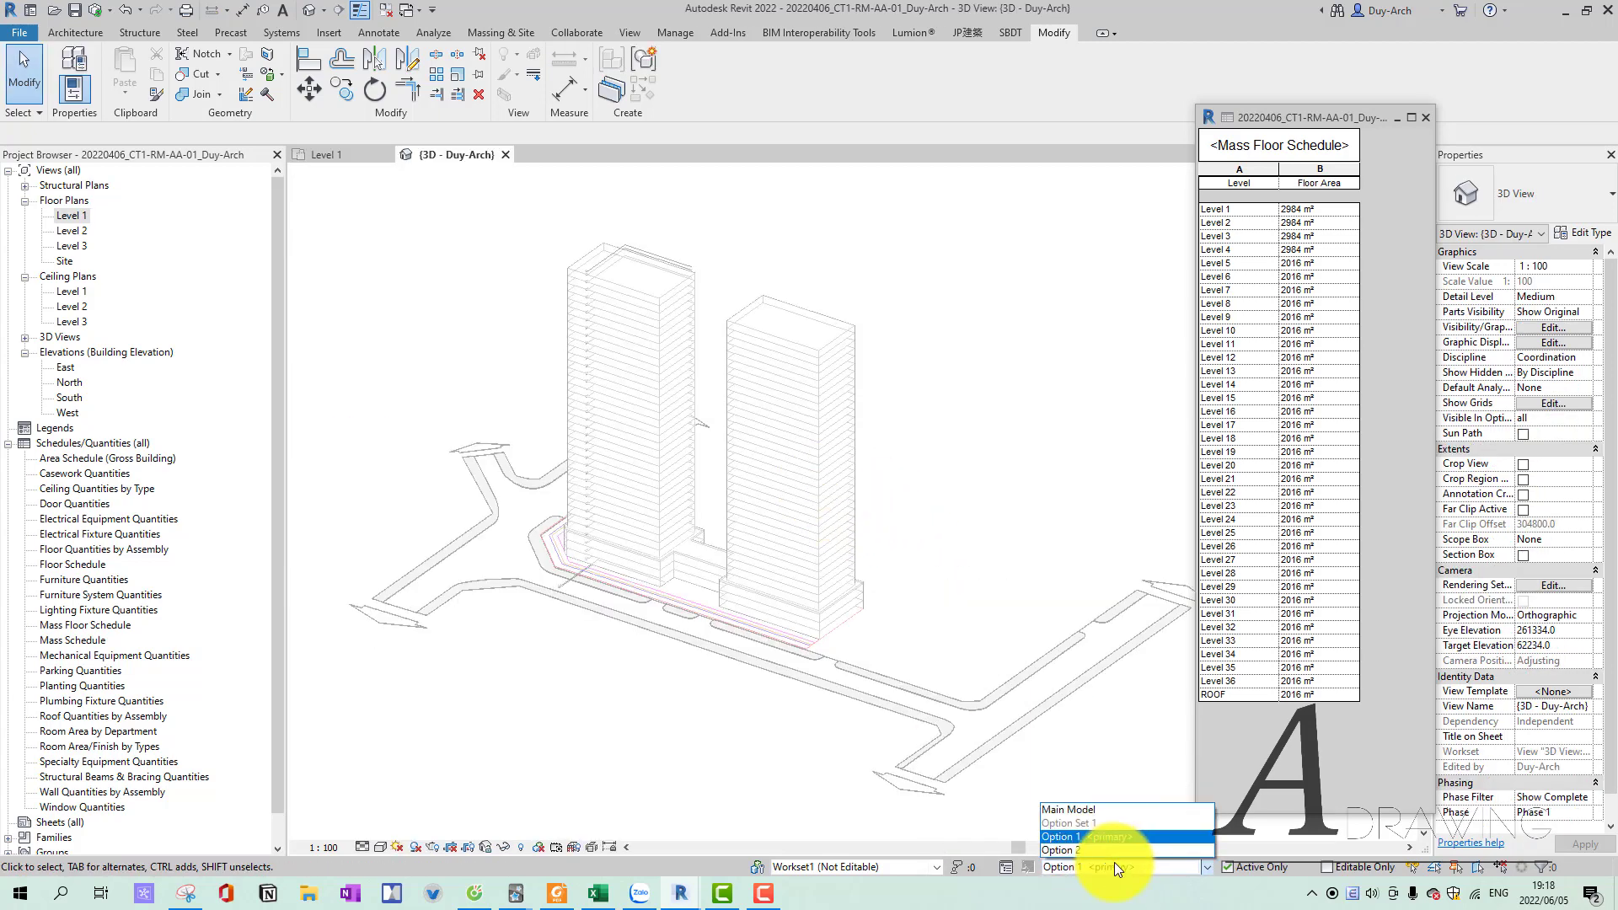
pyautogui.click(1095, 810)
pyautogui.click(796, 546)
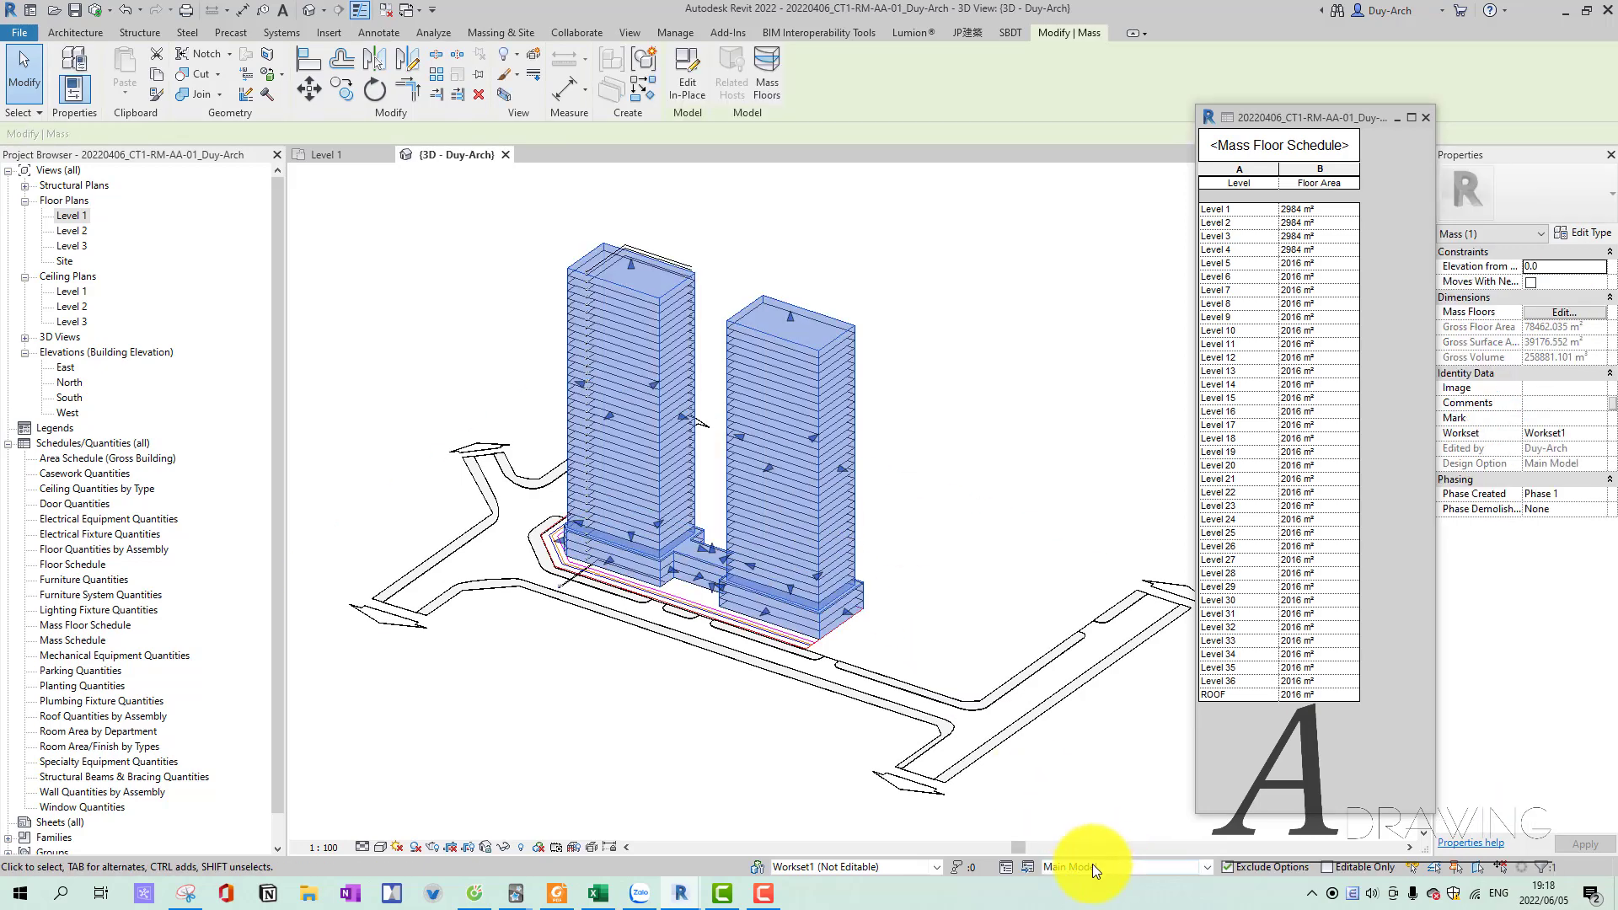
# Add the selected tower mass to Option Set 1, including Option 2.
pyautogui.click(1031, 867)
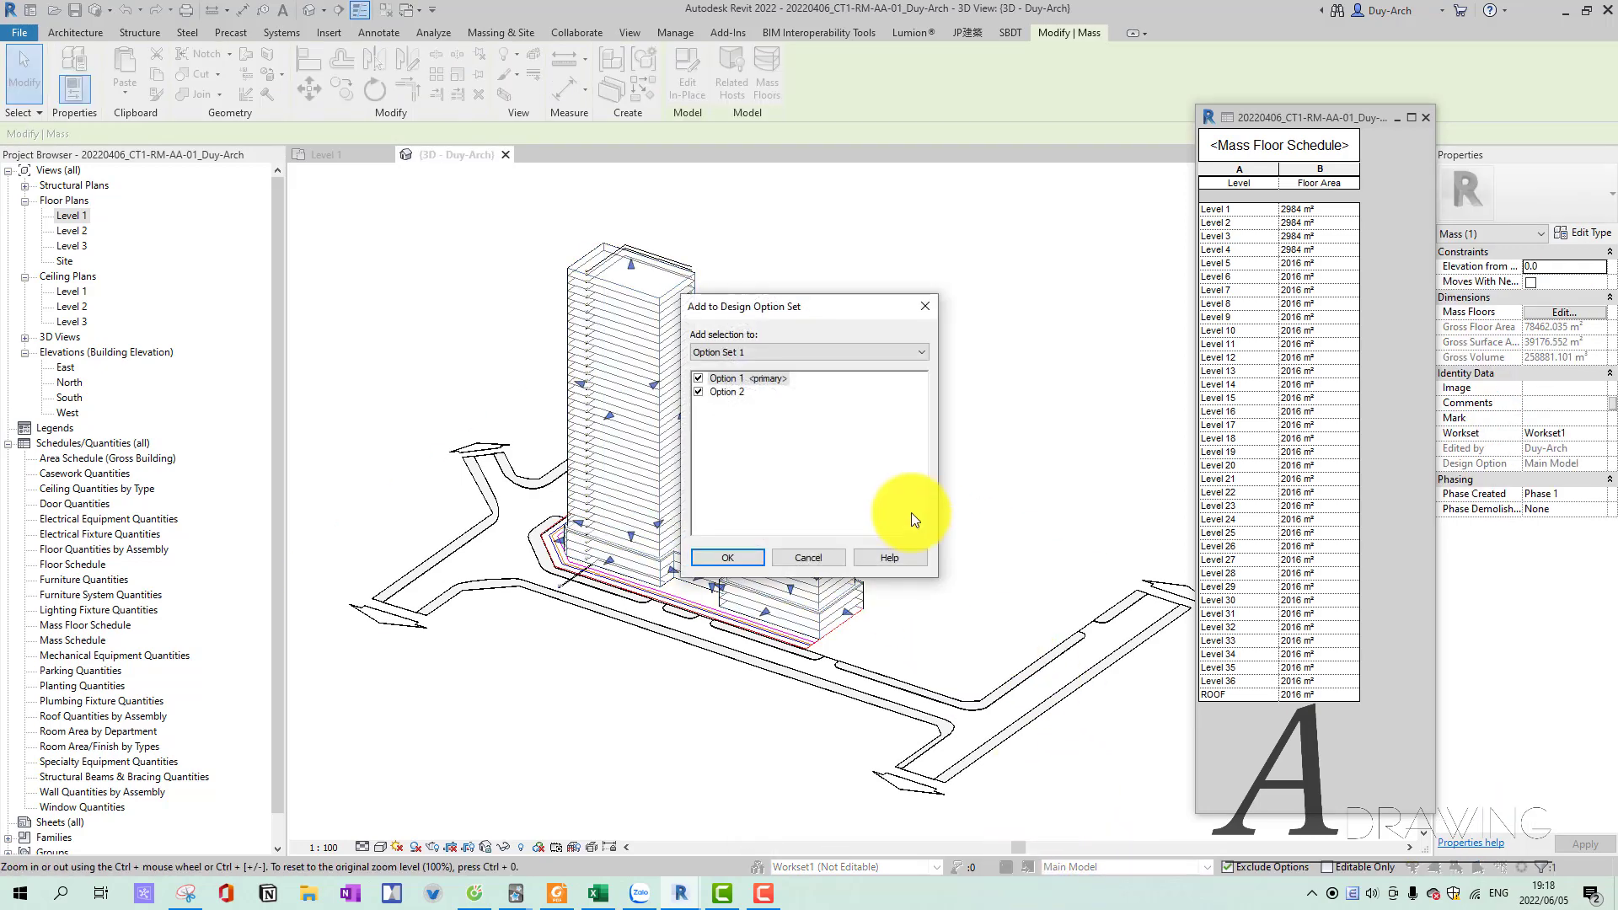
pyautogui.click(699, 392)
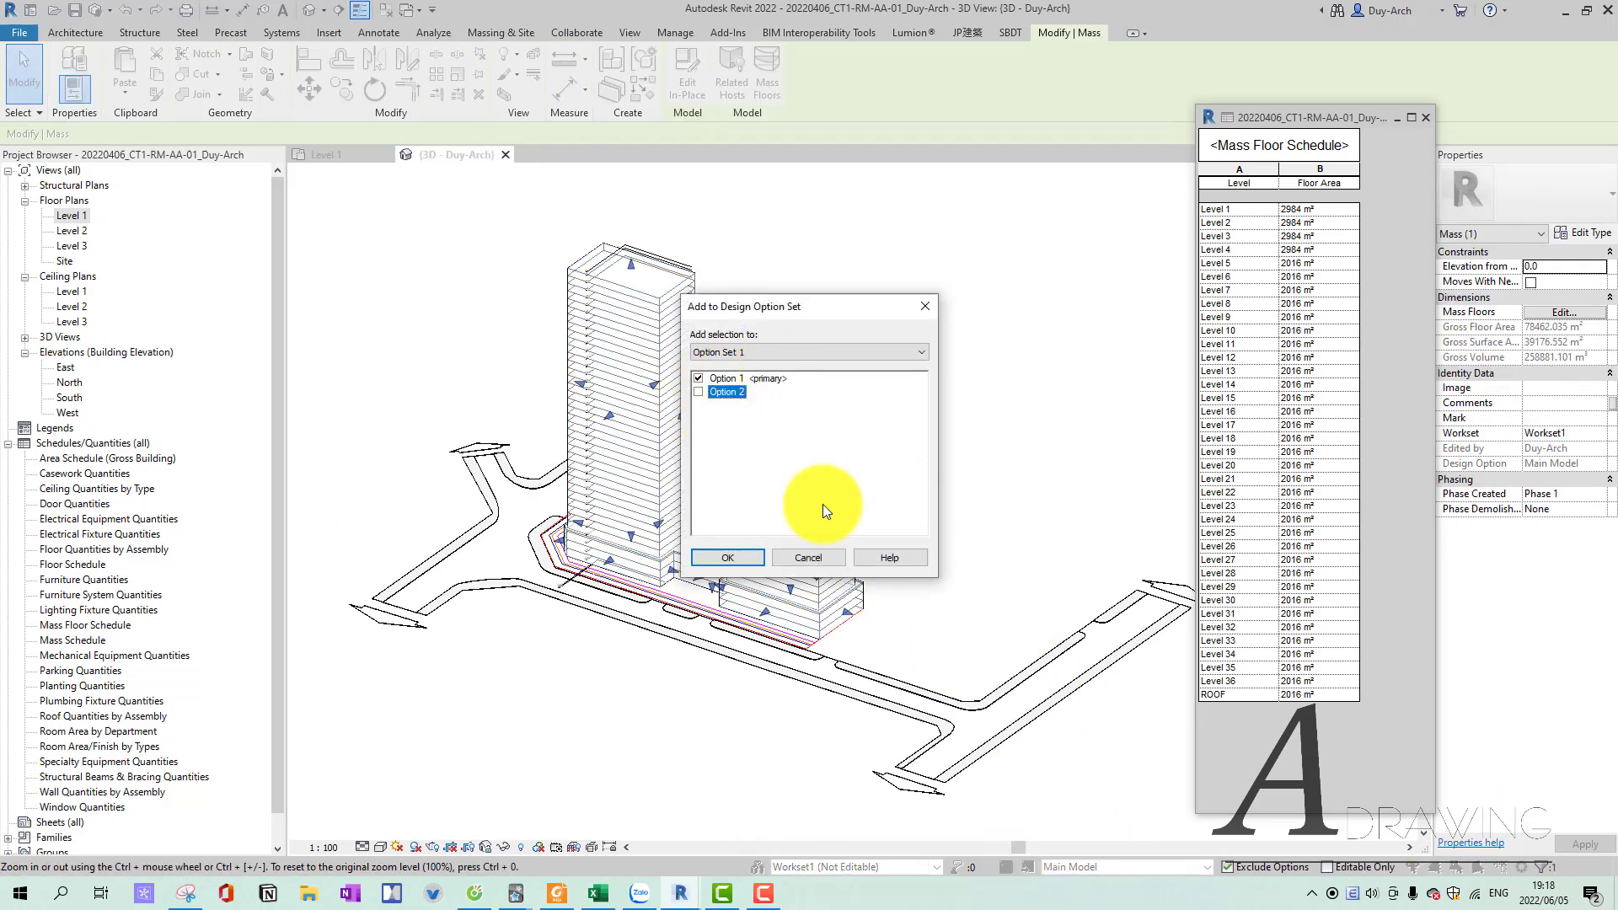
pyautogui.click(714, 559)
pyautogui.press('Escape')
# Cycle between Option 1, Option 2 and Main Model, ending on the Level 1 plan in Main Model.
pyautogui.click(1093, 866)
pyautogui.click(1104, 838)
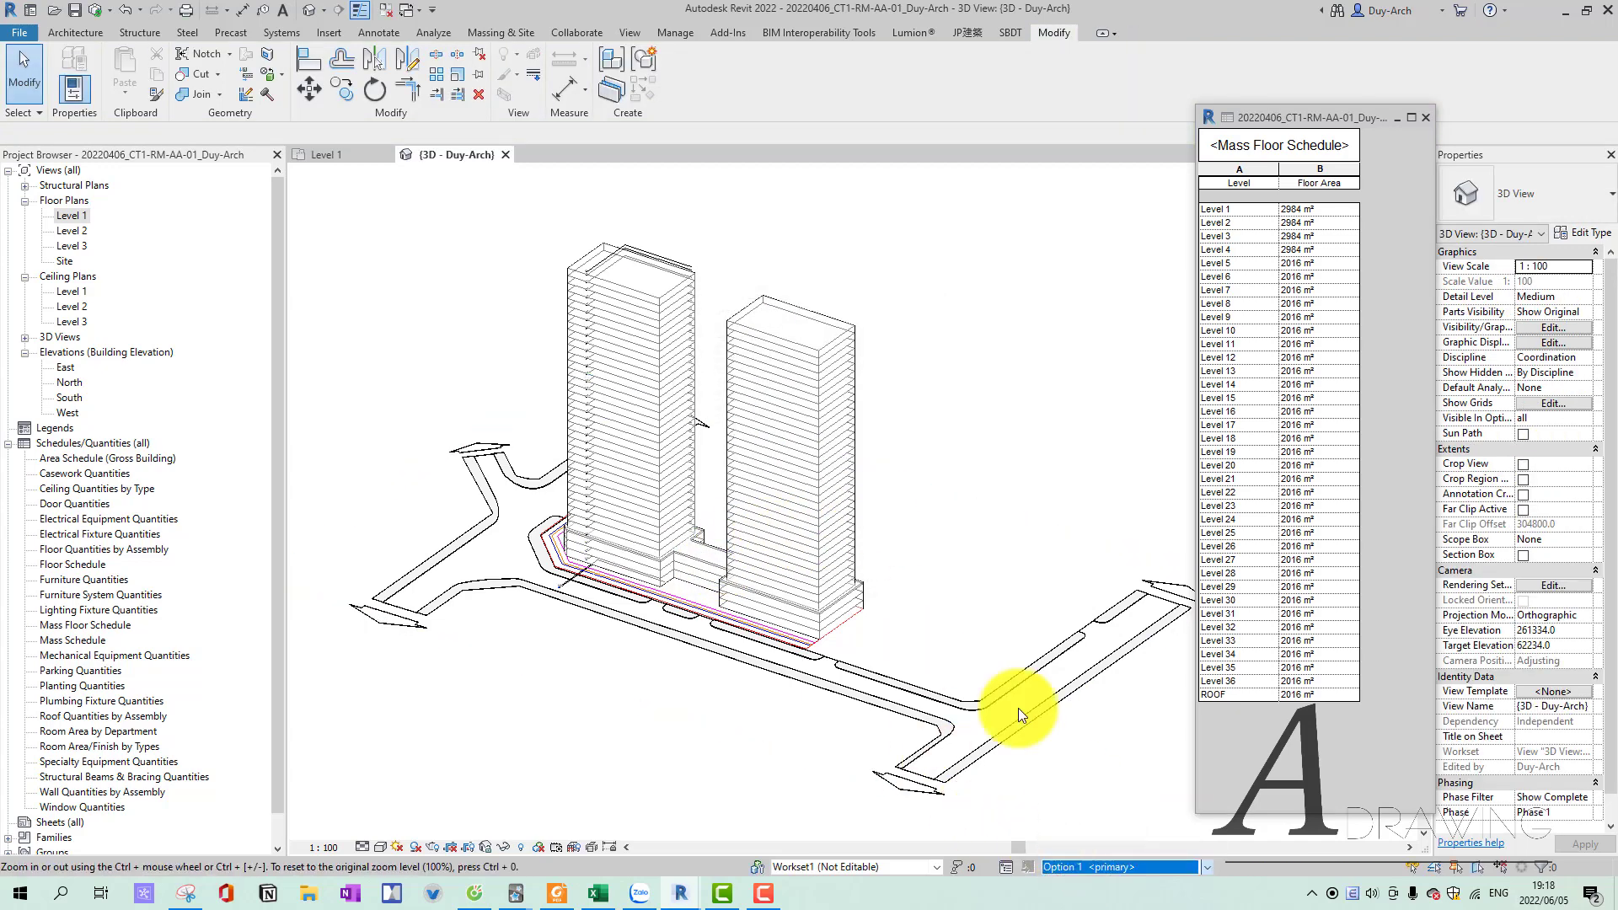
pyautogui.click(1106, 866)
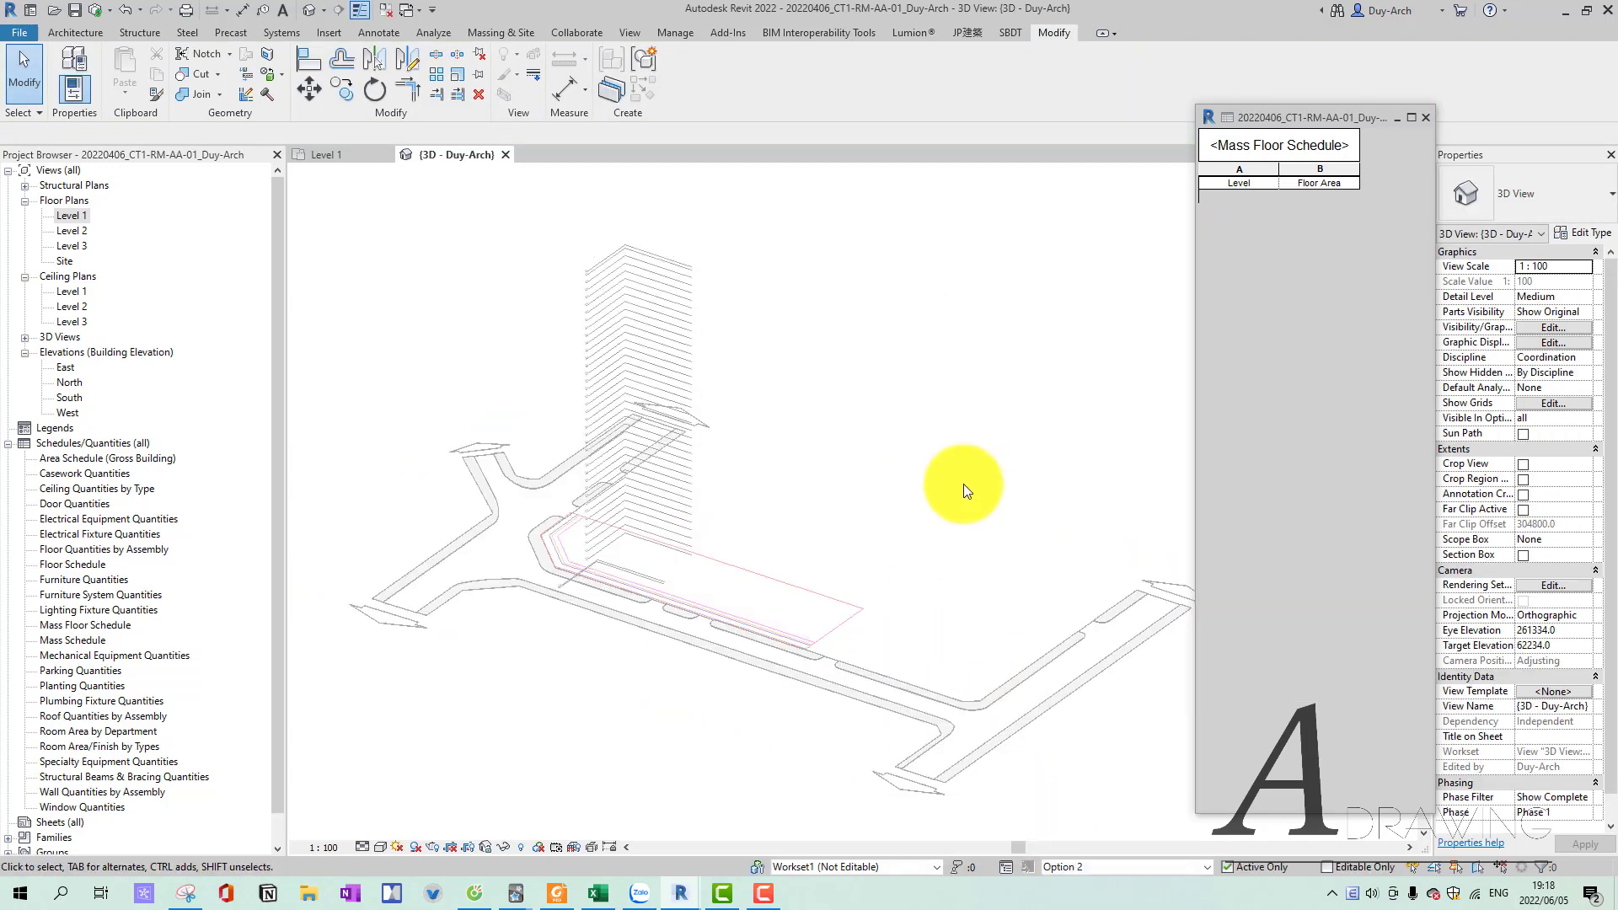
pyautogui.click(1131, 868)
pyautogui.click(1115, 838)
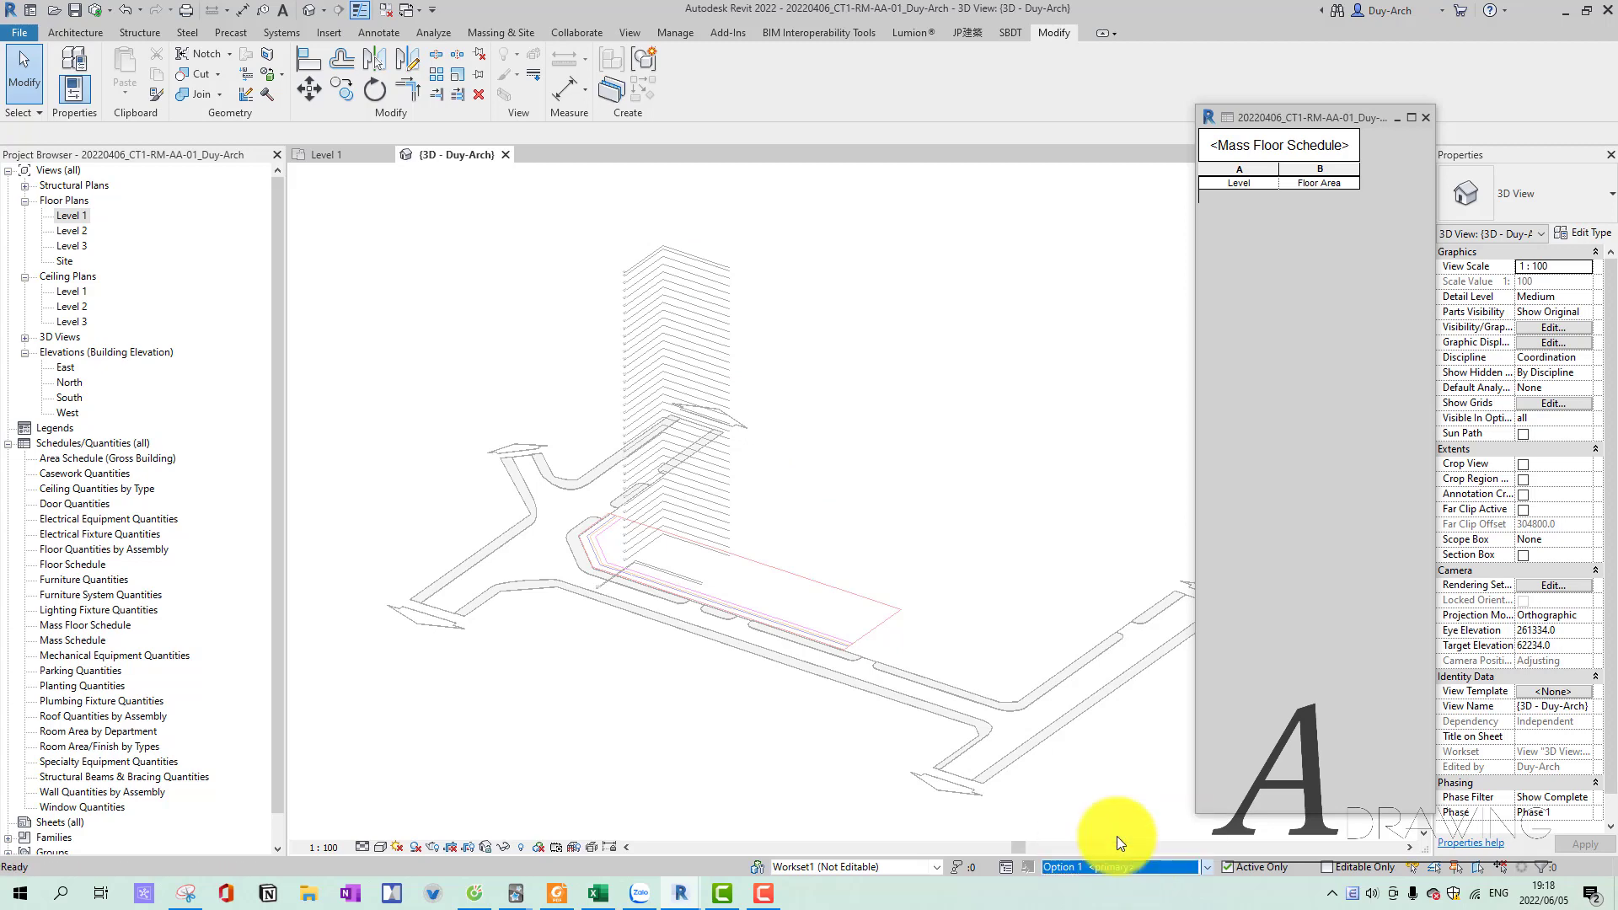
pyautogui.click(1121, 866)
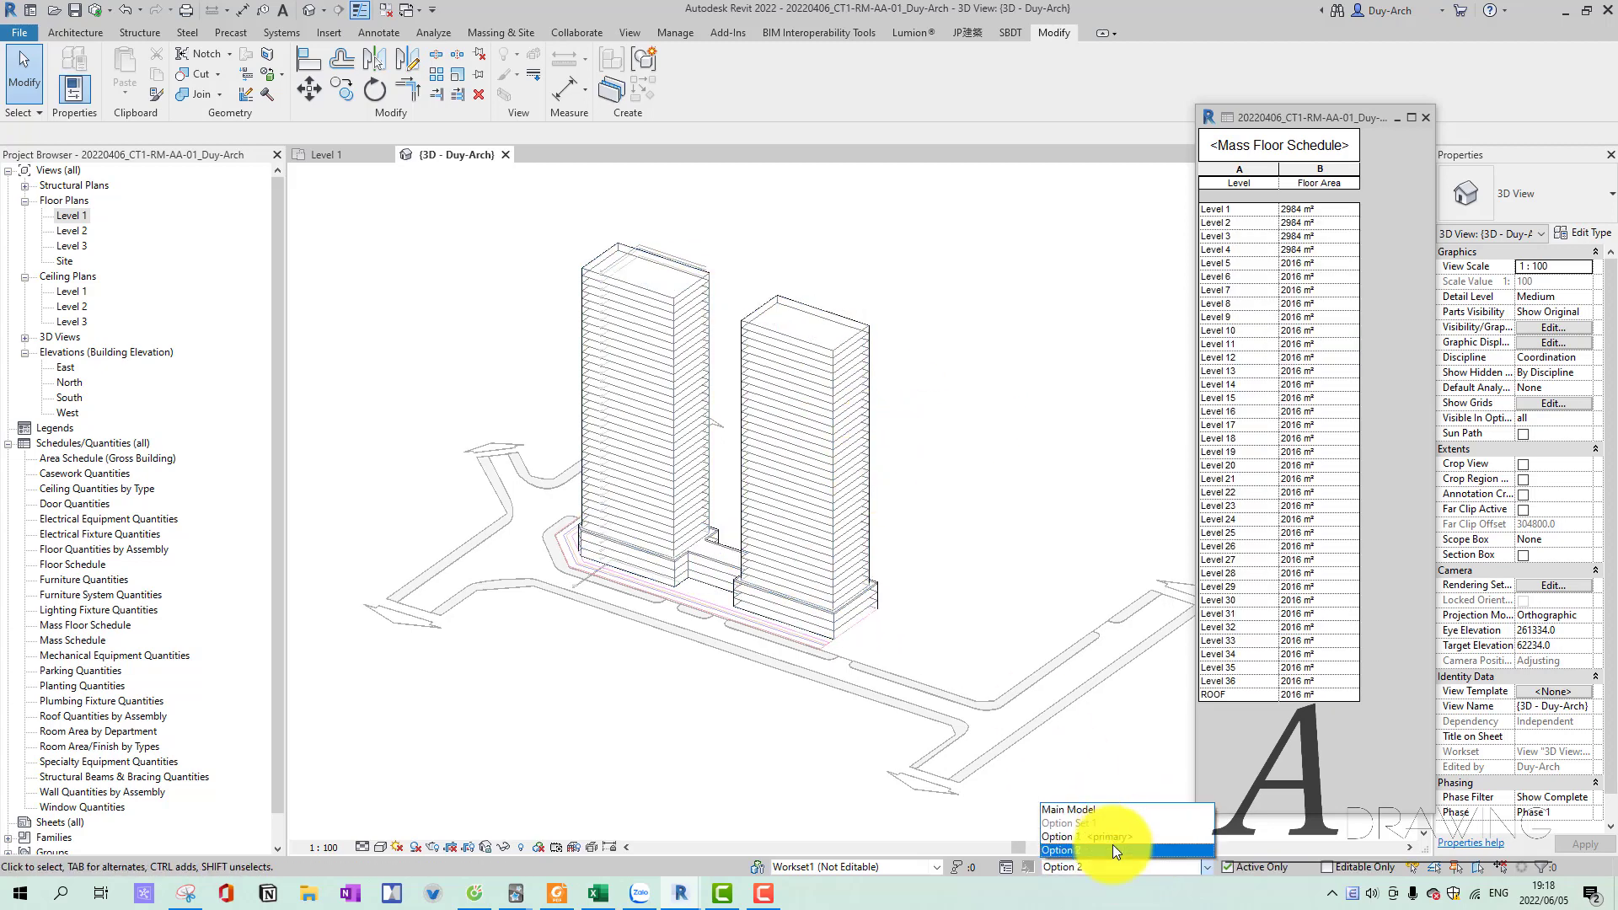
pyautogui.click(1113, 849)
pyautogui.click(350, 161)
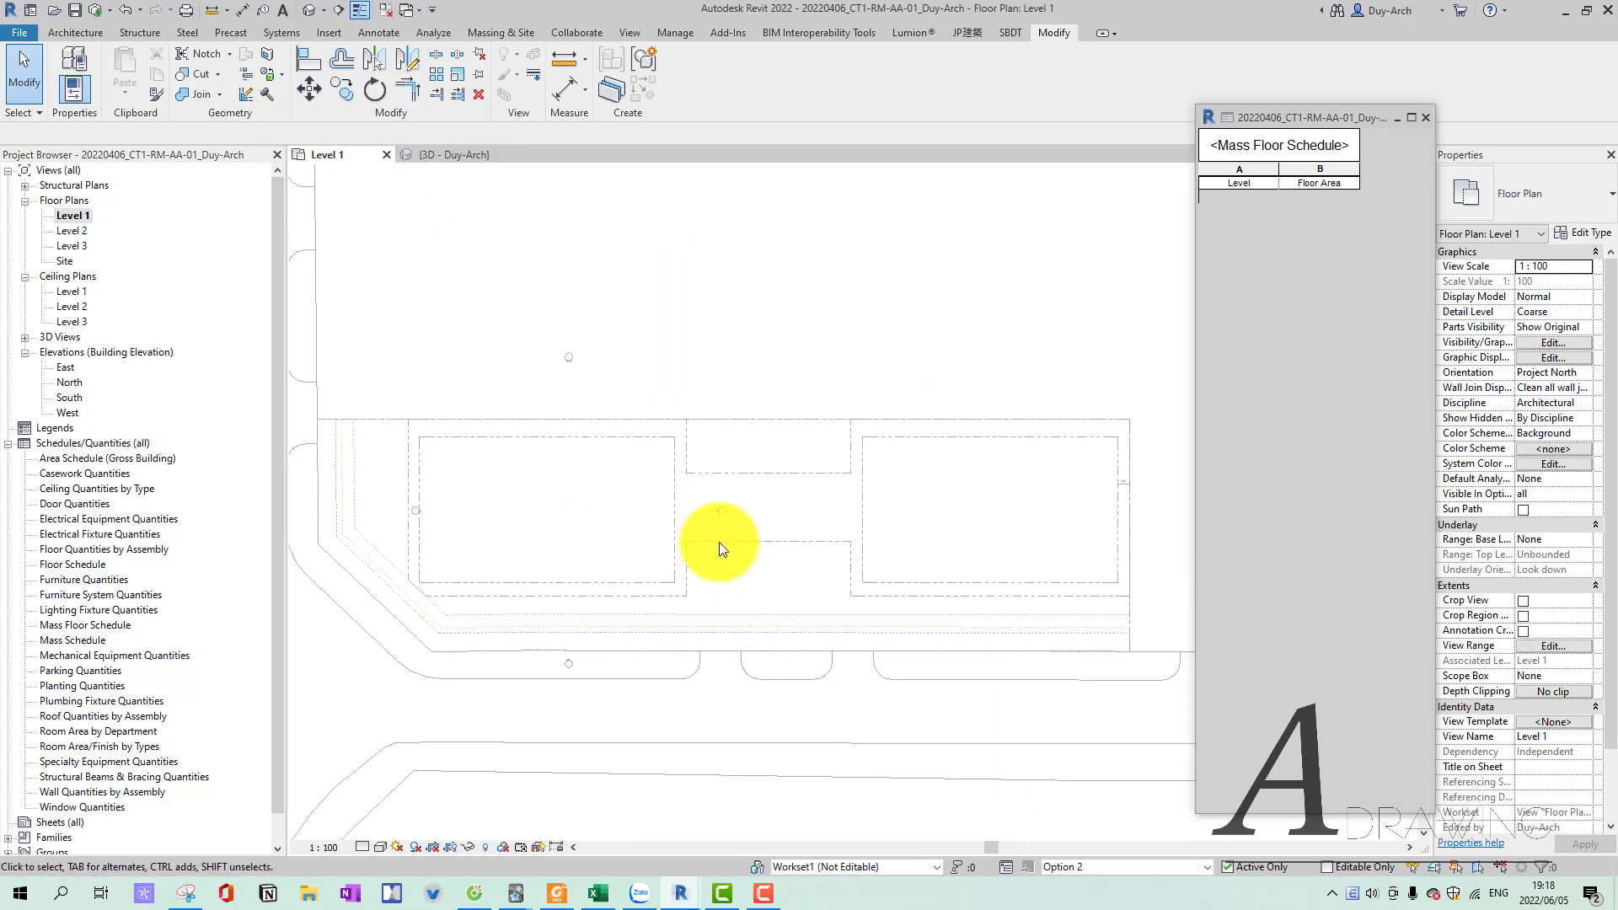
pyautogui.click(1138, 868)
pyautogui.click(1087, 799)
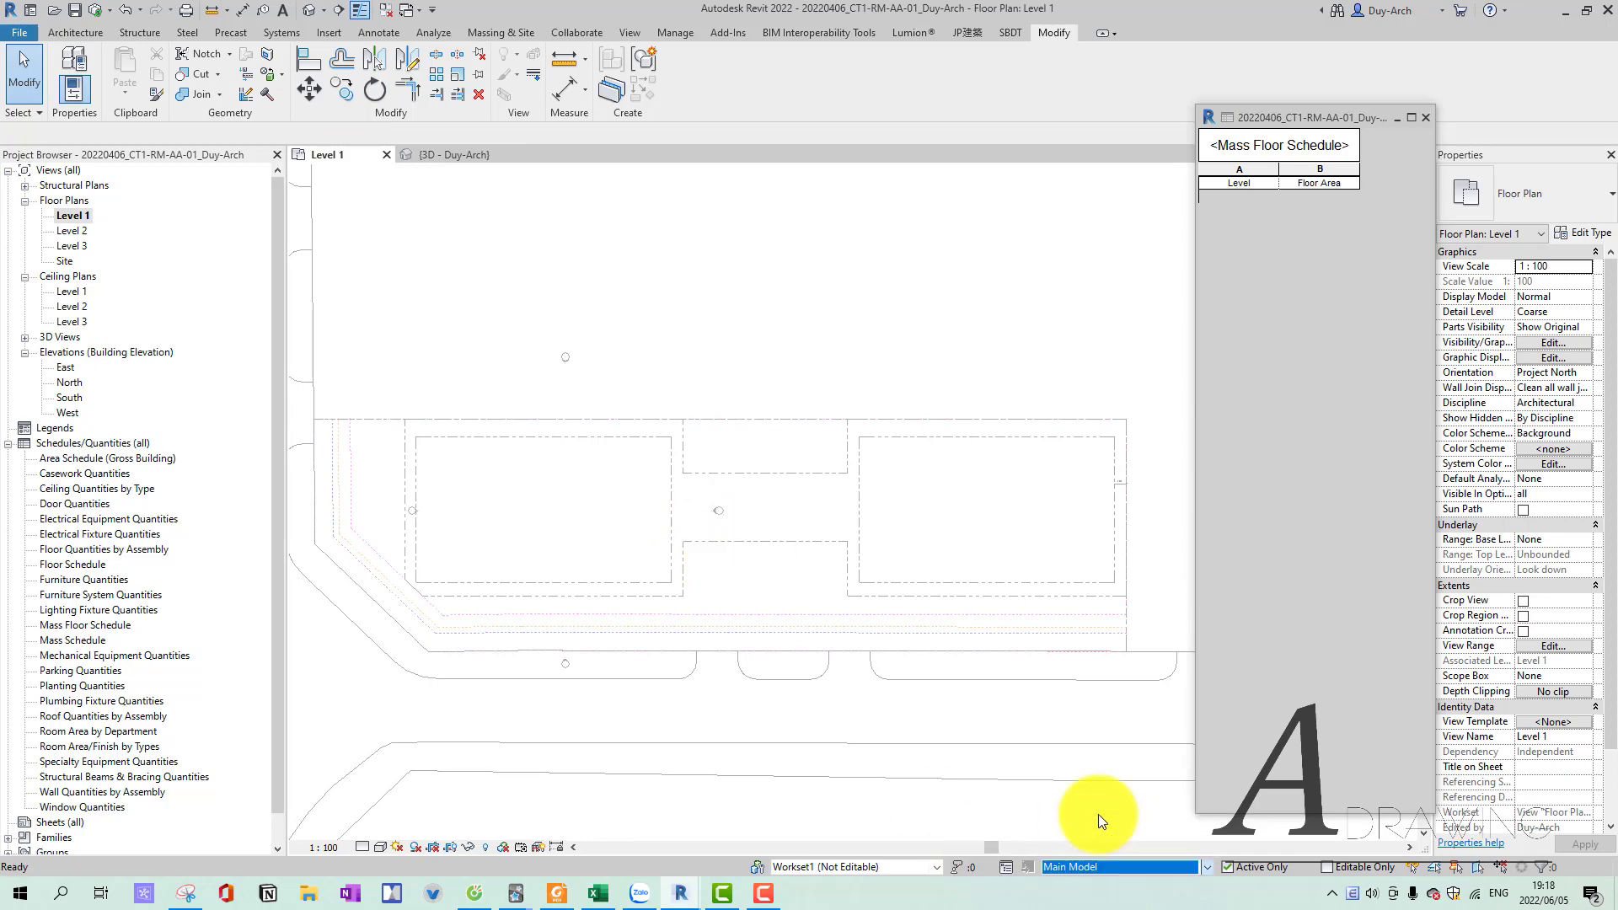
# Select the site property line, then open the left property line's sketch for editing.
pyautogui.click(697, 519)
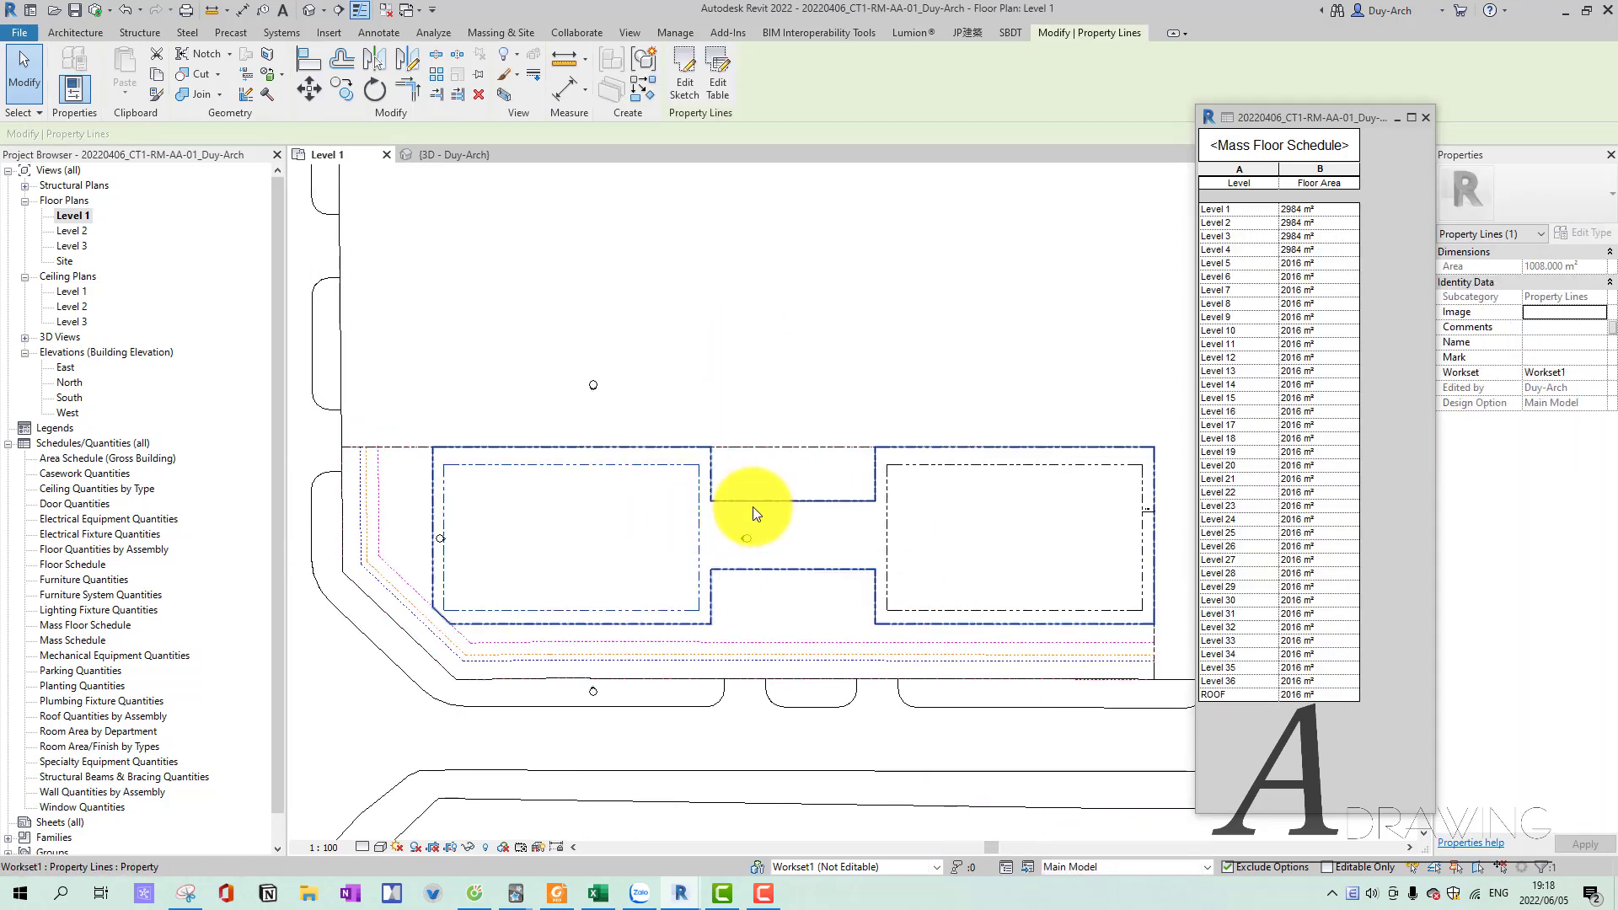
pyautogui.click(777, 458)
pyautogui.click(697, 521)
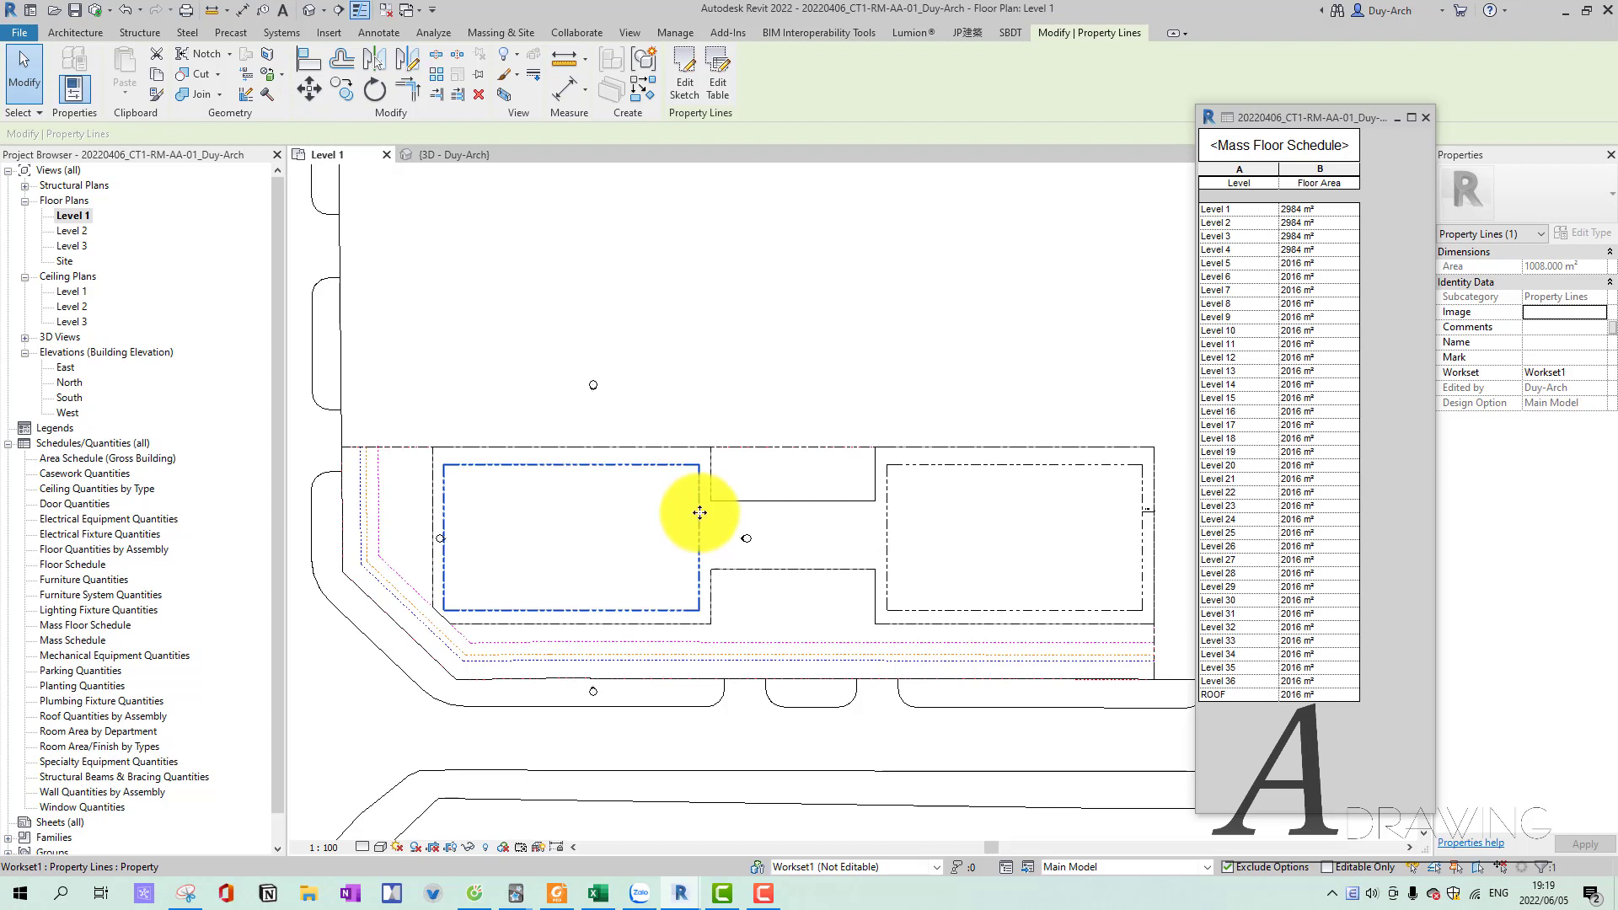
pyautogui.scroll(2, 634, 528)
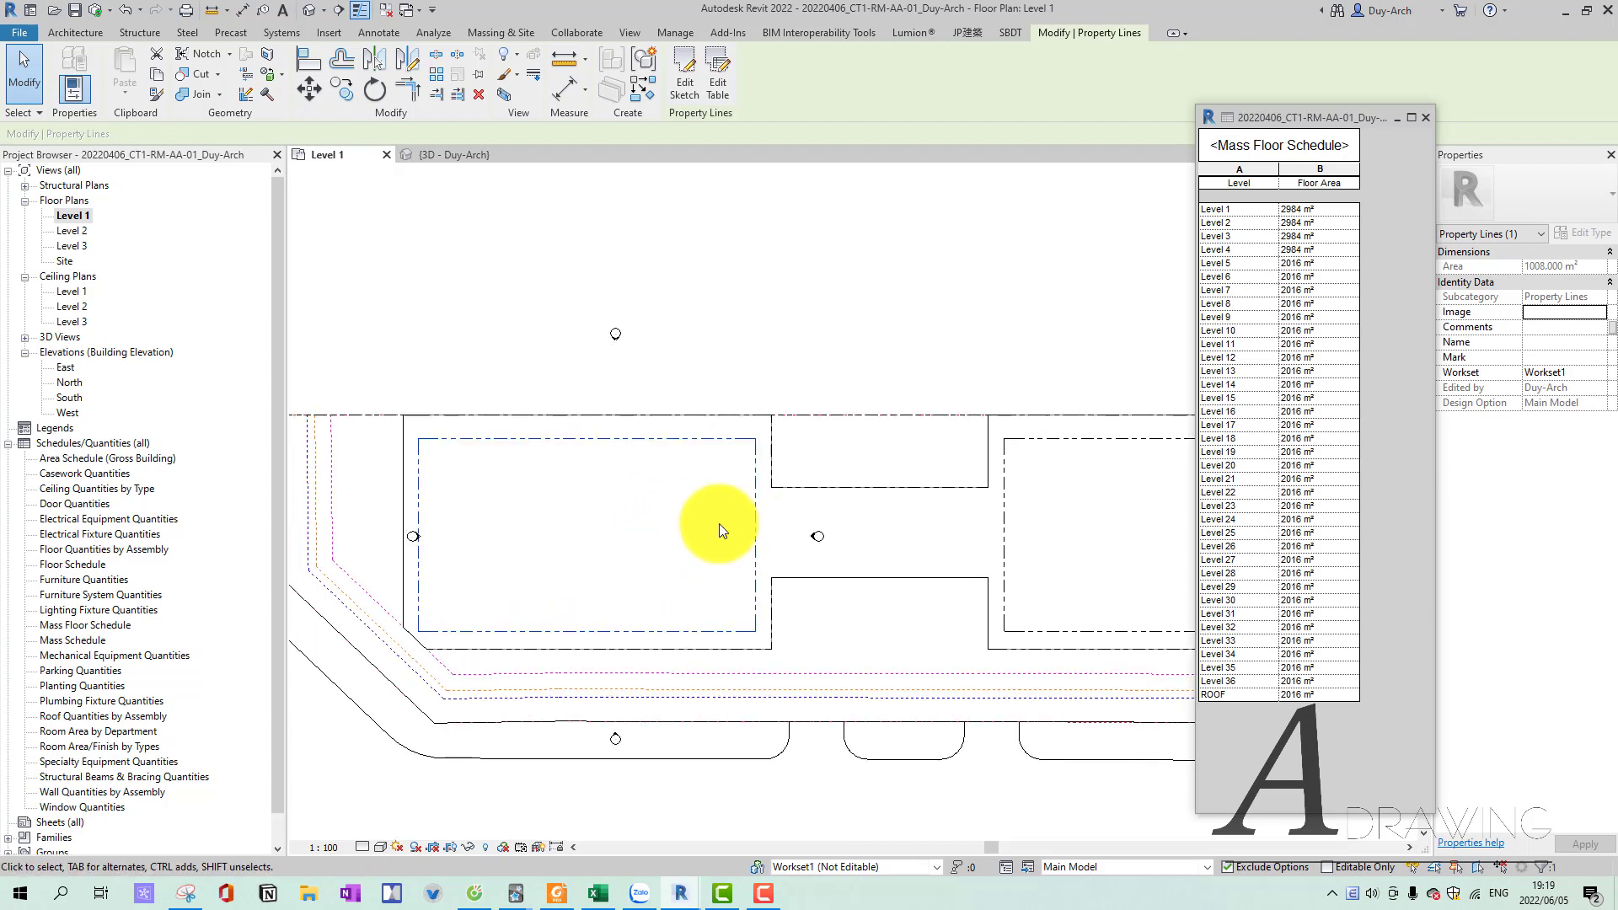
pyautogui.moveTo(720, 523); pyautogui.dragTo(763, 490, button='middle')
pyautogui.click(764, 489)
pyautogui.doubleClick(666, 407)
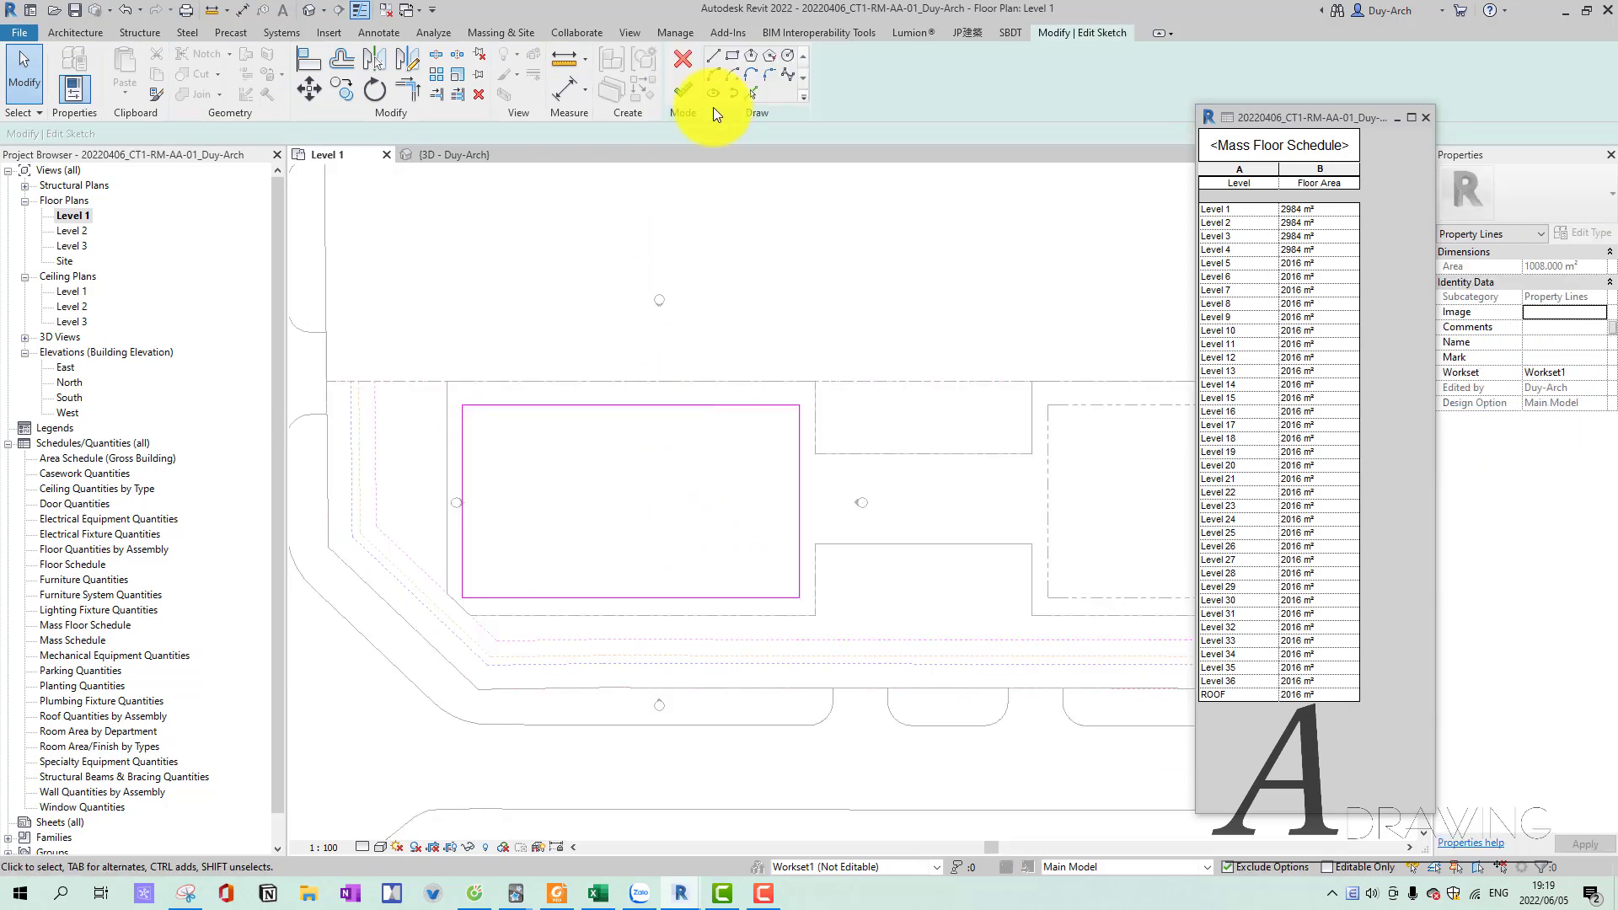
# Fillet the top-left and bottom-left corners with arcs of 3000 radius.
pyautogui.click(771, 74)
pyautogui.scroll(1, 474, 453)
pyautogui.click(473, 390)
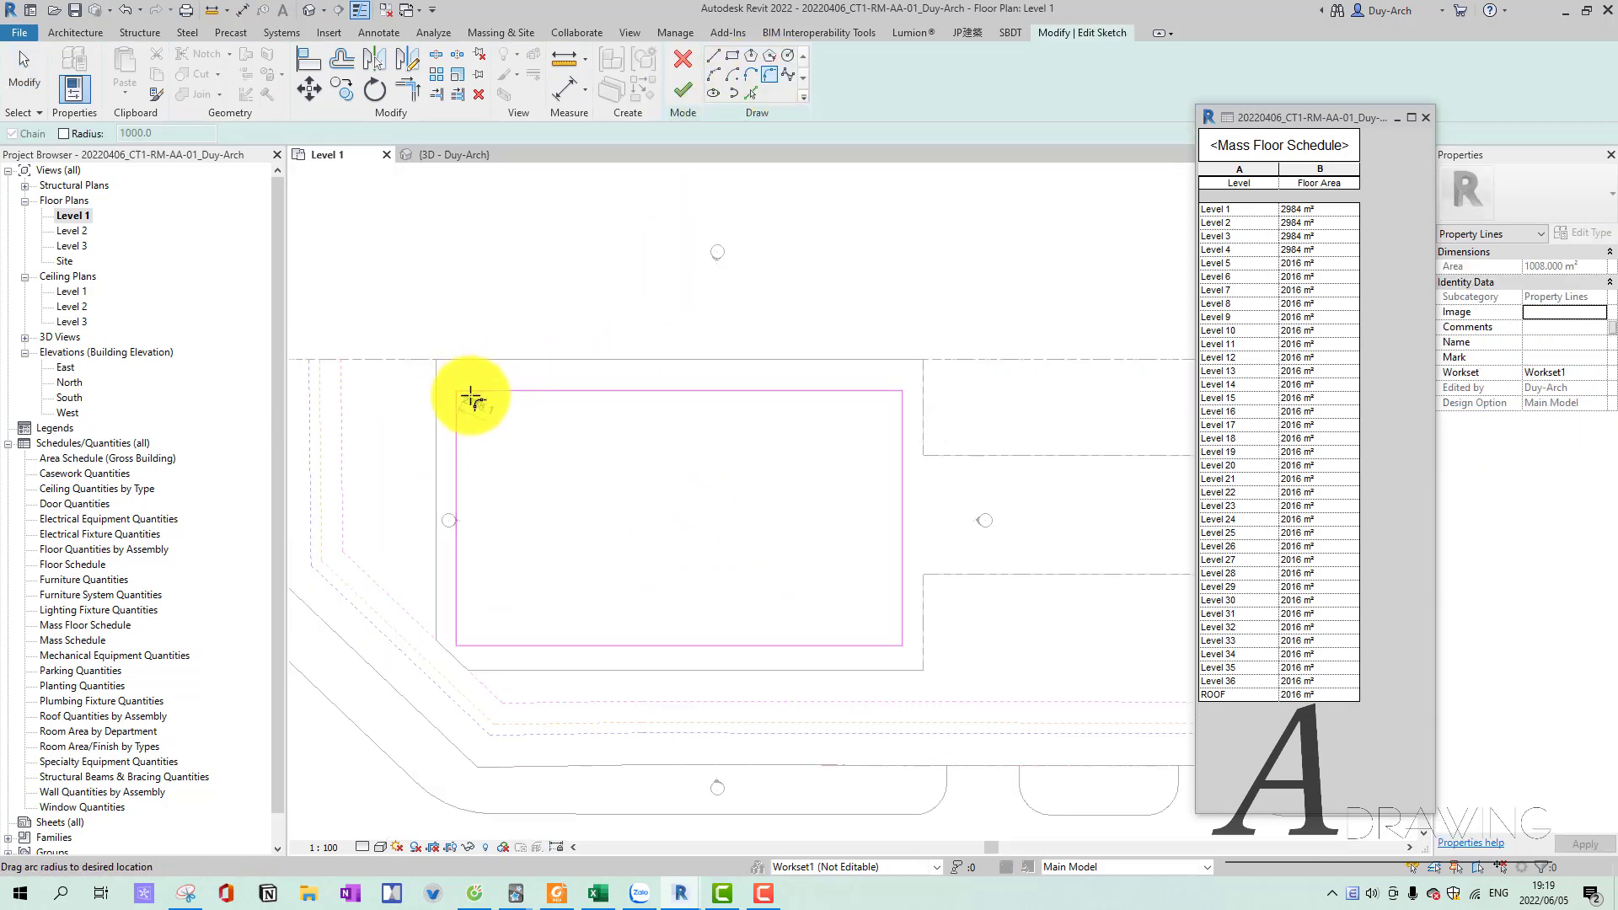
pyautogui.click(472, 397)
pyautogui.click(446, 621)
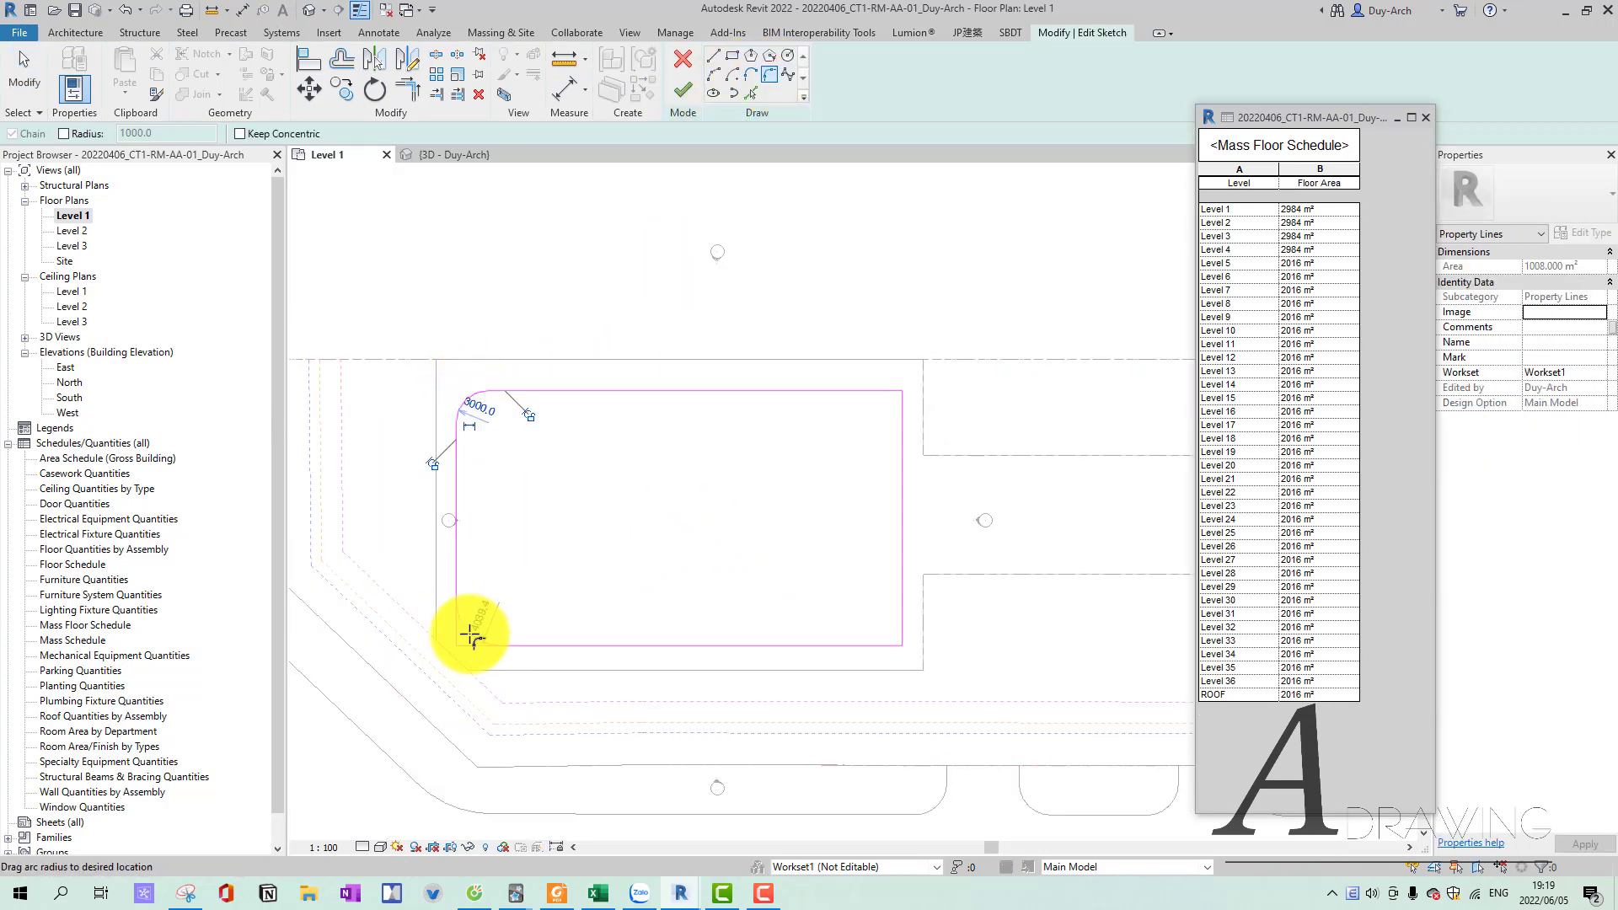
pyautogui.click(480, 601)
pyautogui.write('000')
pyautogui.press('Return')
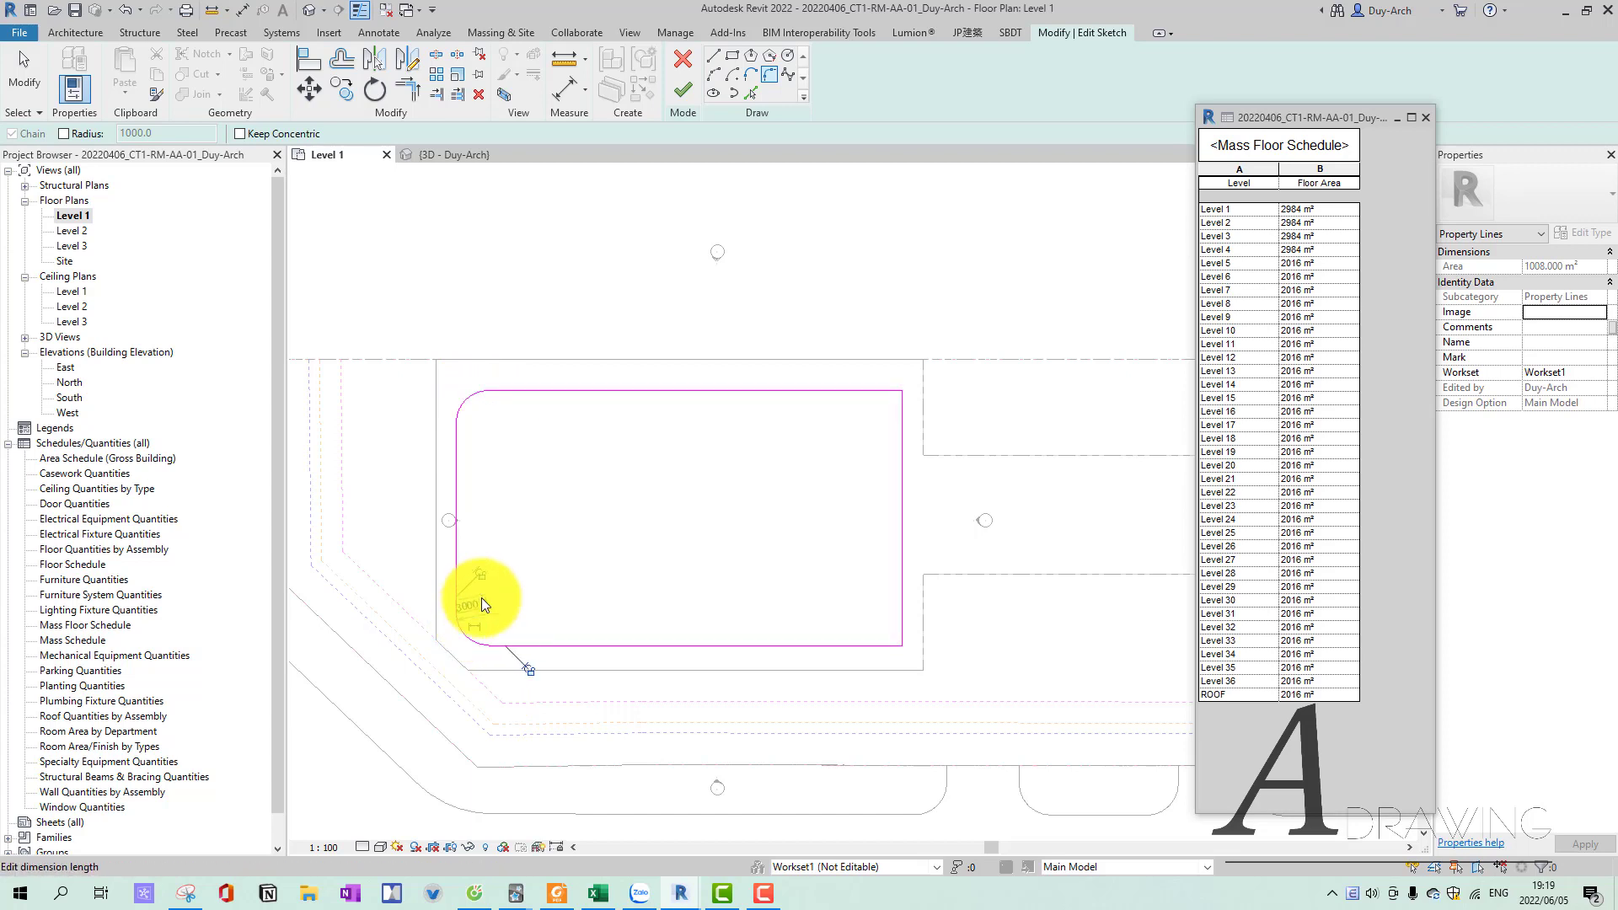
# Fillet the top-right and bottom-right corners and finish the property line sketch.
pyautogui.click(860, 389)
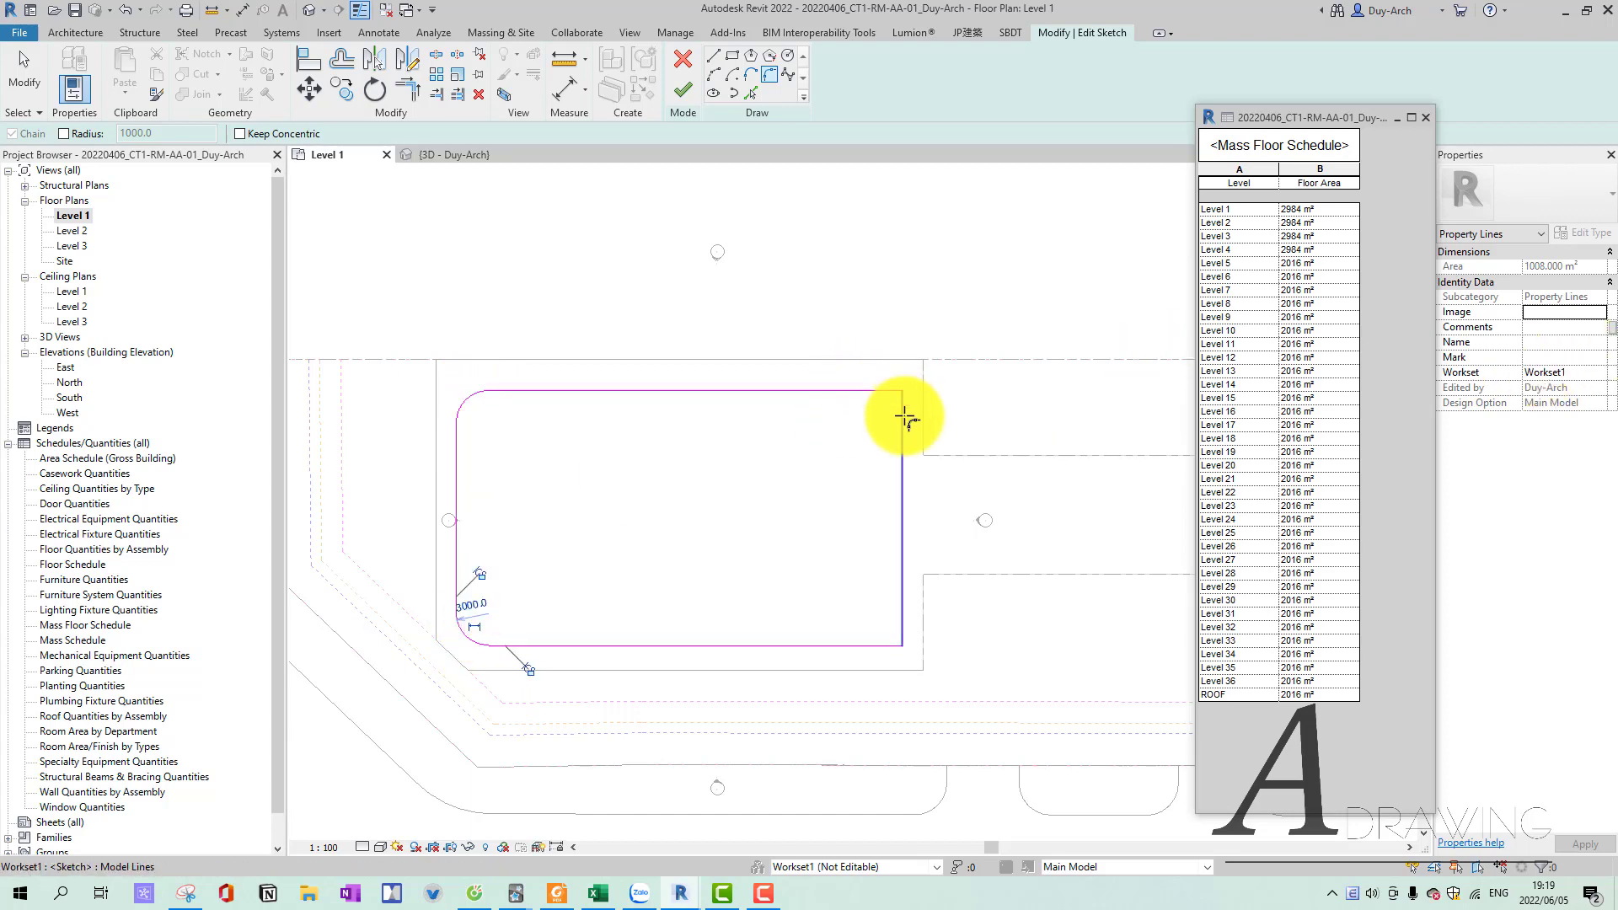
pyautogui.click(901, 416)
pyautogui.click(877, 444)
pyautogui.click(903, 616)
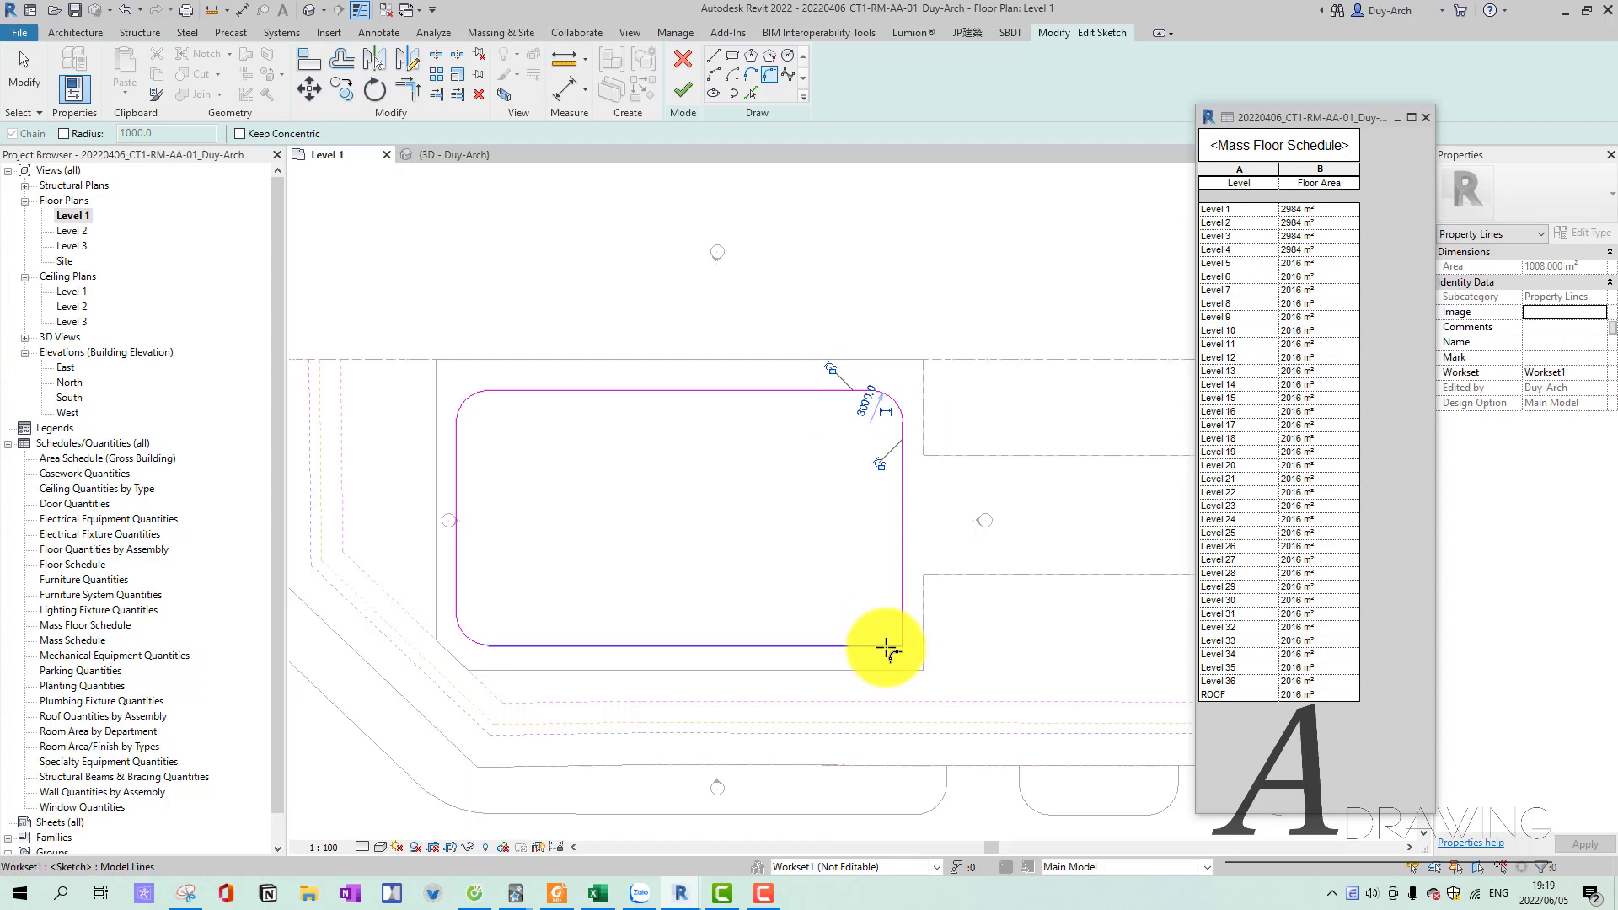
pyautogui.click(889, 645)
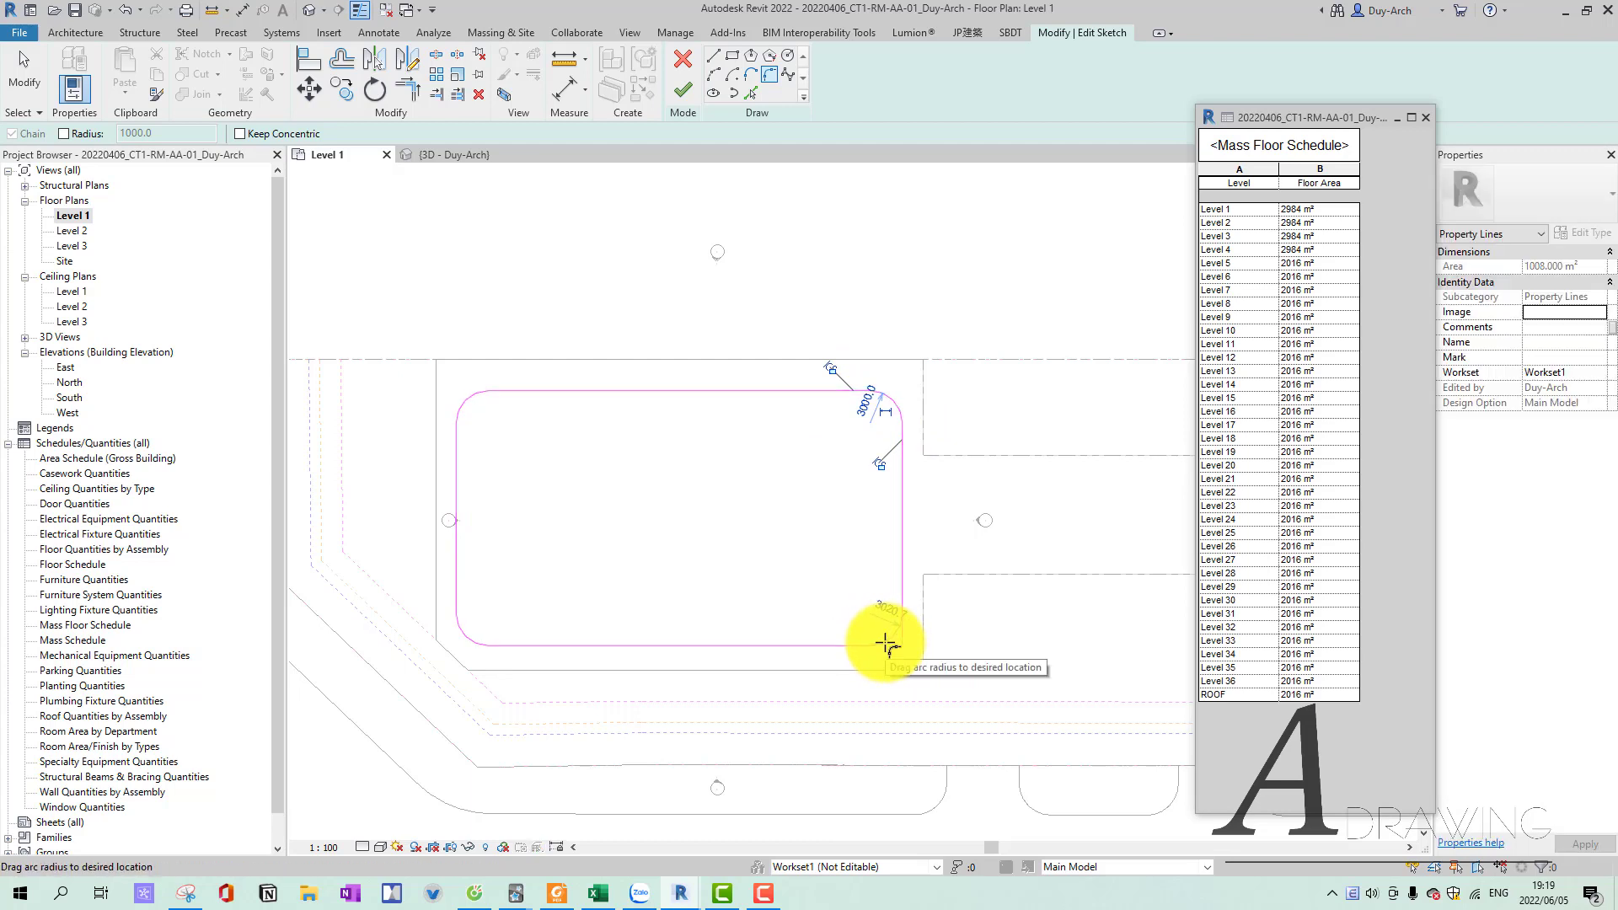
pyautogui.click(886, 645)
pyautogui.scroll(-2, 812, 514)
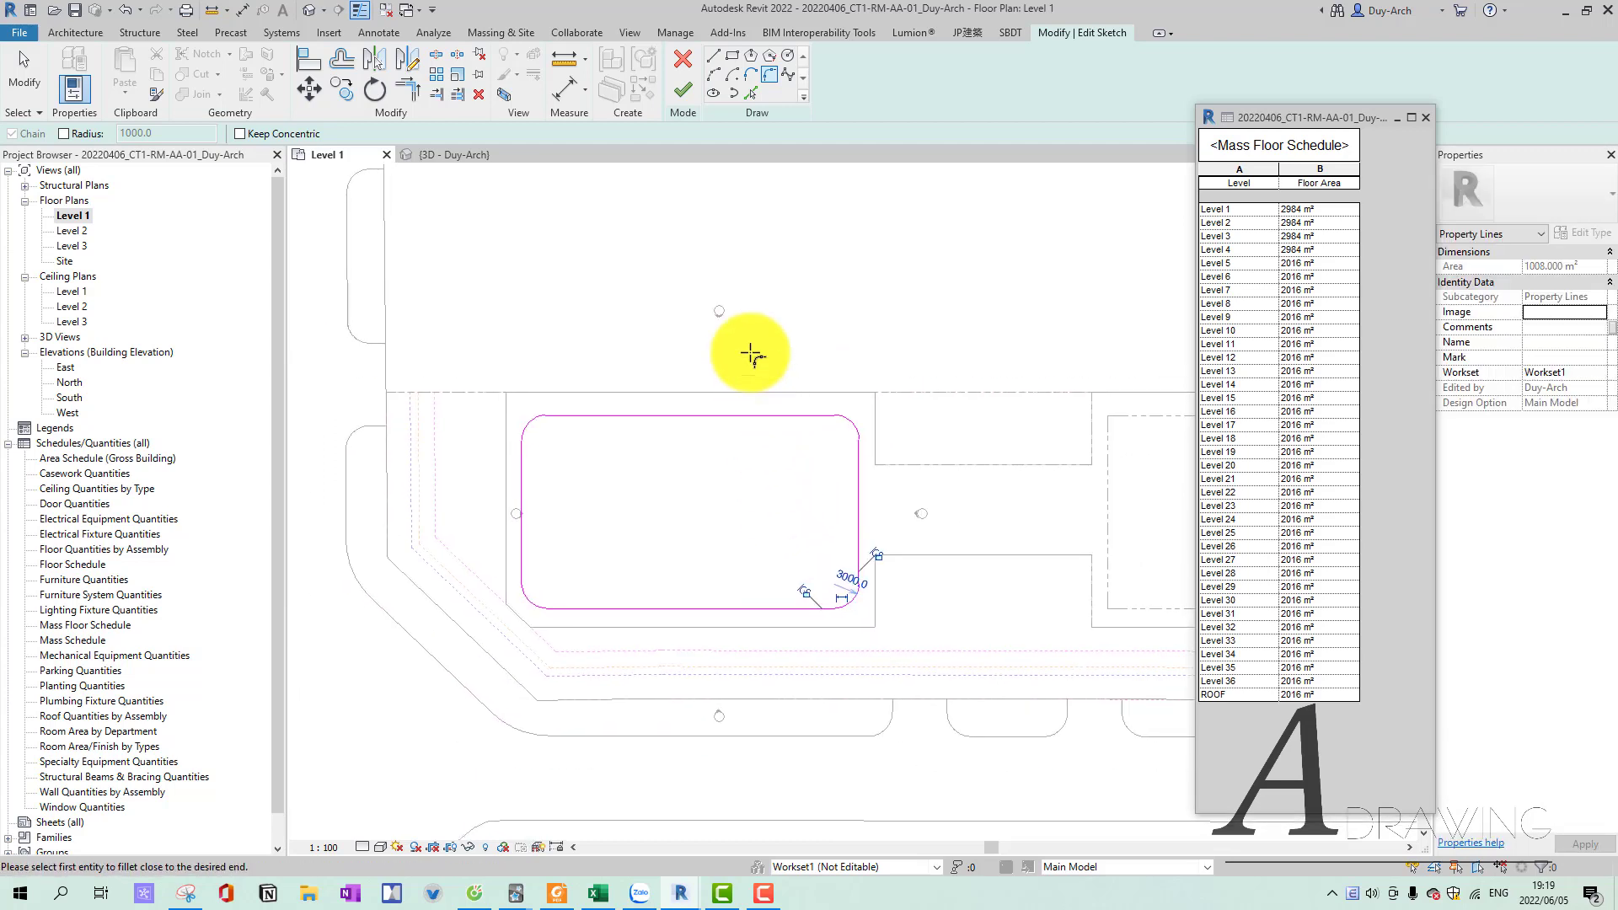
pyautogui.click(680, 99)
pyautogui.scroll(-2, 800, 417)
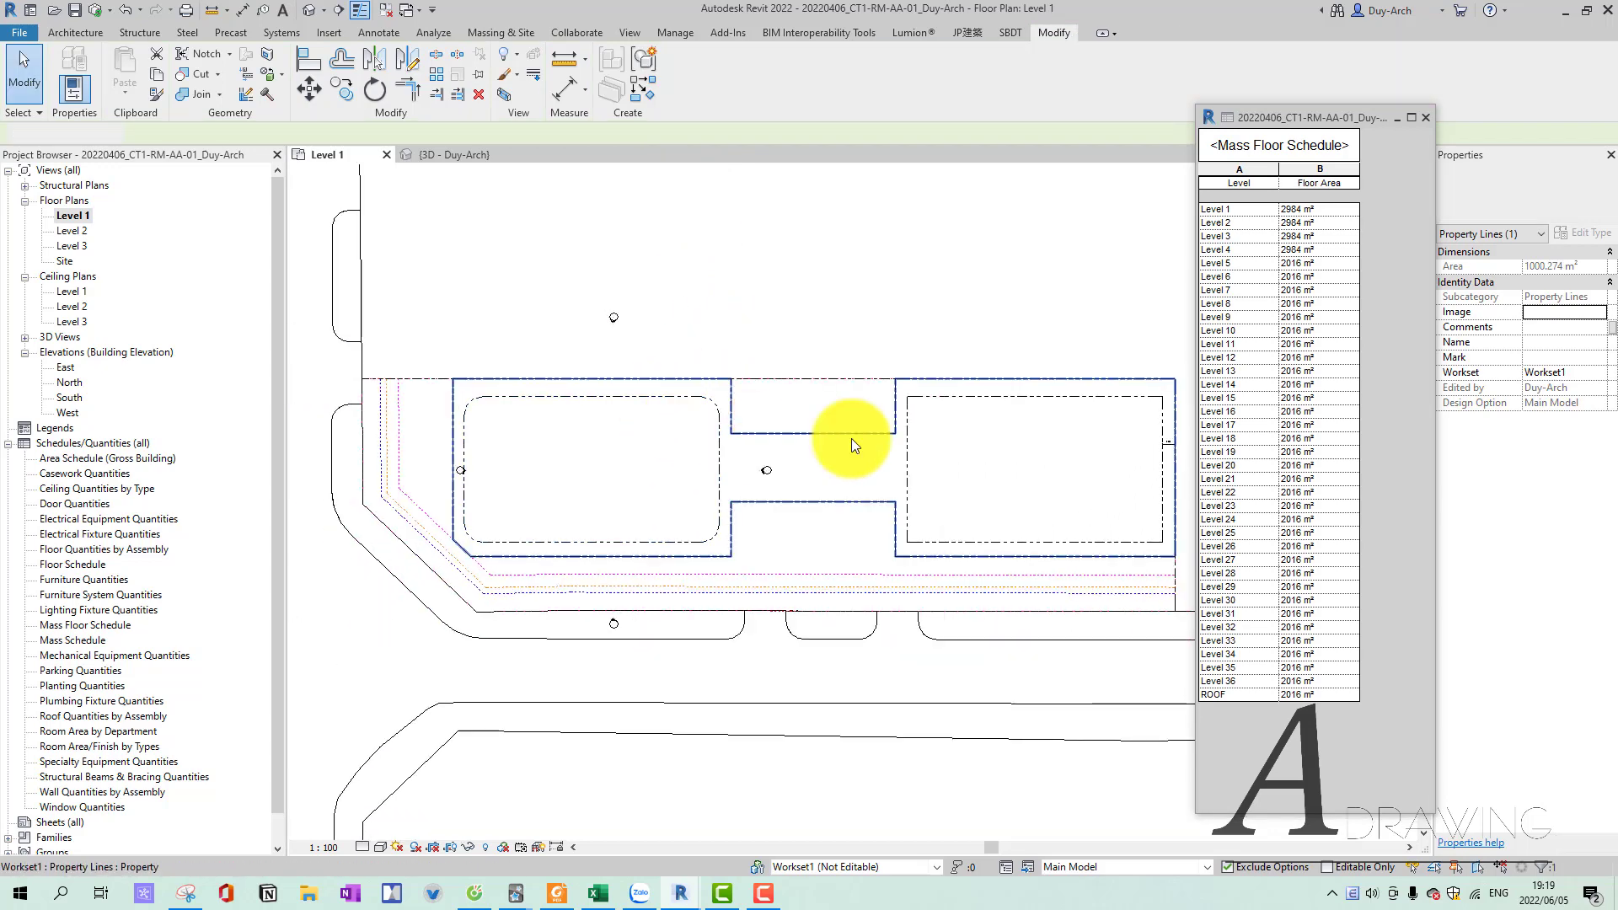
# Open the right tower's property line sketch for editing and frame its rectangle.
pyautogui.doubleClick(906, 451)
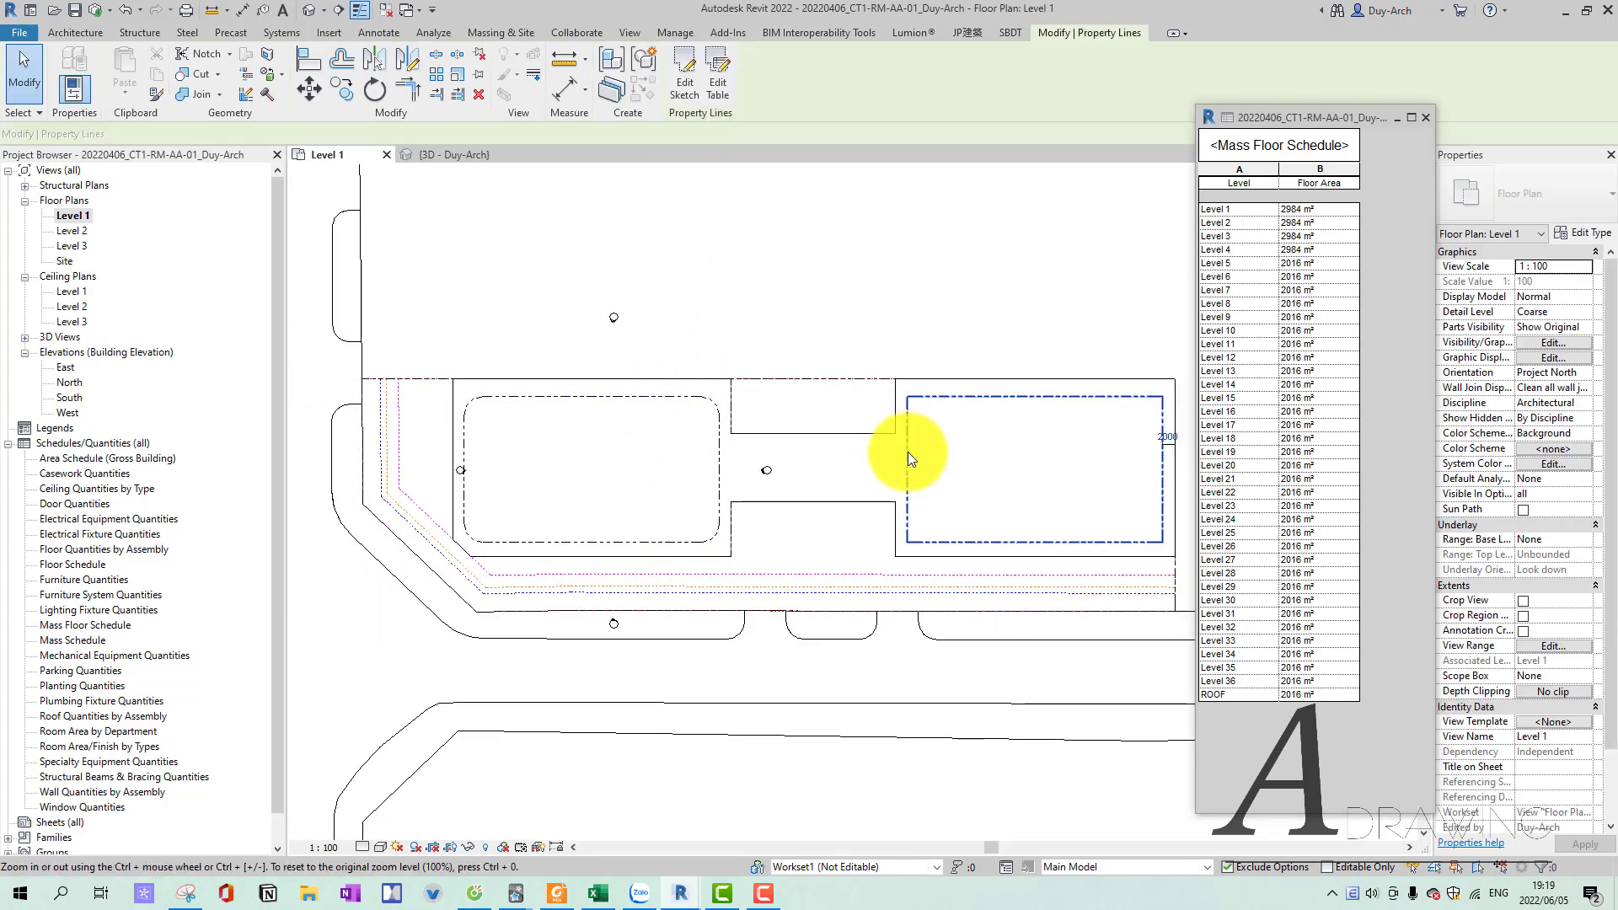
pyautogui.scroll(1, 952, 395)
pyautogui.moveTo(952, 395); pyautogui.dragTo(839, 385, button='middle')
pyautogui.scroll(-1, 816, 367)
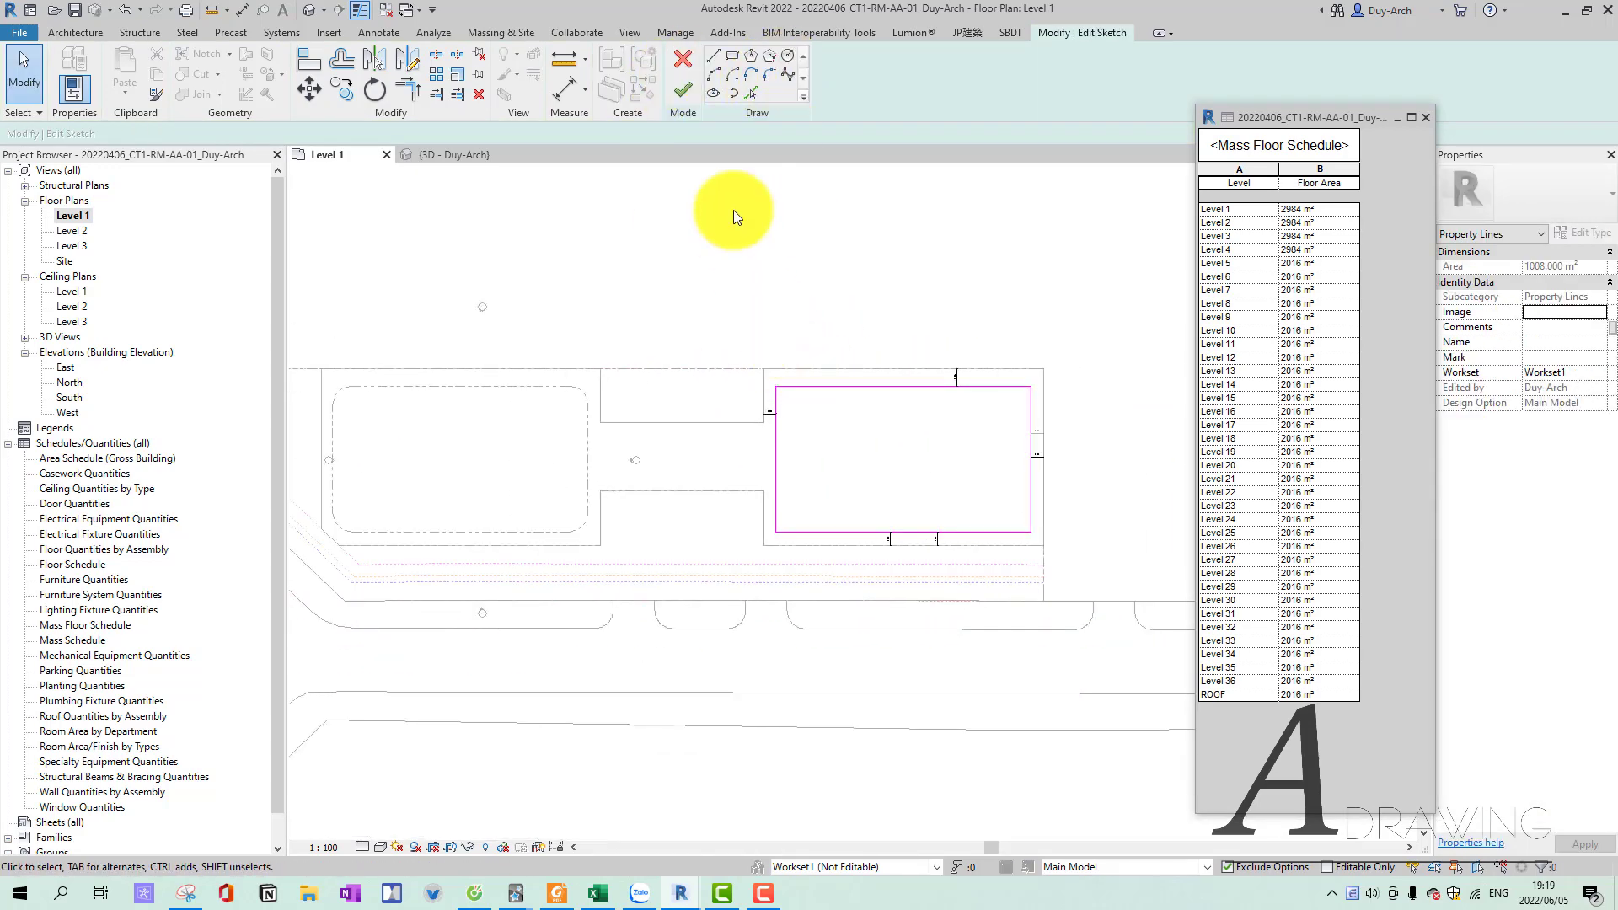
# Round the top-left and bottom-left corners with 3000-radius fillet arcs.
pyautogui.click(765, 83)
pyautogui.scroll(1, 776, 413)
pyautogui.click(781, 383)
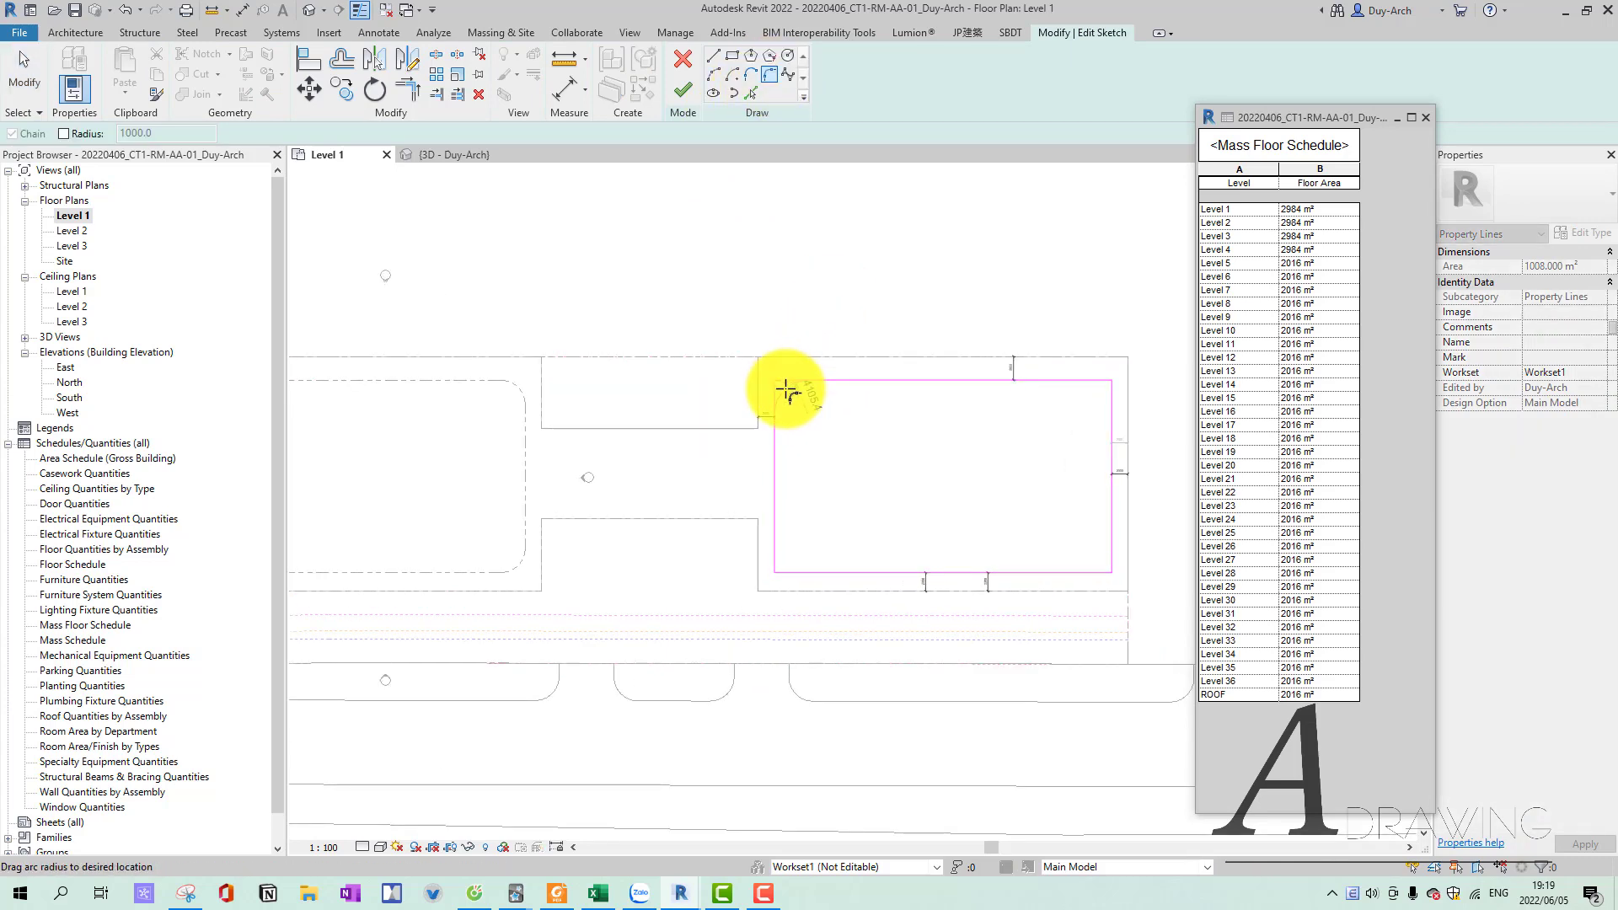
pyautogui.write('3000')
pyautogui.press('Return')
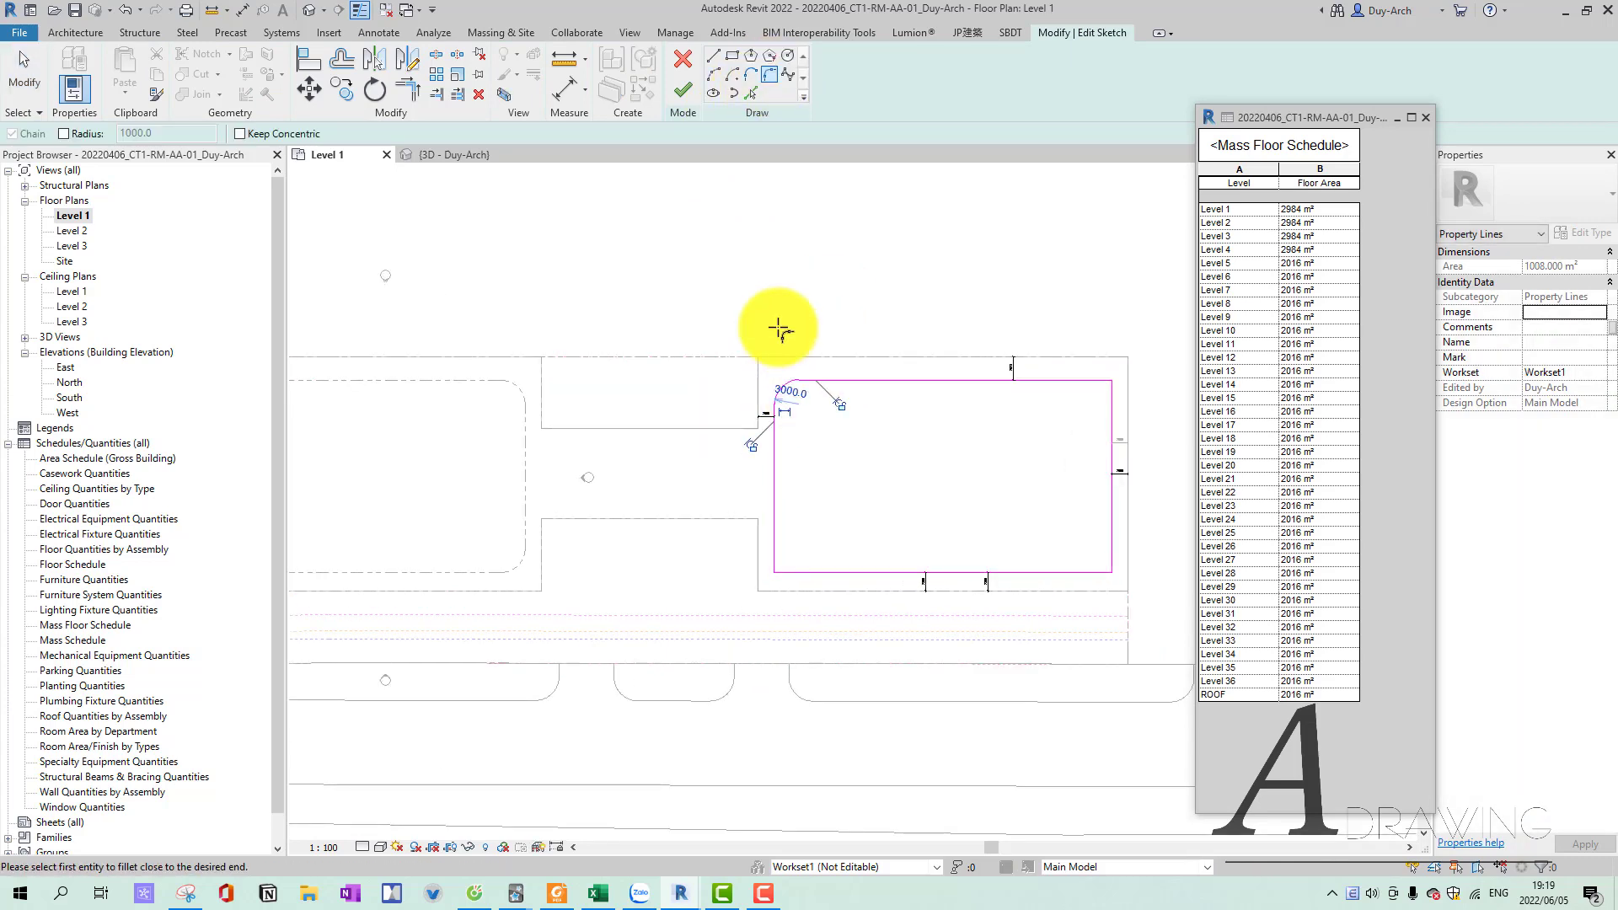
pyautogui.click(792, 572)
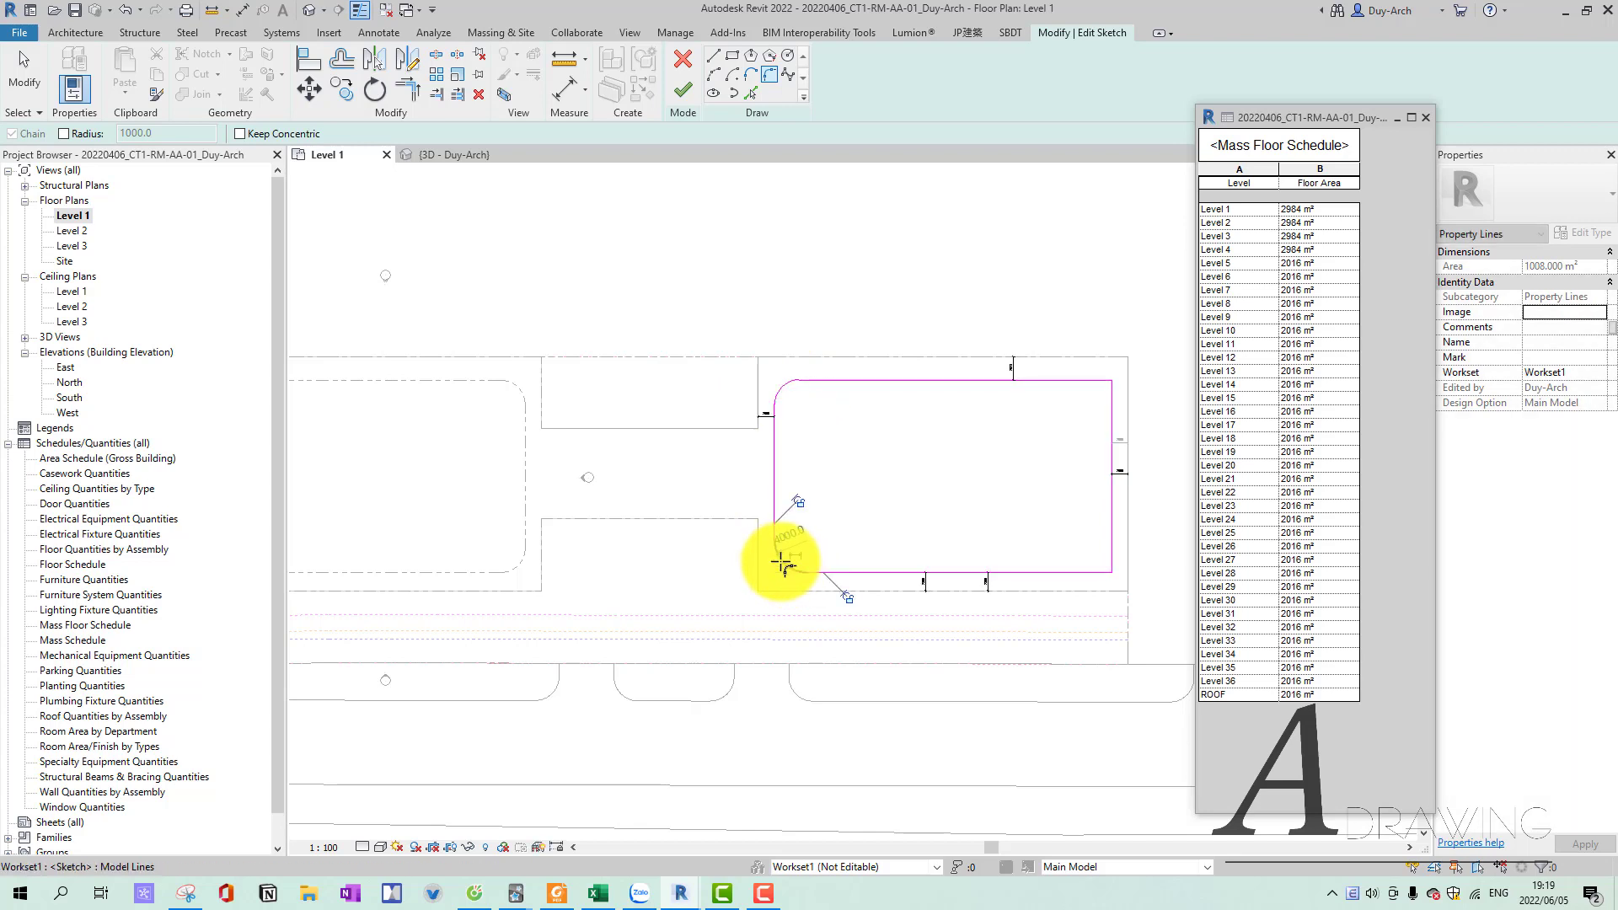
pyautogui.write('3000')
pyautogui.press('Return')
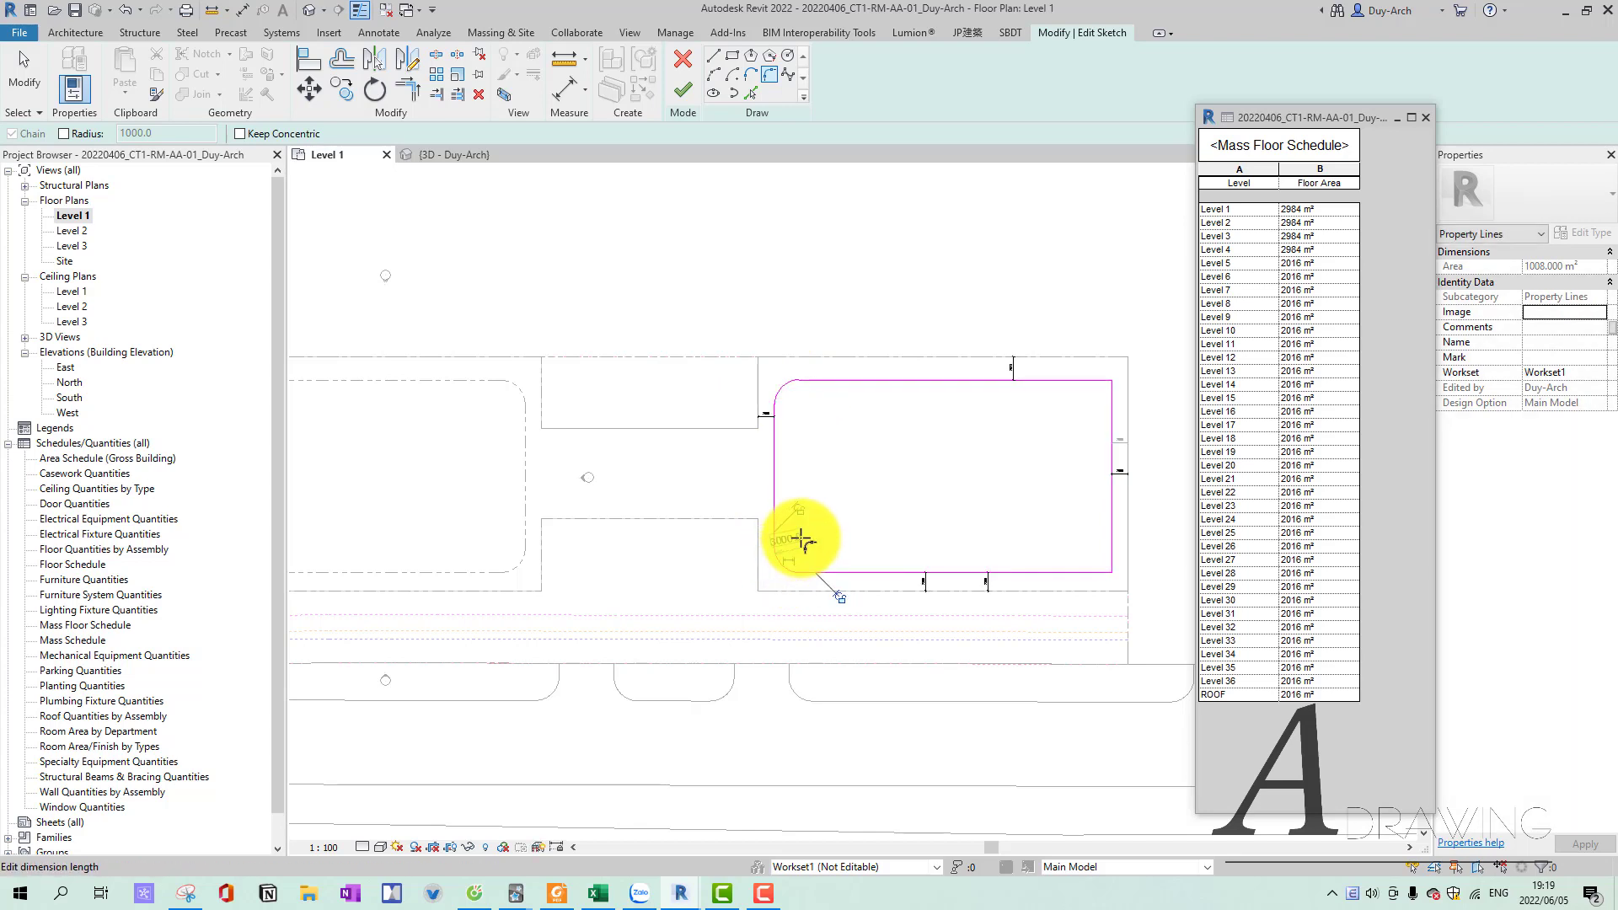
pyautogui.scroll(-3, 796, 544)
pyautogui.scroll(2, 997, 444)
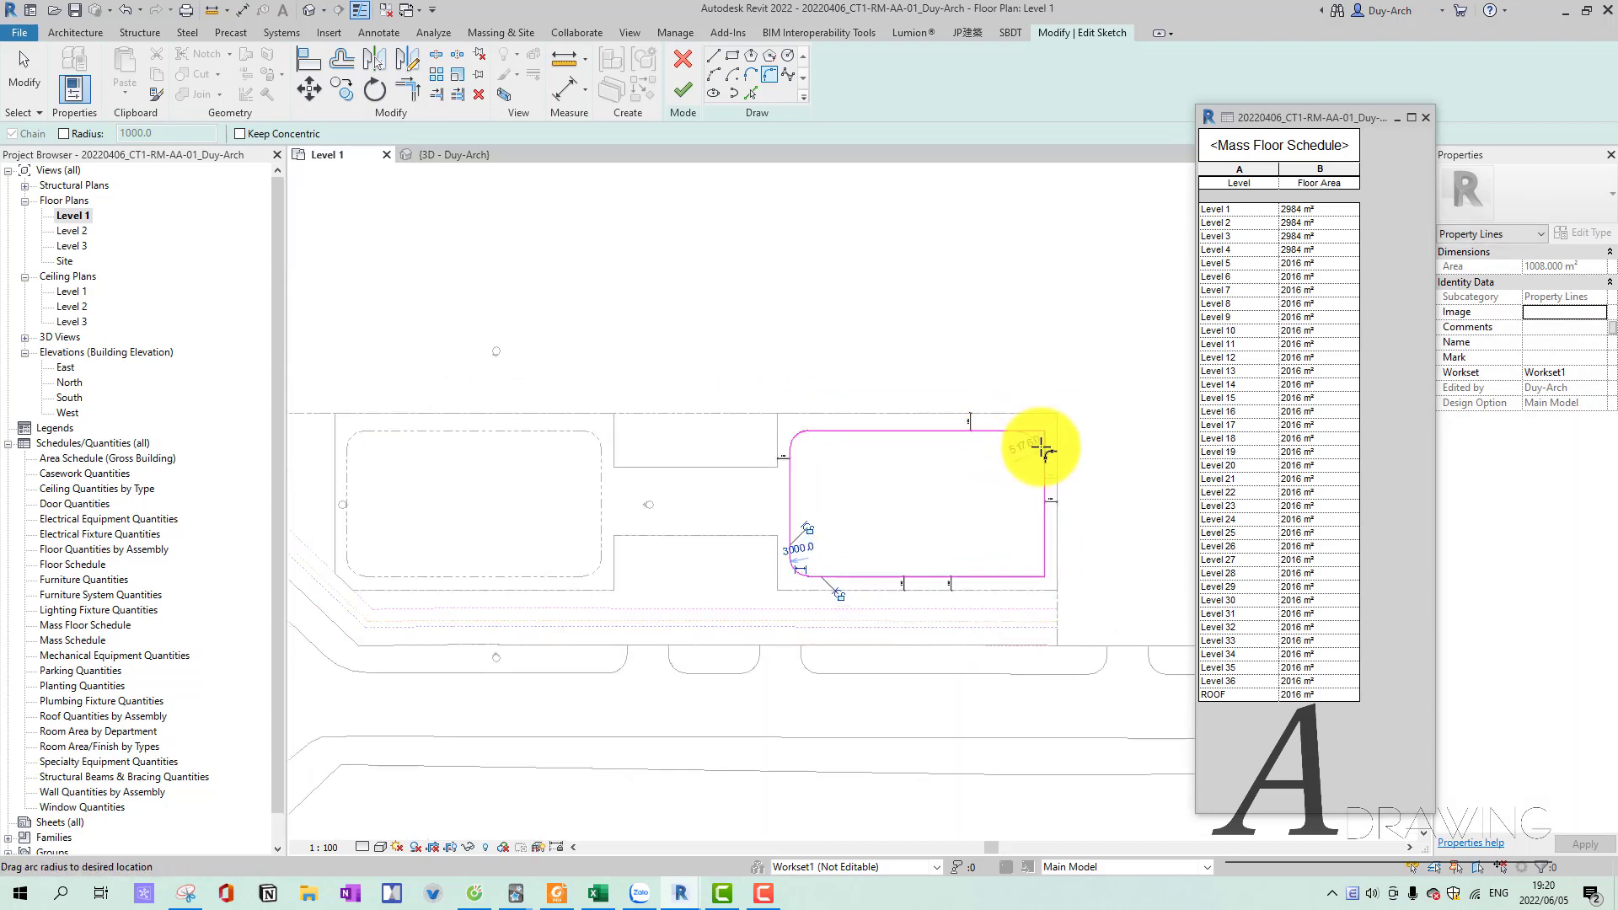
pyautogui.press('Escape')
pyautogui.press('Escape')
# Round the top-right corner with a 2000-radius fillet arc.
pyautogui.click(776, 77)
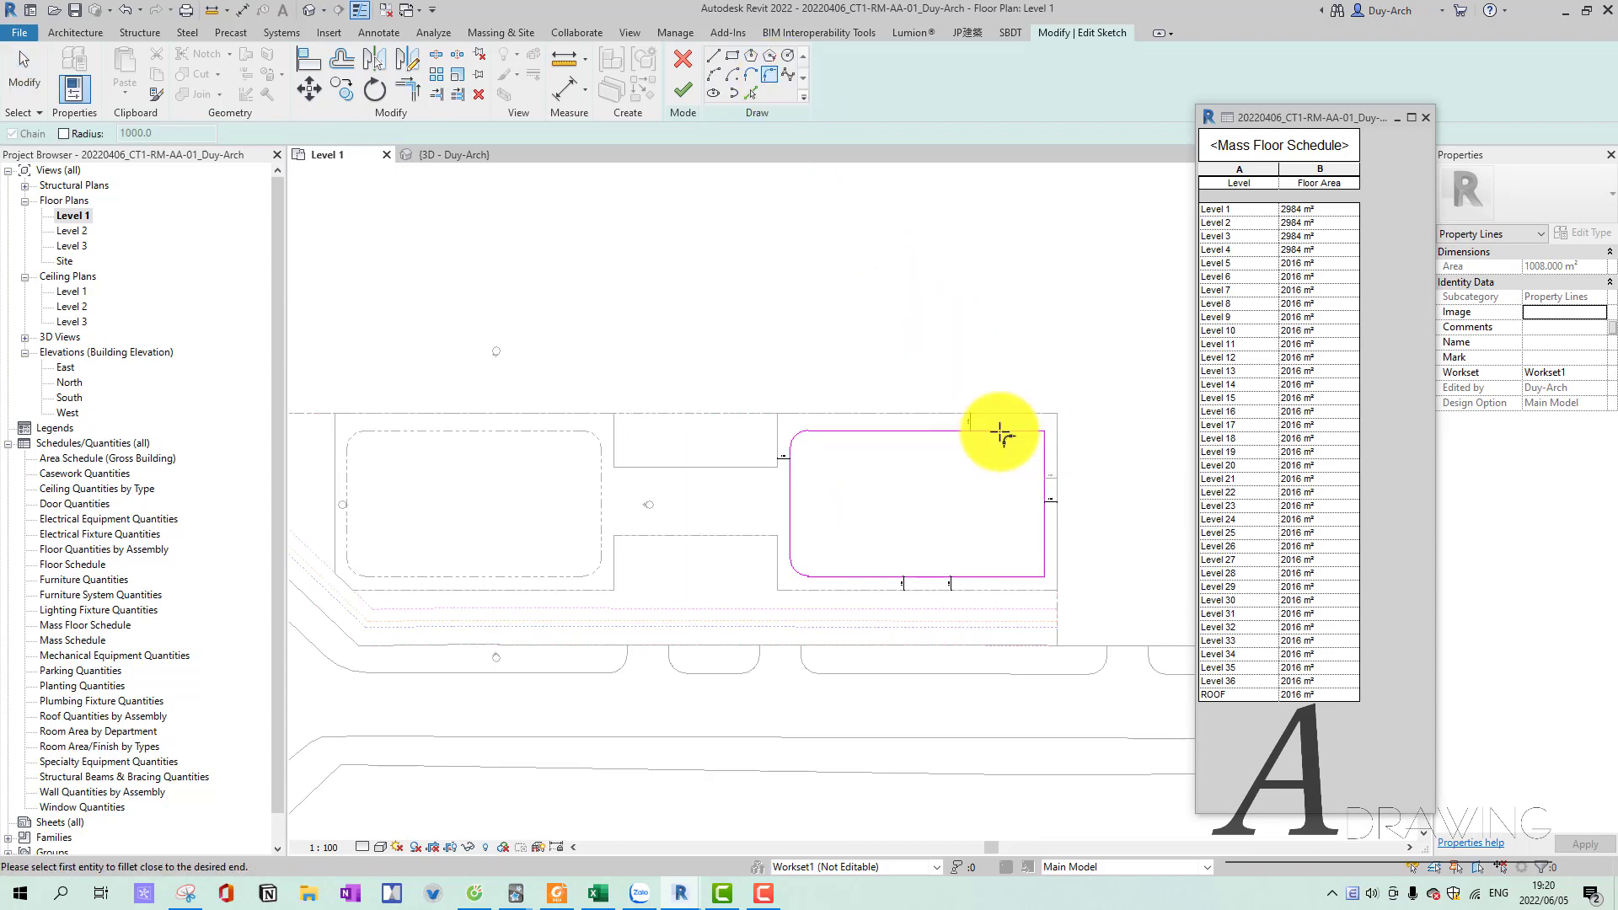
pyautogui.click(1042, 445)
pyautogui.click(1007, 444)
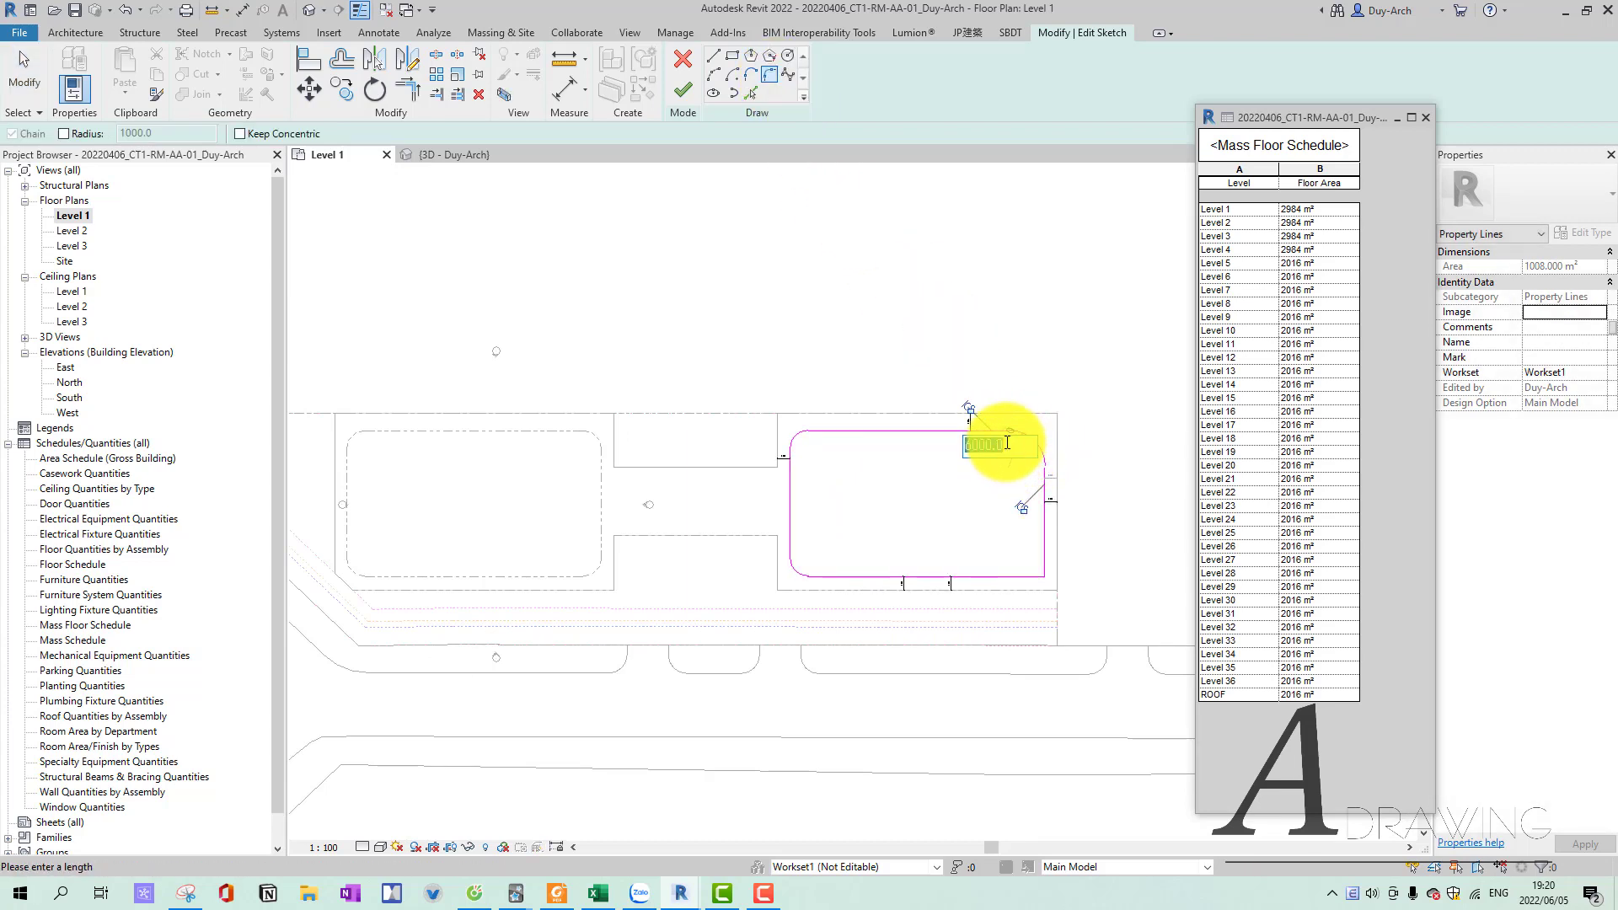
pyautogui.write('2000')
pyautogui.press('Return')
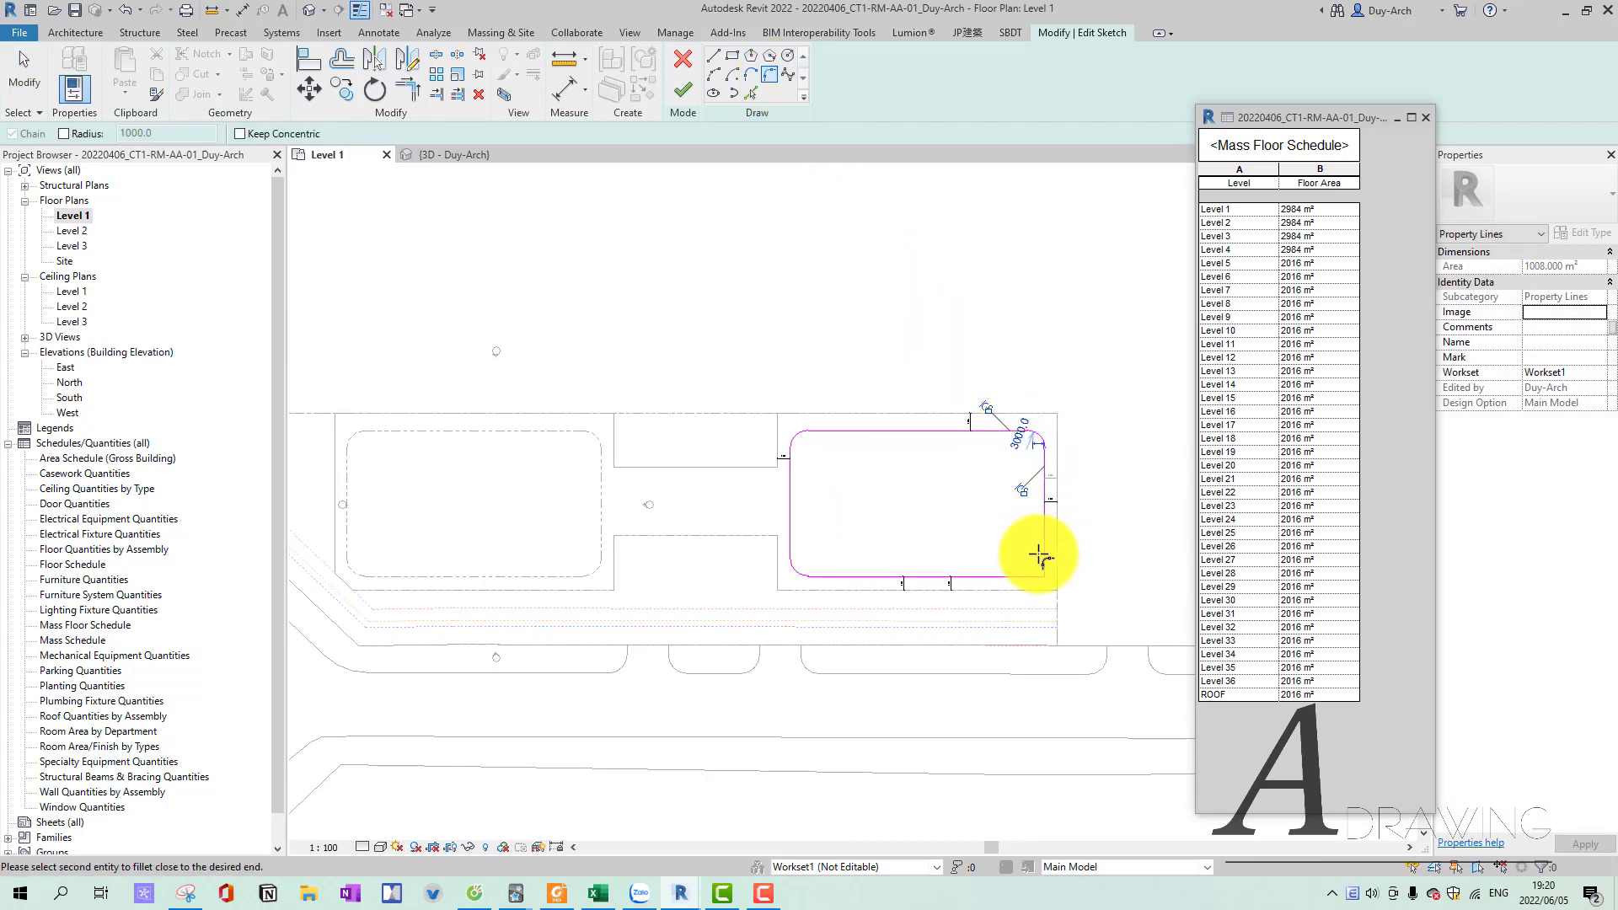
pyautogui.press('Escape')
pyautogui.press('Escape')
# Round the bottom-right corner with a 3000-radius fillet arc.
pyautogui.scroll(2, 1032, 563)
pyautogui.click(714, 74)
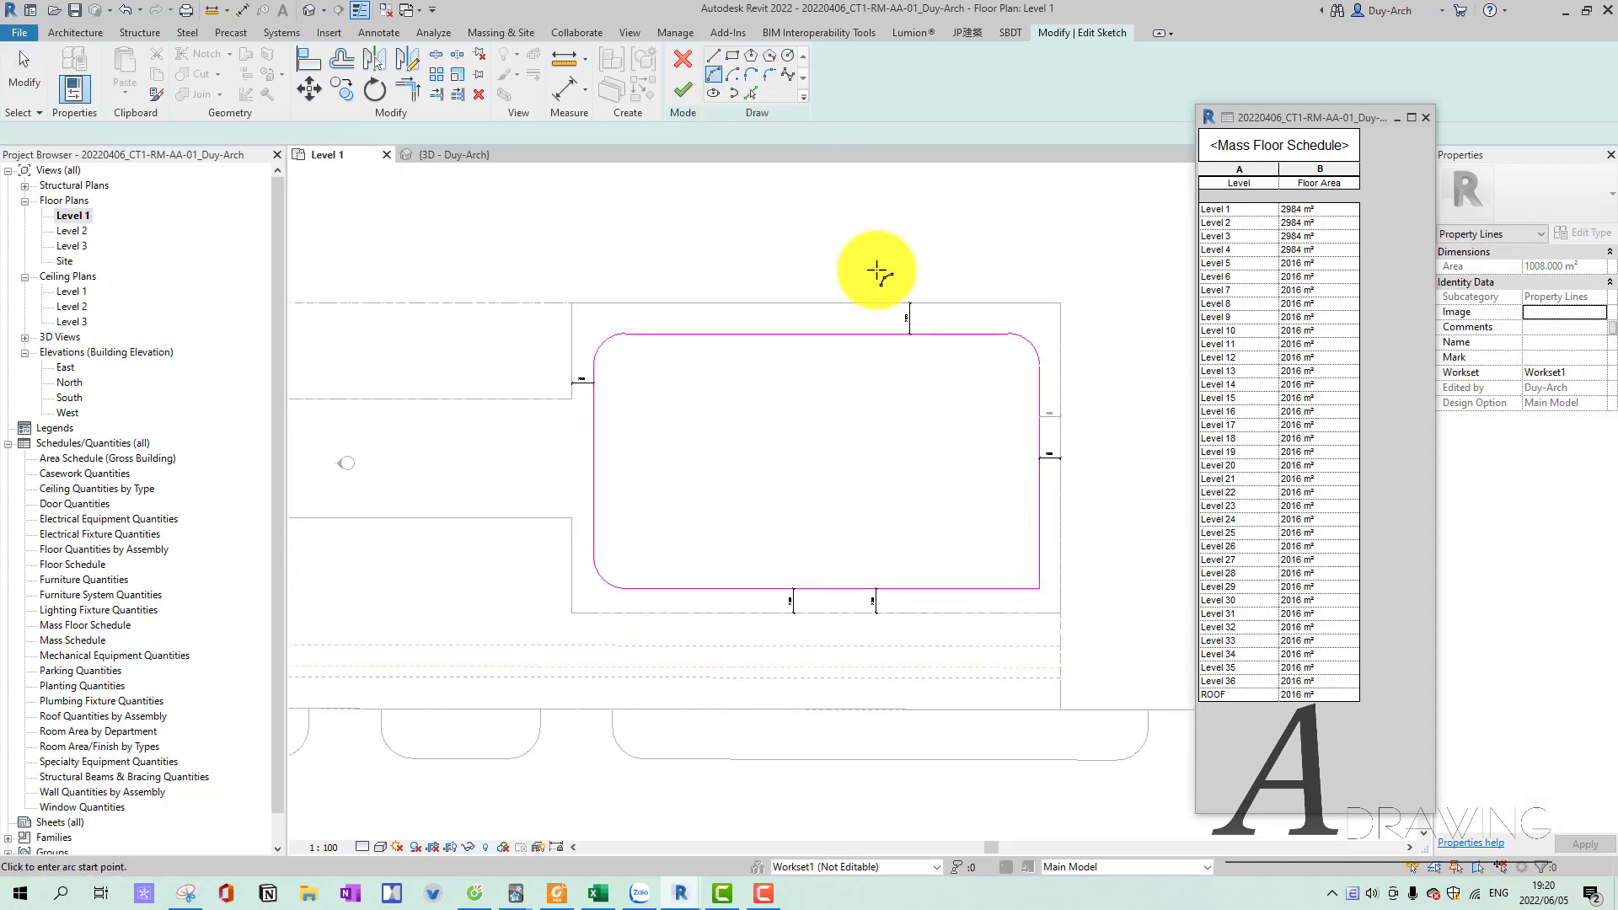
pyautogui.click(769, 75)
pyautogui.click(1040, 552)
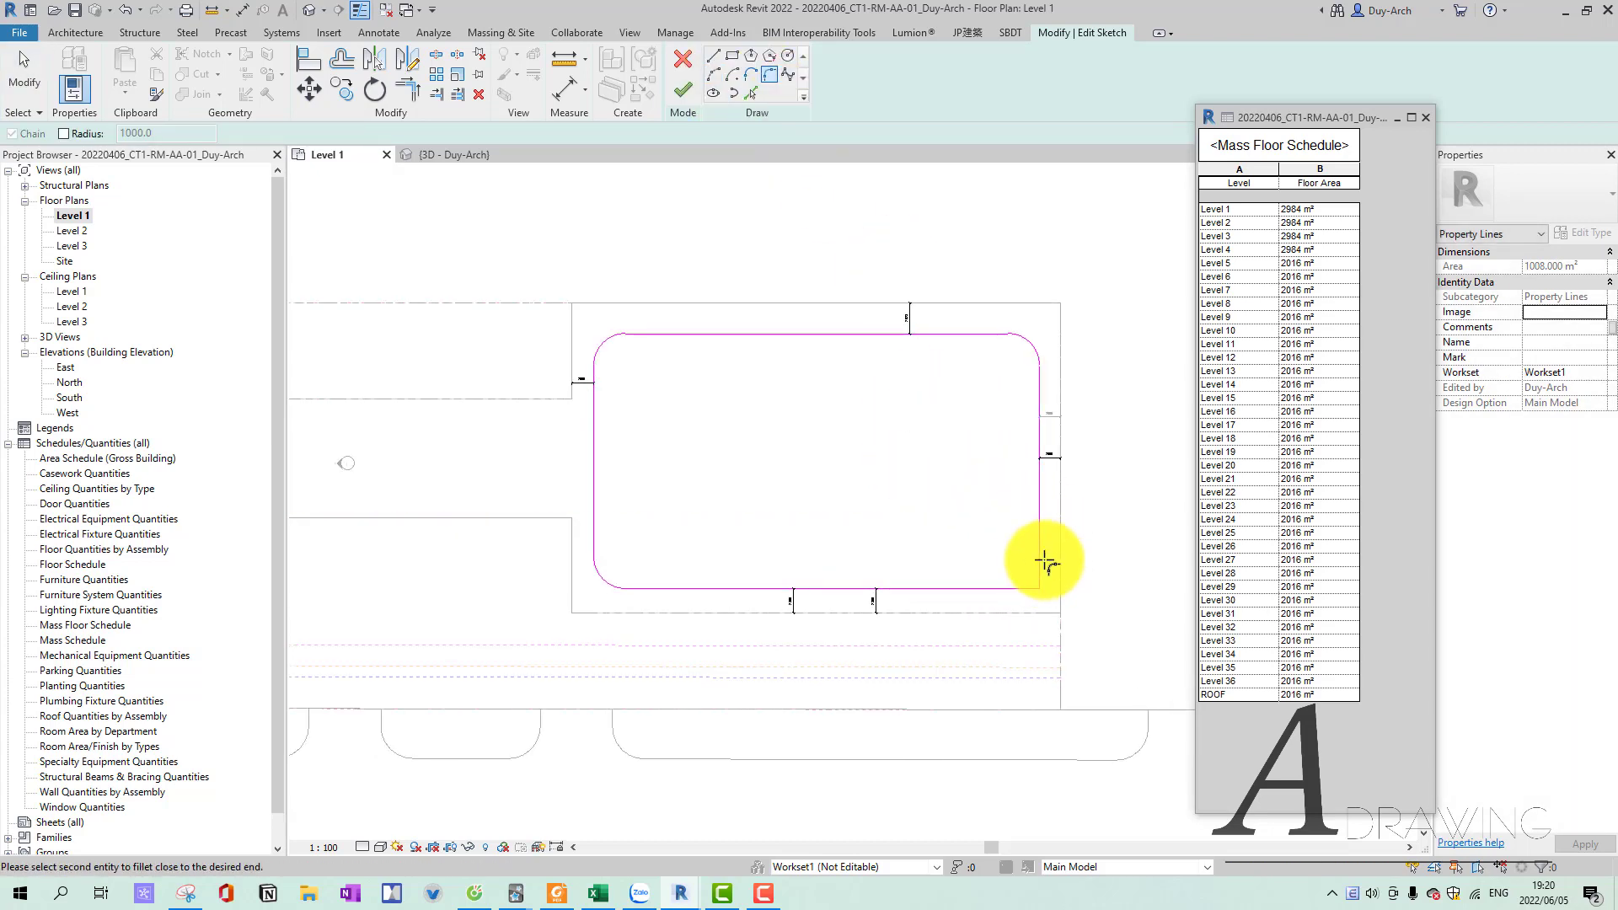
pyautogui.click(1020, 588)
pyautogui.write('3000')
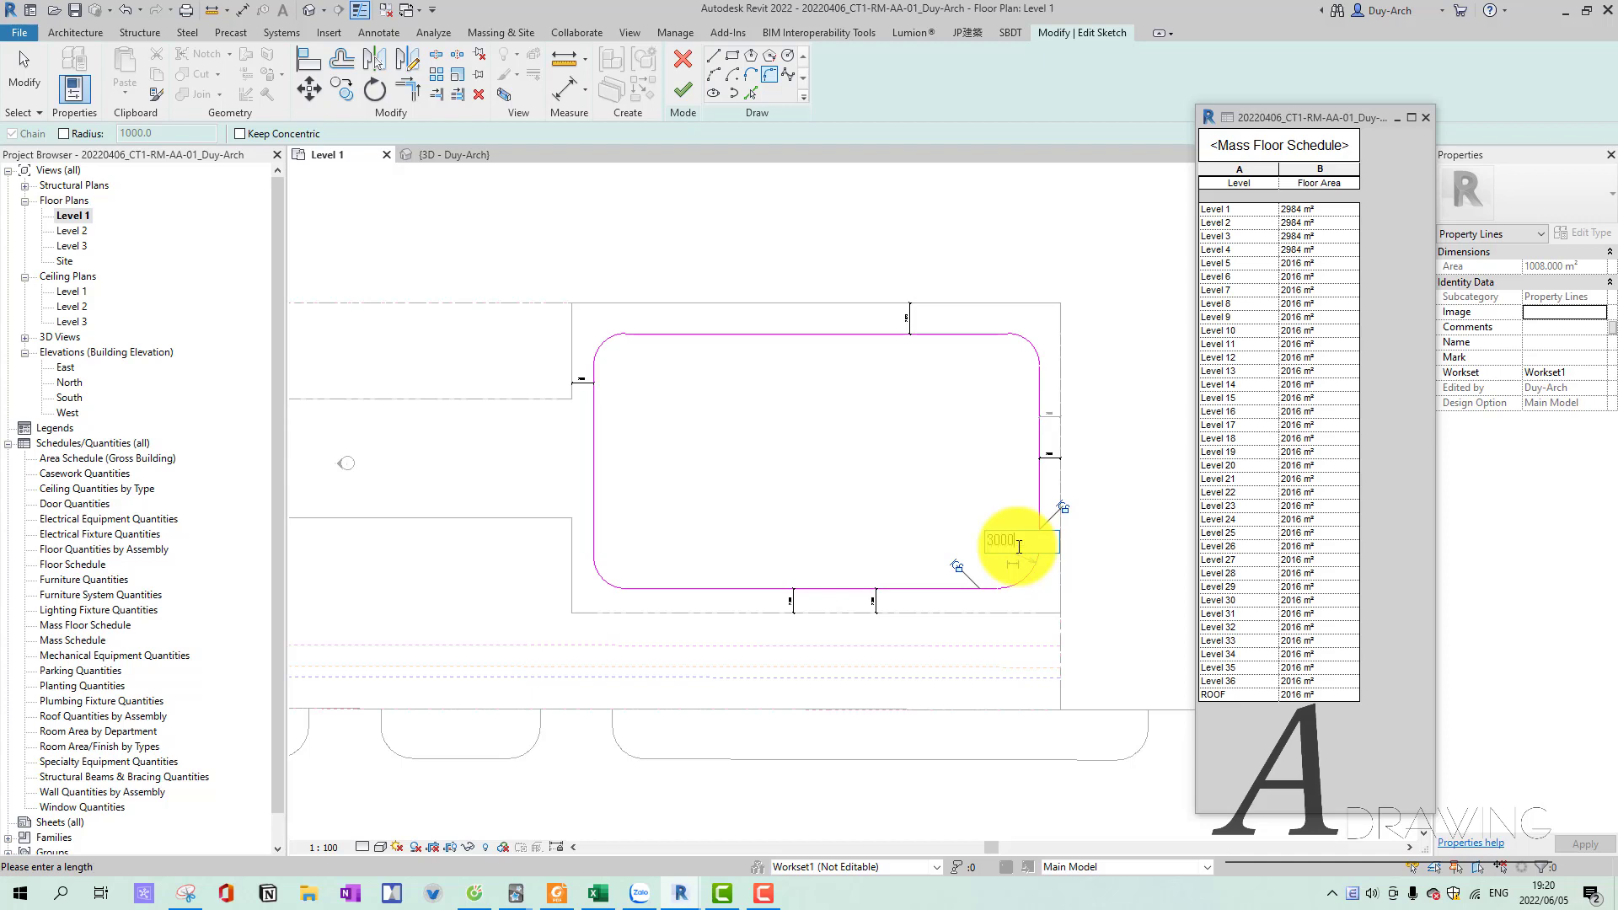
pyautogui.press('Return')
pyautogui.scroll(-3, 1036, 539)
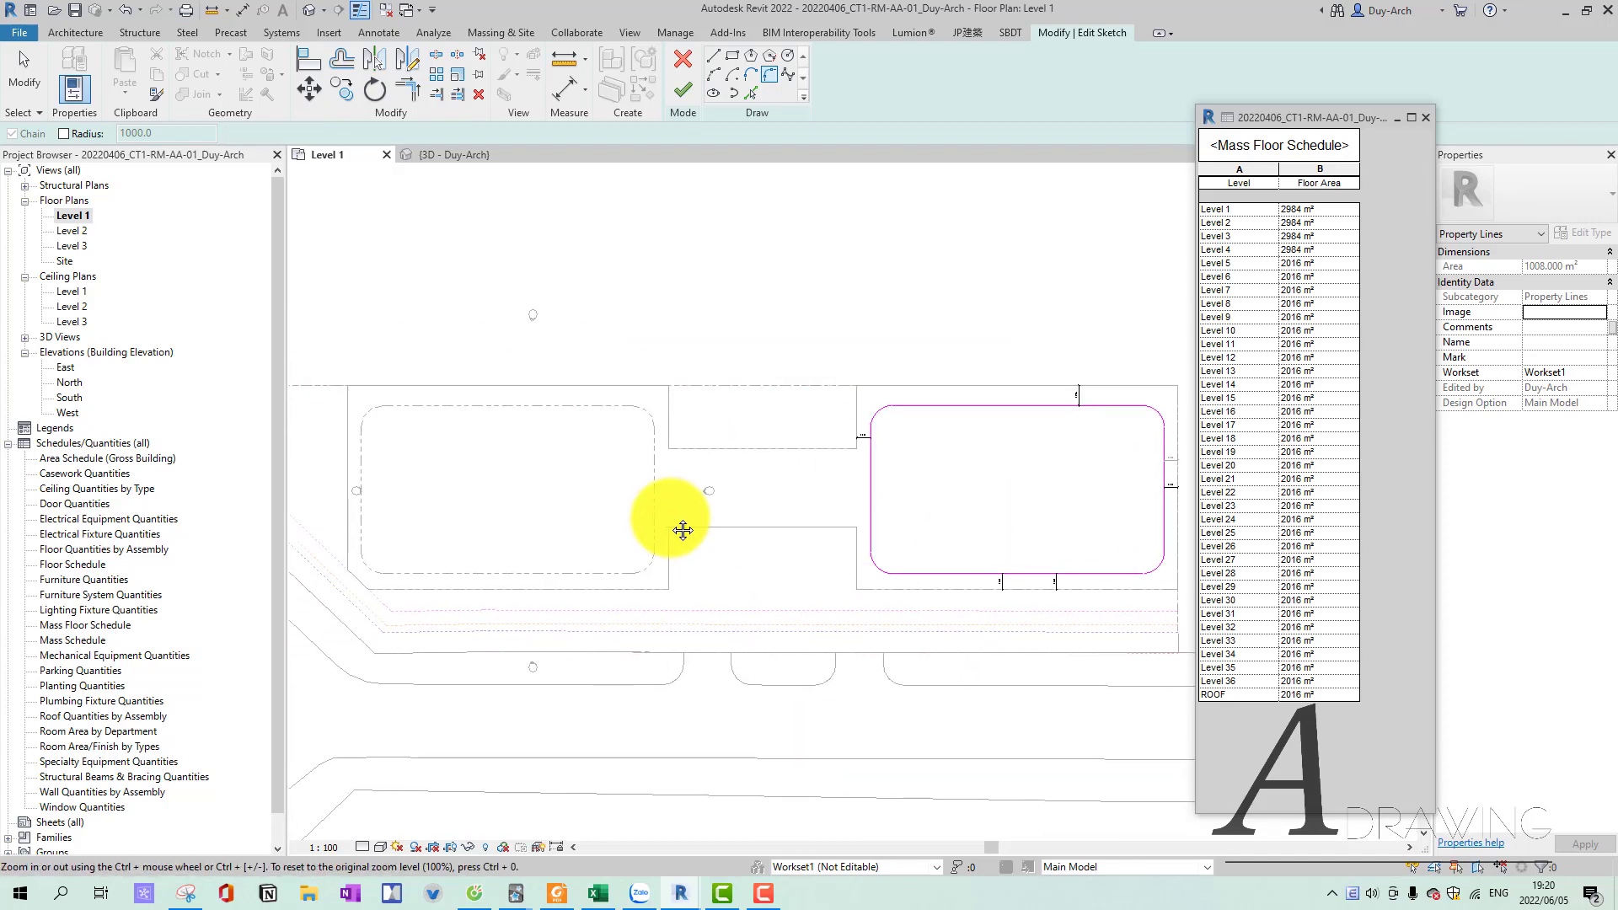
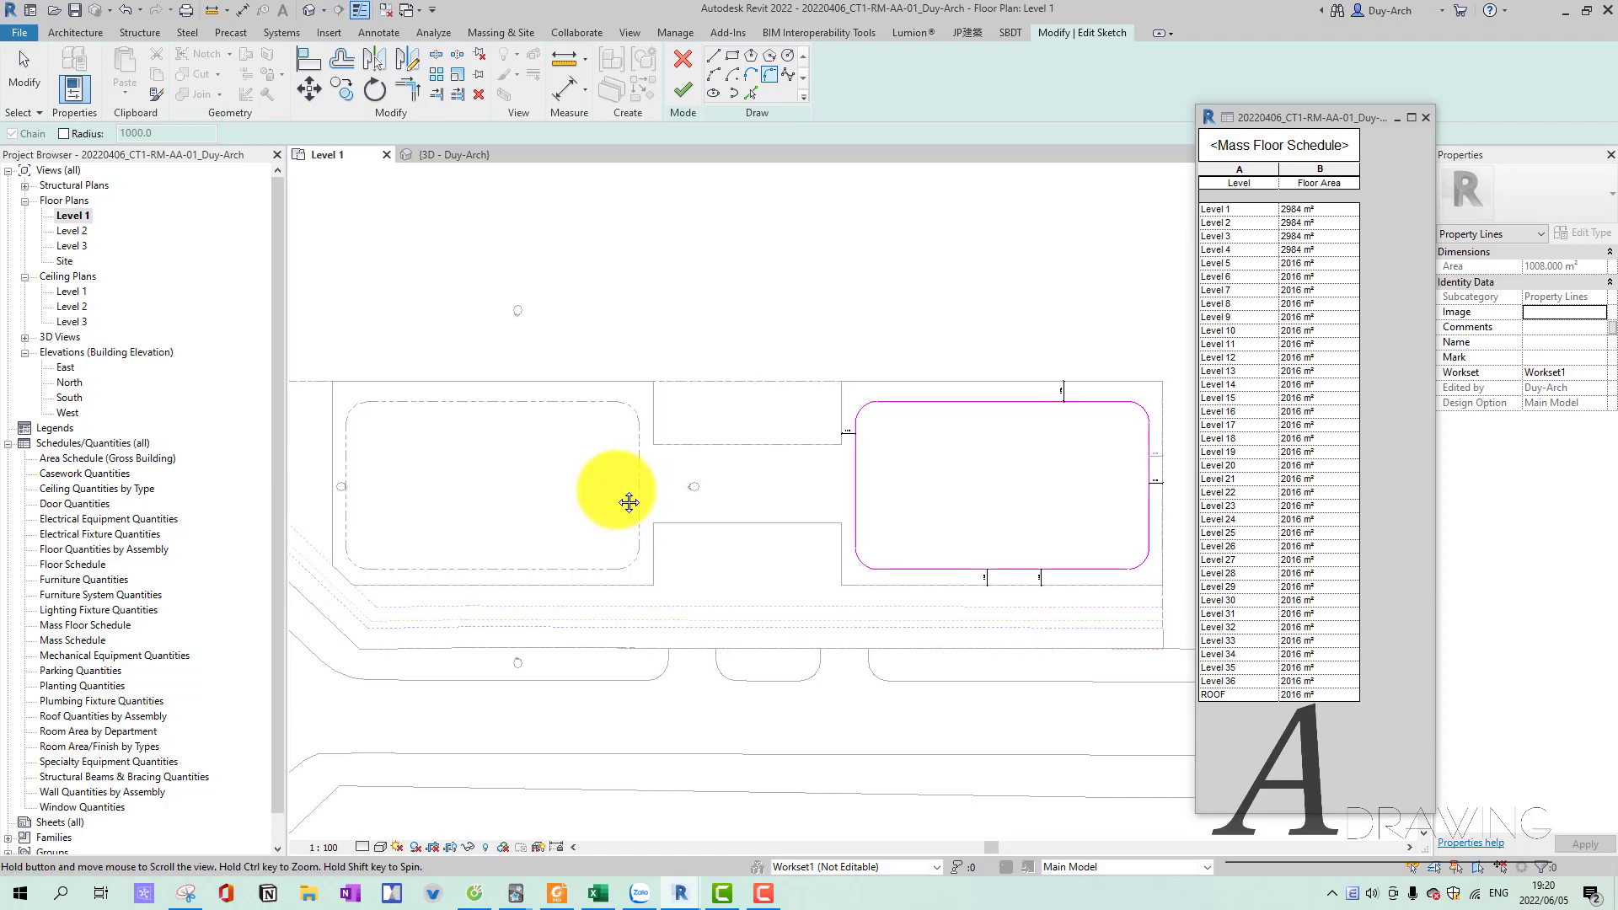
# Finish the property-line sketch (2983.509 m²) and select the outer property line.
pyautogui.scroll(1, 621, 557)
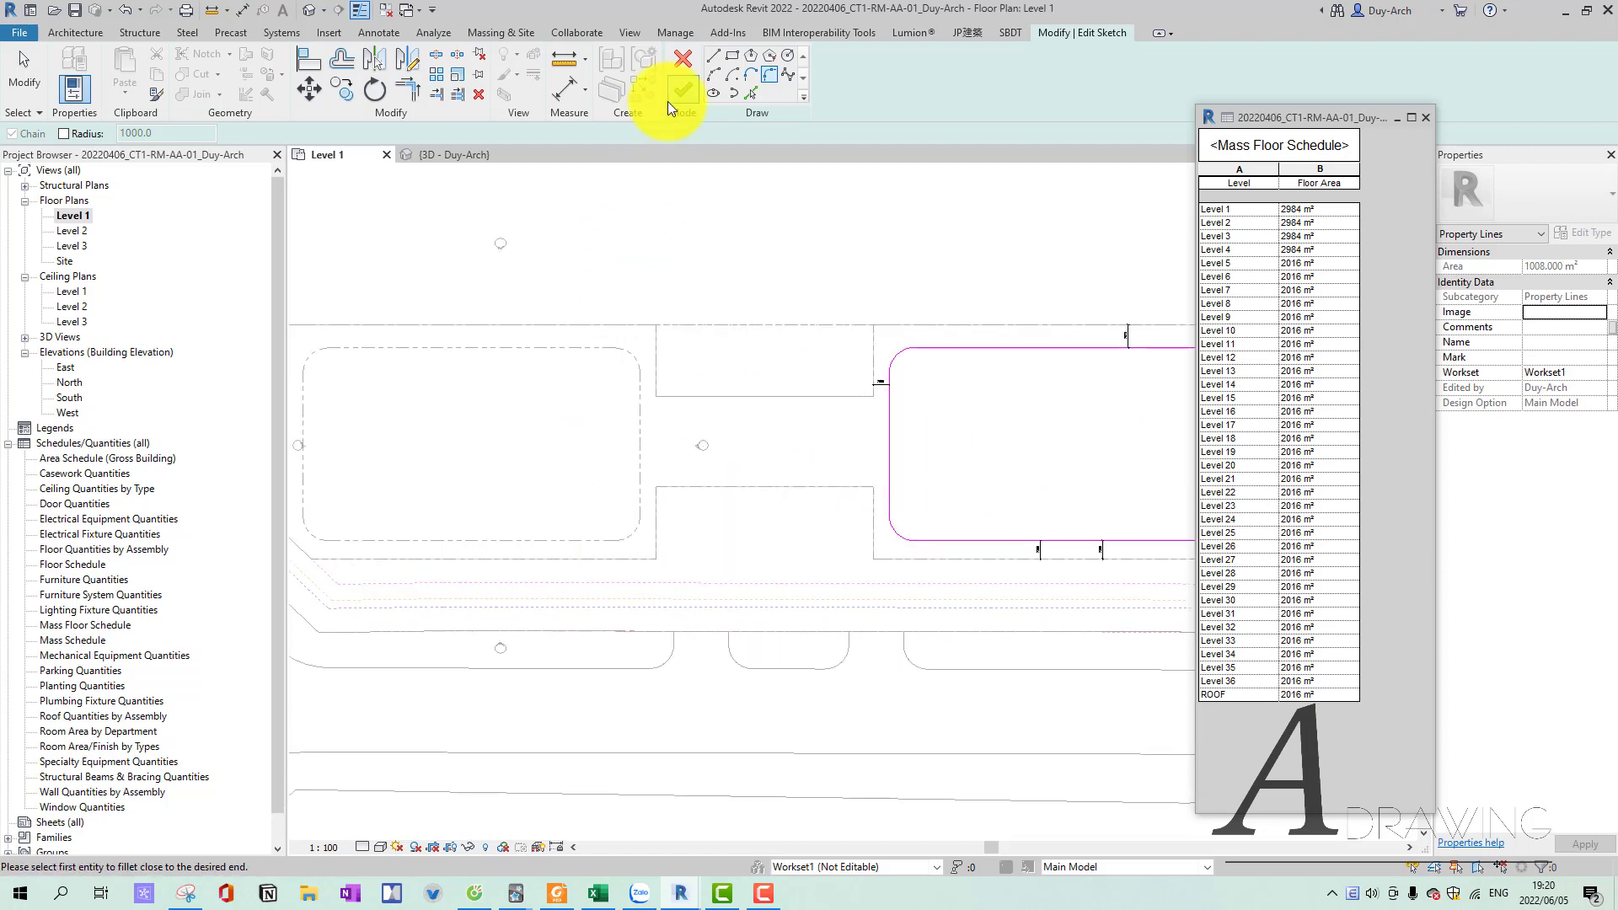
pyautogui.click(683, 89)
pyautogui.moveTo(599, 423); pyautogui.dragTo(673, 443, button='middle')
pyautogui.click(786, 355)
# Edit the outer property-line sketch and round its top-left corner with a 3000 fillet arc.
pyautogui.doubleClick(730, 387)
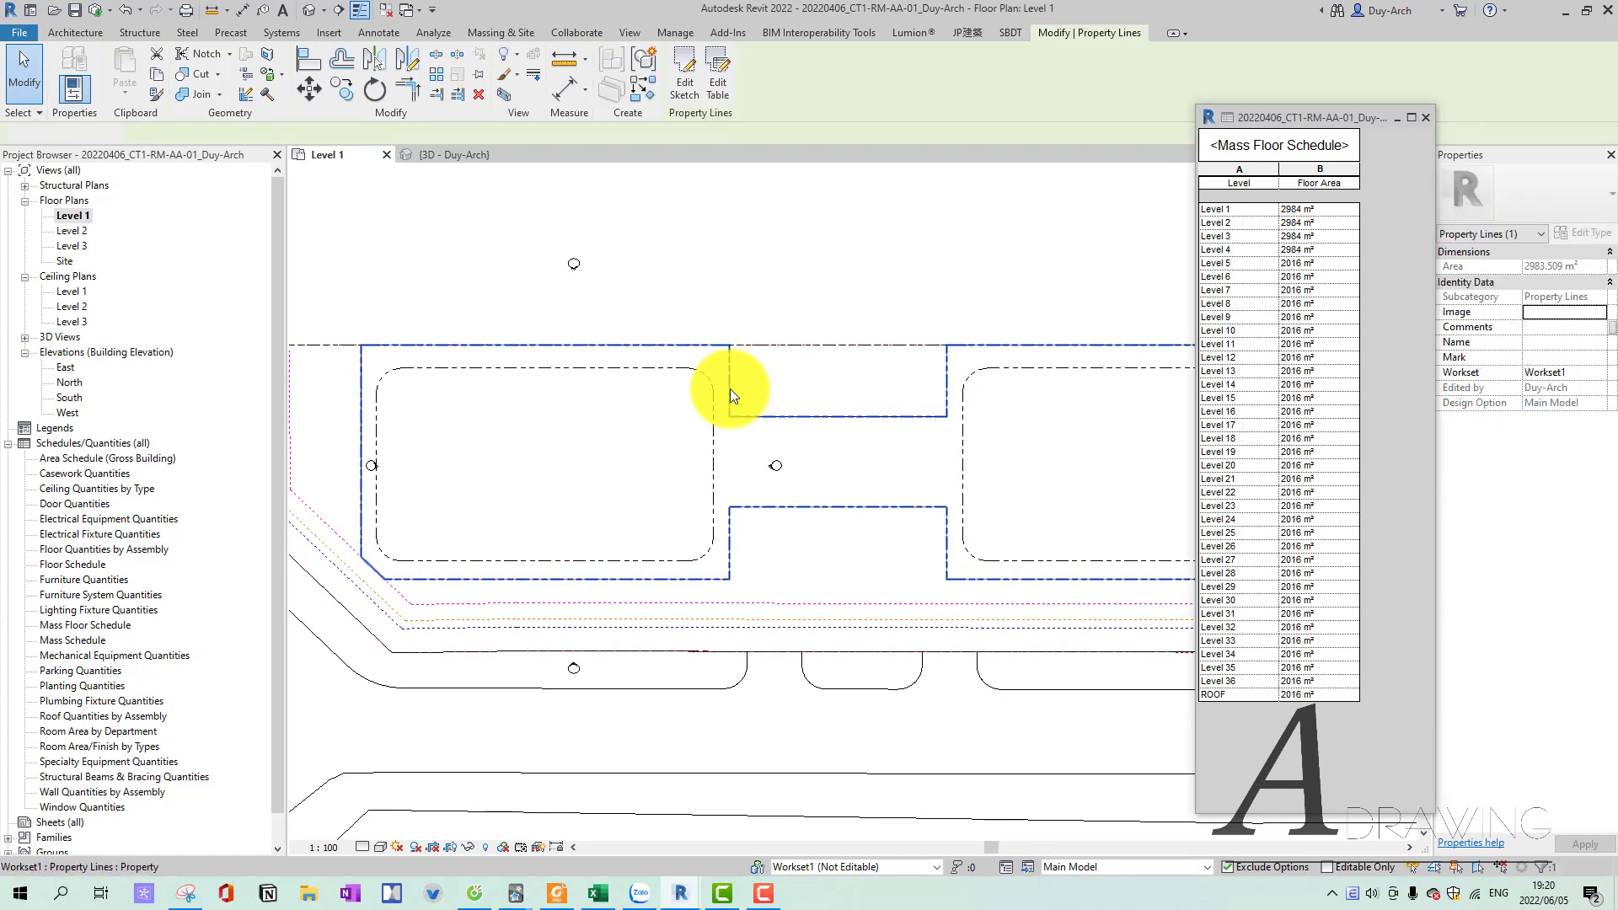
pyautogui.click(770, 74)
pyautogui.scroll(1, 505, 316)
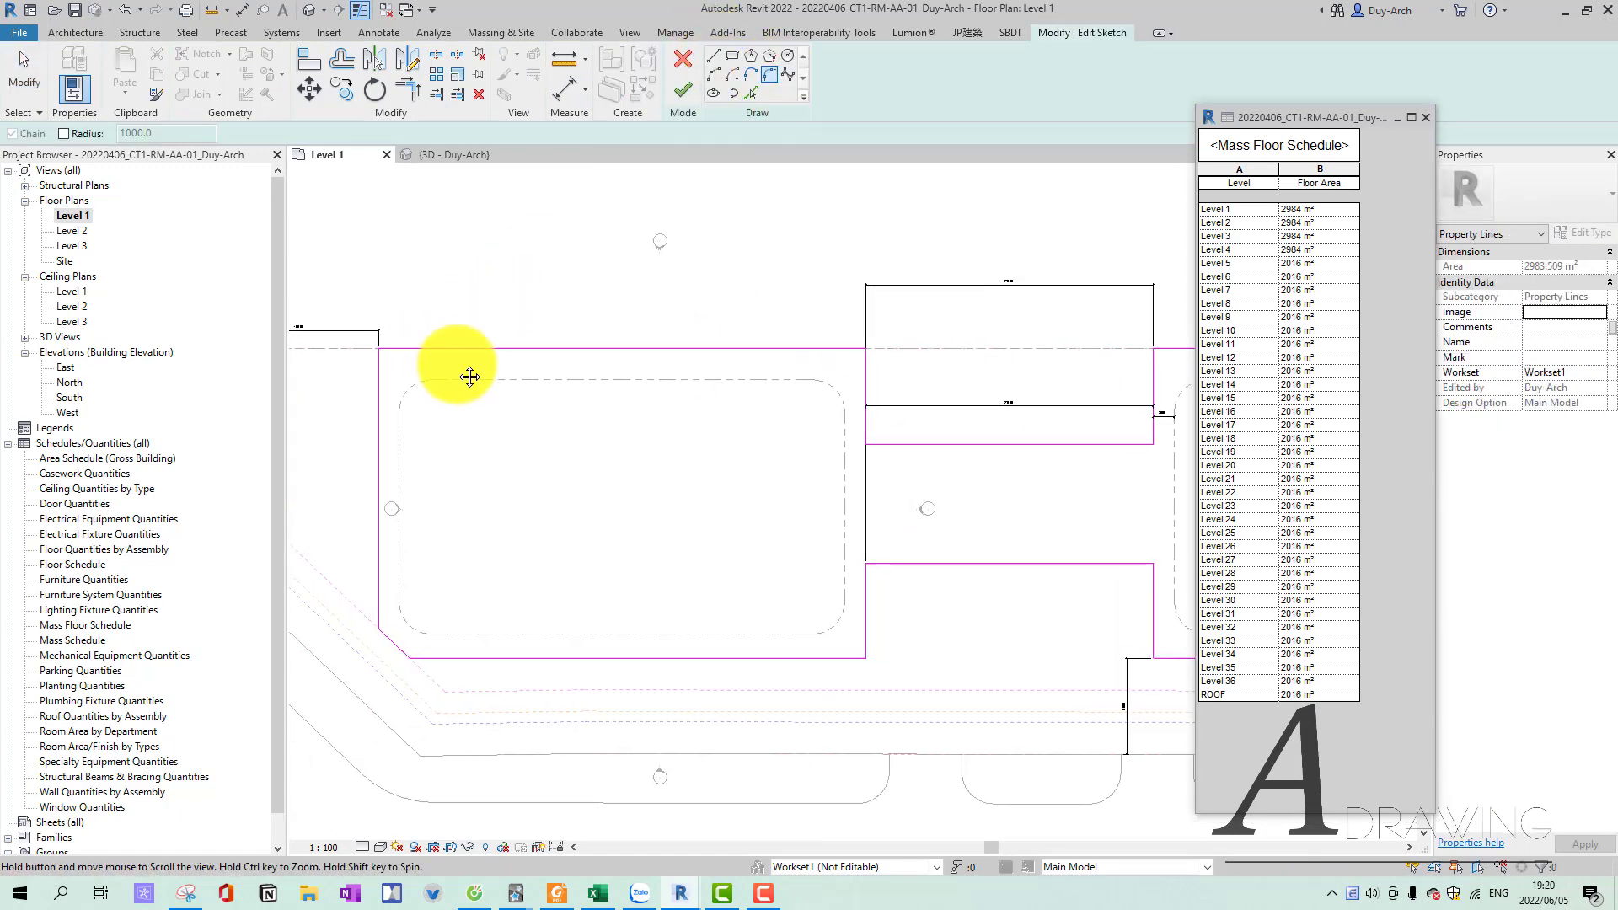
pyautogui.click(403, 349)
pyautogui.click(381, 363)
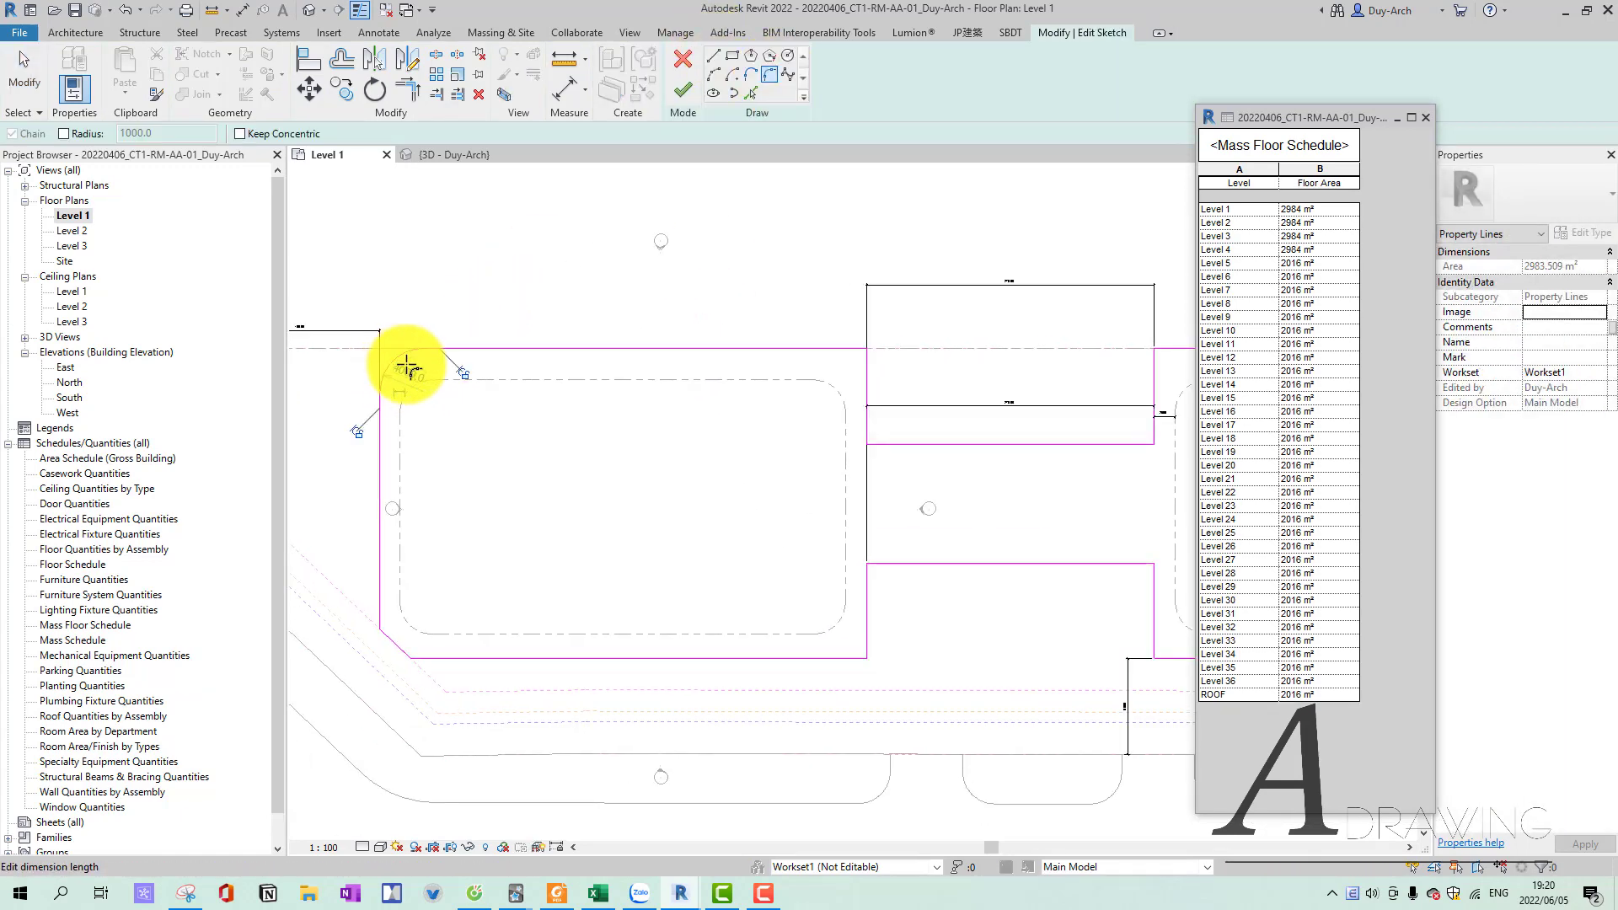
pyautogui.write('3000')
pyautogui.press('Return')
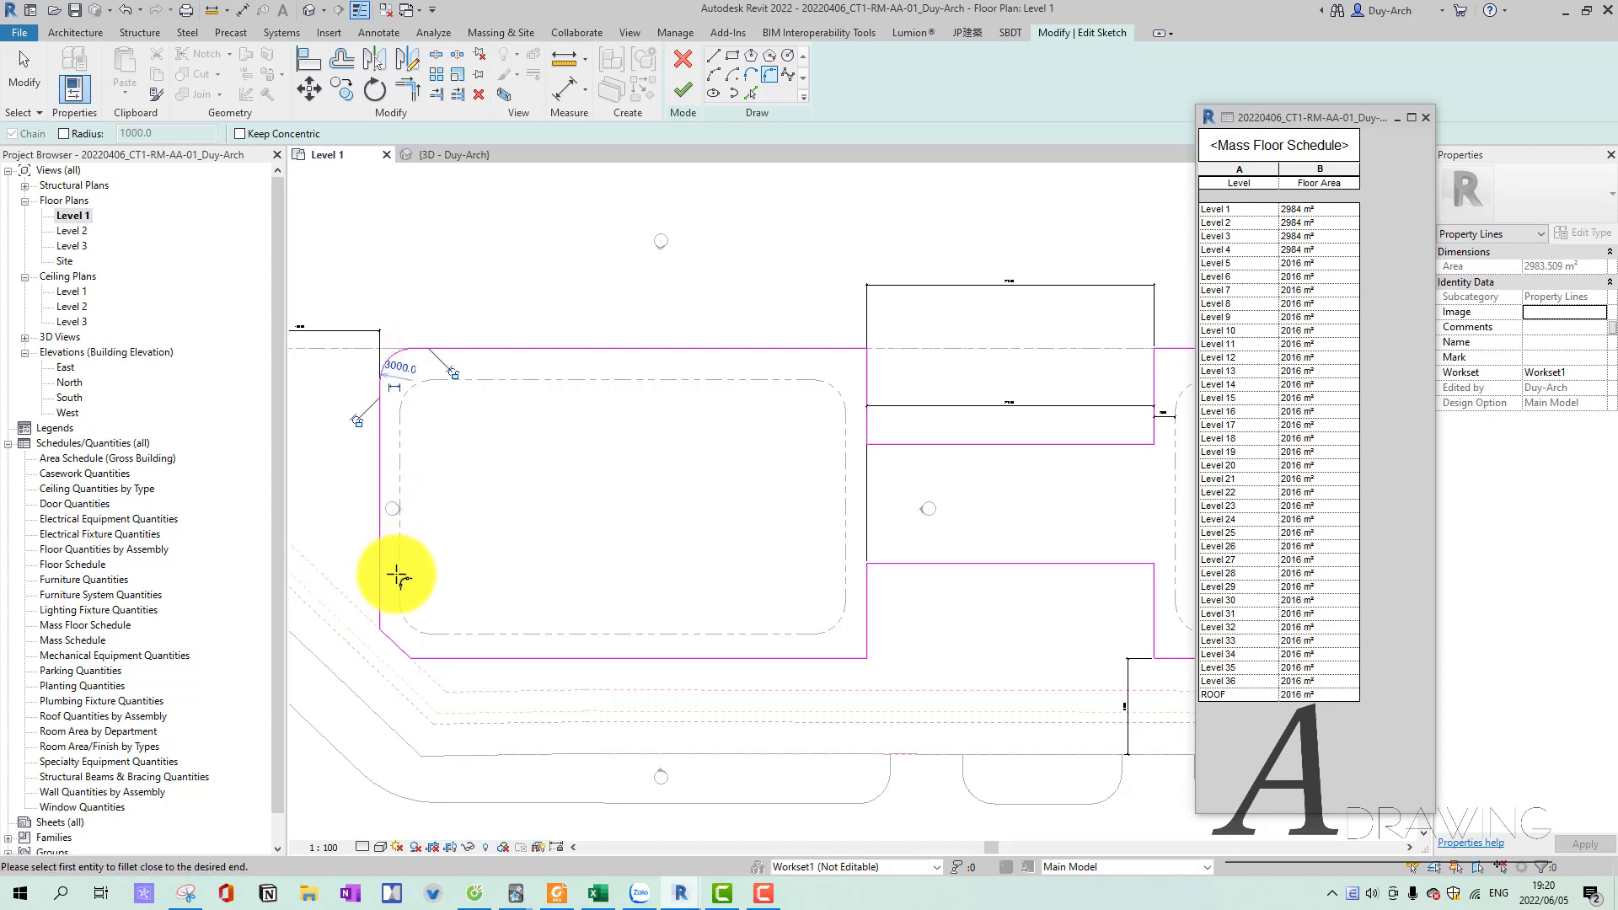
# Fillet the next top corner, the left podium's bottom-right corner and nearby lower corners.
pyautogui.click(838, 349)
pyautogui.click(866, 372)
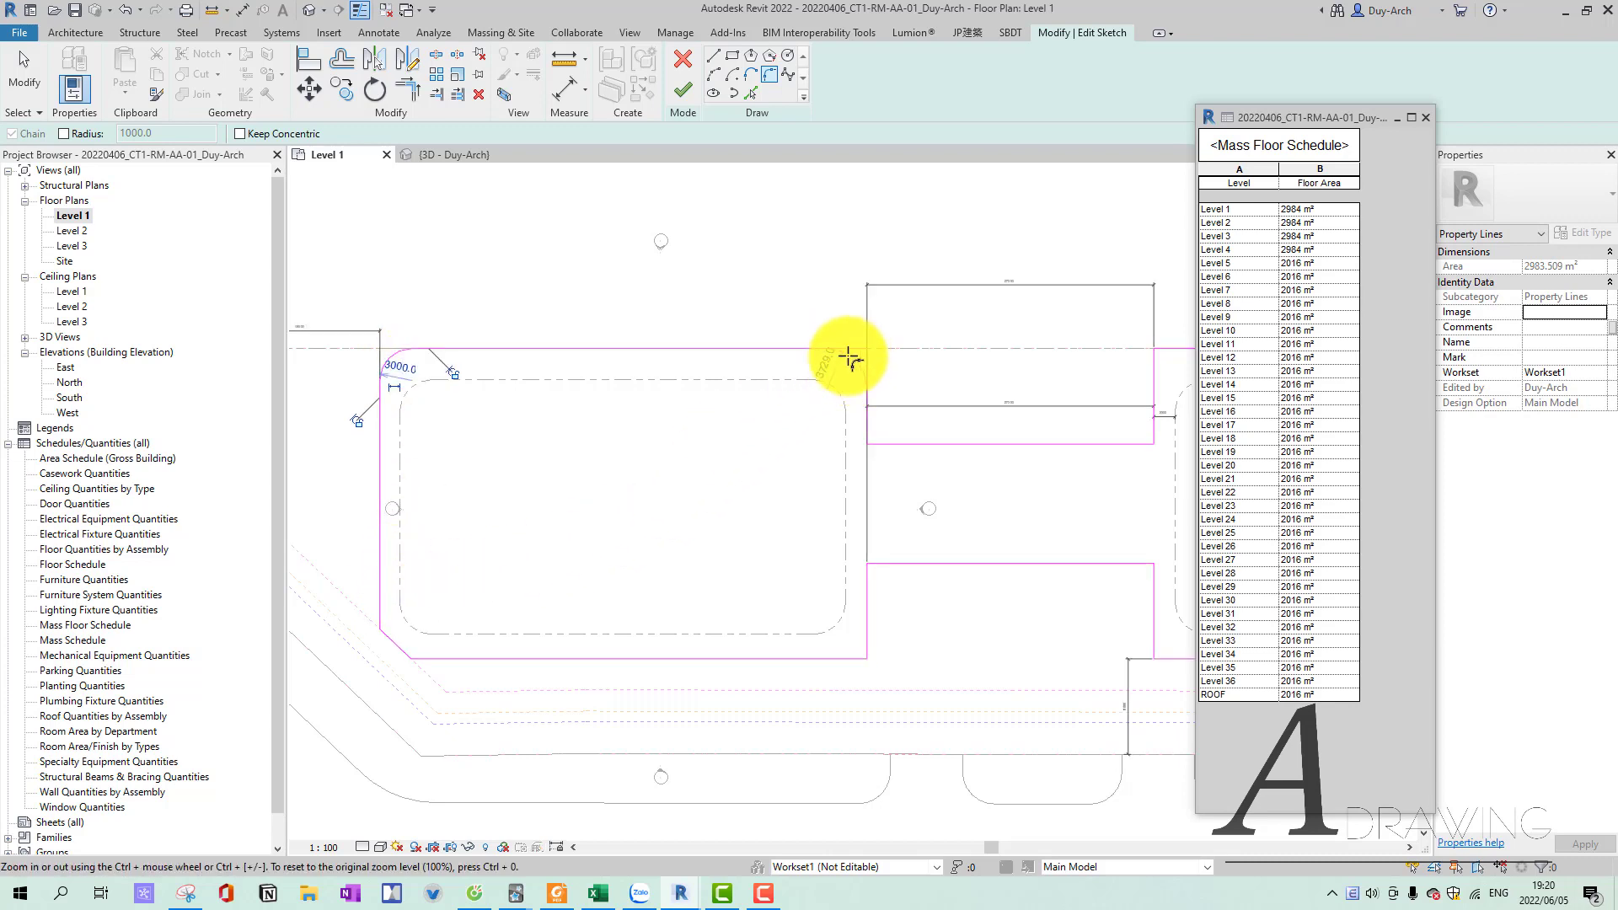
pyautogui.press('Return')
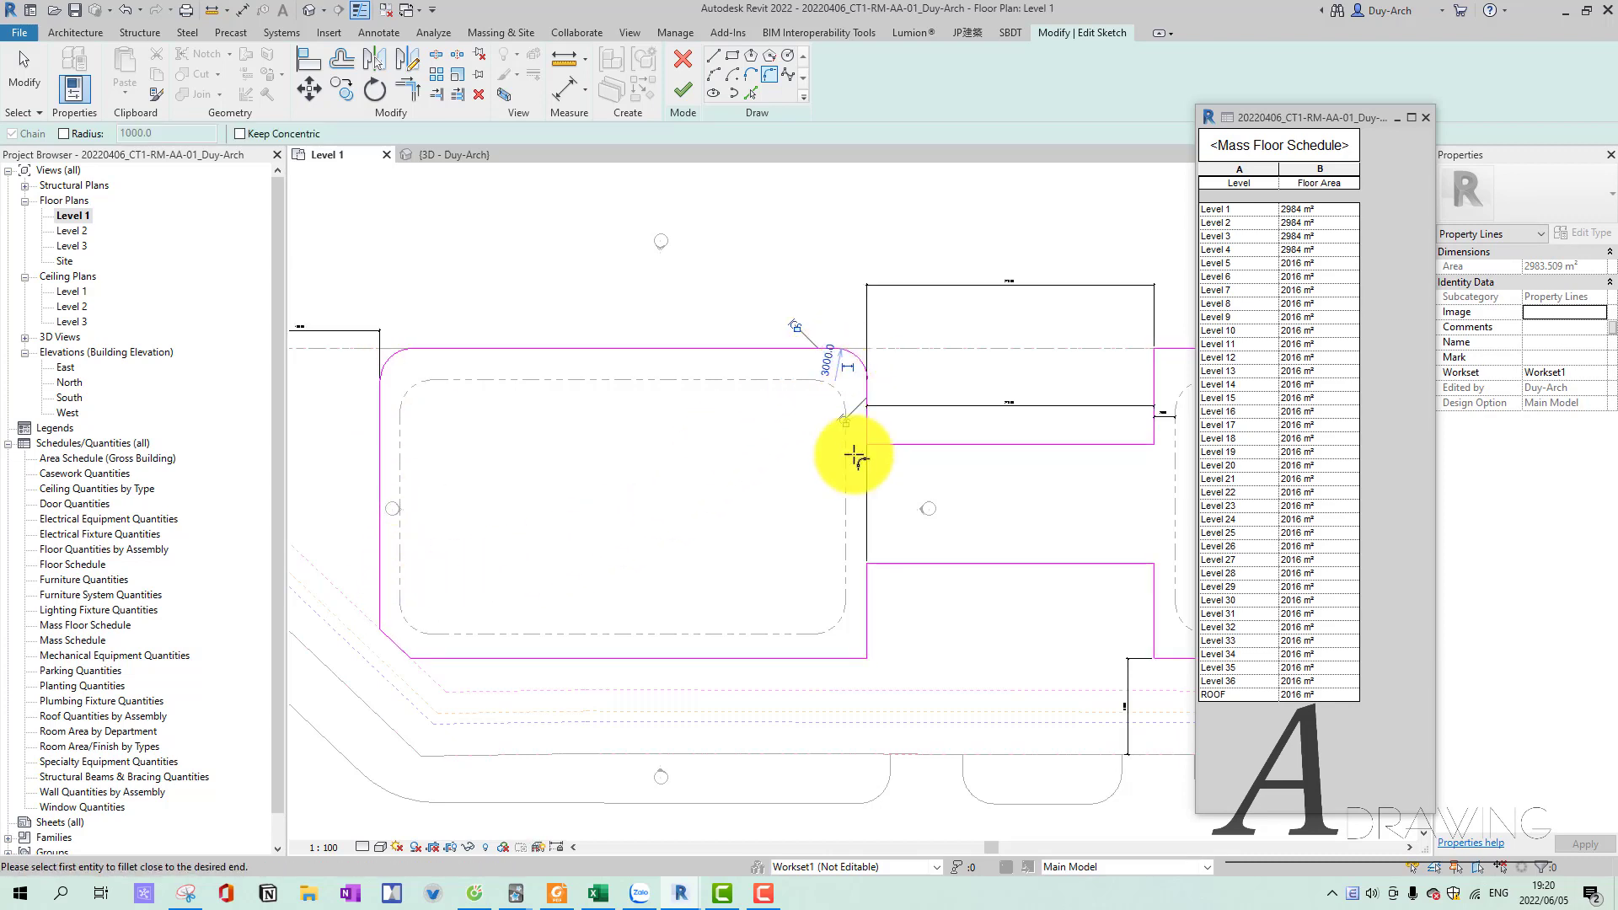
pyautogui.click(868, 637)
pyautogui.click(855, 648)
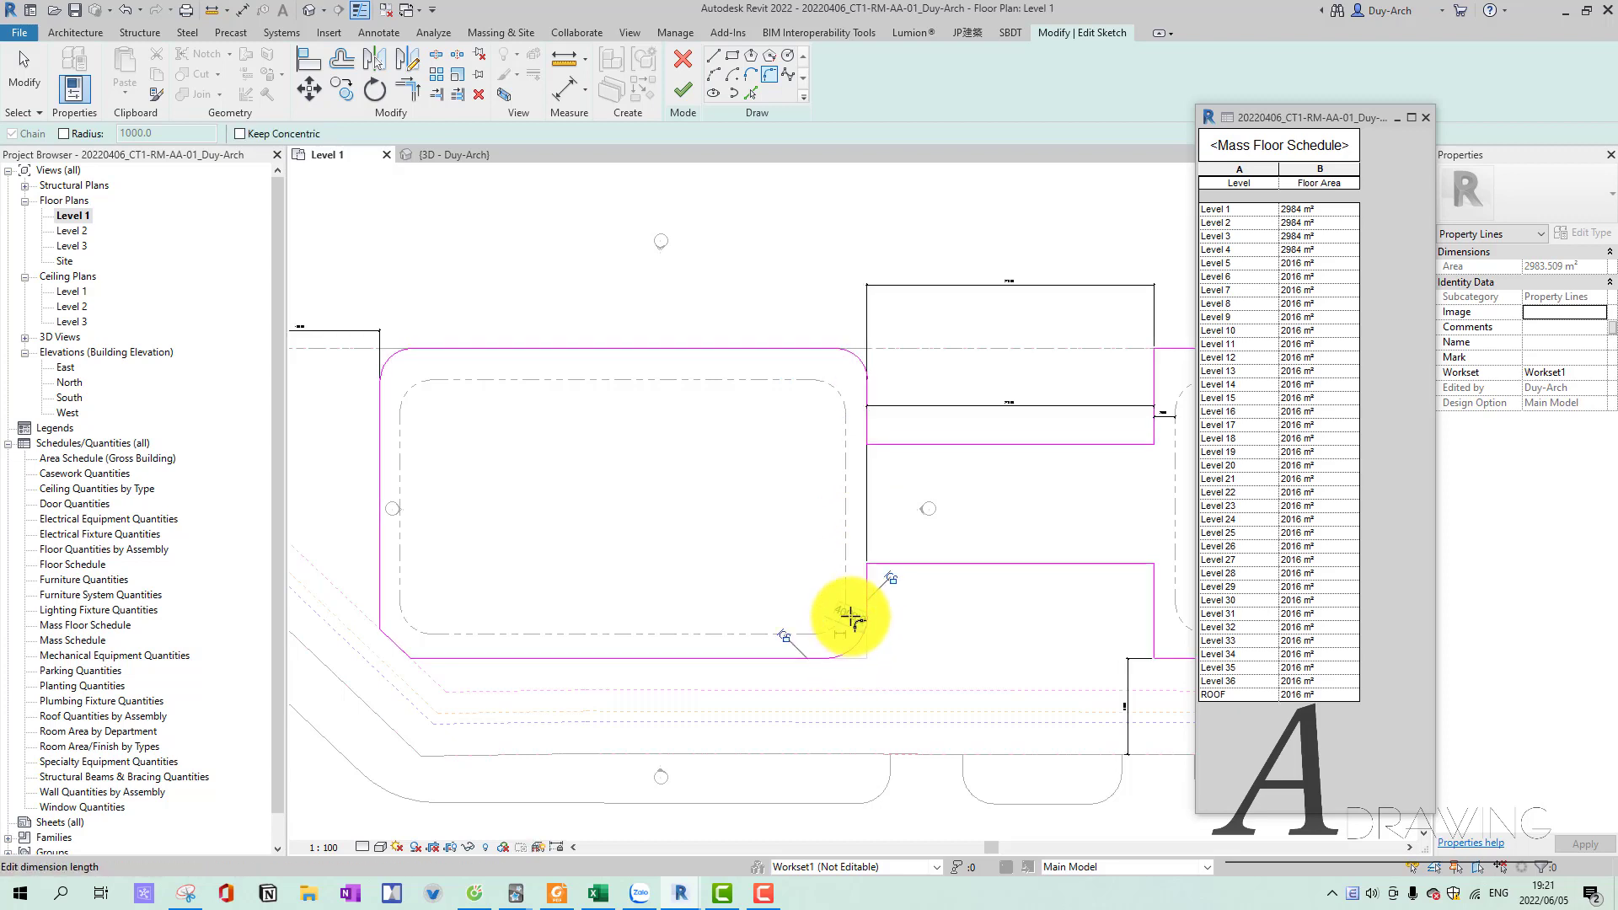
pyautogui.moveTo(848, 621); pyautogui.dragTo(673, 634, button='middle')
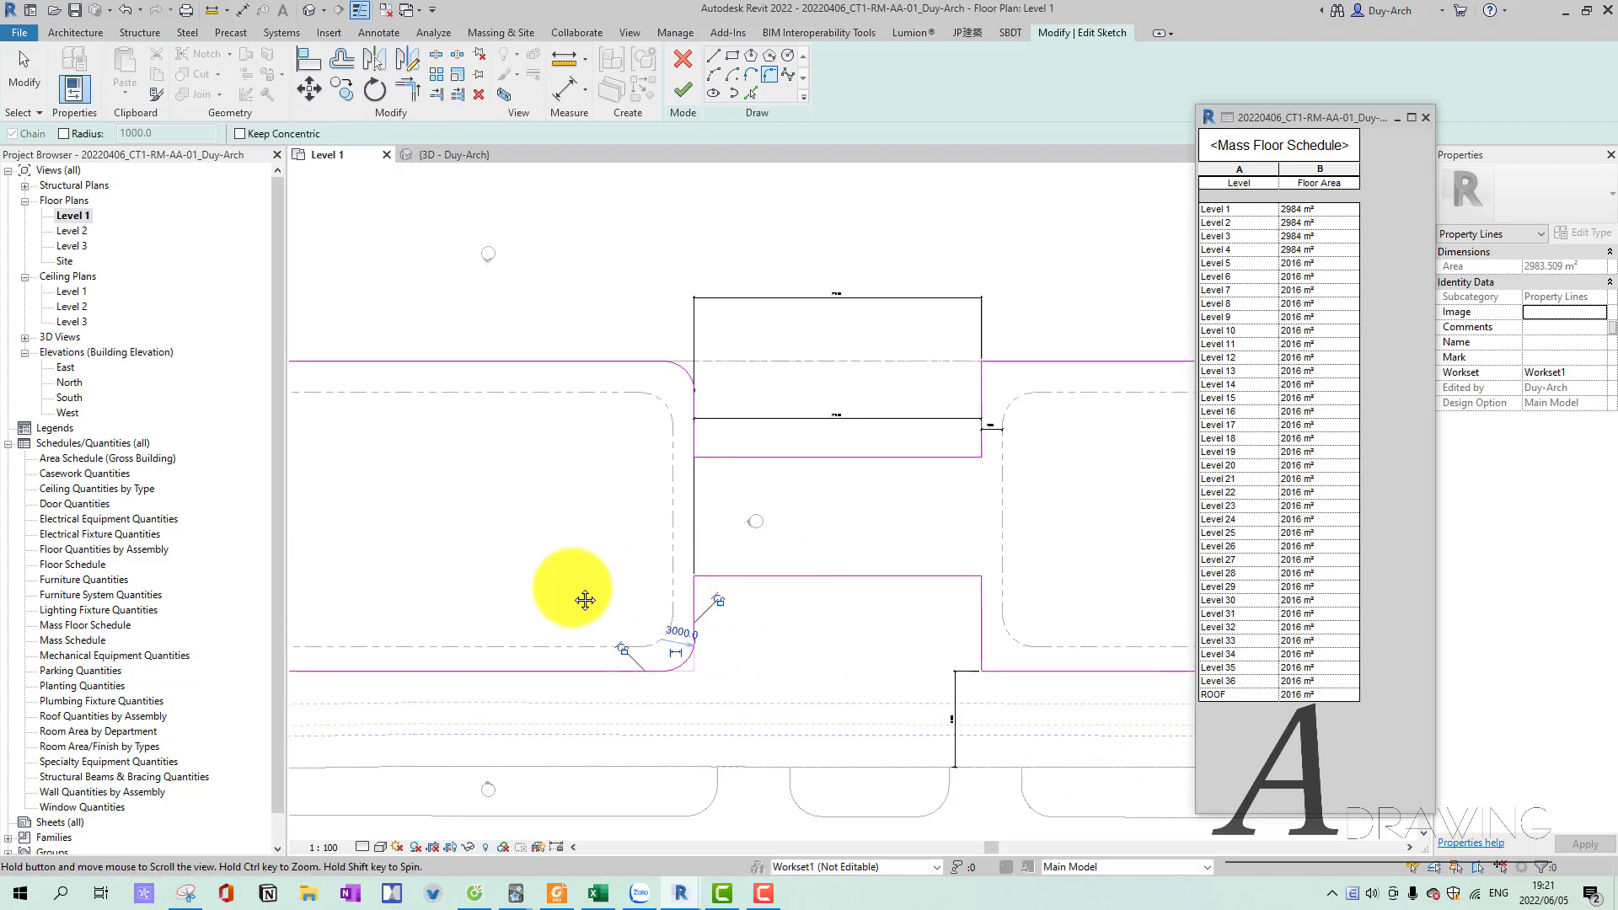
pyautogui.click(986, 376)
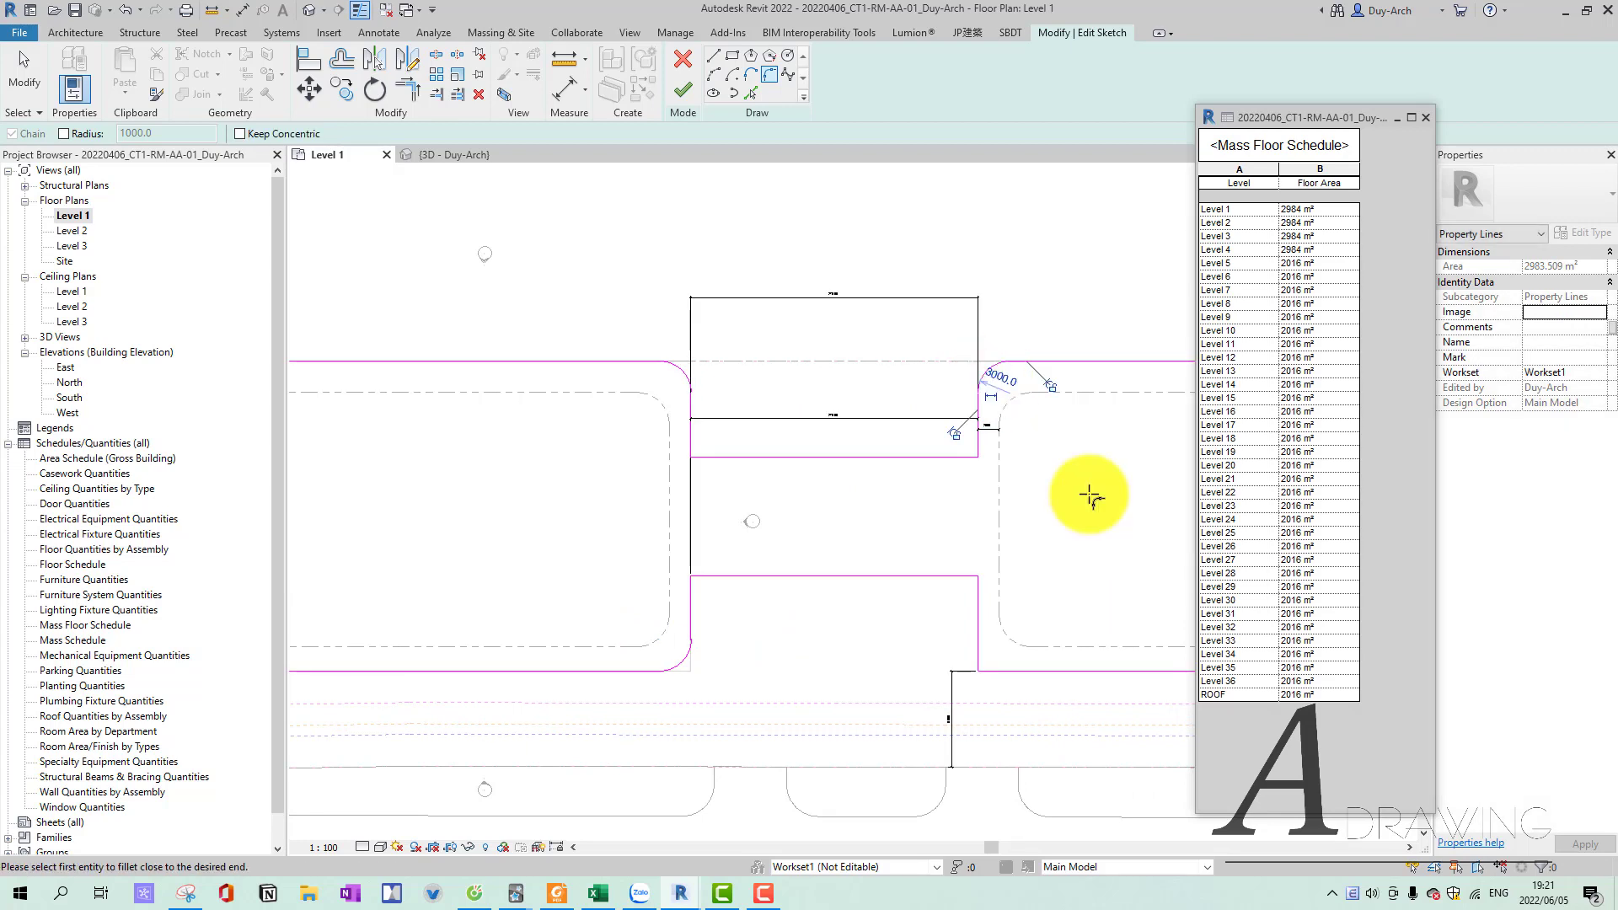
pyautogui.moveTo(959, 652); pyautogui.dragTo(885, 632, button='middle')
pyautogui.click(903, 634)
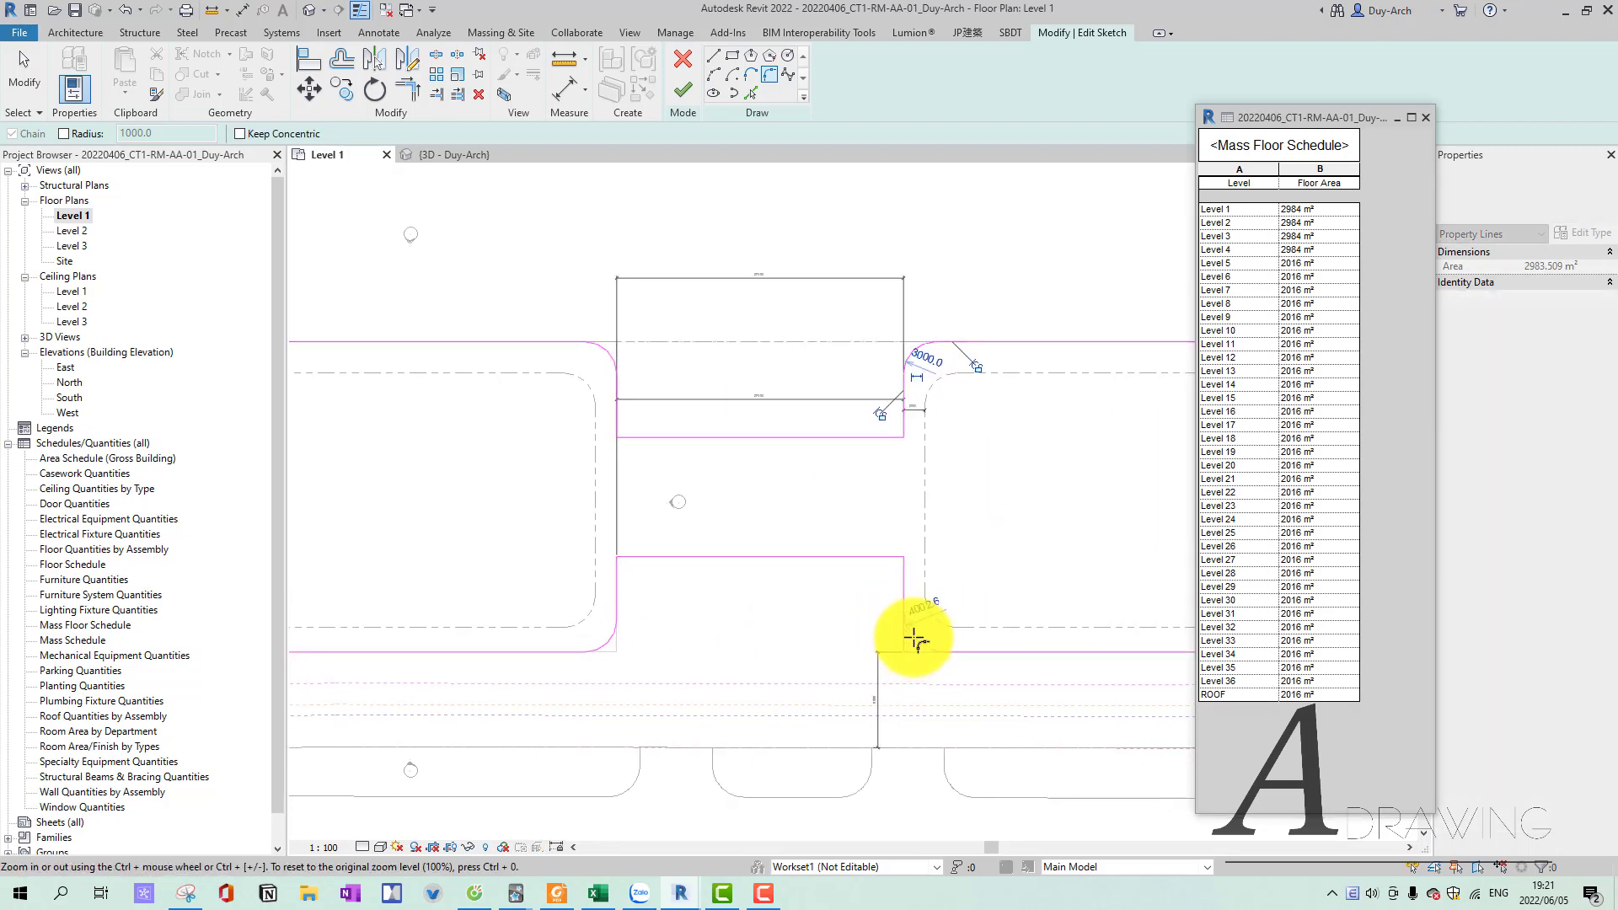
pyautogui.click(919, 642)
# Fillet the outer top-right and bottom-right corners of the property line.
pyautogui.moveTo(1162, 519); pyautogui.dragTo(950, 505, button='middle')
pyautogui.moveTo(1132, 342); pyautogui.dragTo(950, 390, button='middle')
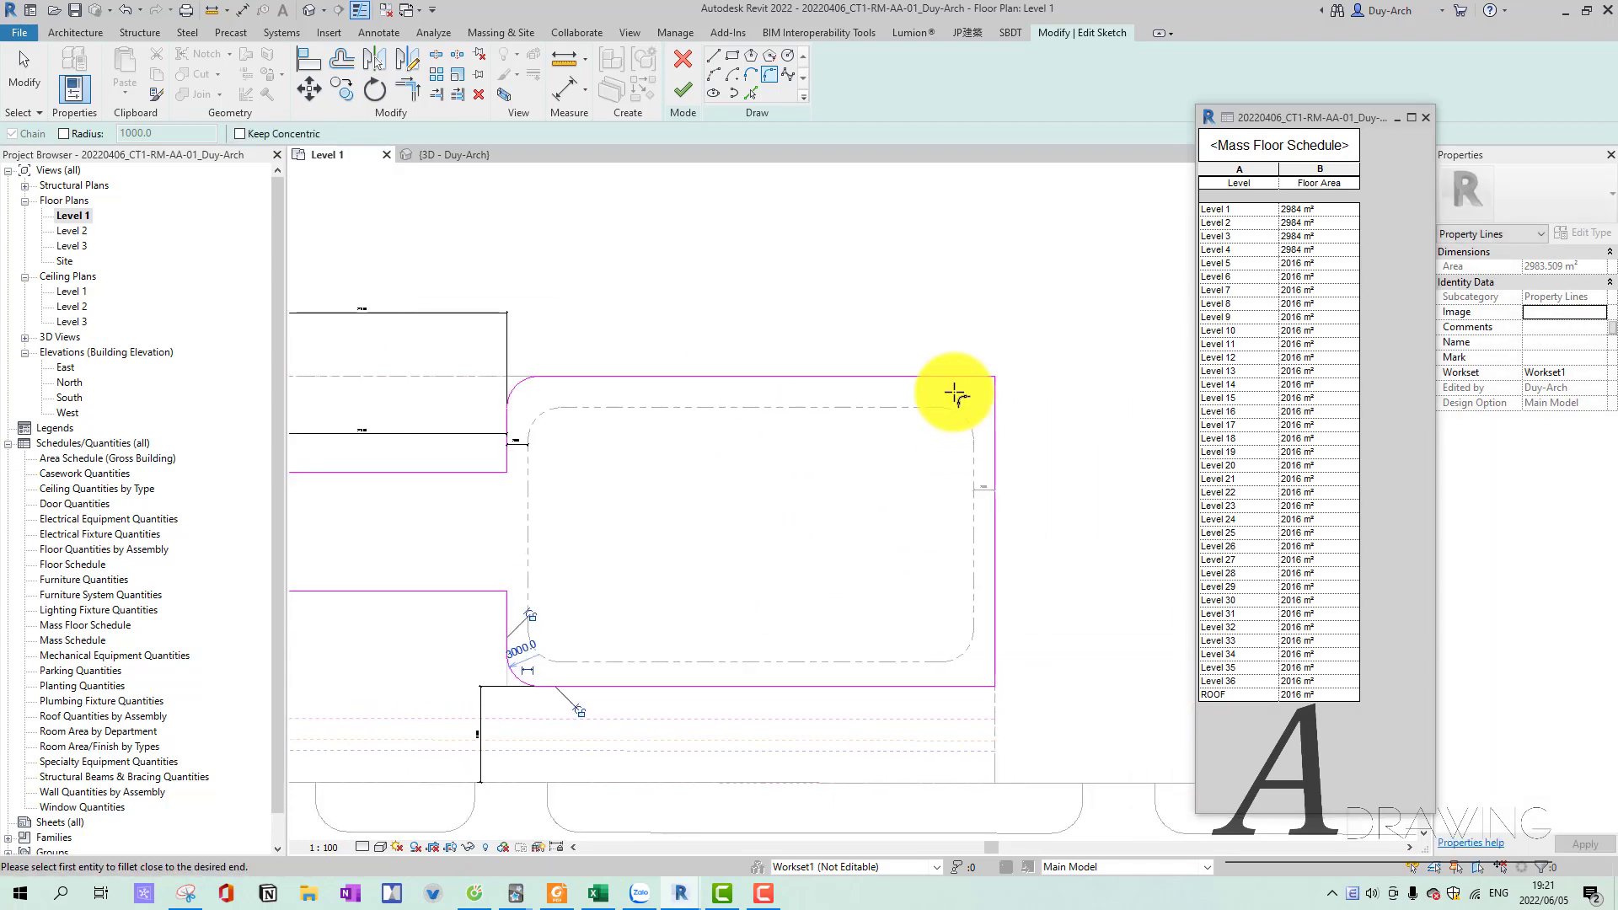
pyautogui.click(950, 379)
pyautogui.click(995, 390)
pyautogui.scroll(2, 991, 396)
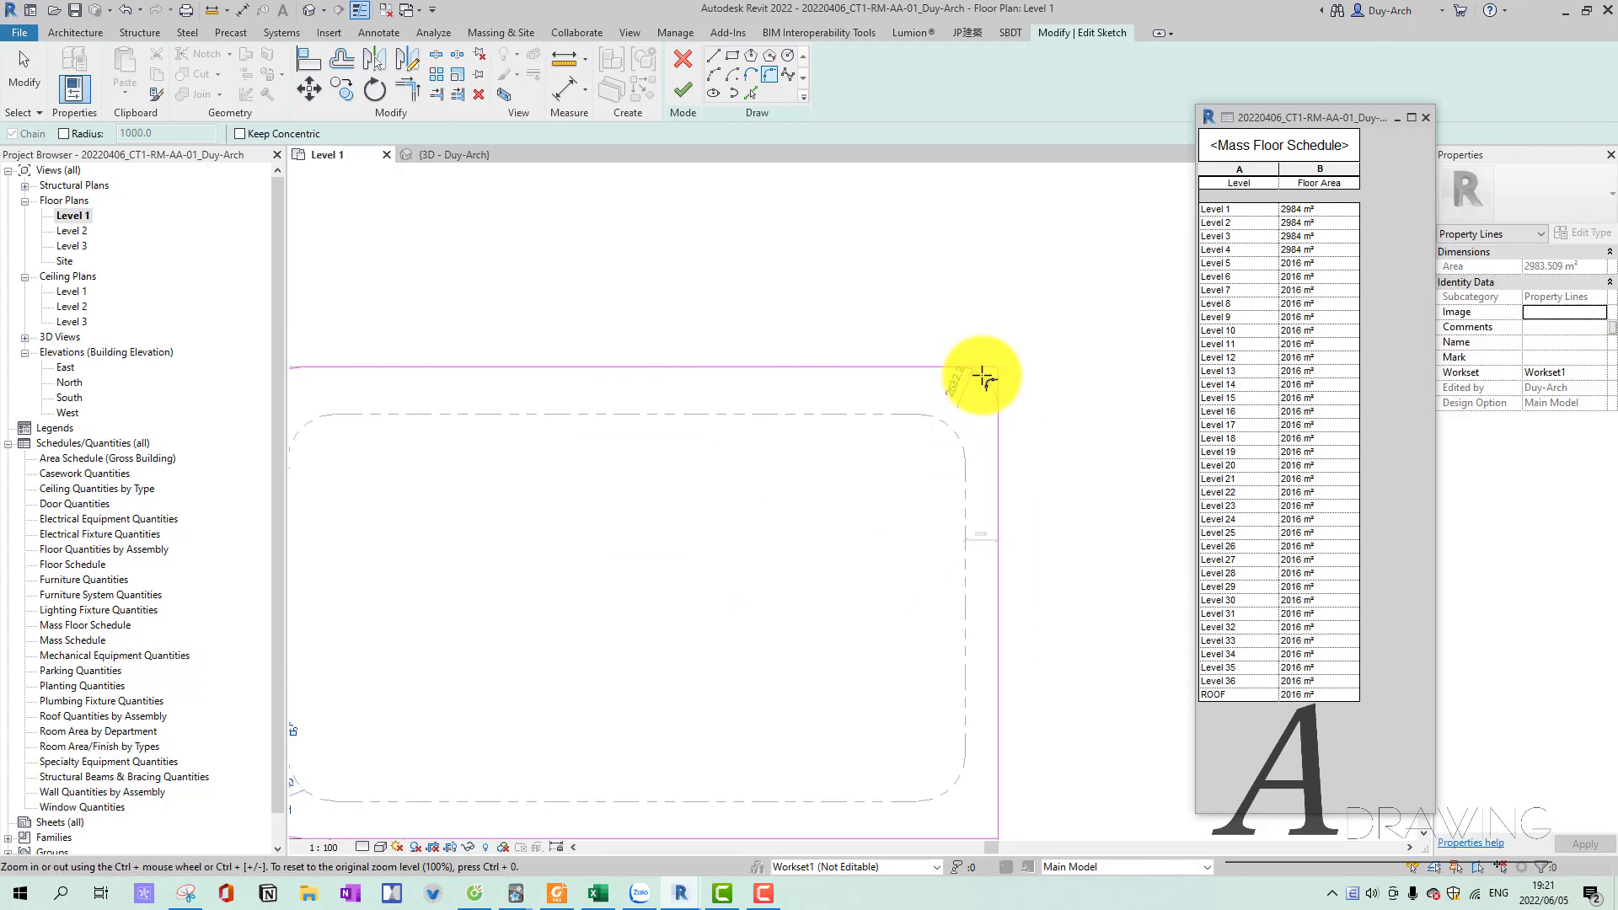
pyautogui.click(977, 376)
pyautogui.moveTo(975, 375); pyautogui.dragTo(902, 250, button='middle')
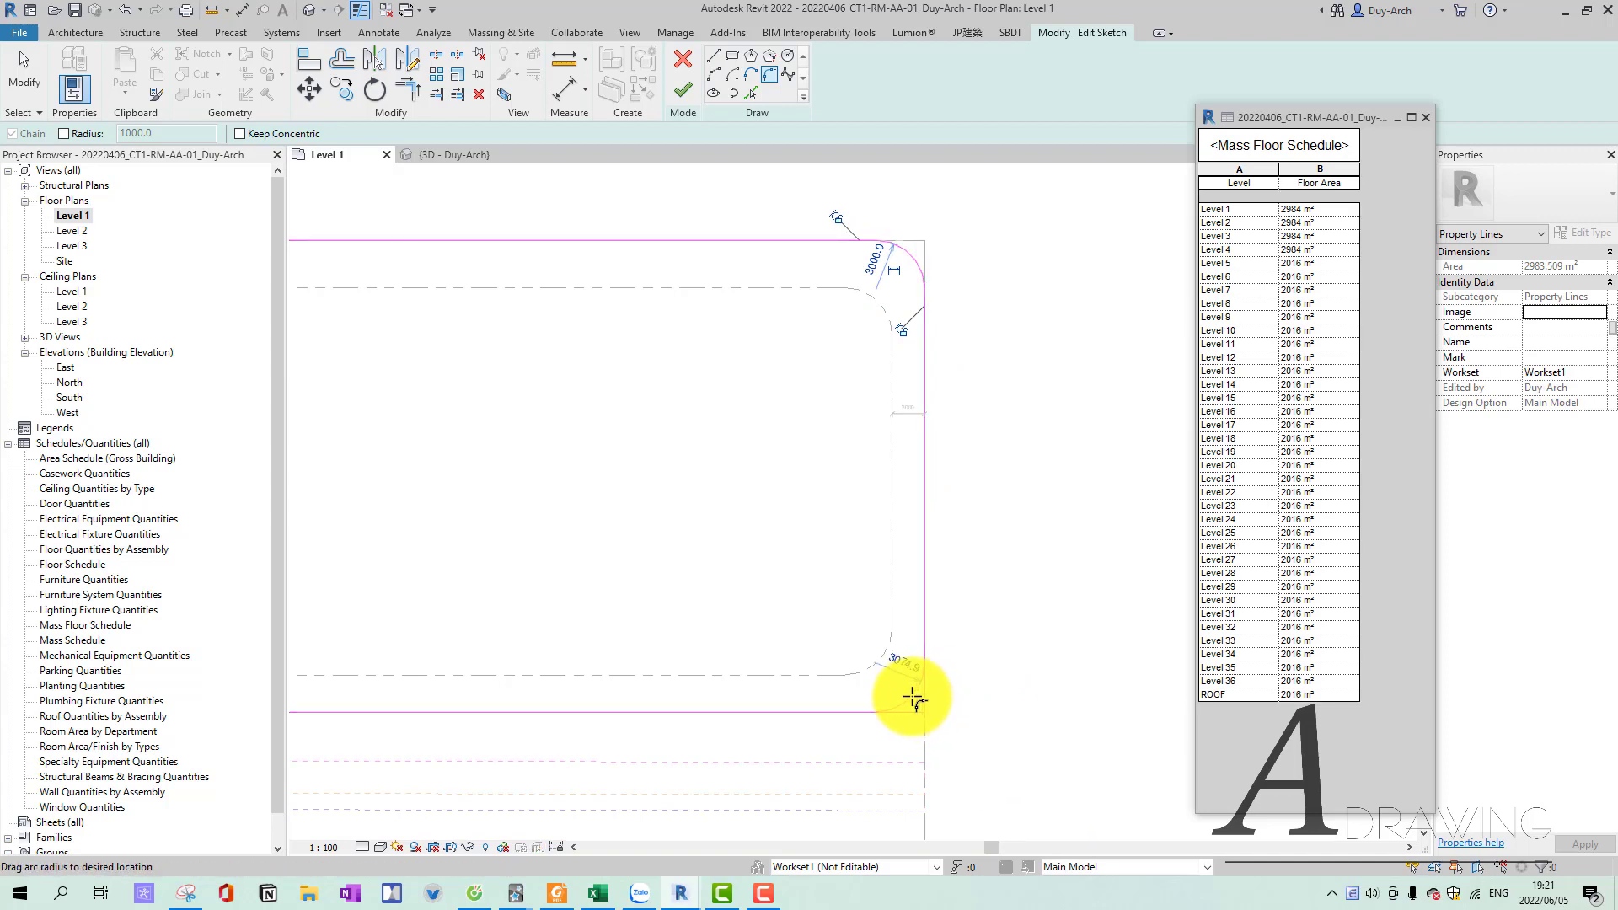
pyautogui.click(913, 699)
# Fillet the left corners of both connectors and the upper connector's right corner.
pyautogui.scroll(-3, 927, 641)
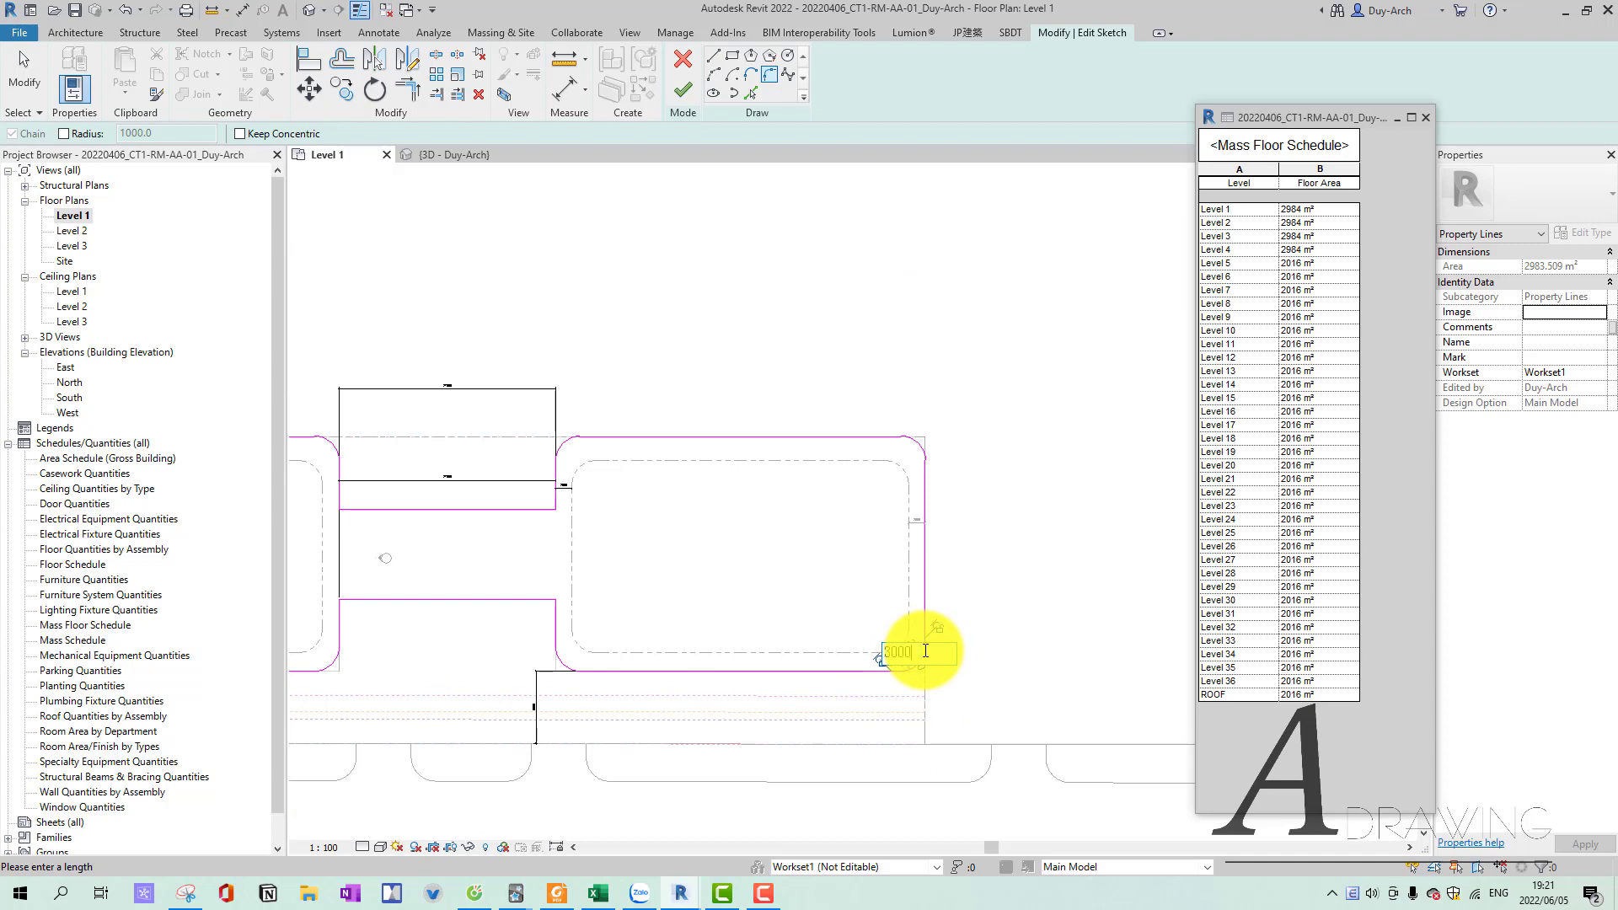
pyautogui.scroll(-3, 877, 603)
pyautogui.scroll(2, 801, 604)
pyautogui.scroll(2, 643, 578)
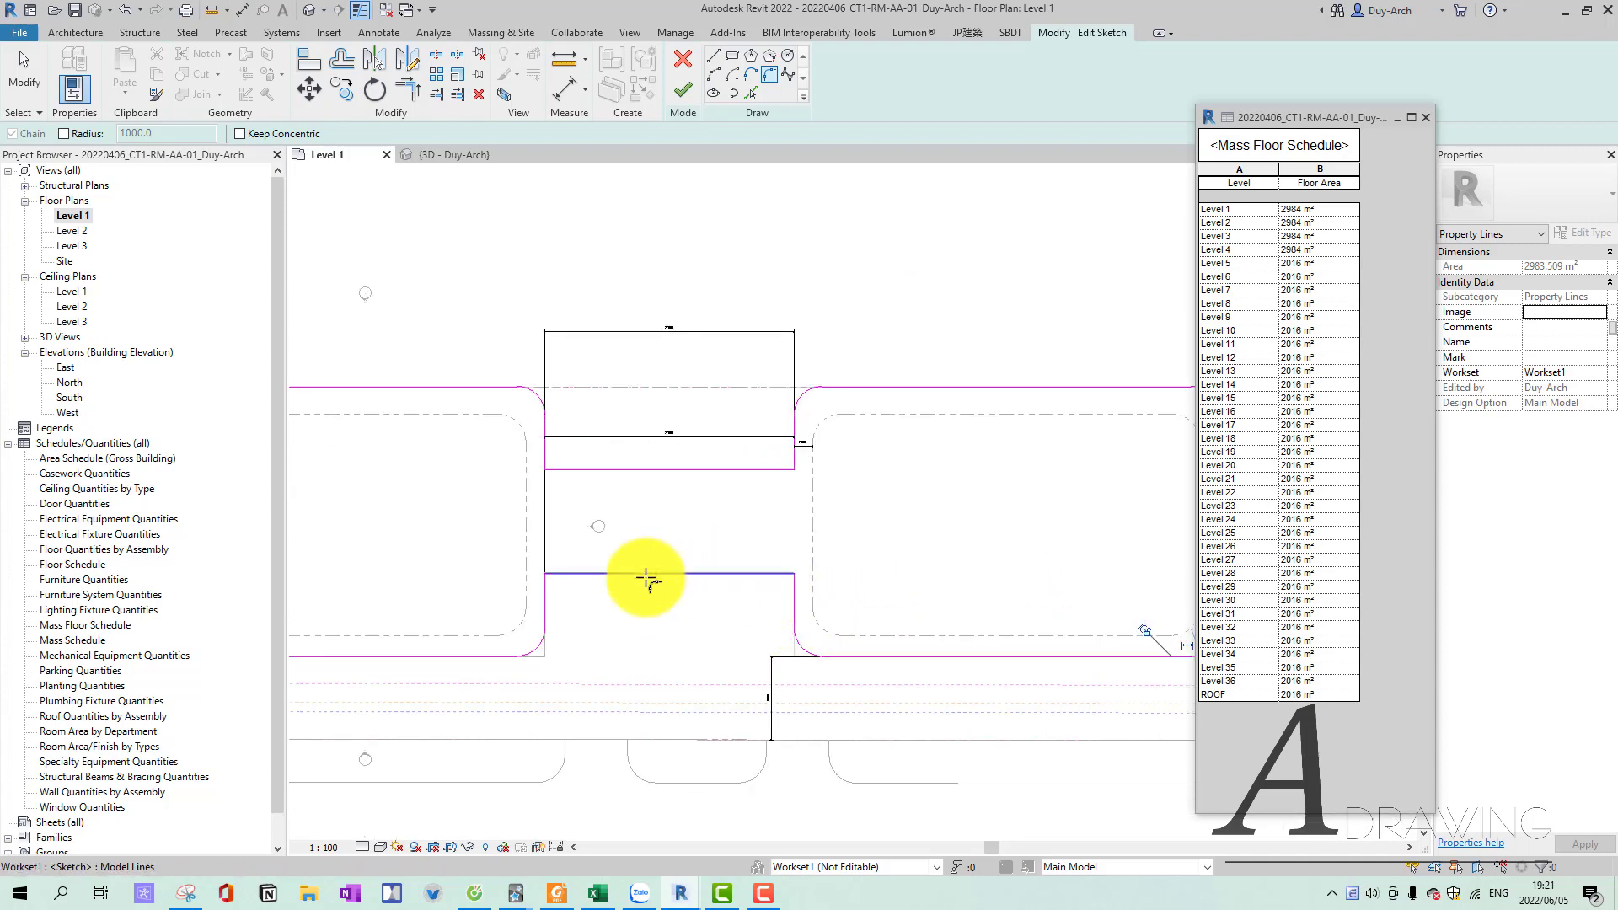
pyautogui.scroll(2, 652, 581)
pyautogui.click(643, 545)
pyautogui.click(633, 559)
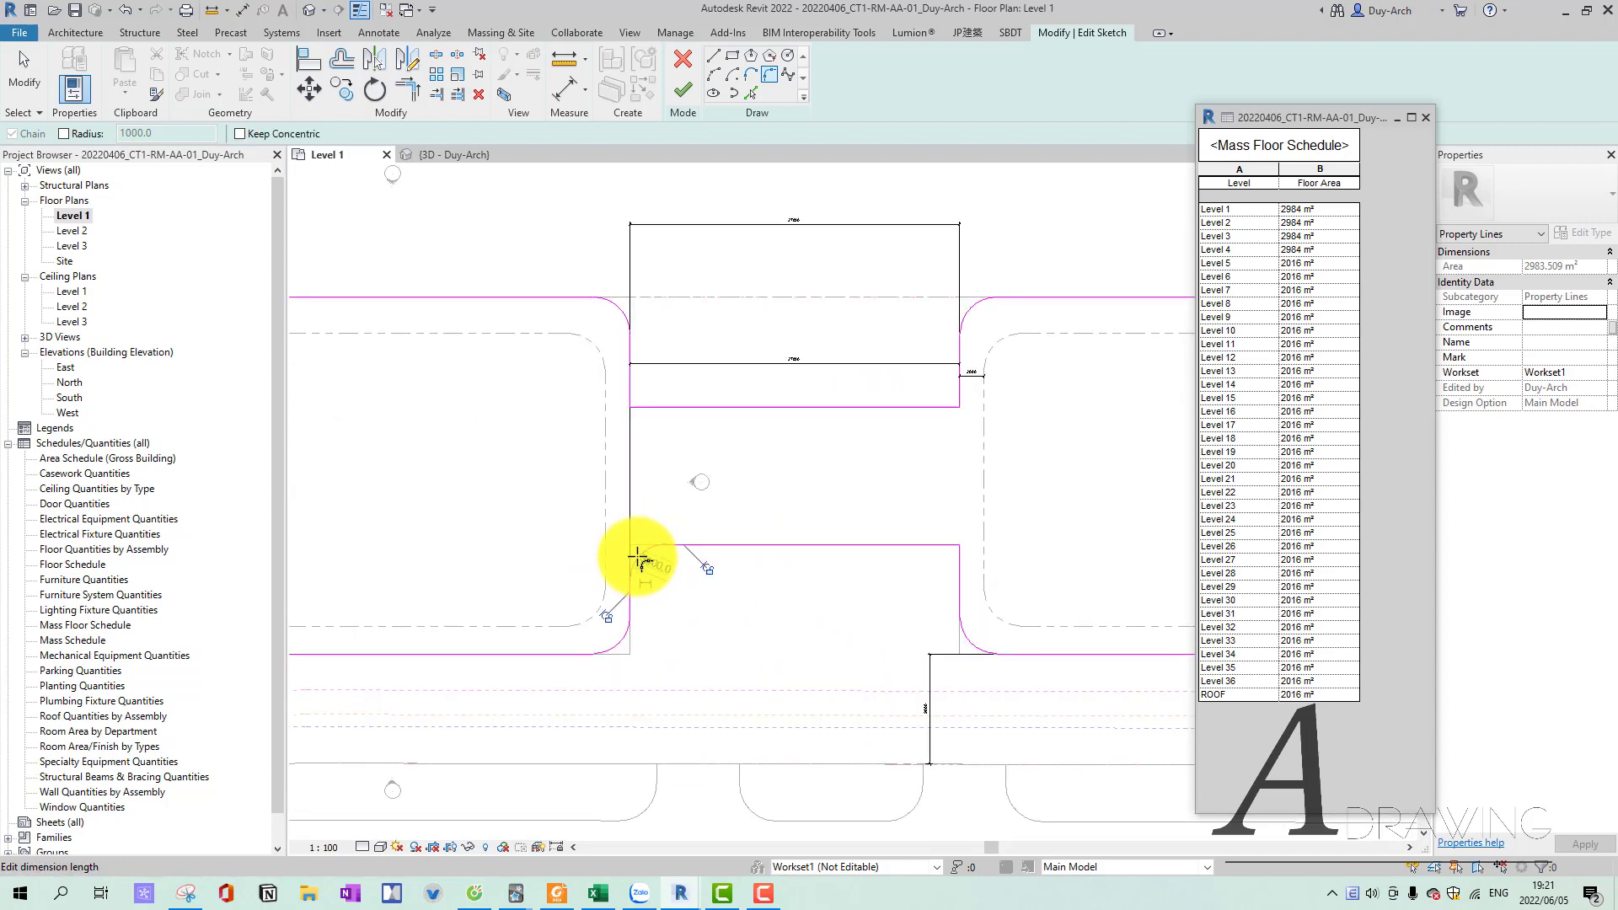
pyautogui.click(623, 382)
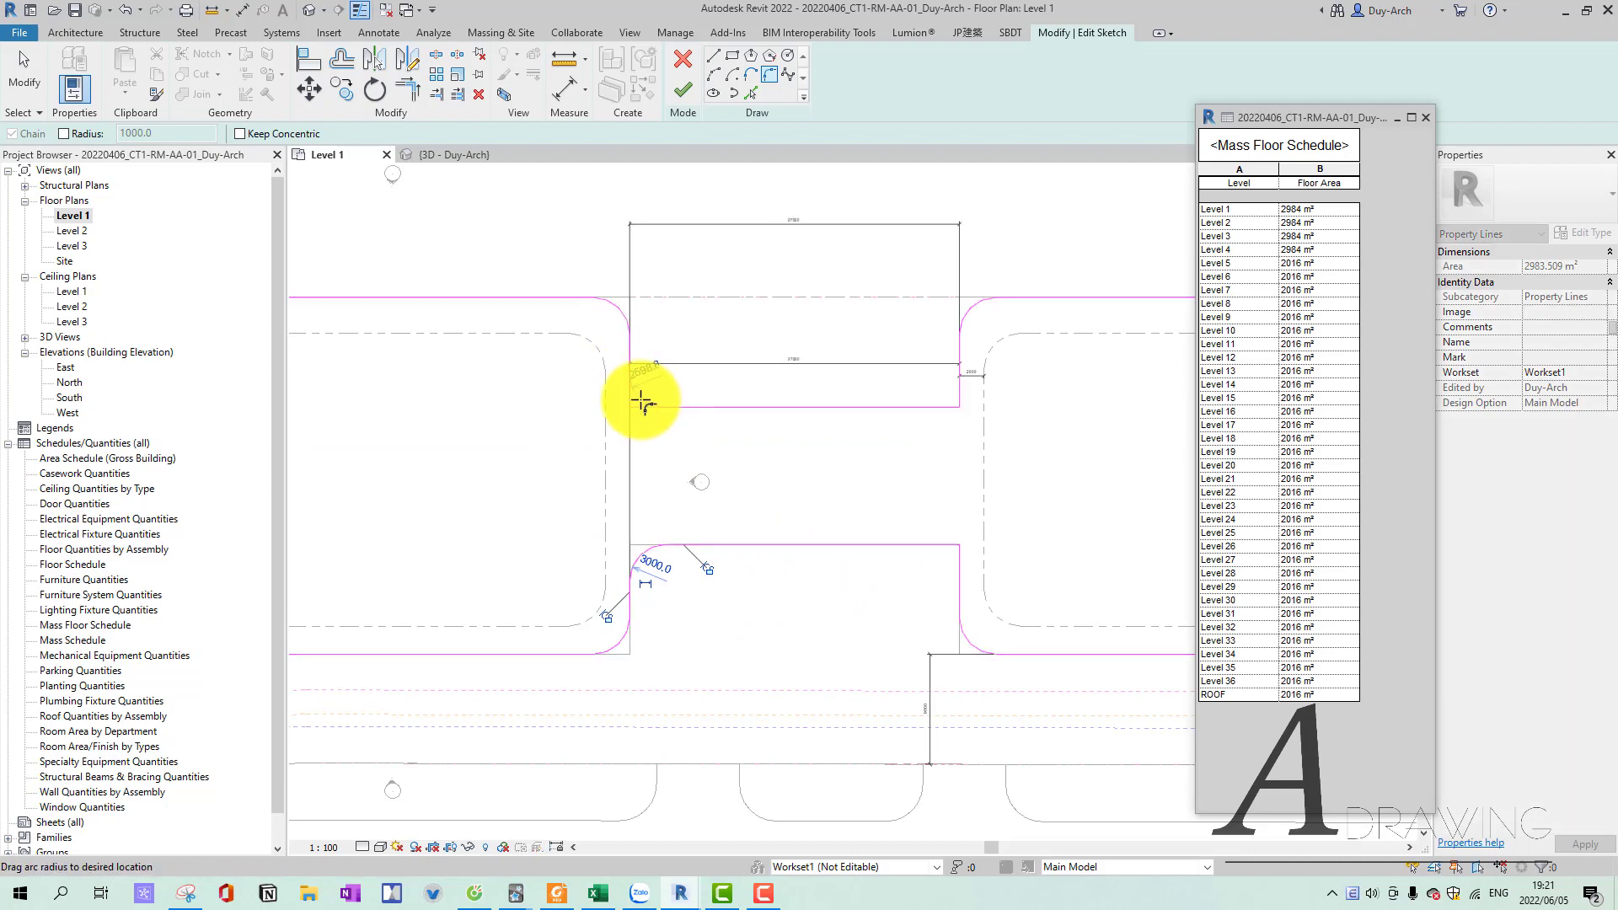
pyautogui.click(643, 401)
pyautogui.click(947, 407)
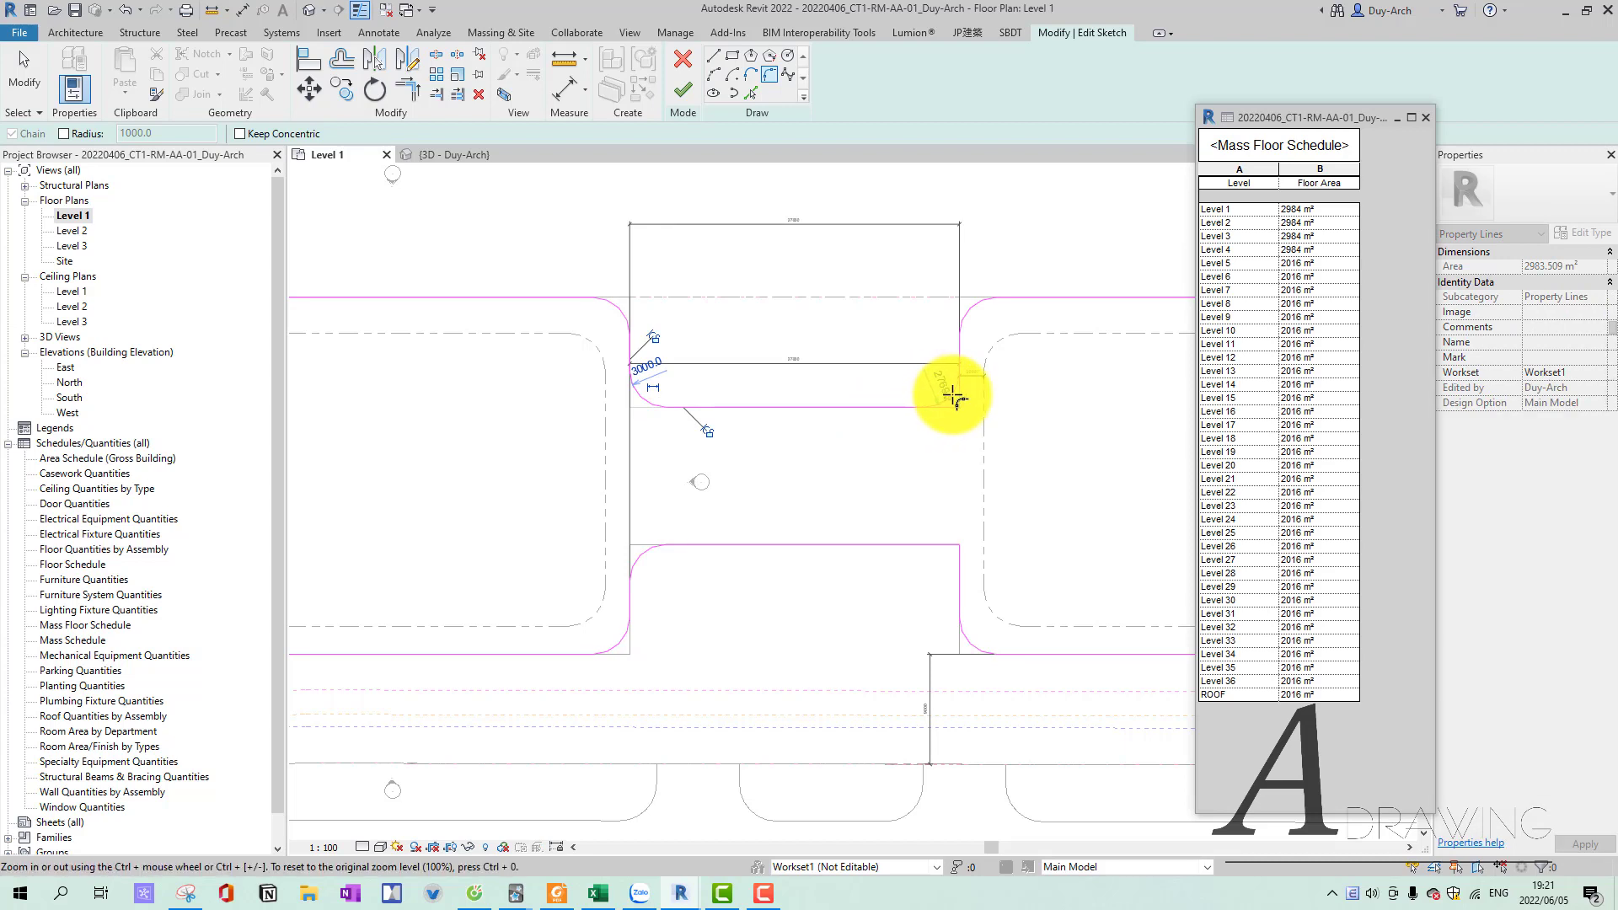
pyautogui.click(953, 397)
# Fillet the lower connector's right corner at radius 3000 and finish the sketch.
pyautogui.scroll(2, 877, 516)
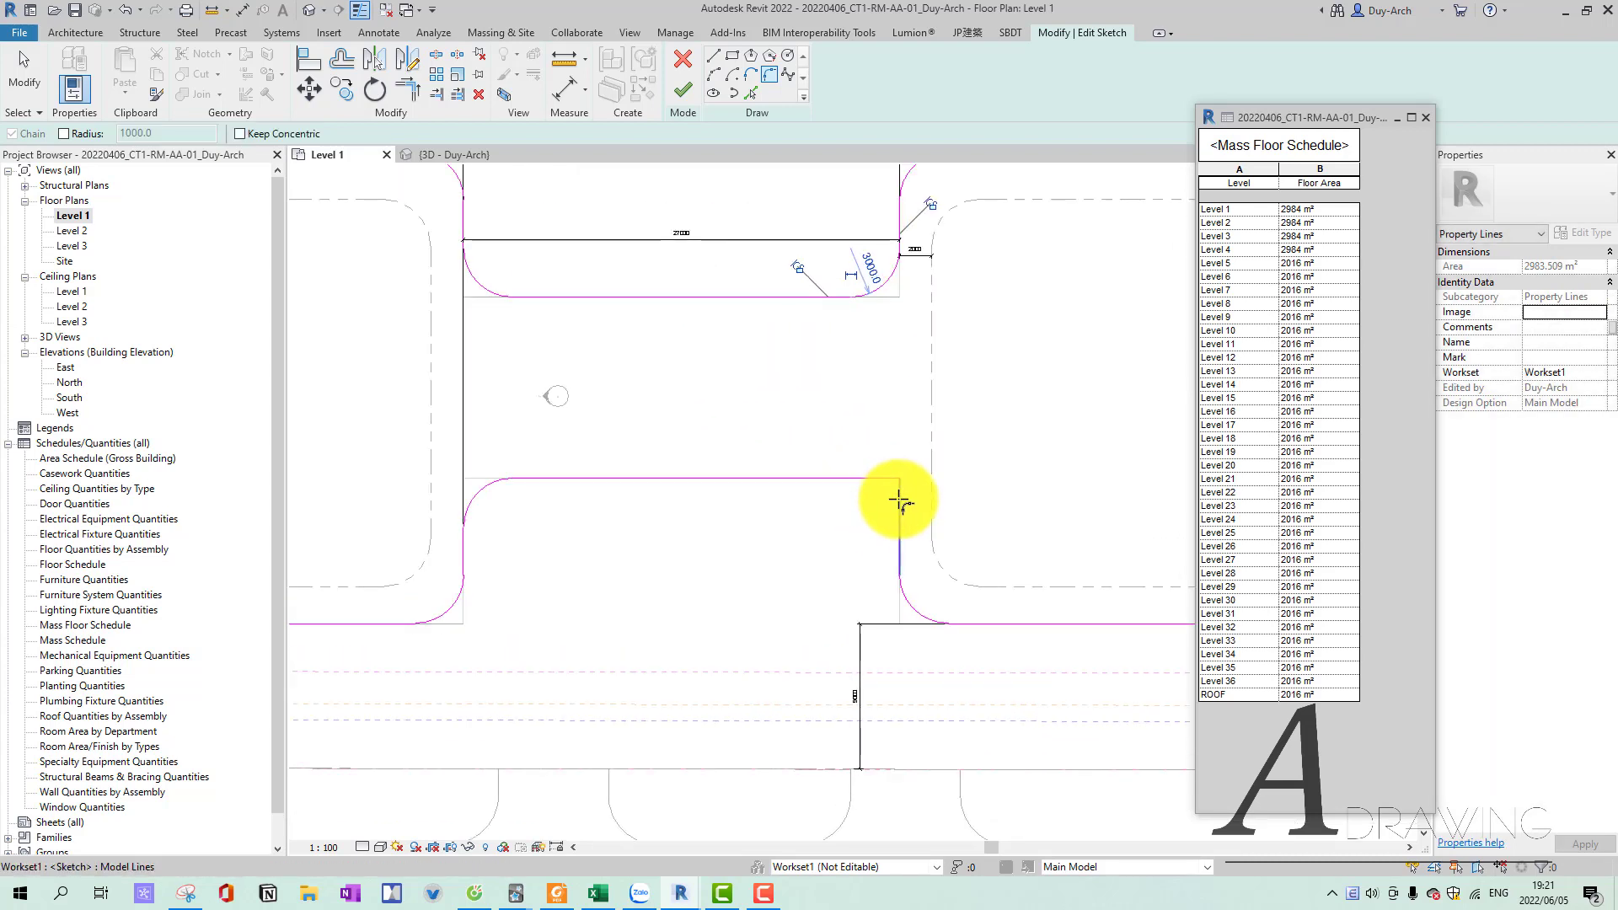
pyautogui.click(900, 502)
pyautogui.click(856, 508)
pyautogui.scroll(-2, 853, 504)
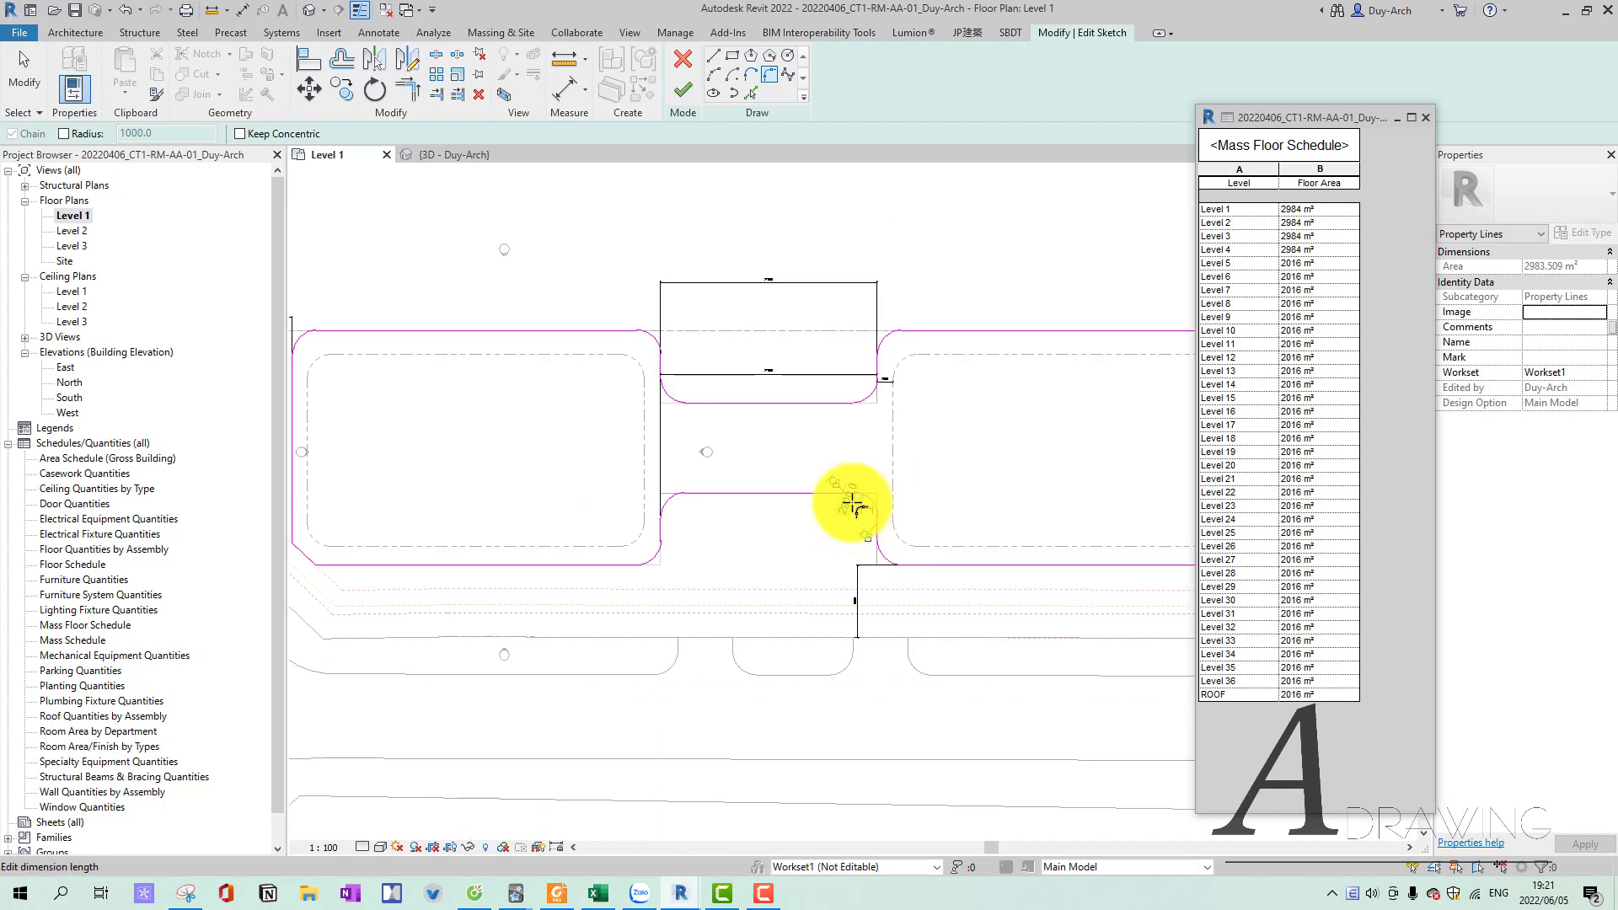
pyautogui.press('Return')
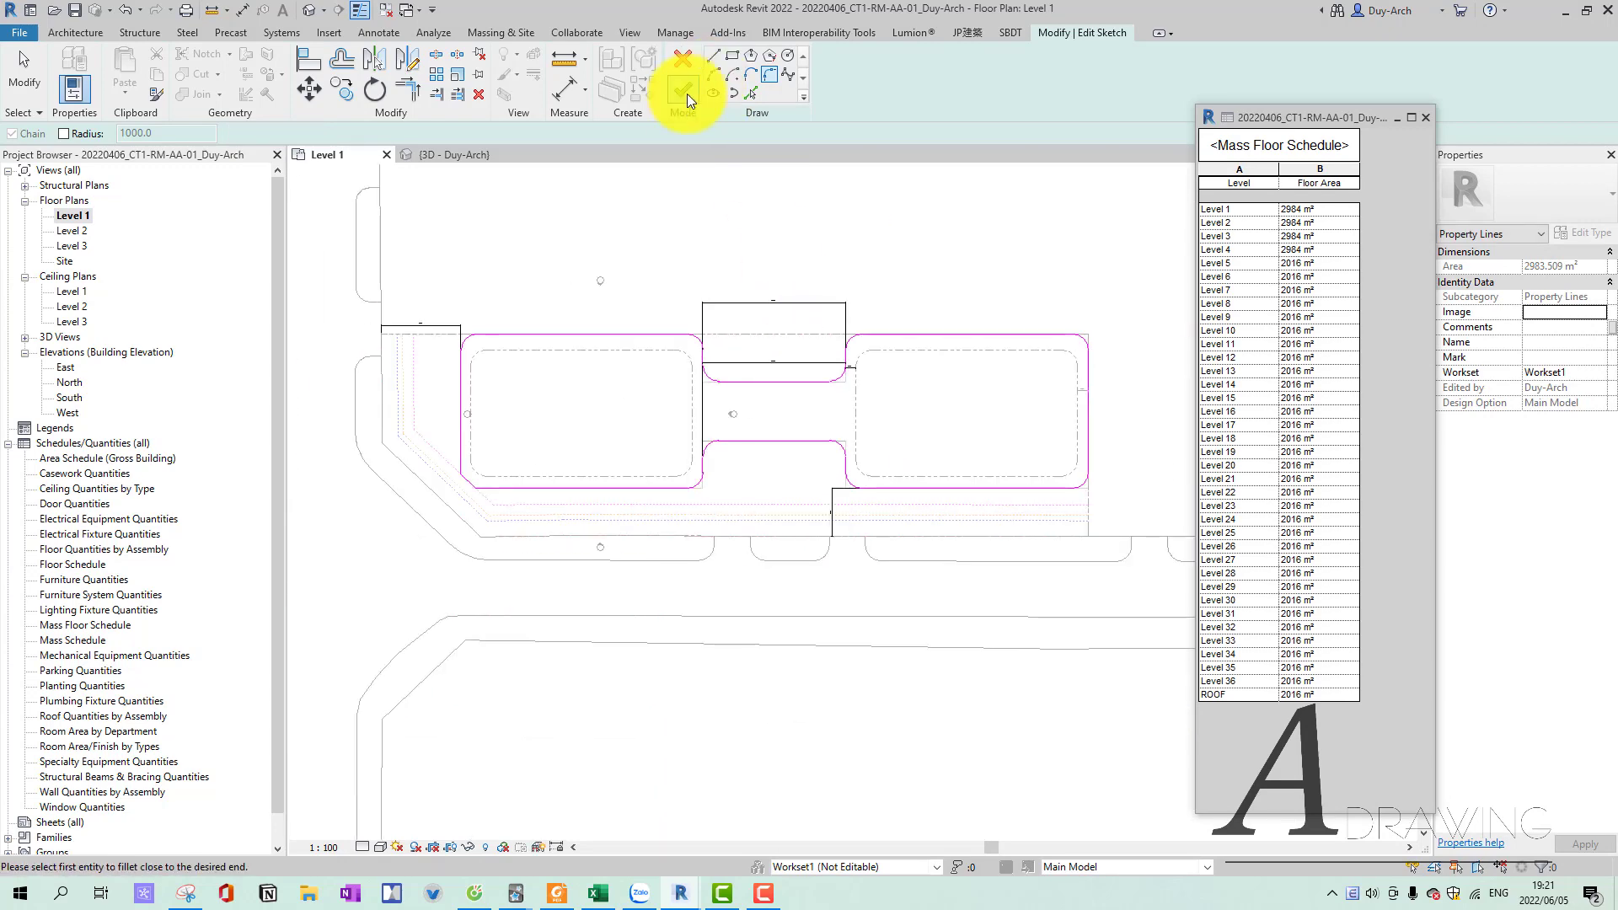
pyautogui.click(686, 88)
# Select the right rounded property-line boundary, then clear the selection.
pyautogui.click(723, 360)
pyautogui.moveTo(743, 434); pyautogui.dragTo(758, 463, button='middle')
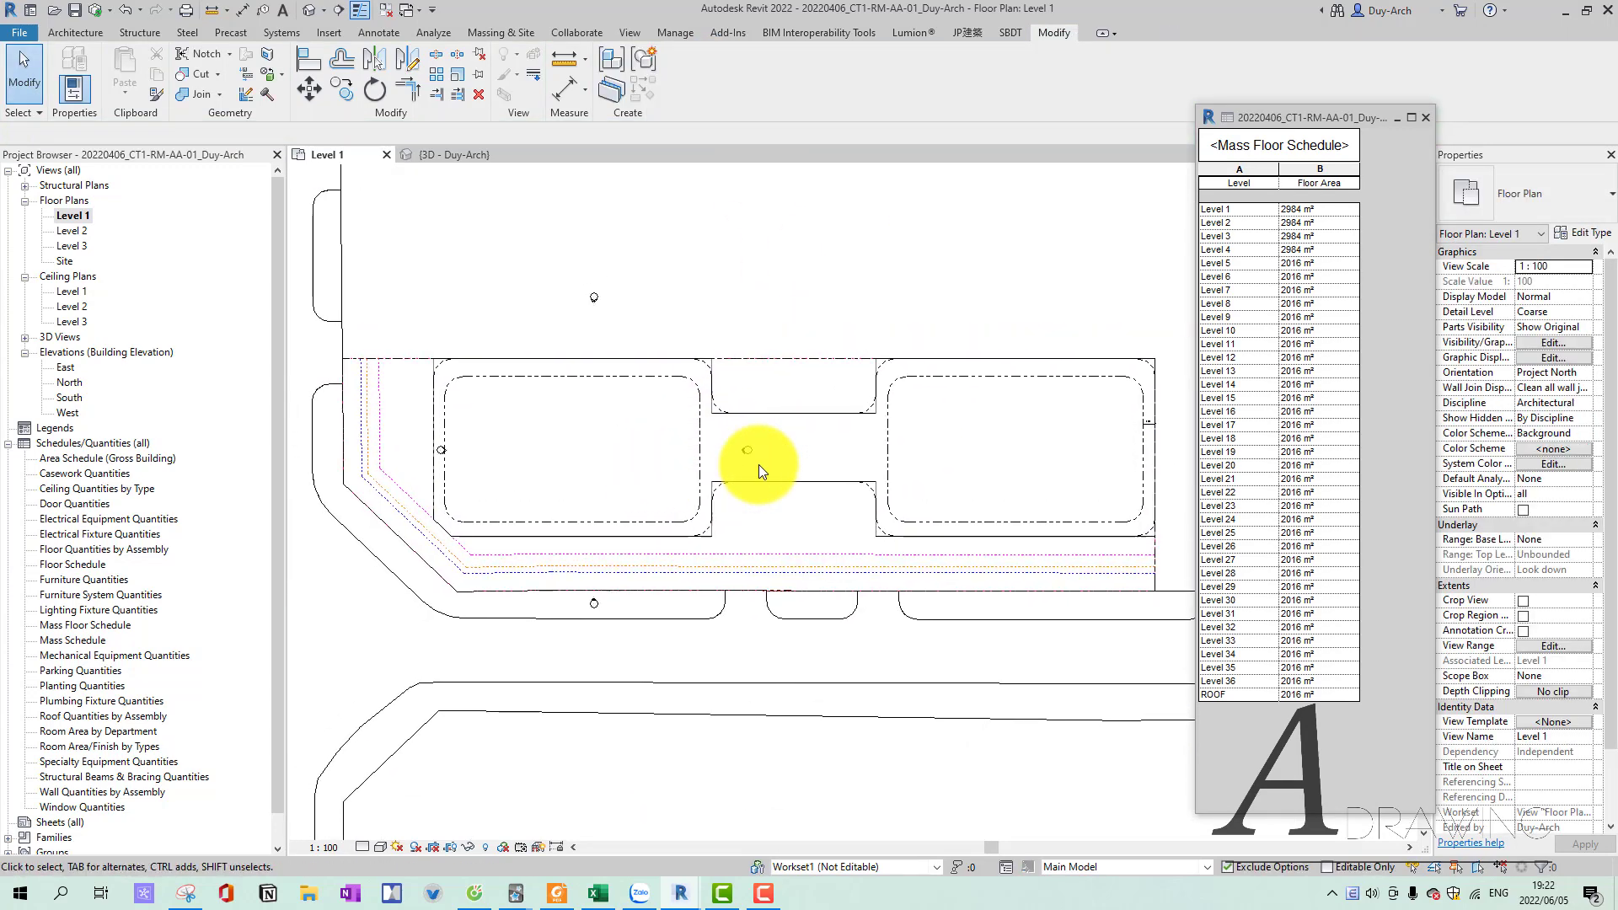
pyautogui.click(893, 438)
pyautogui.moveTo(805, 398); pyautogui.dragTo(761, 416, button='middle')
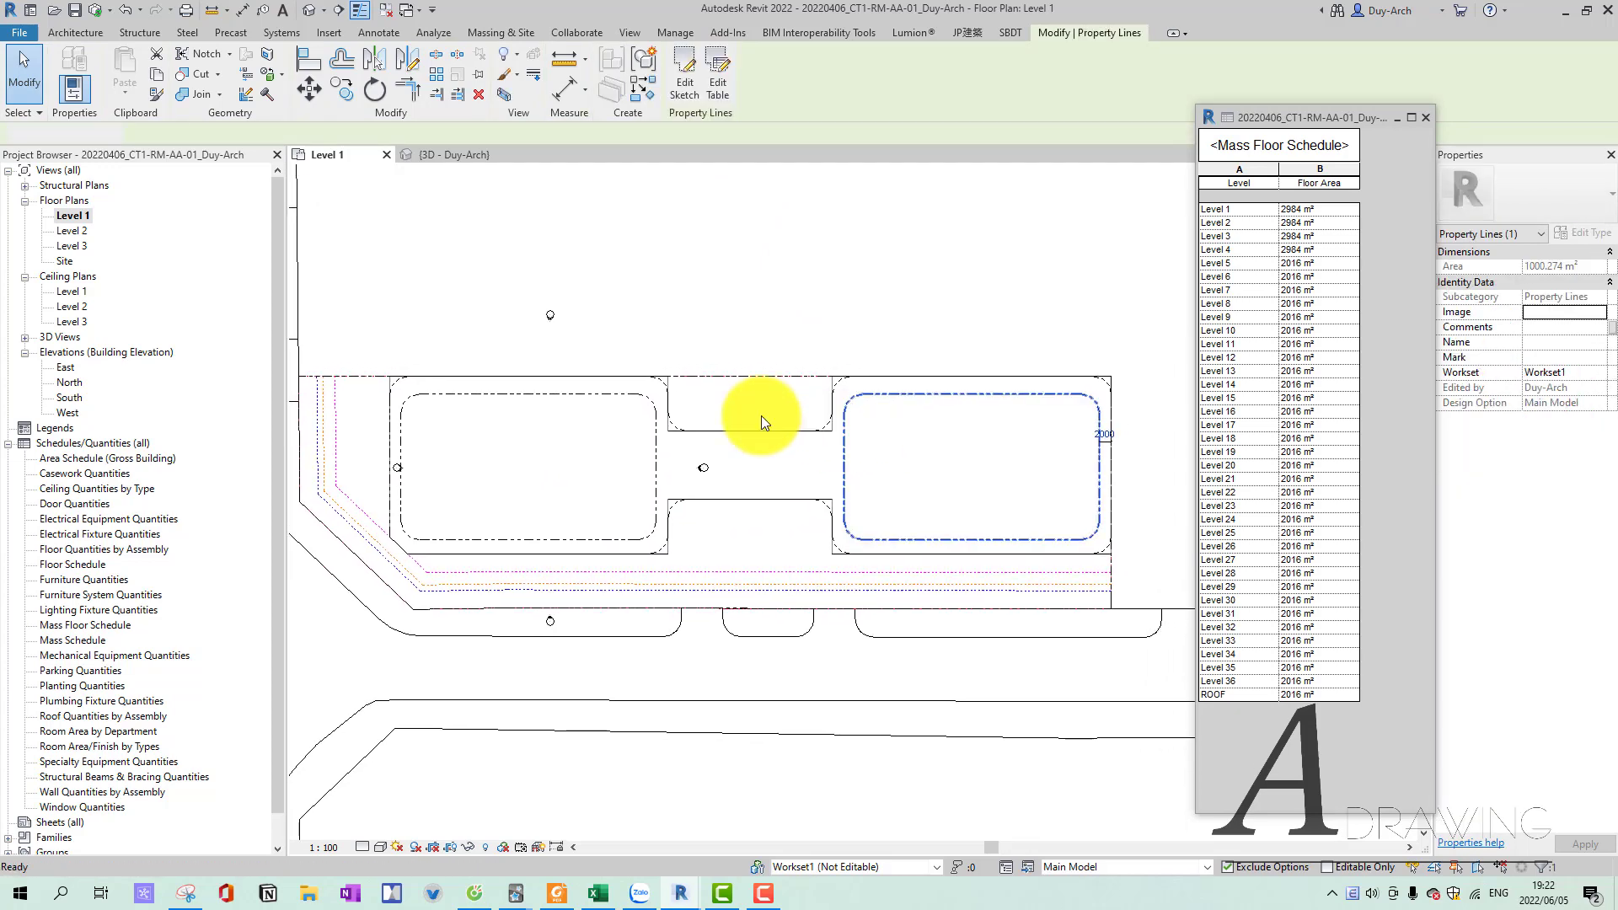
pyautogui.press('Escape')
pyautogui.moveTo(489, 312); pyautogui.dragTo(503, 315, button='middle')
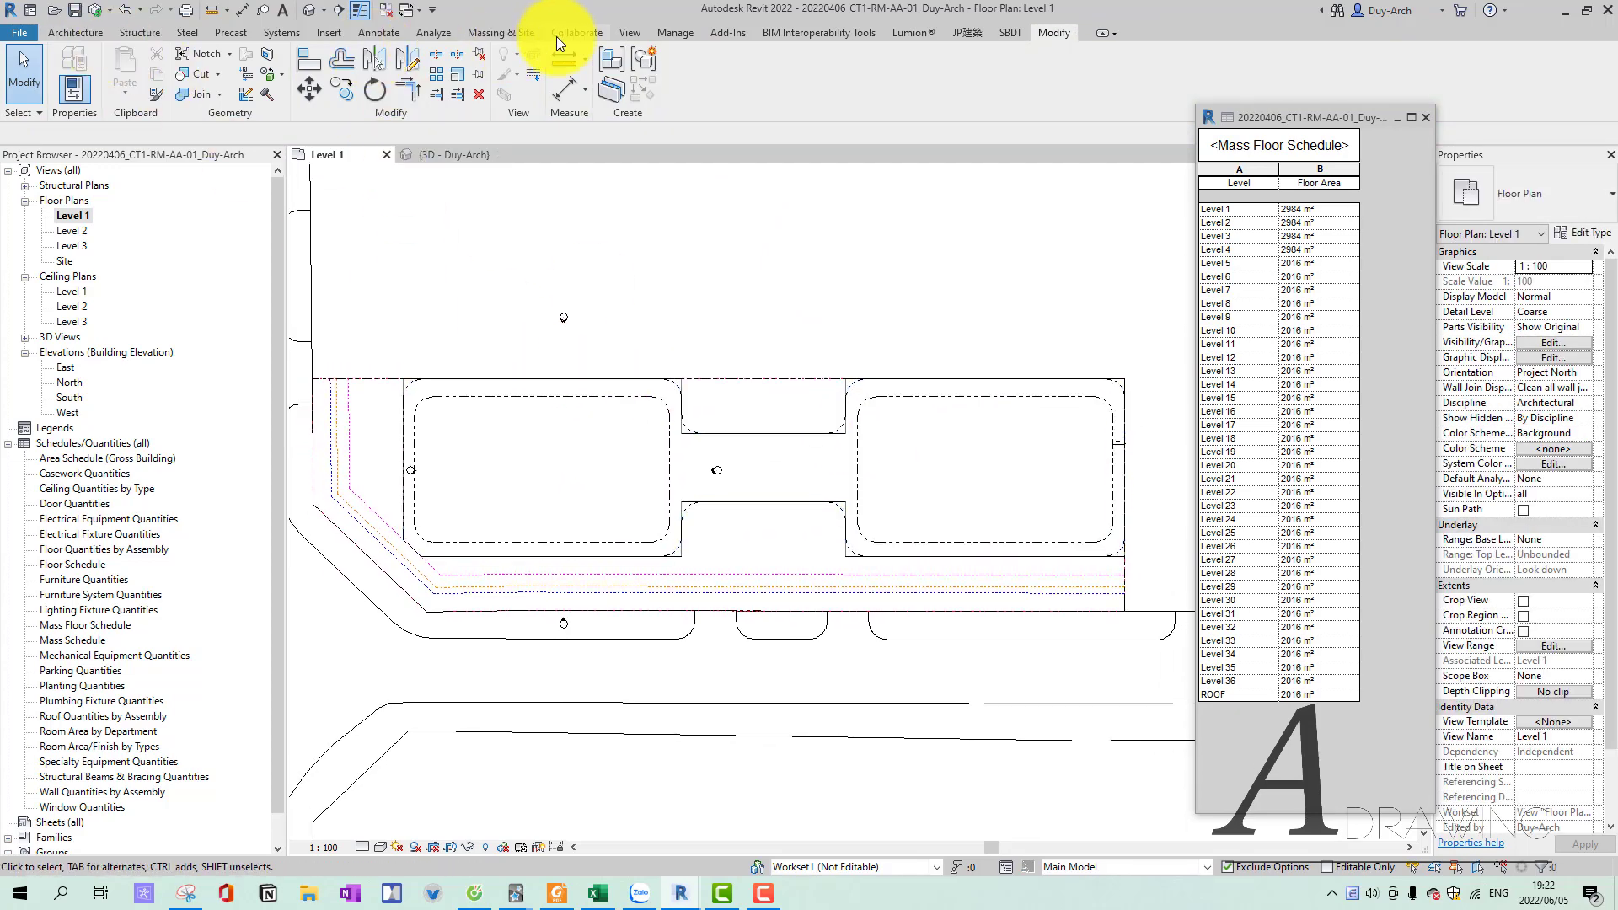
# Start a new in-place mass and pick the property-line edge as its outline.
pyautogui.click(501, 33)
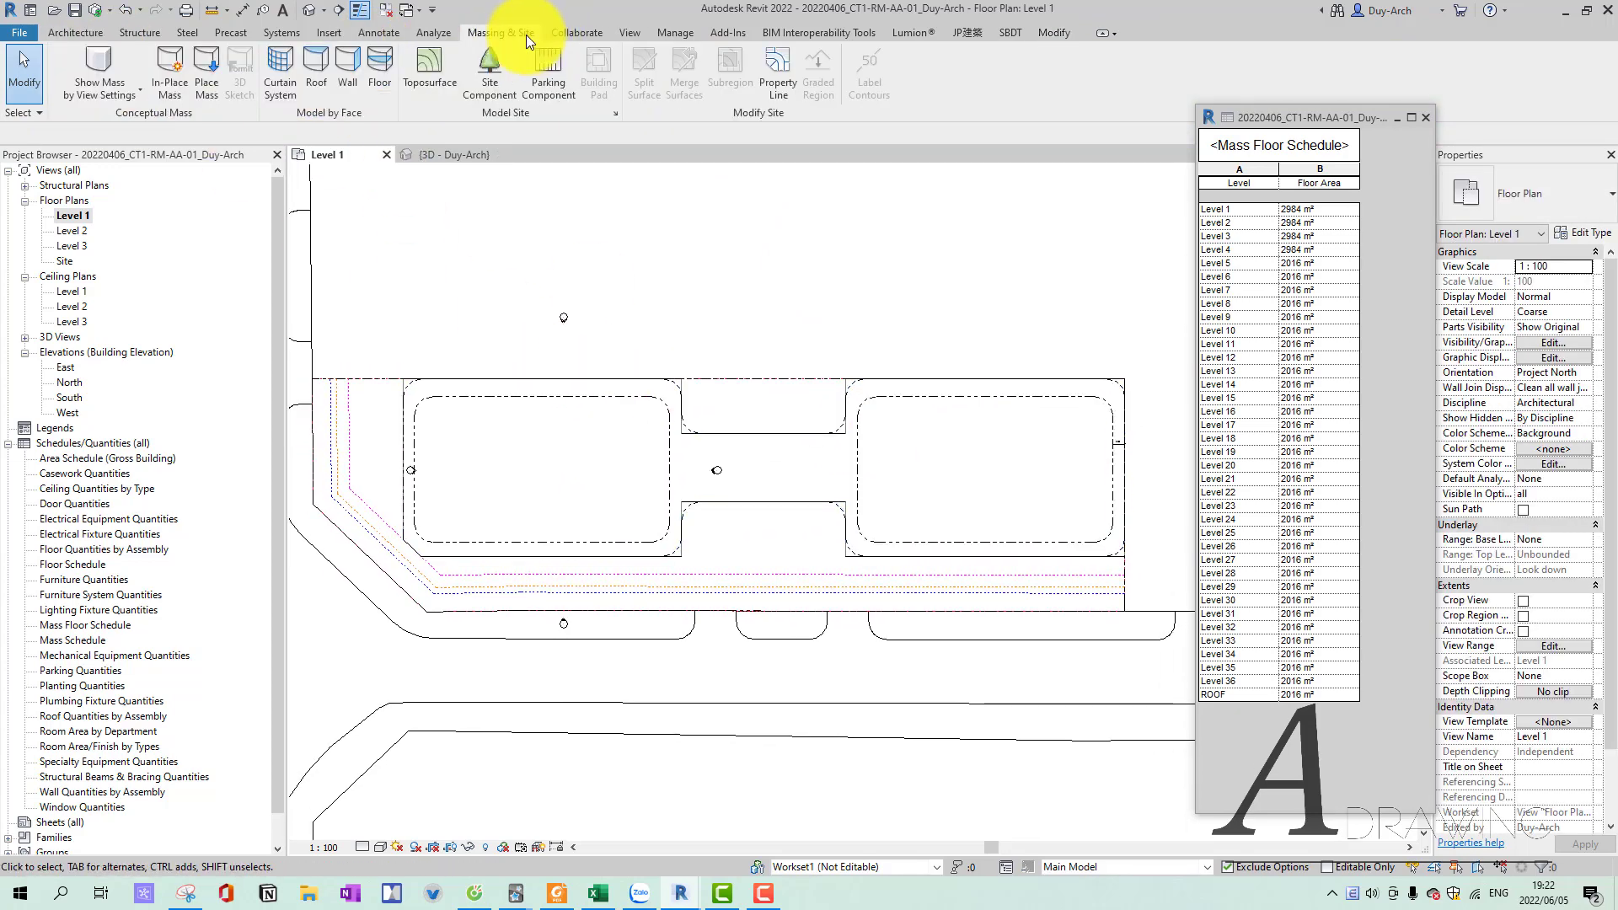
pyautogui.click(193, 88)
pyautogui.click(922, 524)
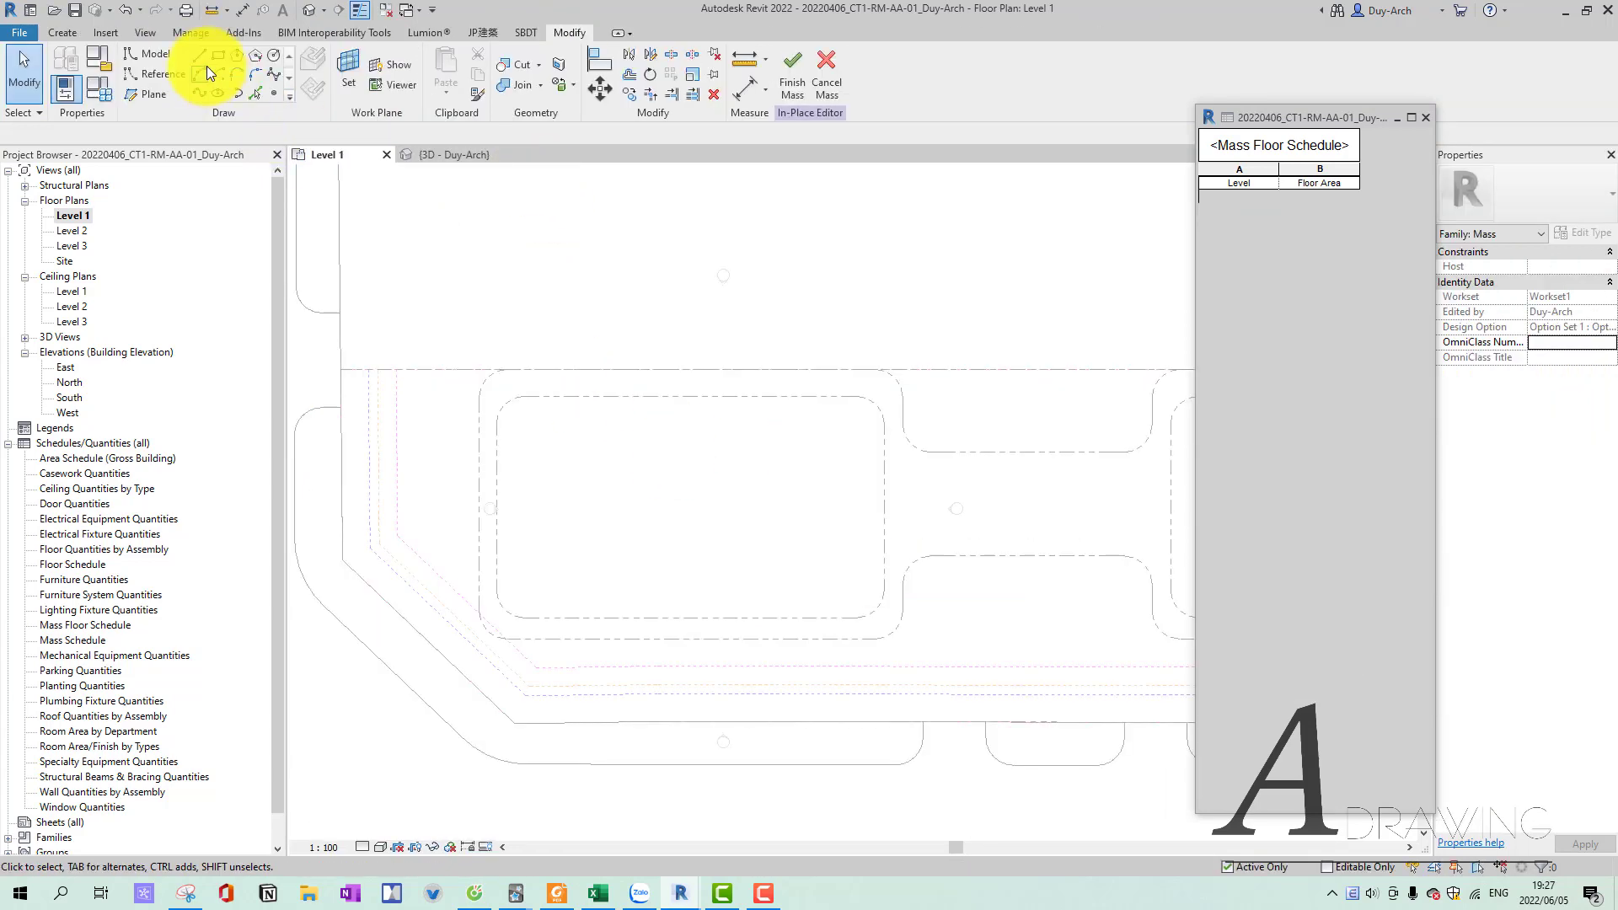
pyautogui.moveTo(506, 437); pyautogui.dragTo(504, 416, button='middle')
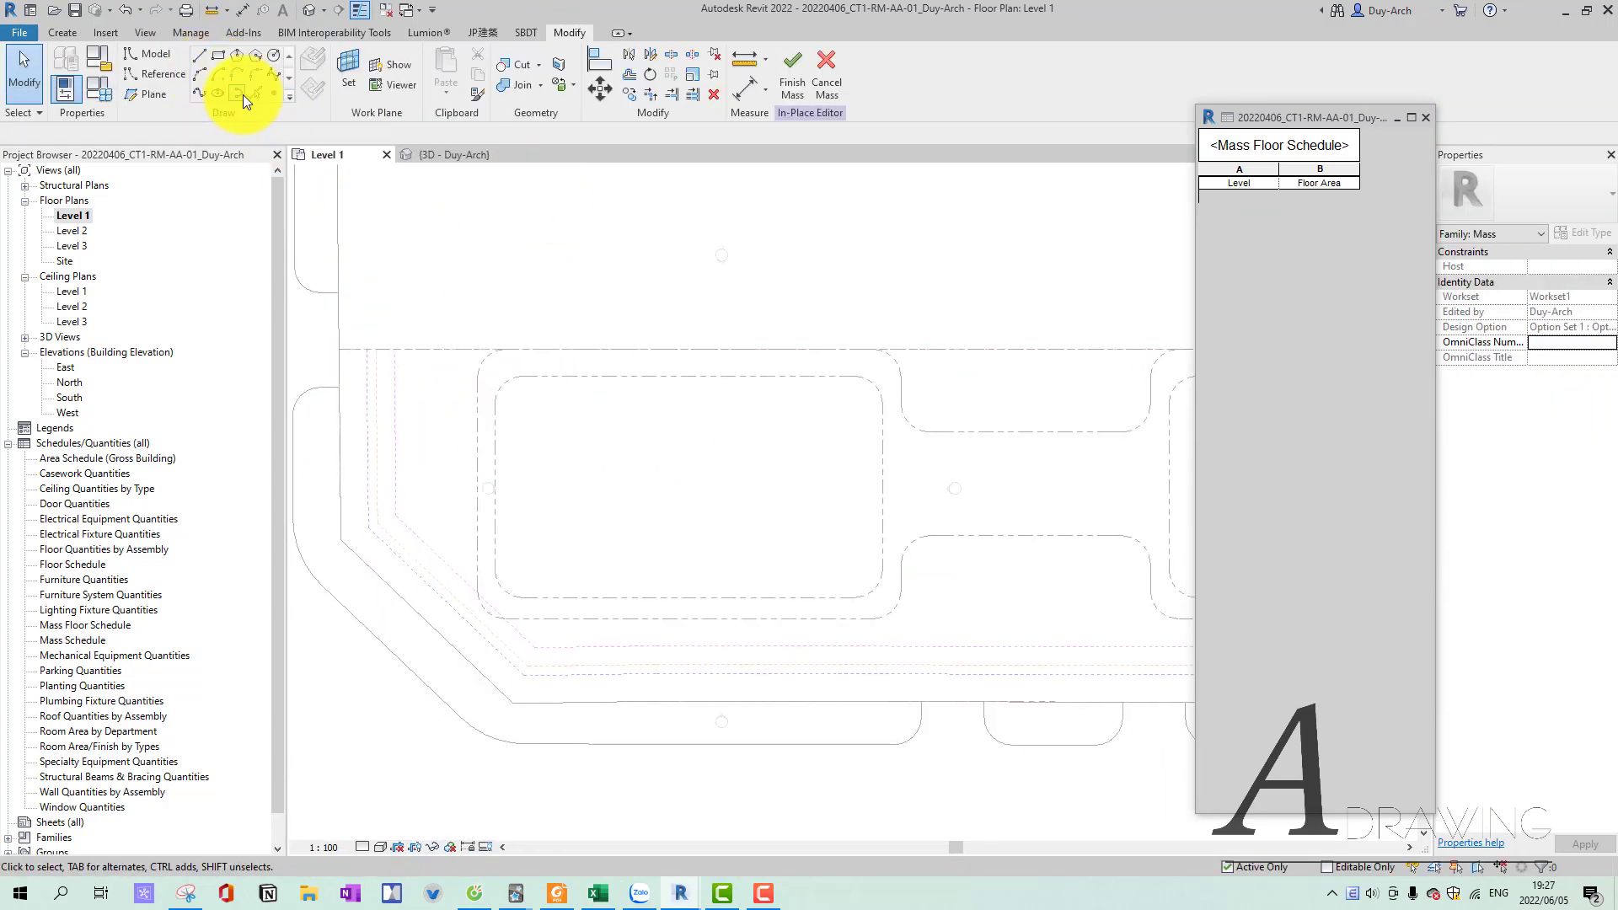
pyautogui.click(255, 92)
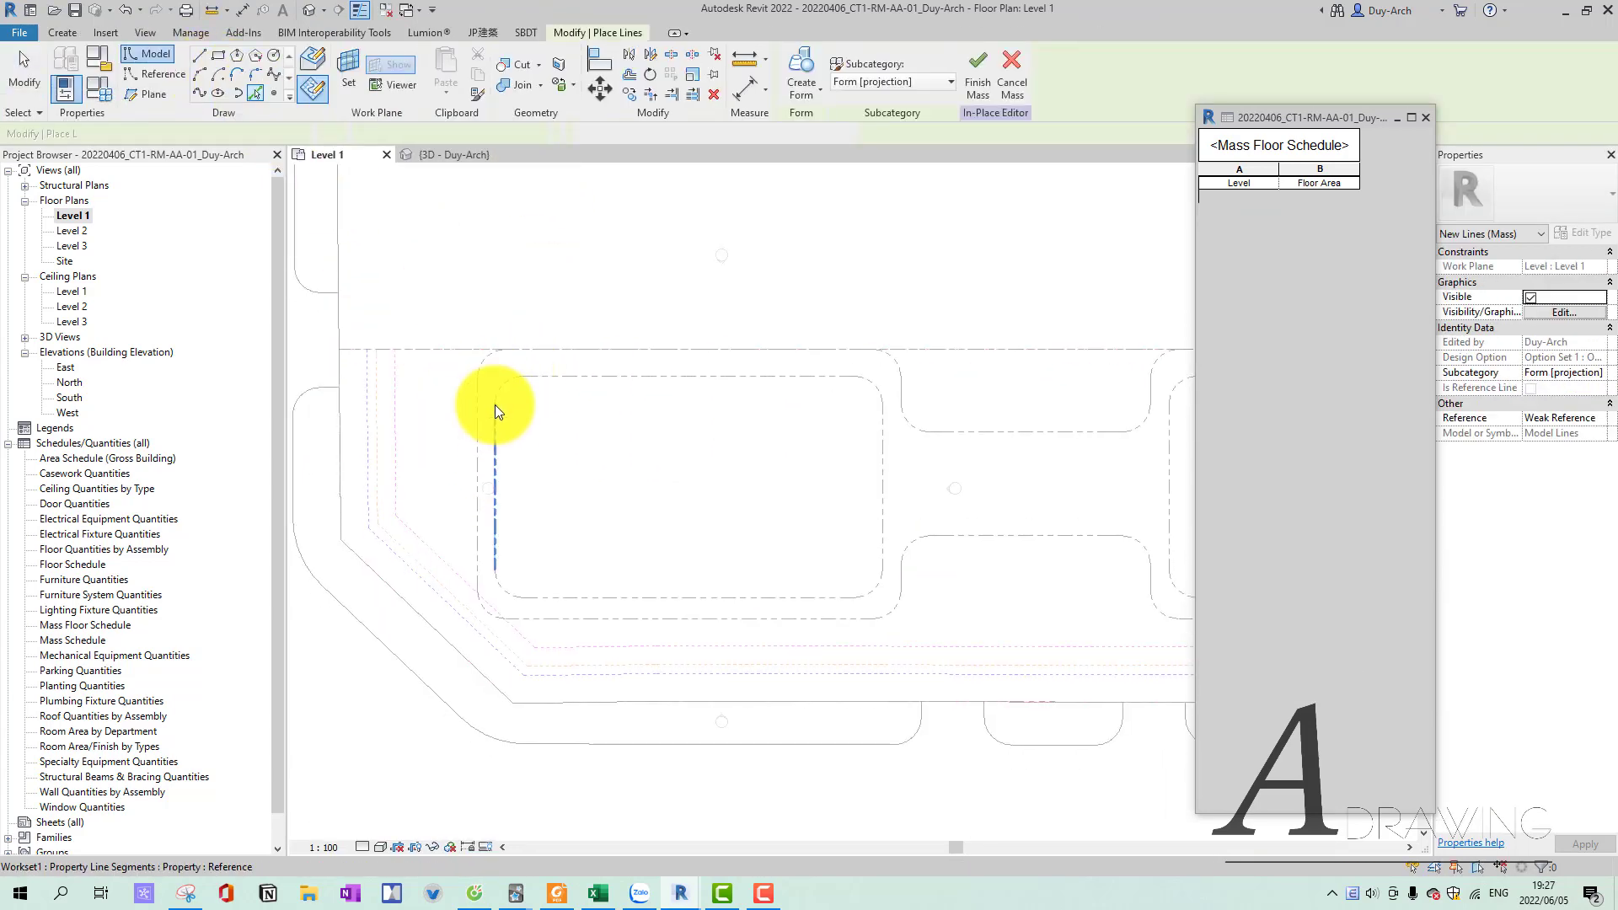
pyautogui.click(881, 408)
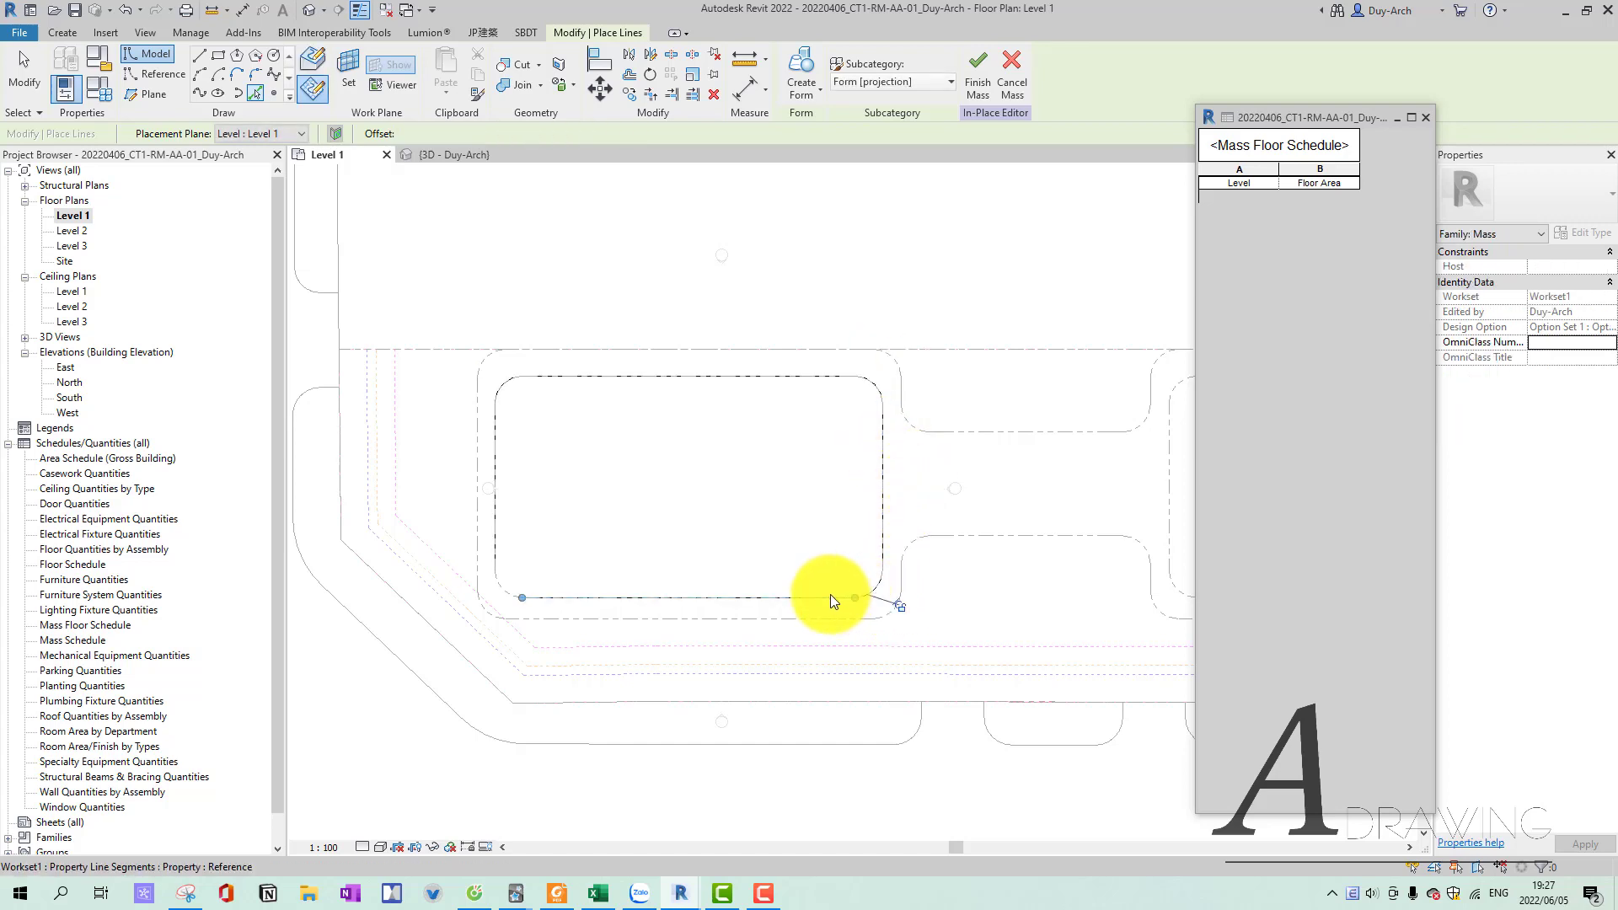
# Close the outline's last corner, select all its lines and switch to the 3D view.
pyautogui.press('Tab')
pyautogui.click(496, 544)
pyautogui.press('Escape')
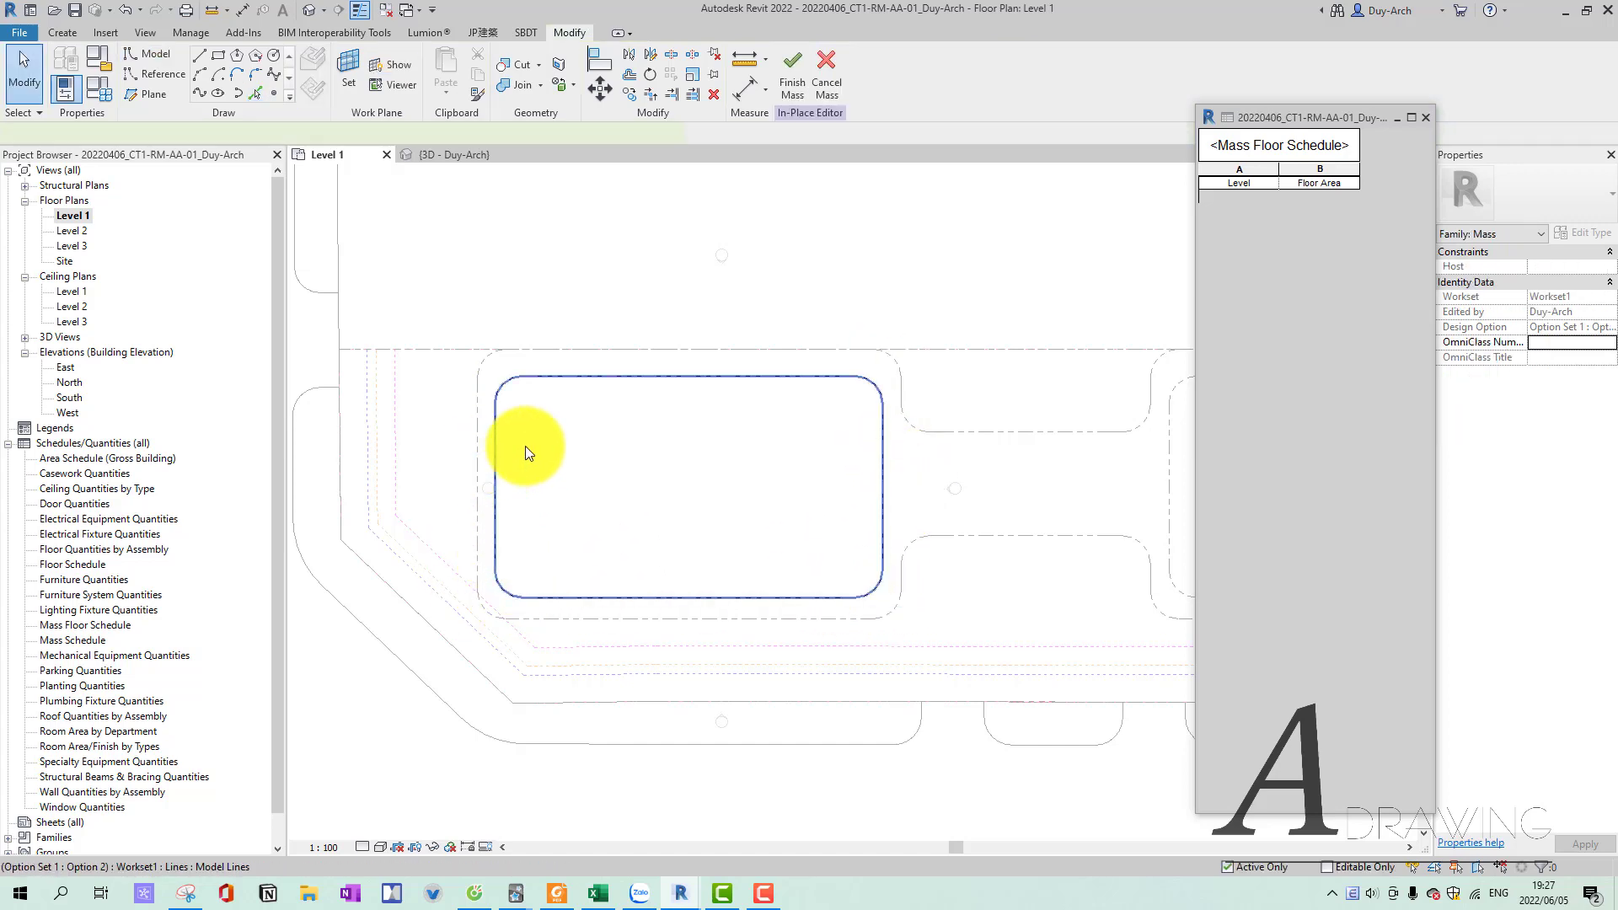
pyautogui.click(524, 446)
pyautogui.hotkey('ctrl', 'Tab')
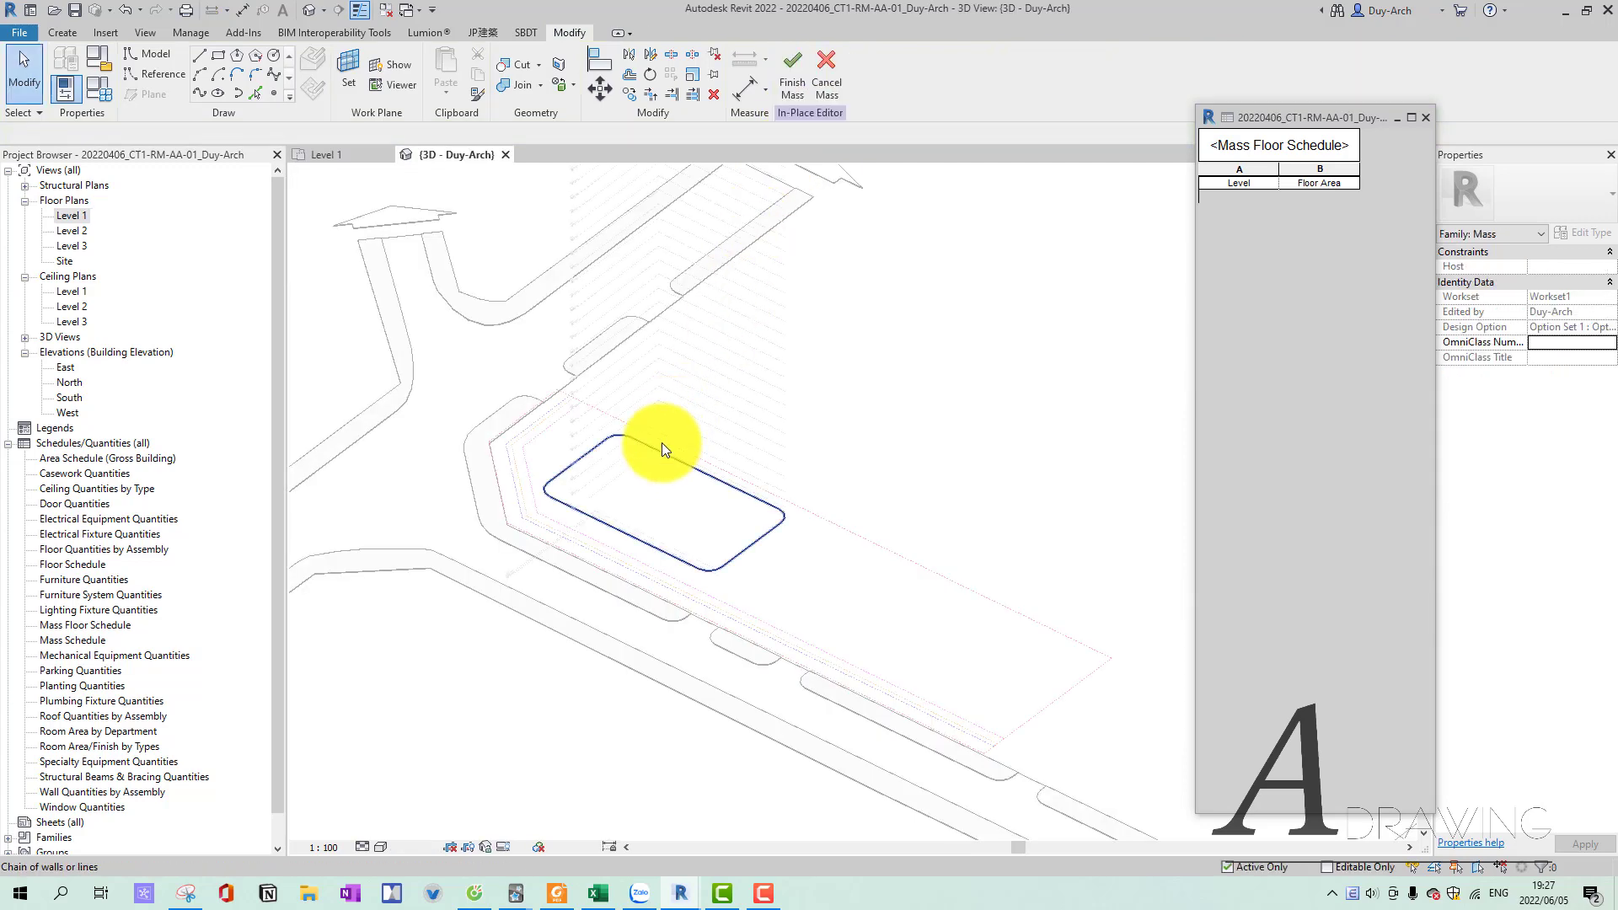
# Create a solid form from the rounded outline and drag its top face upward.
pyautogui.click(792, 122)
pyautogui.click(694, 463)
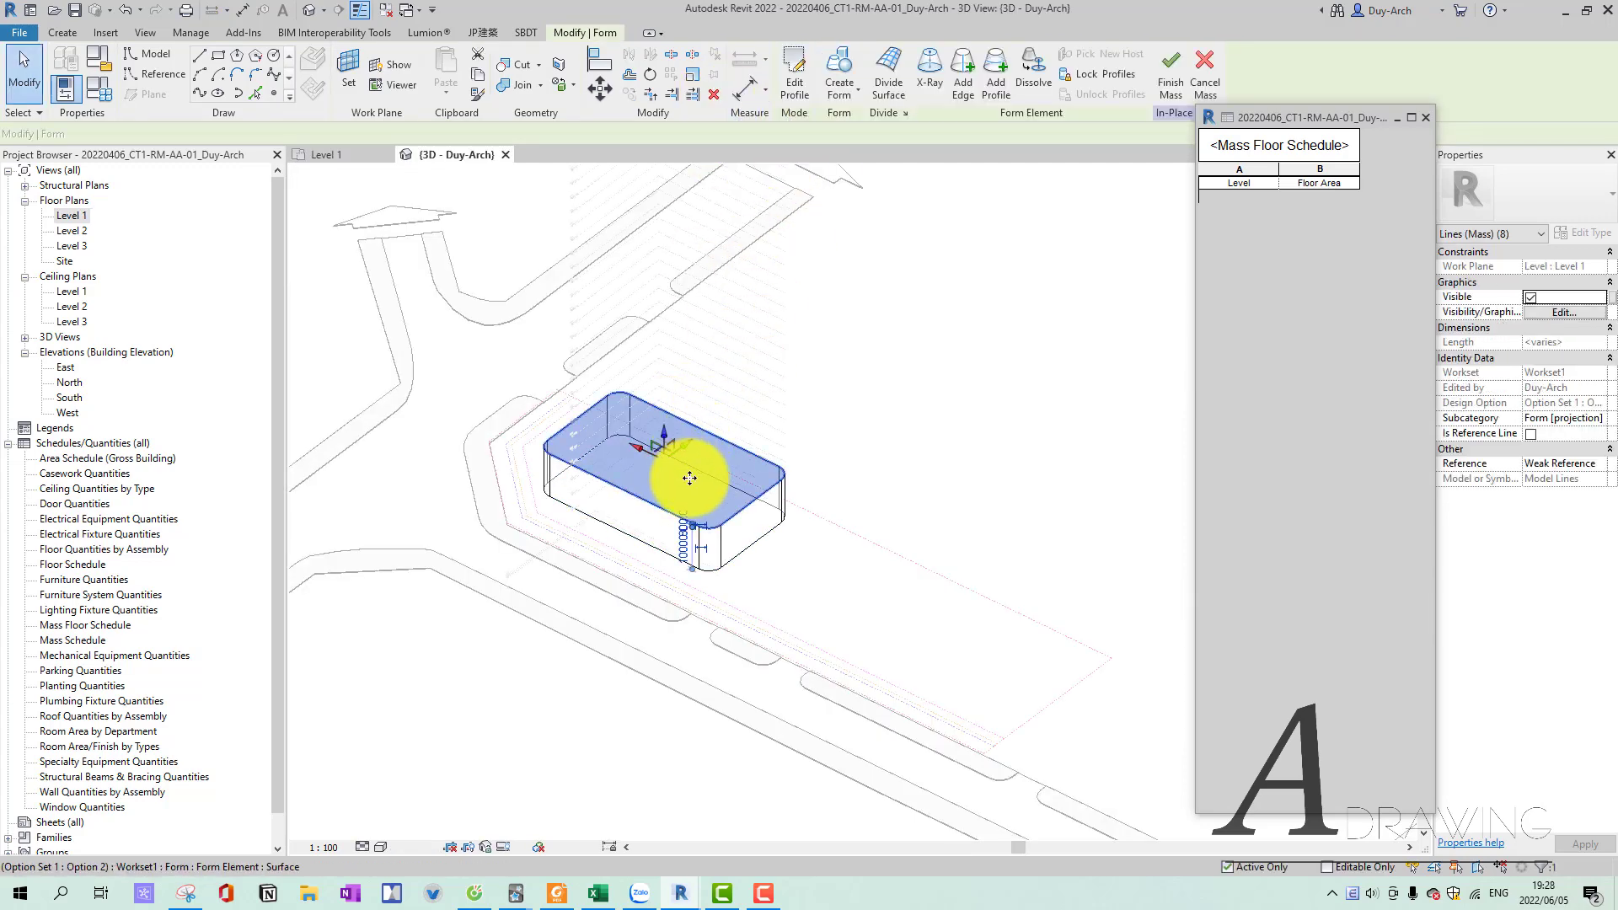
pyautogui.moveTo(693, 462)
pyautogui.keyDown('shift'); pyautogui.mouseDown(button='middle')
pyautogui.moveTo(740, 289)
pyautogui.moveTo(667, 430)
pyautogui.mouseUp(button='middle'); pyautogui.keyUp('shift')
pyautogui.scroll(-3, 697, 300)
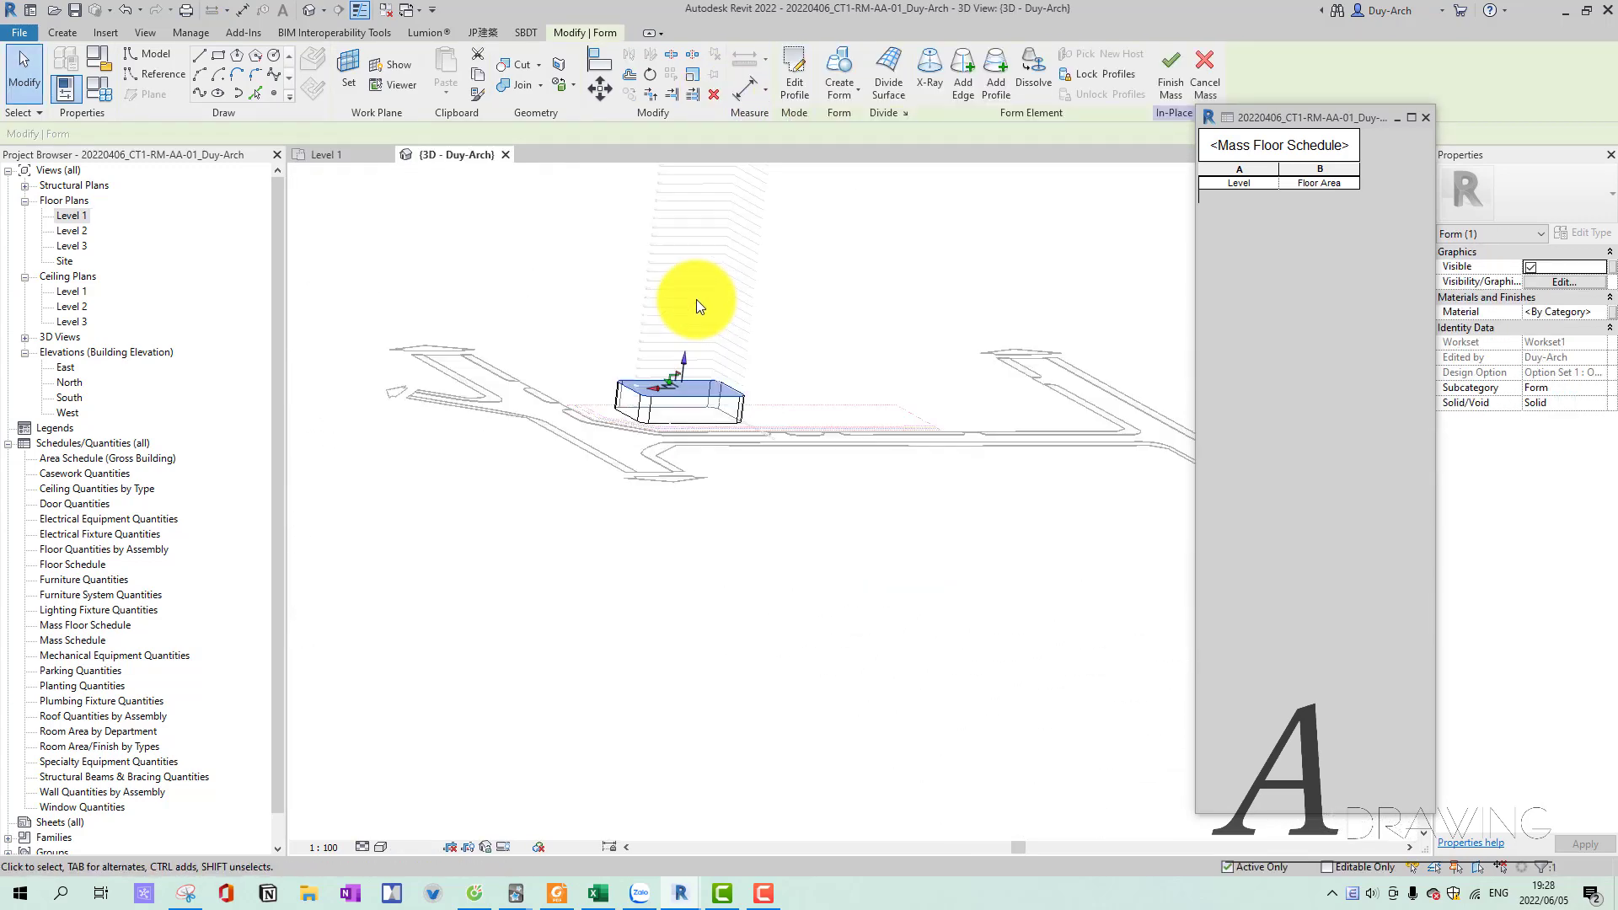
pyautogui.moveTo(696, 300)
pyautogui.keyDown('shift'); pyautogui.mouseDown(button='middle')
pyautogui.moveTo(733, 309)
pyautogui.moveTo(890, 501)
pyautogui.moveTo(893, 713)
pyautogui.mouseUp(button='middle'); pyautogui.keyUp('shift')
pyautogui.scroll(3, 890, 500)
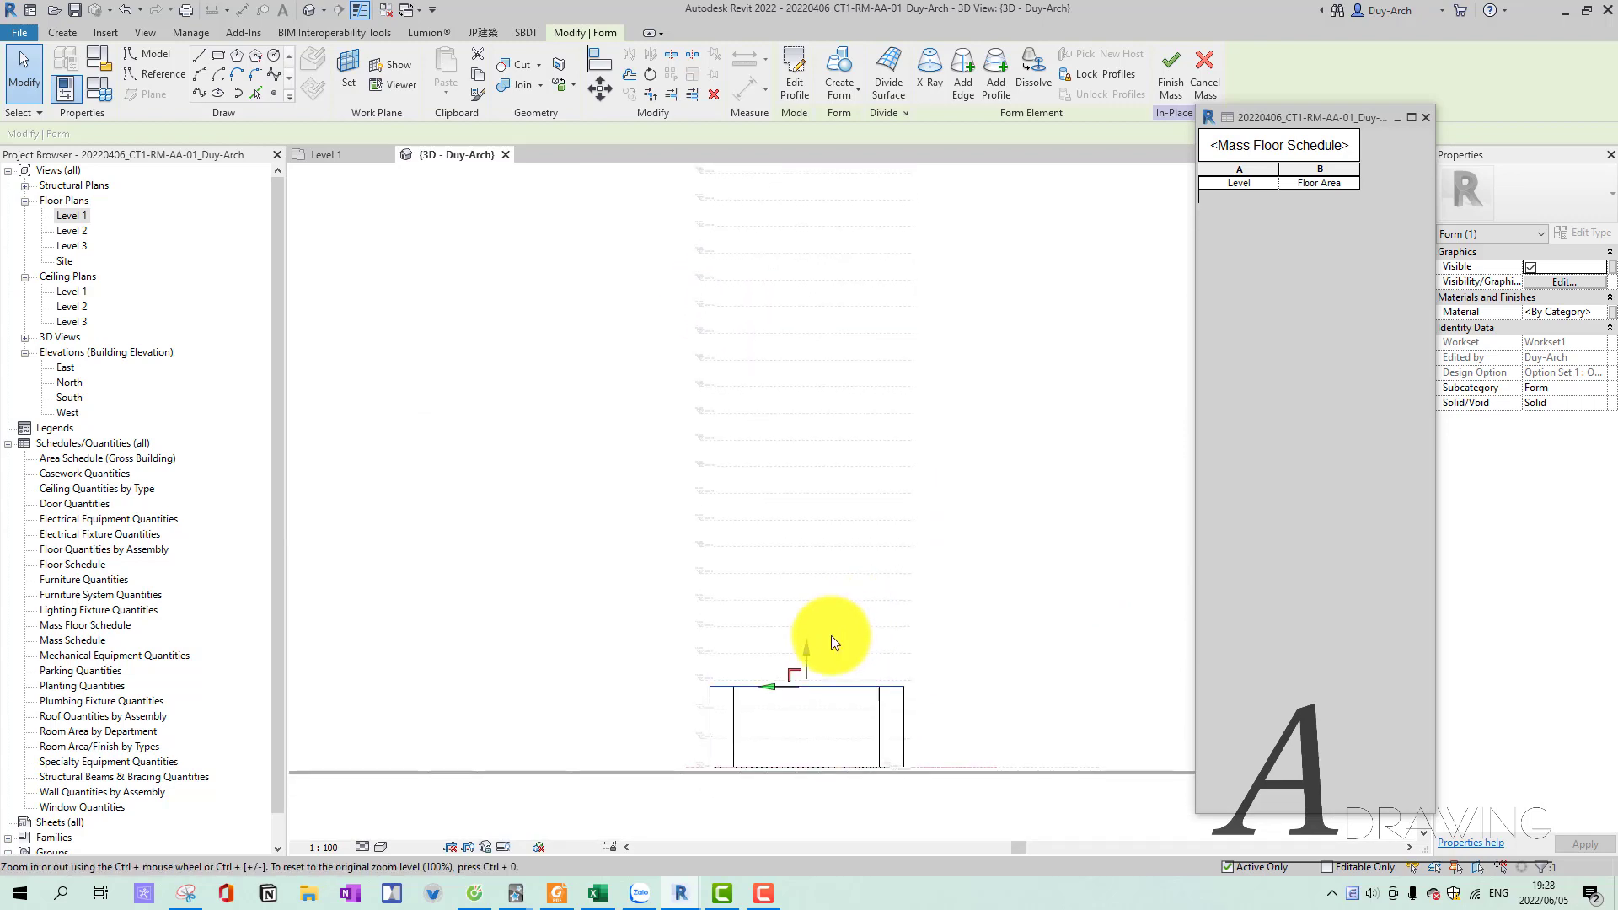
pyautogui.scroll(3, 779, 690)
pyautogui.moveTo(785, 685); pyautogui.dragTo(822, 563)
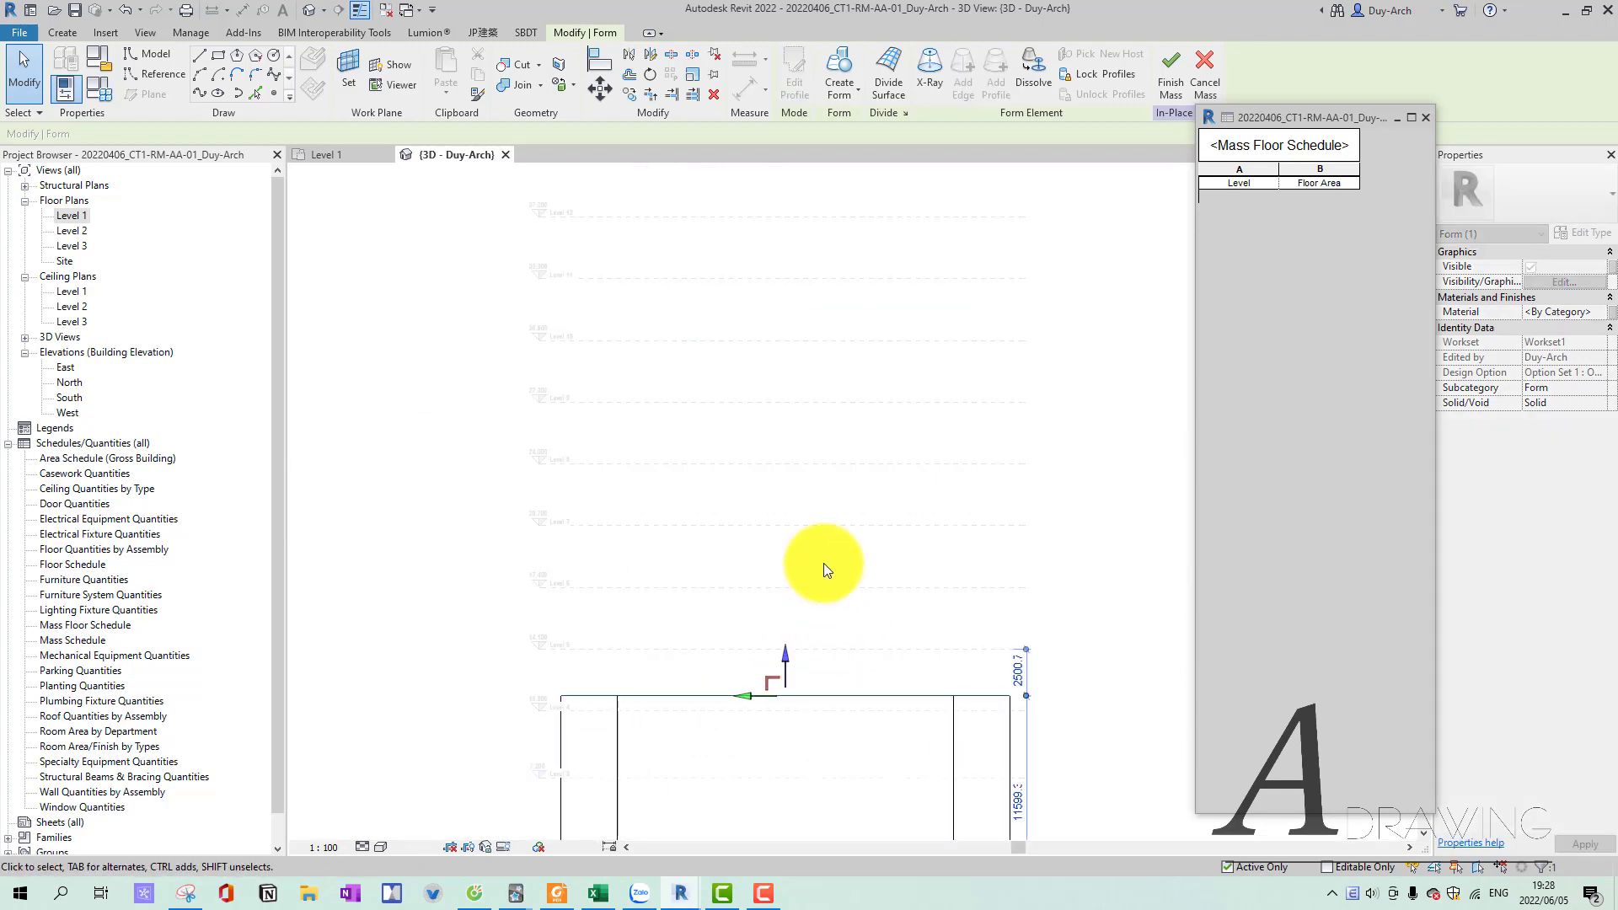
pyautogui.click(796, 480)
pyautogui.moveTo(795, 480)
pyautogui.keyDown('shift'); pyautogui.mouseDown(button='middle')
pyautogui.moveTo(827, 542)
pyautogui.moveTo(661, 372)
pyautogui.mouseUp(button='middle'); pyautogui.keyUp('shift')
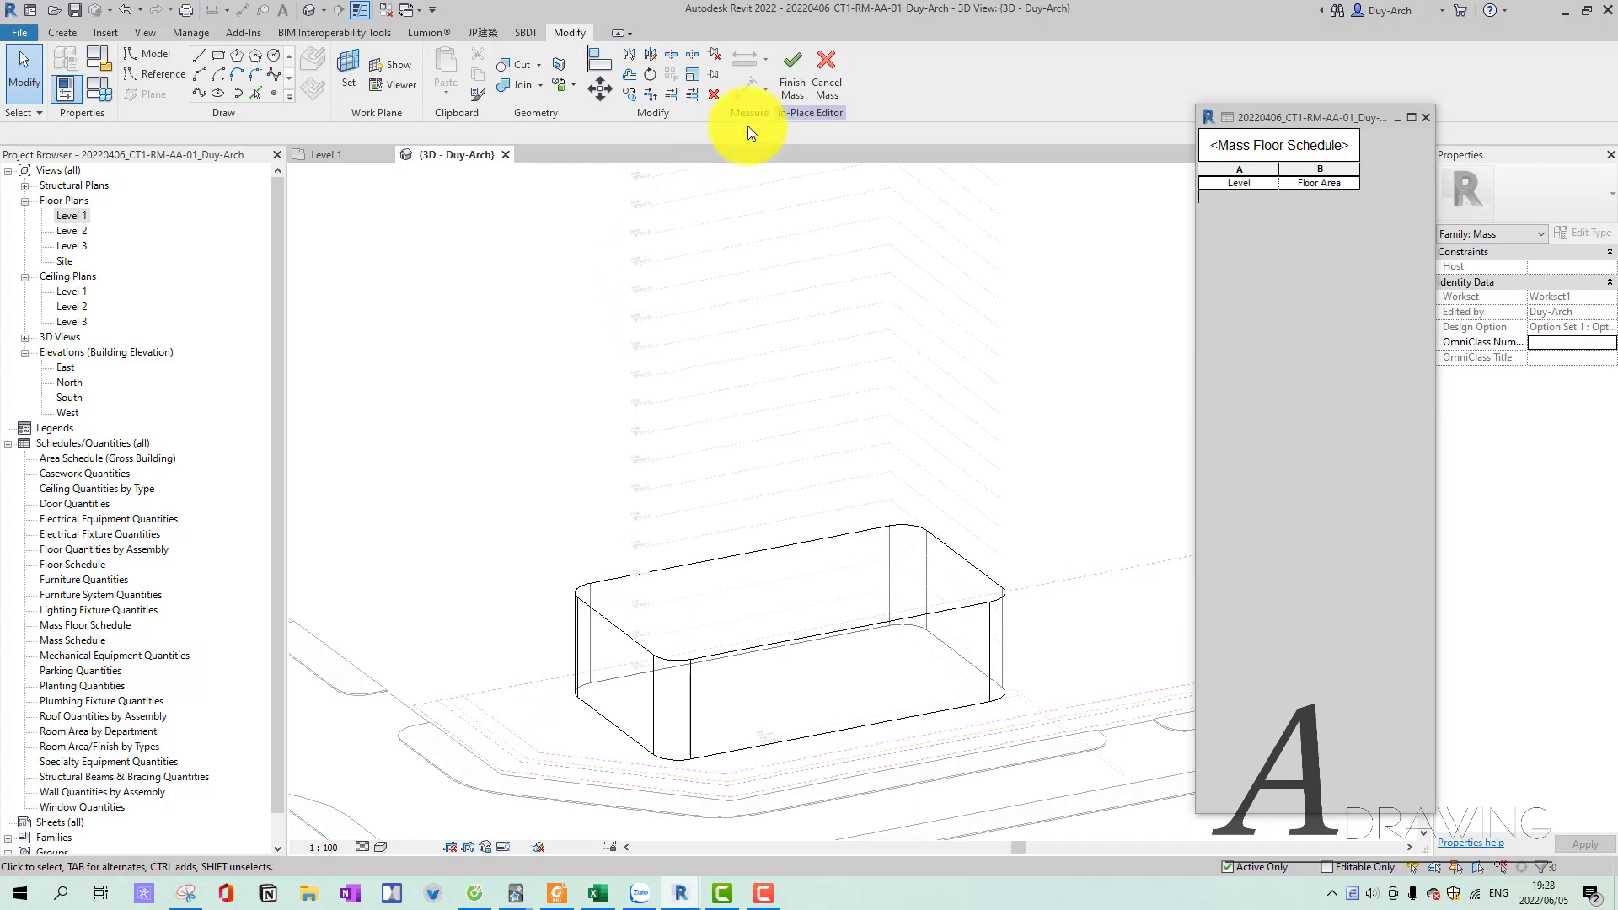
# Finish the mass, re-enter in-place editing and go to the Level 1 plan.
pyautogui.click(779, 100)
pyautogui.keyDown('shift'); pyautogui.moveTo(849, 505); pyautogui.dragTo(651, 535, button='middle'); pyautogui.keyUp('shift')
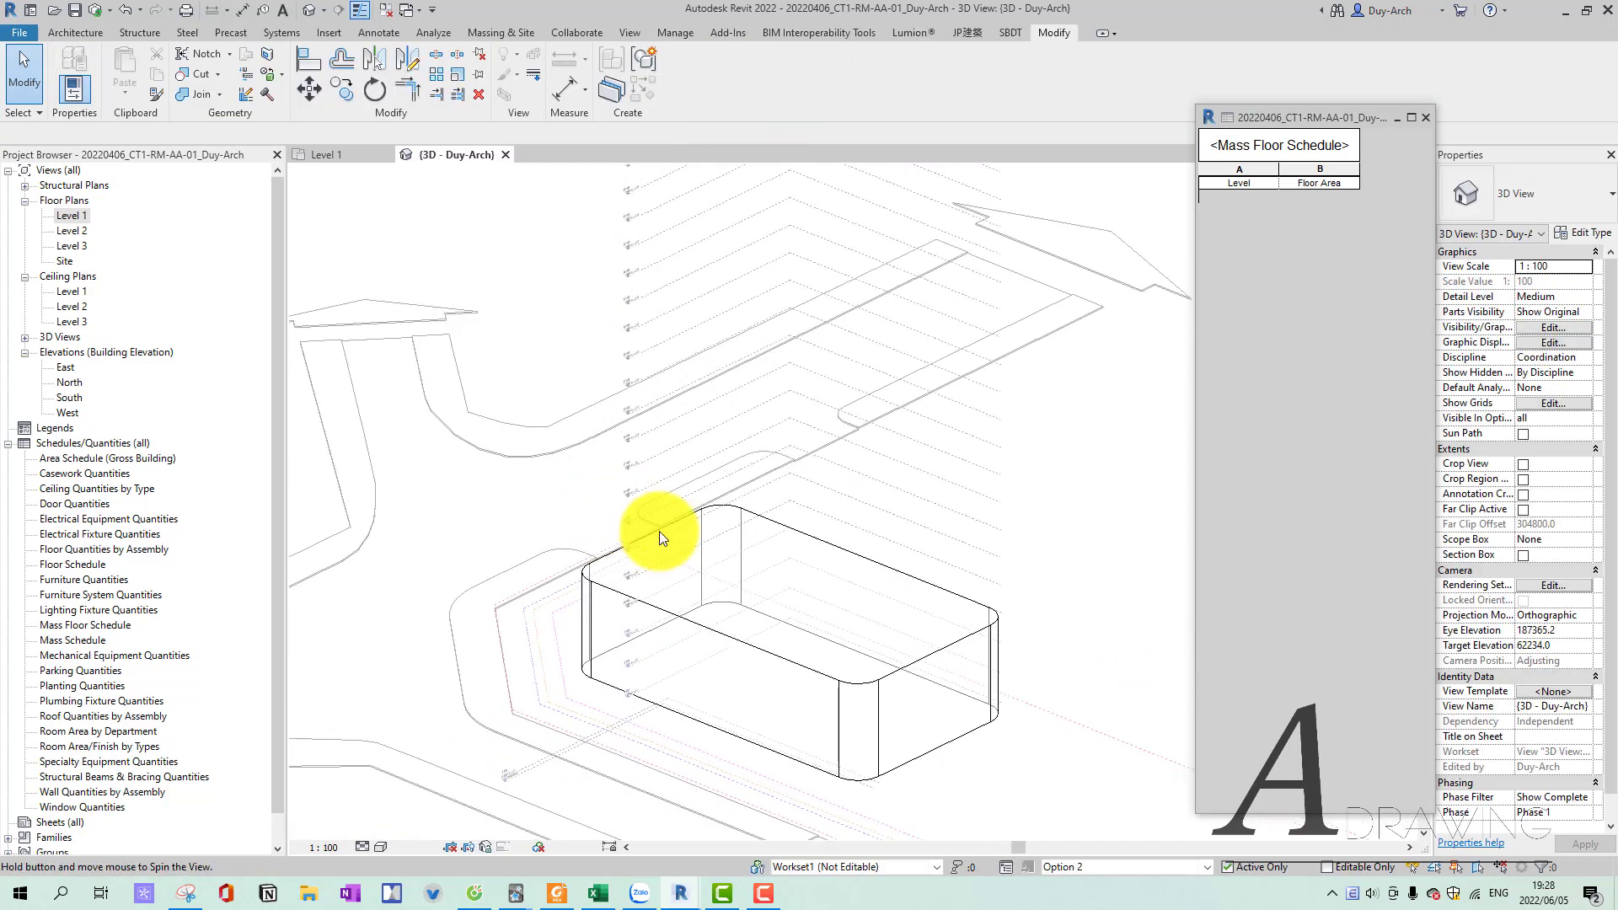
pyautogui.click(688, 80)
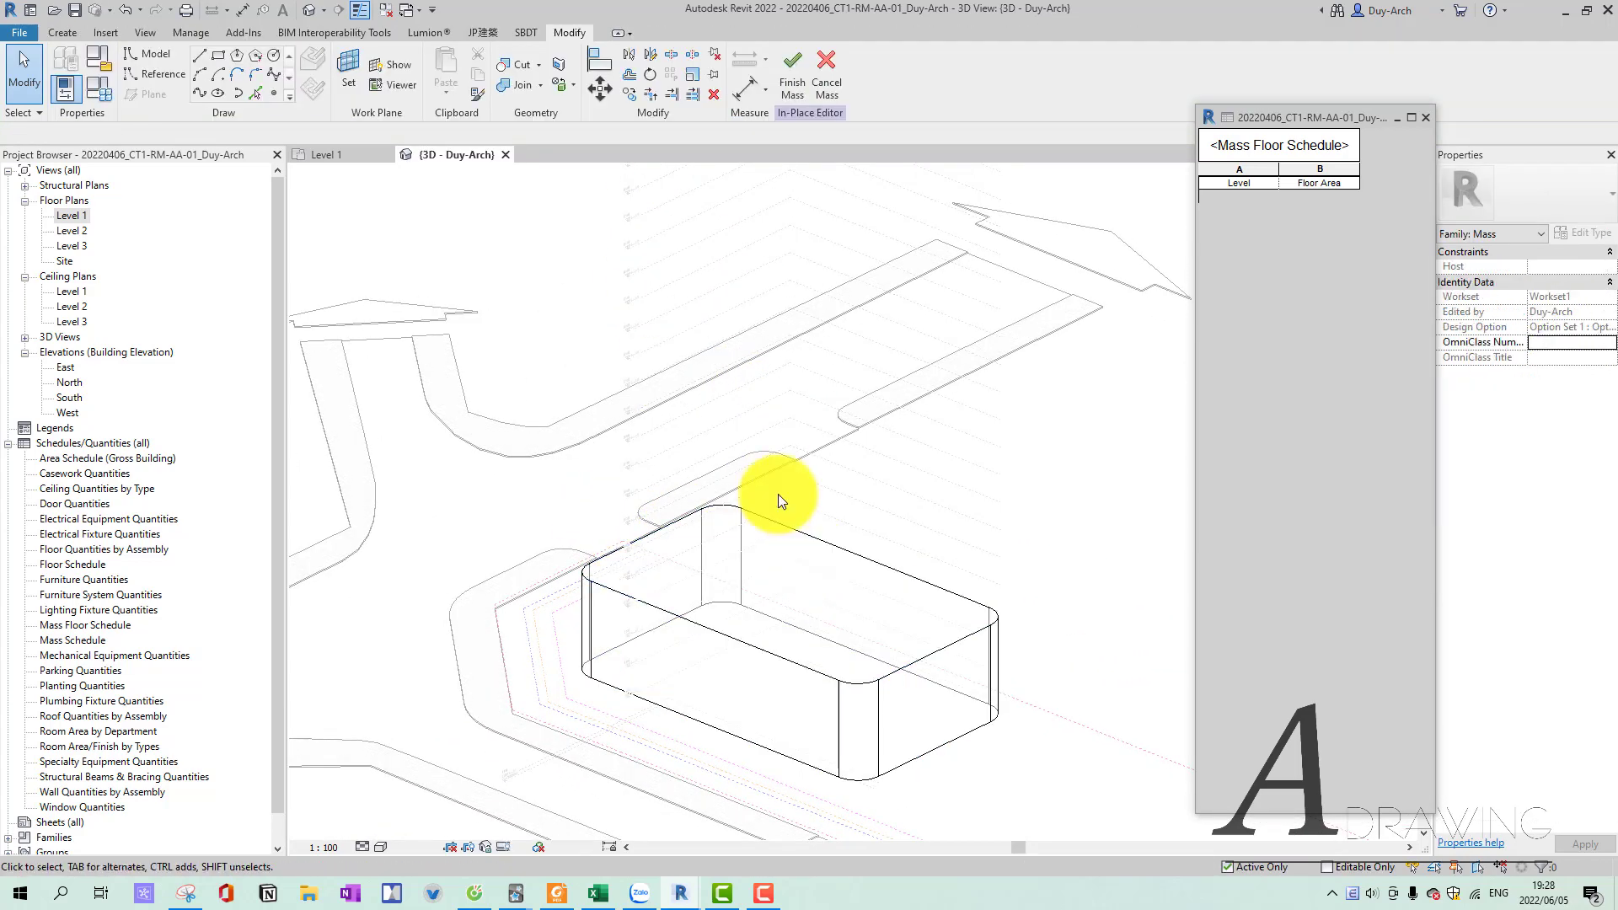
pyautogui.click(364, 152)
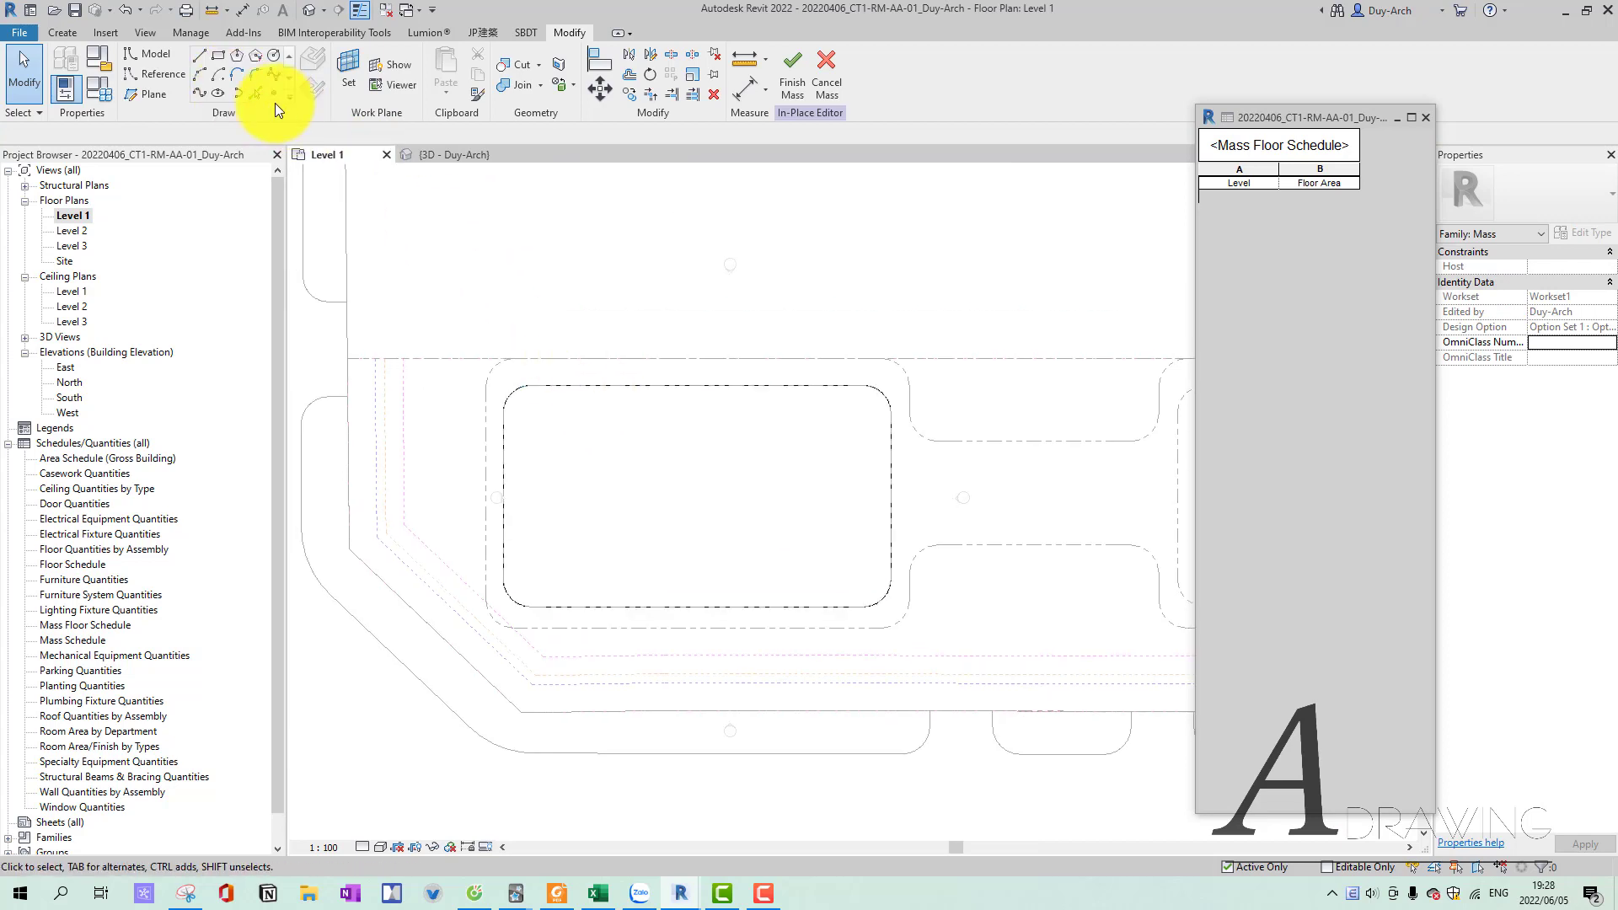
# Pick the podium outline's top-left arc, top edges and top-right arc as mass lines.
pyautogui.click(258, 93)
pyautogui.click(495, 368)
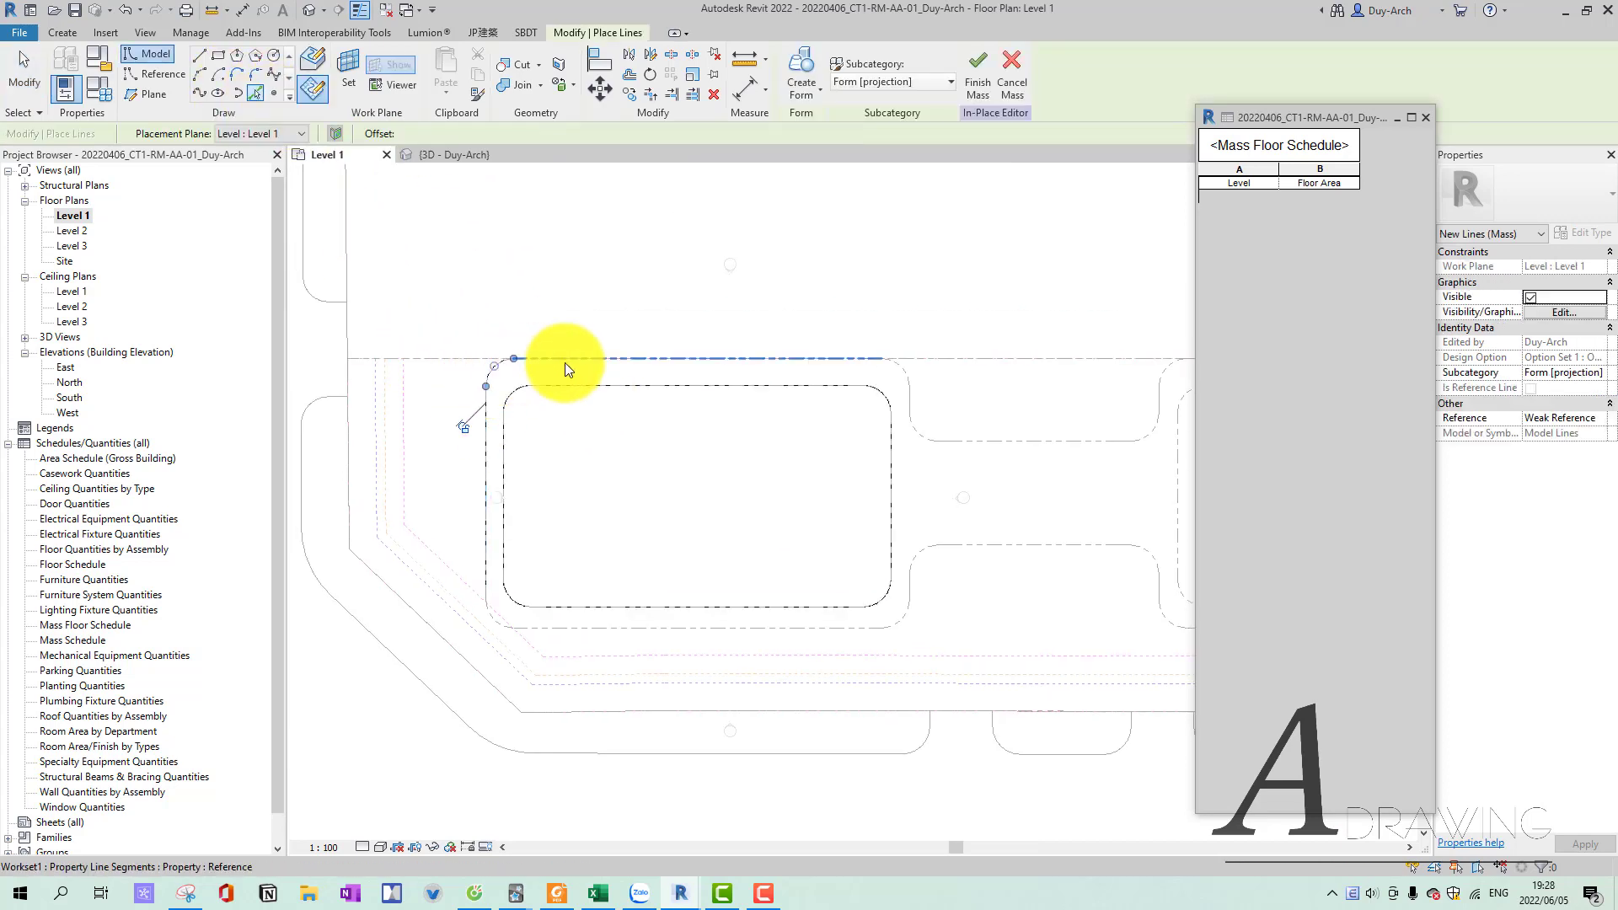
pyautogui.click(564, 363)
pyautogui.click(913, 393)
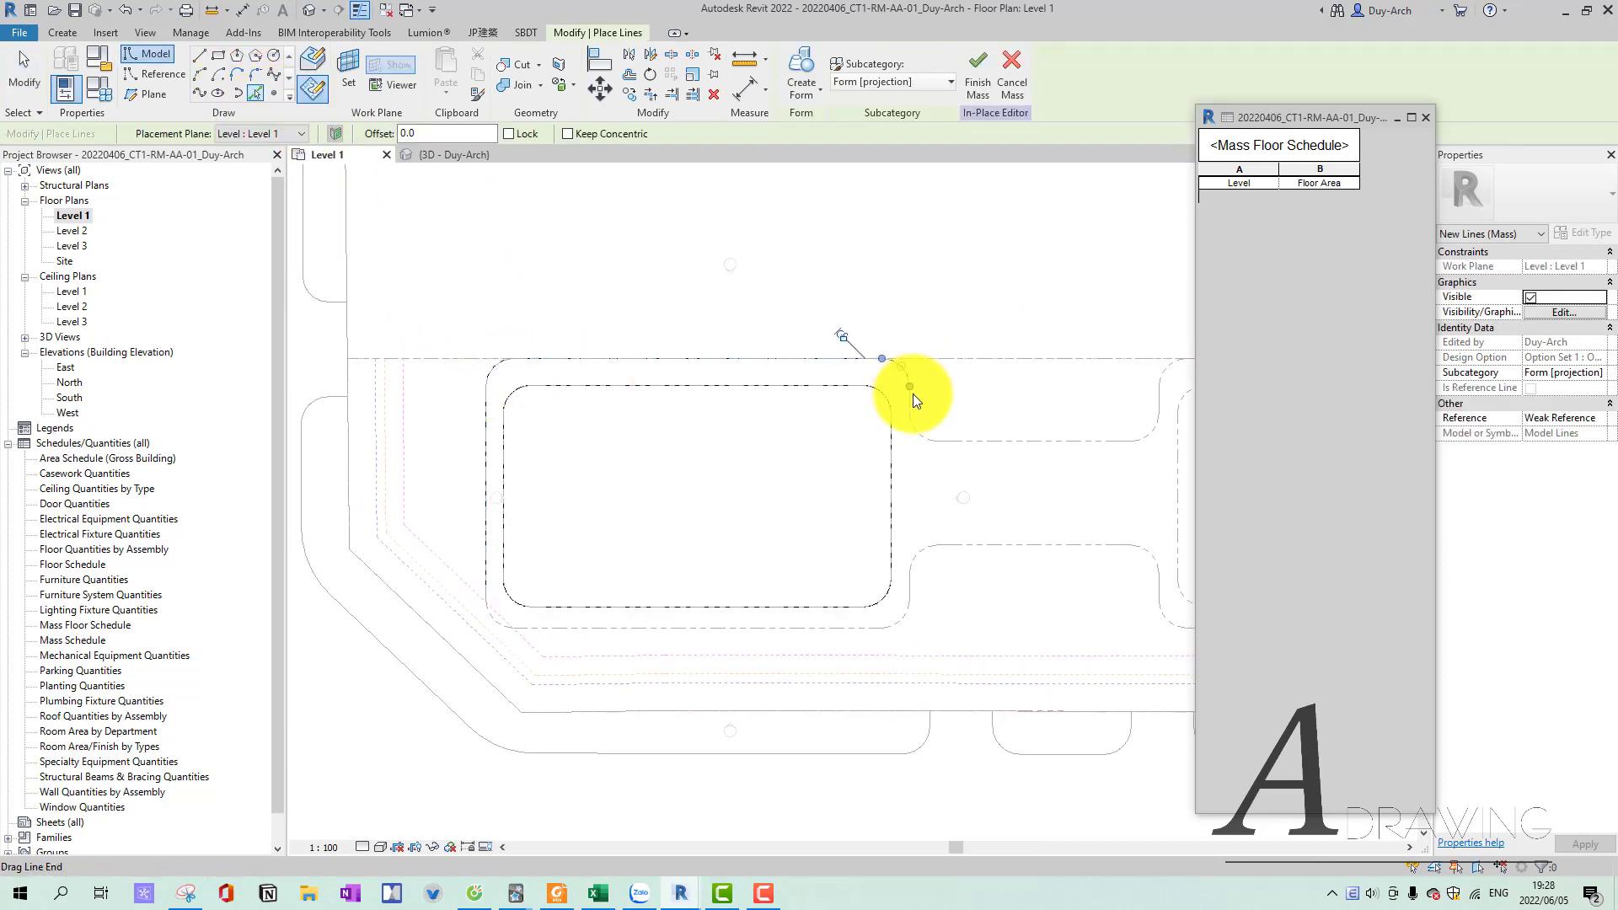
pyautogui.click(969, 440)
pyautogui.moveTo(1080, 408); pyautogui.dragTo(838, 407, button='middle')
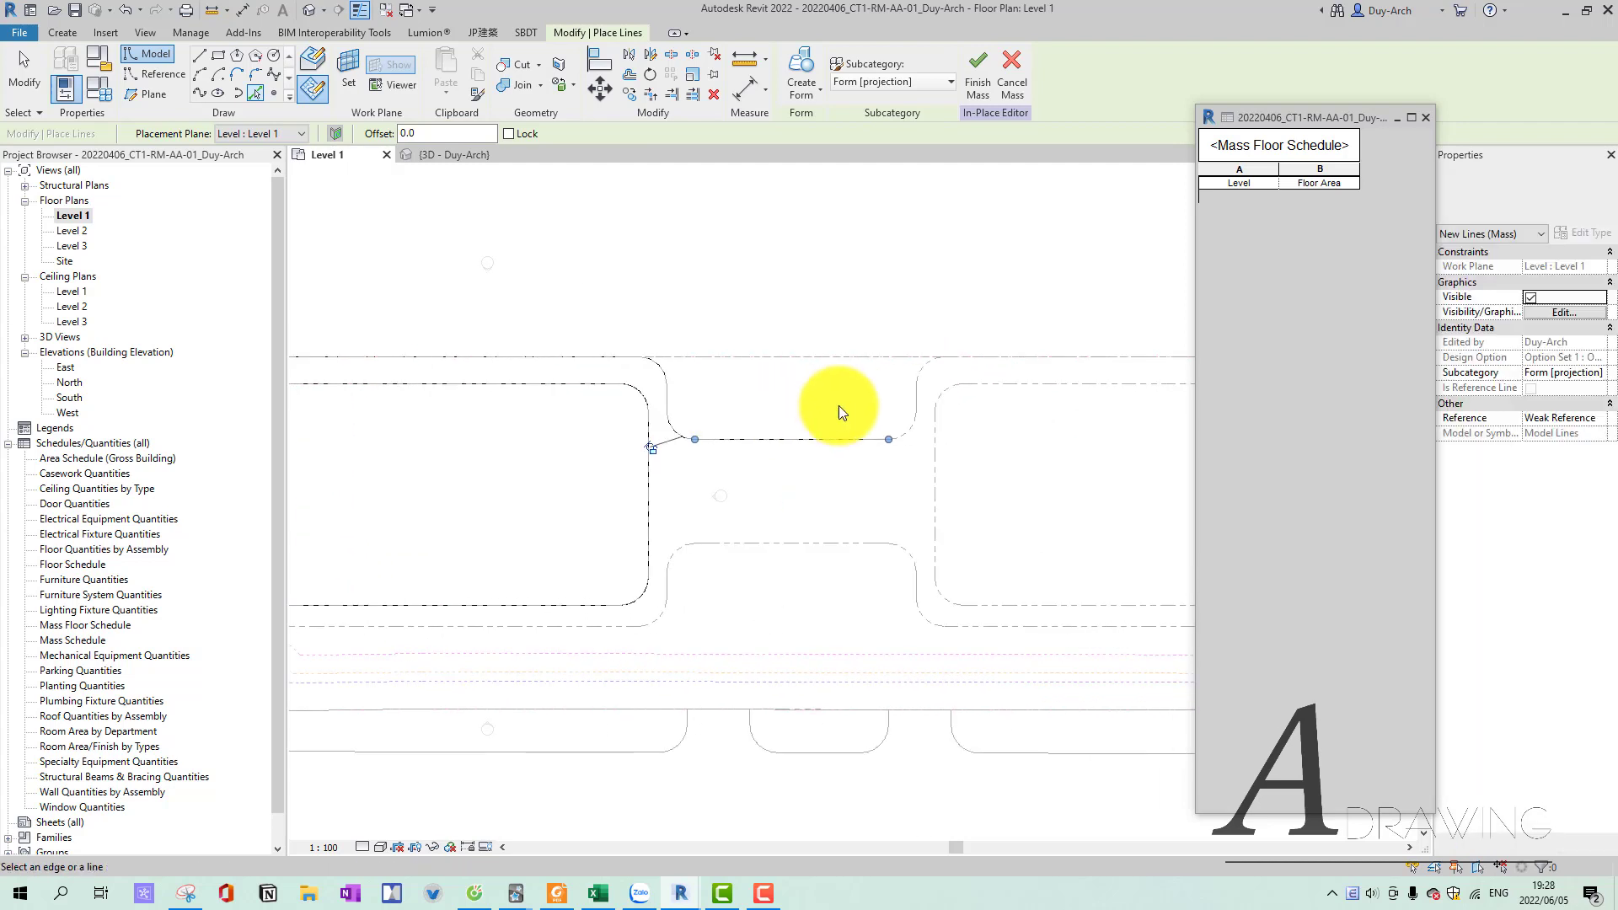
pyautogui.click(991, 364)
pyautogui.moveTo(991, 365); pyautogui.dragTo(728, 378, button='middle')
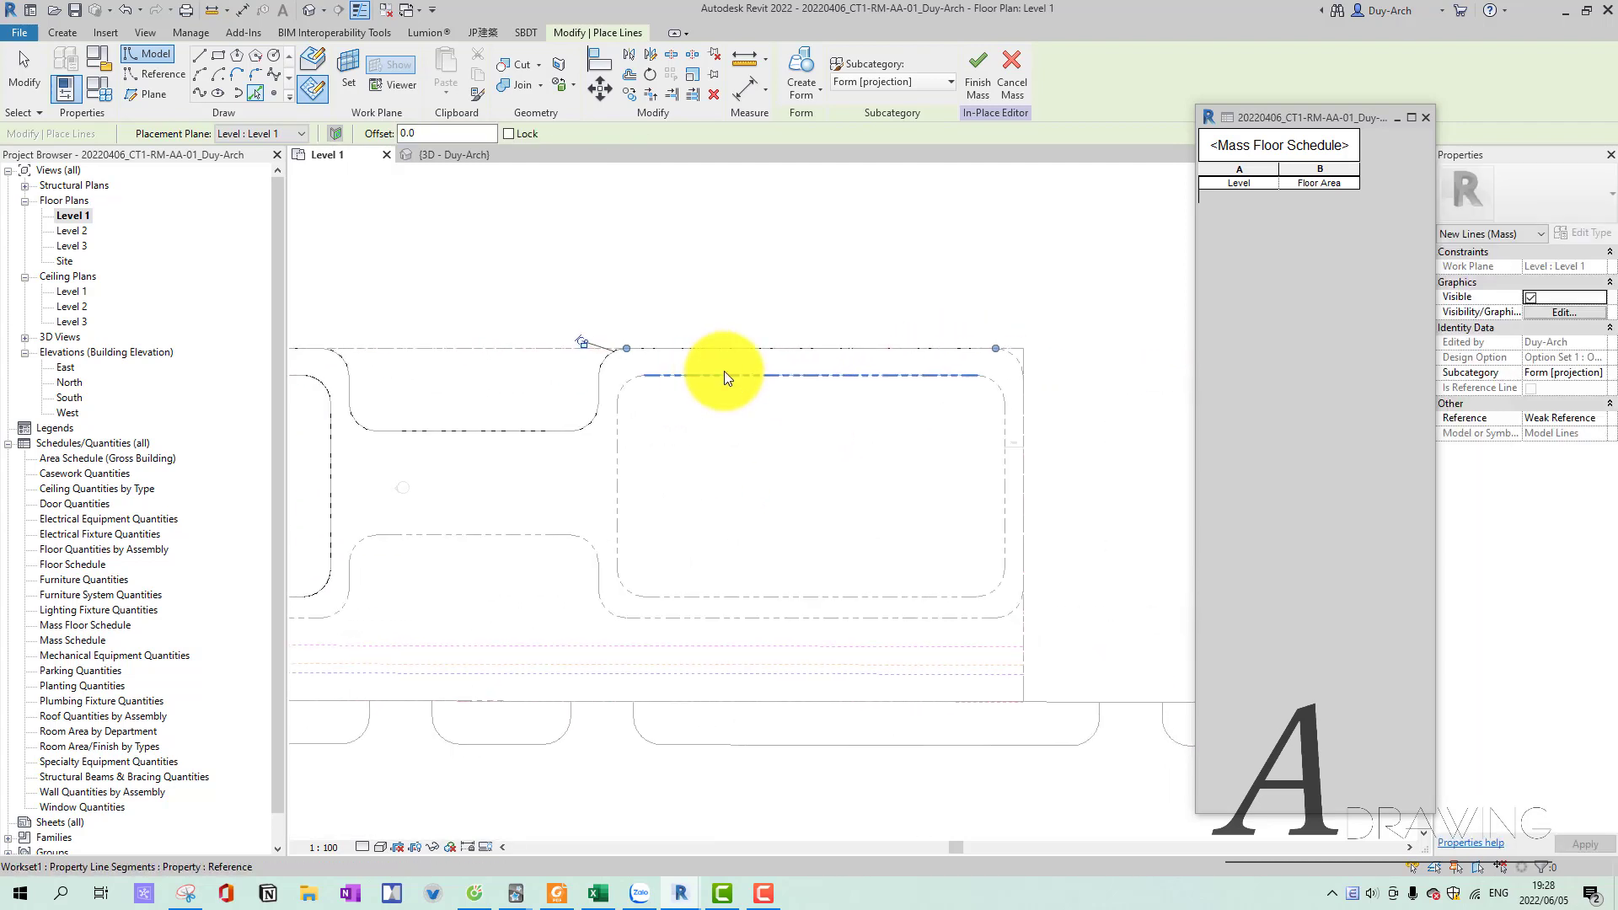
# Pick the bottom-right arc, bottom edge, lower arcs and lower-left edge as mass lines.
pyautogui.click(1015, 605)
pyautogui.click(709, 622)
pyautogui.click(610, 612)
pyautogui.click(590, 548)
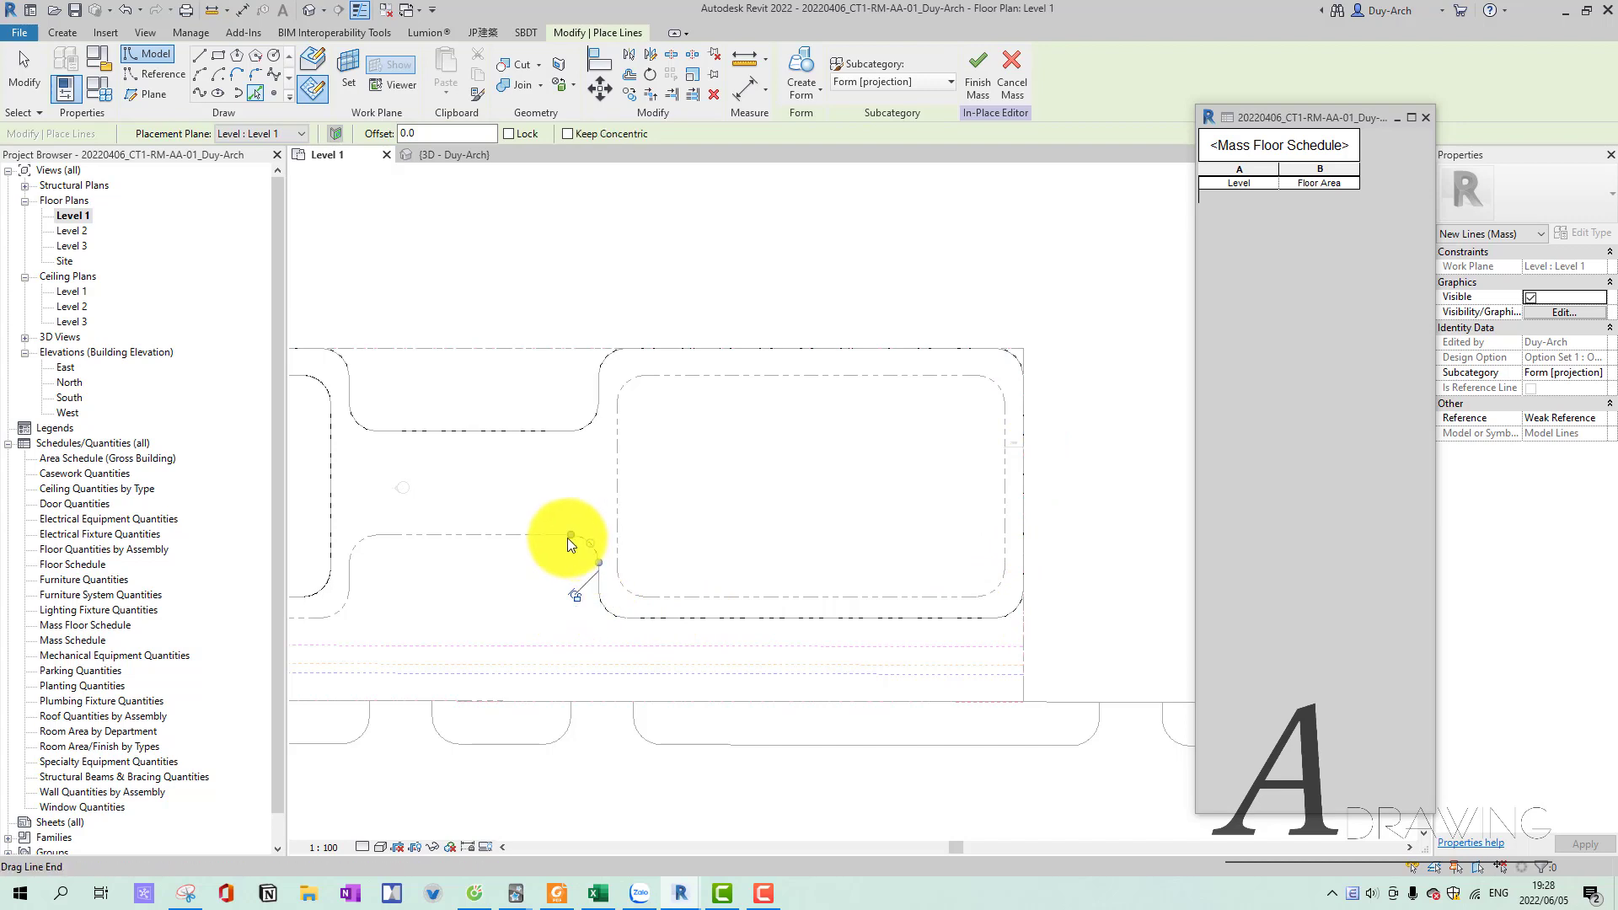
pyautogui.moveTo(378, 540); pyautogui.dragTo(710, 533, button='middle')
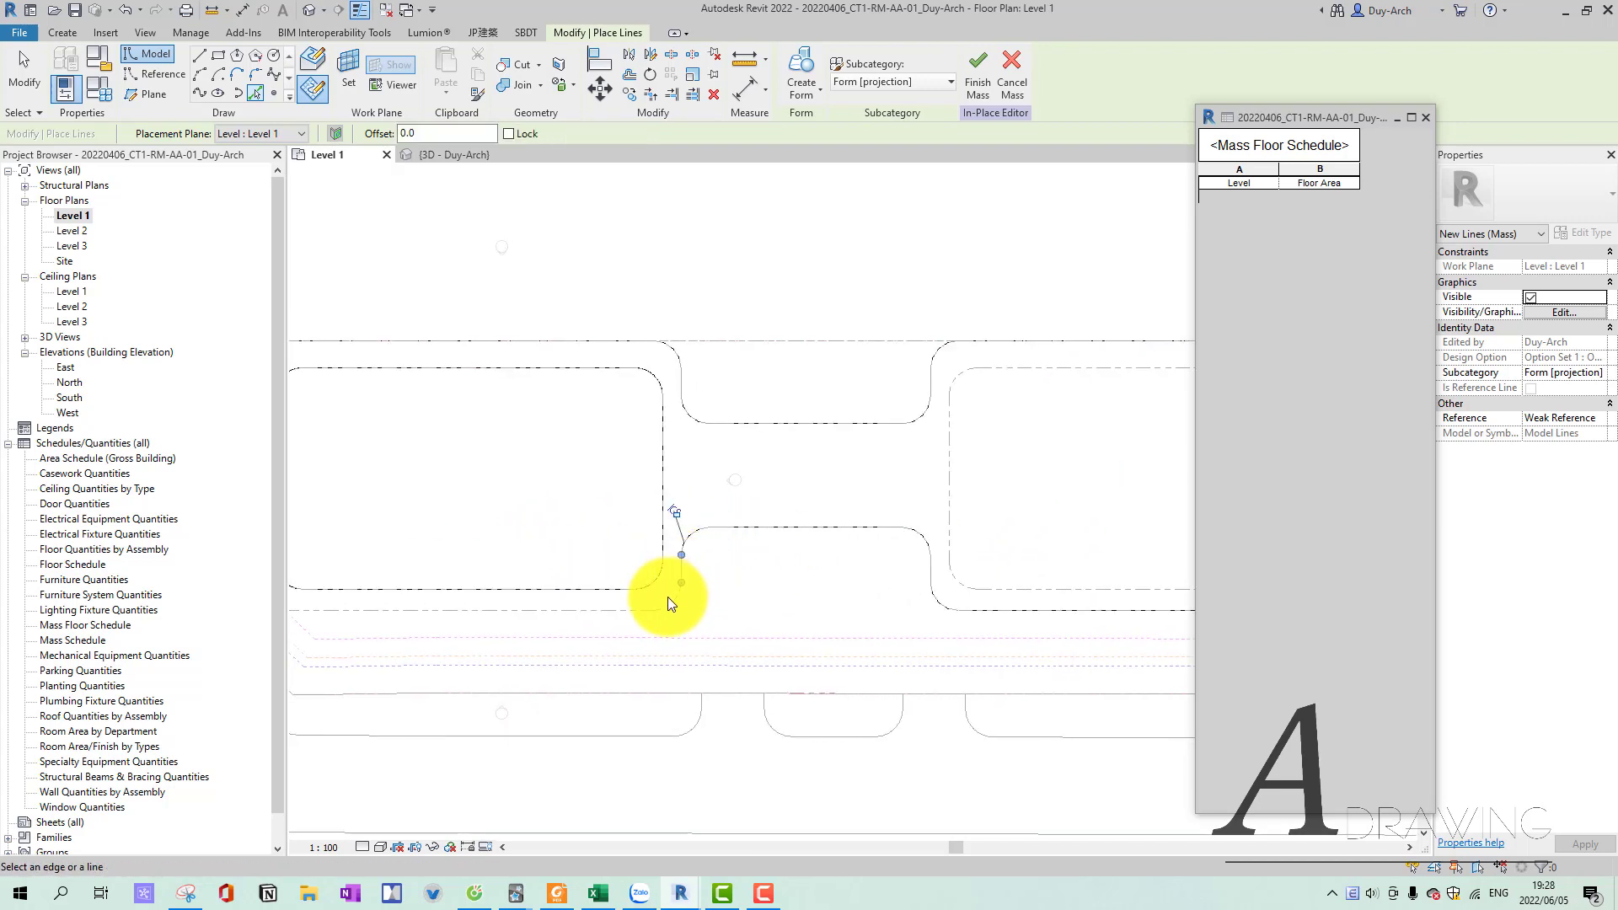
pyautogui.click(629, 607)
pyautogui.moveTo(629, 605); pyautogui.dragTo(875, 569, button='middle')
pyautogui.click(519, 573)
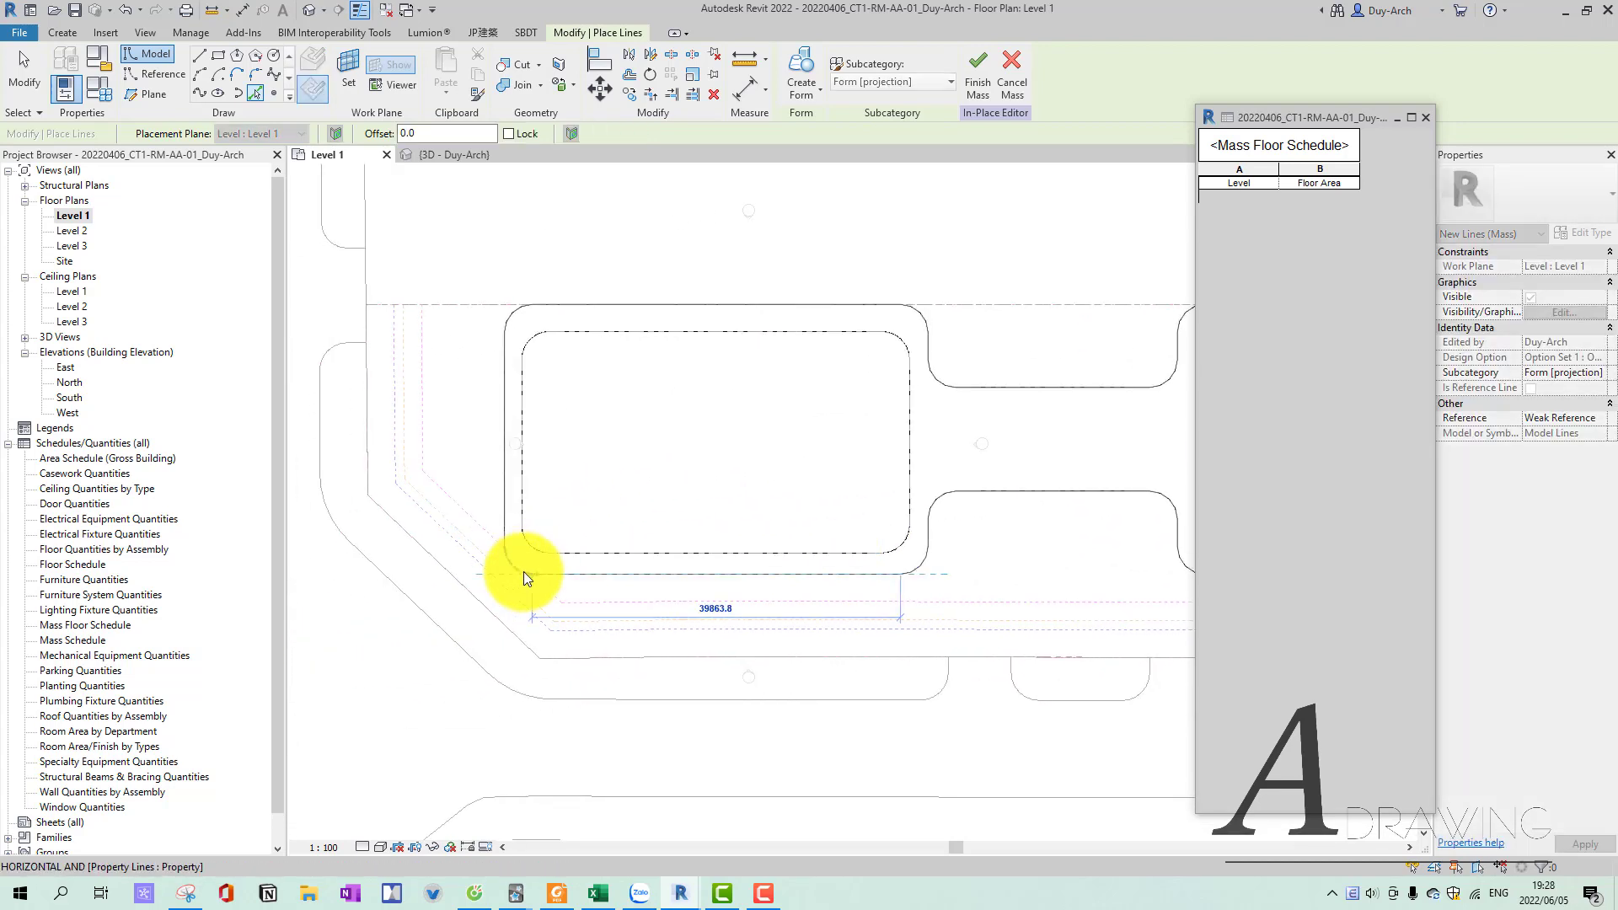
# Select the traced podium lines in 3D and extrude them into a solid form.
pyautogui.hotkey('ctrl', 'Tab')
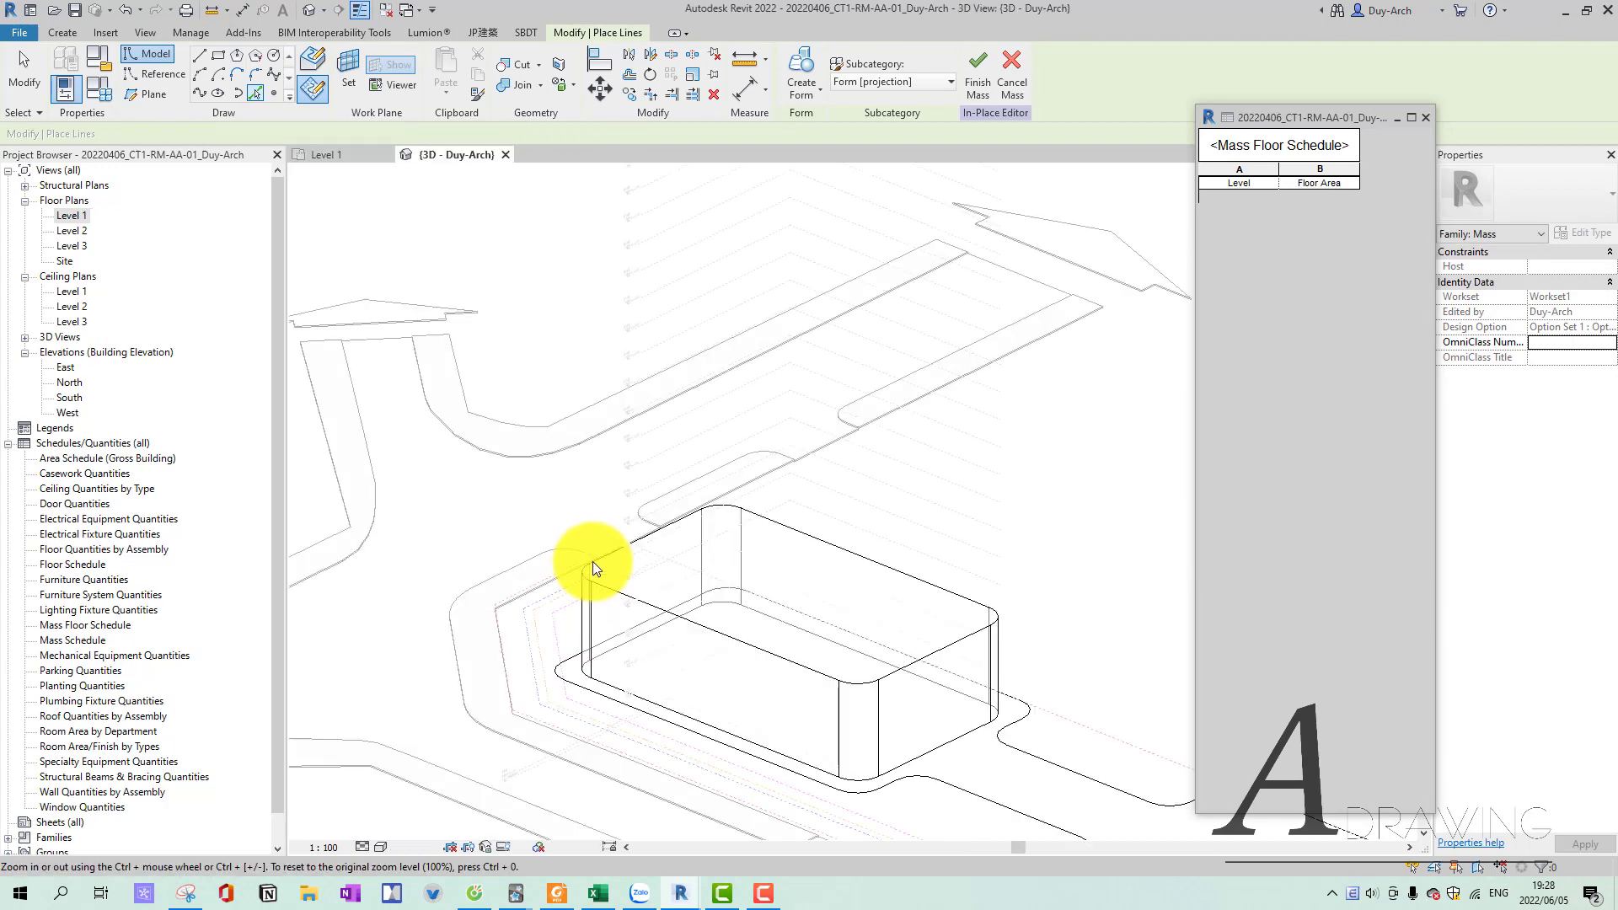
pyautogui.click(593, 683)
pyautogui.click(801, 90)
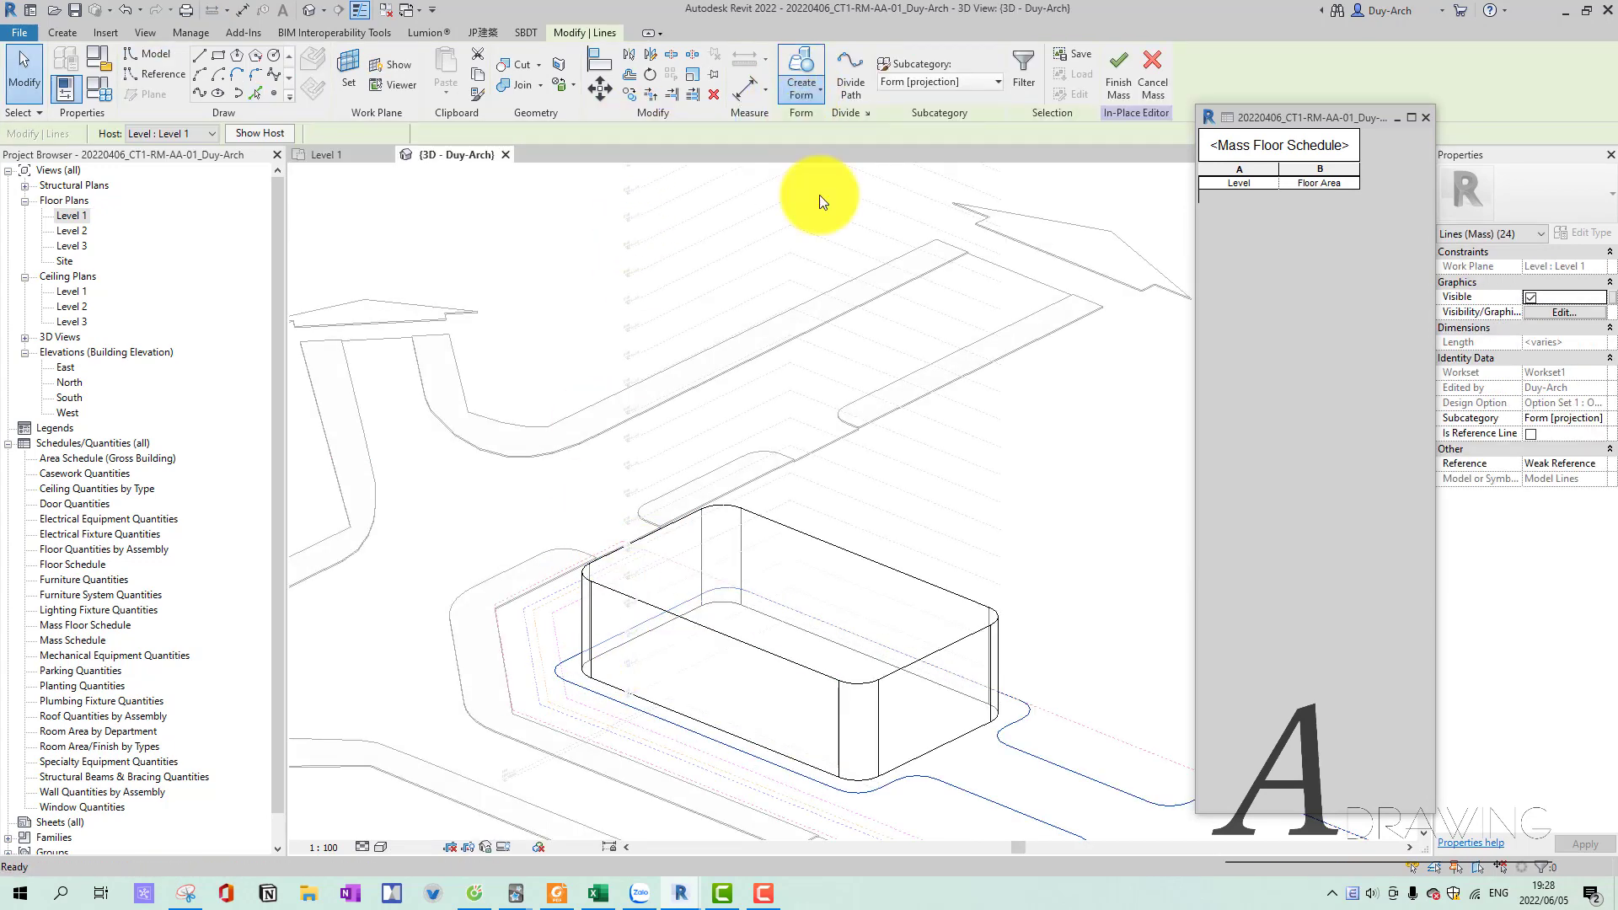
pyautogui.moveTo(860, 271)
pyautogui.mouseDown(button='middle')
pyautogui.moveTo(737, 282)
pyautogui.moveTo(674, 240)
pyautogui.moveTo(650, 259)
pyautogui.moveTo(664, 323)
pyautogui.mouseUp(button='middle')
pyautogui.scroll(2, 664, 324)
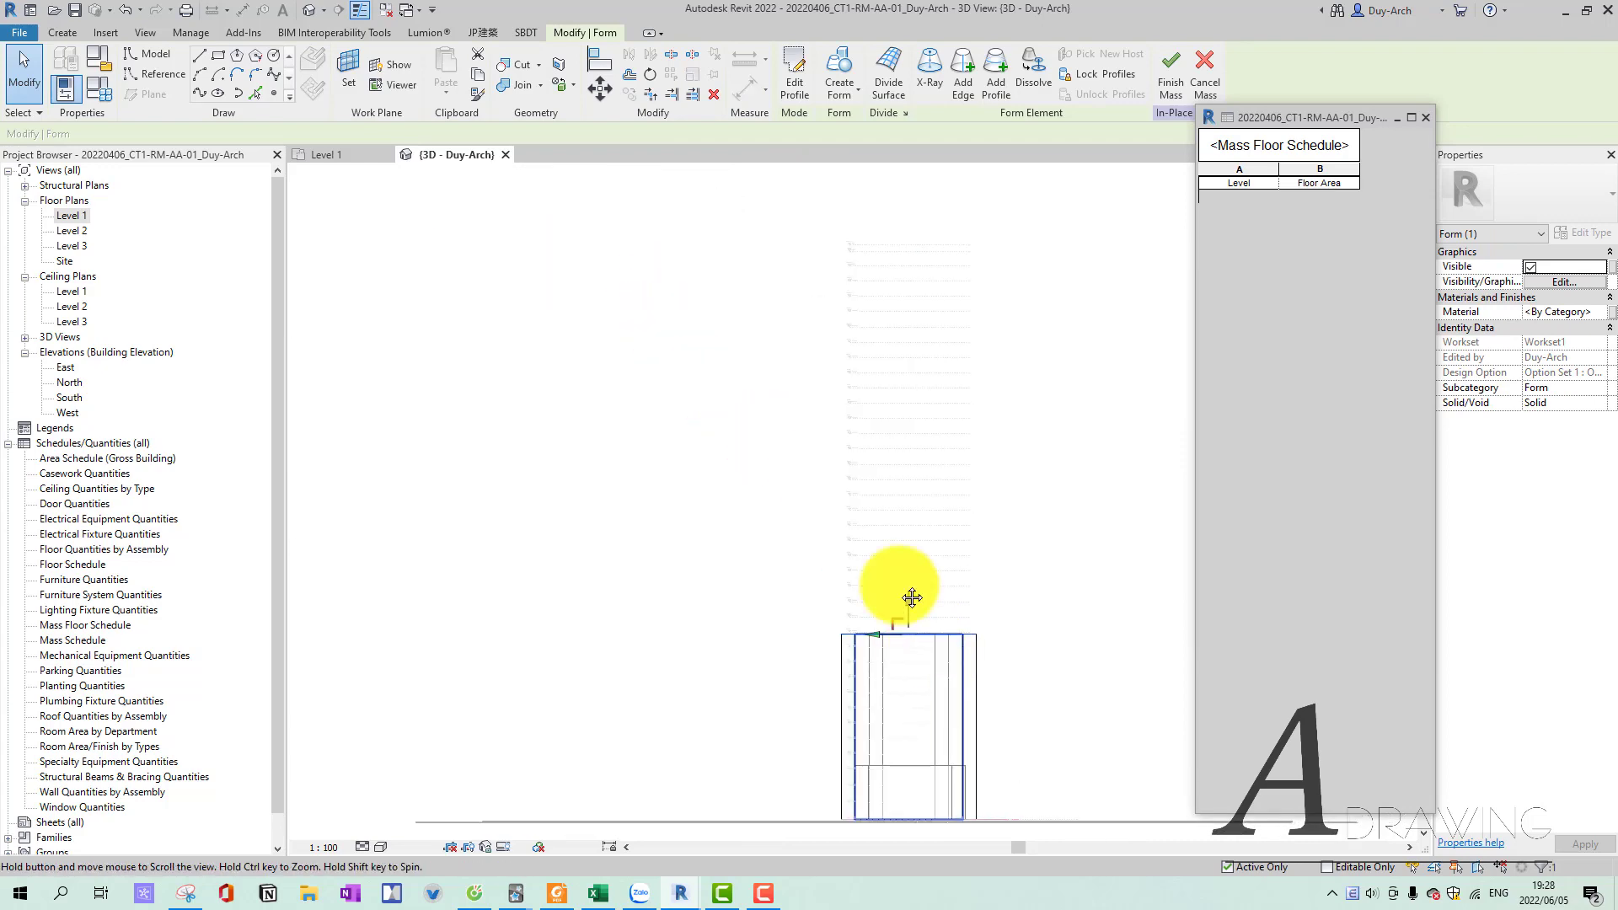
pyautogui.scroll(2, 817, 336)
# Lower the podium form's top to podium height and cycle to the inner block's top face.
pyautogui.moveTo(830, 562); pyautogui.dragTo(853, 527)
pyautogui.keyDown('shift'); pyautogui.moveTo(822, 546); pyautogui.dragTo(797, 492, button='middle'); pyautogui.keyUp('shift')
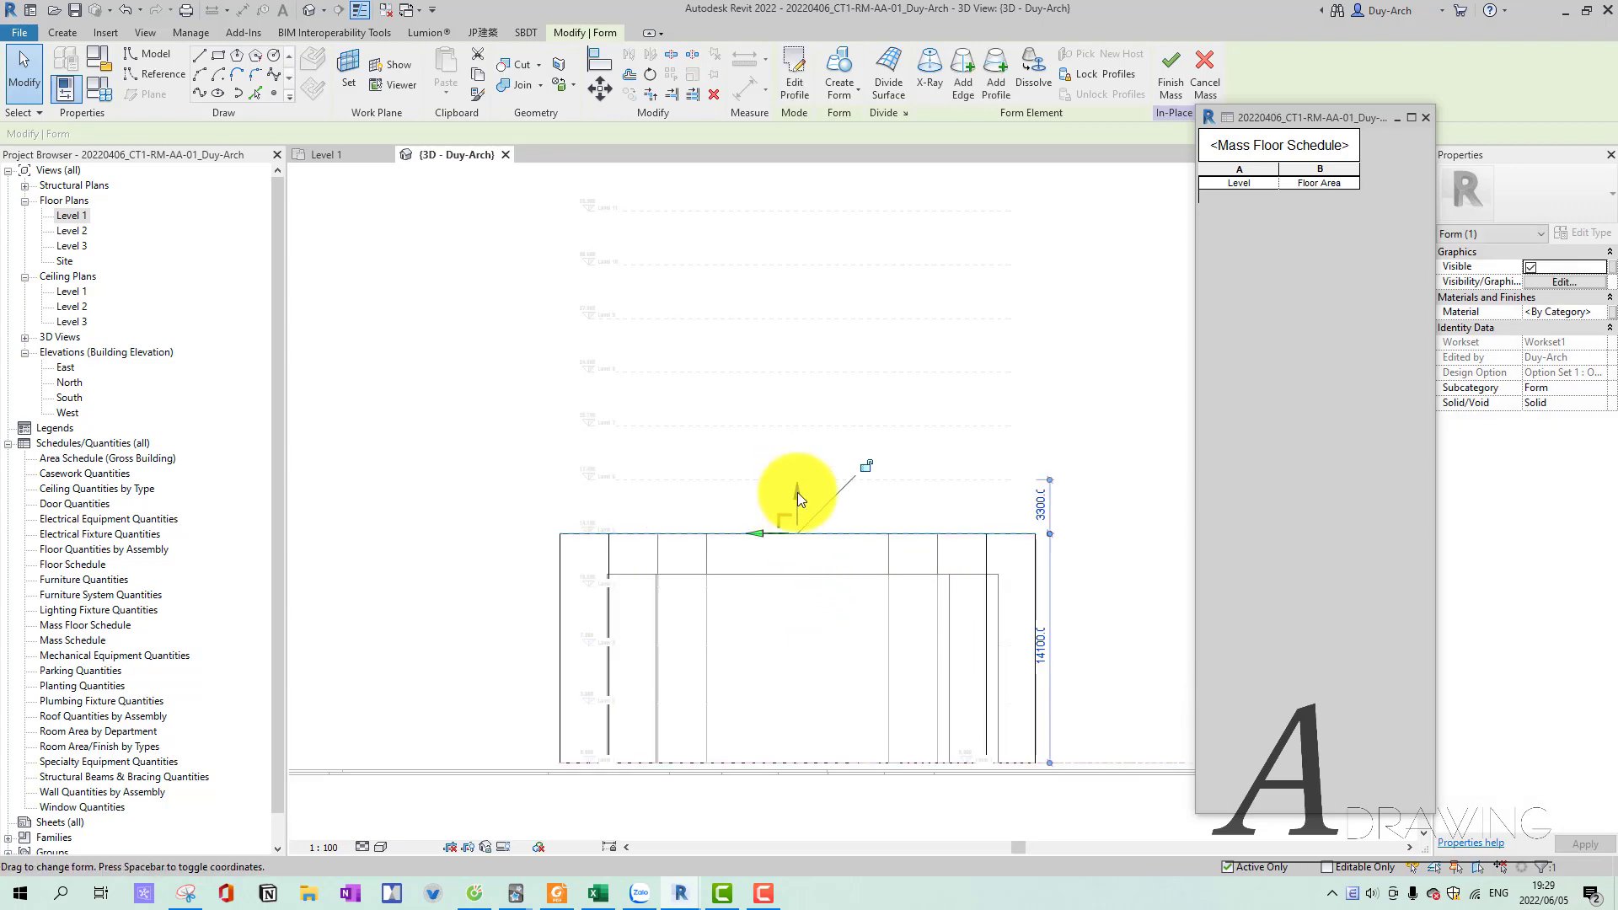
pyautogui.moveTo(809, 524); pyautogui.dragTo(817, 584)
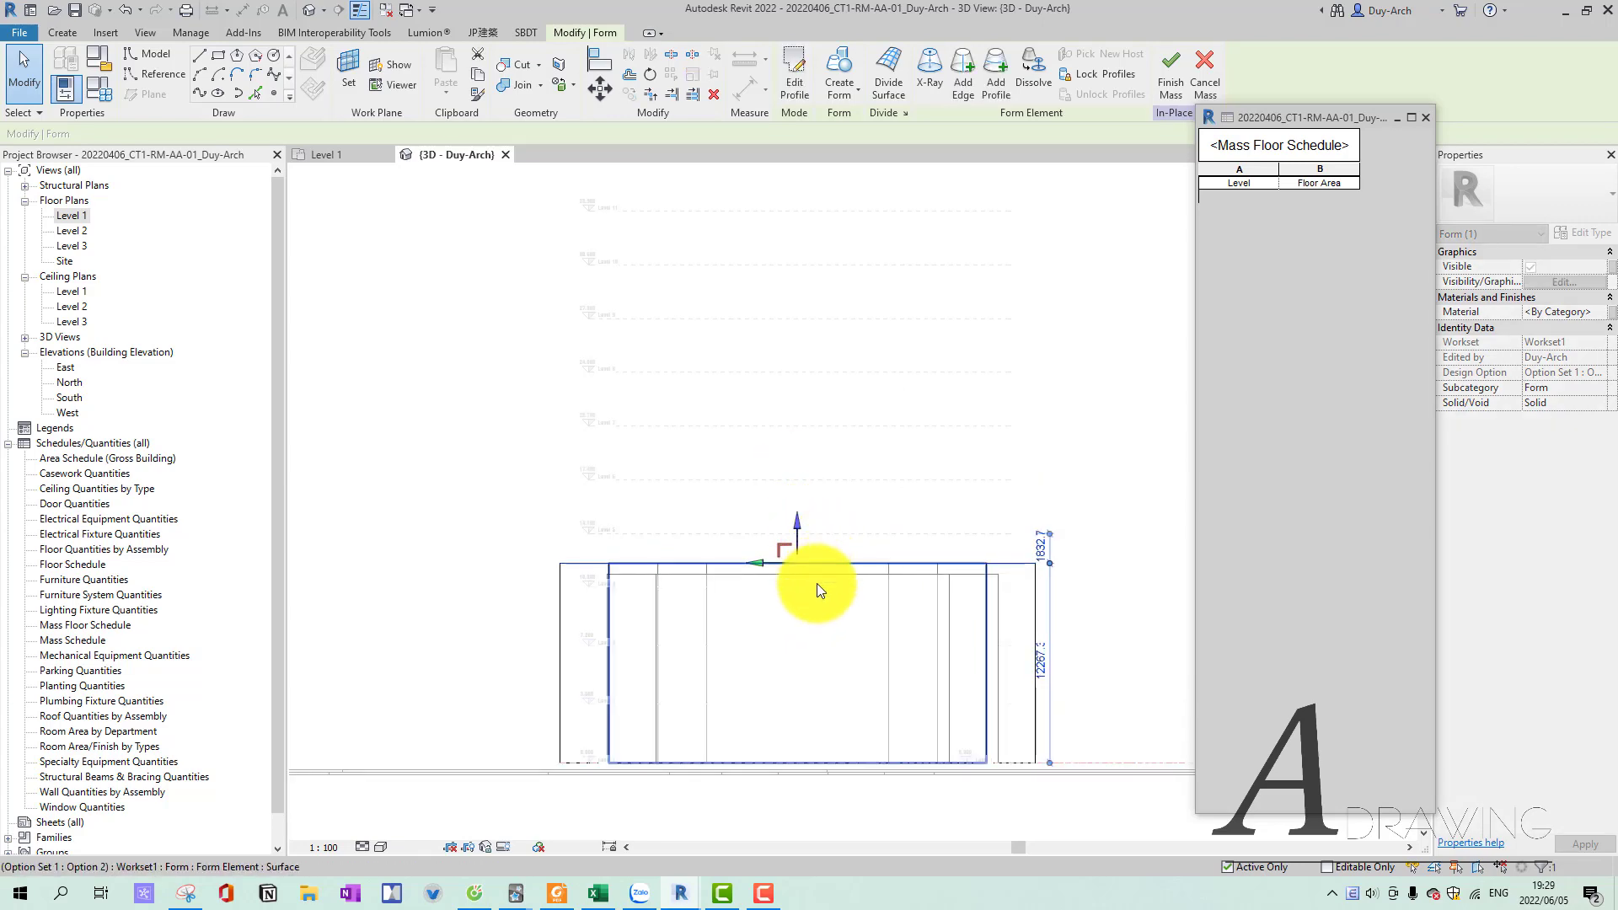
pyautogui.press('Escape')
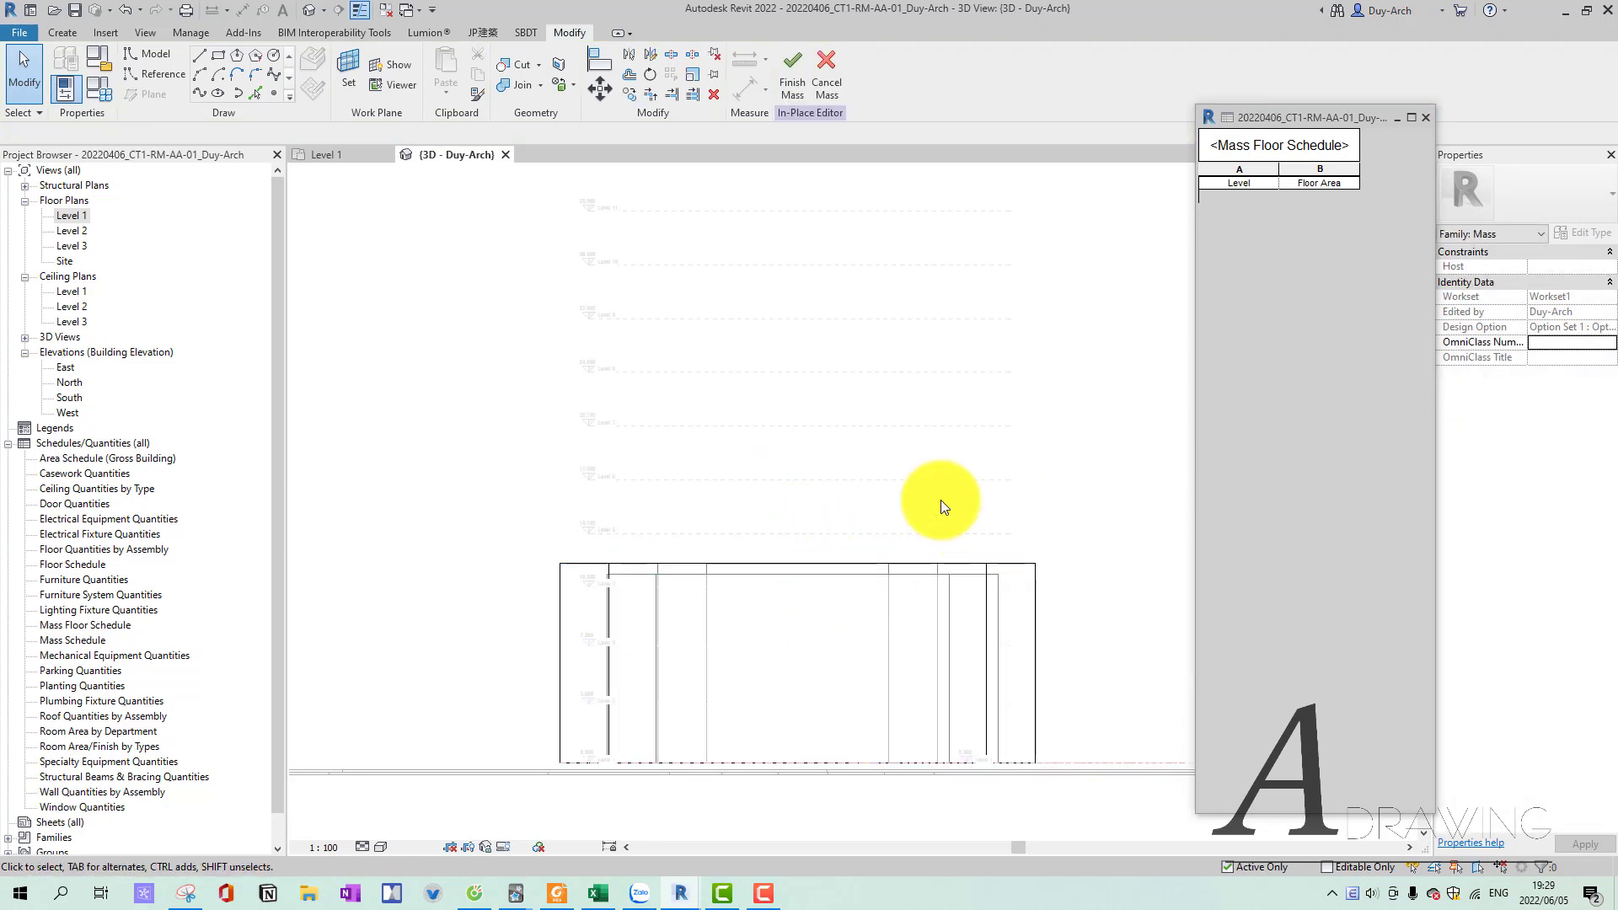
pyautogui.moveTo(940, 499)
pyautogui.keyDown('shift'); pyautogui.mouseDown(button='middle')
pyautogui.moveTo(758, 710)
pyautogui.moveTo(784, 518)
pyautogui.mouseUp(button='middle'); pyautogui.keyUp('shift')
pyautogui.press('Tab')
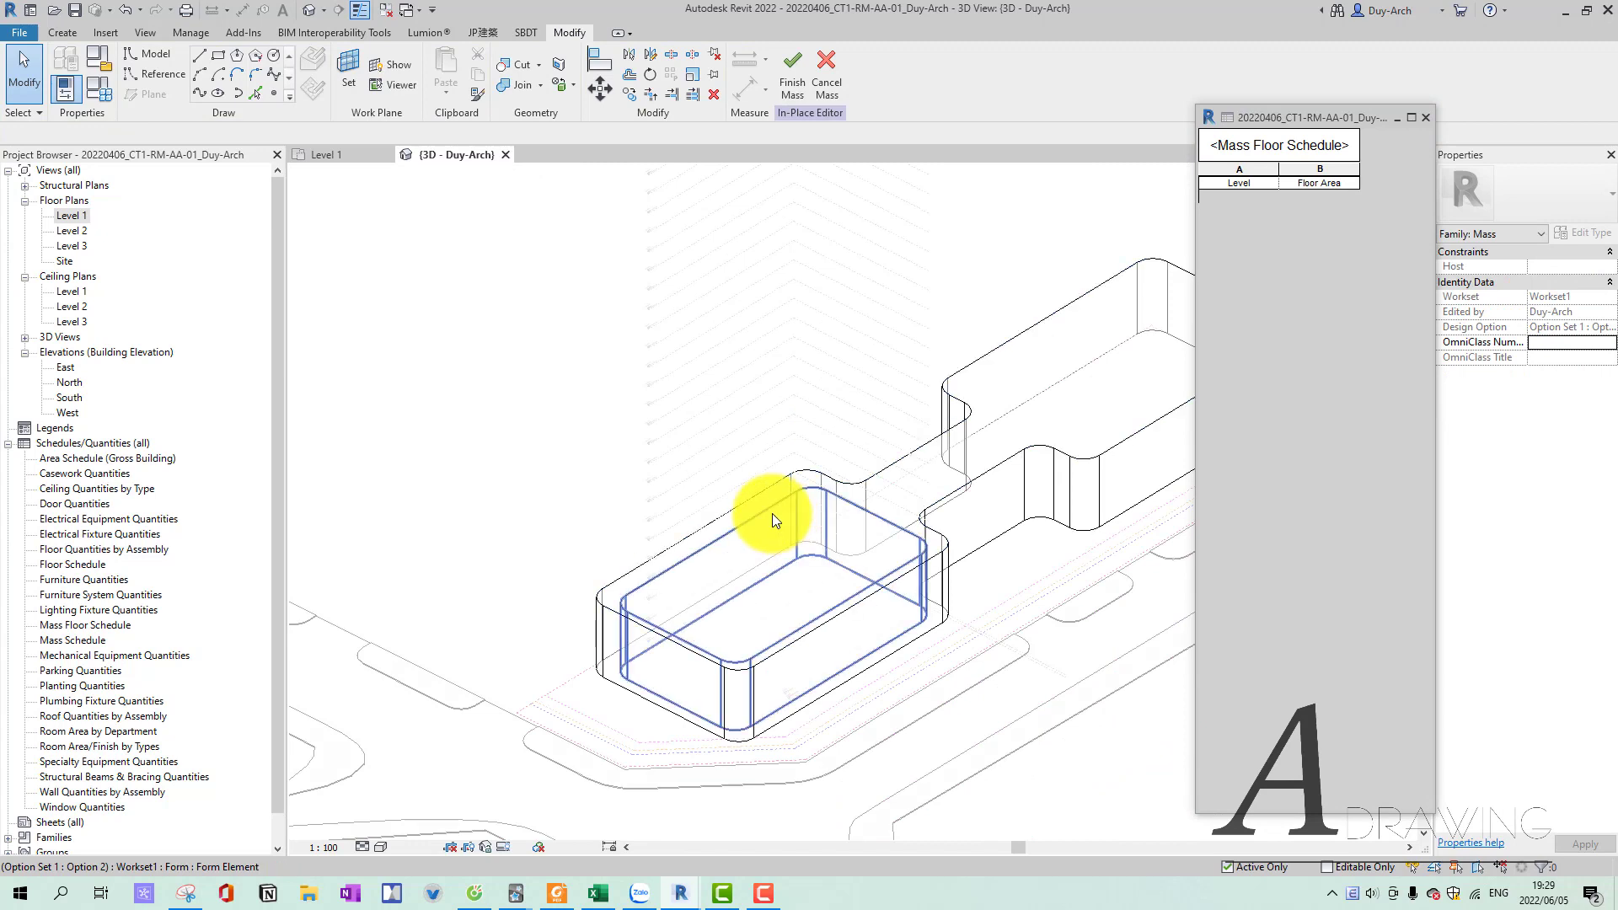
pyautogui.press('Tab')
pyautogui.press('Tab')
# Pull the inner block's top face far upward to make it a tower.
pyautogui.click(772, 513)
pyautogui.scroll(-2, 772, 513)
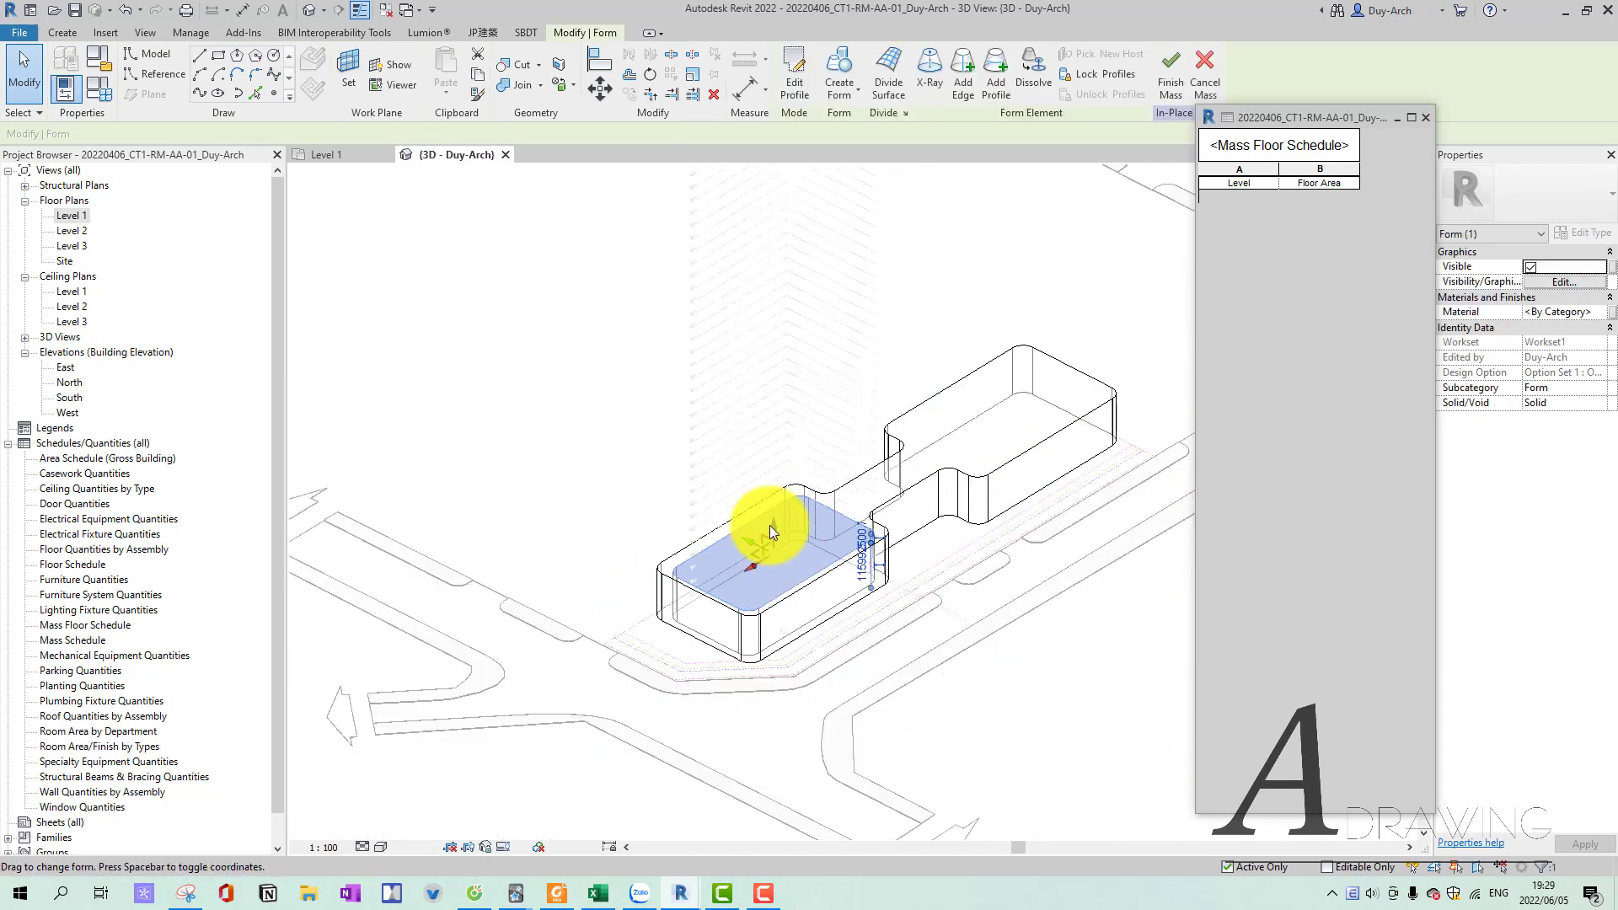
pyautogui.moveTo(751, 514)
pyautogui.mouseDown()
pyautogui.moveTo(759, 324)
pyautogui.moveTo(792, 294)
pyautogui.mouseUp()
pyautogui.moveTo(780, 186); pyautogui.dragTo(785, 366, button='middle')
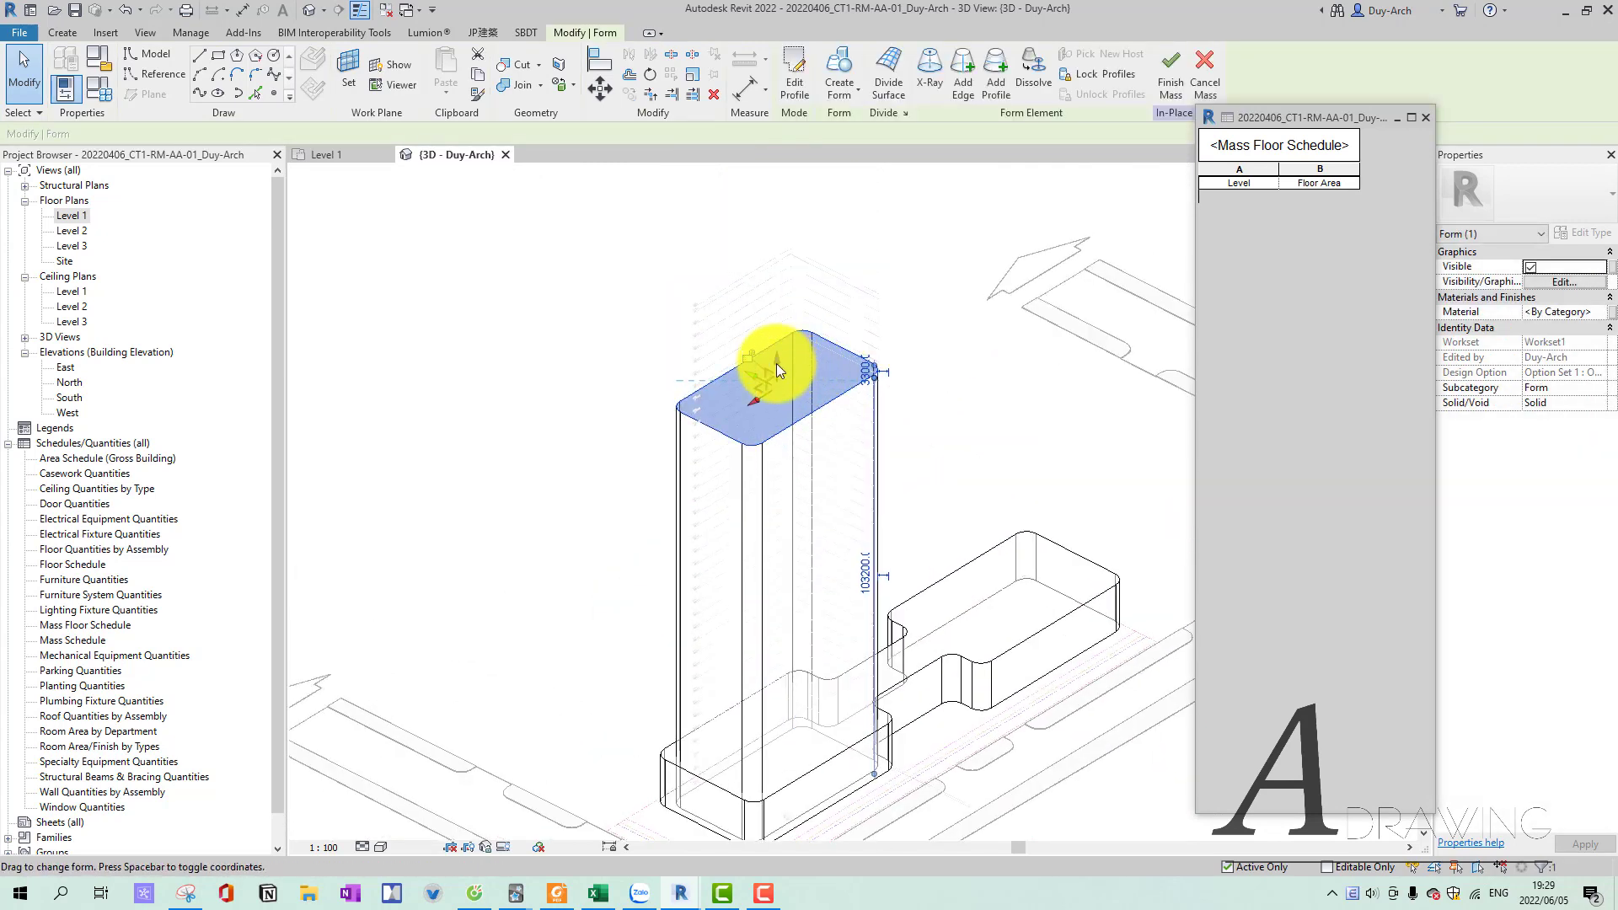
pyautogui.moveTo(777, 370); pyautogui.dragTo(776, 282)
pyautogui.moveTo(801, 462); pyautogui.dragTo(787, 621, button='middle')
pyautogui.press('Escape')
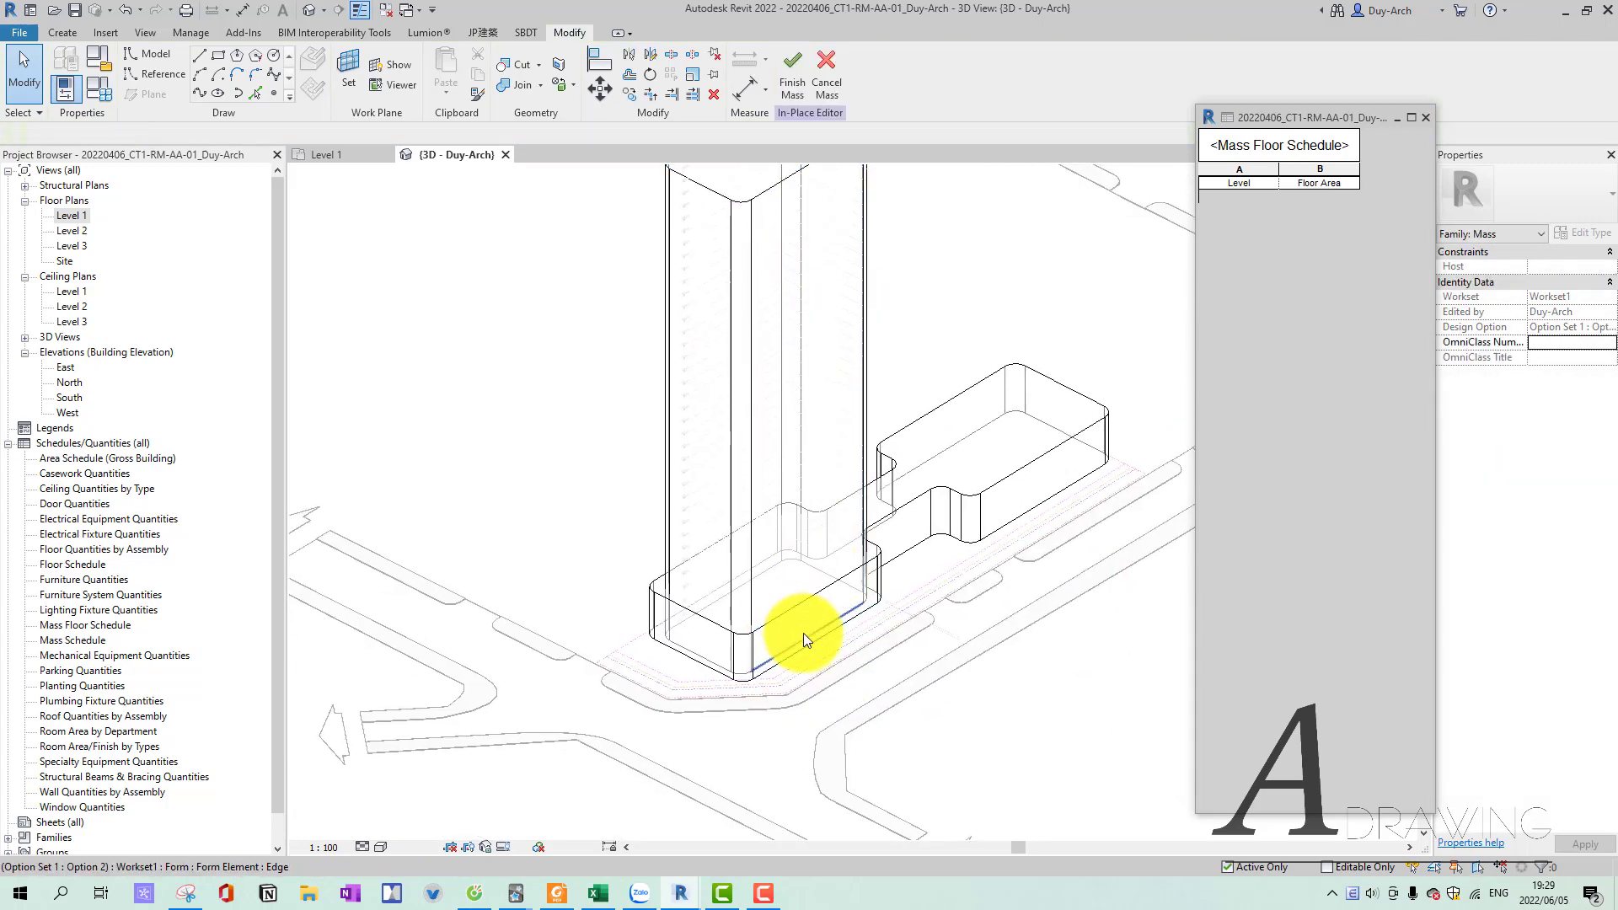
pyautogui.click(802, 628)
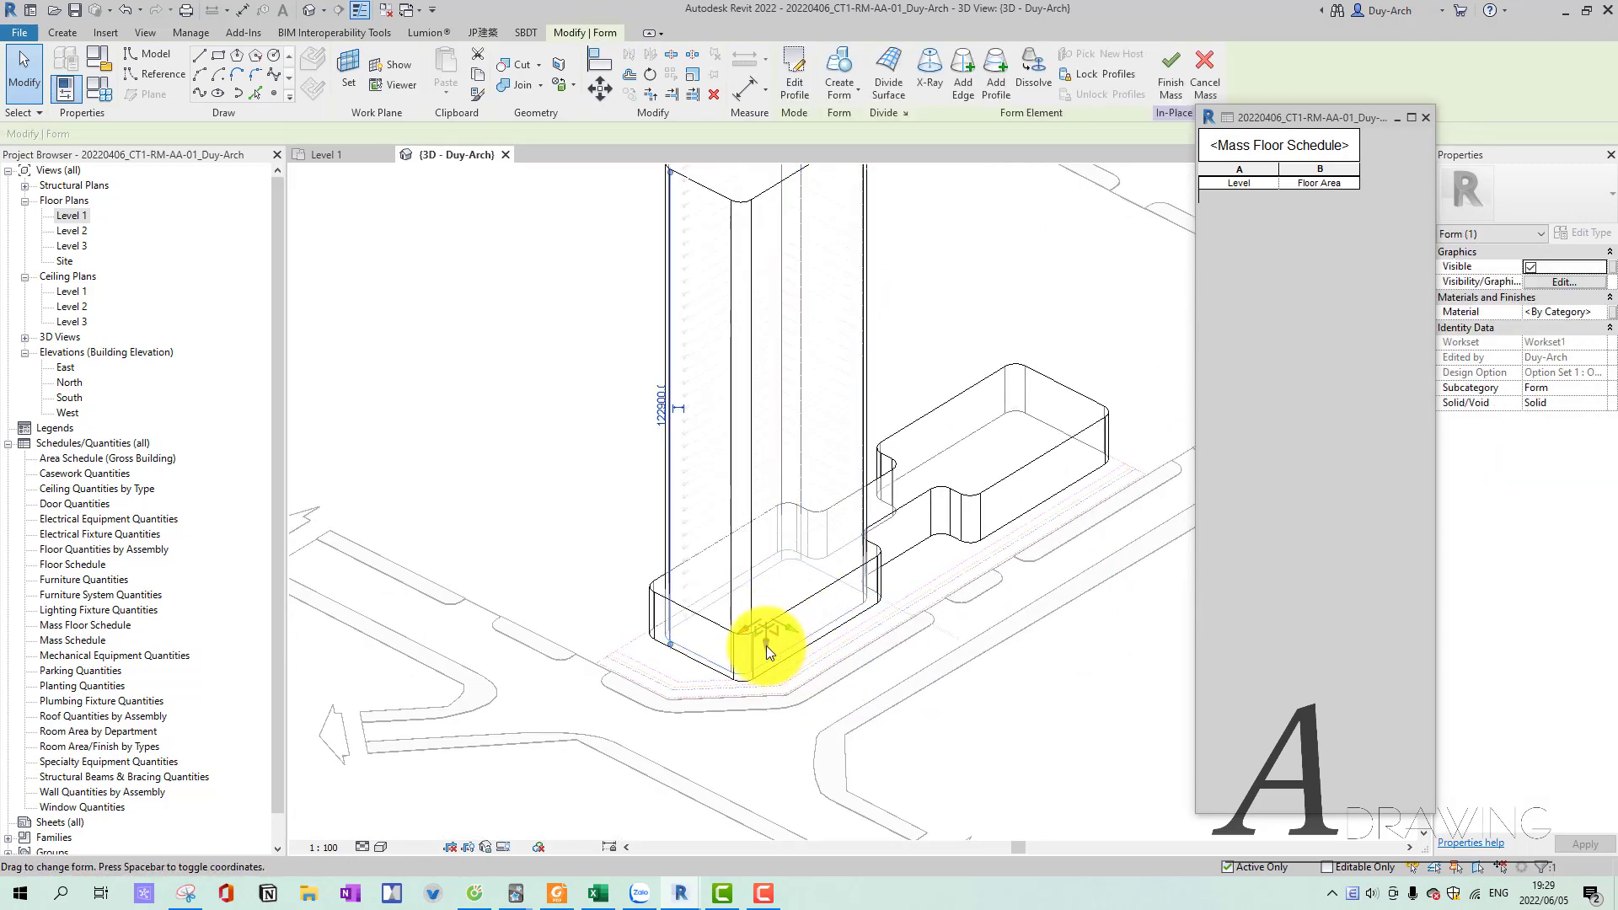
# Deselect the tower form, view the masses in perspective and return to the Level 1 plan.
pyautogui.keyDown('shift'); pyautogui.moveTo(782, 584); pyautogui.dragTo(785, 624, button='middle'); pyautogui.keyUp('shift')
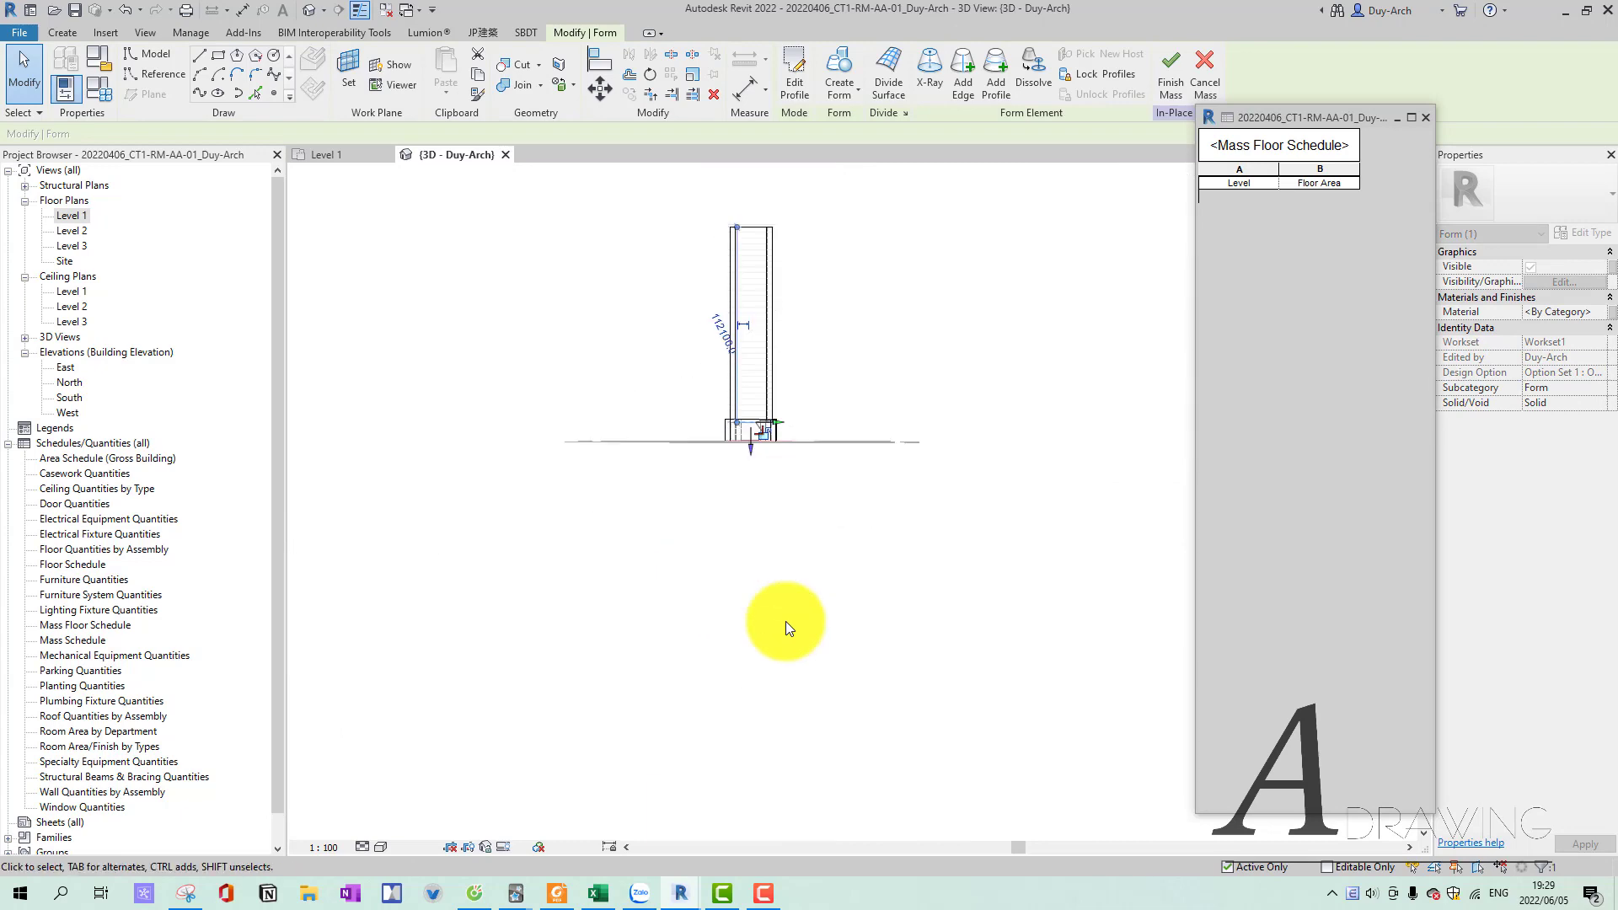
pyautogui.scroll(4, 877, 697)
pyautogui.scroll(2, 823, 427)
pyautogui.scroll(3, 799, 605)
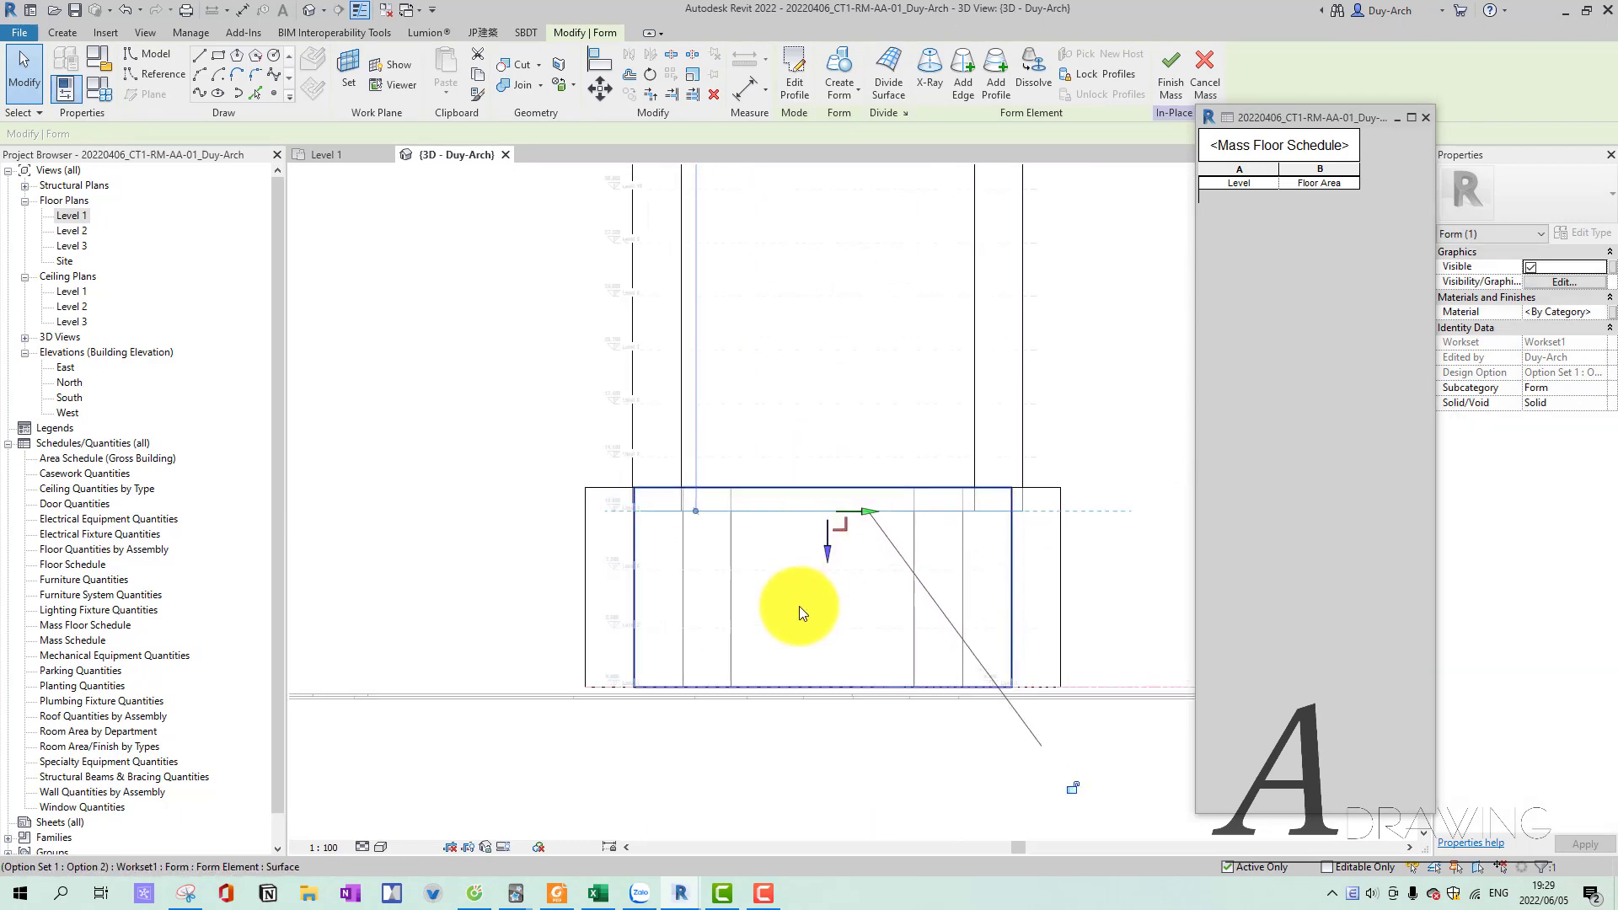
pyautogui.scroll(2, 799, 605)
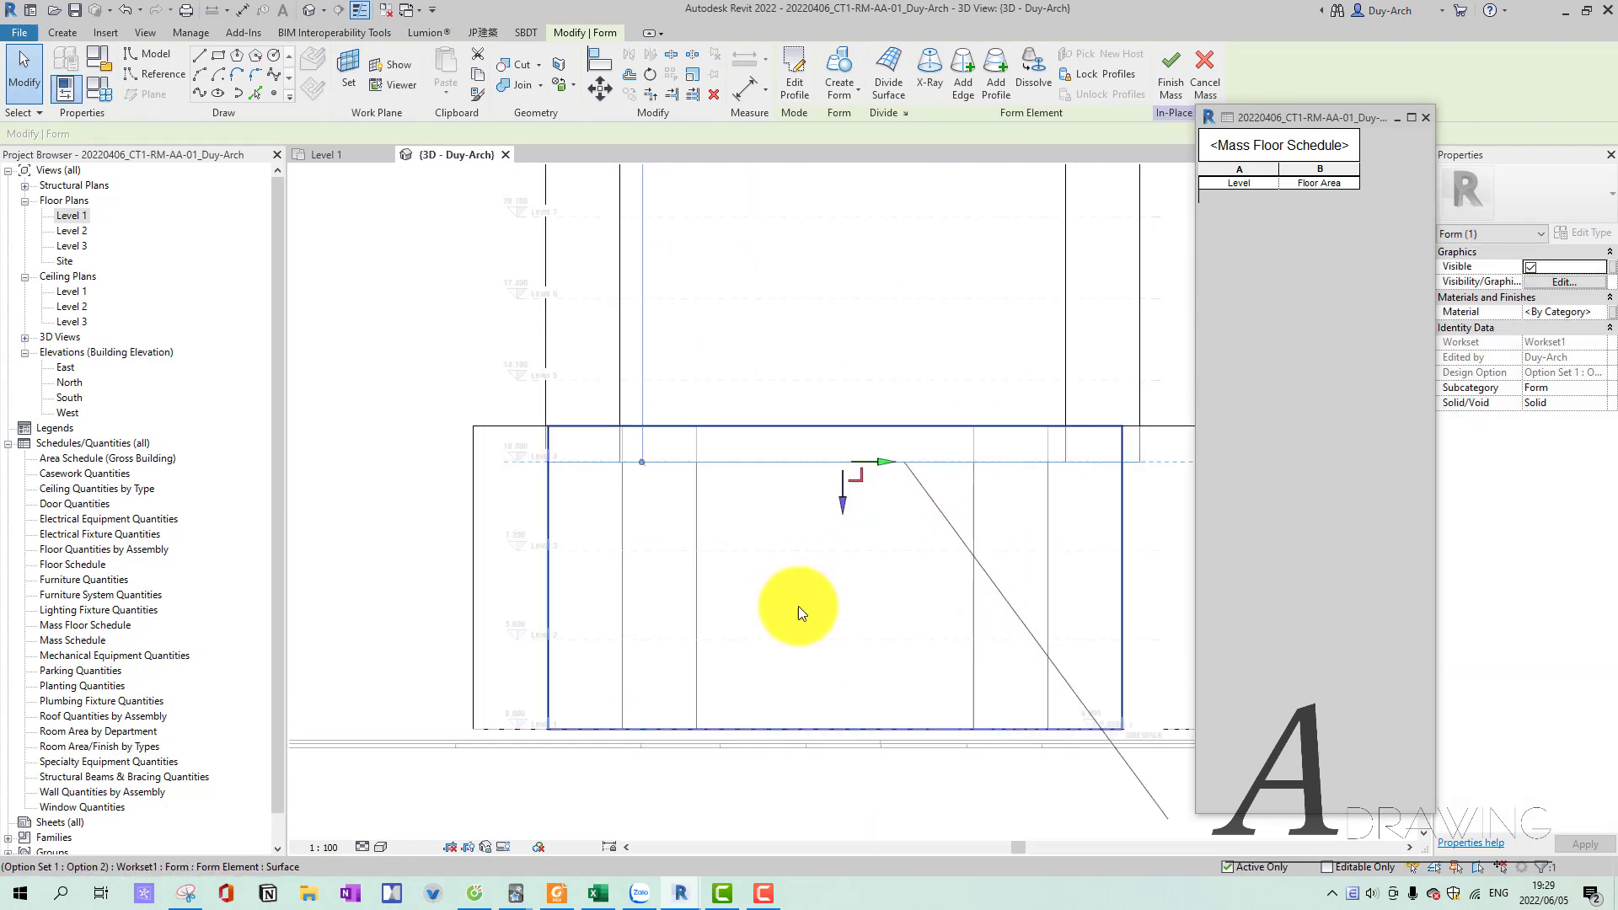
pyautogui.click(418, 352)
pyautogui.moveTo(529, 428)
pyautogui.keyDown('shift'); pyautogui.mouseDown(button='middle')
pyautogui.moveTo(656, 550)
pyautogui.moveTo(441, 567)
pyautogui.moveTo(747, 542)
pyautogui.moveTo(786, 596)
pyautogui.moveTo(794, 549)
pyautogui.mouseUp(button='middle'); pyautogui.keyUp('shift')
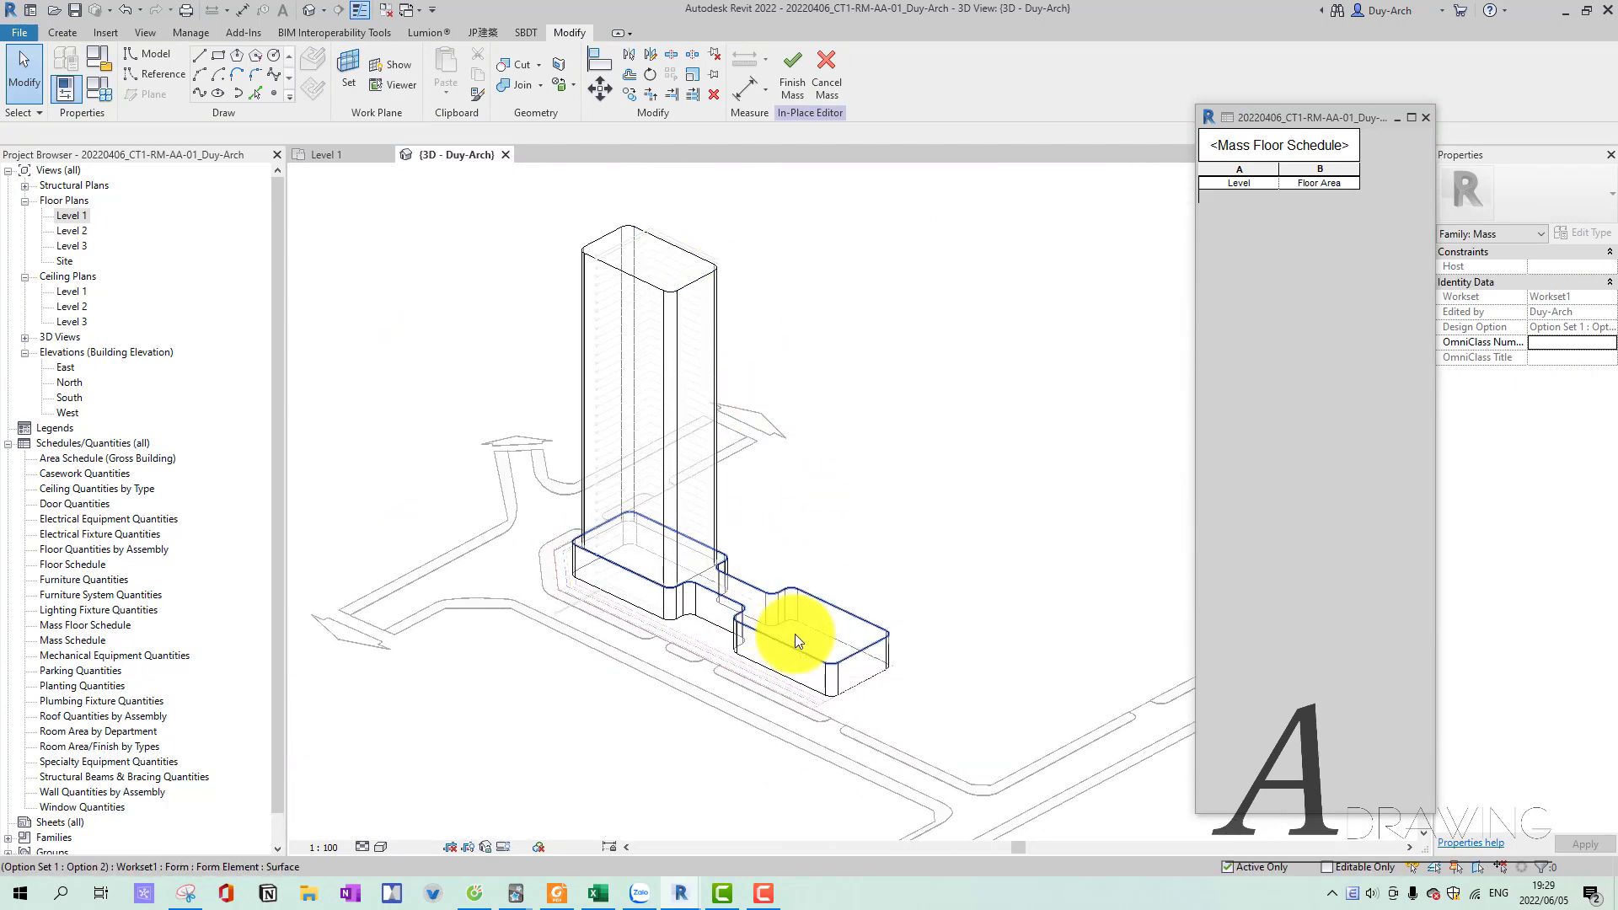
pyautogui.click(352, 155)
pyautogui.moveTo(540, 439); pyautogui.dragTo(631, 504, button='middle')
# Pick the right podium's rounded outline as mass lines, then select that loop in 3D.
pyautogui.scroll(-2, 630, 504)
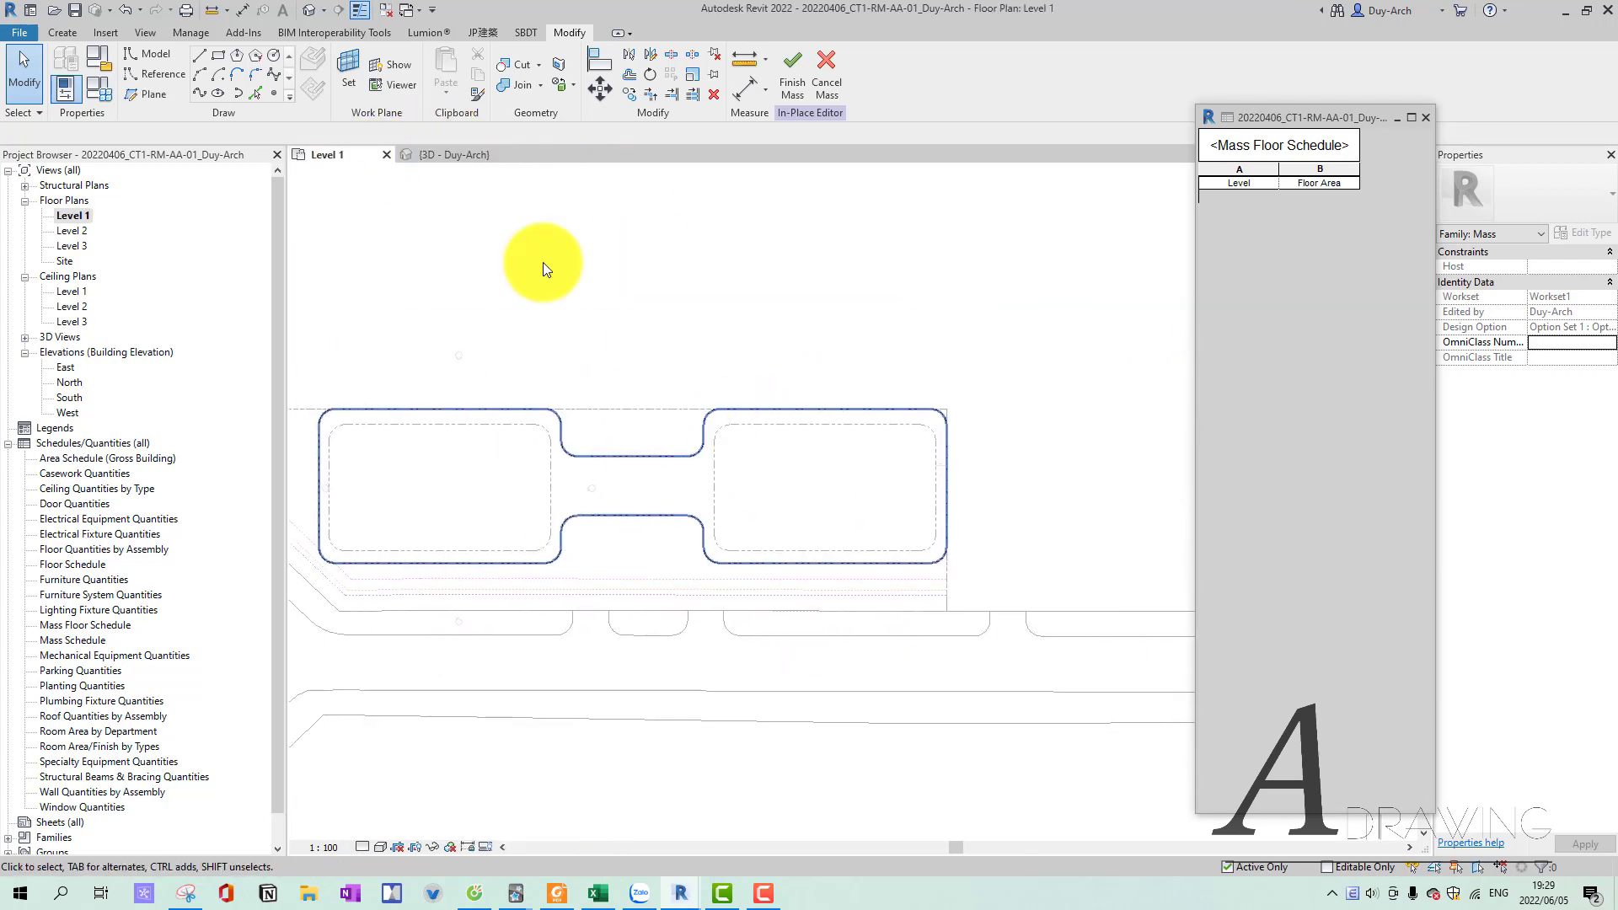
pyautogui.click(254, 92)
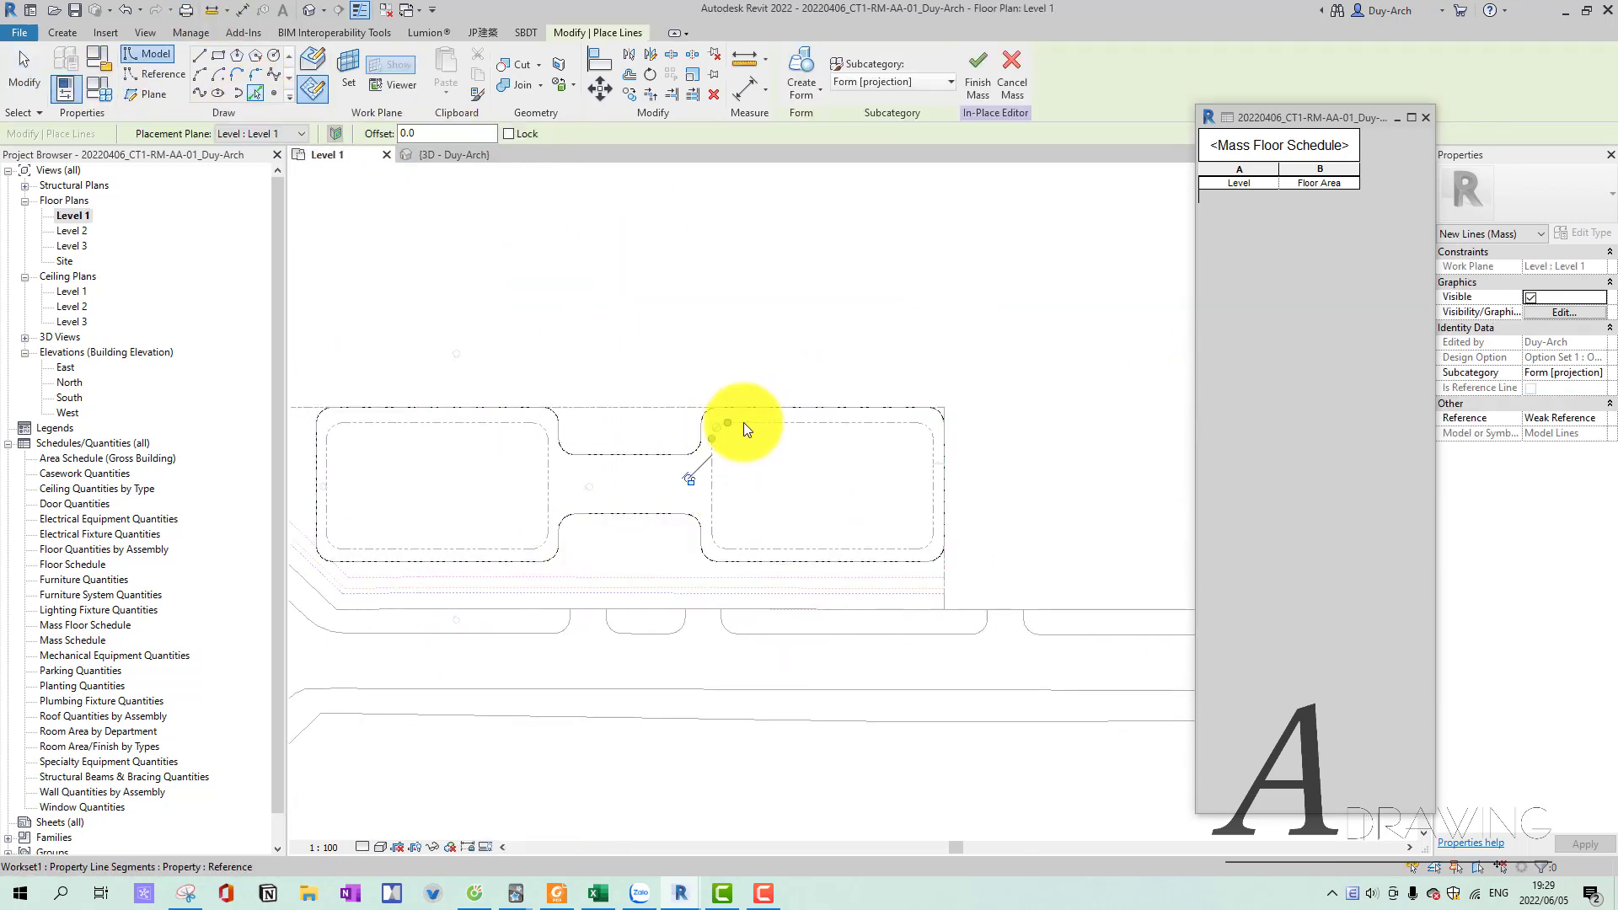
pyautogui.click(922, 550)
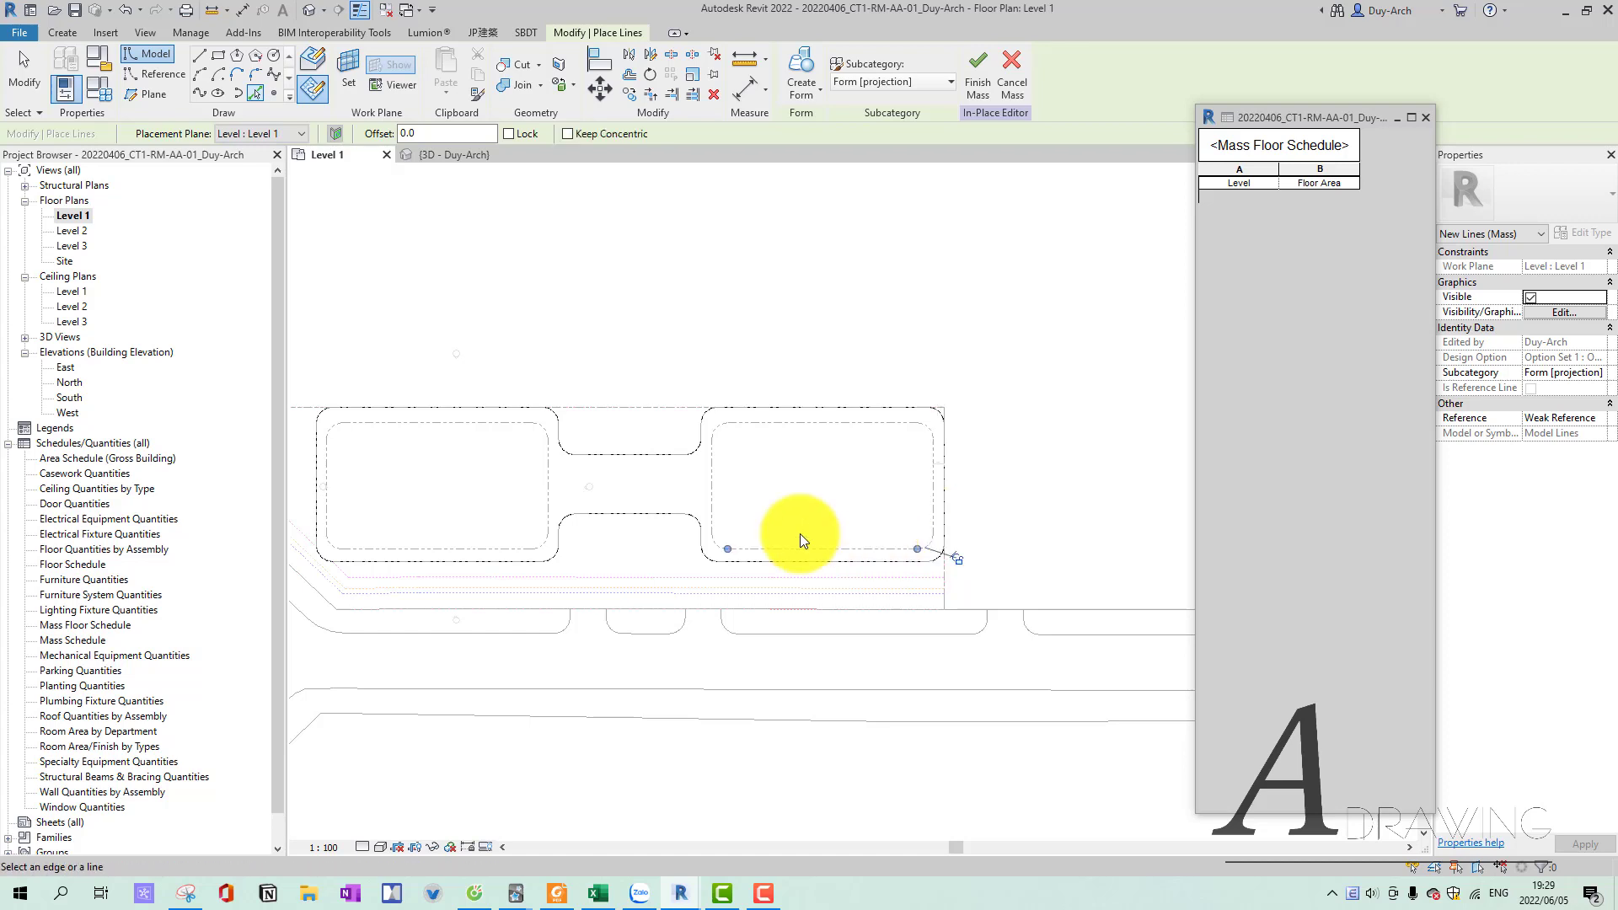
pyautogui.click(715, 545)
pyautogui.hotkey('ctrl', 'Tab')
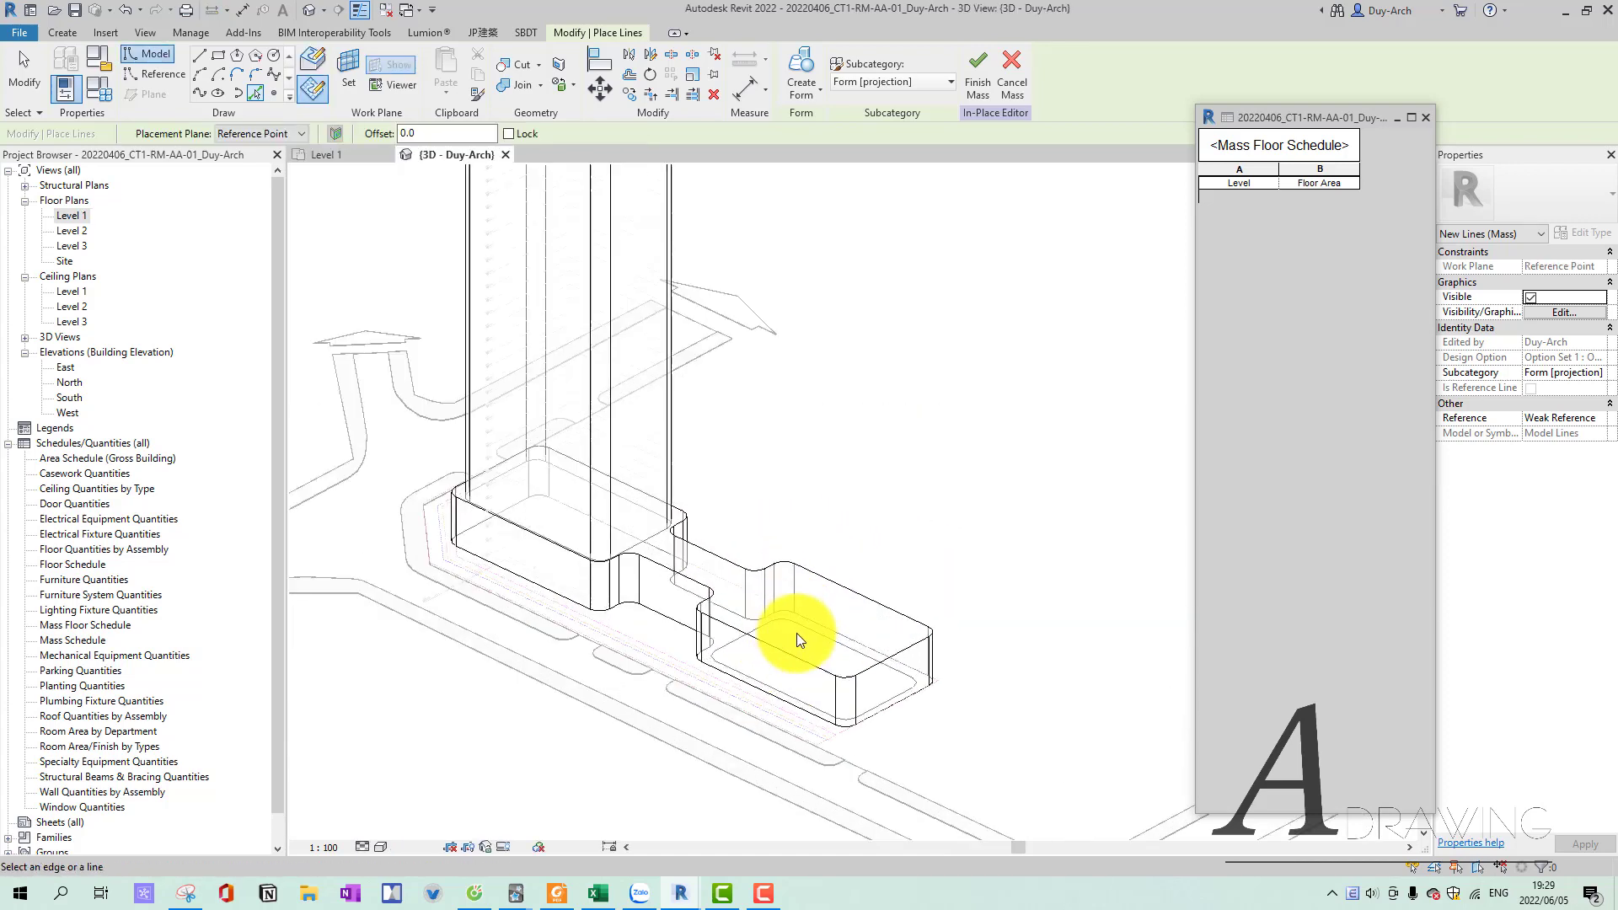
pyautogui.press('Escape')
pyautogui.click(789, 627)
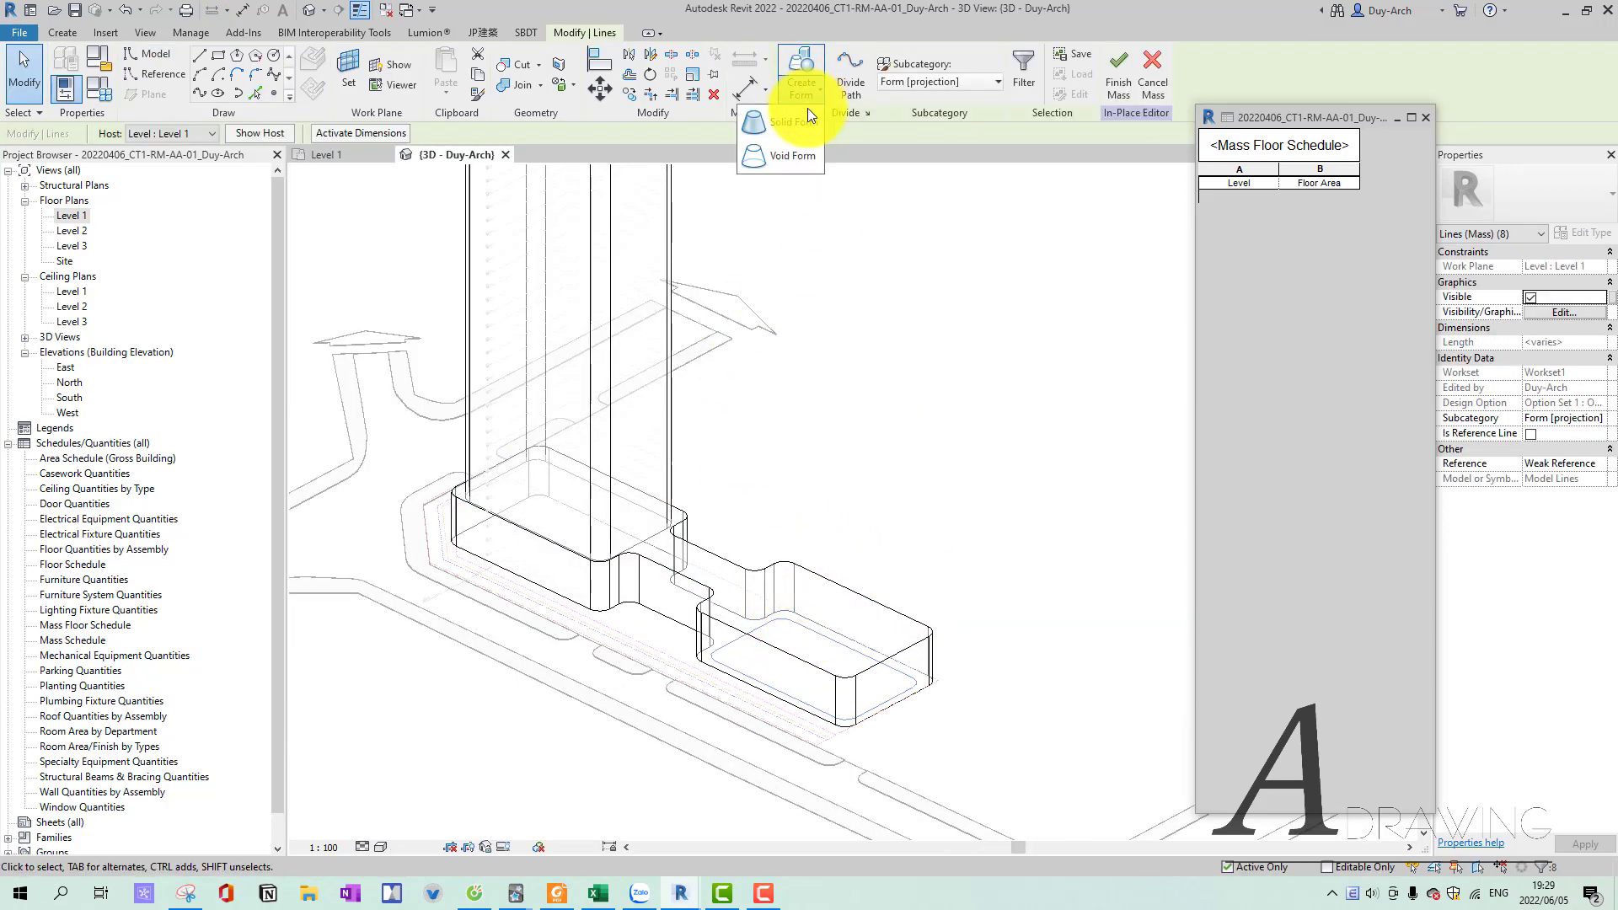
pyautogui.scroll(-3, 809, 487)
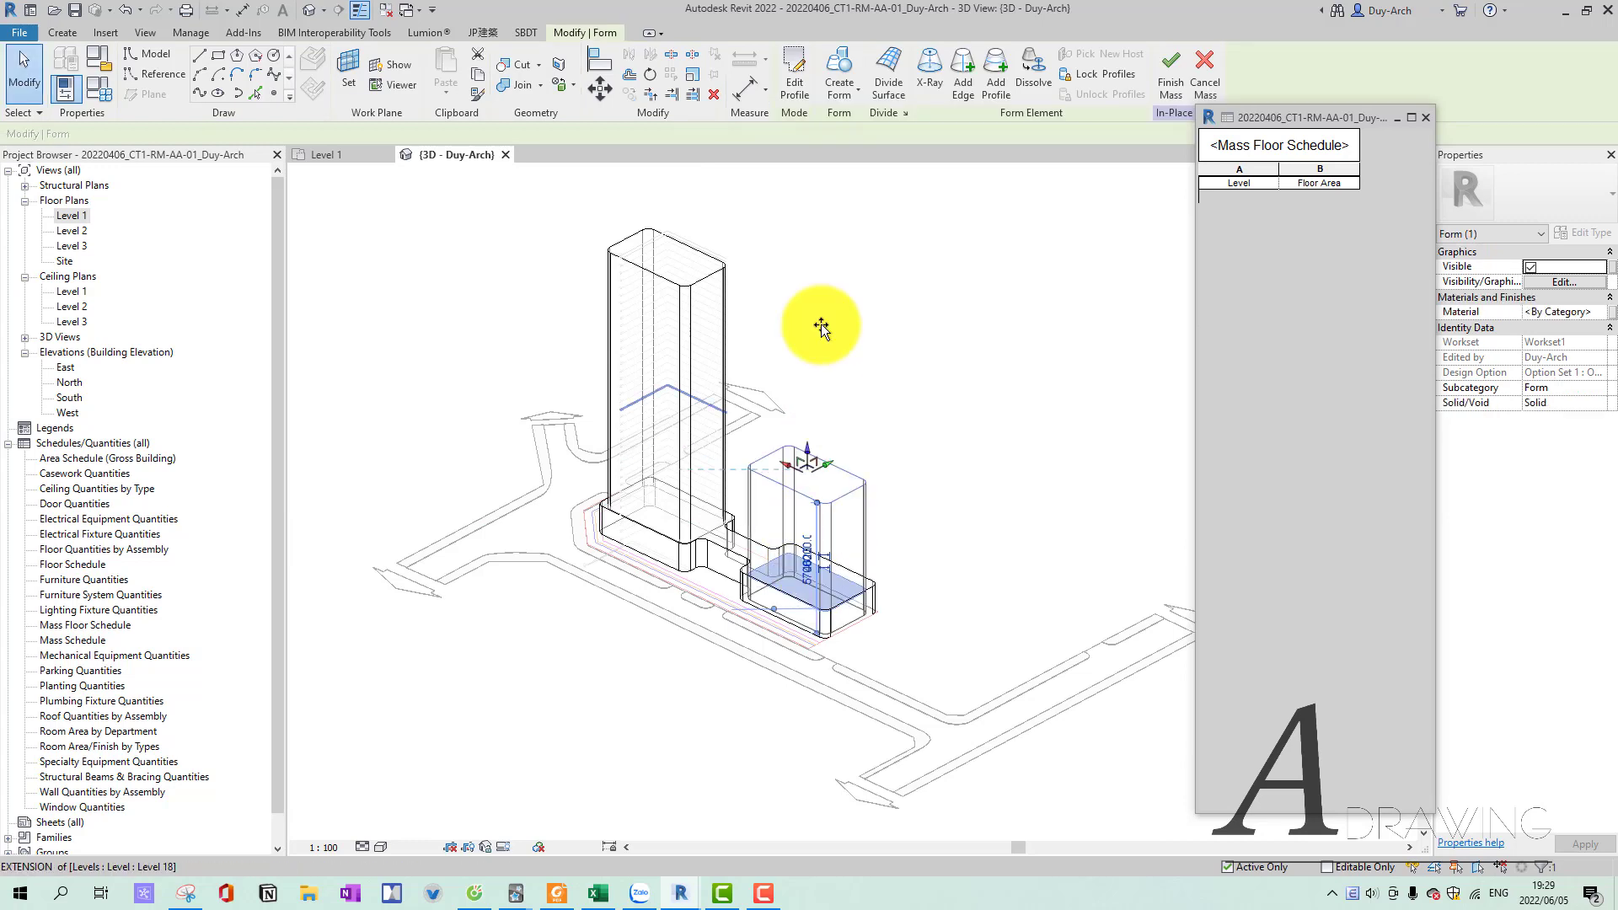
# Lower the second tower's top face to set its height, then view both towers isometrically.
pyautogui.moveTo(814, 284); pyautogui.dragTo(796, 300)
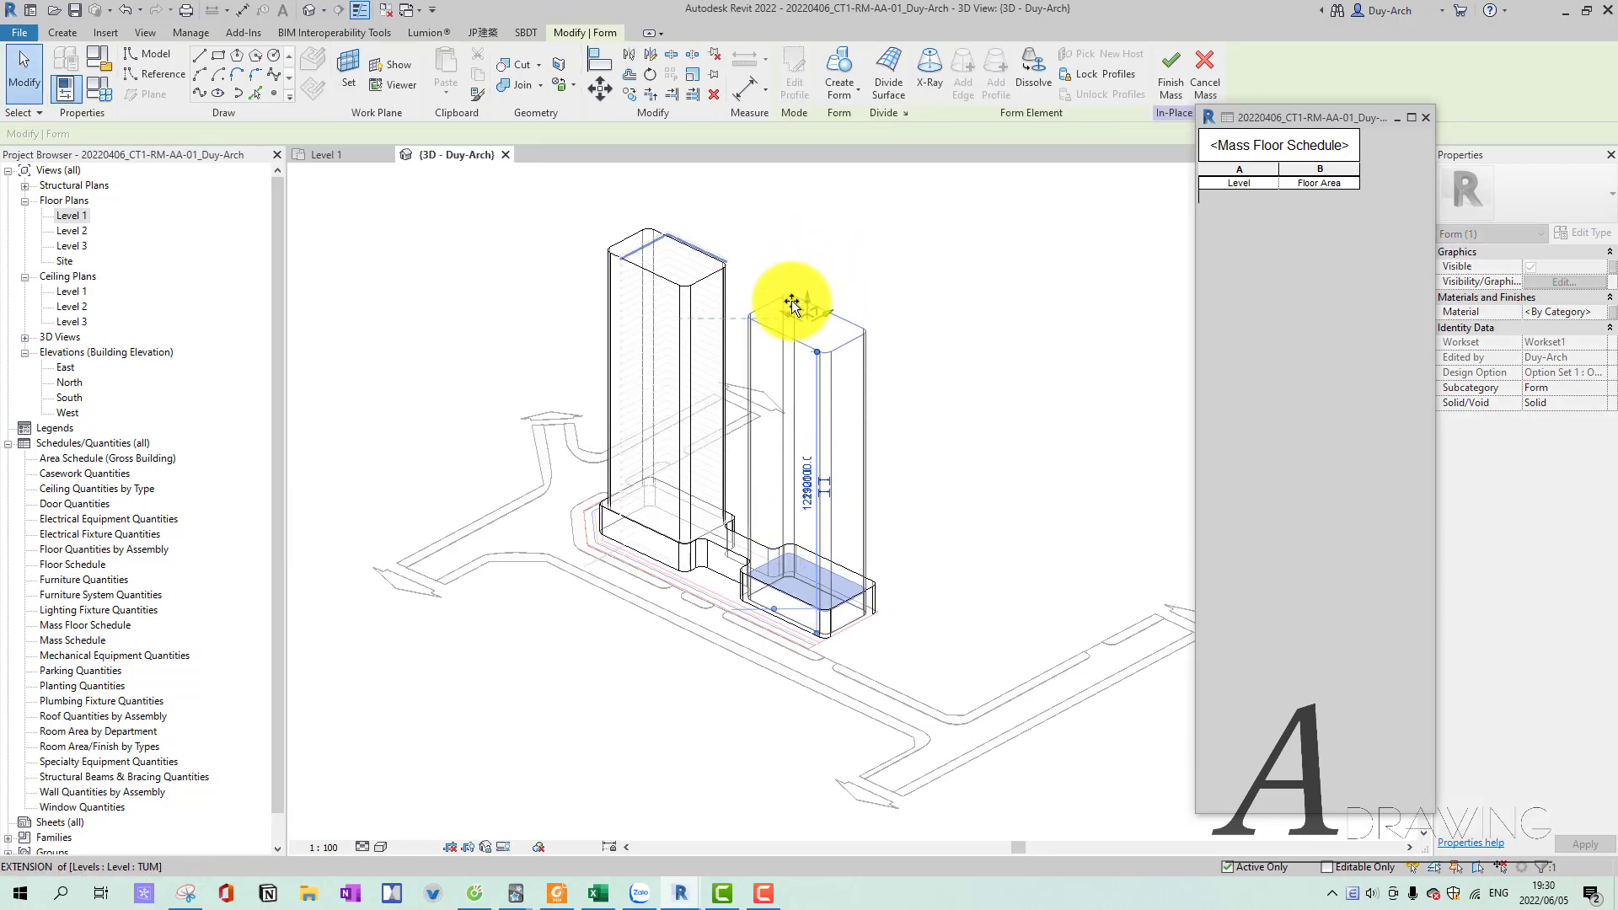
pyautogui.scroll(2, 856, 620)
pyautogui.press('Escape')
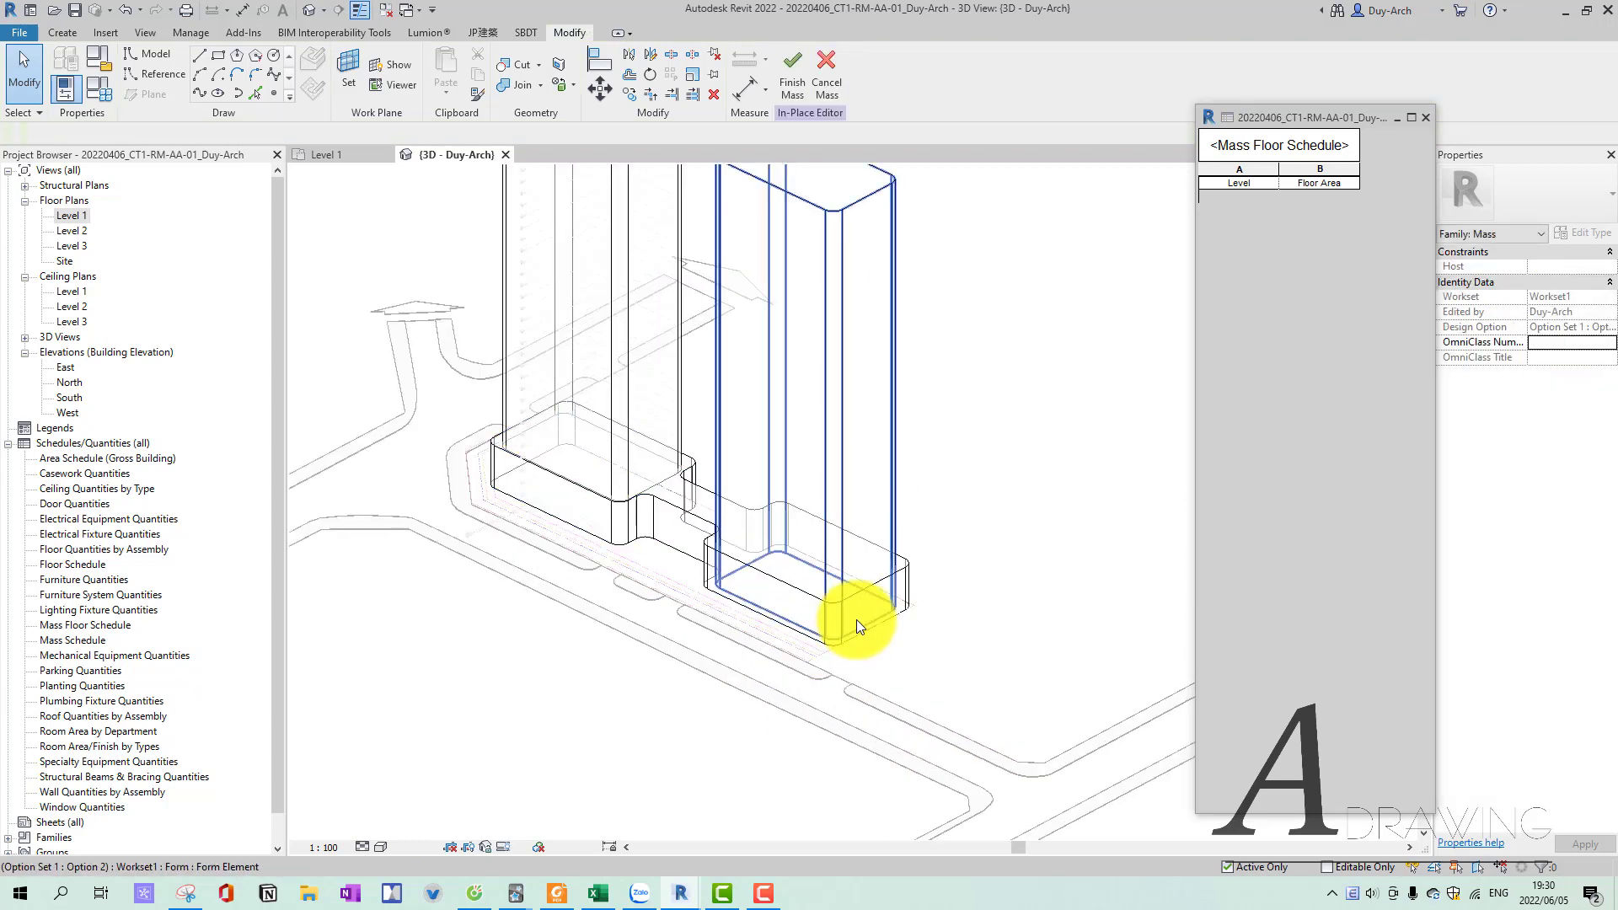
pyautogui.click(857, 620)
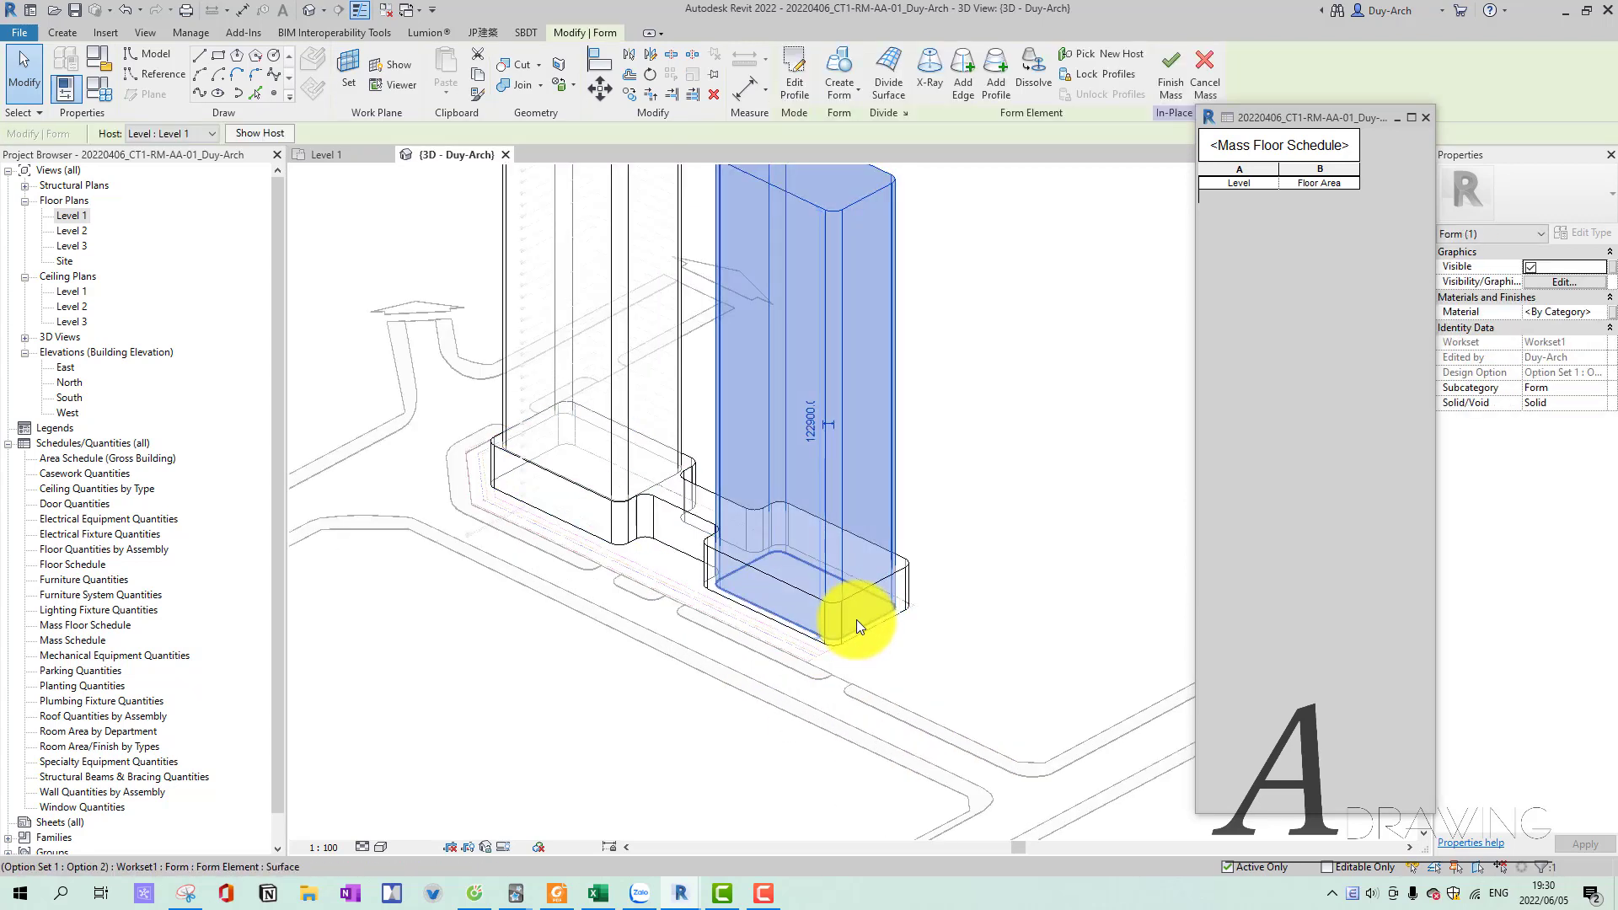
pyautogui.click(842, 614)
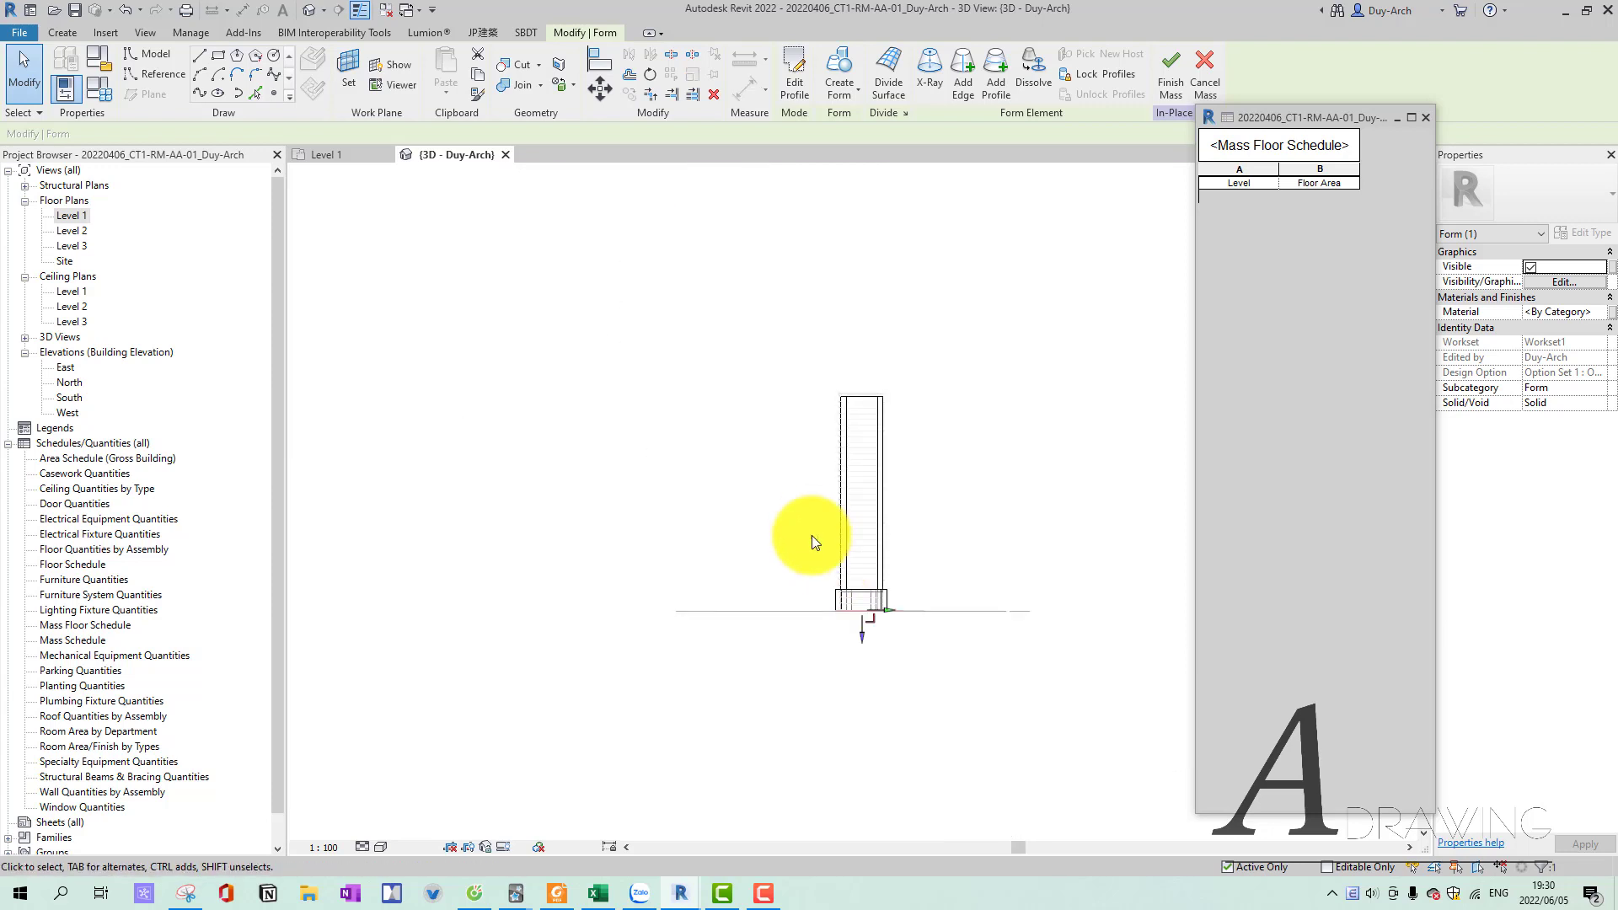
pyautogui.scroll(3, 842, 608)
pyautogui.scroll(3, 838, 597)
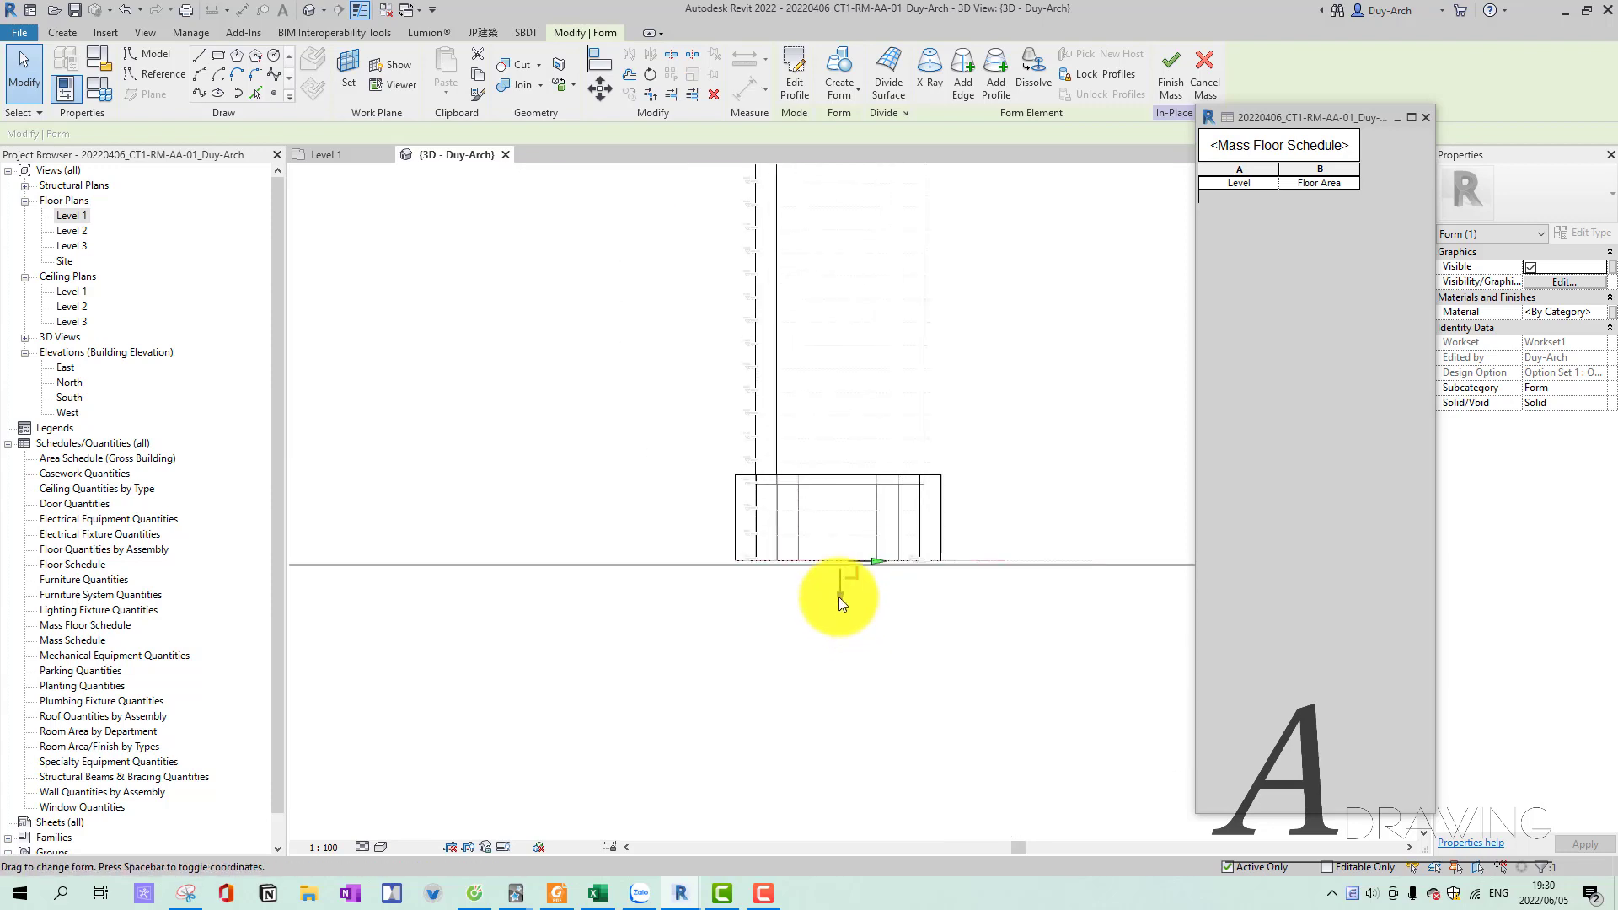
pyautogui.click(949, 446)
pyautogui.scroll(-5, 888, 478)
pyautogui.moveTo(704, 675)
pyautogui.keyDown('shift'); pyautogui.mouseDown(button='middle')
pyautogui.moveTo(871, 576)
pyautogui.moveTo(686, 621)
pyautogui.moveTo(741, 542)
pyautogui.moveTo(738, 560)
pyautogui.mouseUp(button='middle'); pyautogui.keyUp('shift')
pyautogui.scroll(3, 738, 560)
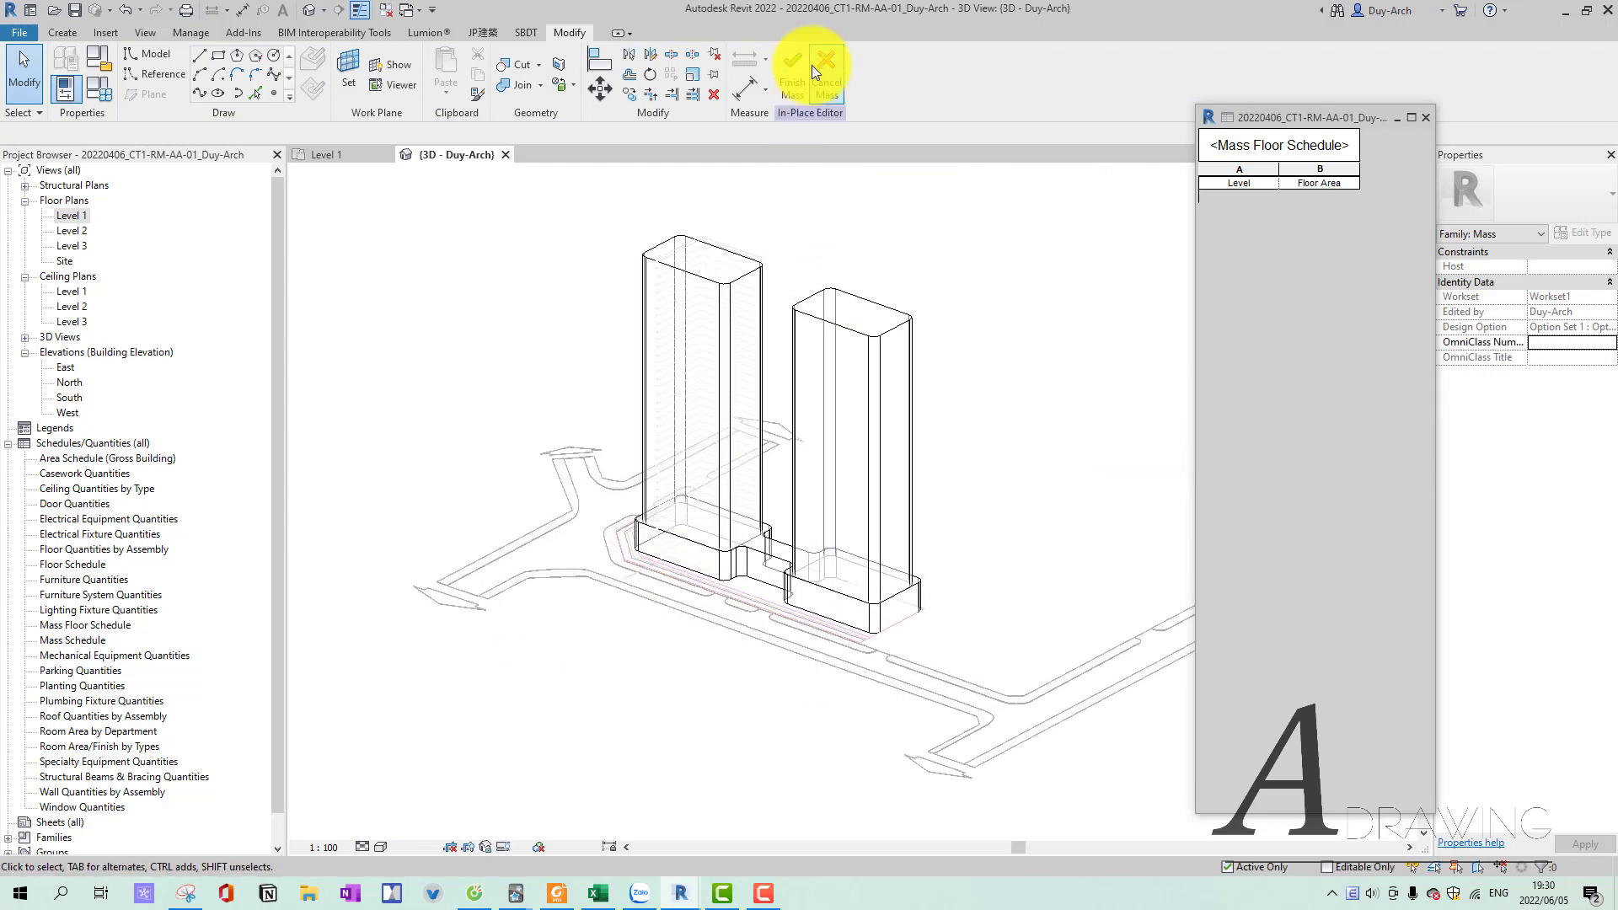
# Finish the in-place mass and add mass floors at every level from Level 1 through ROOF.
pyautogui.click(878, 335)
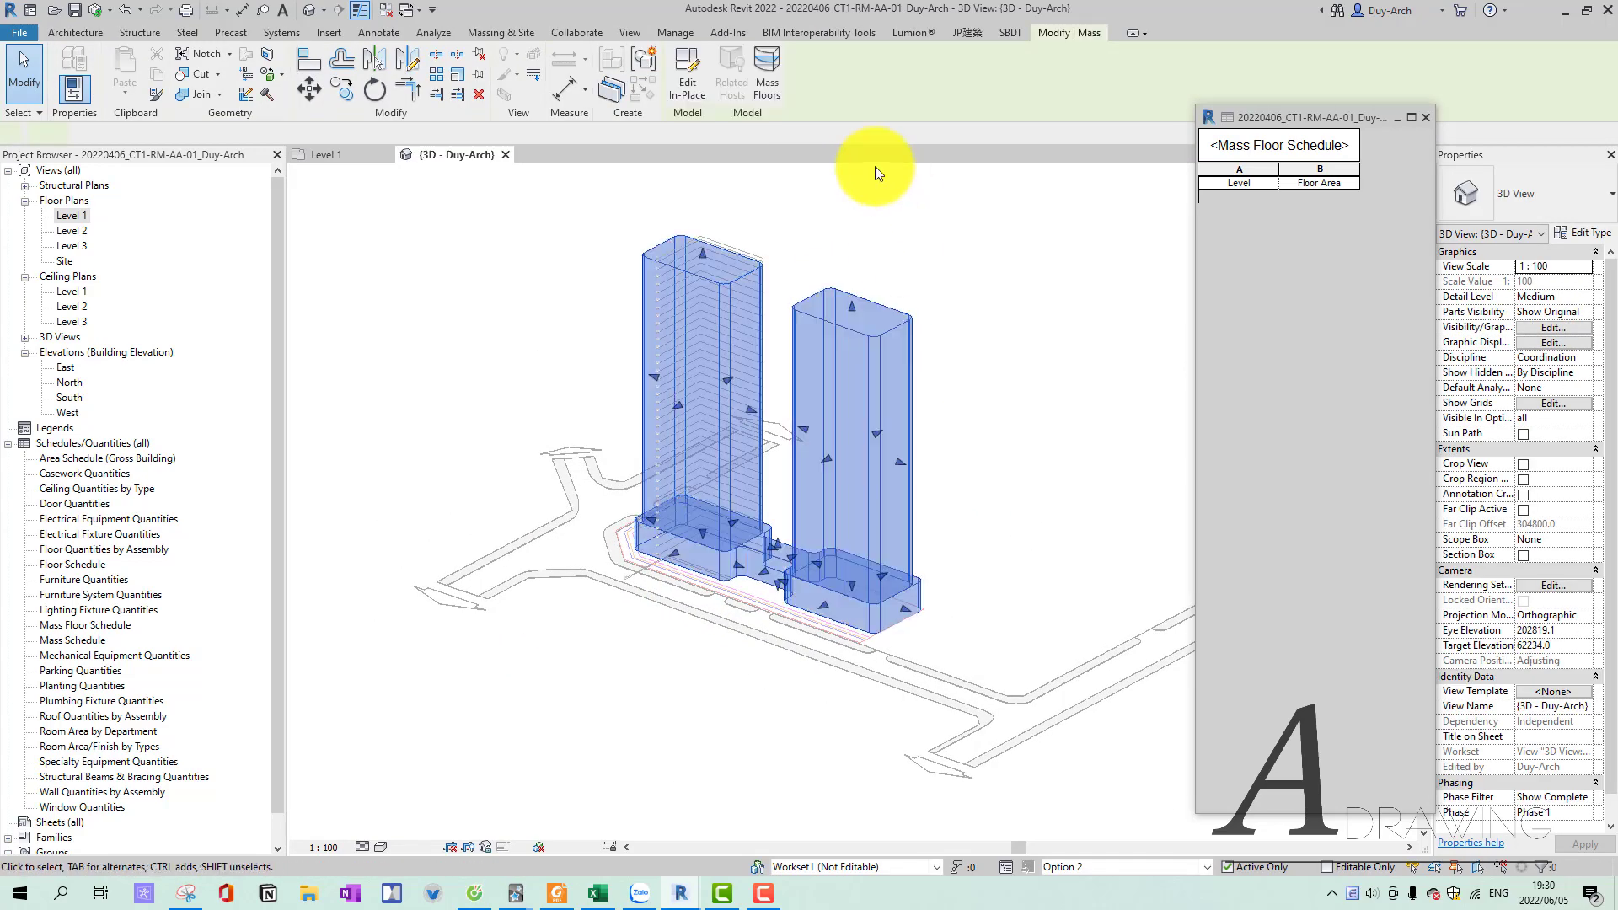
pyautogui.click(763, 60)
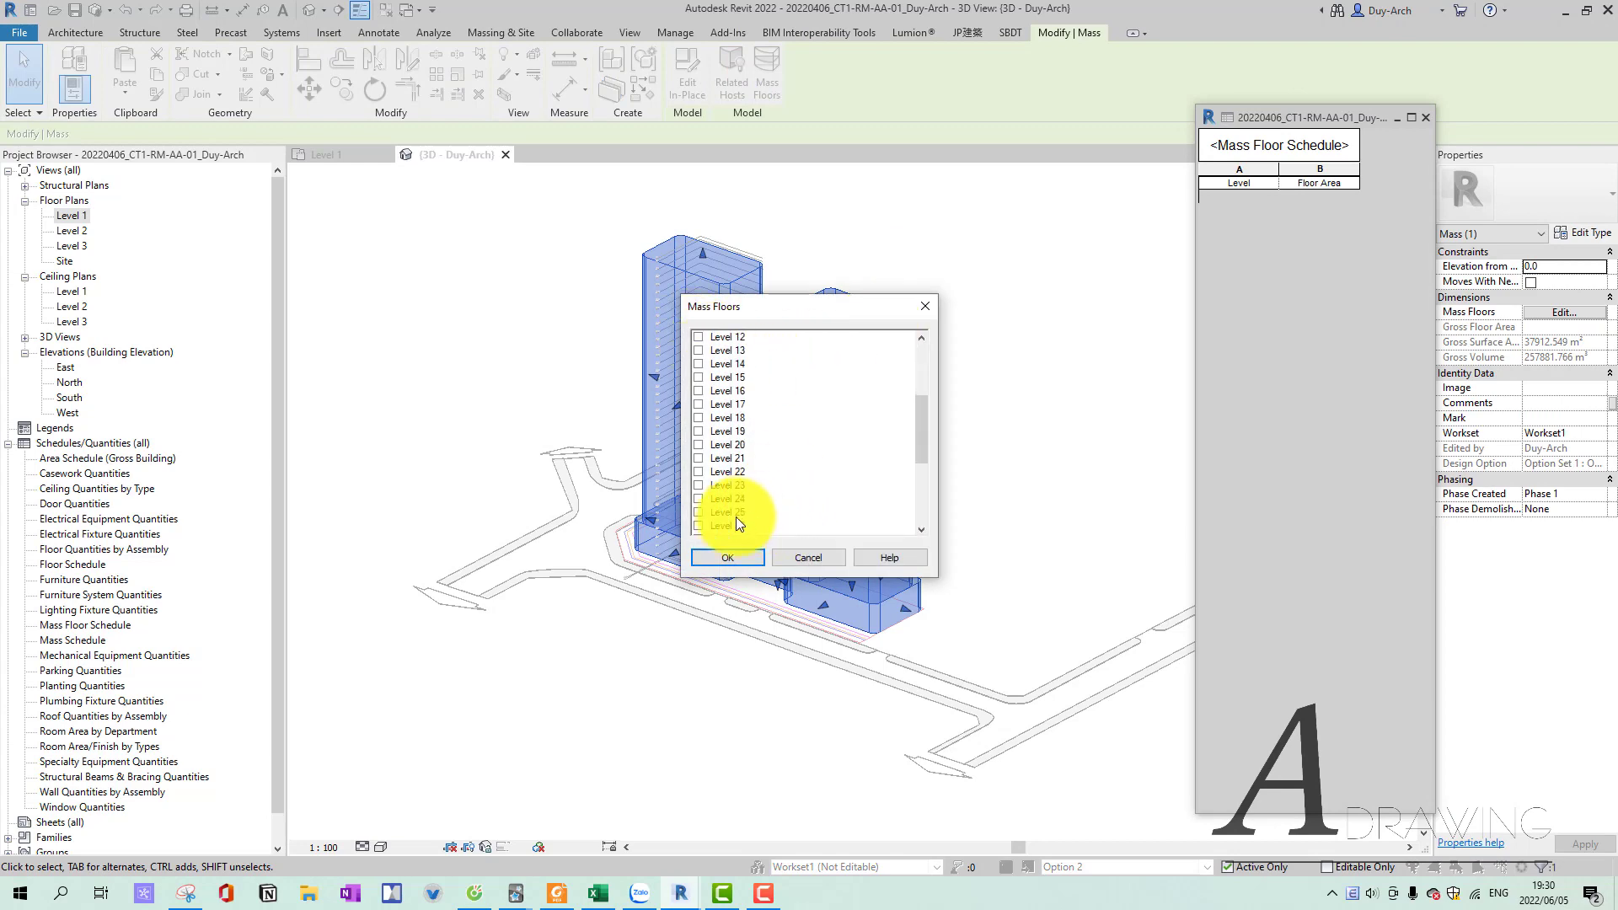
pyautogui.scroll(-4, 730, 519)
pyautogui.keyDown('shift'); pyautogui.click(721, 524); pyautogui.keyUp('shift')
pyautogui.click(736, 554)
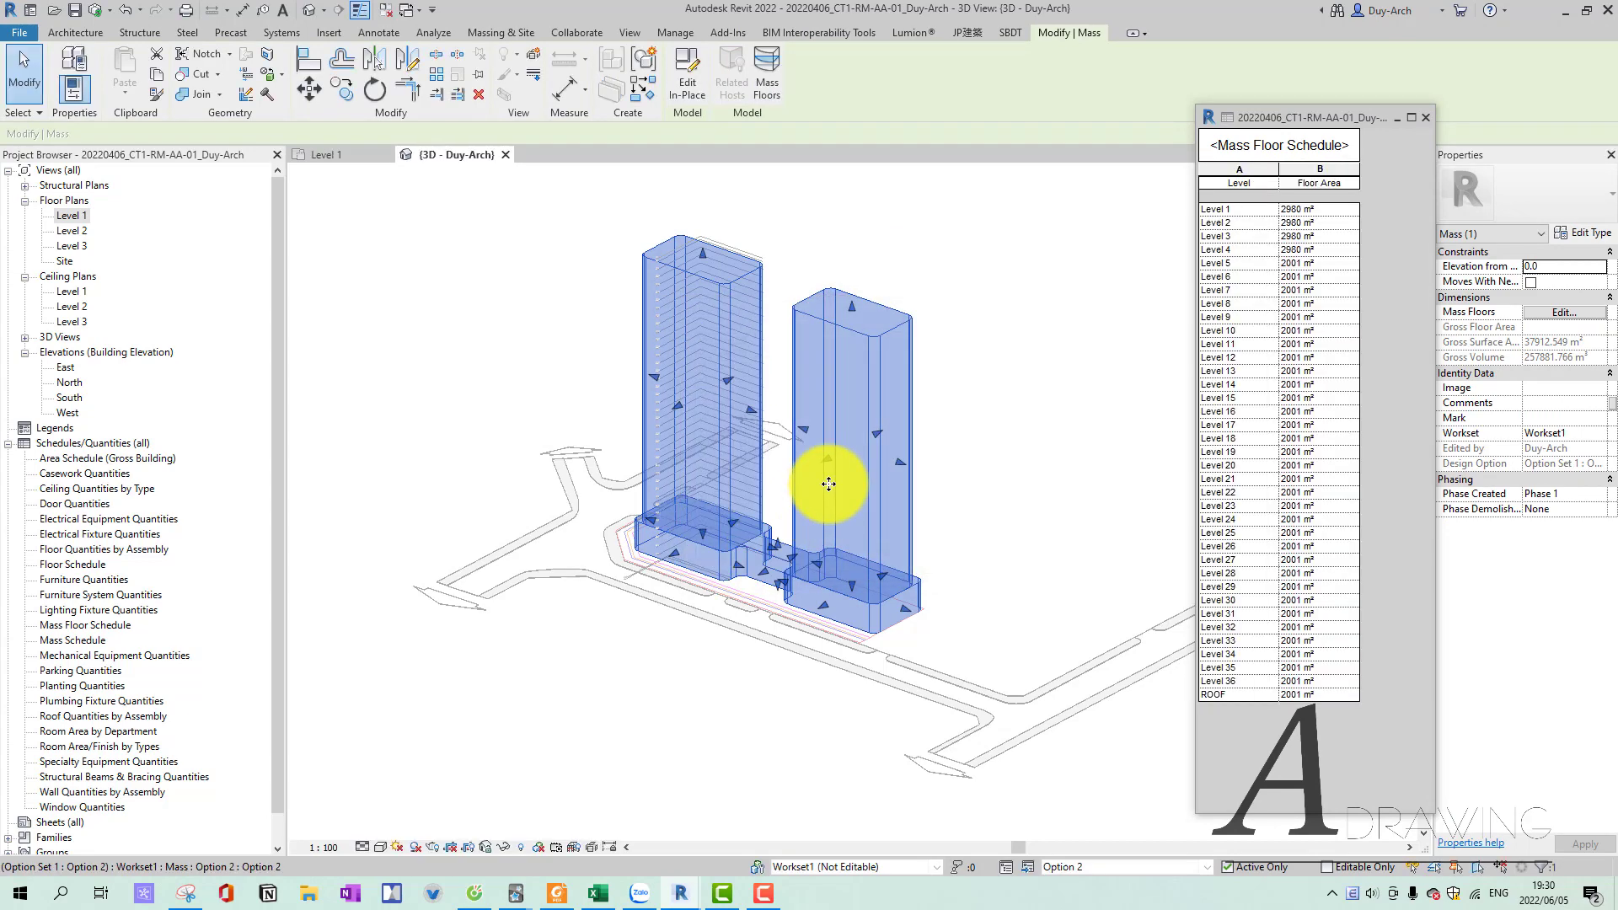
pyautogui.click(976, 312)
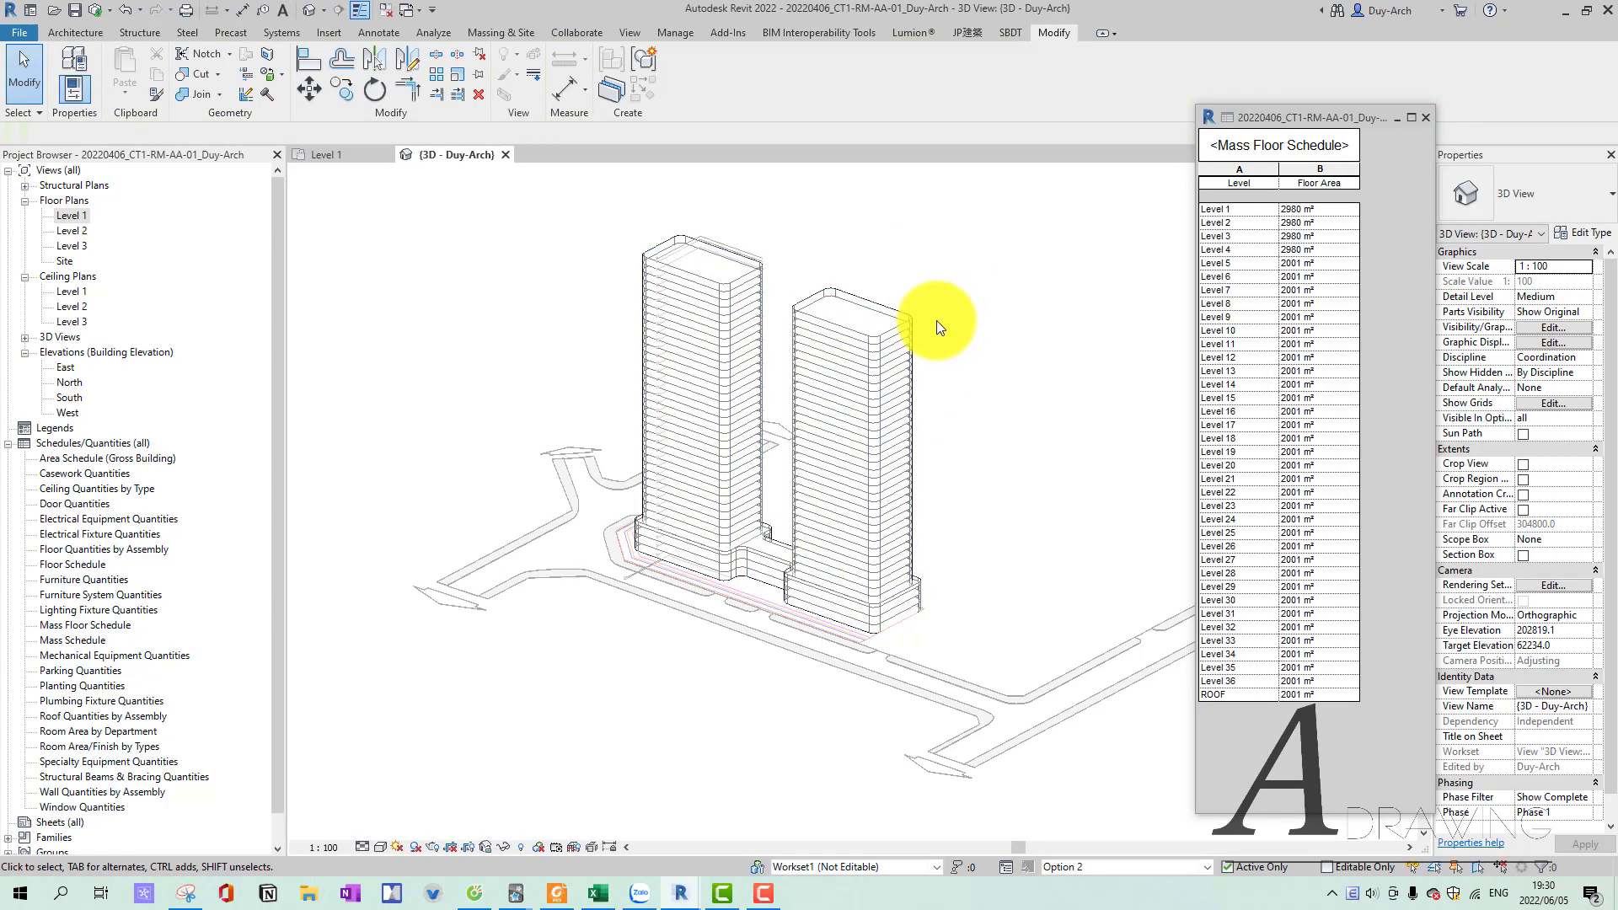
pyautogui.click(867, 337)
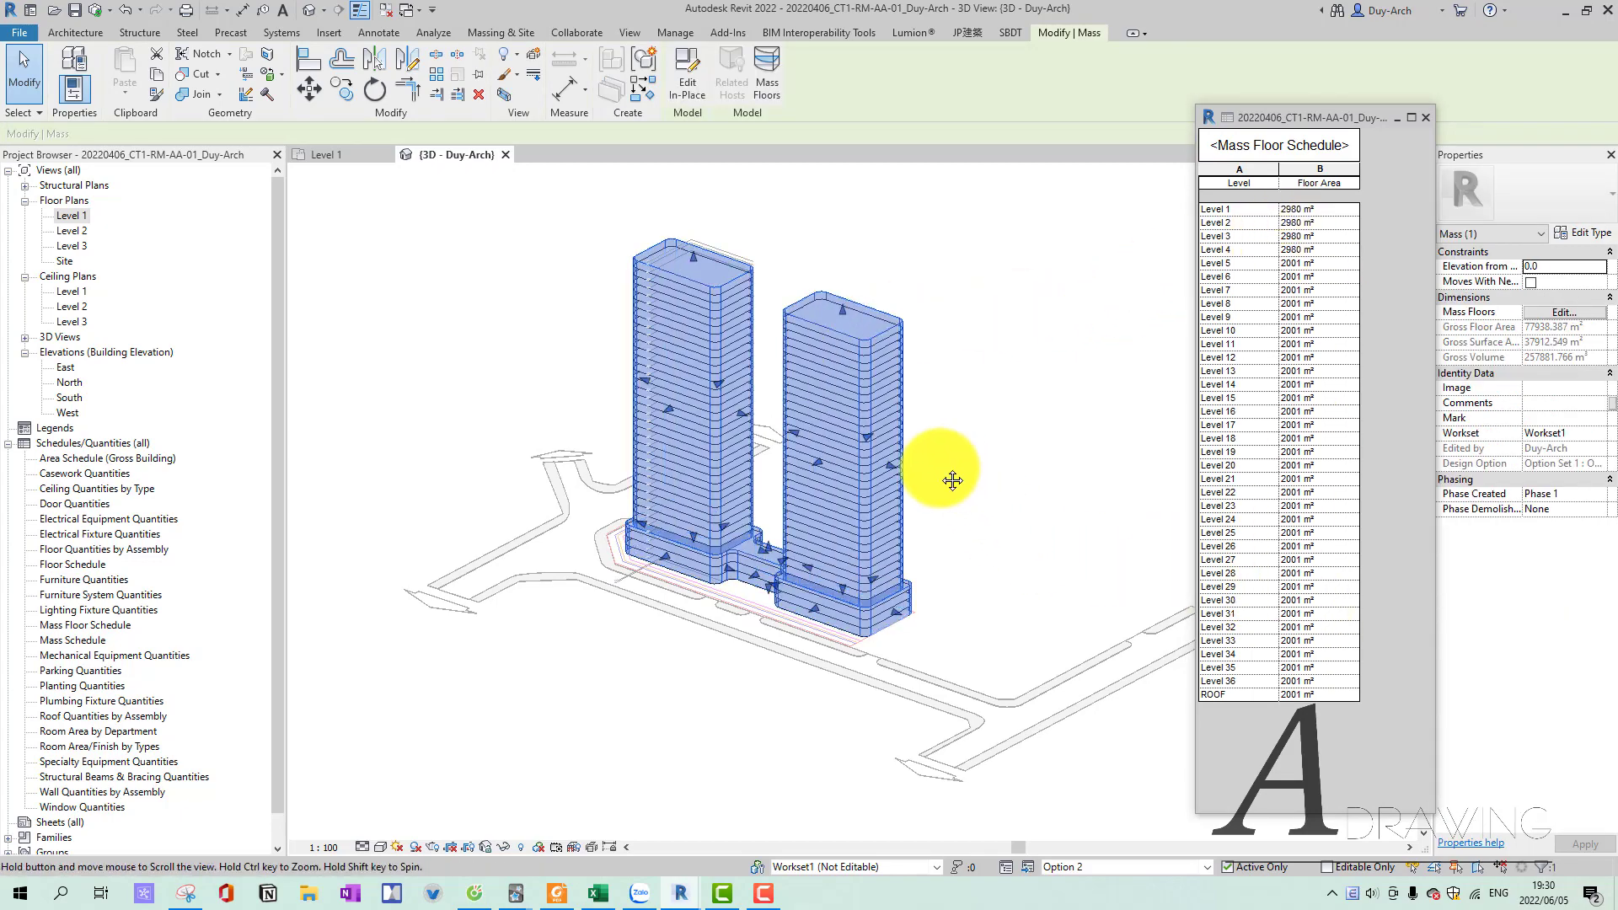
pyautogui.scroll(2, 841, 361)
pyautogui.scroll(2, 855, 372)
pyautogui.scroll(2, 868, 368)
pyautogui.press('Escape')
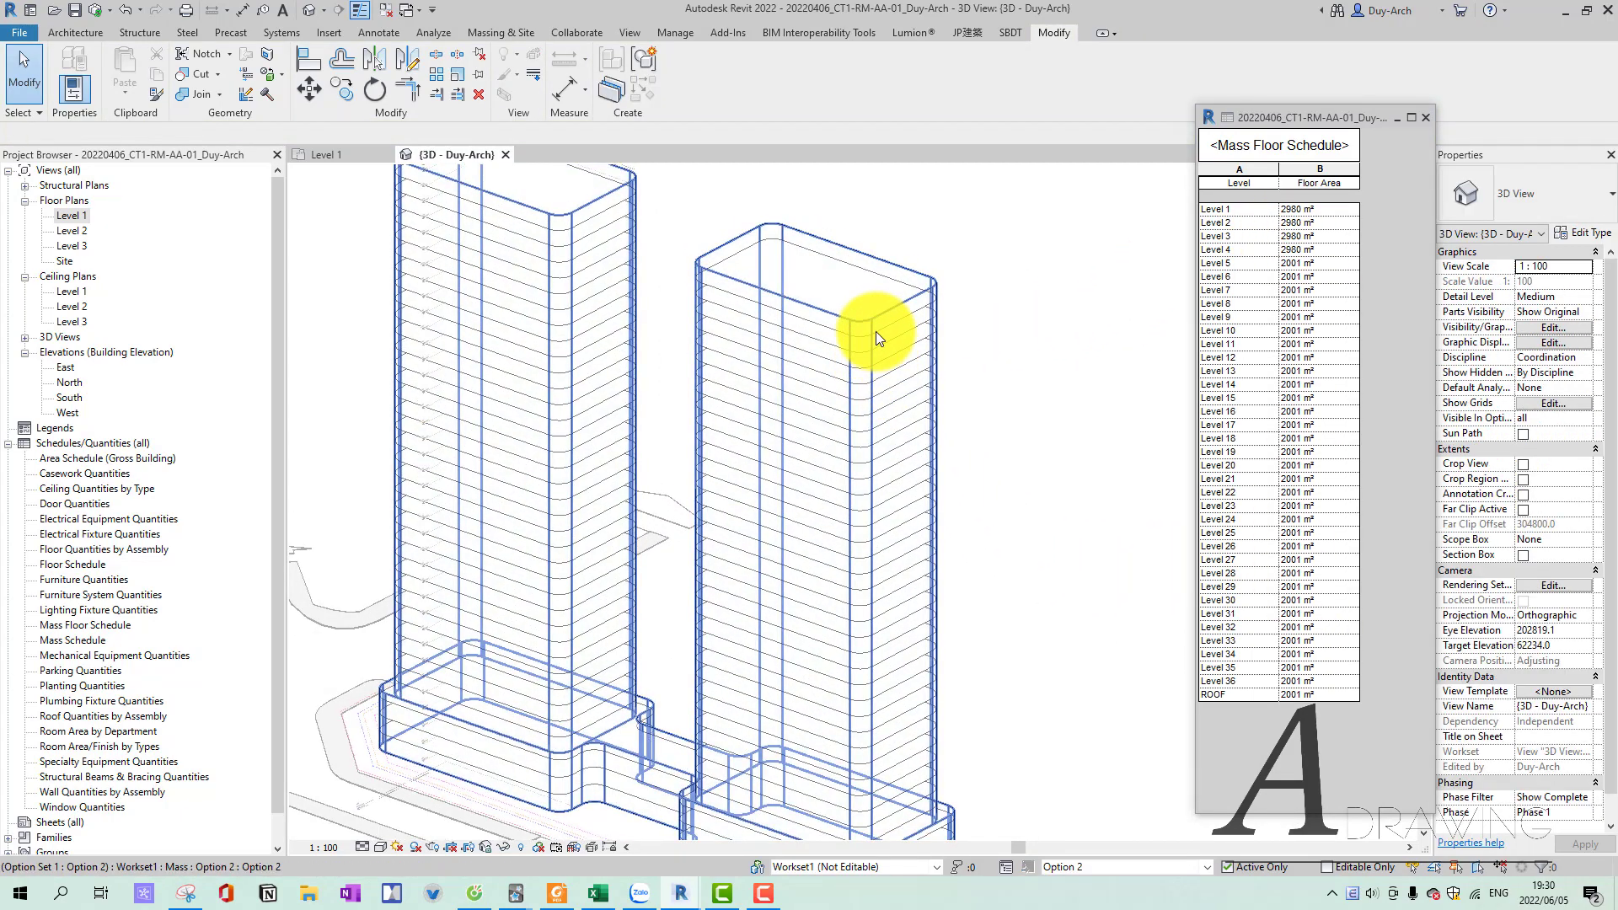
pyautogui.scroll(-3, 894, 354)
pyautogui.moveTo(921, 372)
pyautogui.keyDown('shift'); pyautogui.mouseDown(button='middle')
pyautogui.moveTo(932, 571)
pyautogui.moveTo(978, 444)
pyautogui.moveTo(760, 673)
pyautogui.moveTo(656, 656)
pyautogui.moveTo(898, 566)
pyautogui.moveTo(829, 571)
pyautogui.moveTo(650, 506)
pyautogui.mouseUp(button='middle'); pyautogui.keyUp('shift')
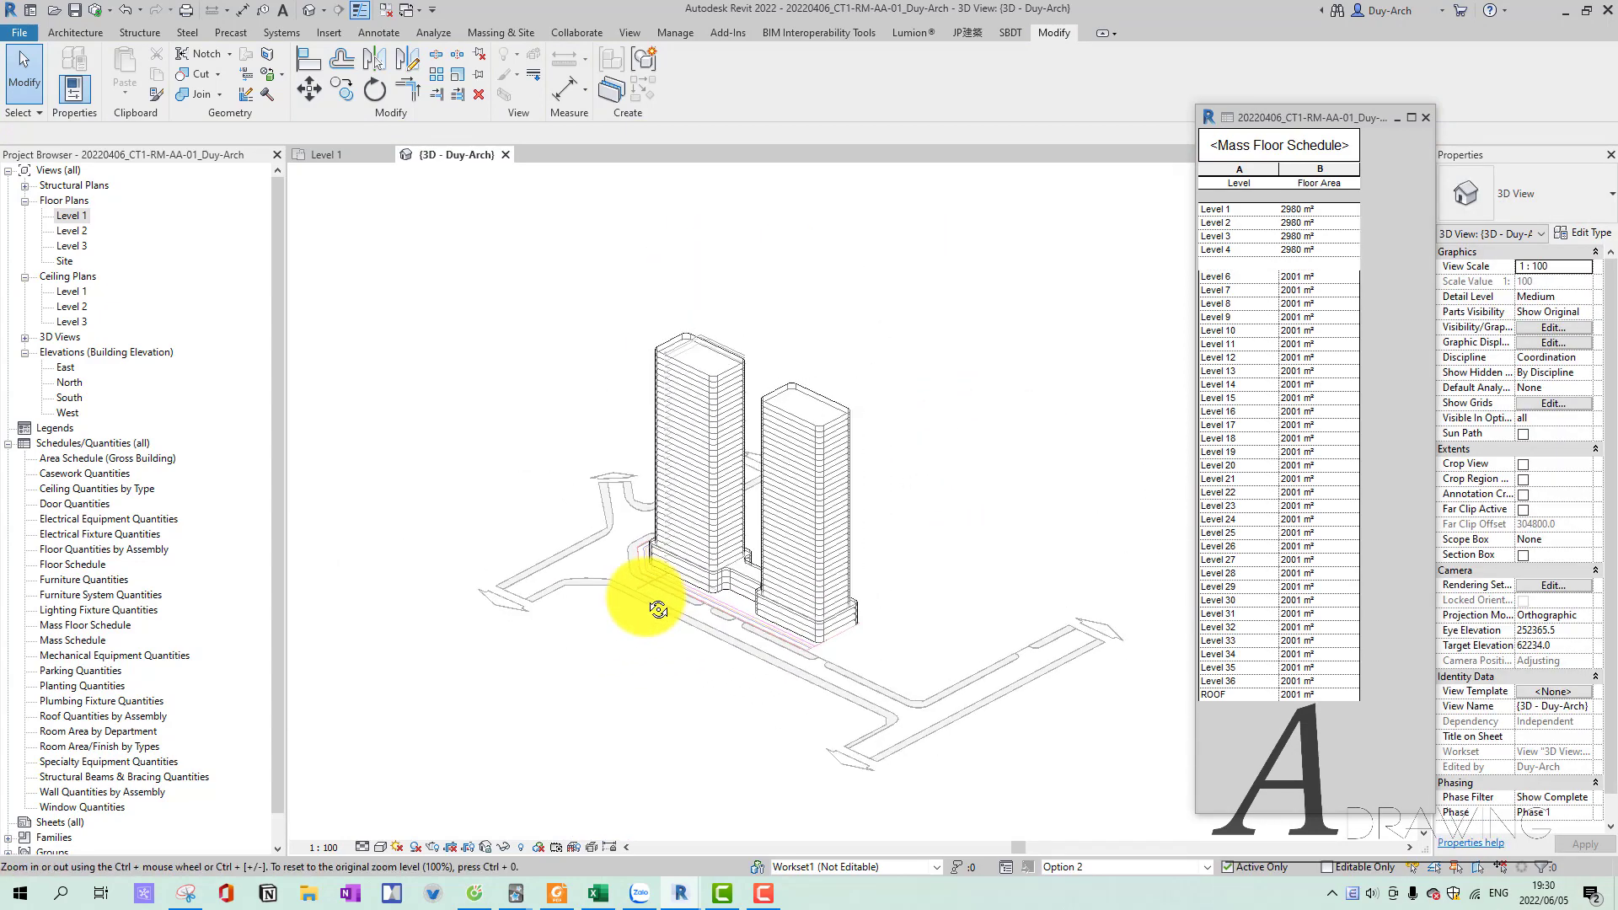
pyautogui.click(772, 488)
pyautogui.scroll(2, 939, 691)
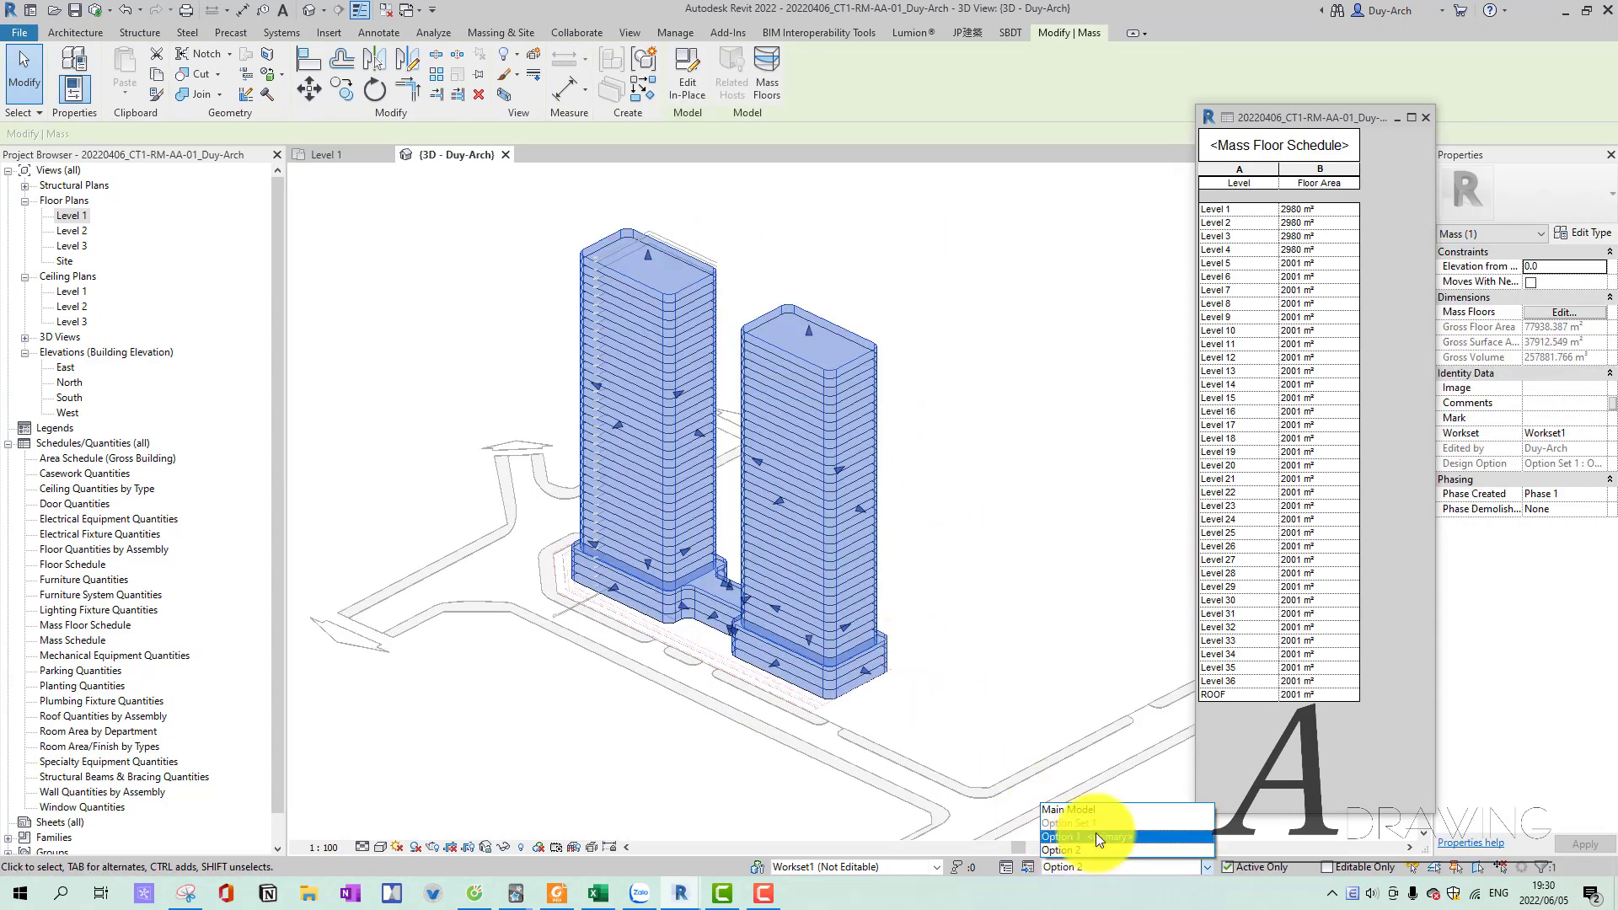
pyautogui.click(1097, 836)
pyautogui.click(1114, 851)
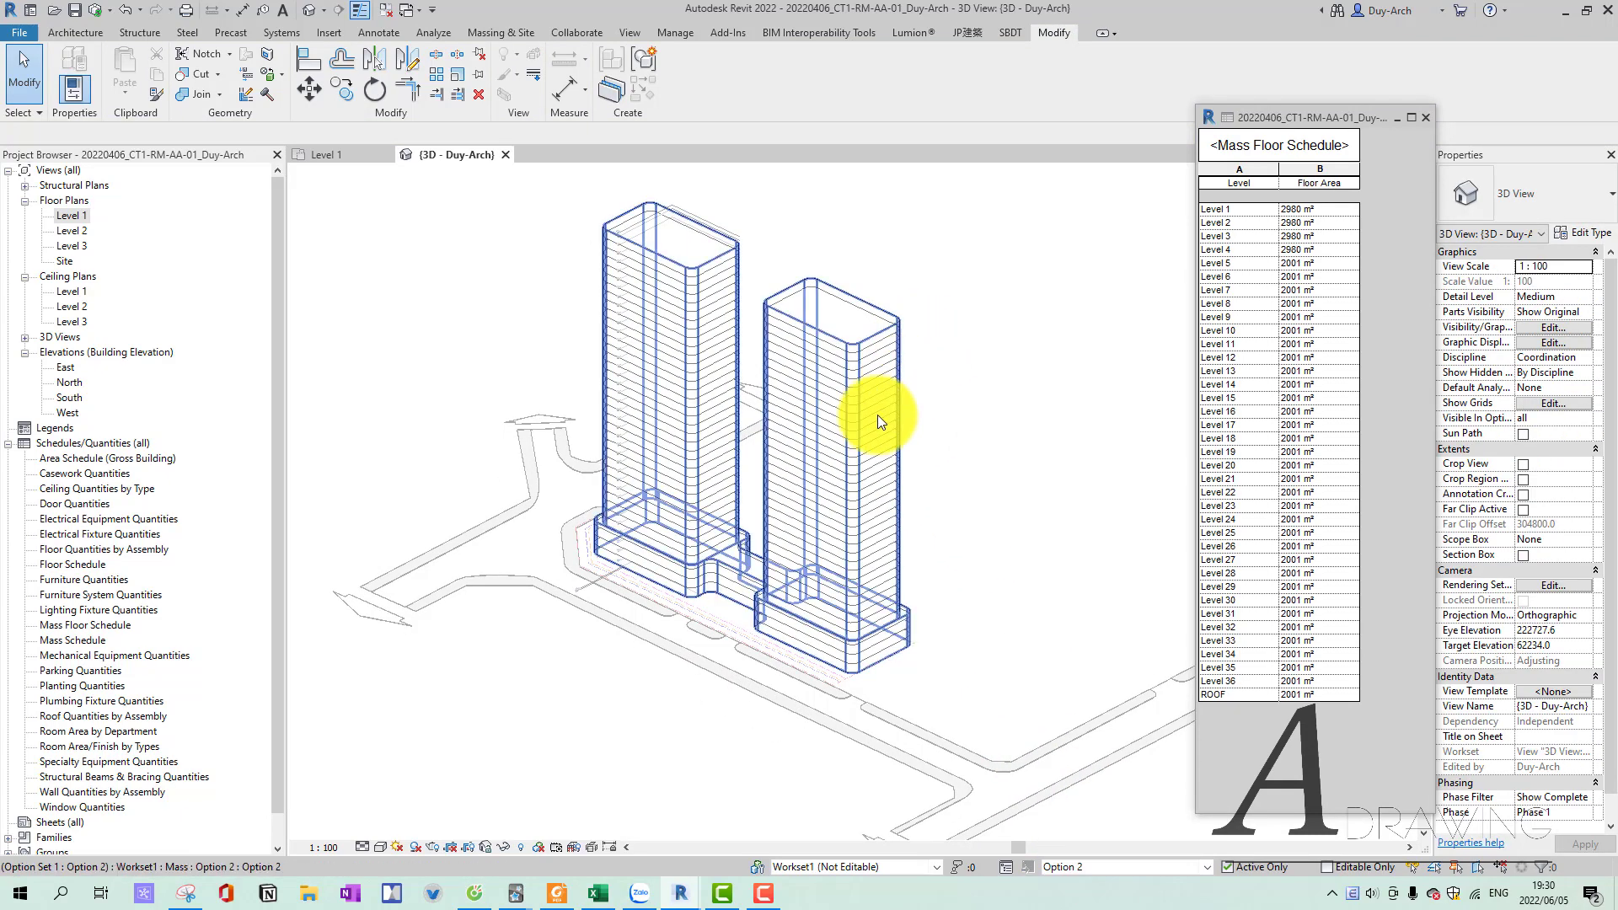
pyautogui.moveTo(975, 415)
pyautogui.keyDown('shift'); pyautogui.mouseDown(button='middle')
pyautogui.moveTo(984, 342)
pyautogui.moveTo(946, 458)
pyautogui.mouseUp(button='middle'); pyautogui.keyUp('shift')
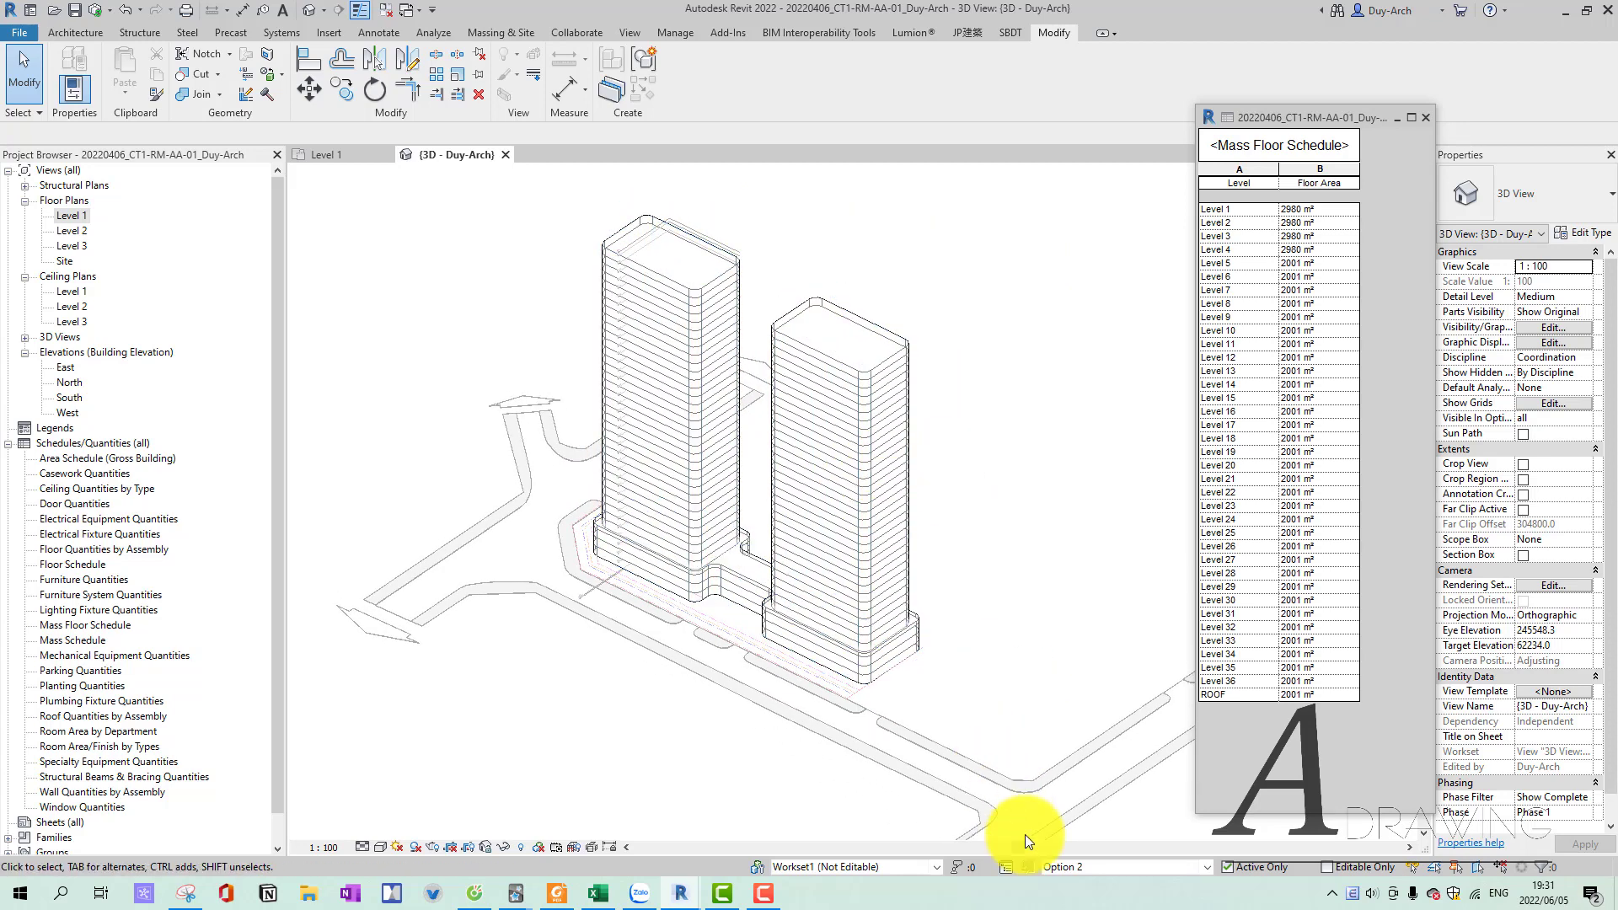
# Finish editing Option 2, add a new Option 3, and go to the Level 1 plan.
pyautogui.click(1026, 868)
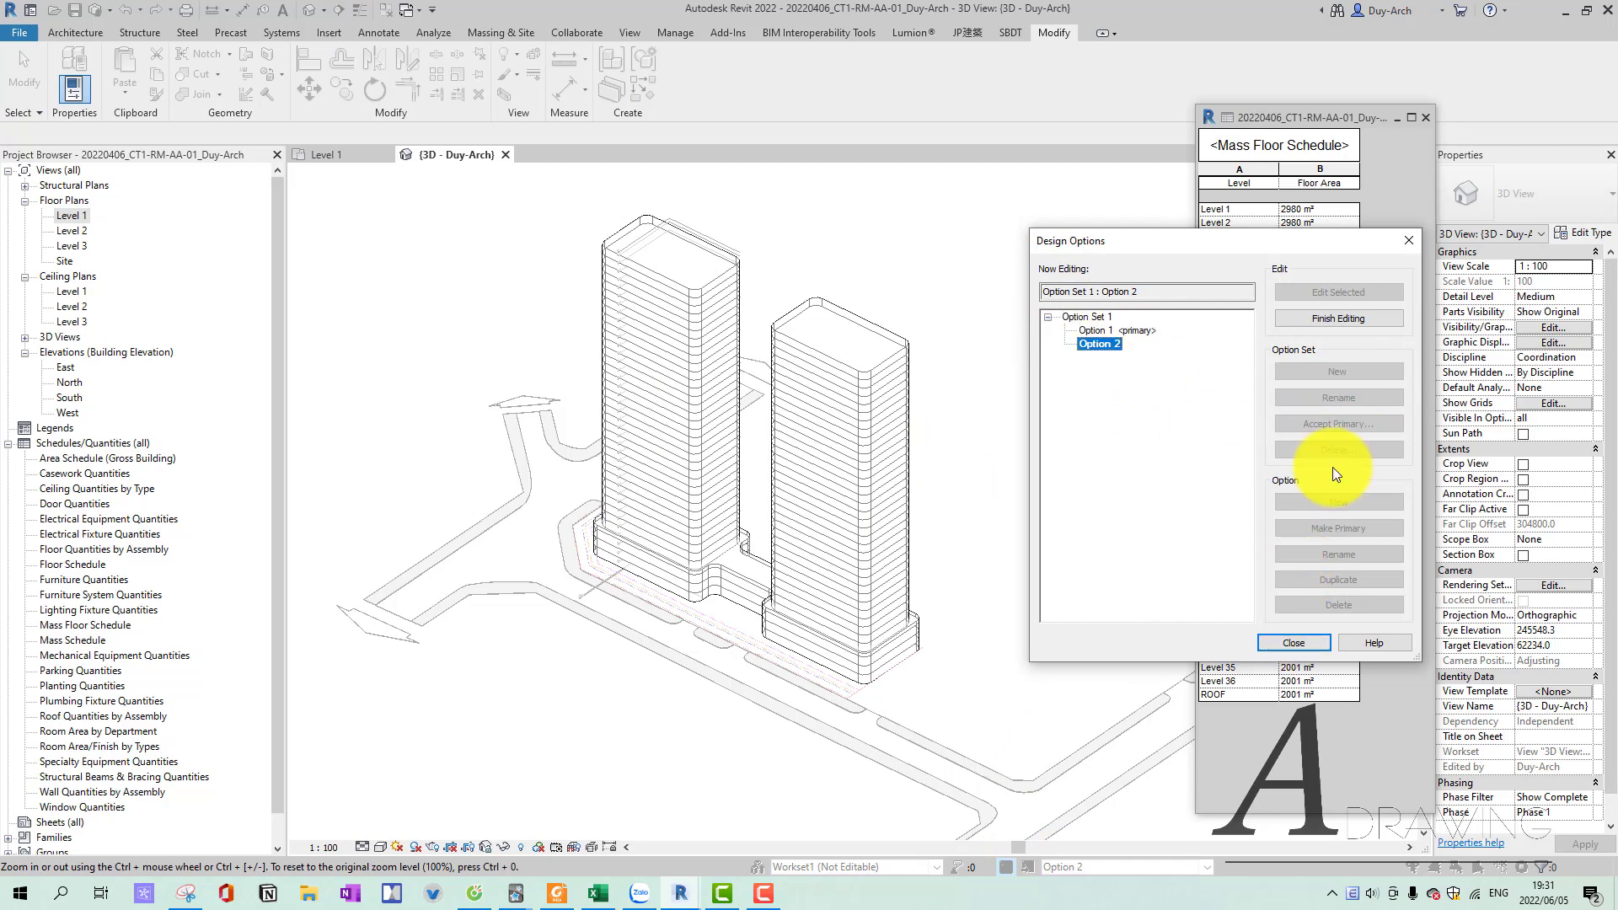
pyautogui.click(1315, 319)
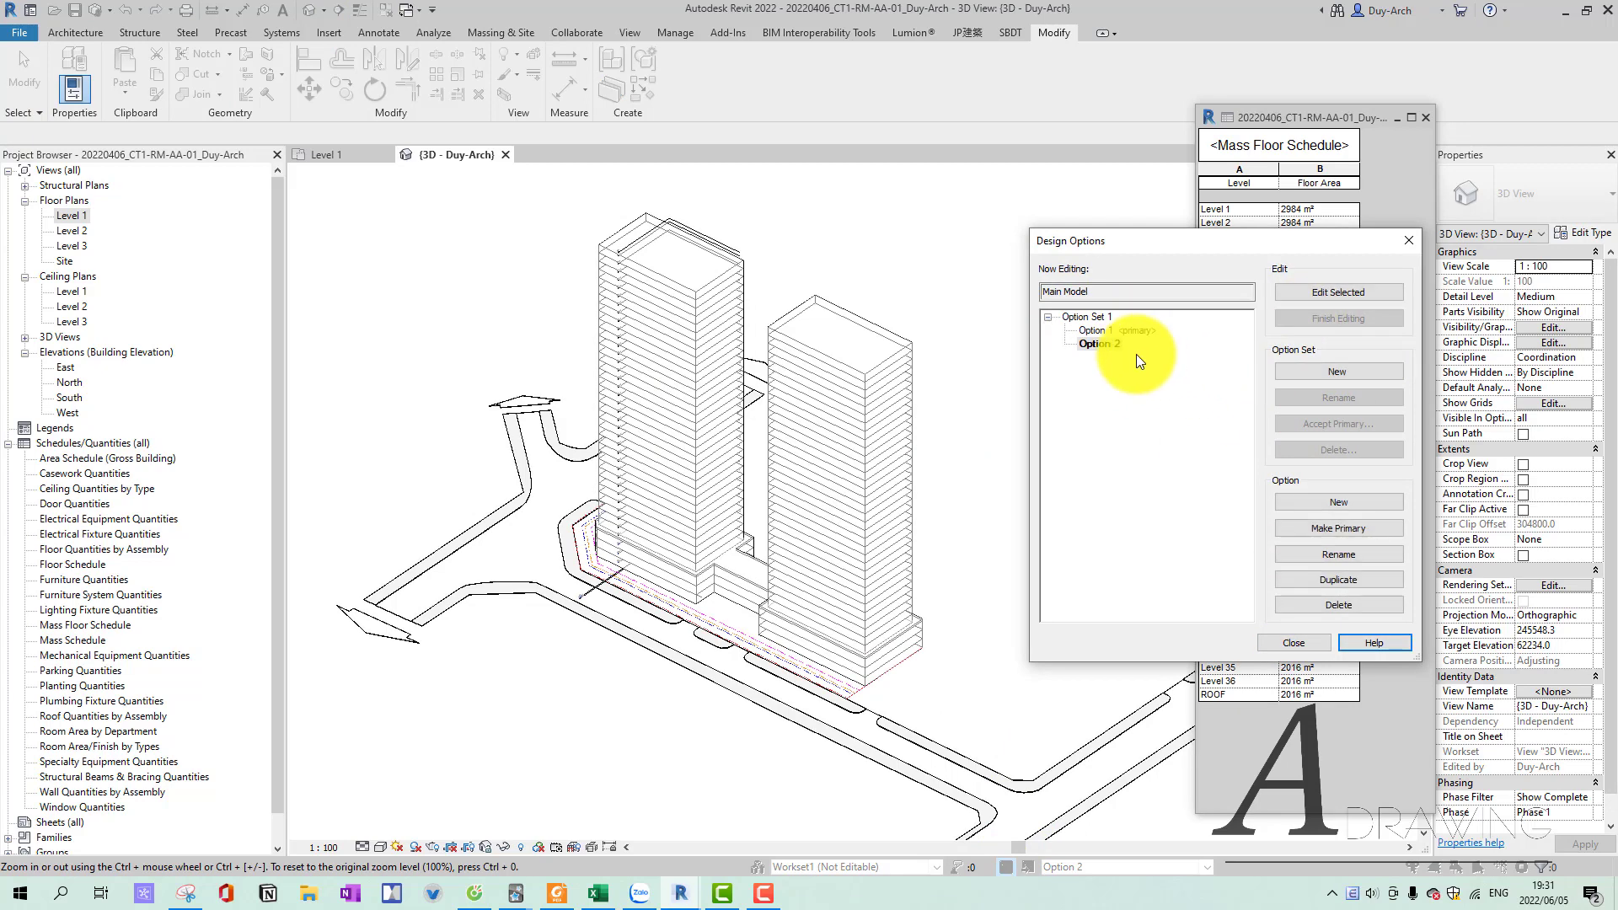
pyautogui.click(1356, 504)
pyautogui.click(1276, 637)
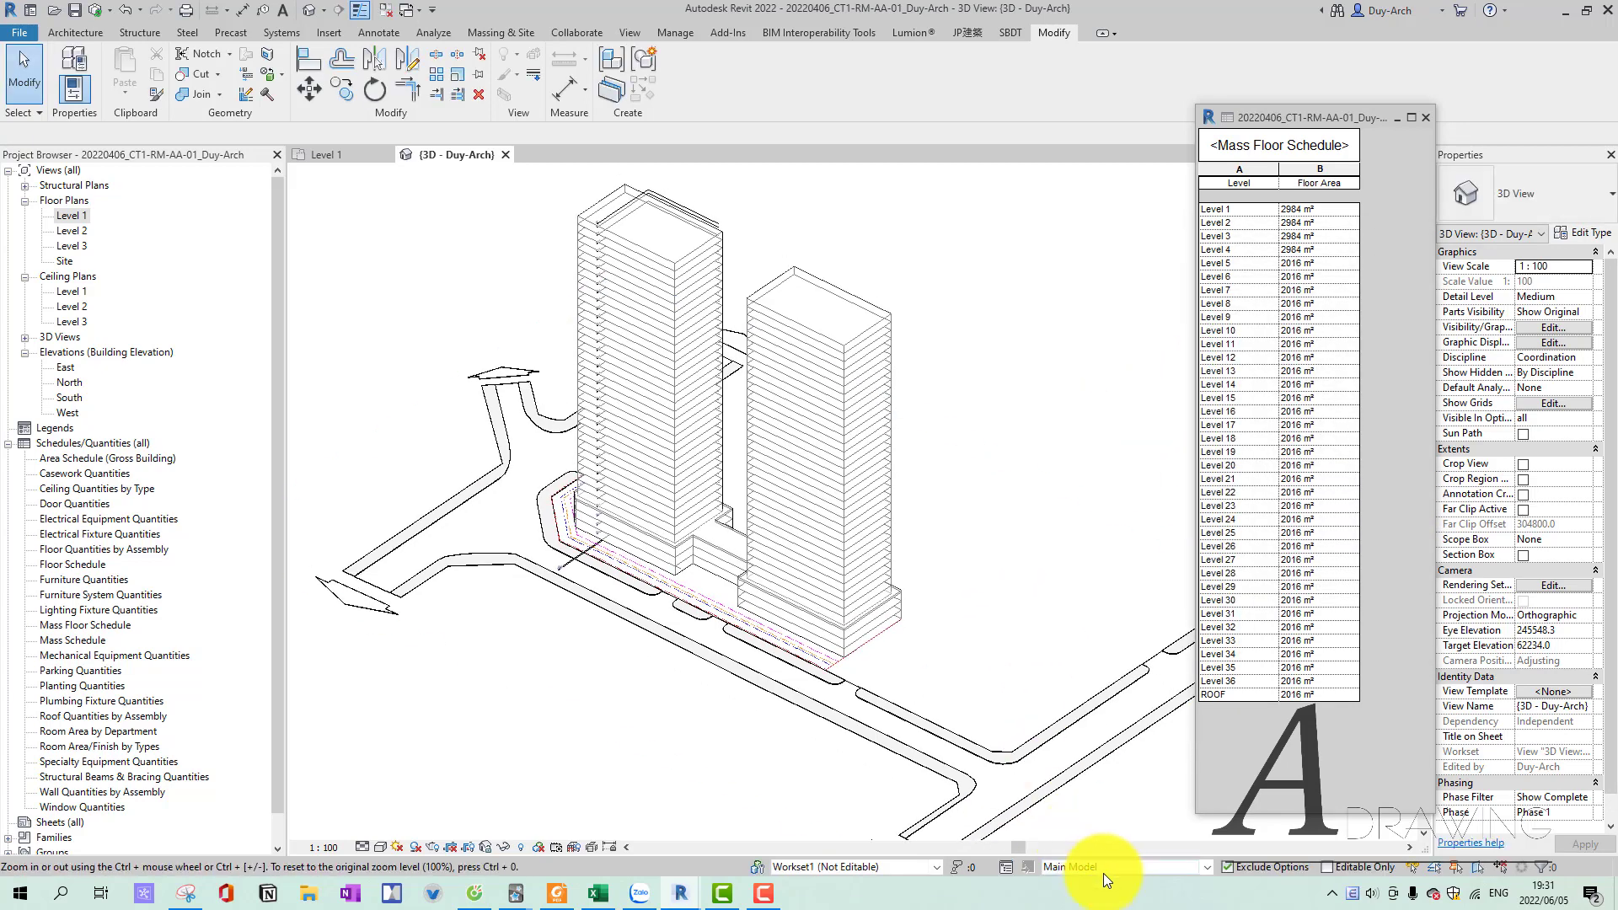
pyautogui.hotkey('ctrl', 'Tab')
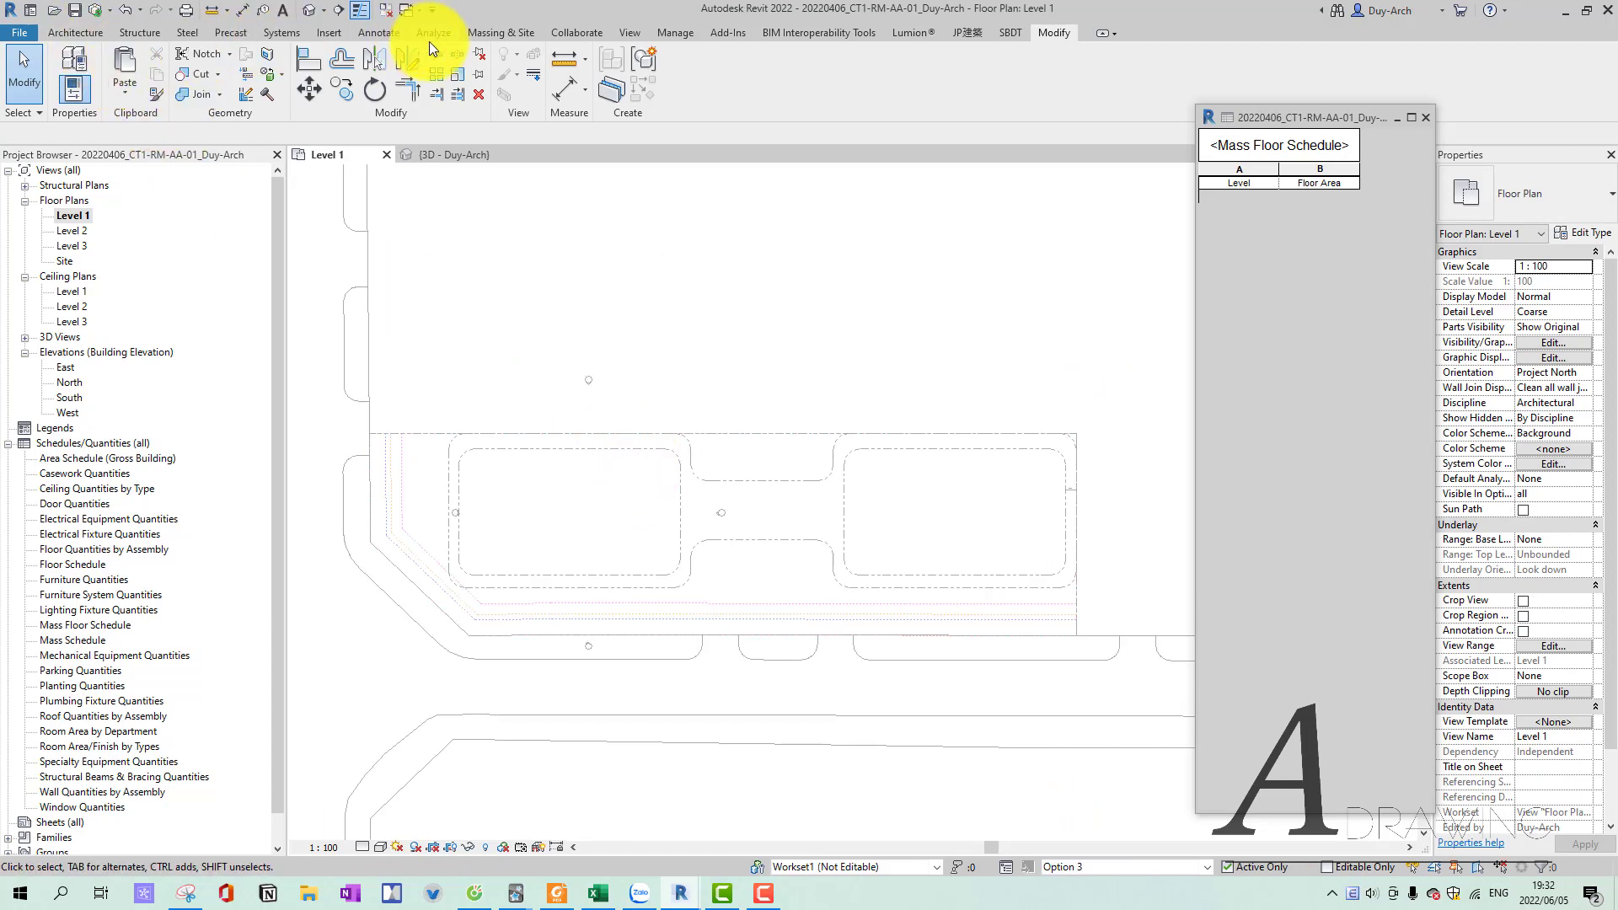
pyautogui.scroll(9, 429, 42)
# Start a new in-place mass and pick the podium's left edge and upper corner arc.
pyautogui.click(182, 66)
pyautogui.write('Option 3')
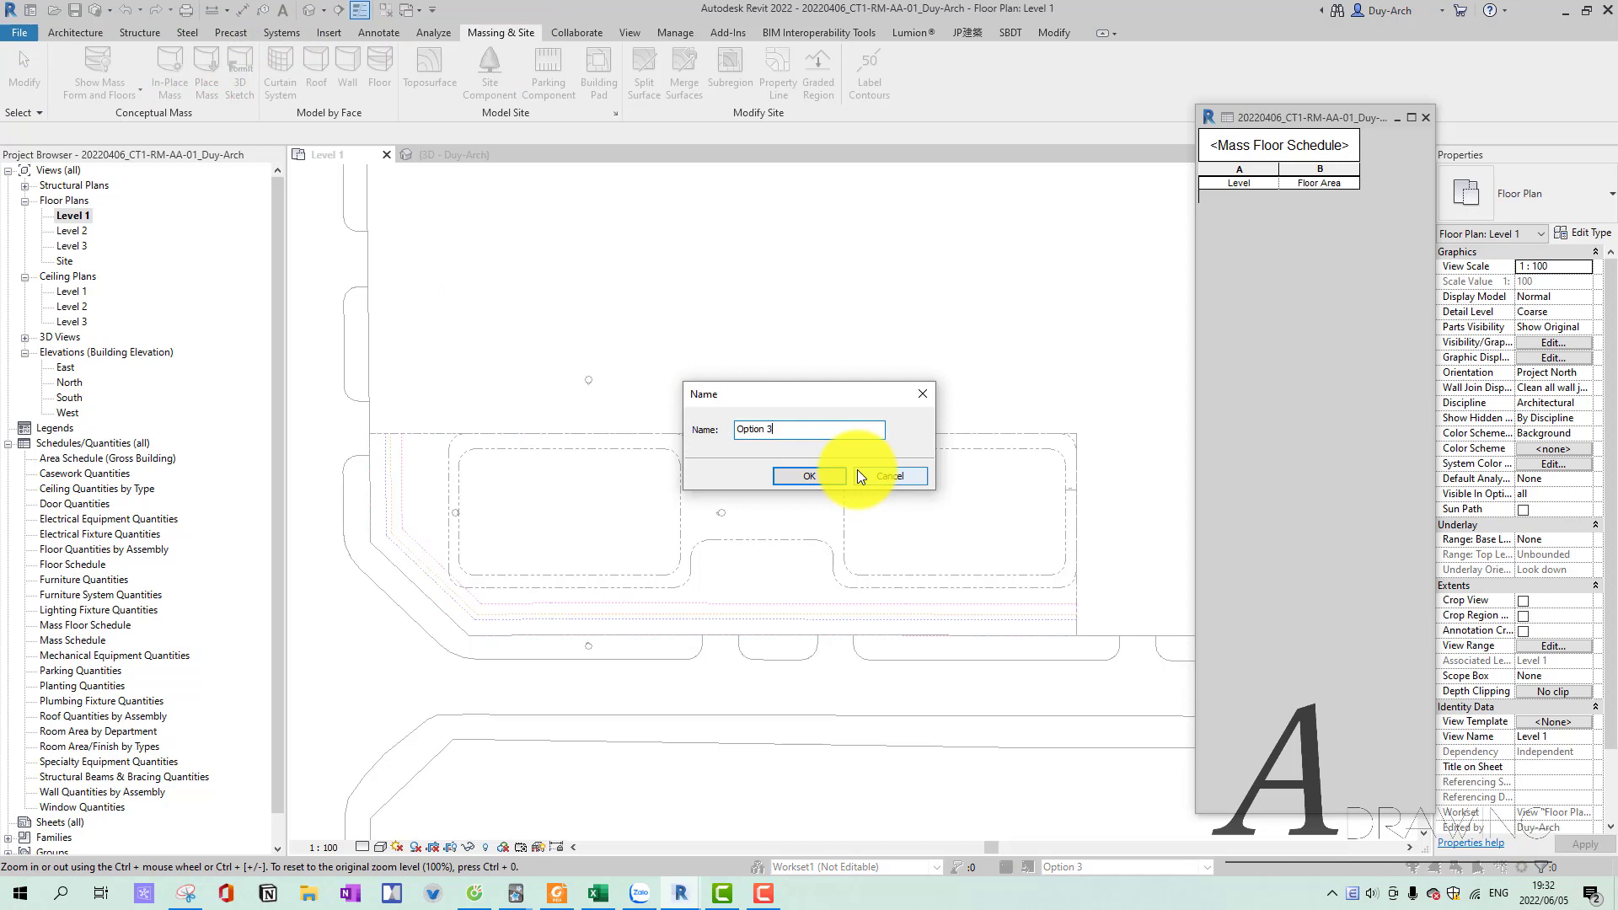
pyautogui.click(830, 475)
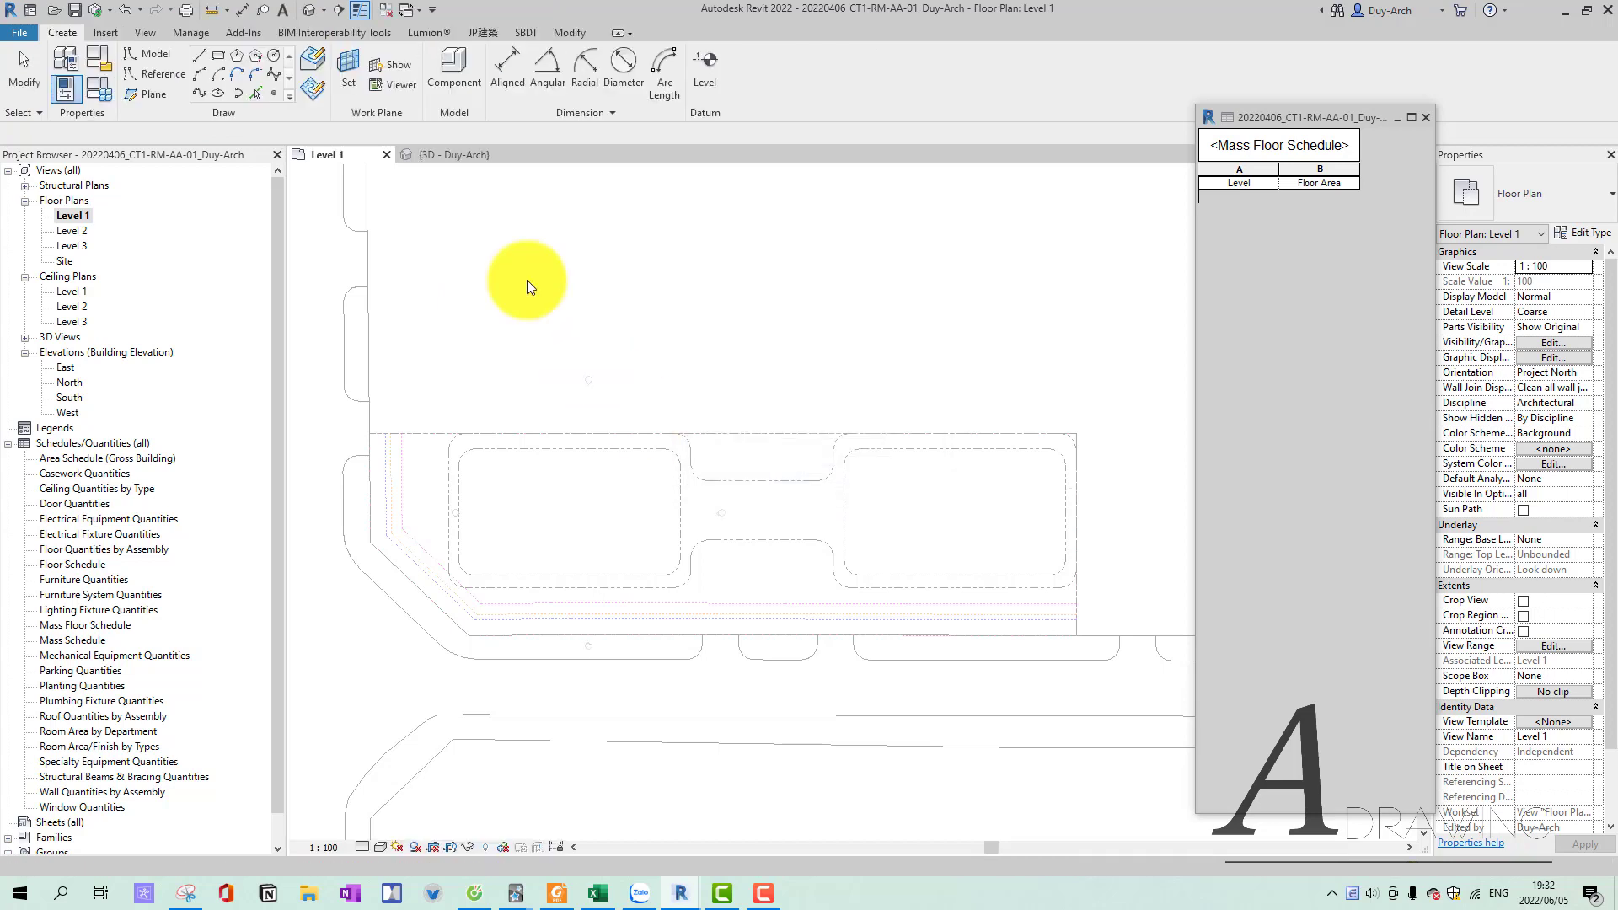
pyautogui.click(255, 92)
pyautogui.click(448, 486)
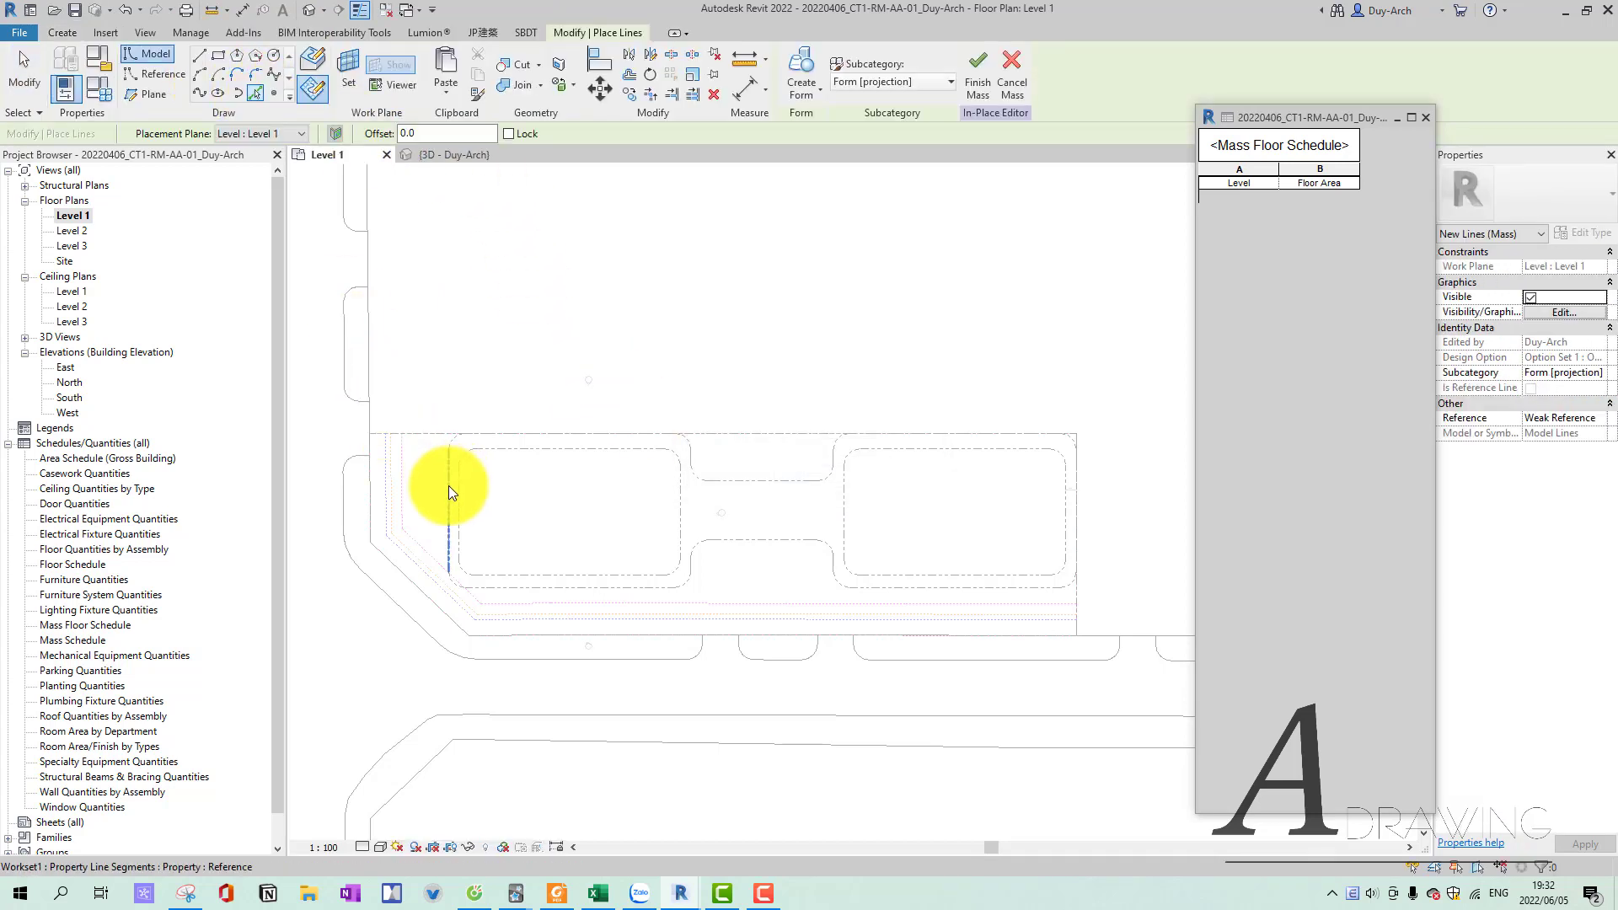
pyautogui.scroll(2, 448, 486)
pyautogui.click(458, 404)
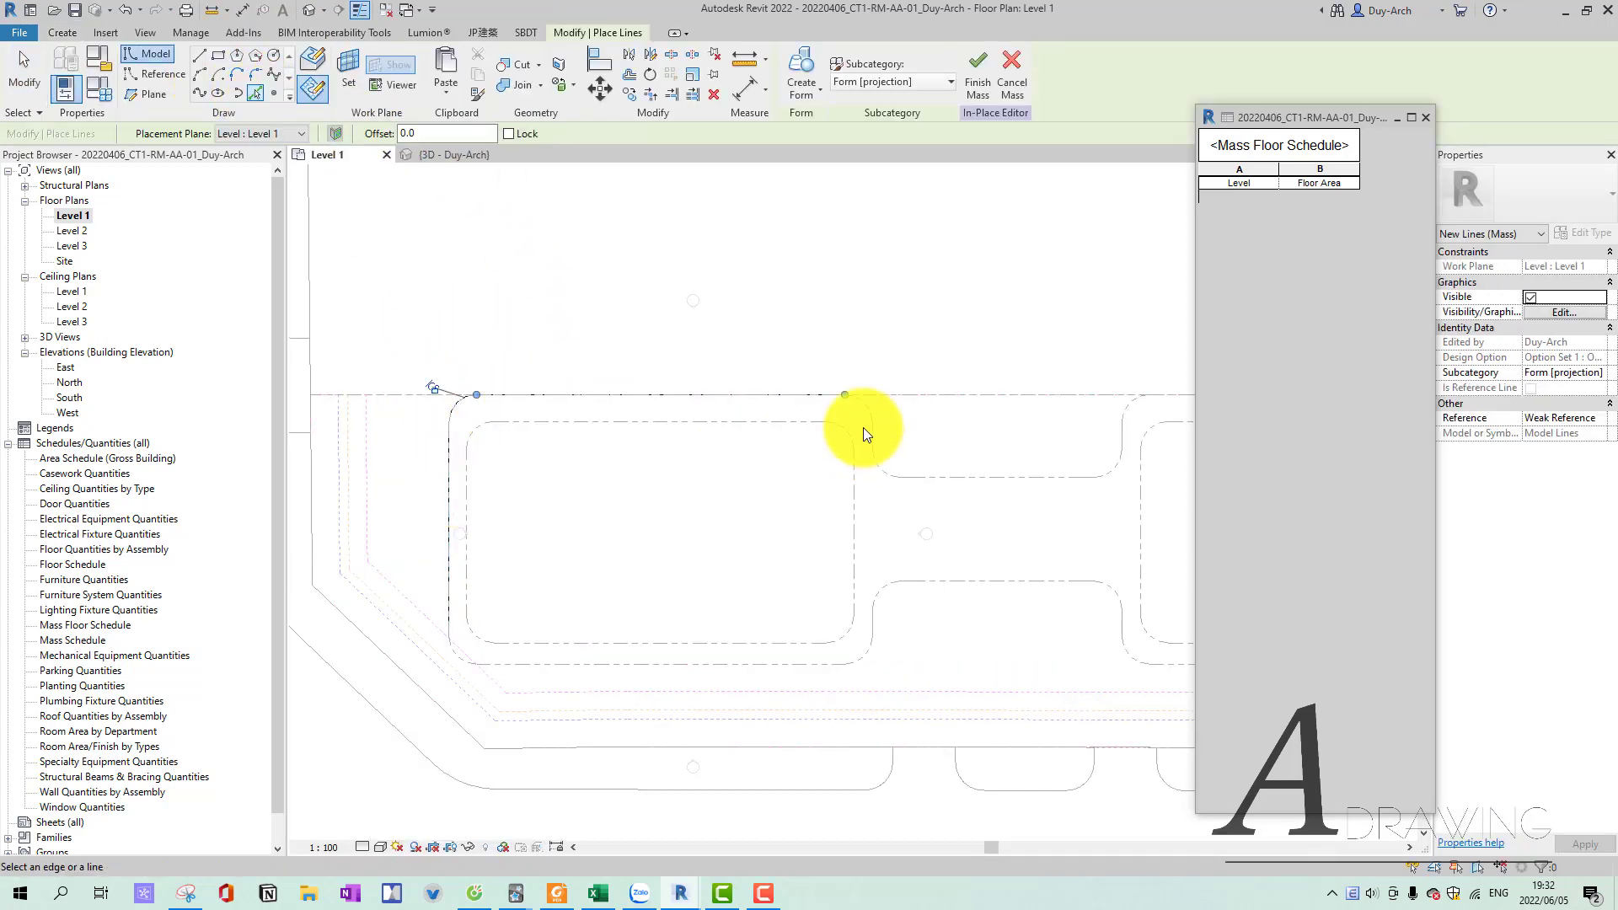
# Pick the remaining podium edges and the last corner arc to close the outline.
pyautogui.moveTo(1023, 477); pyautogui.dragTo(805, 510, button='middle')
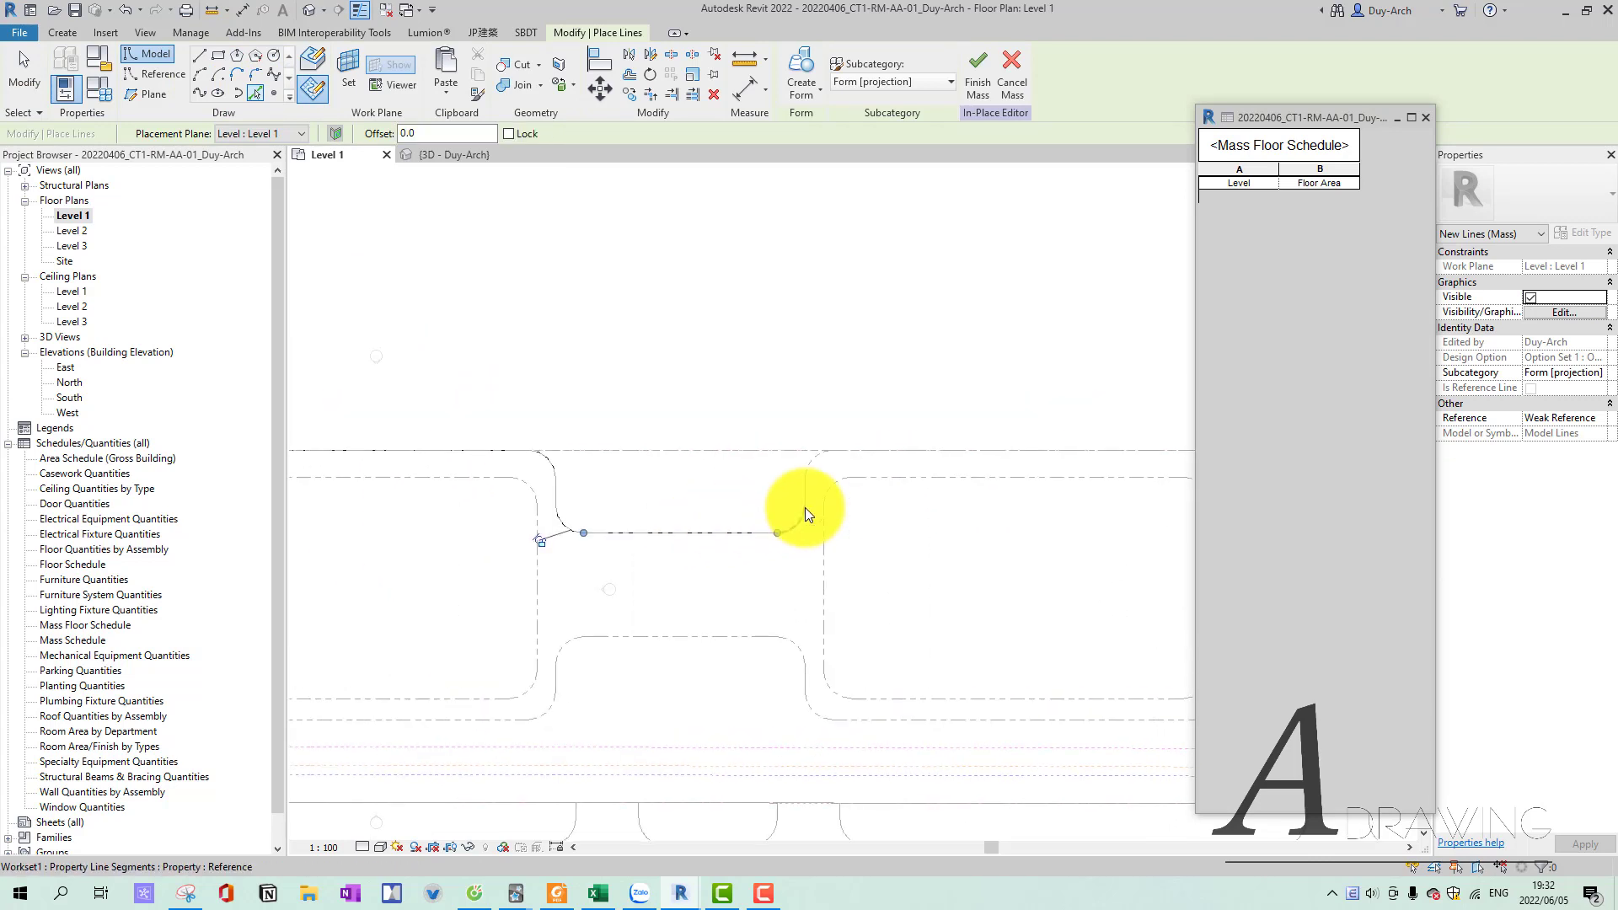
pyautogui.moveTo(894, 455); pyautogui.dragTo(760, 391, button='middle')
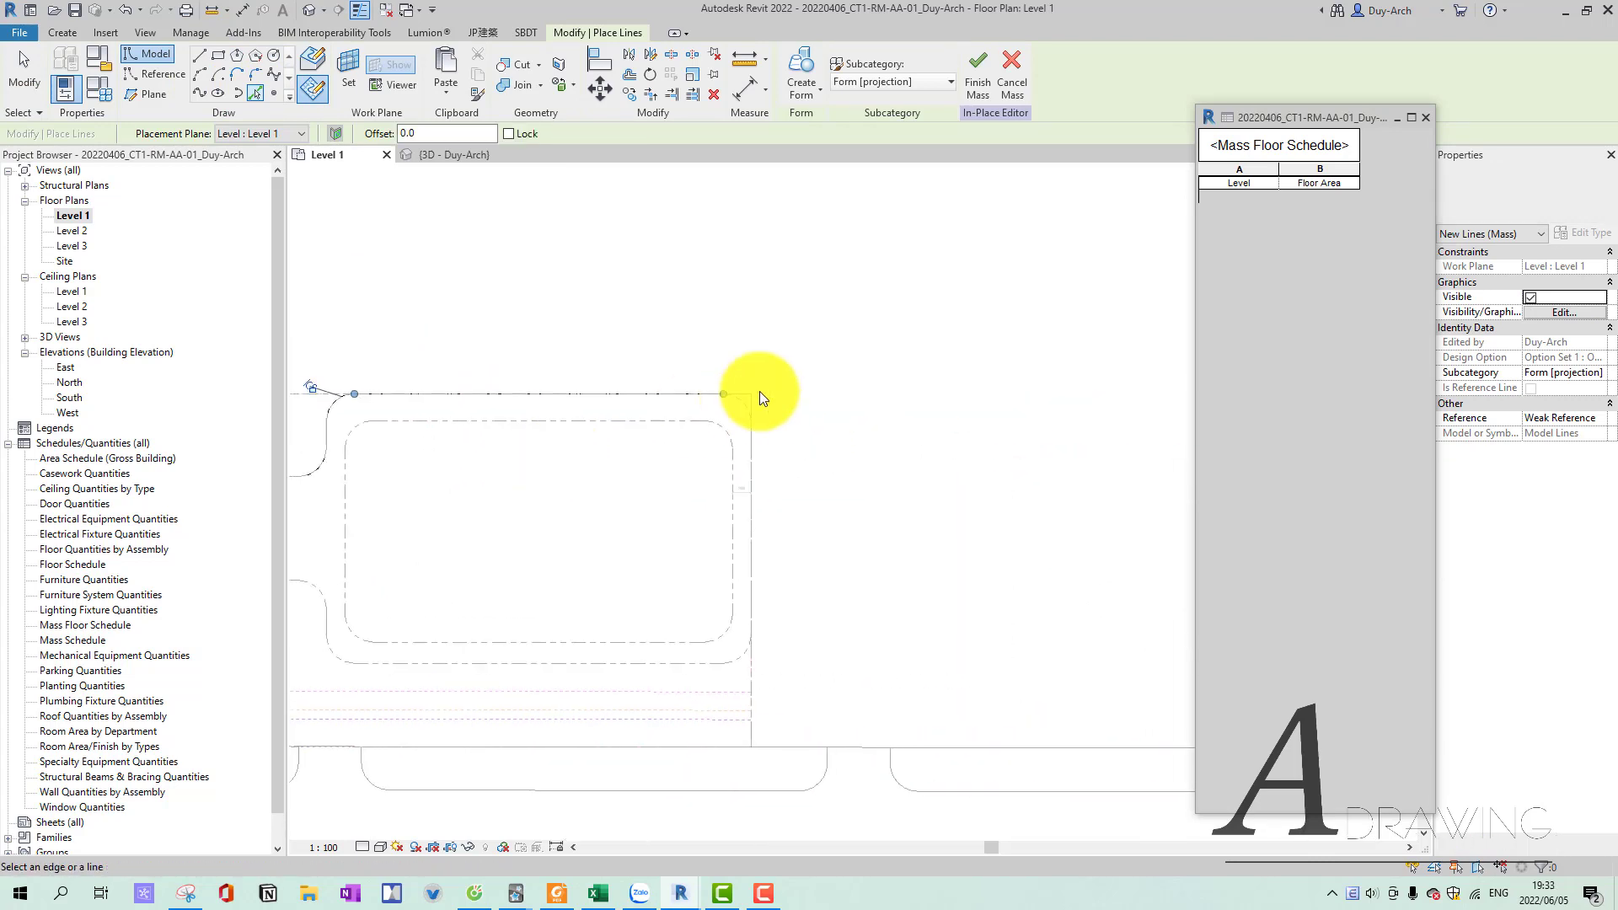
pyautogui.moveTo(746, 448)
pyautogui.mouseDown(button='middle')
pyautogui.moveTo(896, 518)
pyautogui.moveTo(937, 599)
pyautogui.moveTo(805, 629)
pyautogui.mouseUp(button='middle')
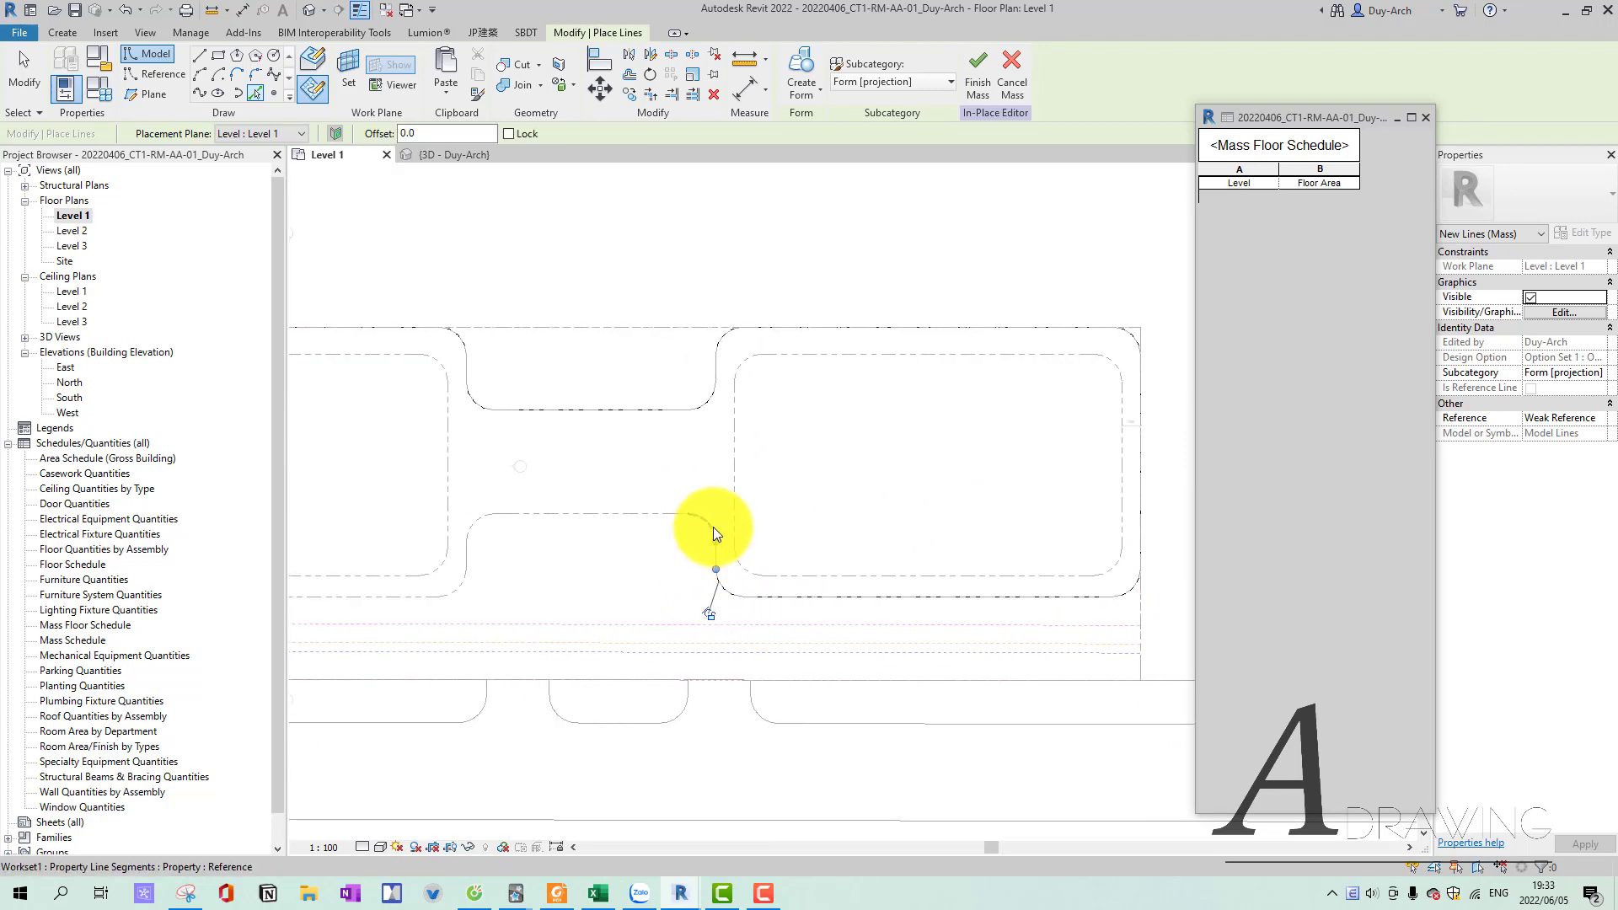
pyautogui.click(659, 512)
pyautogui.moveTo(490, 526); pyautogui.dragTo(831, 509, button='middle')
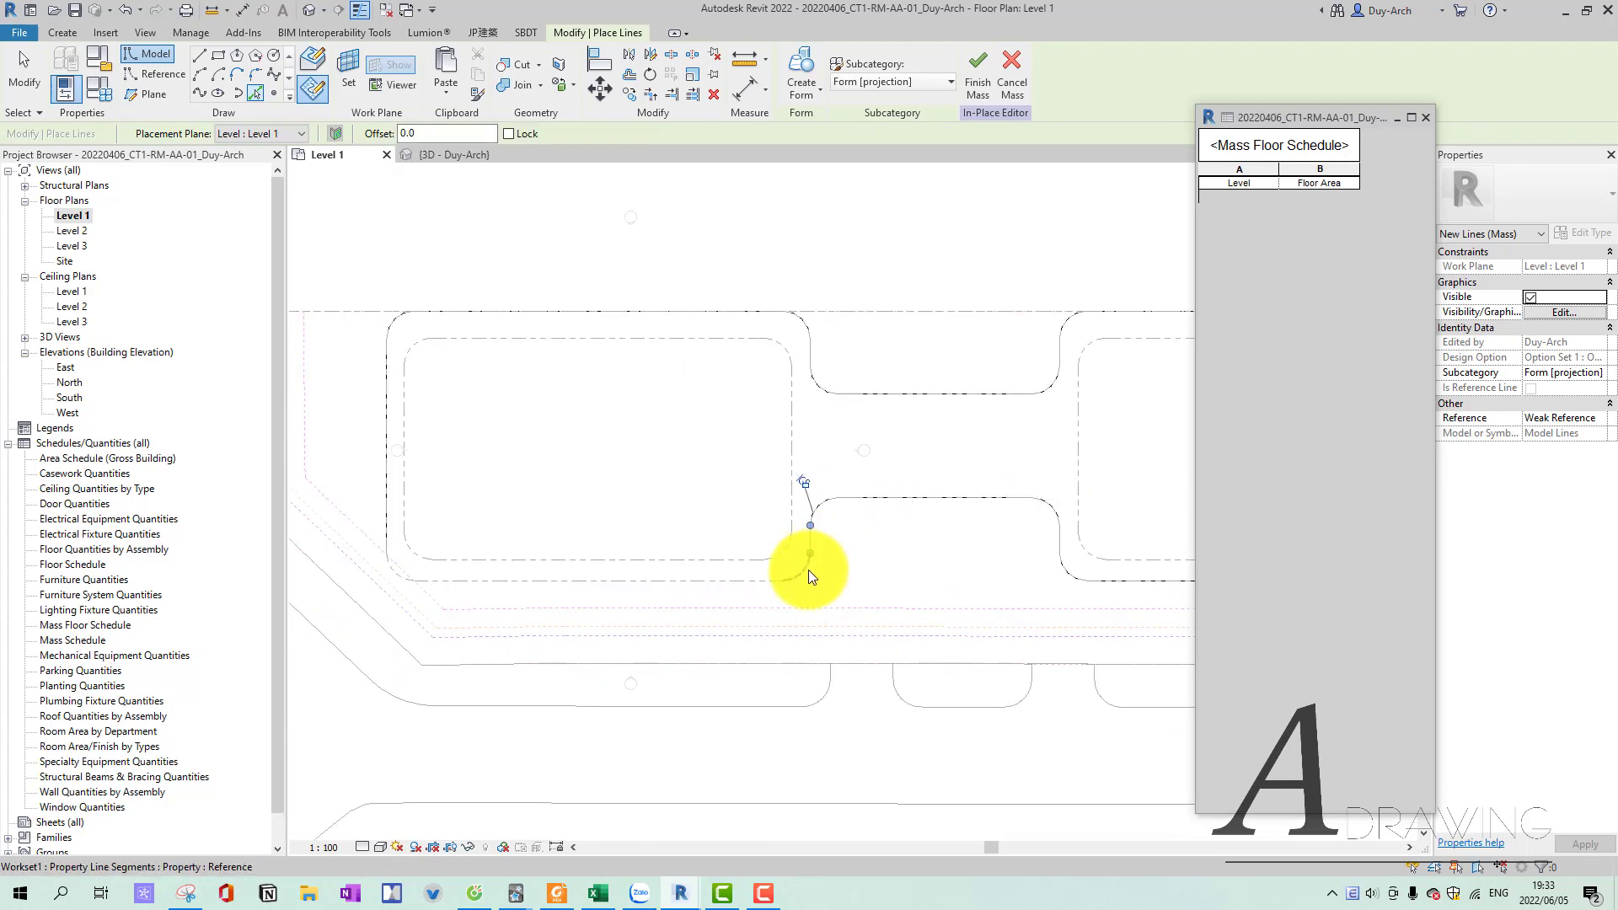
pyautogui.click(759, 580)
pyautogui.click(394, 573)
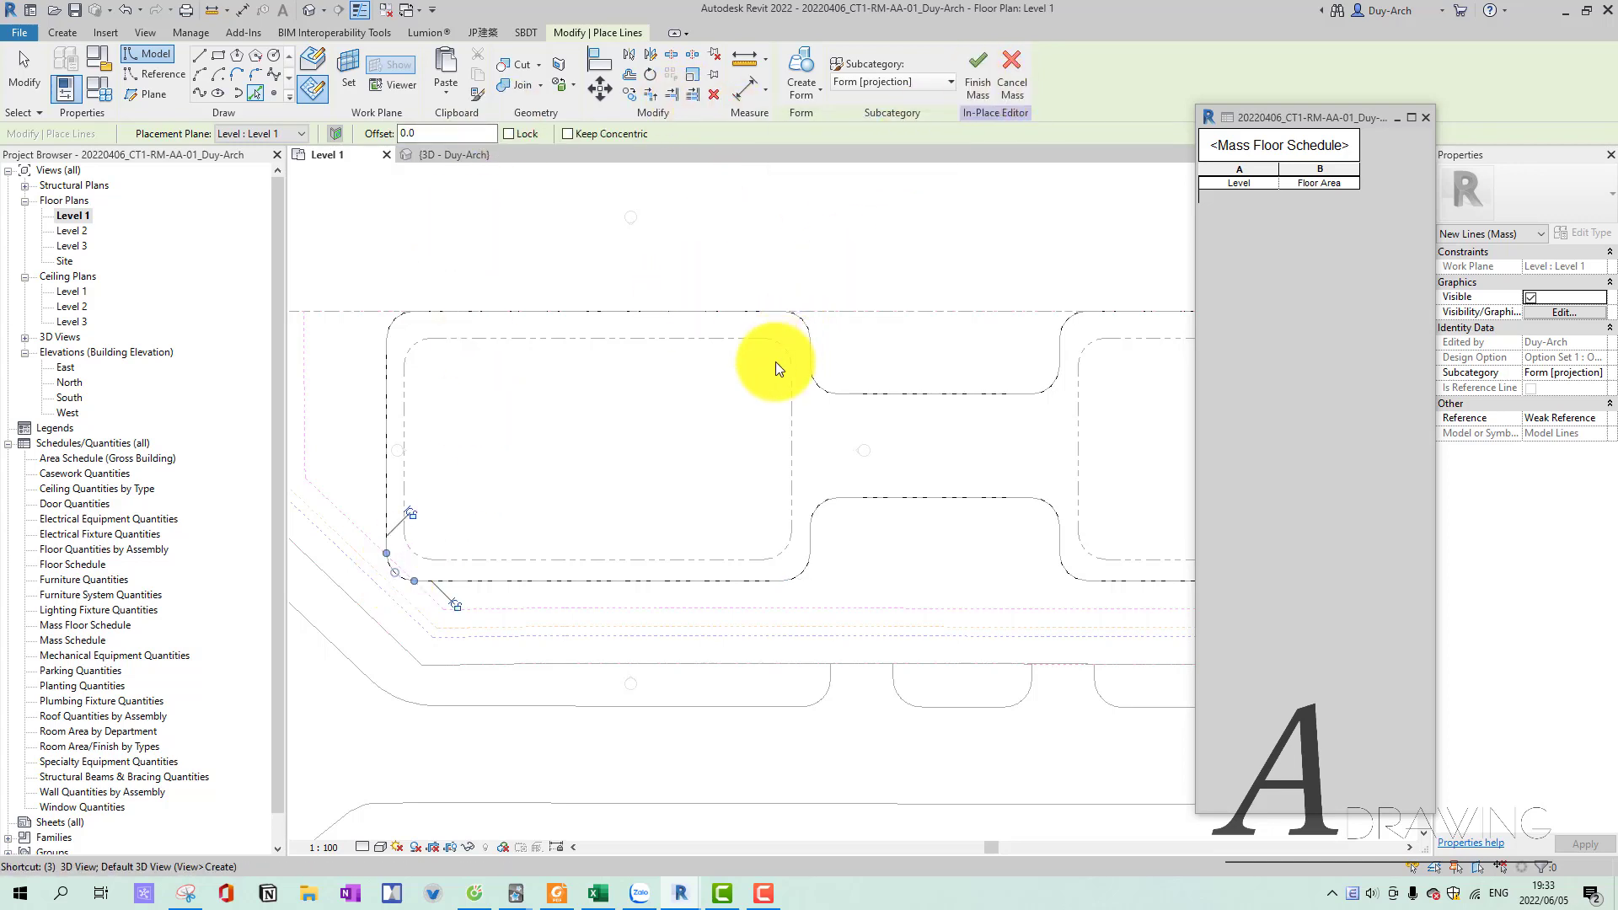
# Finish and reopen the mass, dismissing the no-geometry warning, and select the traced outline chain.
pyautogui.press('d')
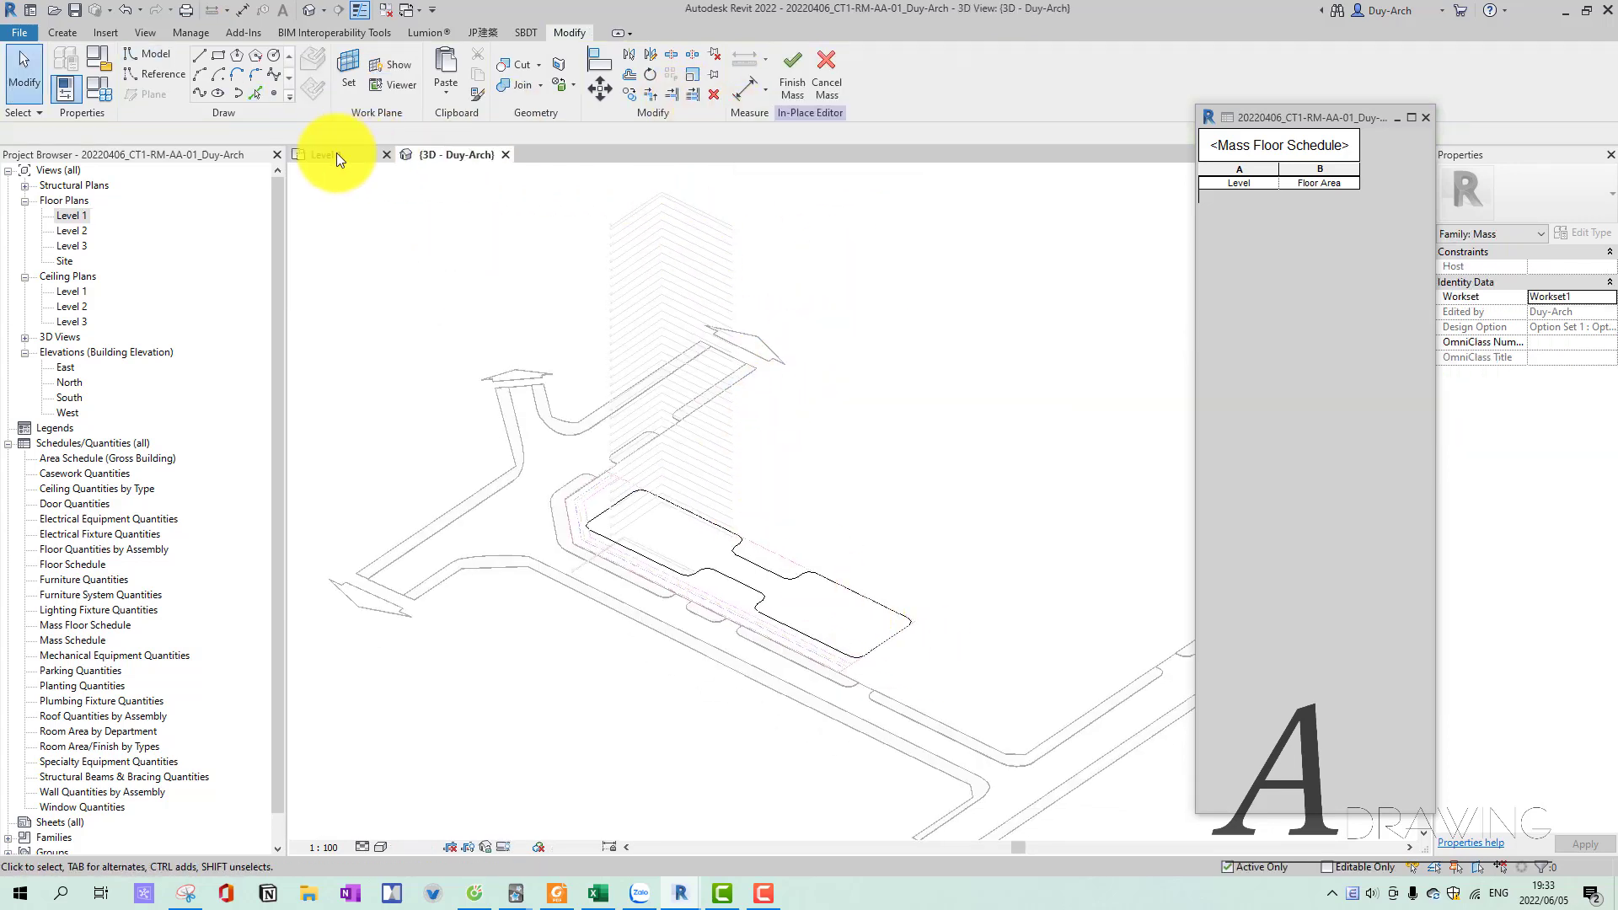
pyautogui.click(336, 154)
pyautogui.click(794, 76)
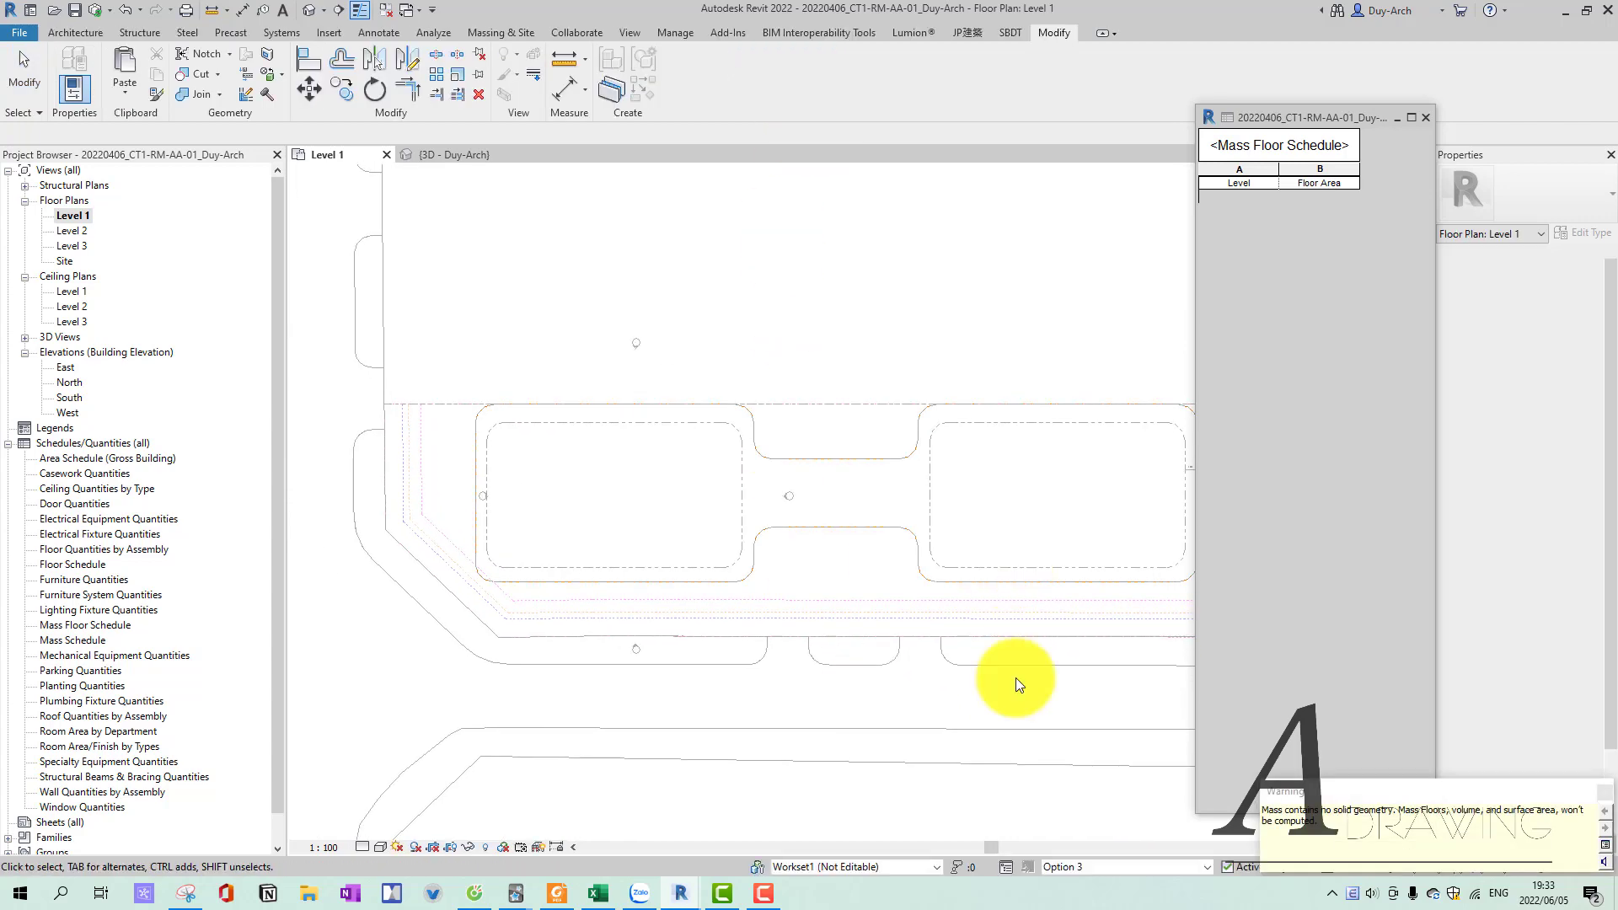
pyautogui.click(1597, 801)
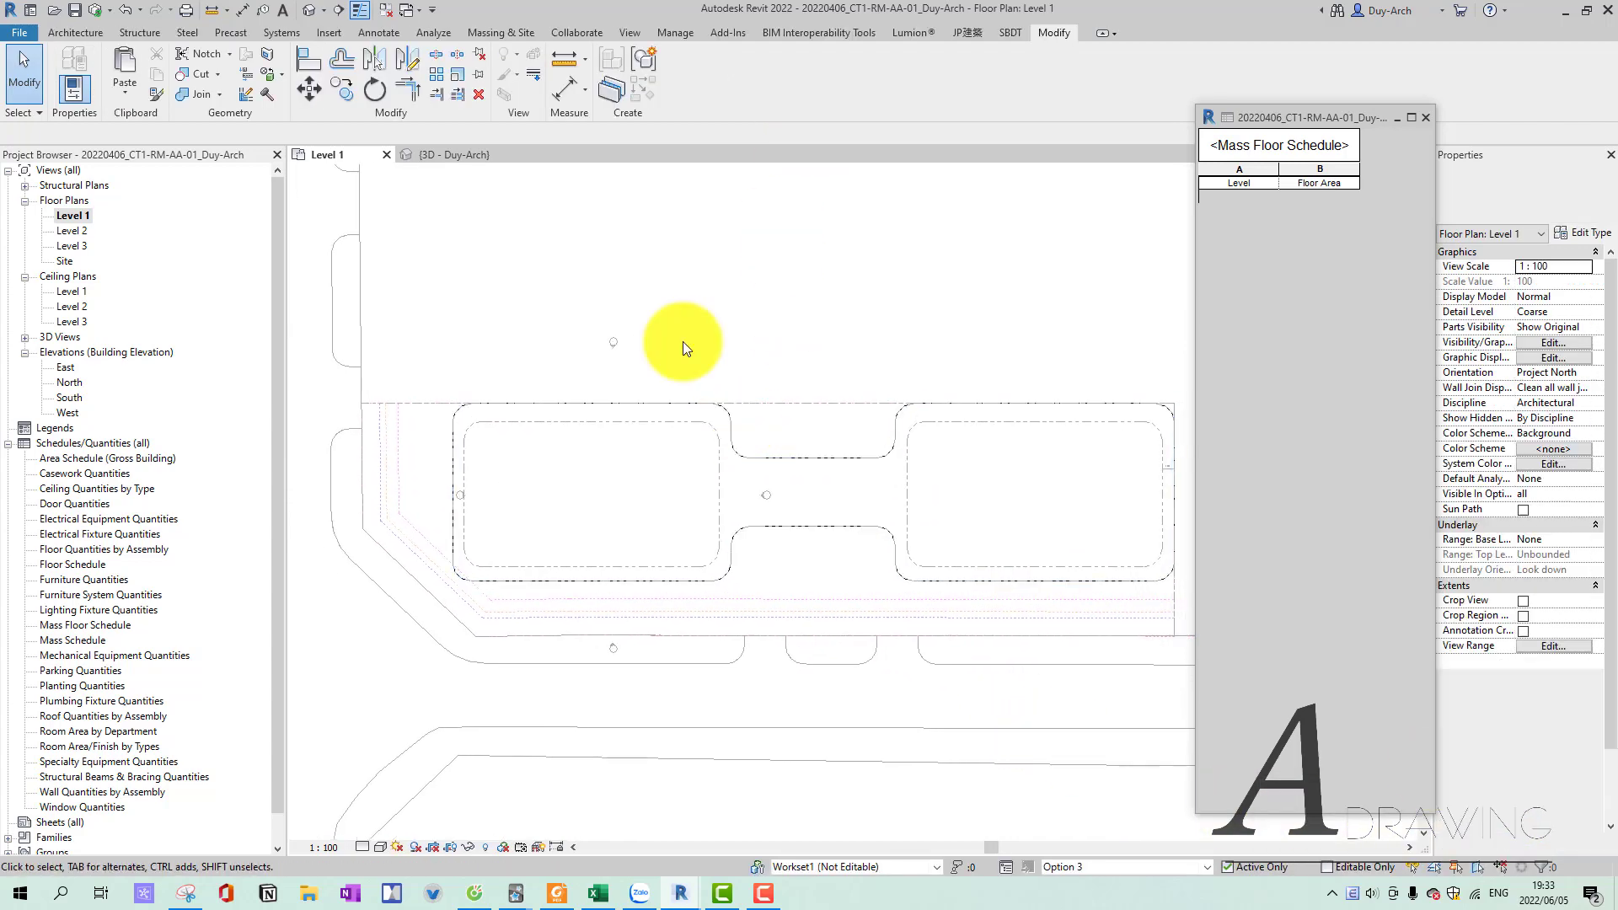
pyautogui.doubleClick(721, 403)
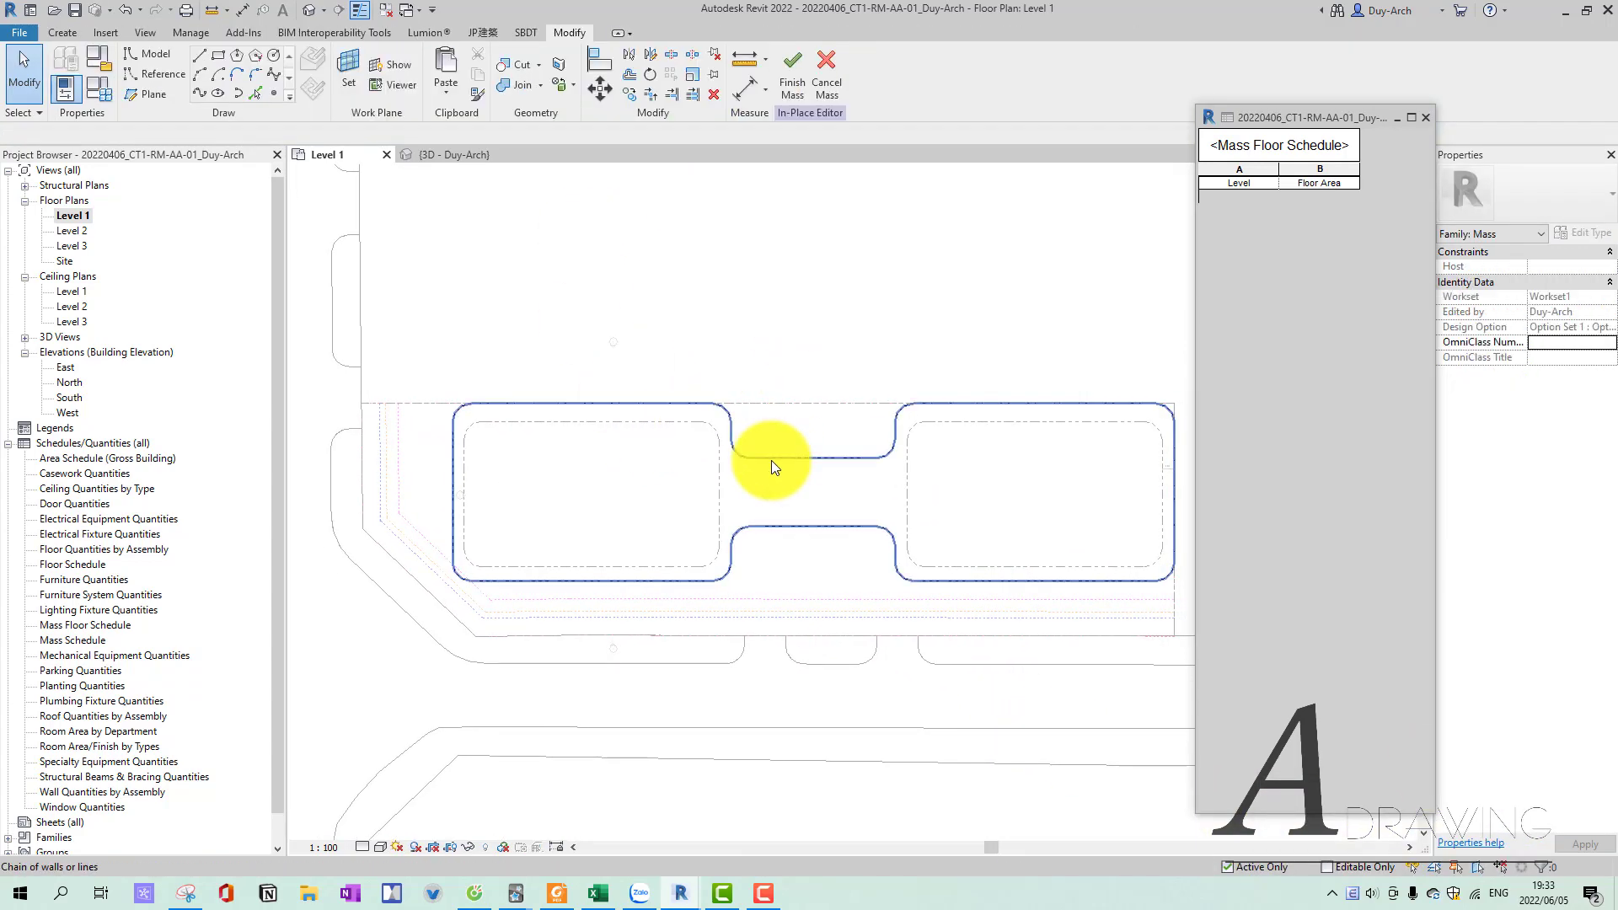
pyautogui.click(770, 463)
pyautogui.hotkey('ctrl', 'Tab')
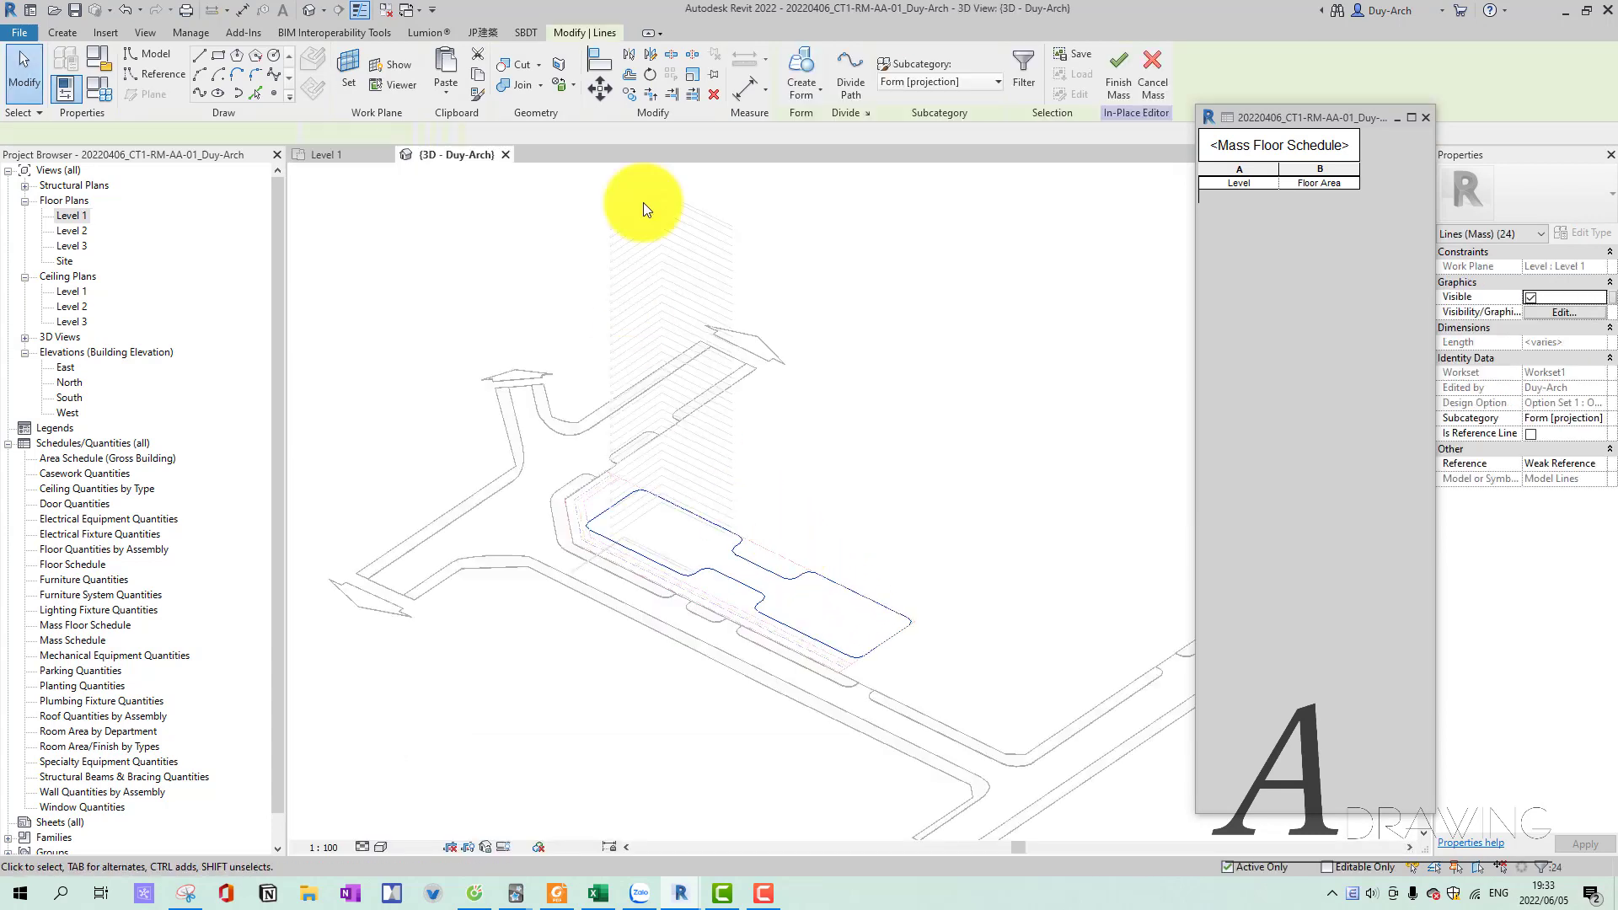
# Extrude the outline into a solid form with its top lowered to Level 4.
pyautogui.click(796, 89)
pyautogui.click(784, 126)
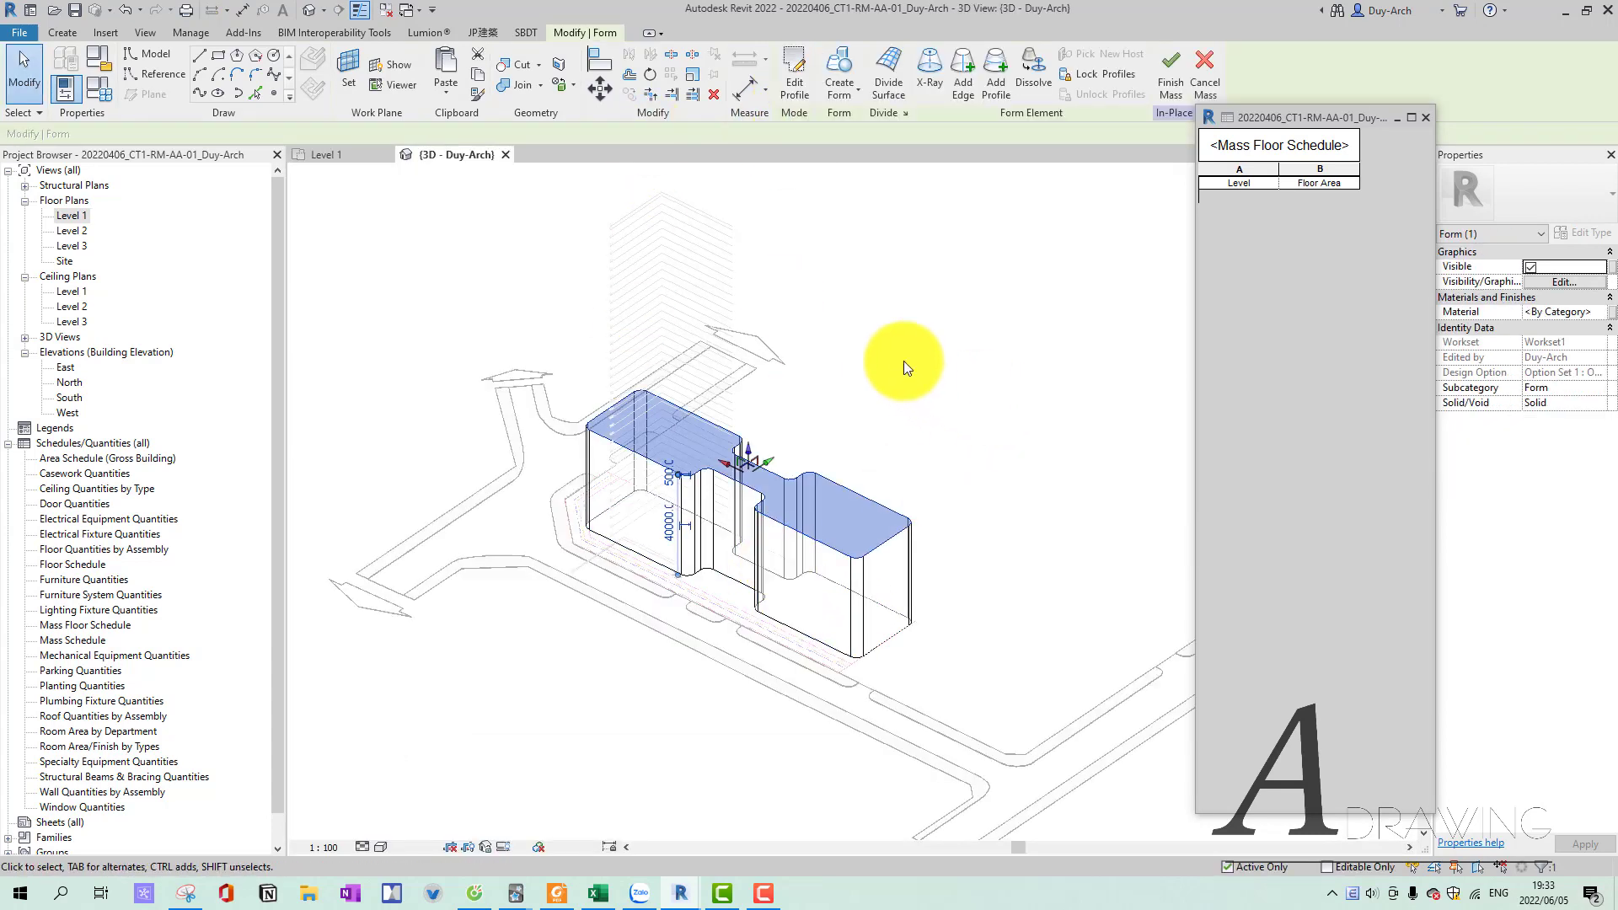
pyautogui.moveTo(878, 339)
pyautogui.keyDown('shift'); pyautogui.mouseDown(button='middle')
pyautogui.moveTo(819, 593)
pyautogui.moveTo(721, 376)
pyautogui.mouseUp(button='middle'); pyautogui.keyUp('shift')
pyautogui.scroll(1, 760, 342)
pyautogui.moveTo(760, 372)
pyautogui.mouseDown()
pyautogui.moveTo(768, 523)
pyautogui.moveTo(700, 575)
pyautogui.mouseUp()
pyautogui.scroll(2, 711, 543)
pyautogui.scroll(1, 711, 543)
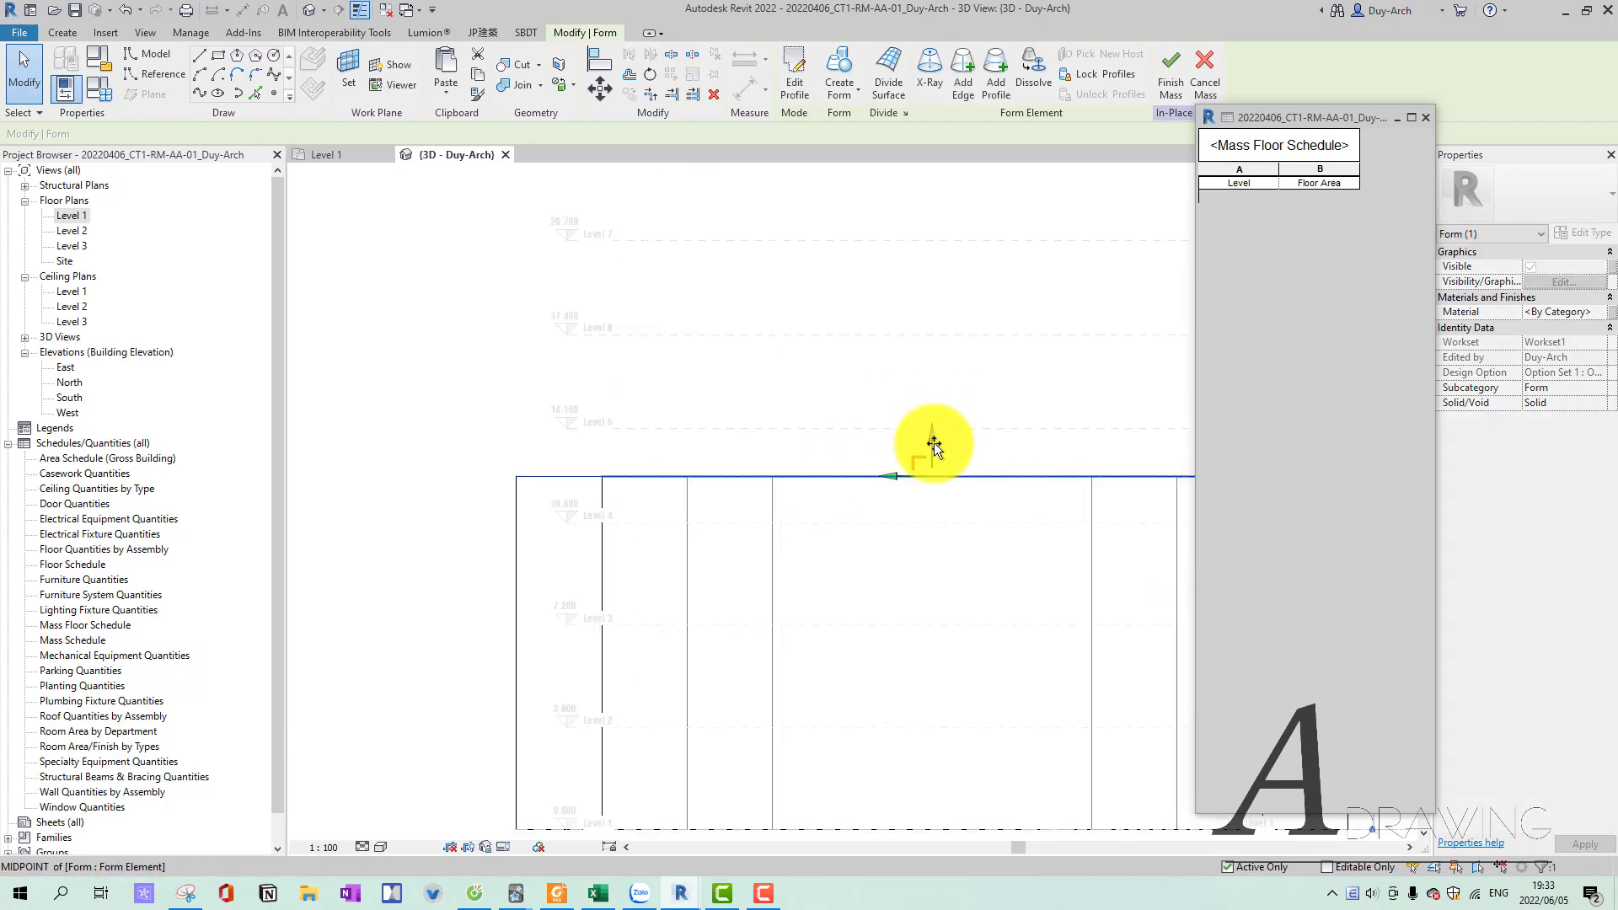
pyautogui.press('Escape')
pyautogui.keyDown('shift'); pyautogui.moveTo(802, 584); pyautogui.dragTo(726, 766, button='middle'); pyautogui.keyUp('shift')
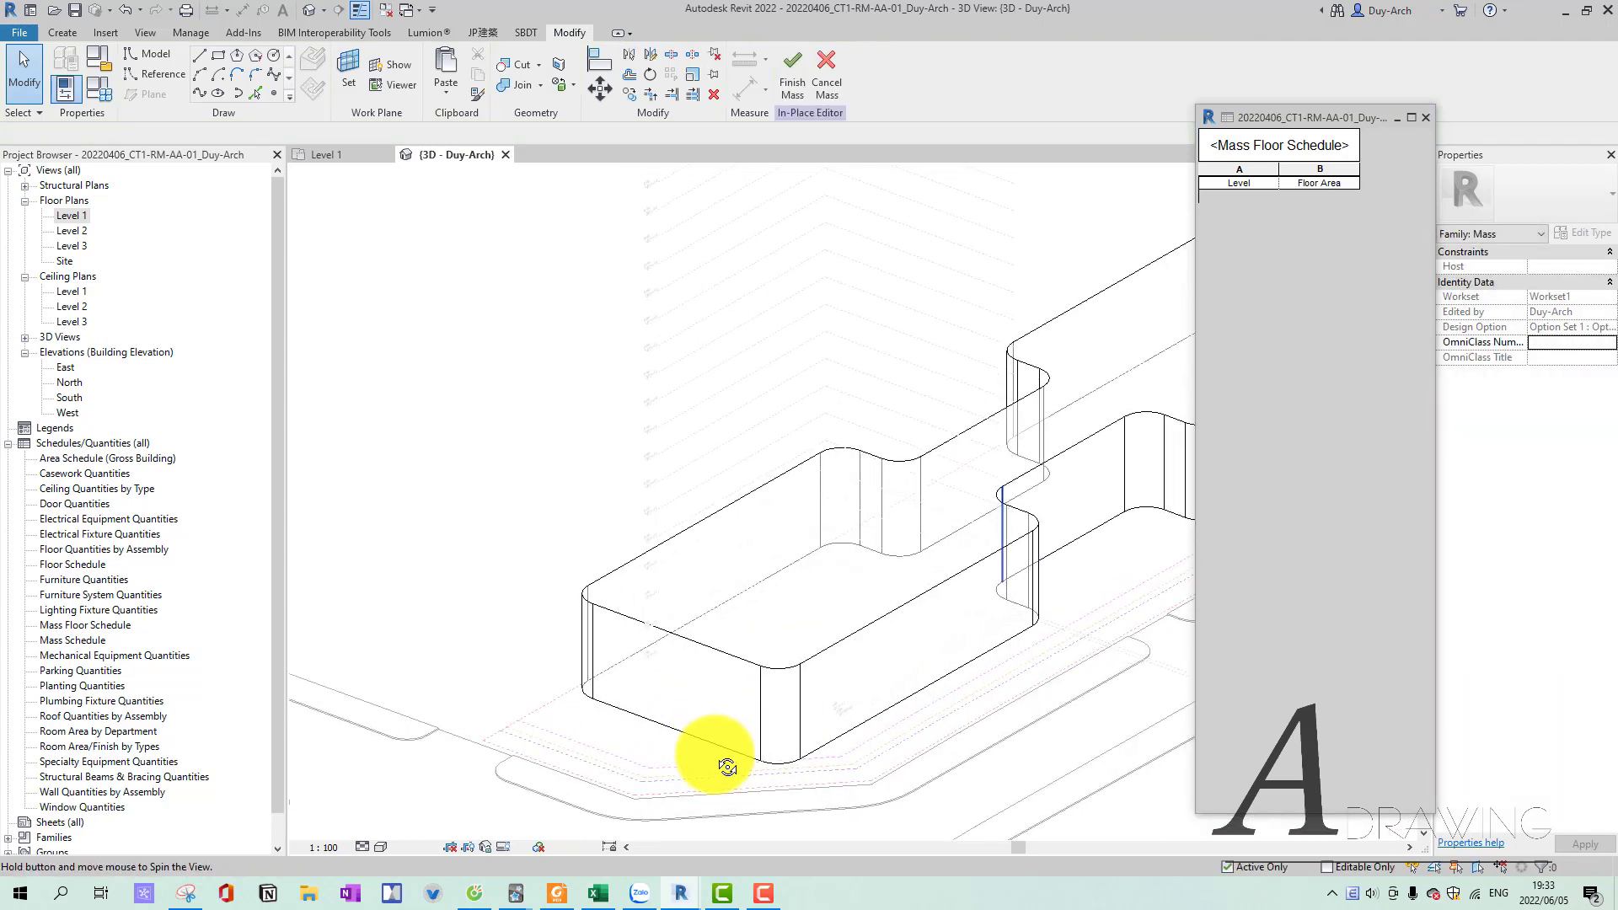
pyautogui.scroll(-3, 723, 368)
pyautogui.click(325, 154)
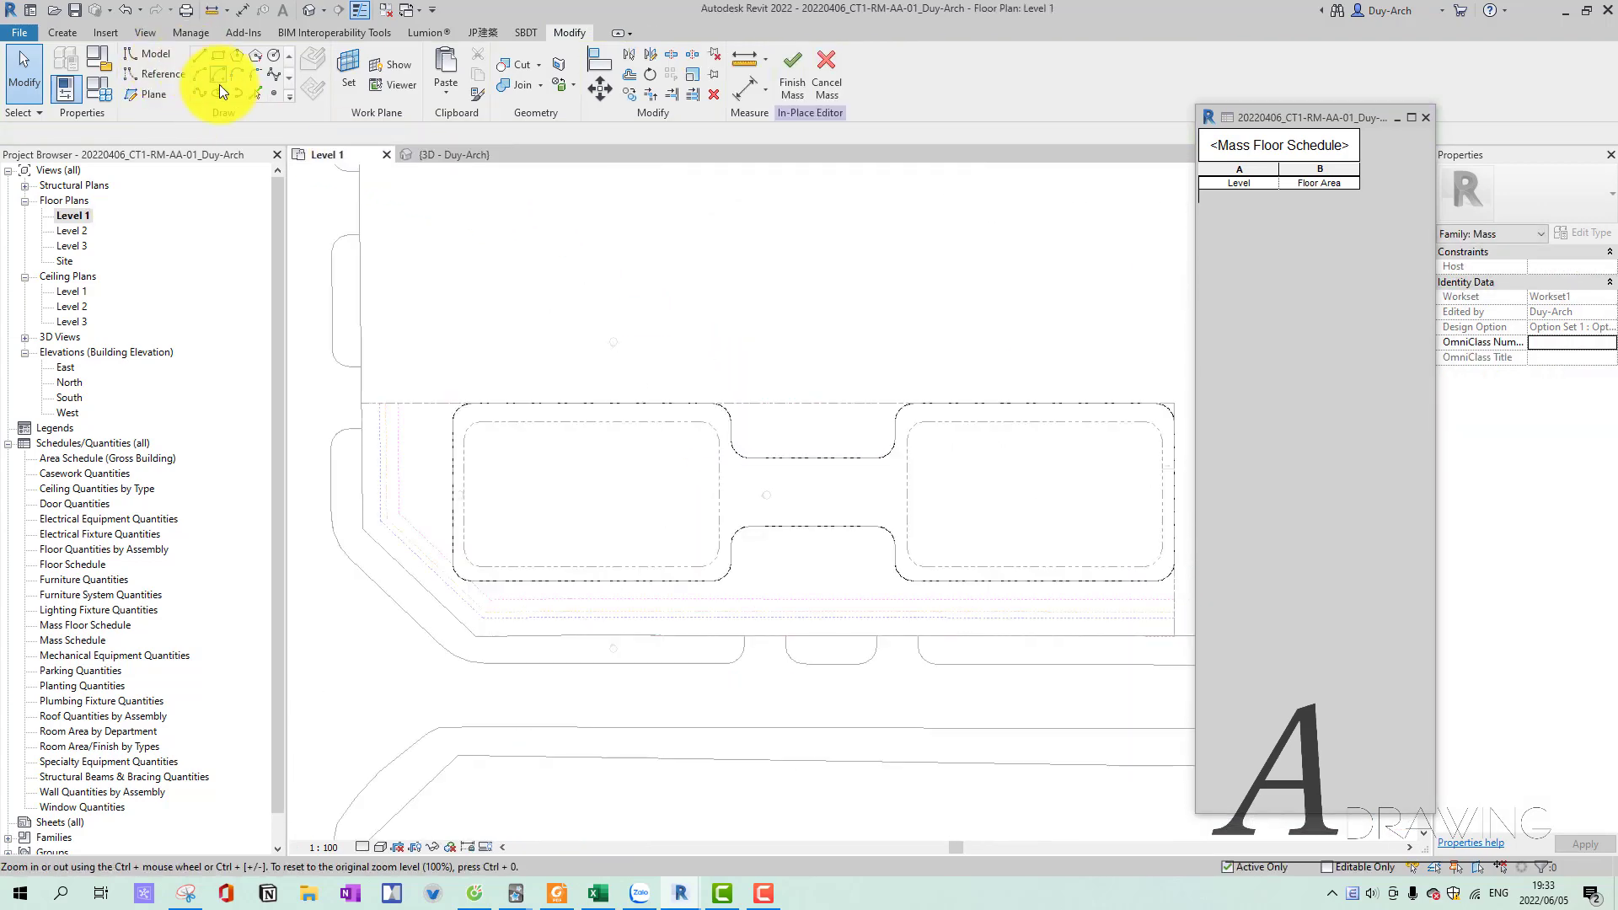
# Extrude the left podium block's edges into a solid tower about 122900 tall.
pyautogui.click(255, 93)
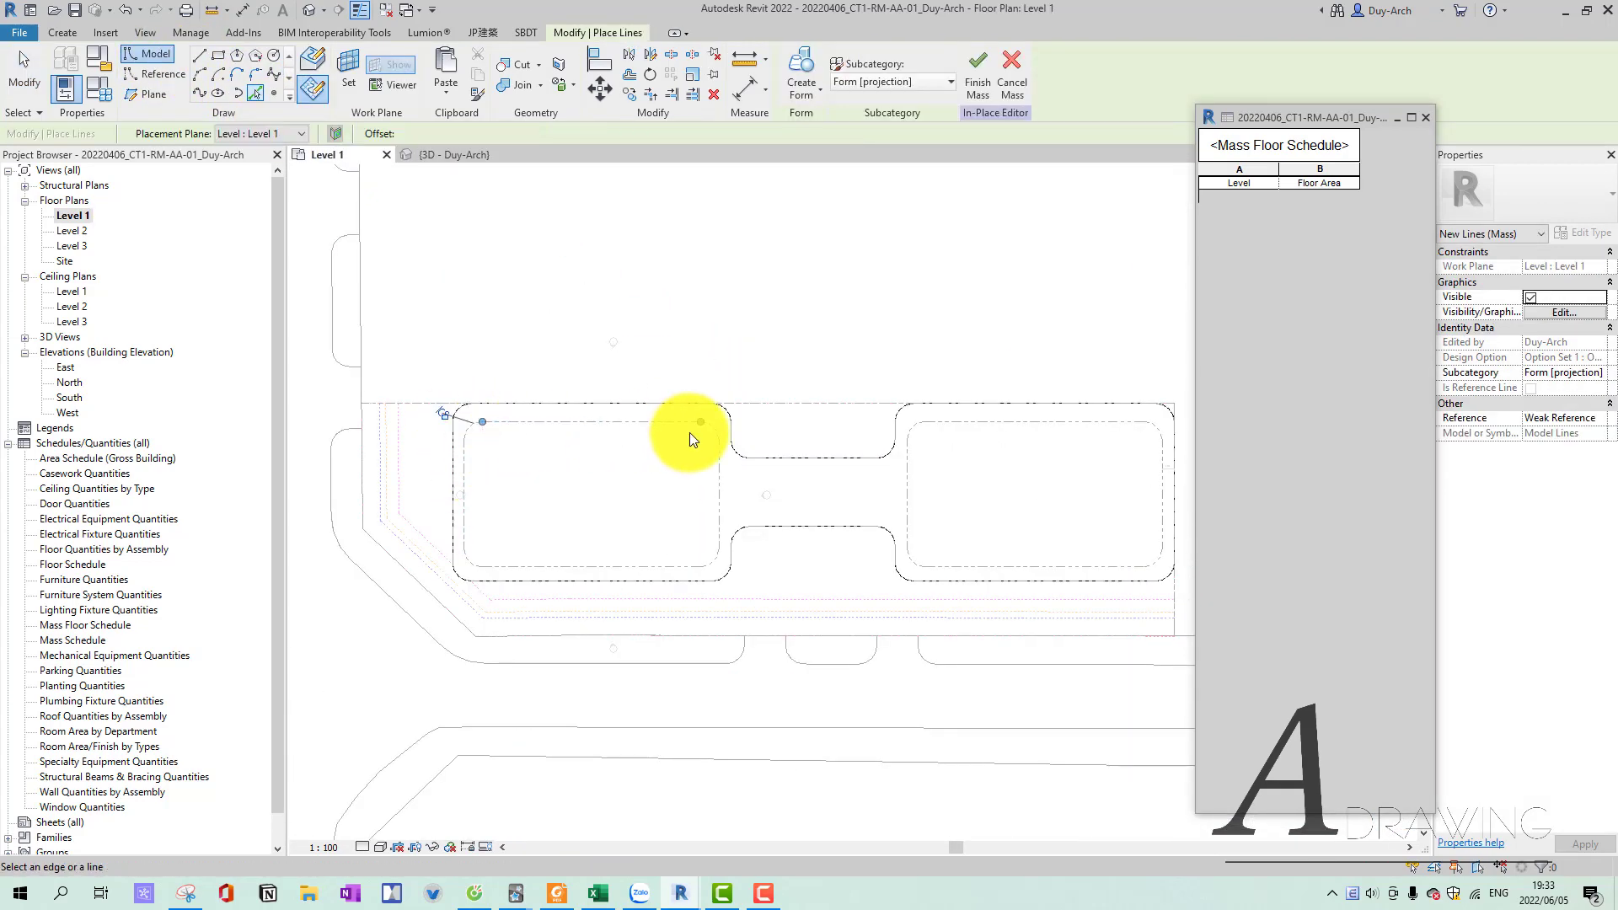
pyautogui.click(718, 465)
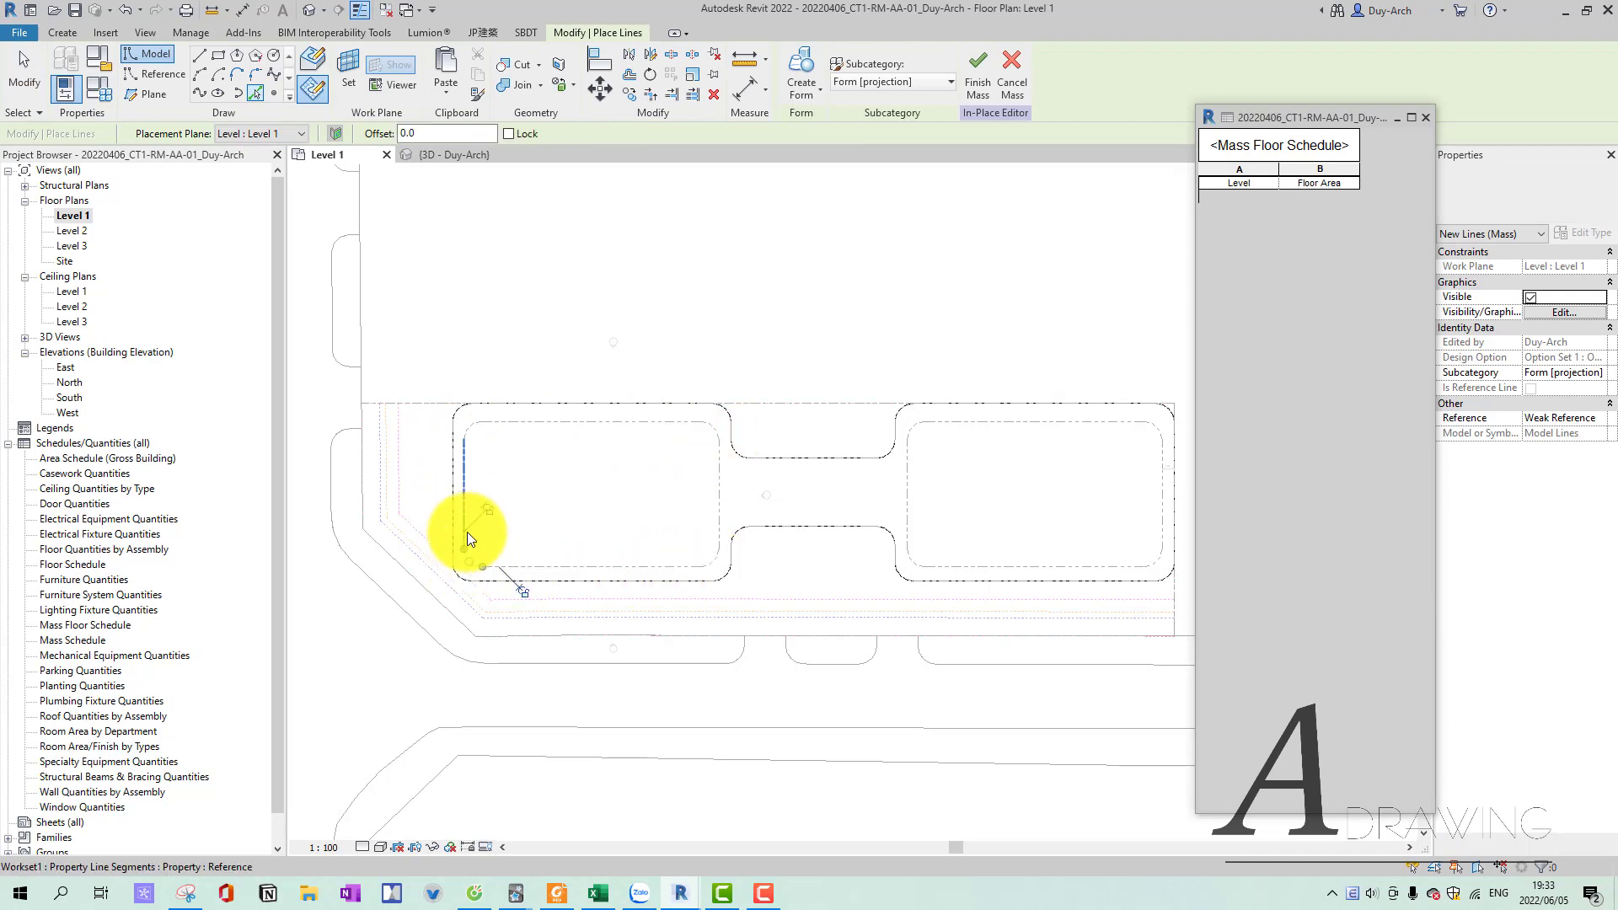
pyautogui.scroll(2, 467, 533)
pyautogui.hotkey('ctrl', 'Tab')
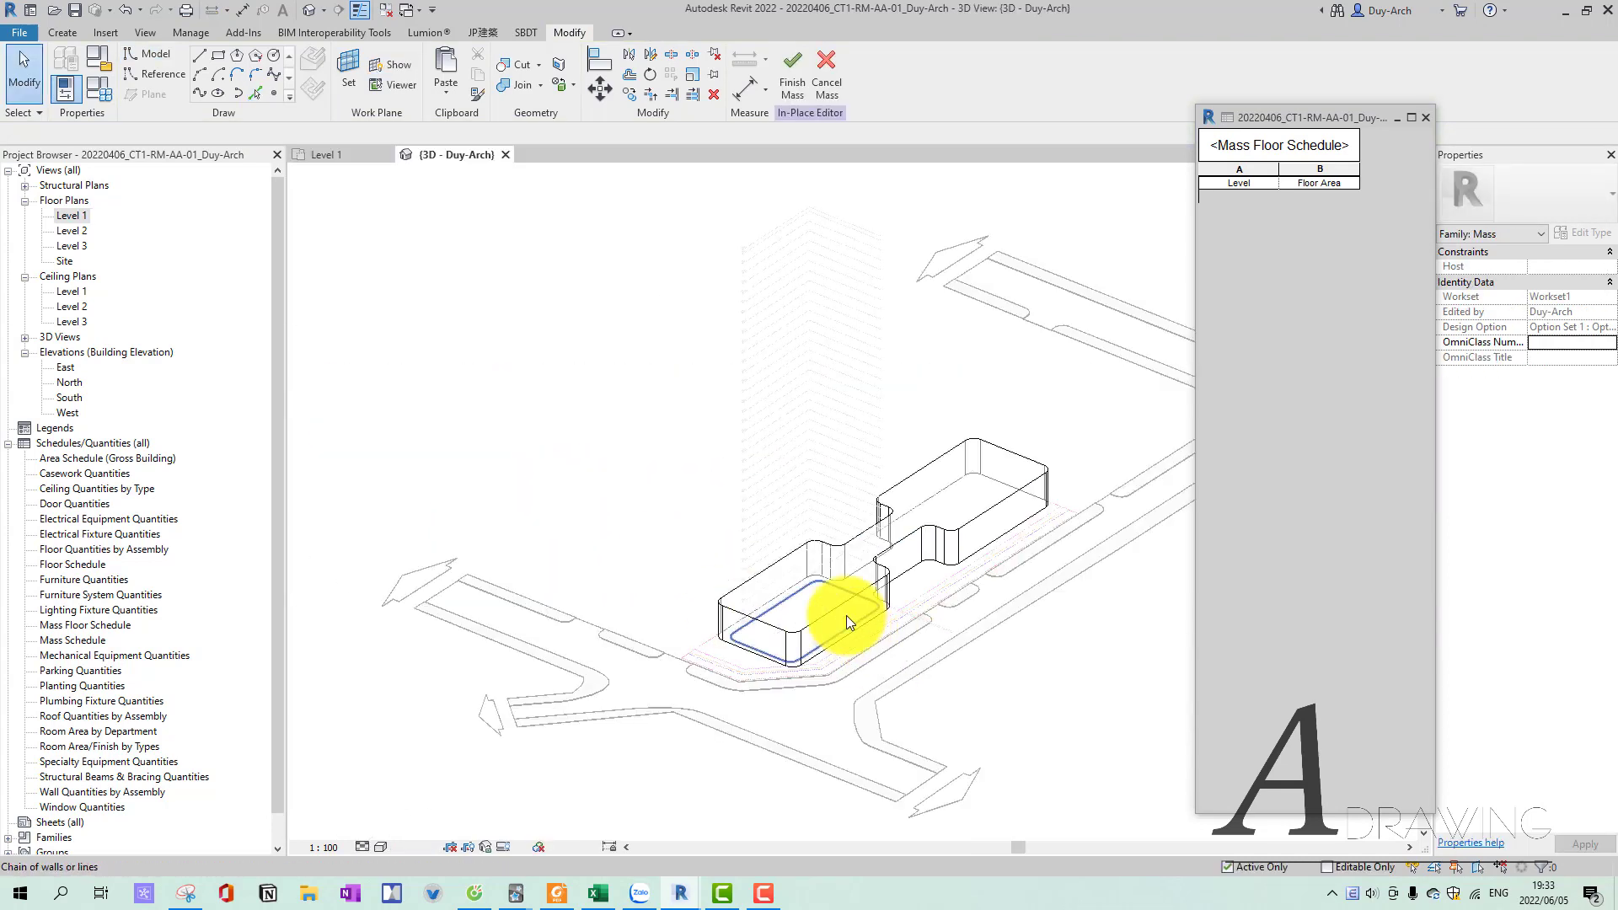
pyautogui.click(877, 613)
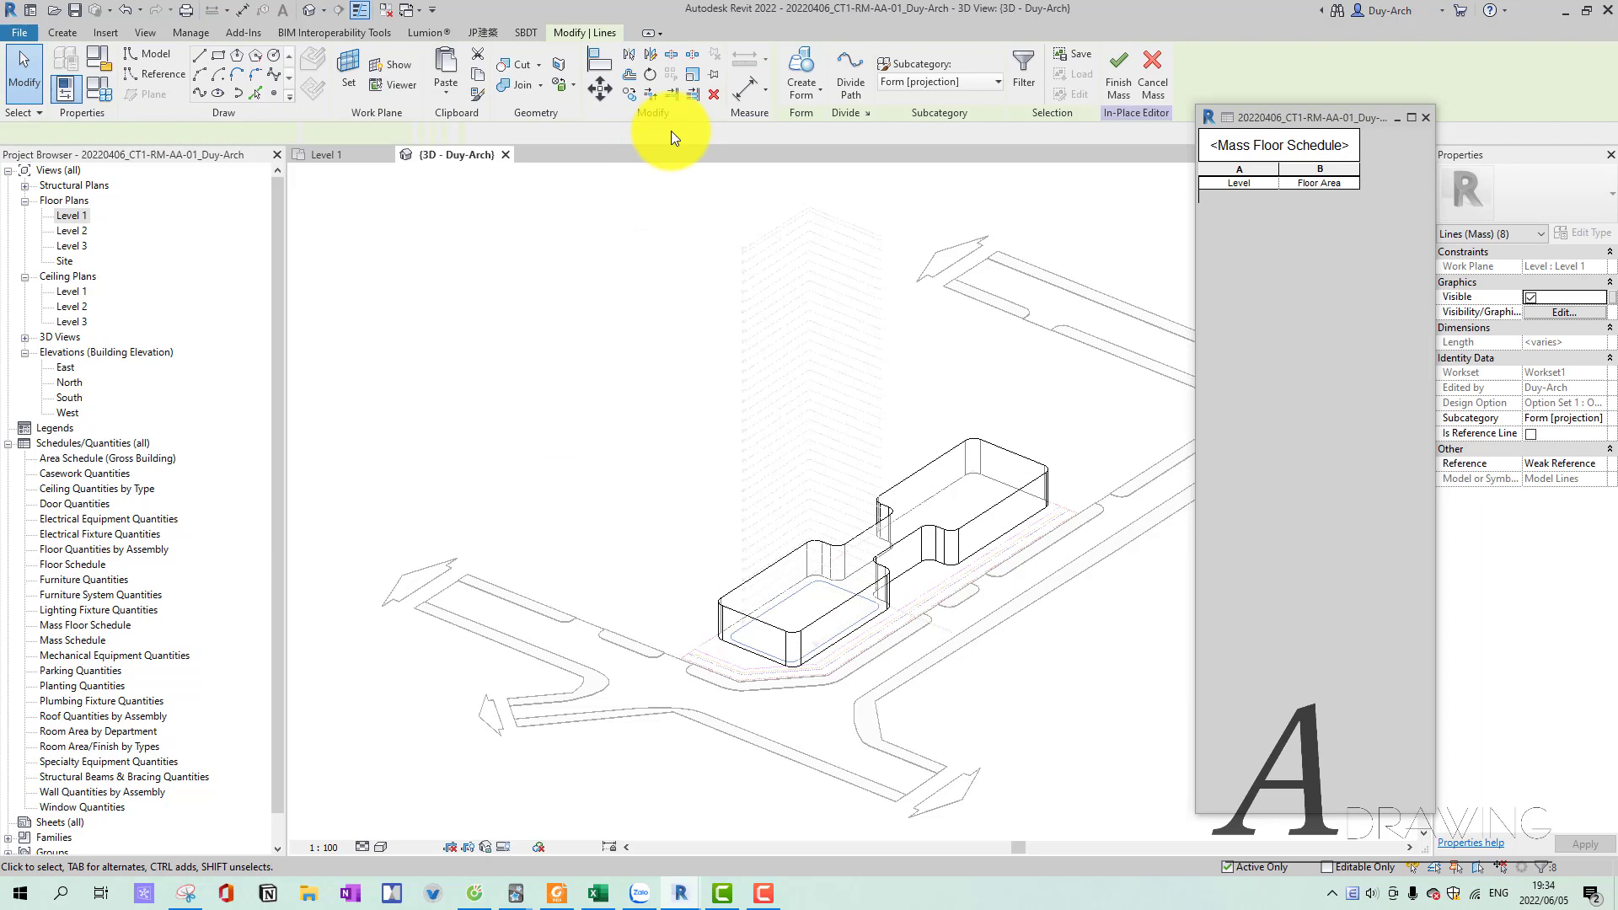
pyautogui.click(800, 80)
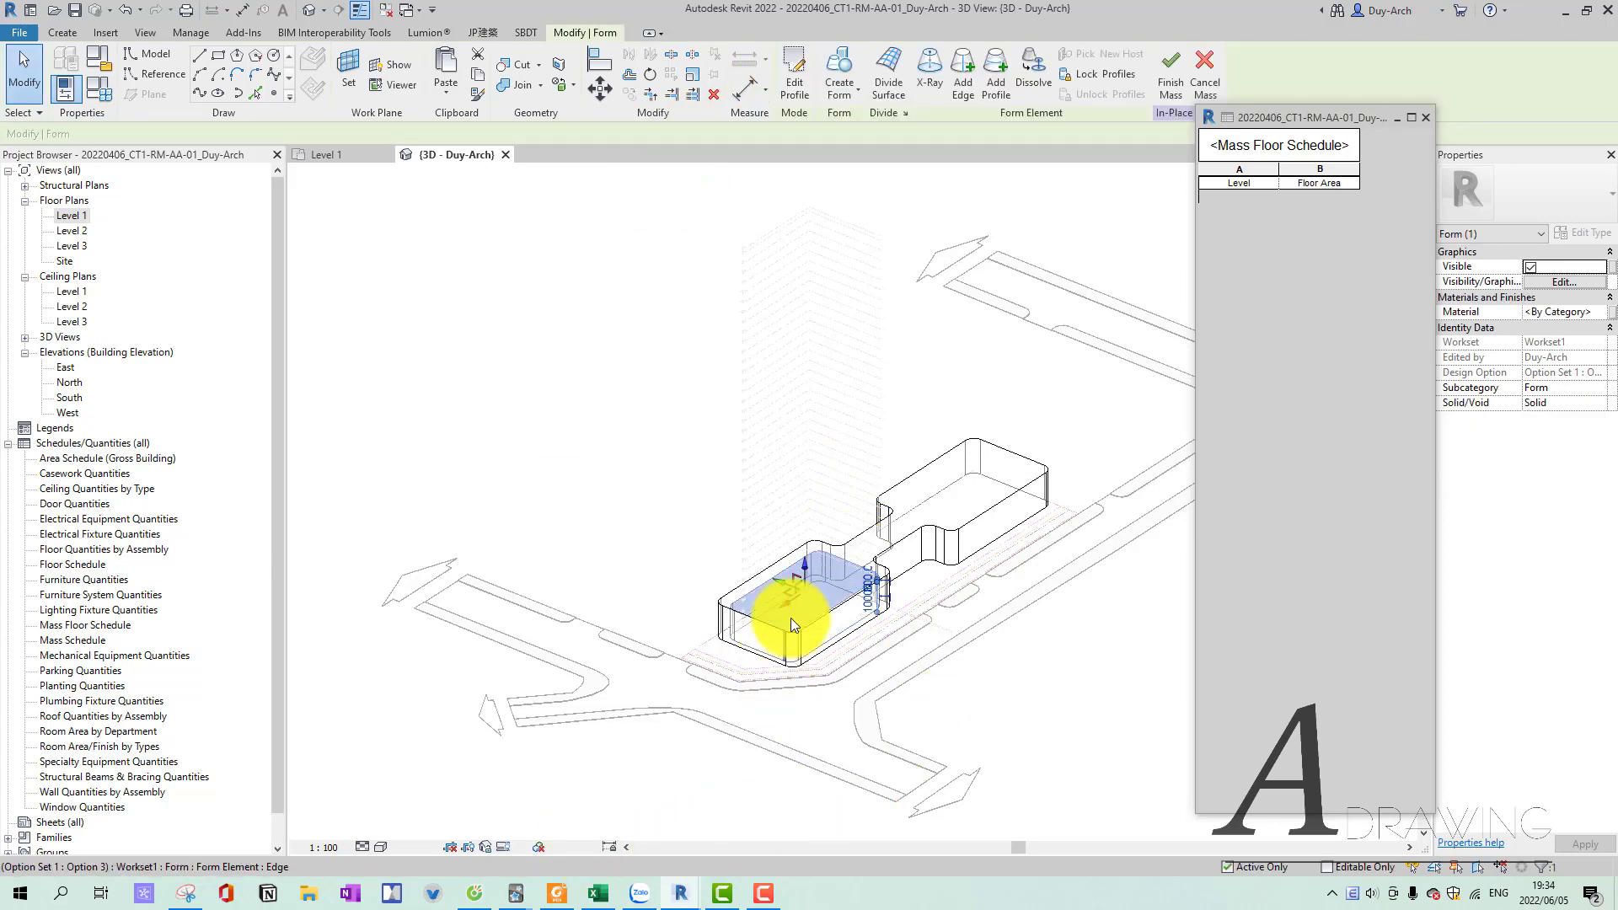
pyautogui.moveTo(807, 567); pyautogui.dragTo(846, 230)
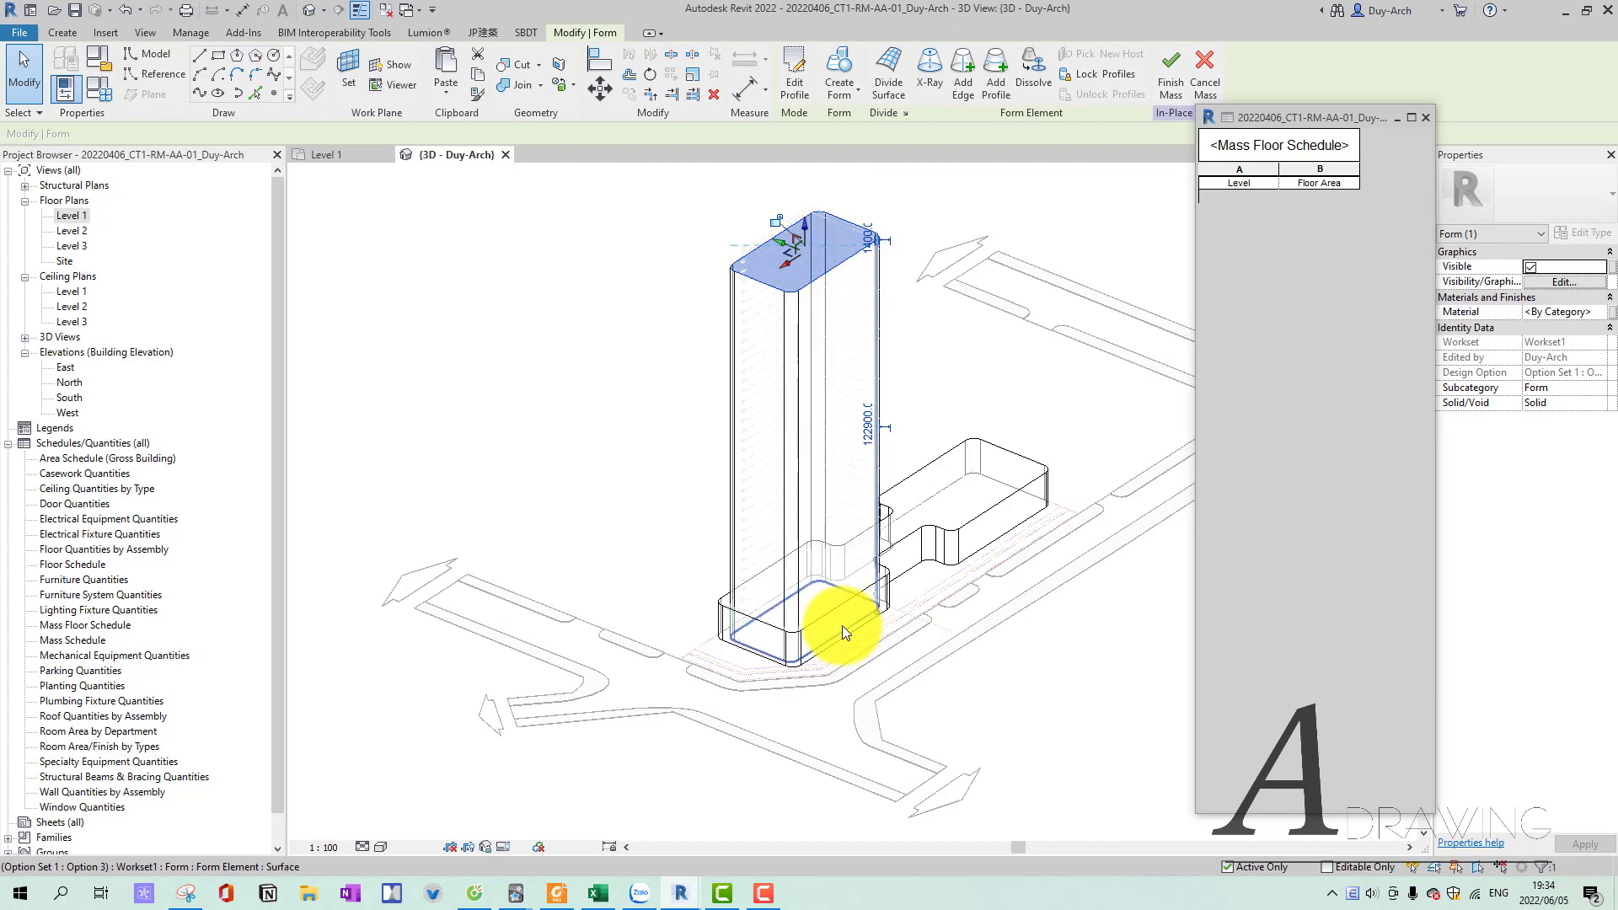
# Raise the tower form's base slightly and view the tower from an angle.
pyautogui.click(842, 625)
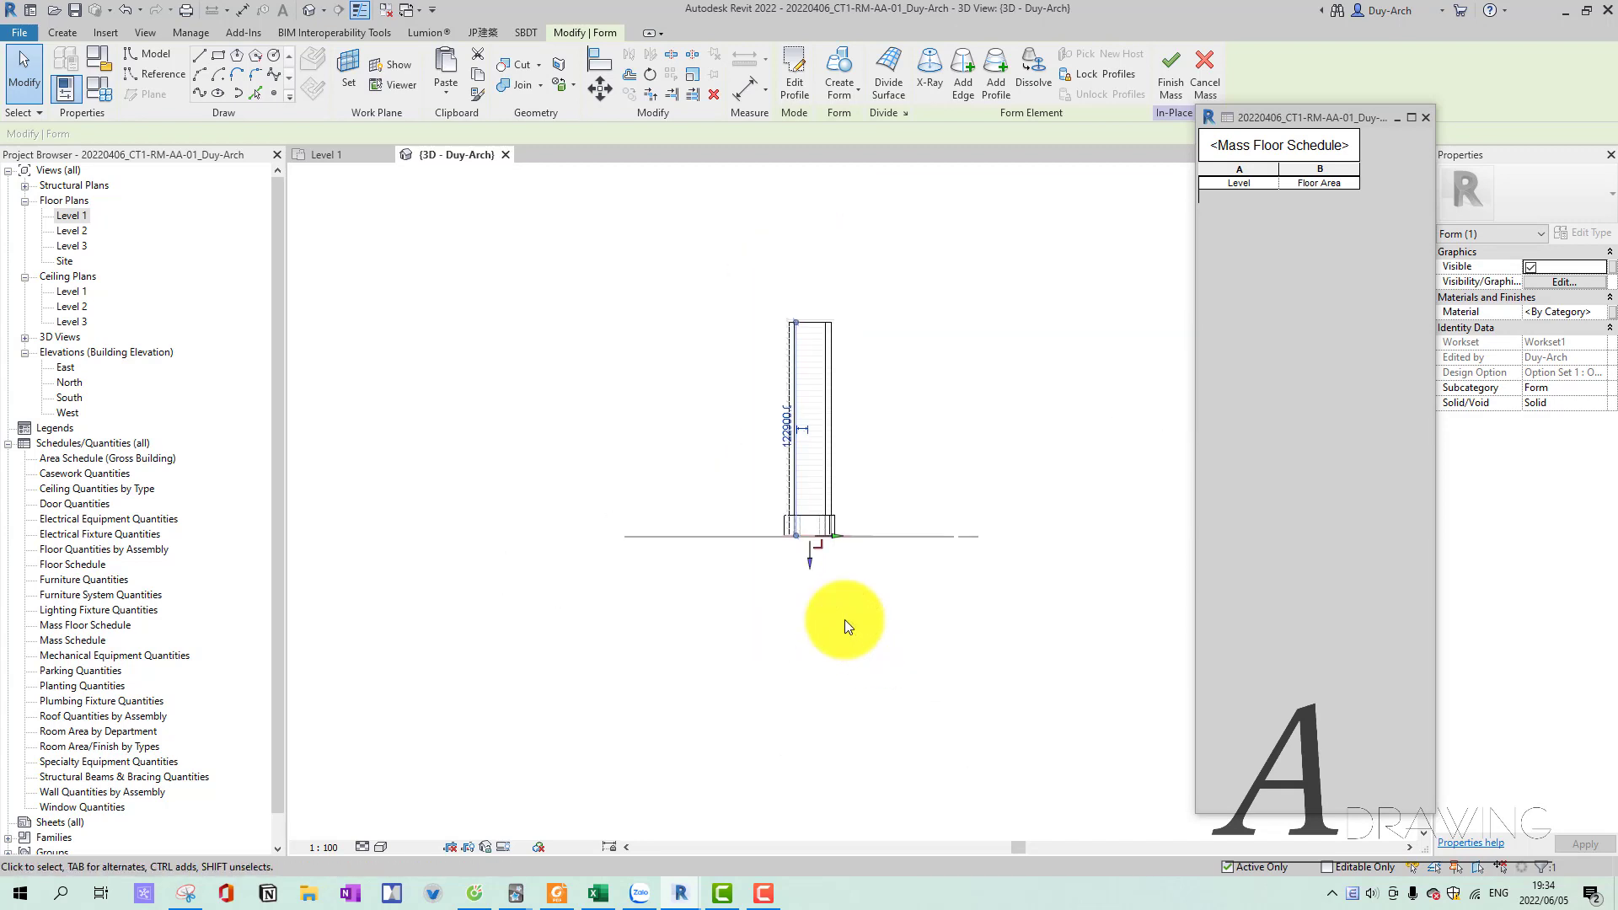
pyautogui.scroll(5, 858, 615)
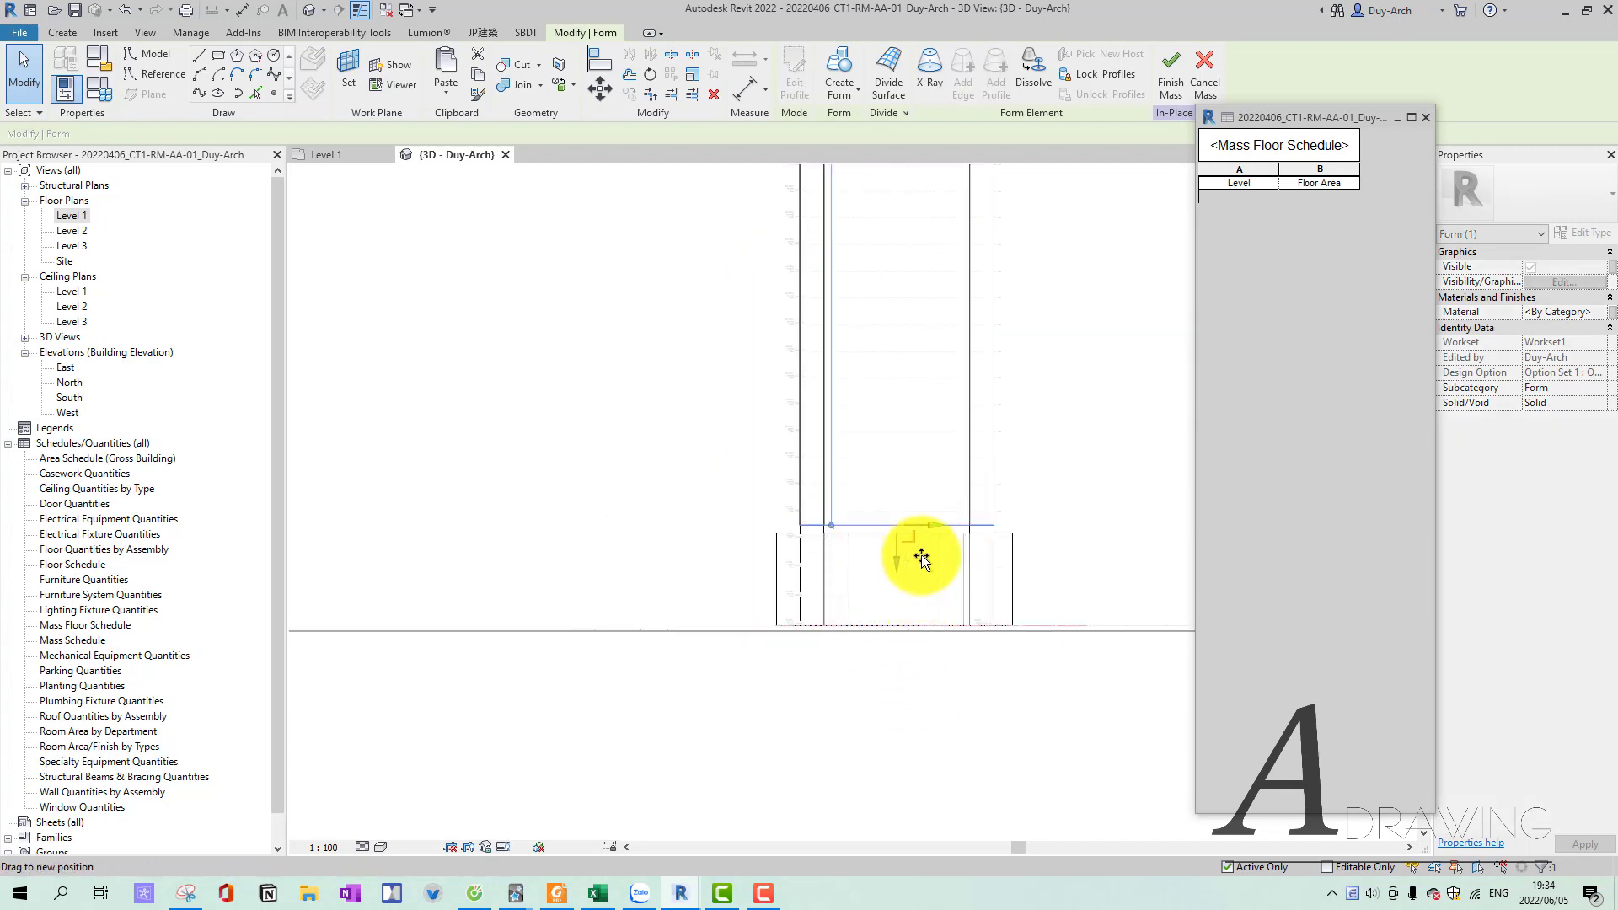
pyautogui.moveTo(922, 556); pyautogui.dragTo(921, 552)
pyautogui.press('Escape')
pyautogui.moveTo(884, 572)
pyautogui.keyDown('shift'); pyautogui.mouseDown(button='middle')
pyautogui.moveTo(813, 517)
pyautogui.moveTo(879, 552)
pyautogui.moveTo(769, 625)
pyautogui.moveTo(823, 480)
pyautogui.moveTo(906, 430)
pyautogui.mouseUp(button='middle'); pyautogui.keyUp('shift')
pyautogui.scroll(-3, 880, 552)
pyautogui.scroll(-2, 770, 625)
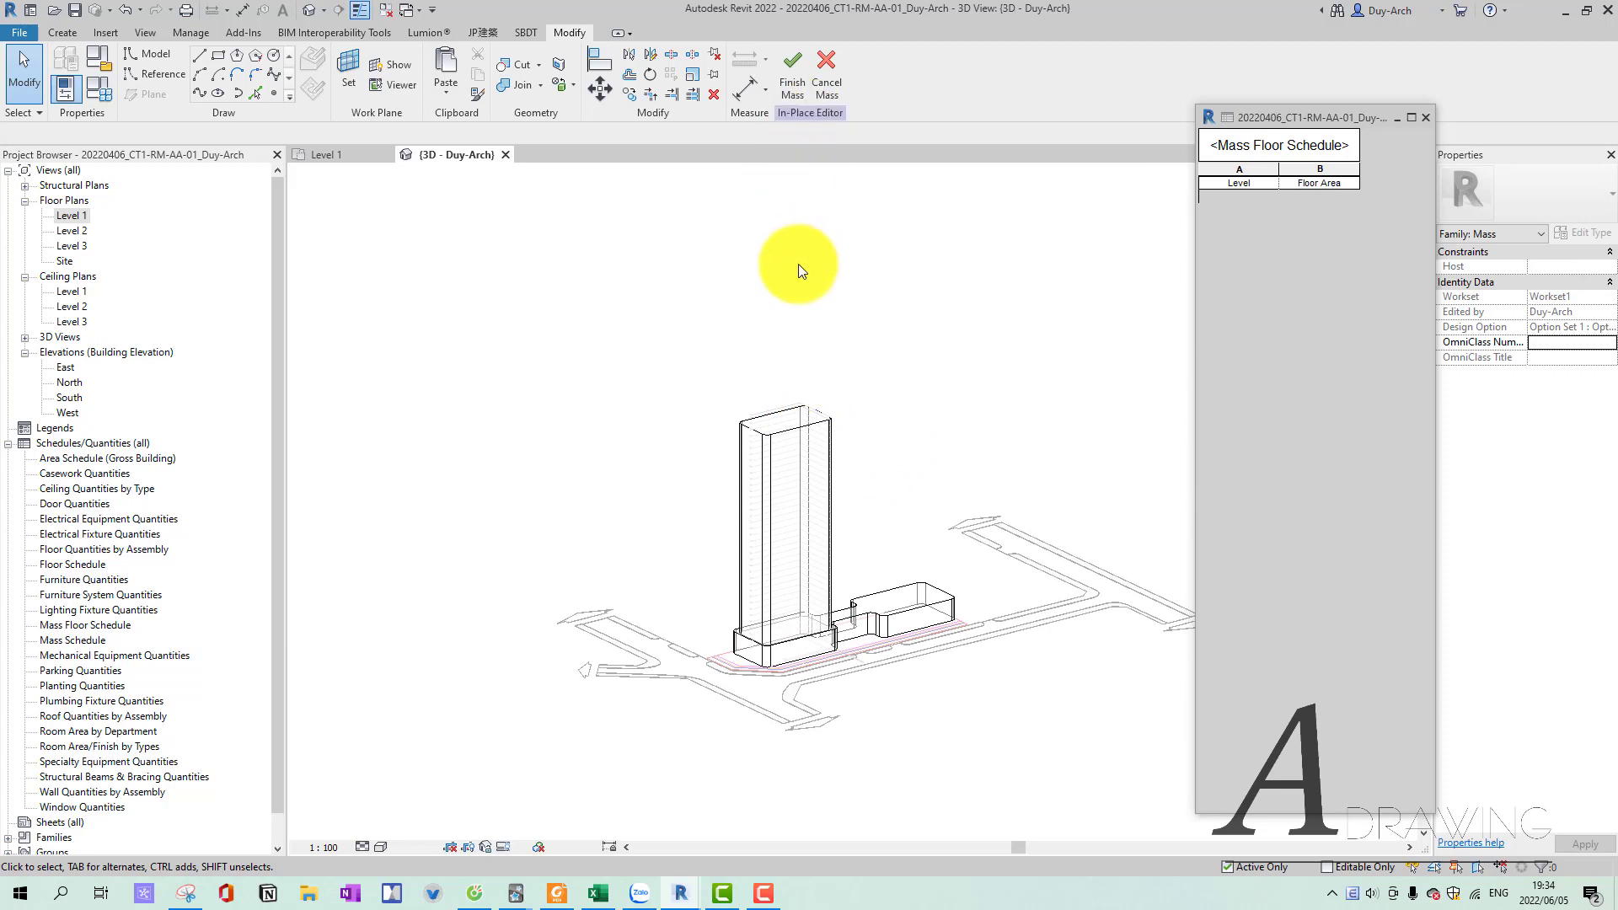
# Show the tower form in X-Ray and add a profile across it.
pyautogui.click(829, 447)
pyautogui.scroll(2, 882, 460)
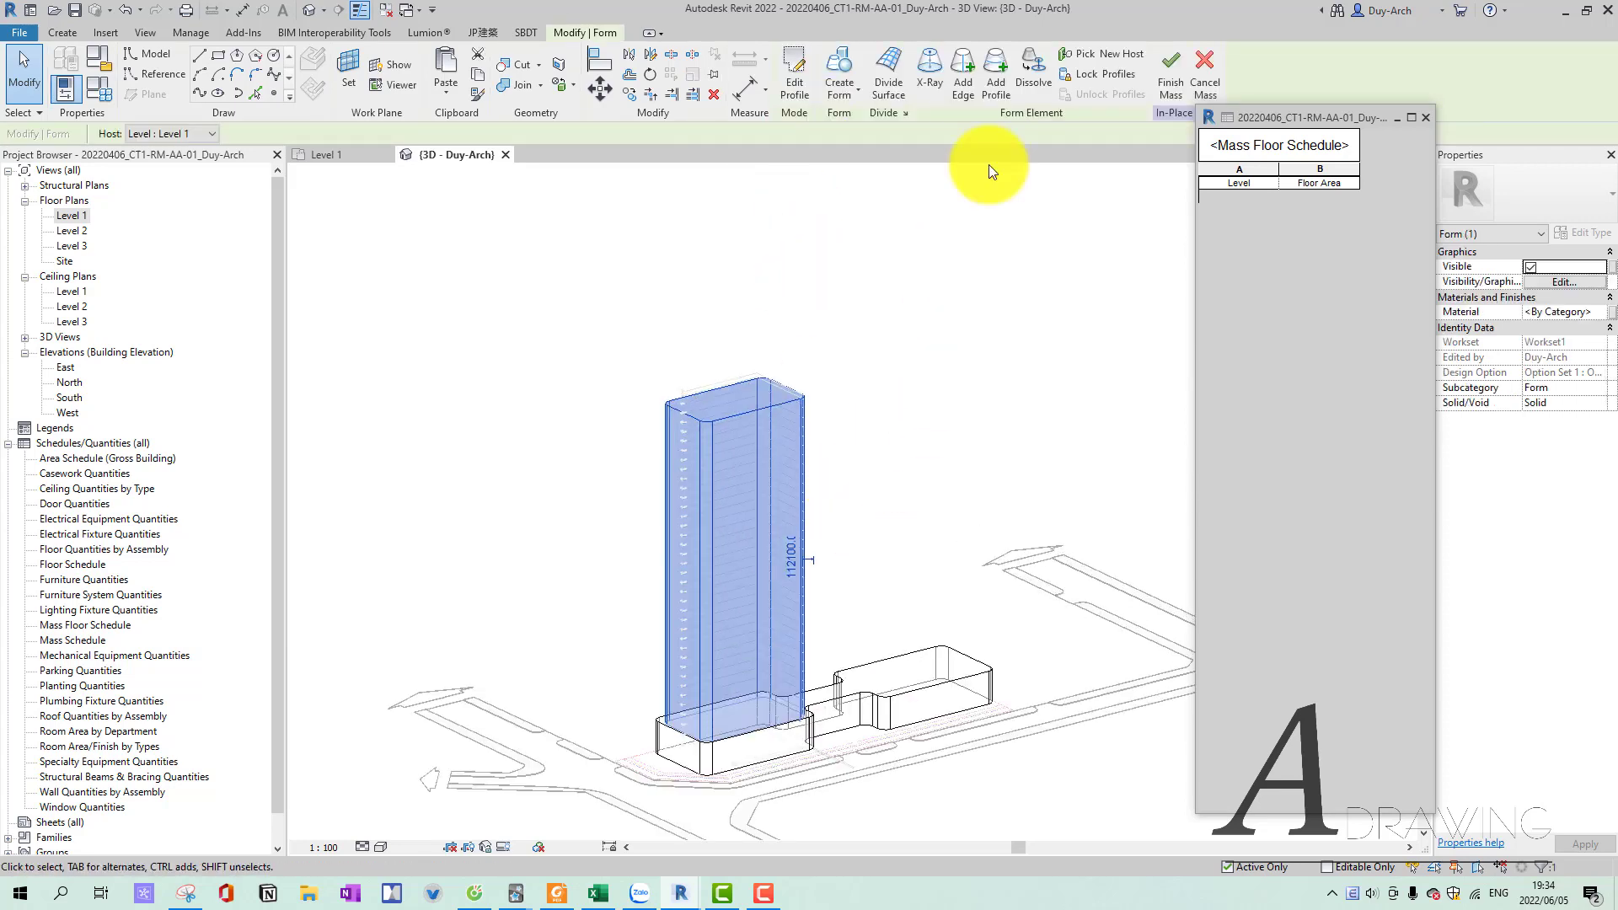
pyautogui.click(994, 88)
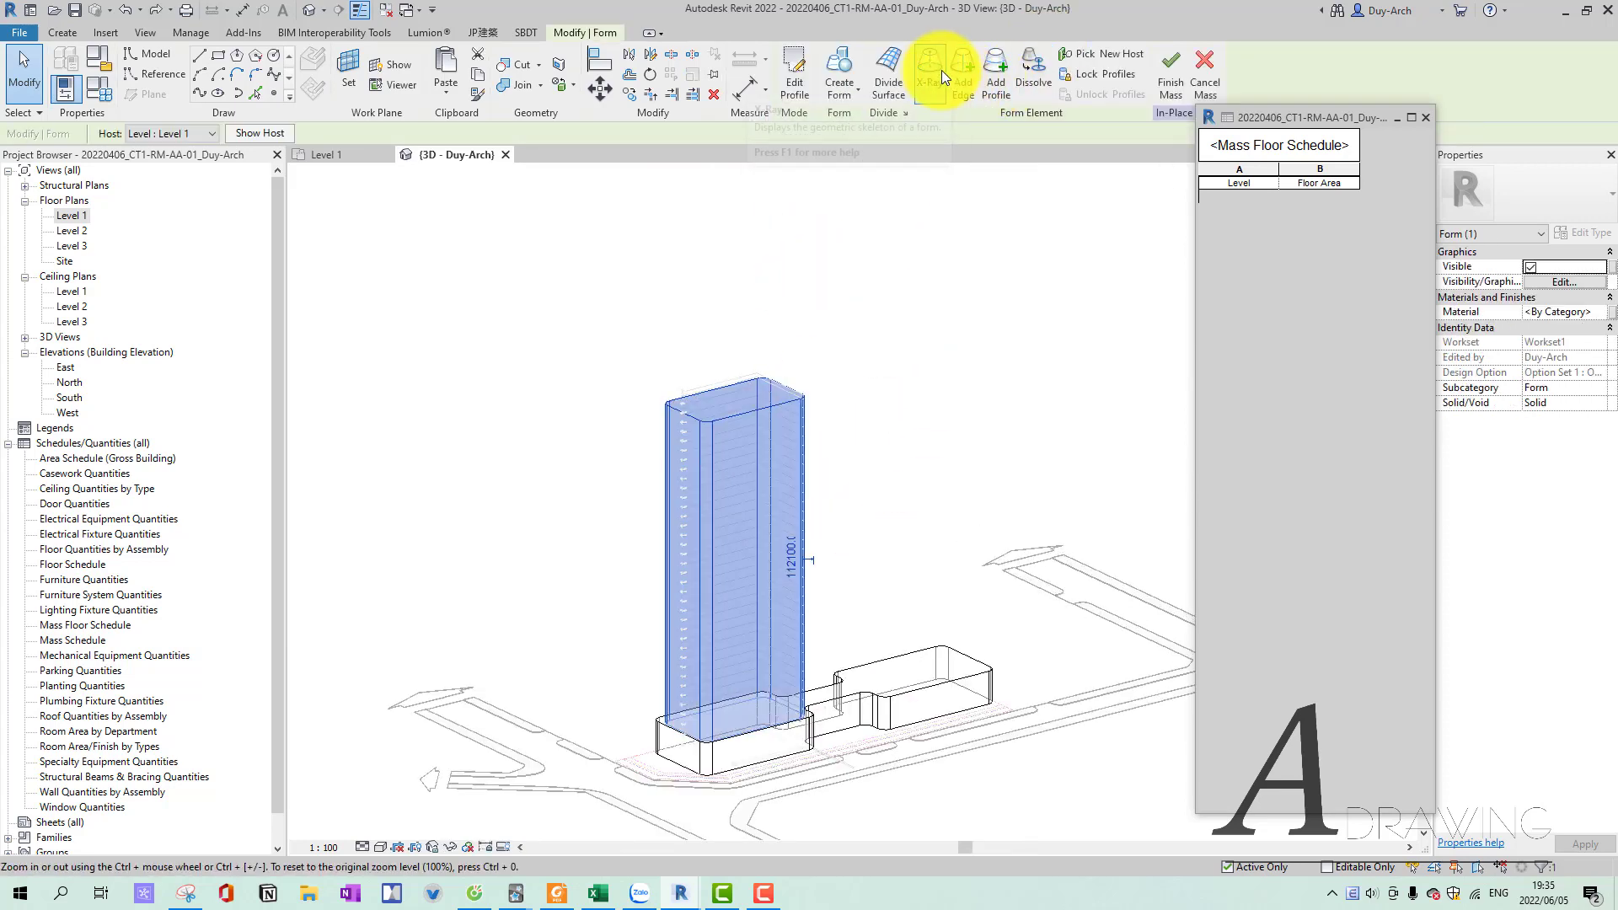
pyautogui.click(937, 67)
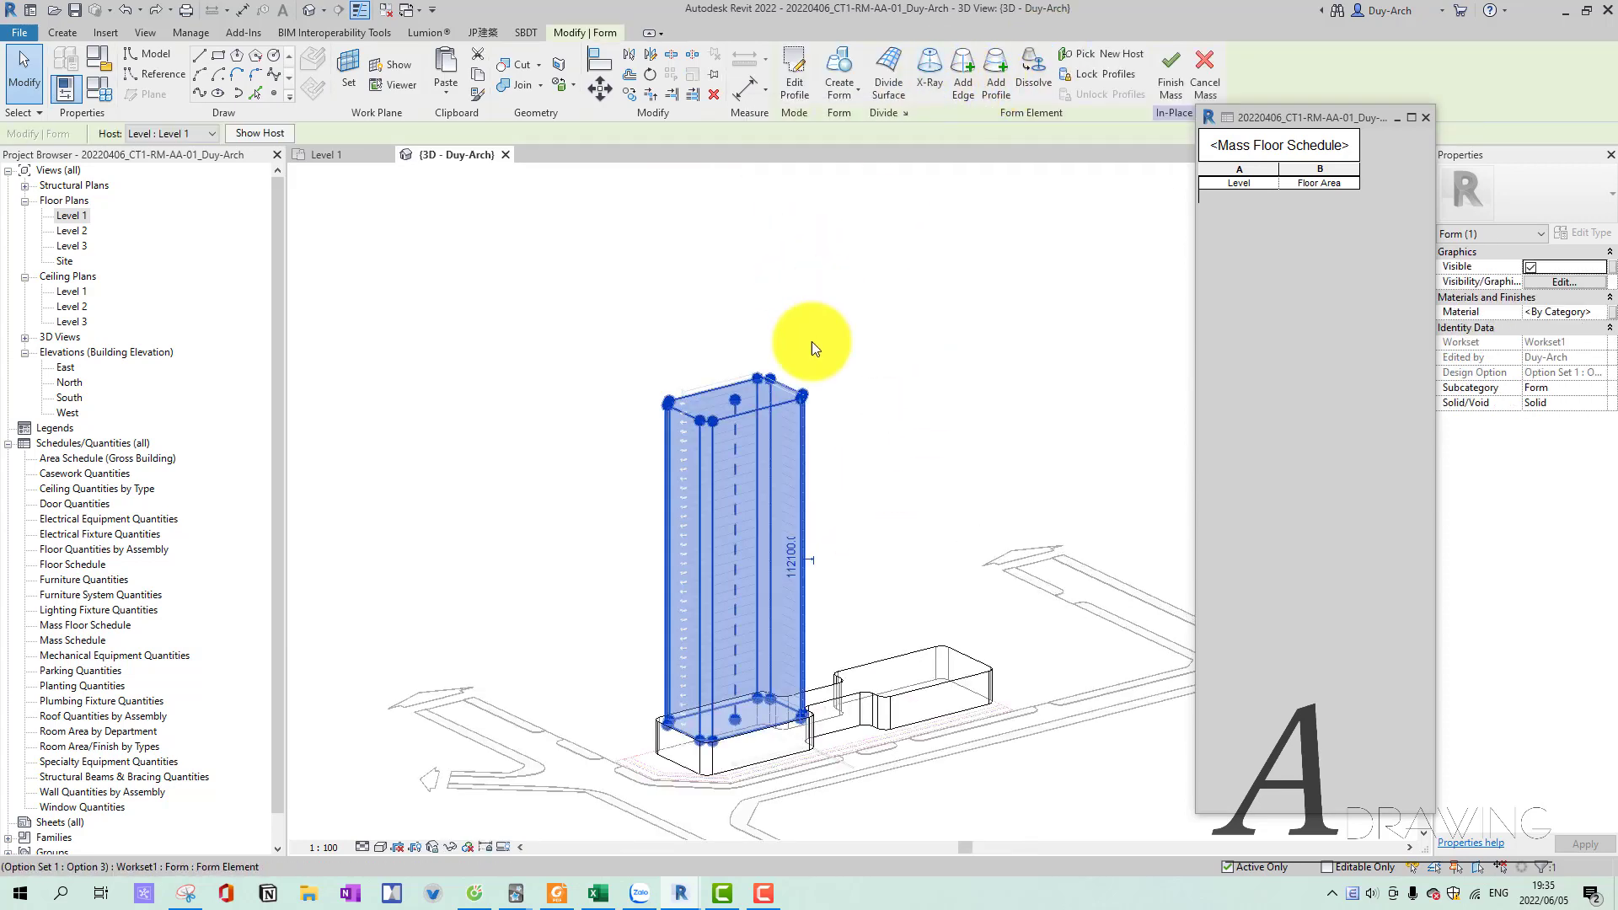
pyautogui.click(995, 80)
pyautogui.moveTo(747, 570)
pyautogui.keyDown('shift'); pyautogui.mouseDown(button='middle')
pyautogui.moveTo(686, 527)
pyautogui.moveTo(733, 469)
pyautogui.moveTo(899, 495)
pyautogui.mouseUp(button='middle'); pyautogui.keyUp('shift')
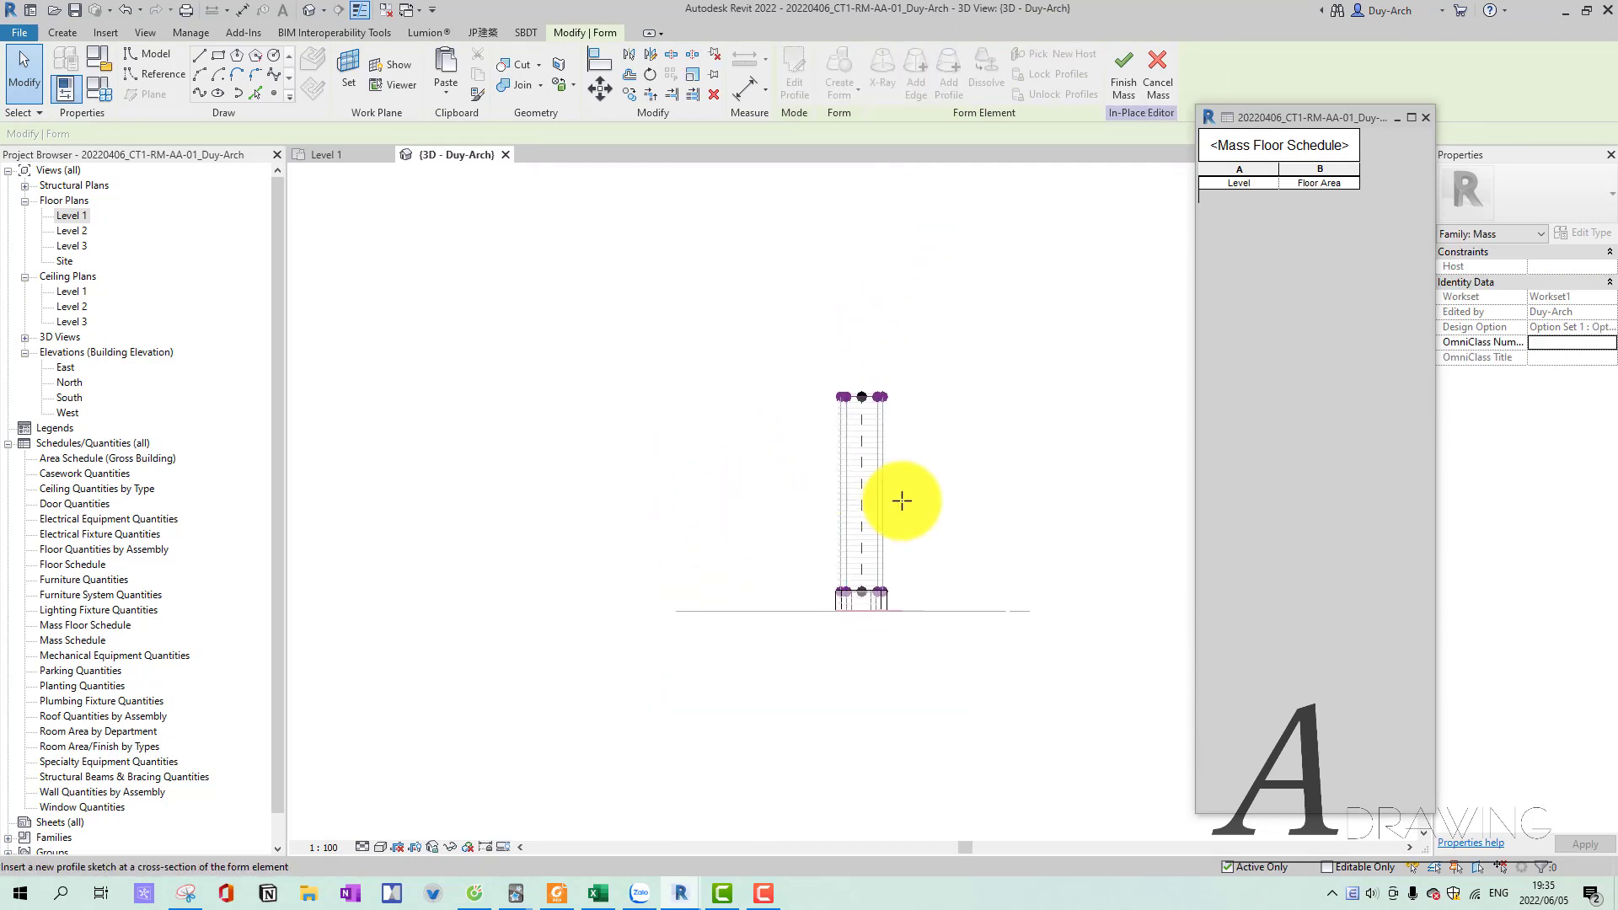
# Zoom and pan along the tower to inspect its levels down to the base.
pyautogui.scroll(3, 867, 495)
pyautogui.scroll(4, 849, 502)
pyautogui.scroll(2, 835, 494)
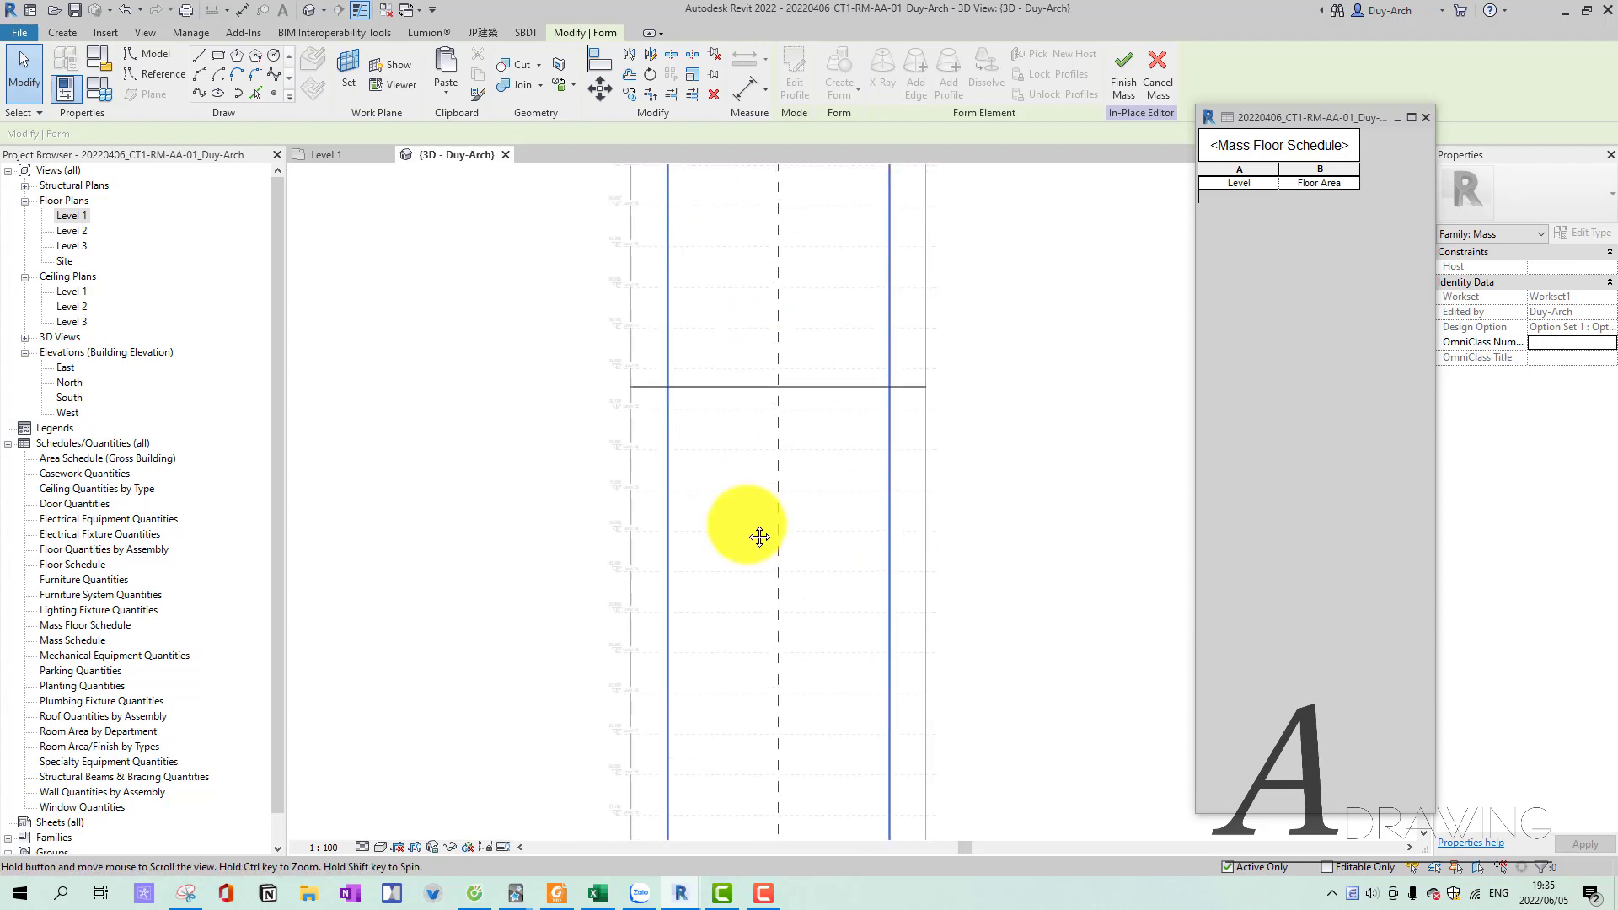
pyautogui.scroll(-2, 762, 535)
pyautogui.scroll(2, 700, 220)
pyautogui.scroll(3, 575, 315)
pyautogui.scroll(1, 575, 315)
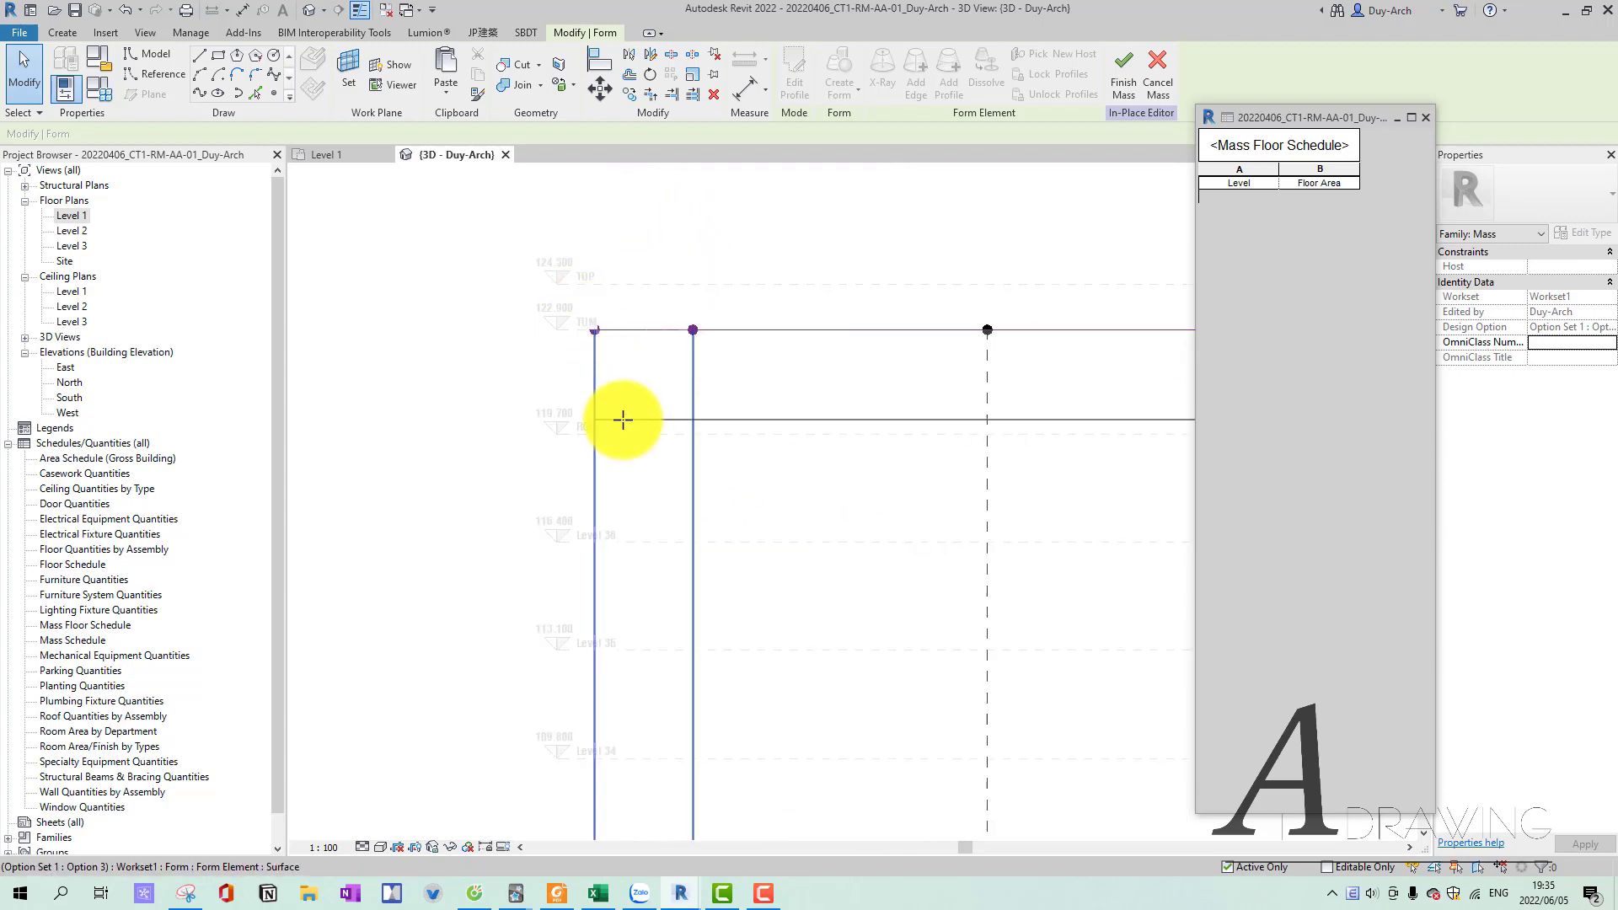
pyautogui.scroll(-3, 632, 433)
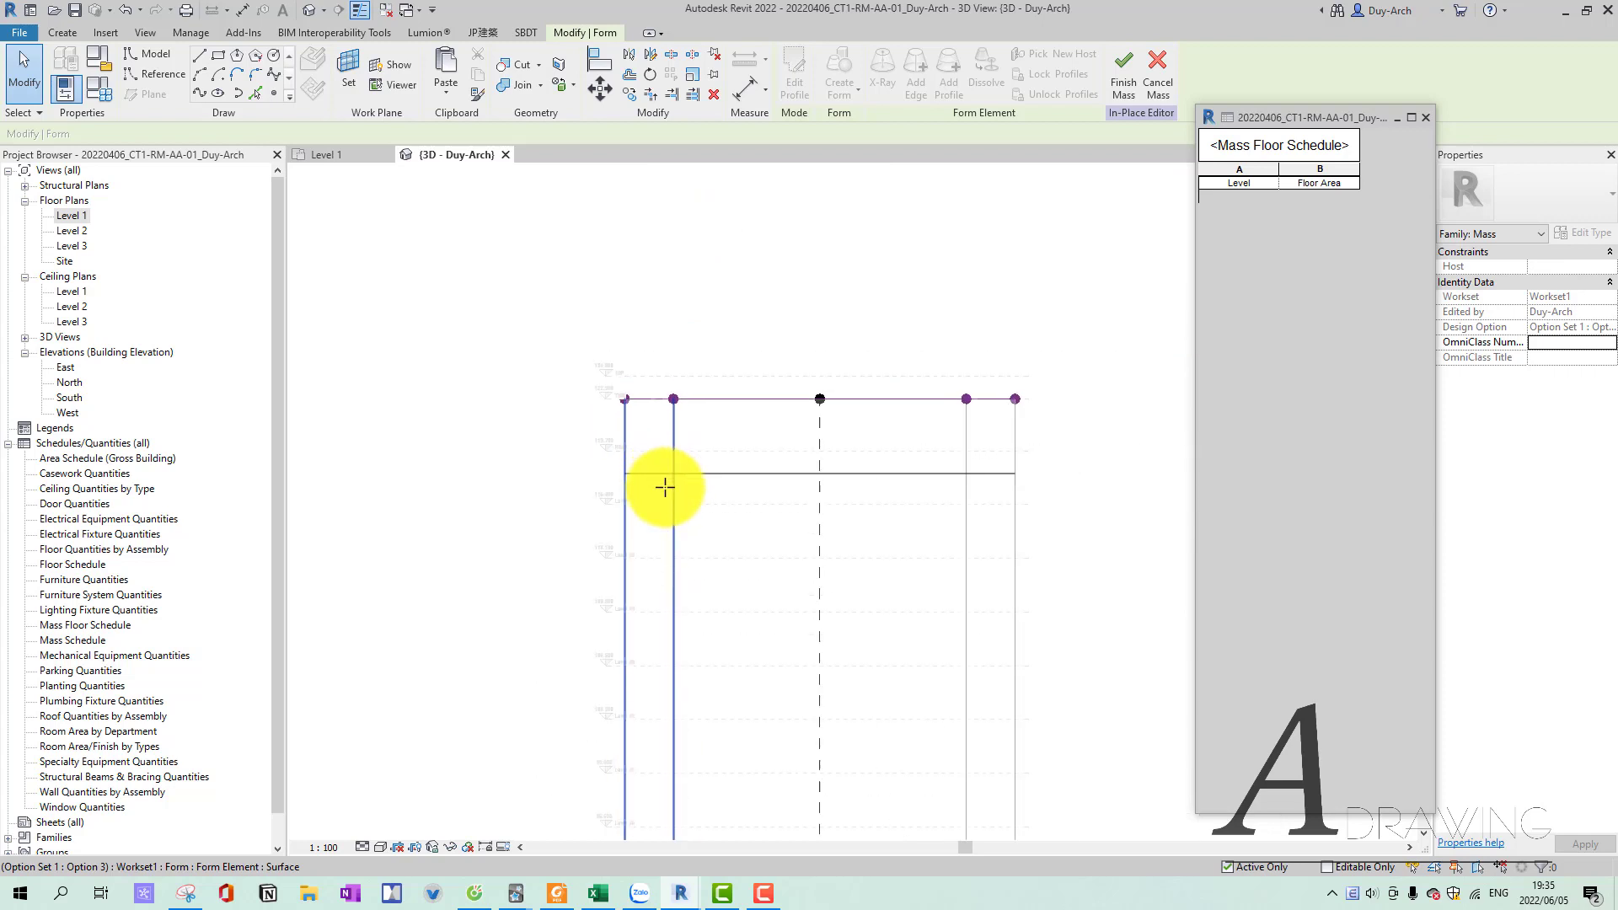
pyautogui.moveTo(669, 480); pyautogui.dragTo(714, 582, button='middle')
pyautogui.scroll(3, 699, 531)
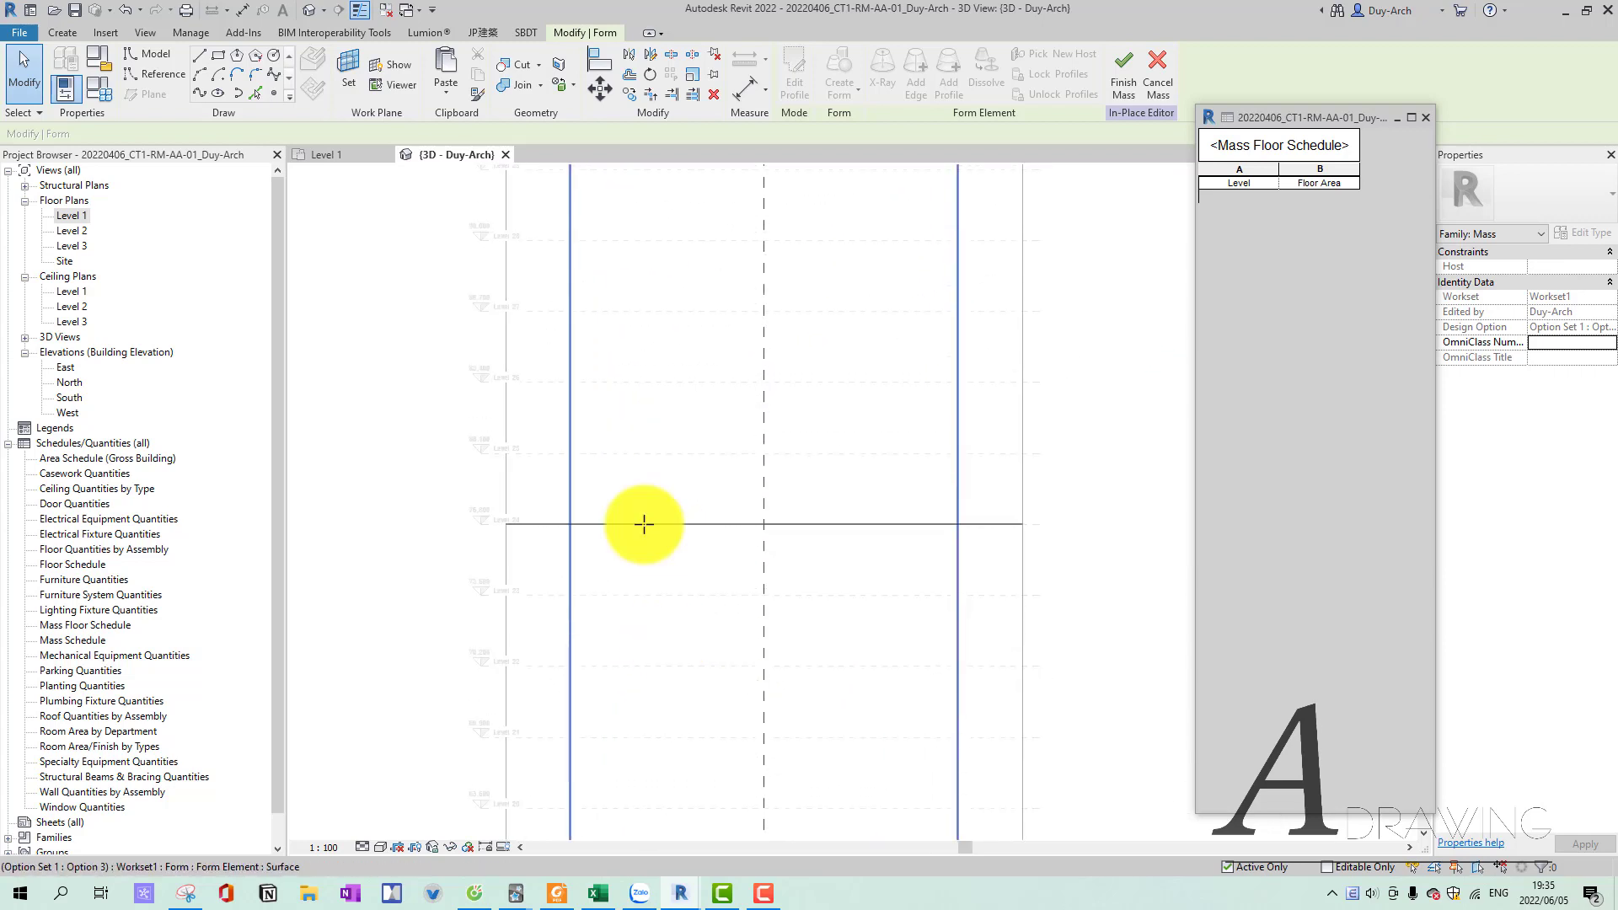
pyautogui.scroll(2, 621, 532)
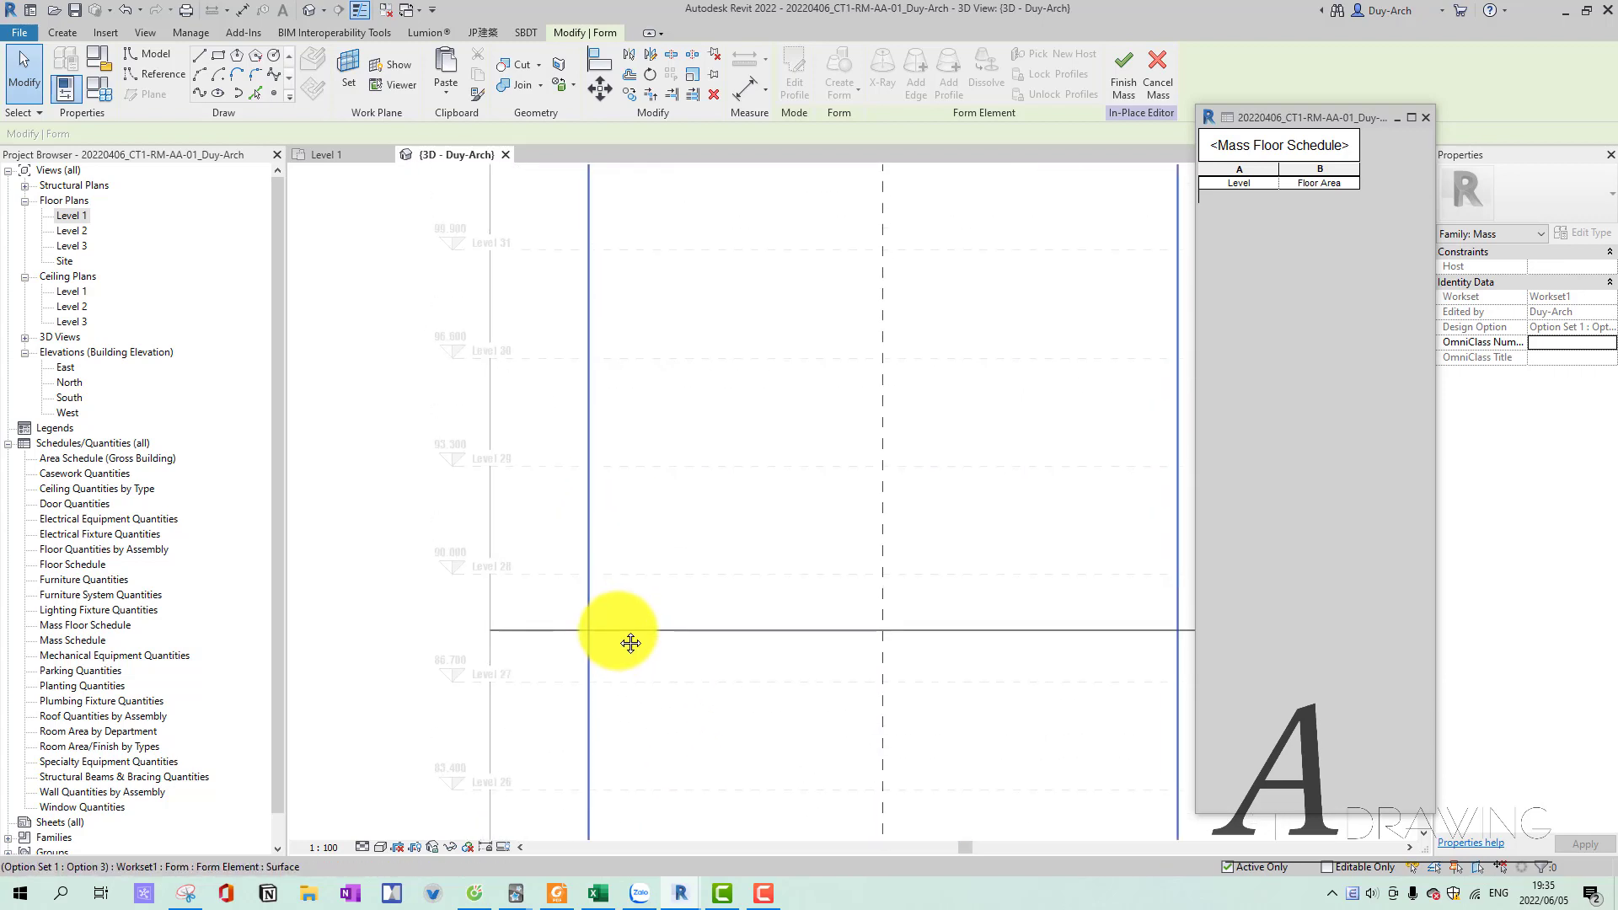
pyautogui.scroll(-2, 578, 354)
pyautogui.scroll(1, 603, 528)
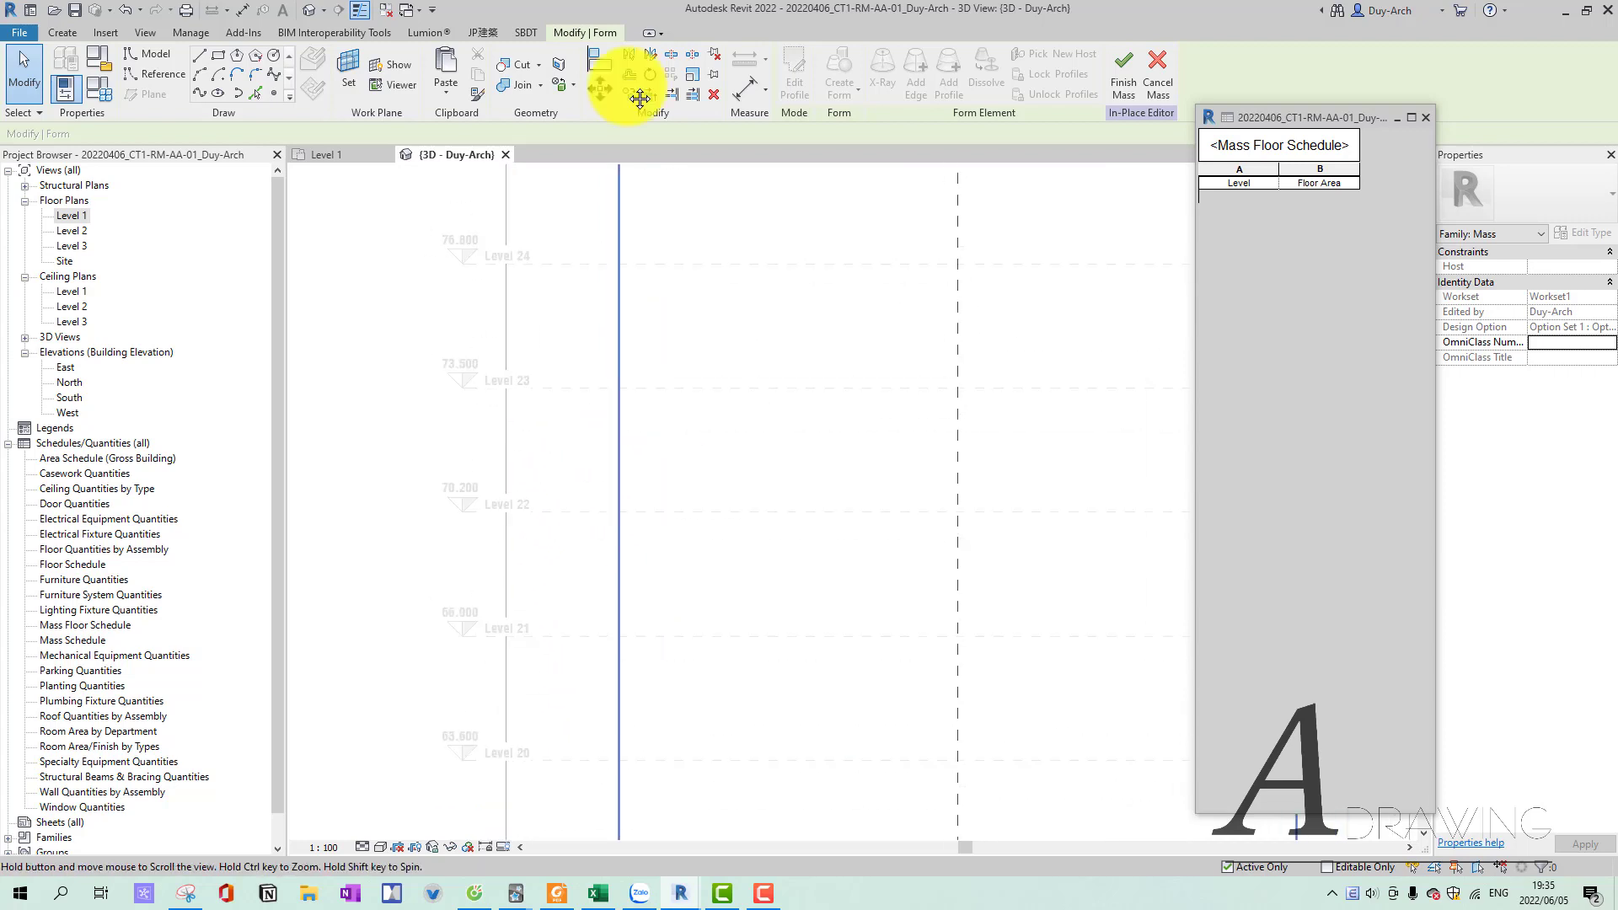
pyautogui.moveTo(630, 168); pyautogui.dragTo(611, 685, button='middle')
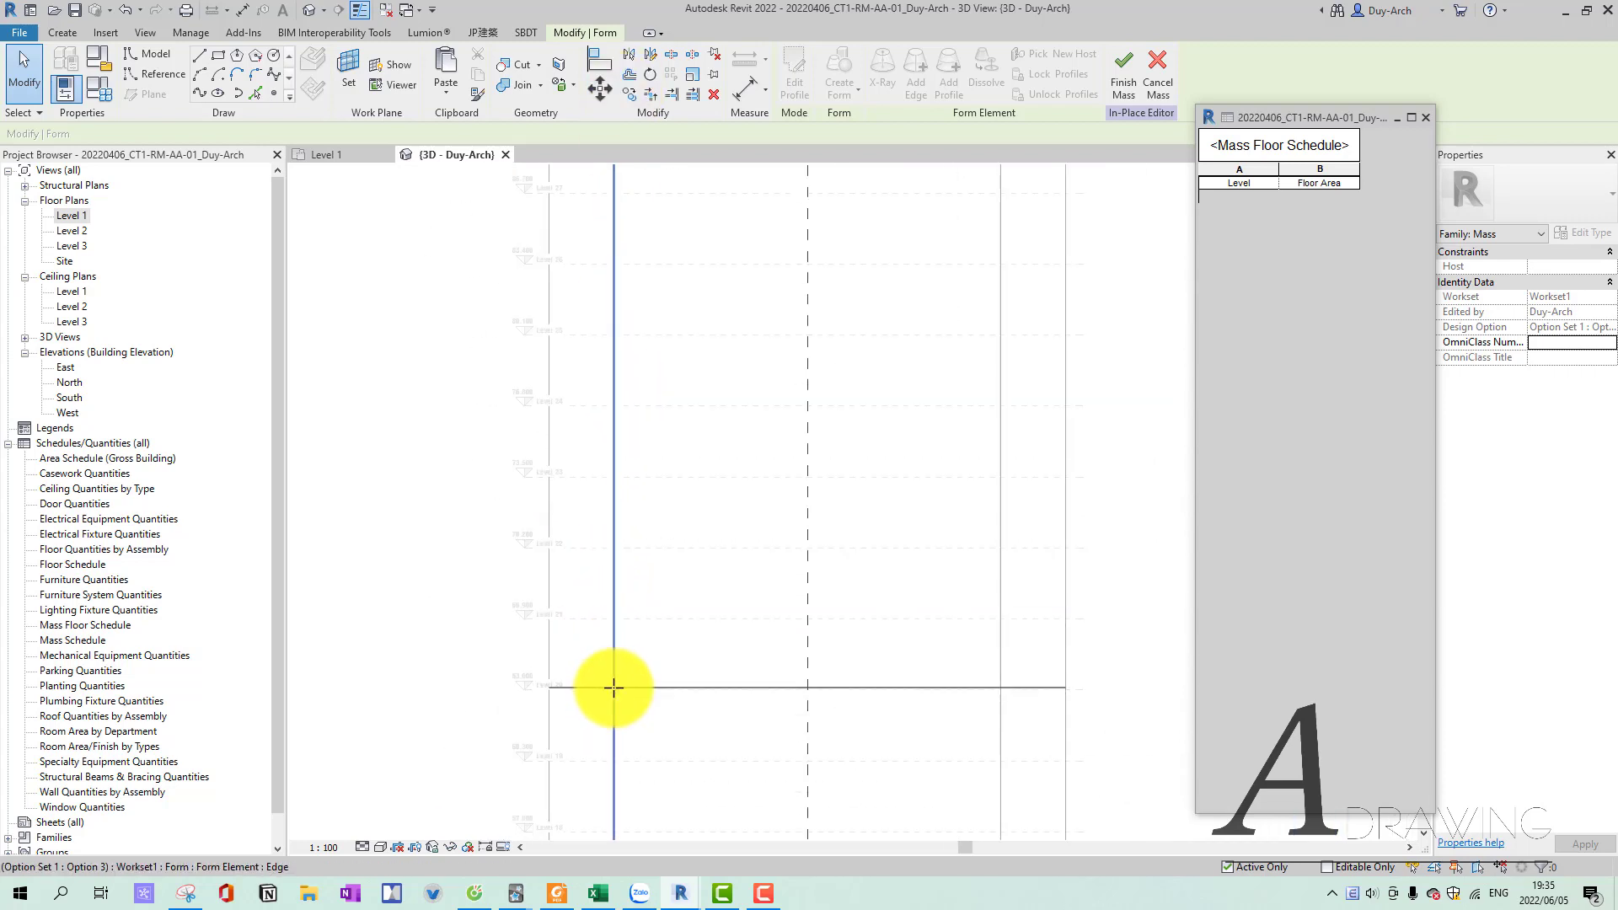
pyautogui.scroll(2, 618, 686)
pyautogui.scroll(2, 632, 689)
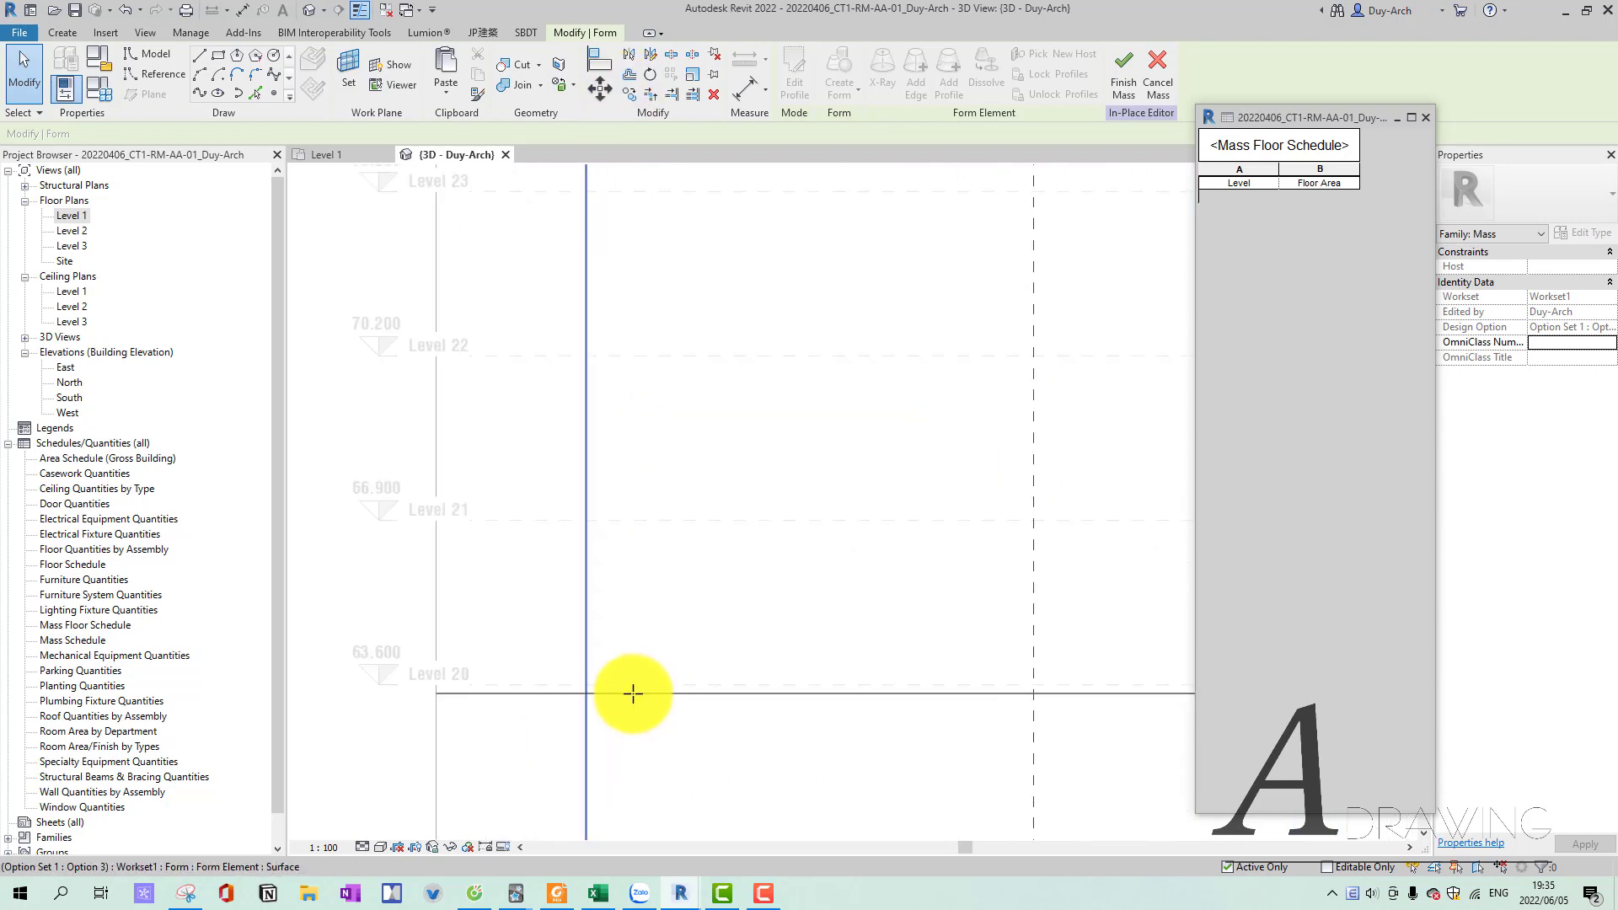
# Reselect the tower form and view the whole mass with its mid-height profile near Level 20.
pyautogui.click(592, 681)
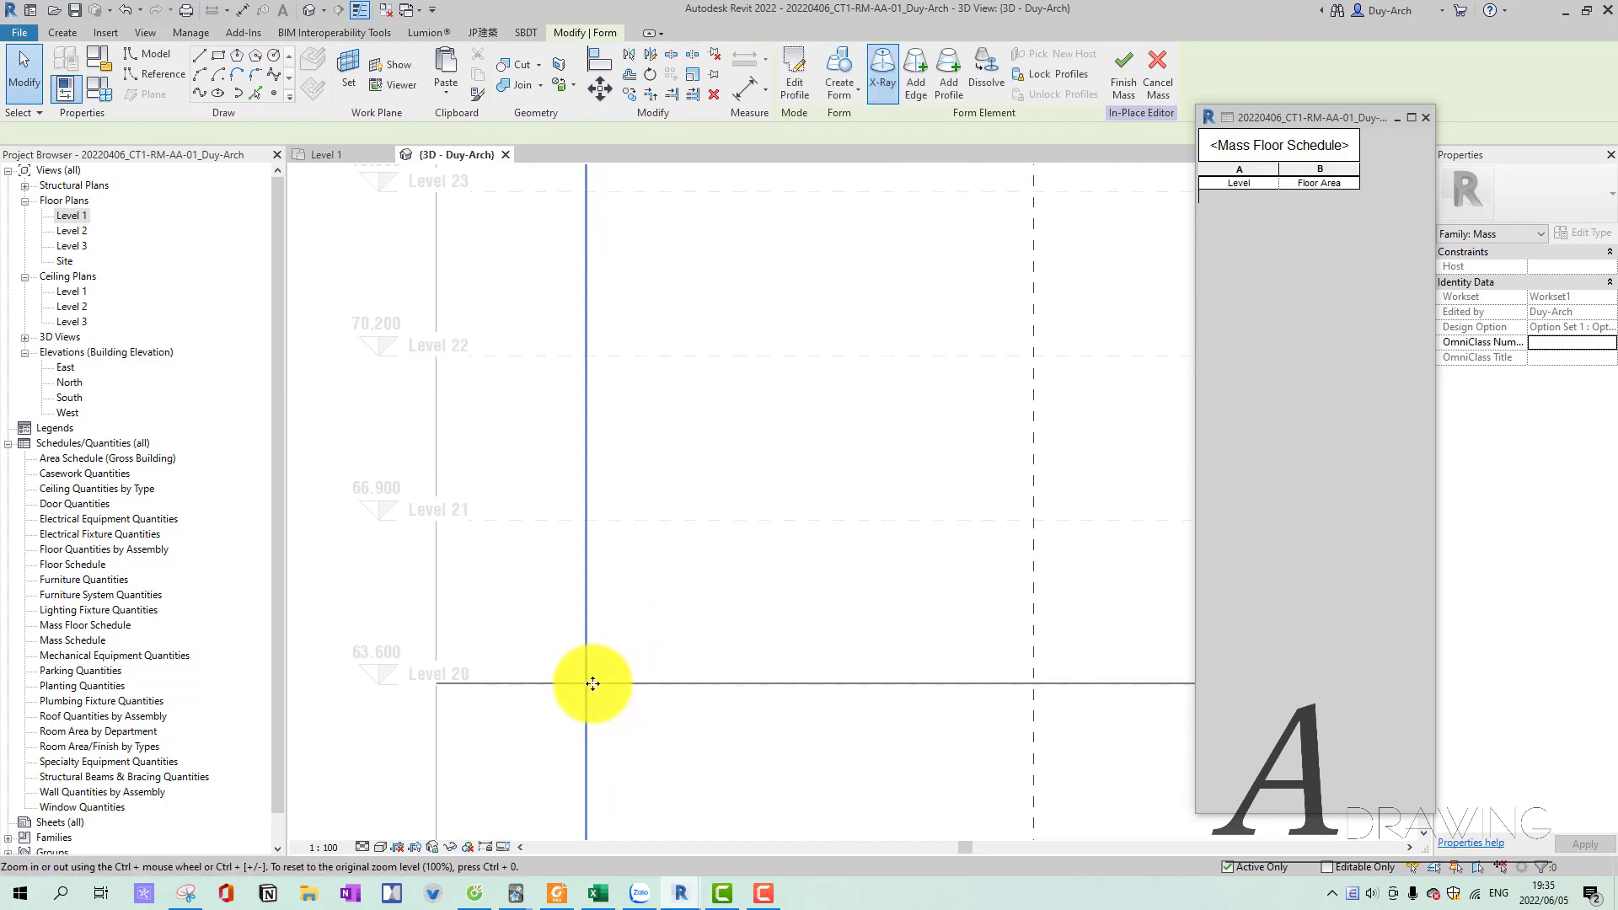
pyautogui.scroll(-4, 686, 588)
pyautogui.keyDown('shift'); pyautogui.moveTo(726, 480); pyautogui.dragTo(811, 494, button='middle'); pyautogui.keyUp('shift')
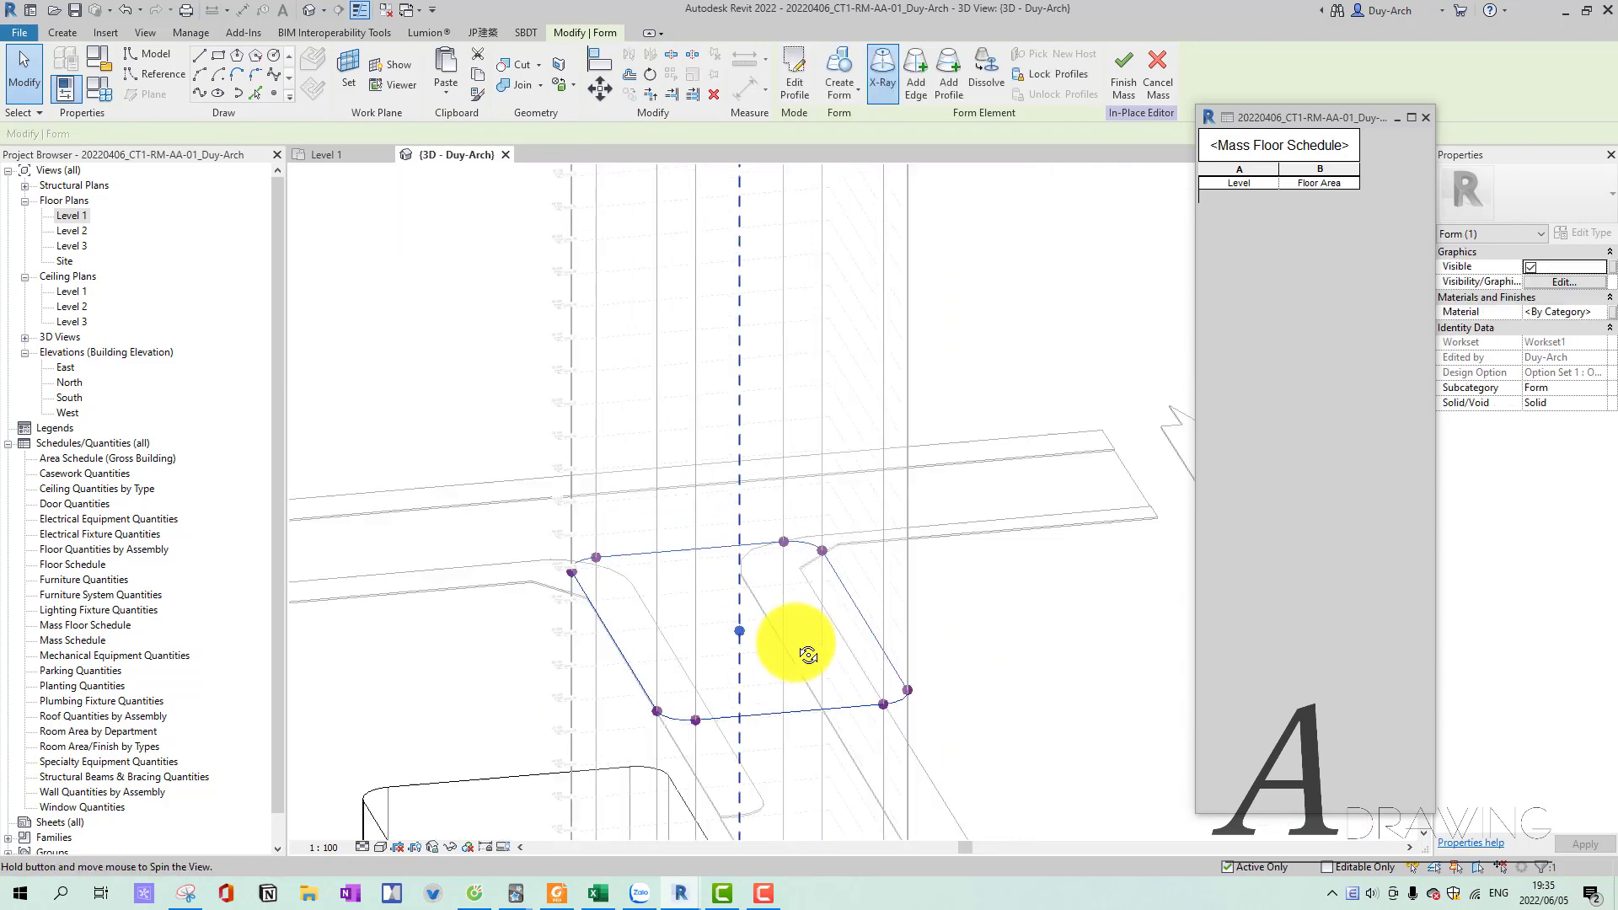
pyautogui.scroll(-4, 775, 522)
pyautogui.moveTo(740, 548)
pyautogui.keyDown('shift'); pyautogui.mouseDown(button='middle')
pyautogui.moveTo(515, 527)
pyautogui.moveTo(949, 477)
pyautogui.moveTo(853, 266)
pyautogui.mouseUp(button='middle'); pyautogui.keyUp('shift')
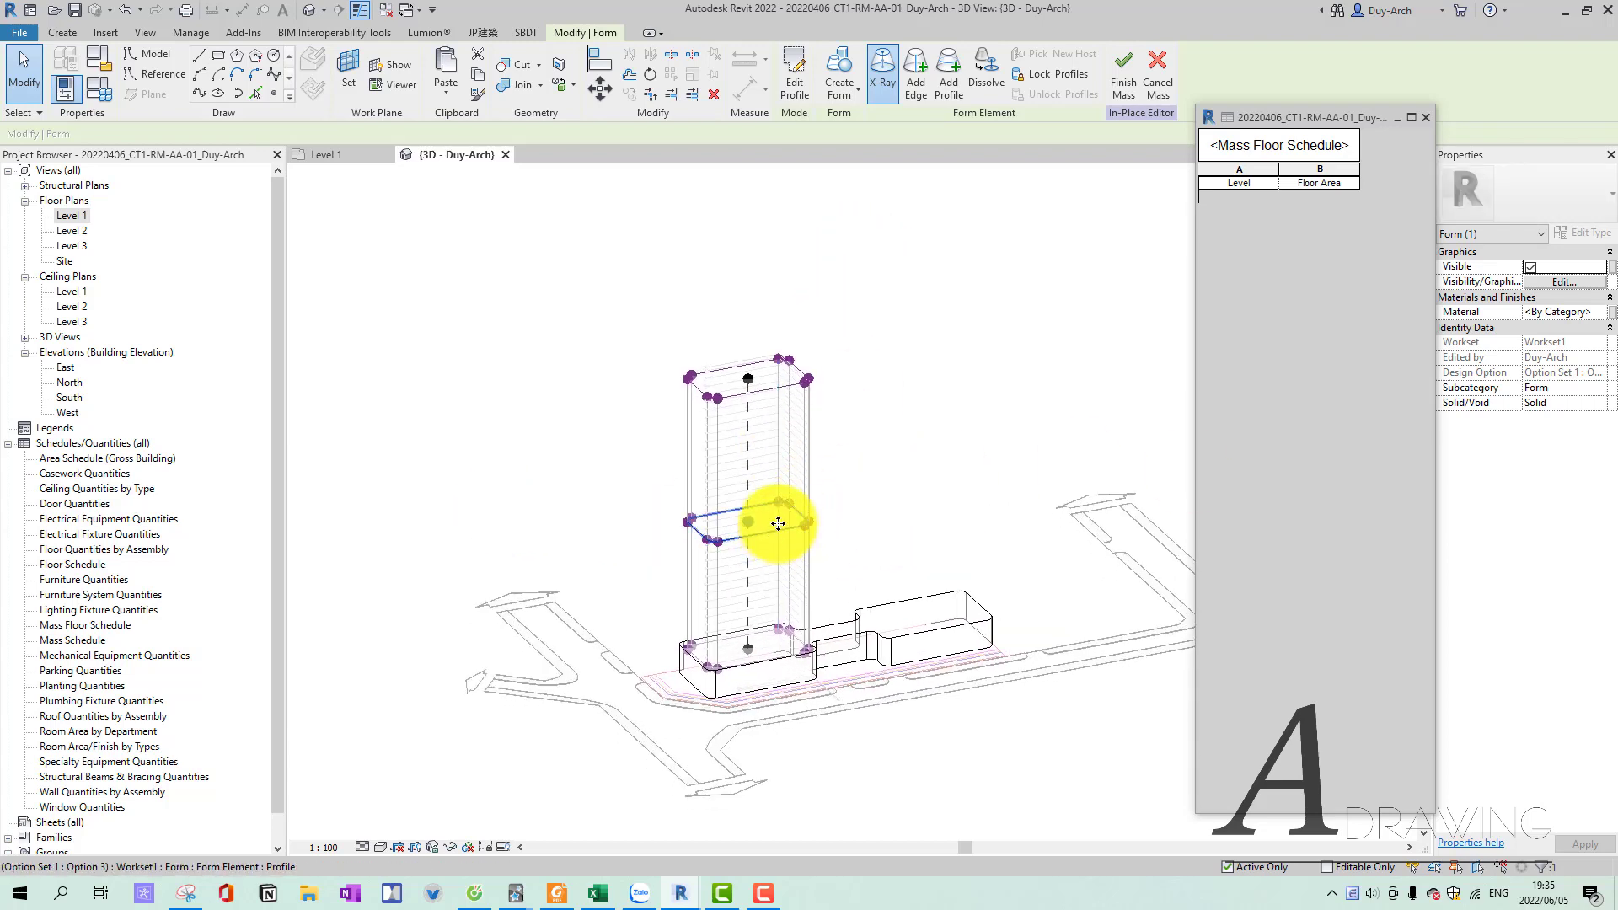
pyautogui.scroll(3, 778, 523)
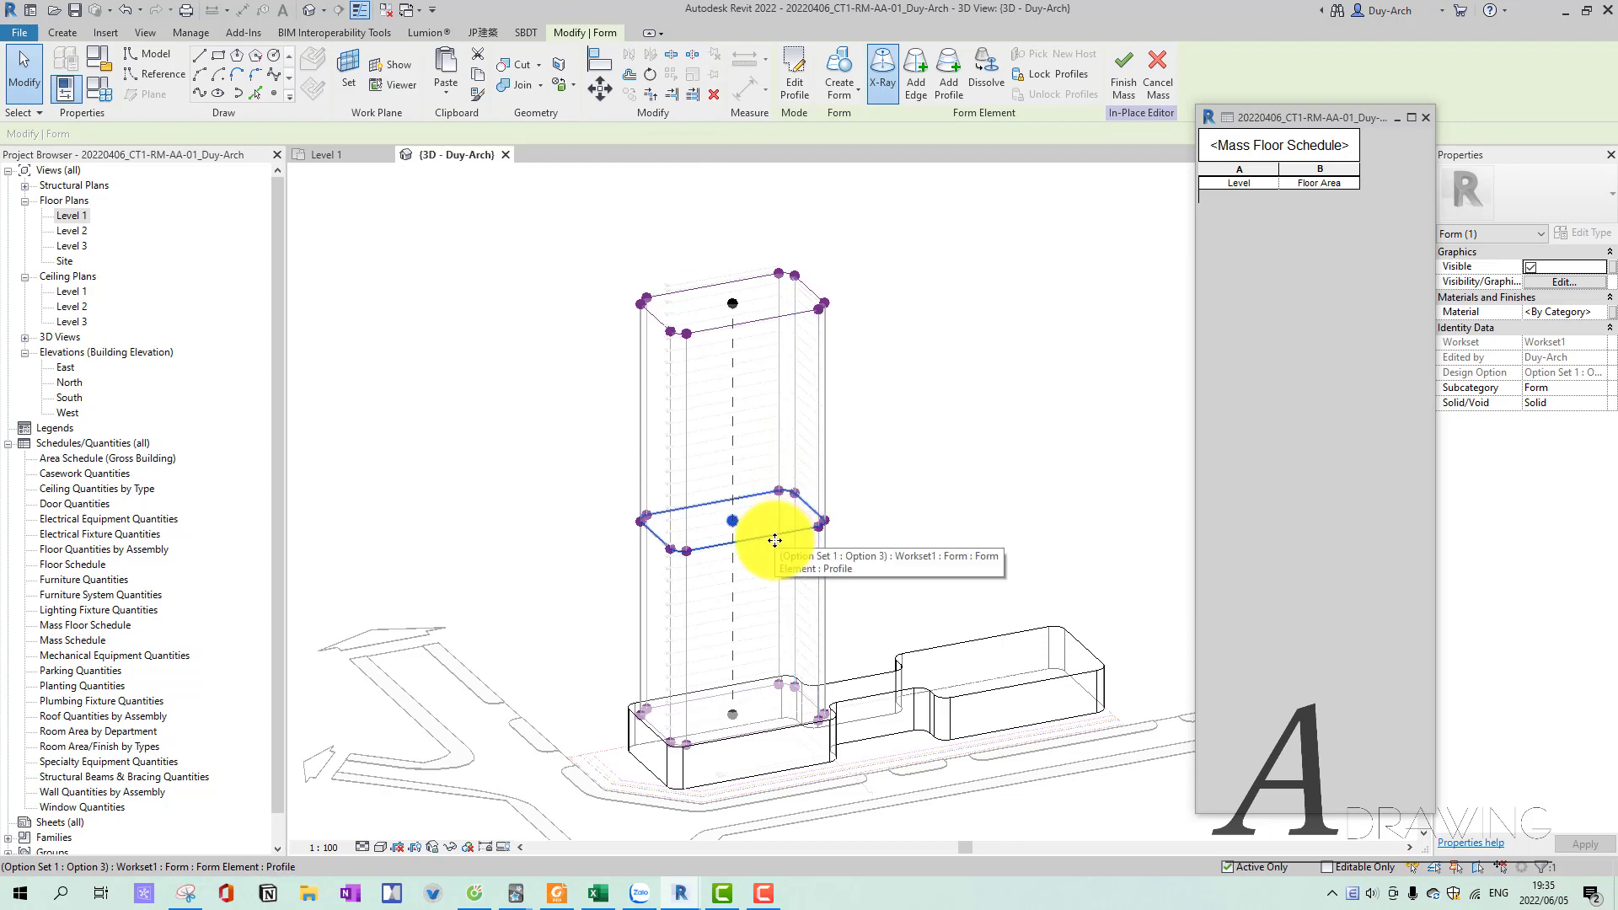
pyautogui.scroll(2, 687, 540)
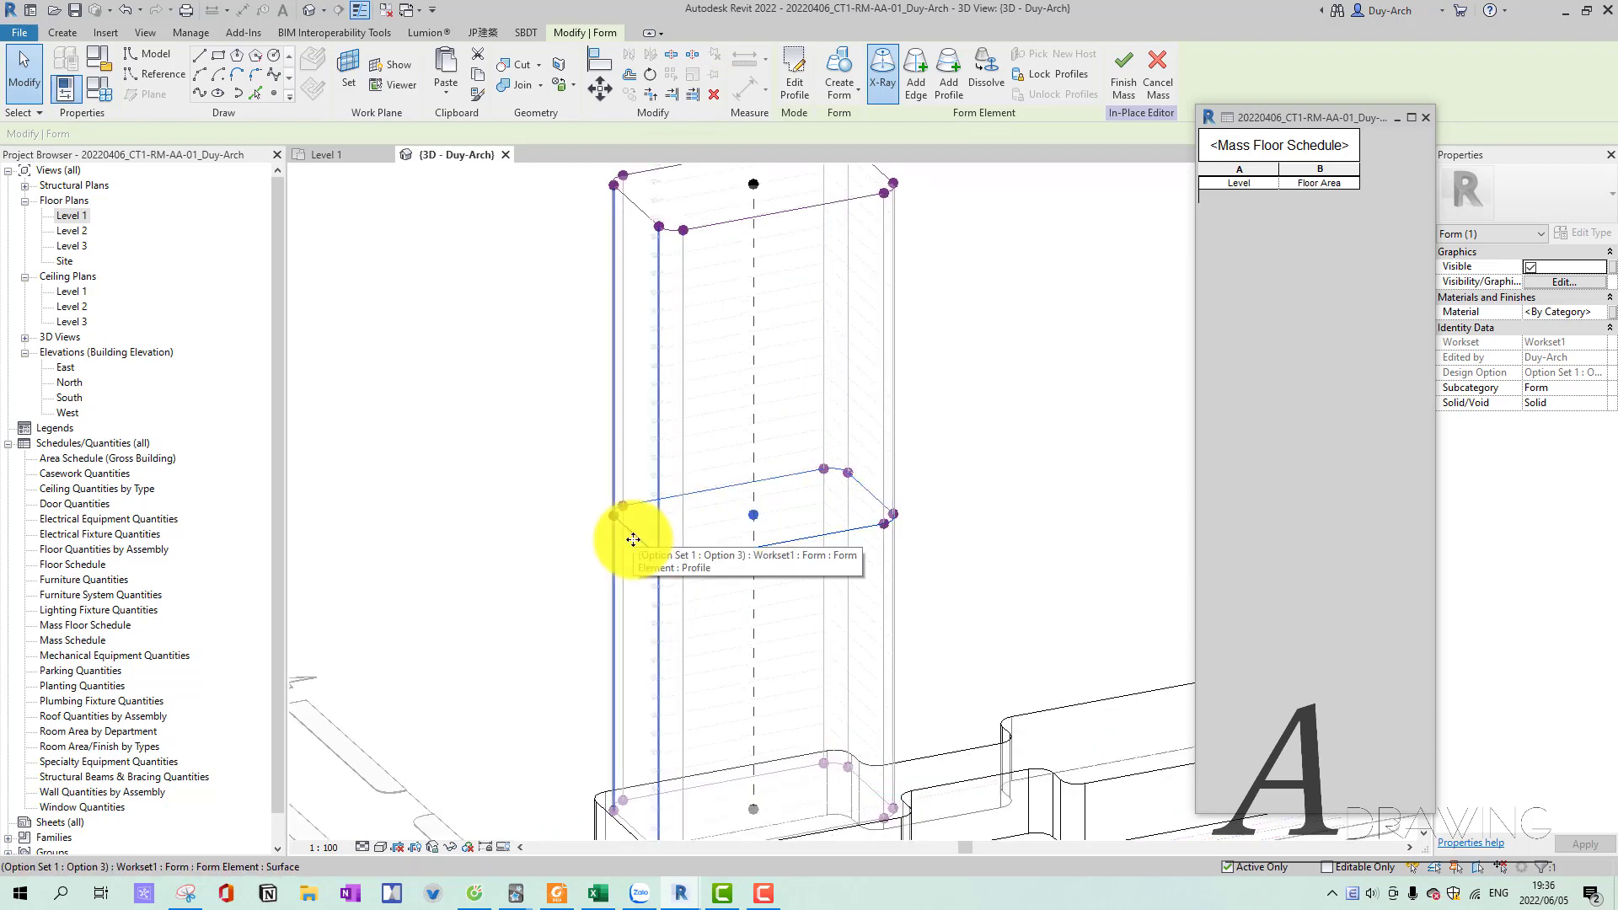
# Edit the tower's base profile on Level 1 using Pick Lines with a 3000 offset.
pyautogui.doubleClick(633, 539)
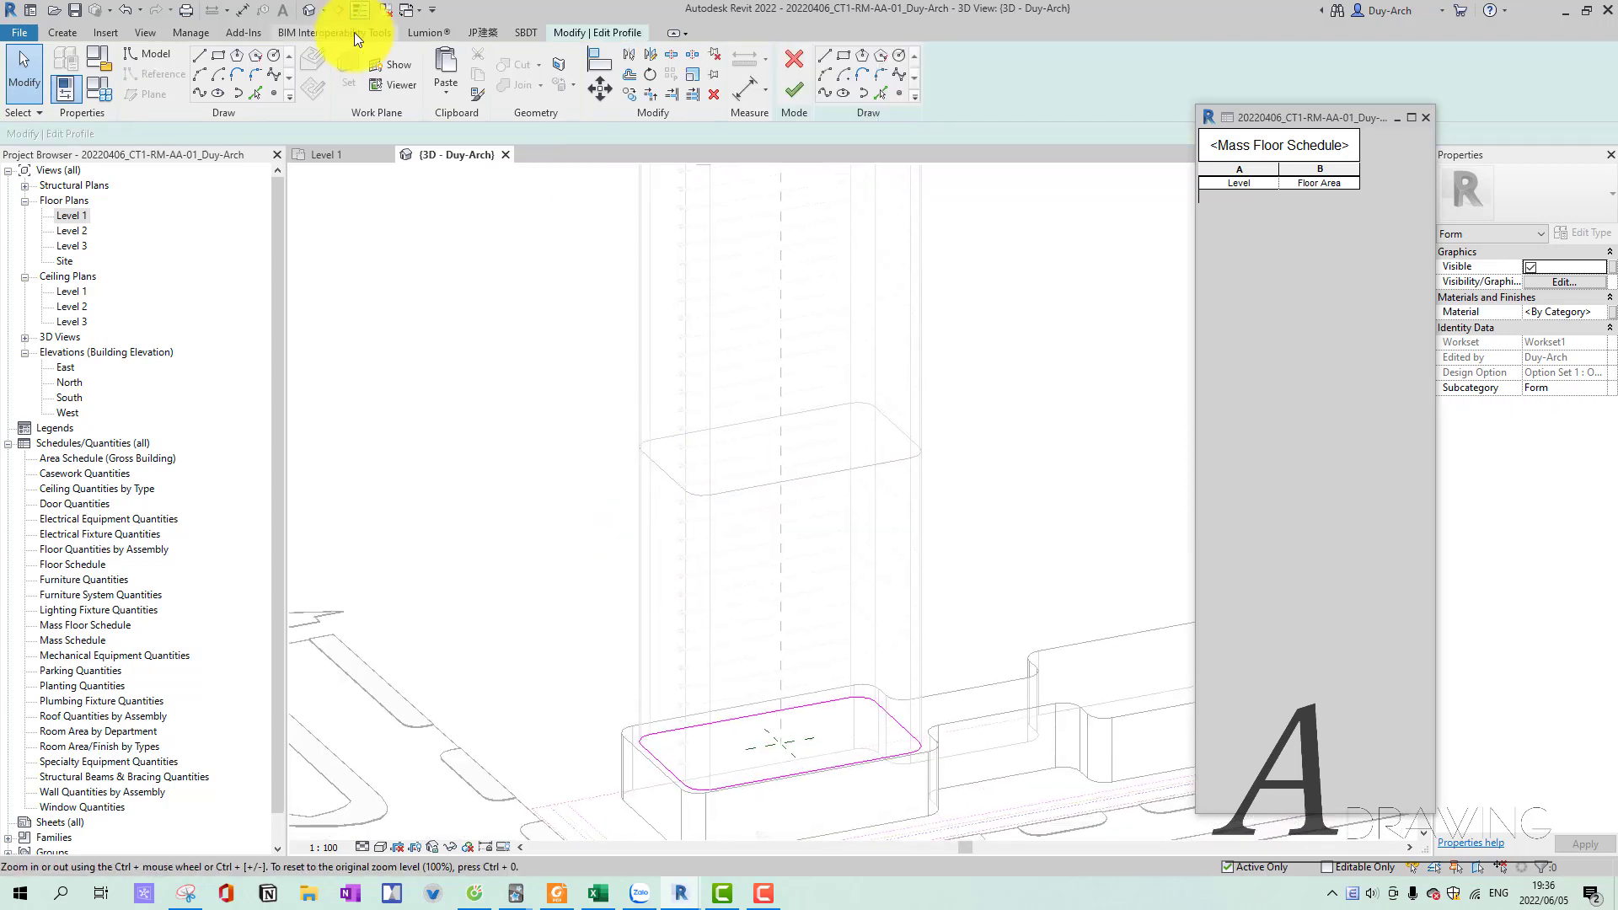
pyautogui.click(337, 154)
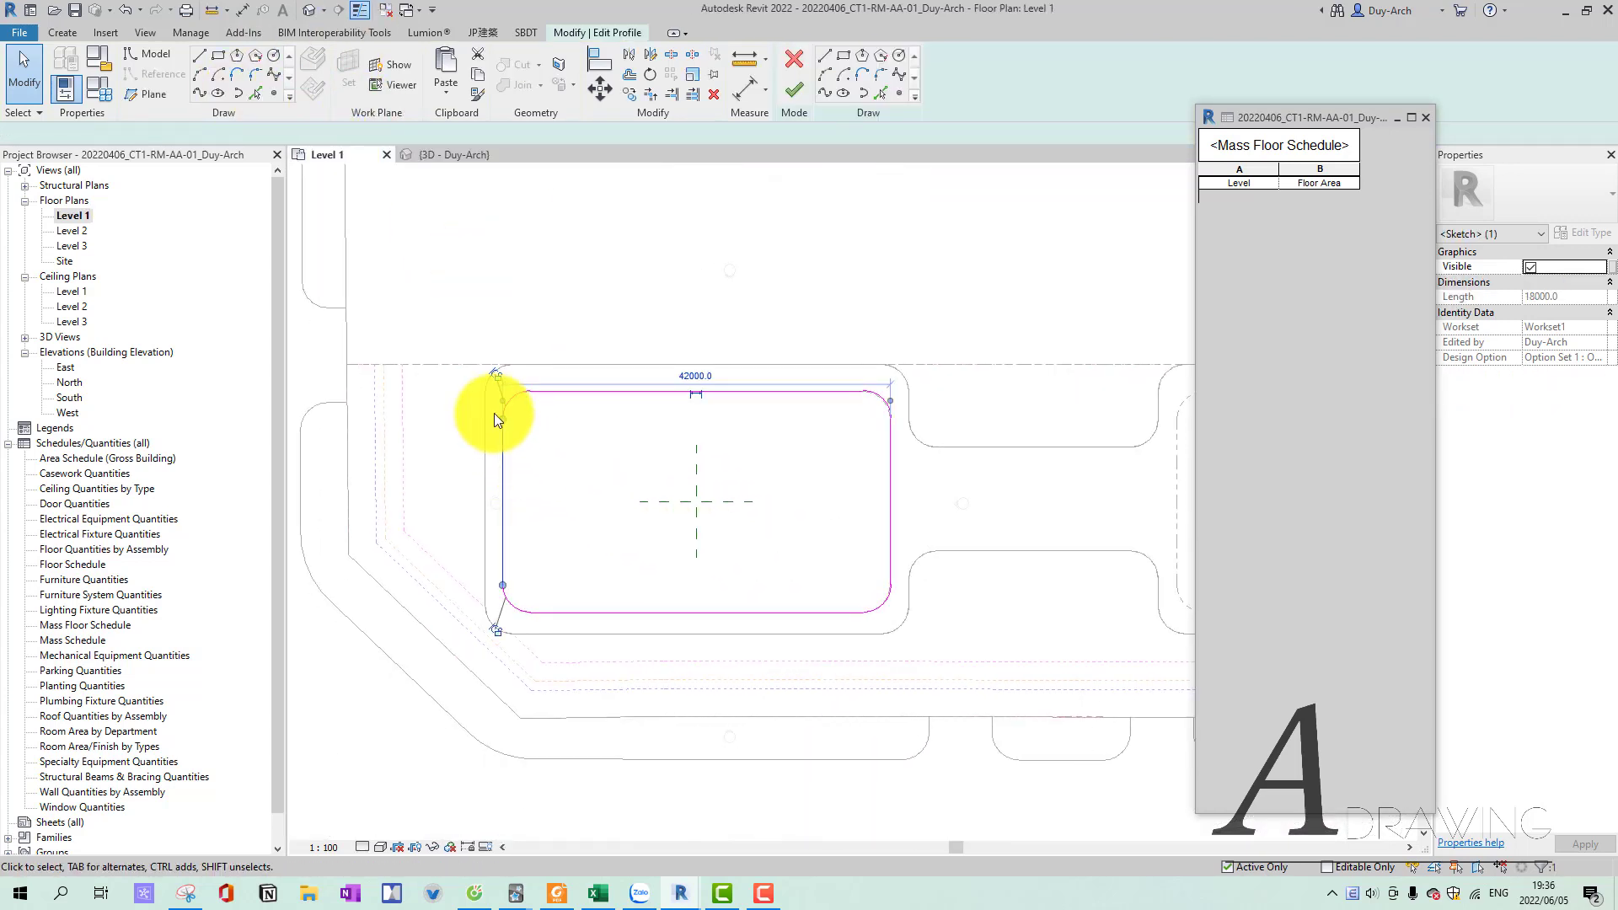
pyautogui.click(259, 96)
pyautogui.moveTo(92, 136); pyautogui.dragTo(27, 139)
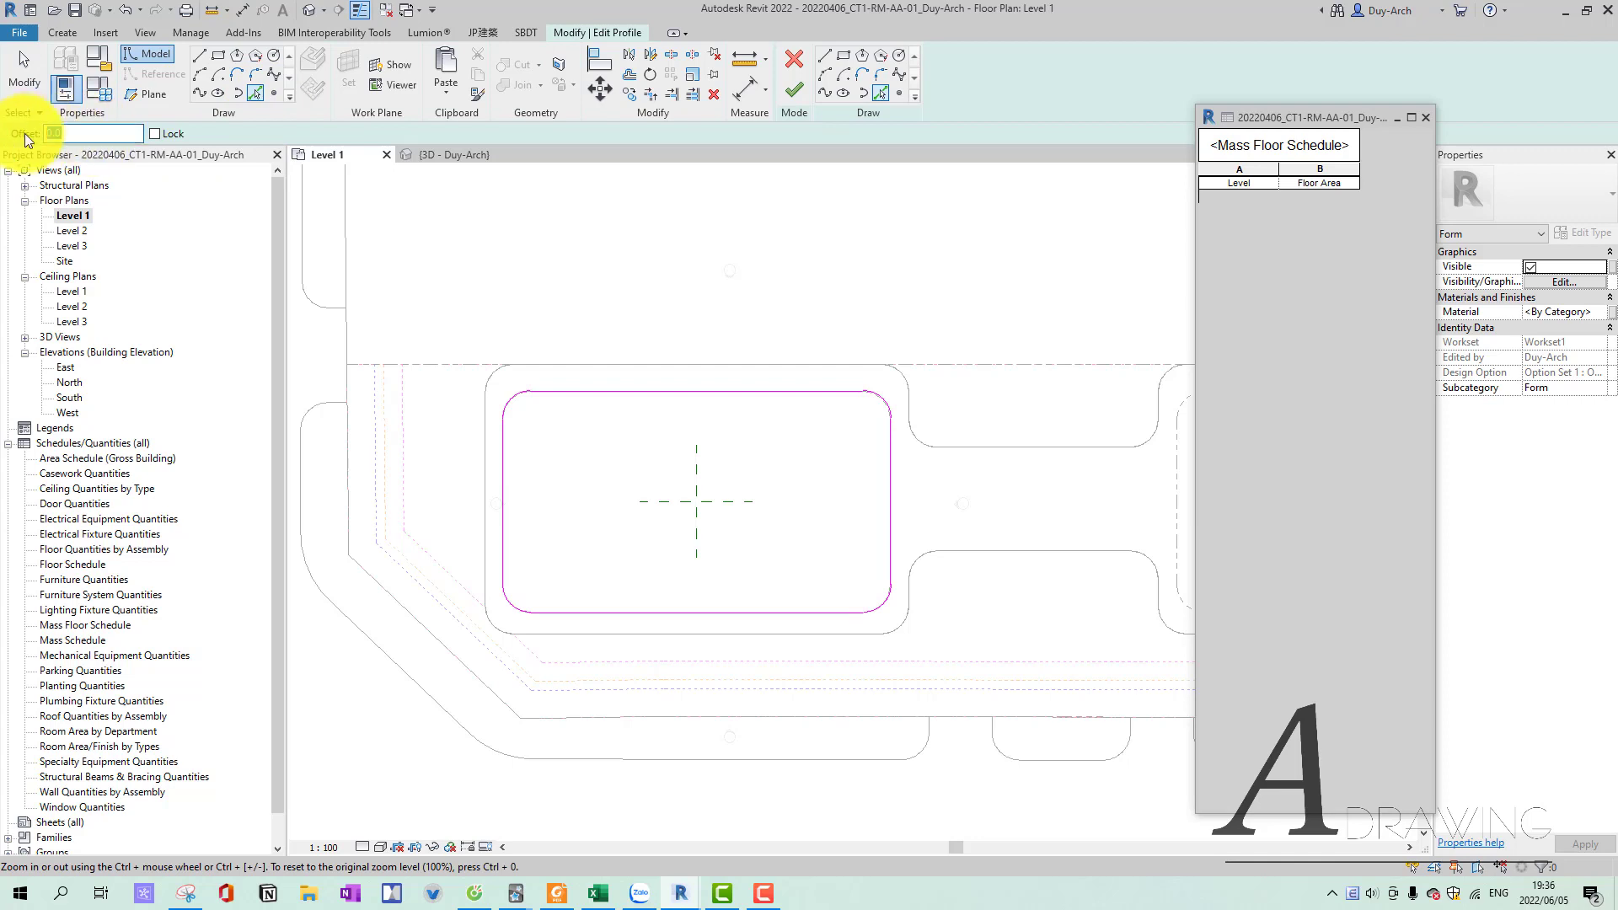
pyautogui.write('0')
pyautogui.press('Return')
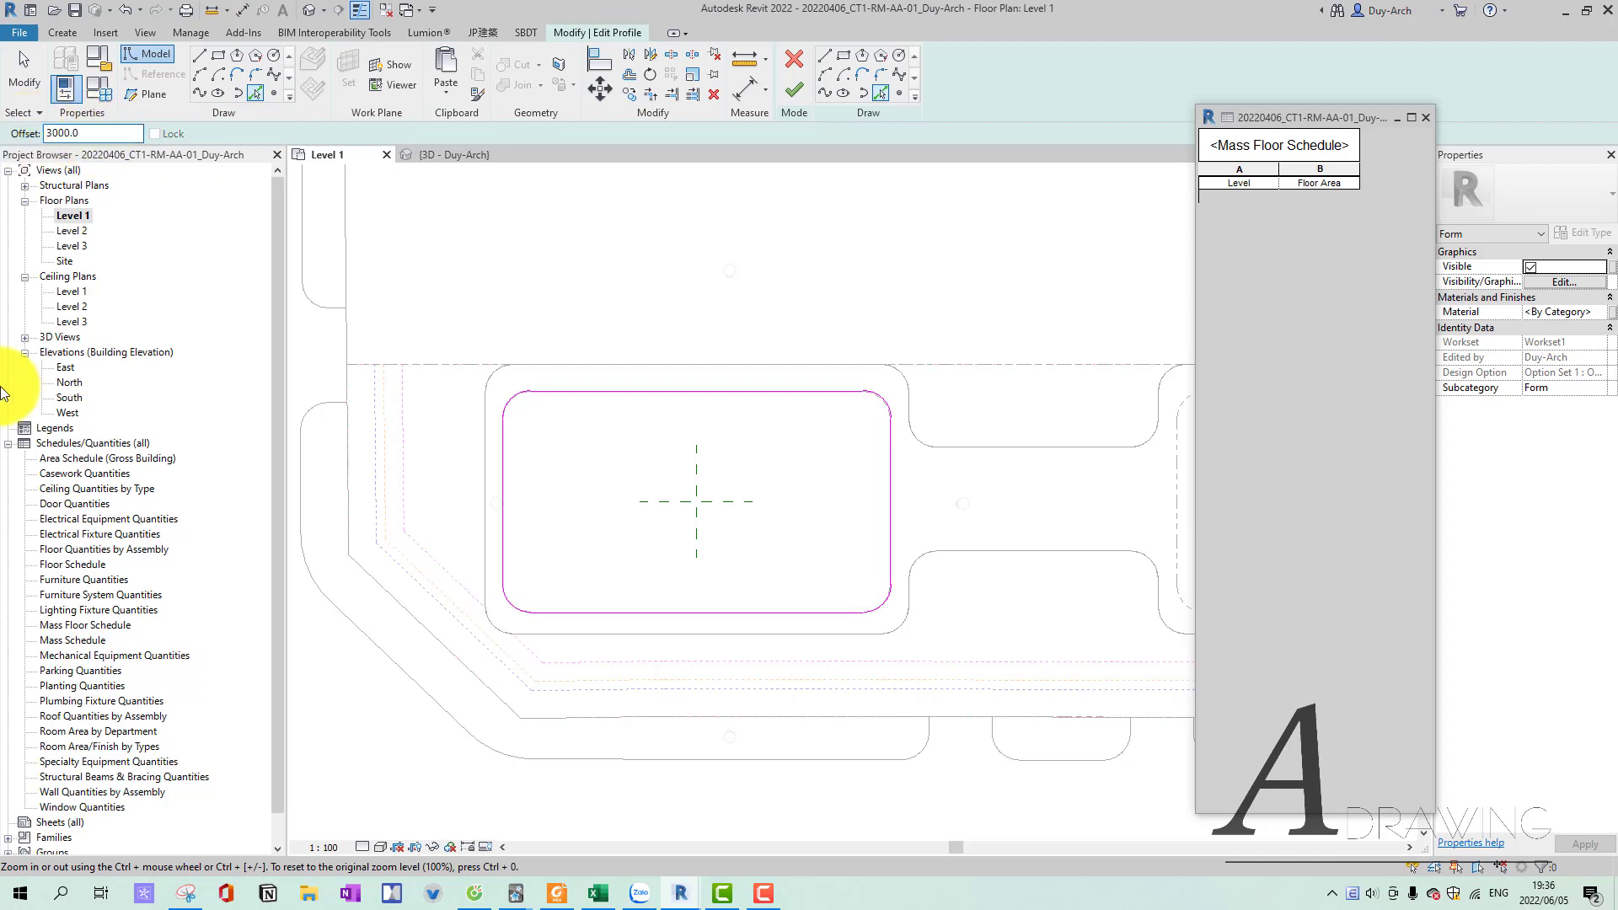
# Draw inset lines 3000 inside the profile's left, top and bottom edges.
pyautogui.scroll(2, 538, 469)
pyautogui.click(494, 474)
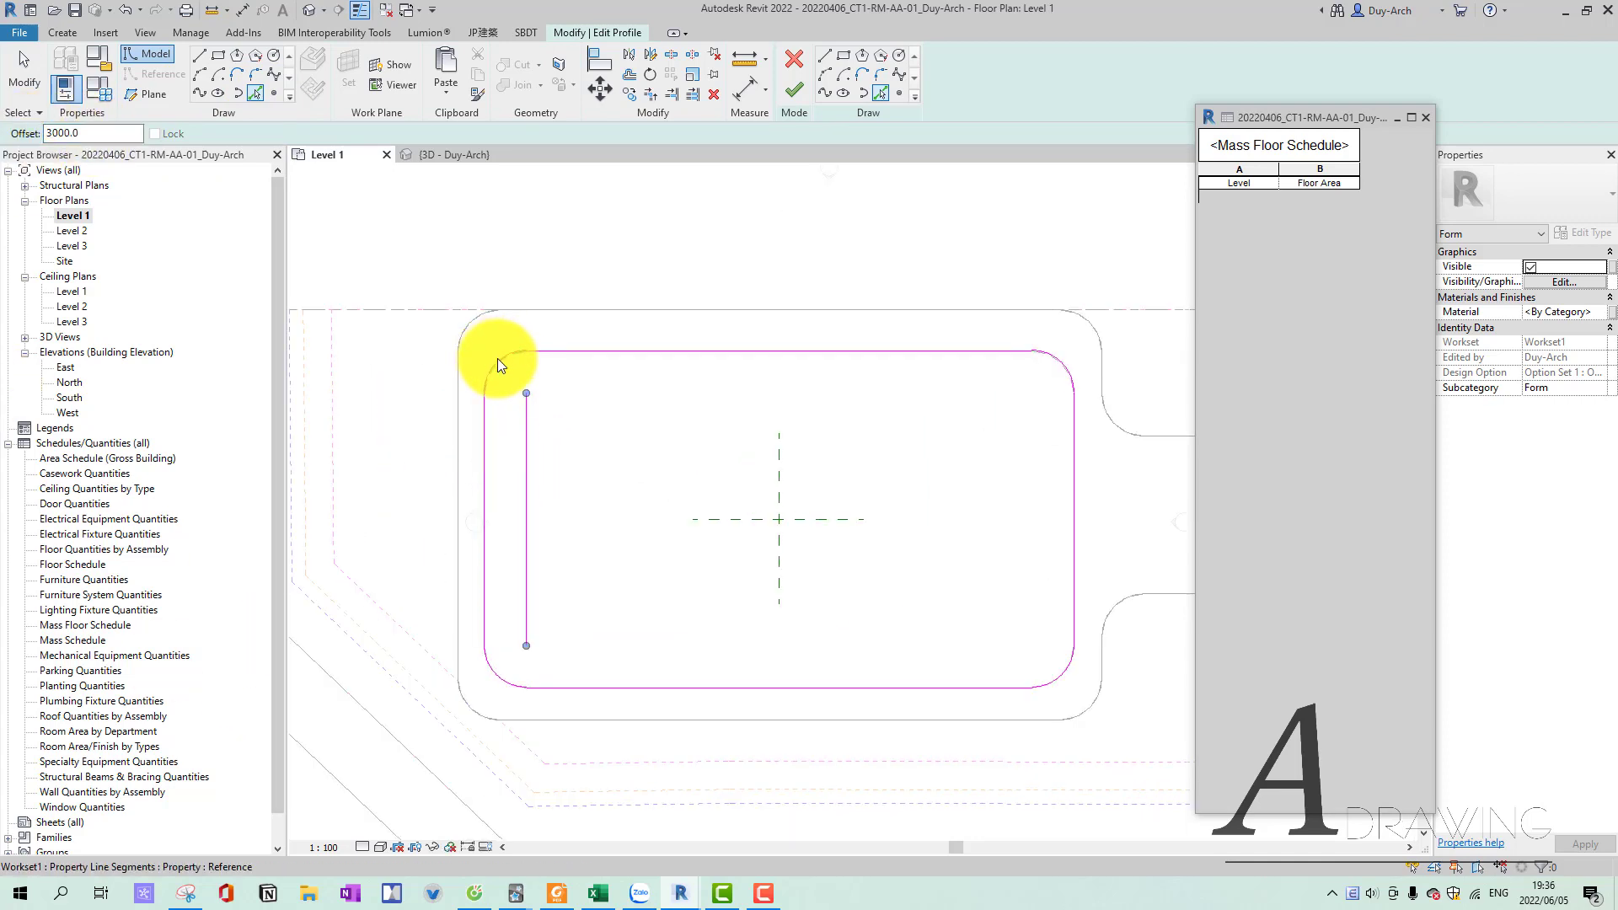
pyautogui.click(636, 359)
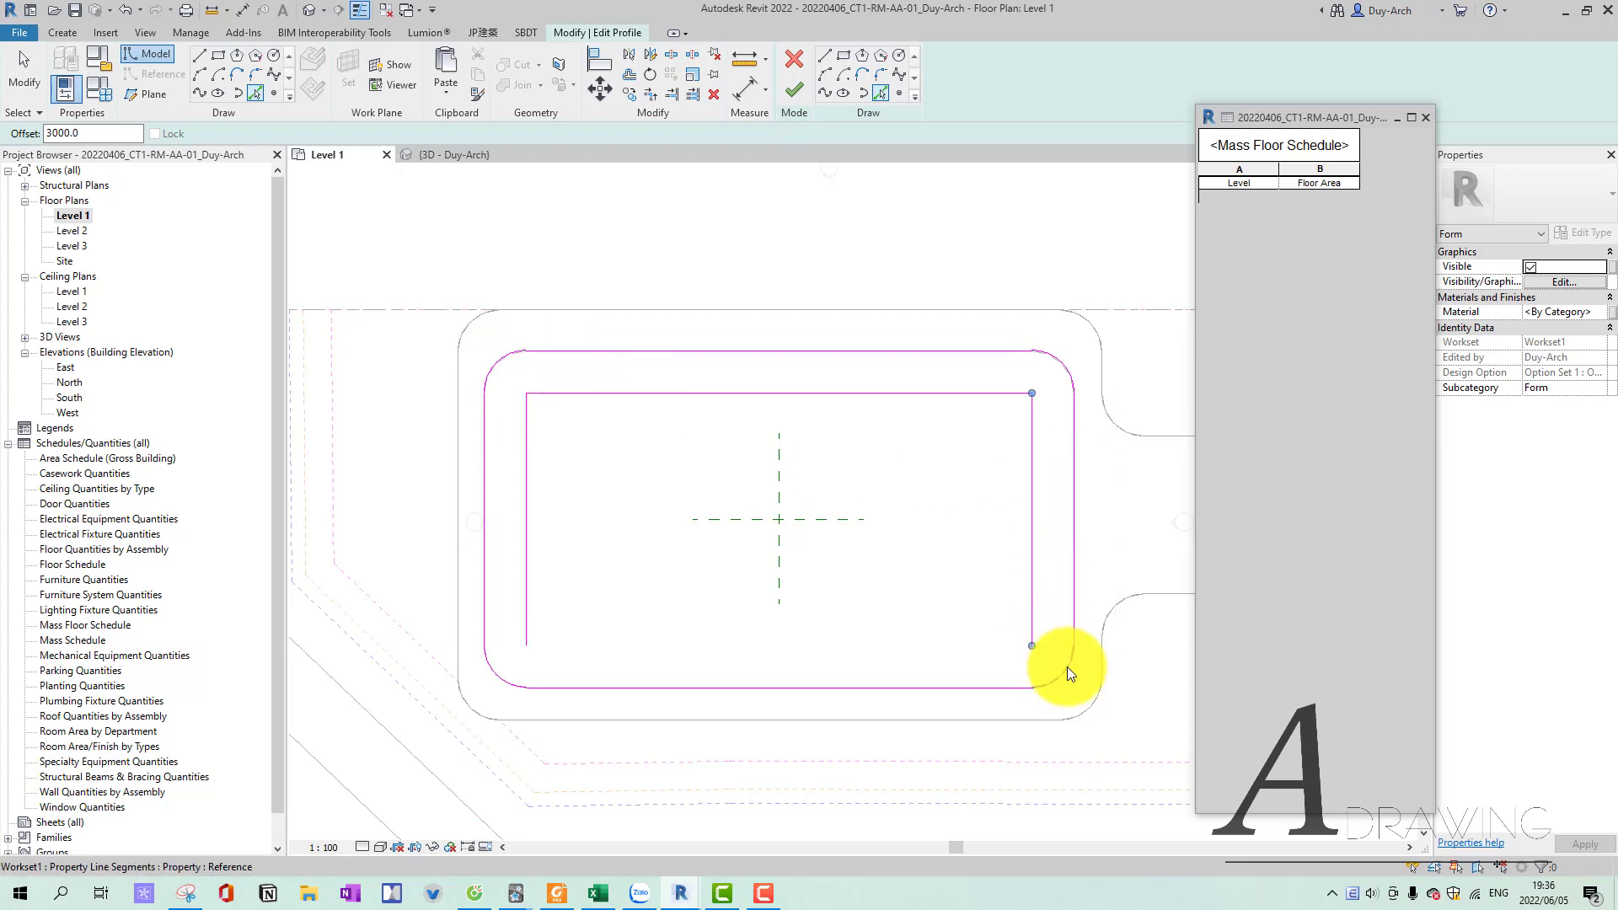
pyautogui.click(989, 685)
pyautogui.press('Escape')
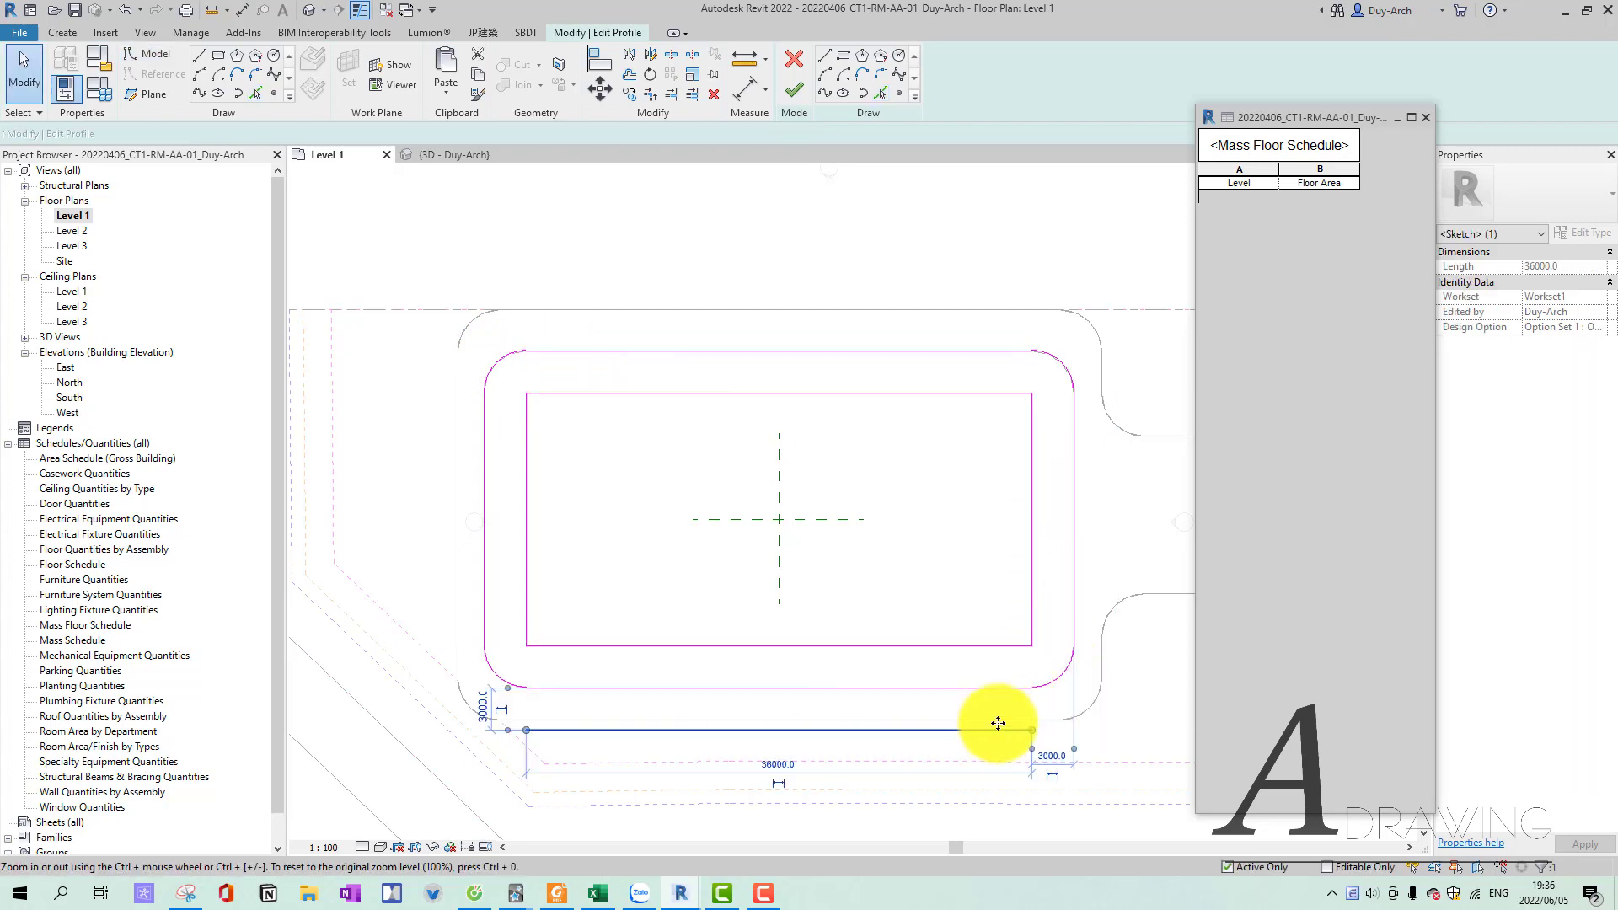
pyautogui.press('Escape')
pyautogui.hotkey('ctrl', 'Tab')
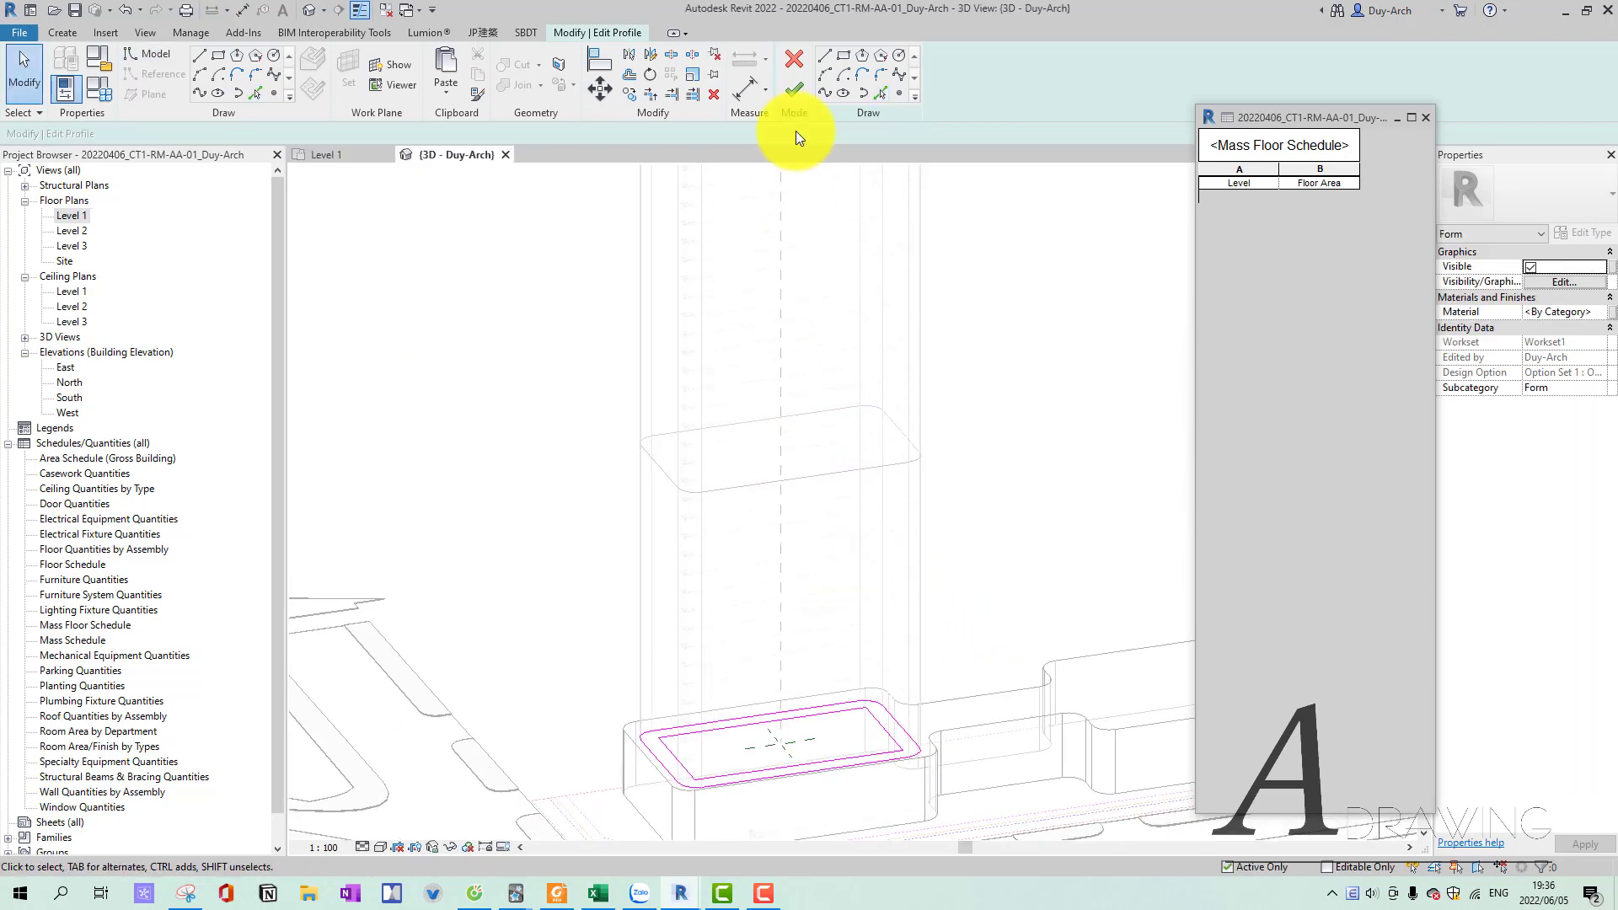
# Finish the edited base profile and inspect the tower's new narrowing shape.
pyautogui.click(877, 698)
pyautogui.press('Escape')
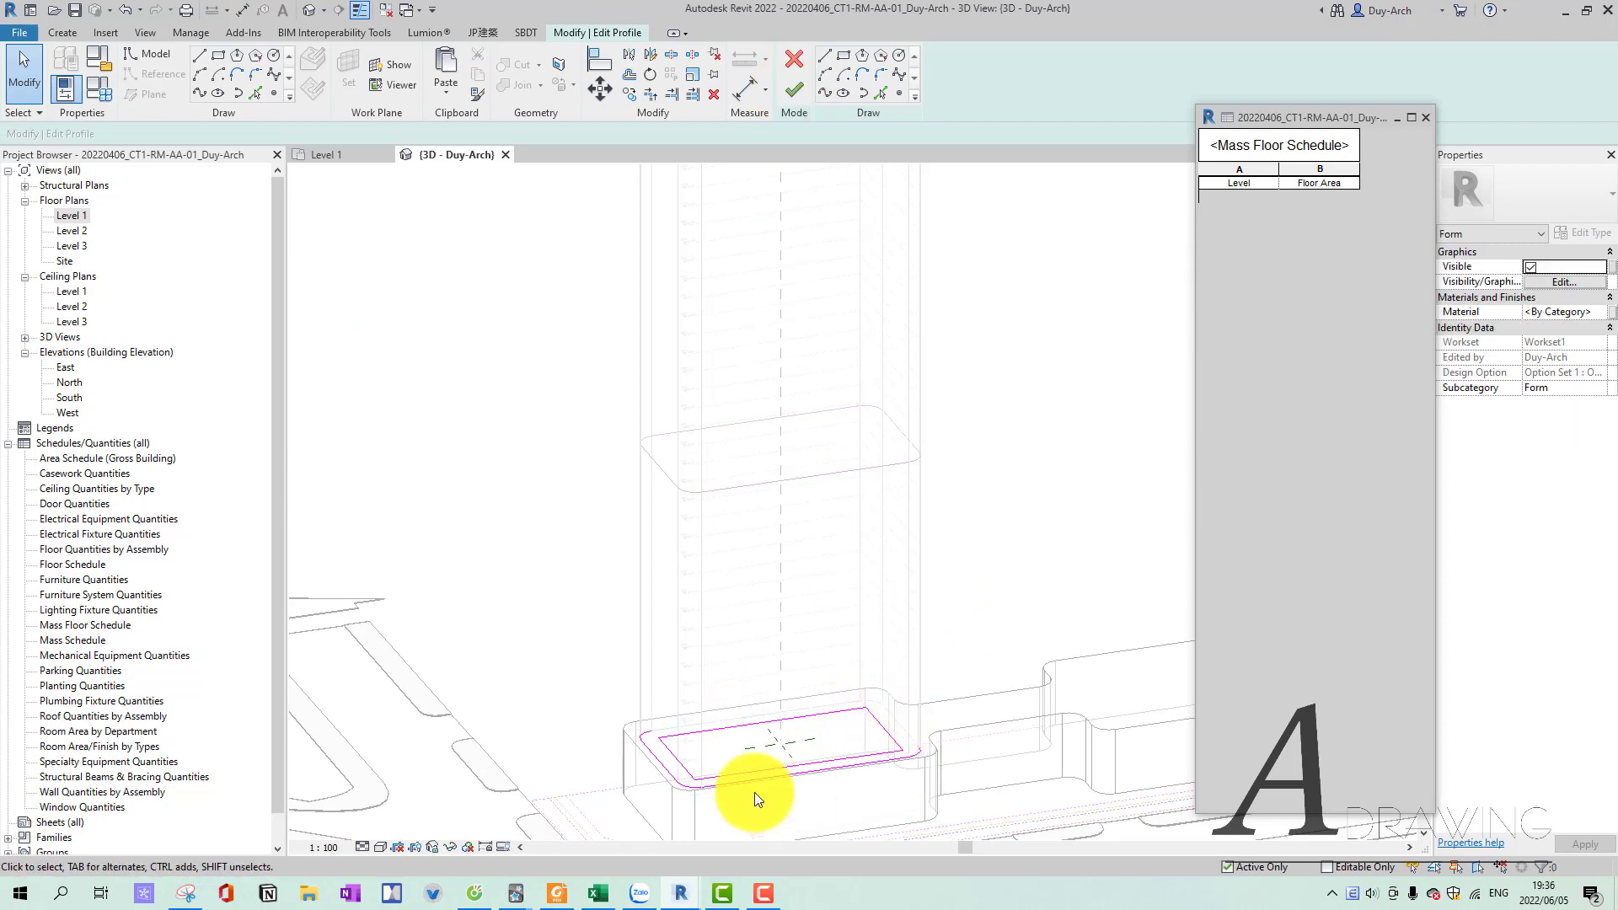
pyautogui.moveTo(755, 792); pyautogui.dragTo(667, 635, button='middle')
pyautogui.scroll(2, 668, 636)
pyautogui.scroll(2, 668, 636)
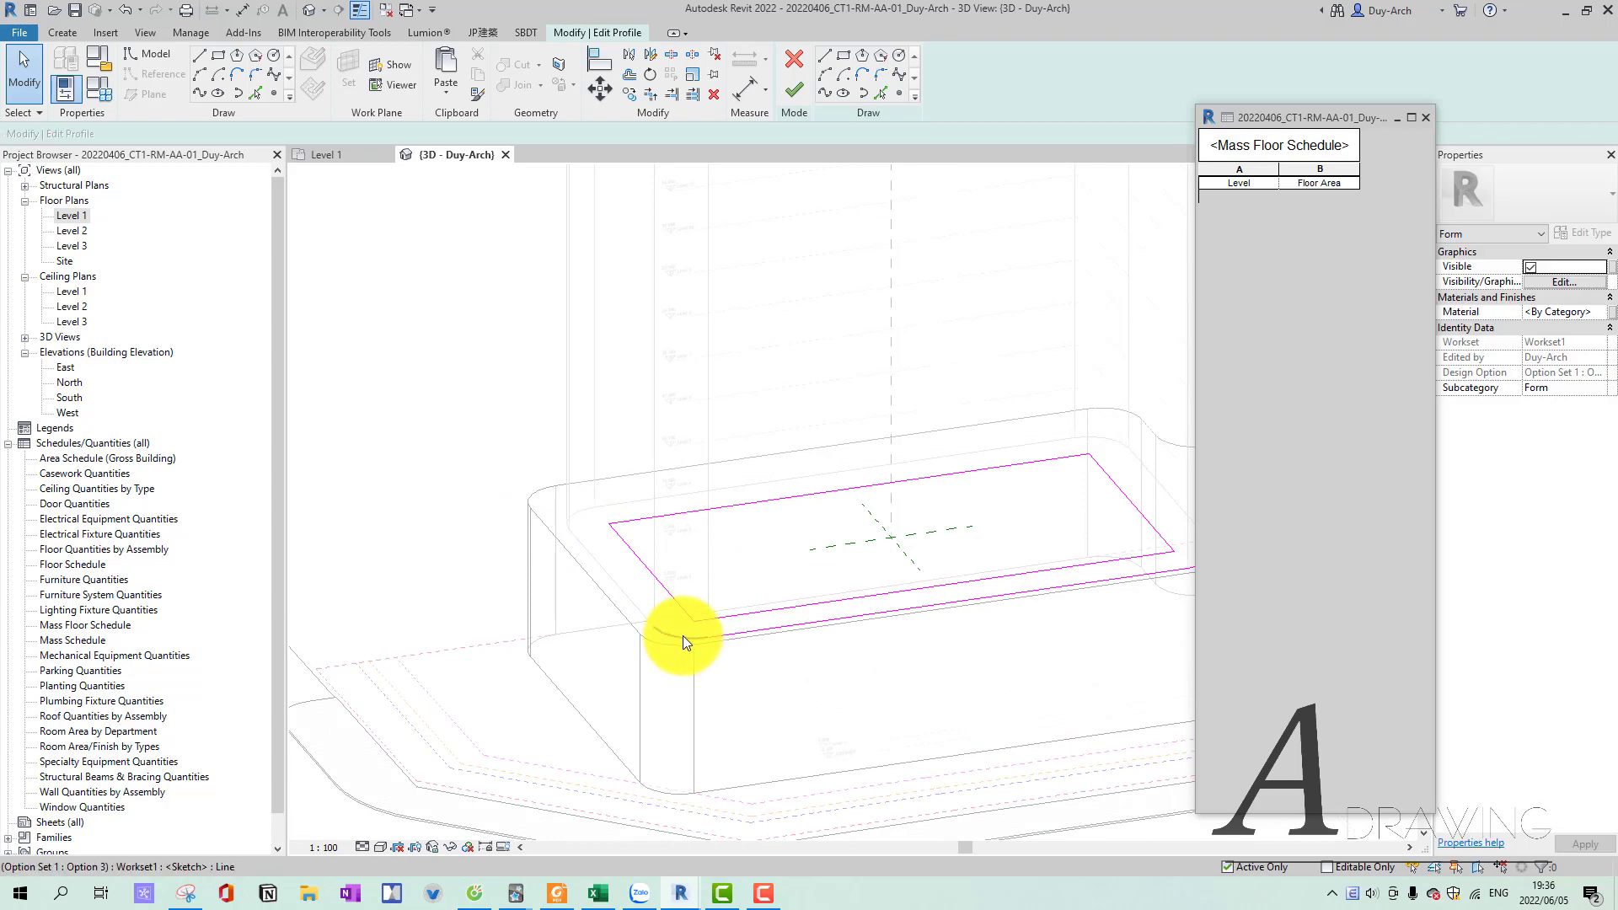
pyautogui.scroll(-2, 745, 628)
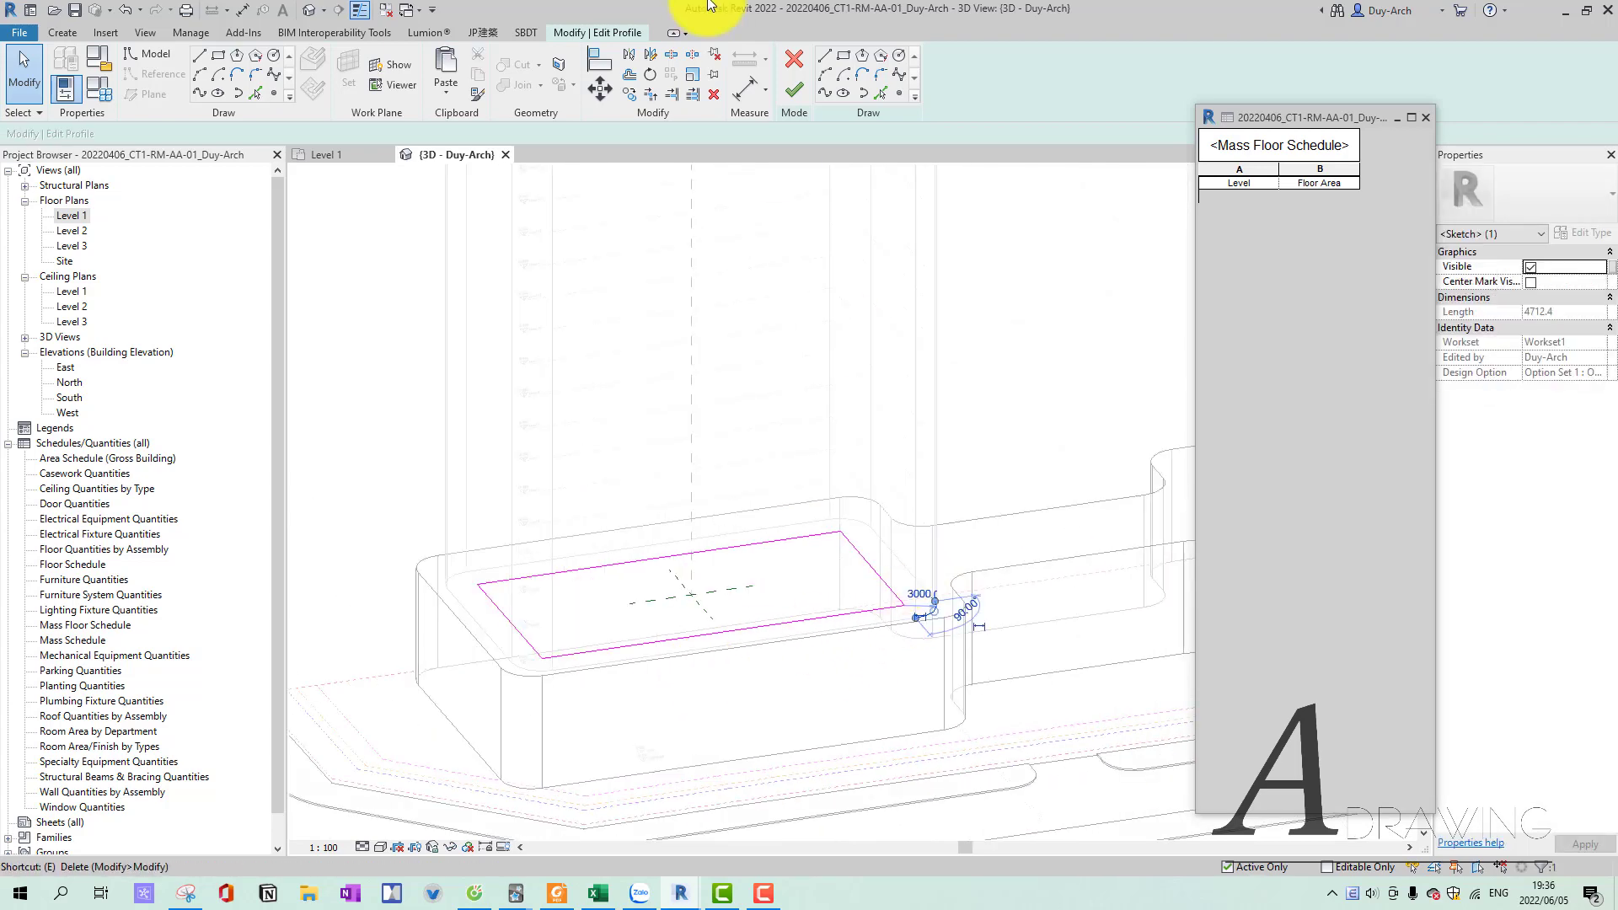
pyautogui.click(790, 91)
pyautogui.scroll(-3, 826, 570)
pyautogui.scroll(-2, 784, 415)
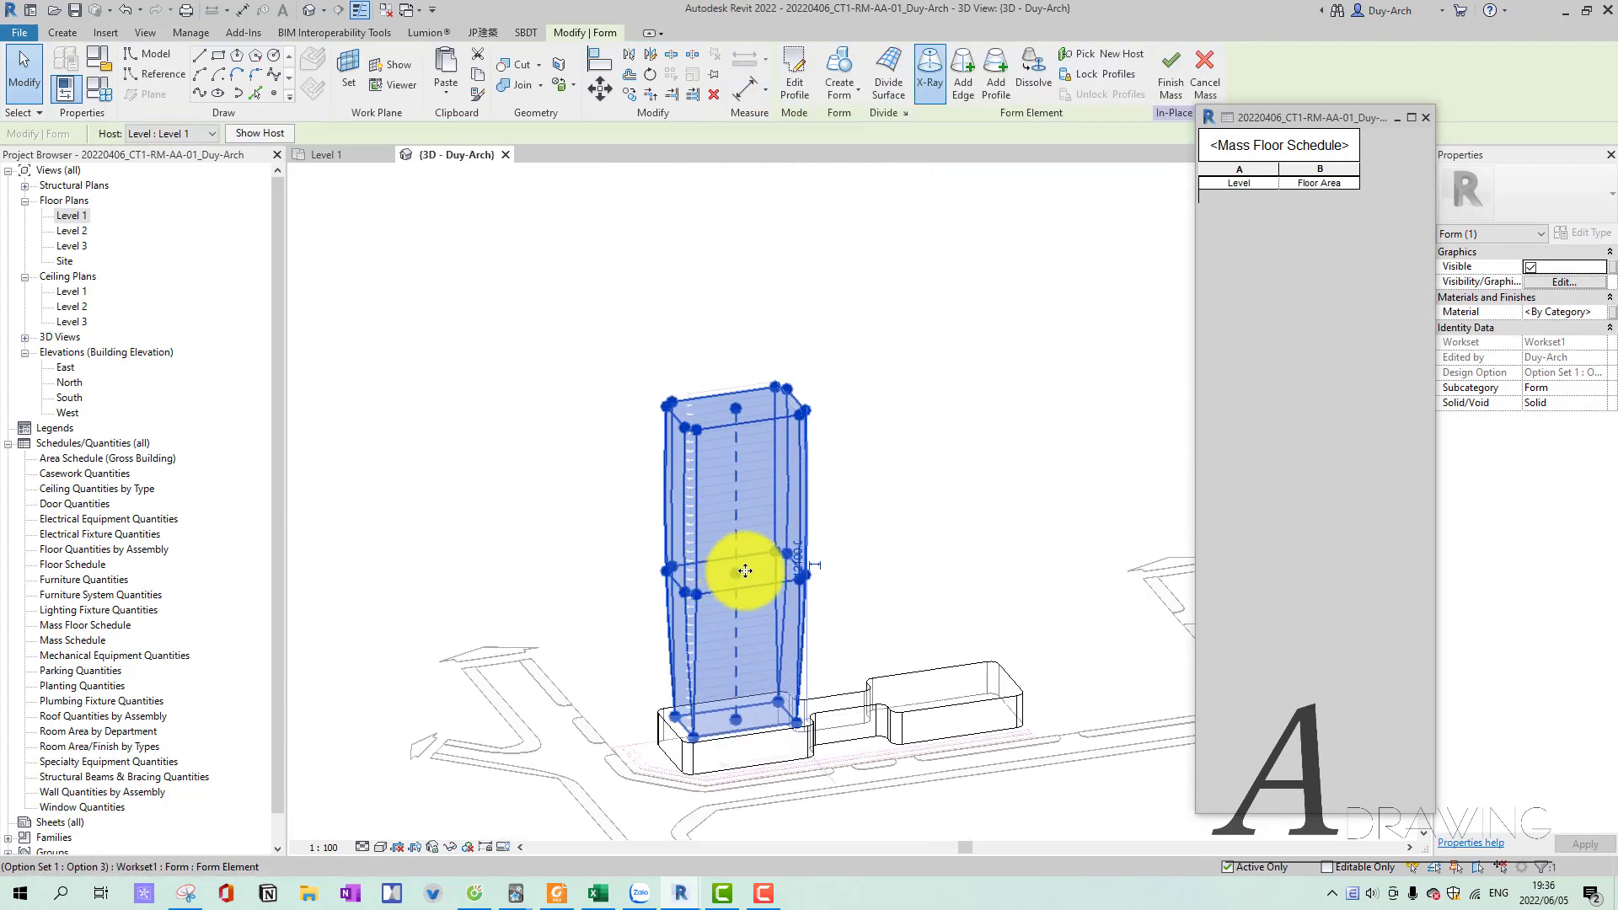
pyautogui.moveTo(861, 630)
pyautogui.keyDown('shift'); pyautogui.mouseDown(button='middle')
pyautogui.moveTo(733, 668)
pyautogui.moveTo(643, 596)
pyautogui.moveTo(838, 469)
pyautogui.moveTo(909, 664)
pyautogui.mouseUp(button='middle'); pyautogui.keyUp('shift')
pyautogui.click(851, 542)
pyautogui.moveTo(866, 502)
pyautogui.keyDown('shift'); pyautogui.mouseDown(button='middle')
pyautogui.moveTo(697, 433)
pyautogui.moveTo(741, 434)
pyautogui.moveTo(856, 509)
pyautogui.moveTo(868, 684)
pyautogui.moveTo(823, 534)
pyautogui.moveTo(711, 416)
pyautogui.moveTo(650, 542)
pyautogui.moveTo(877, 585)
pyautogui.moveTo(932, 397)
pyautogui.moveTo(769, 426)
pyautogui.moveTo(817, 495)
pyautogui.moveTo(723, 766)
pyautogui.moveTo(650, 437)
pyautogui.moveTo(643, 282)
pyautogui.moveTo(791, 437)
pyautogui.moveTo(758, 508)
pyautogui.moveTo(679, 411)
pyautogui.mouseUp(button='middle'); pyautogui.keyUp('shift')
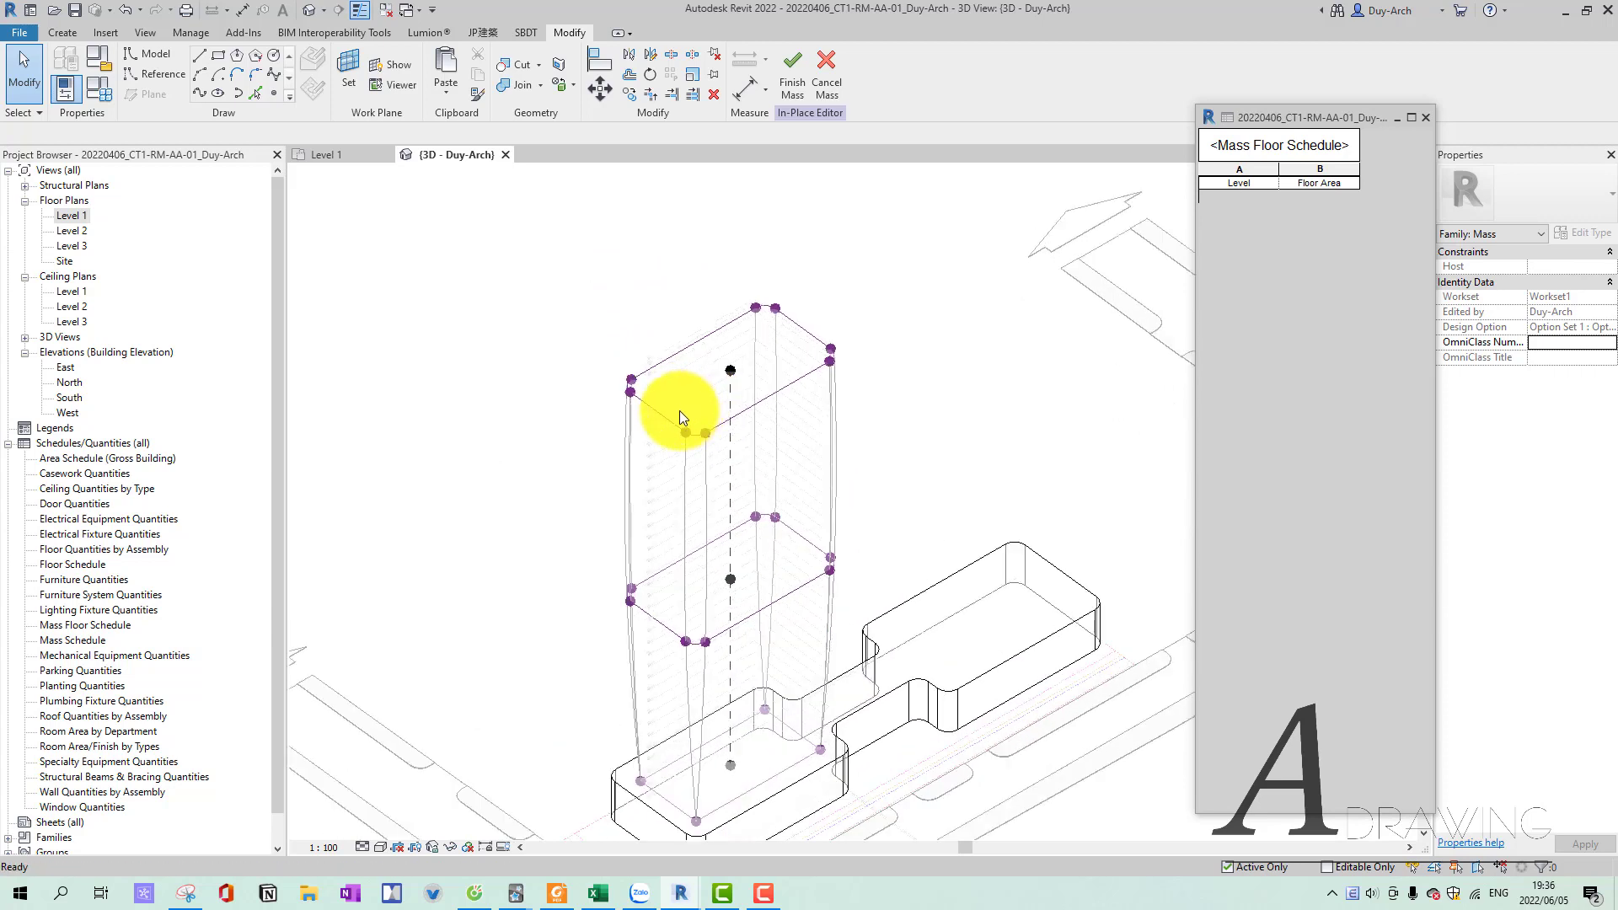
# Edit the tower's top profile using Pick Lines with a 3000 inward offset.
pyautogui.click(670, 418)
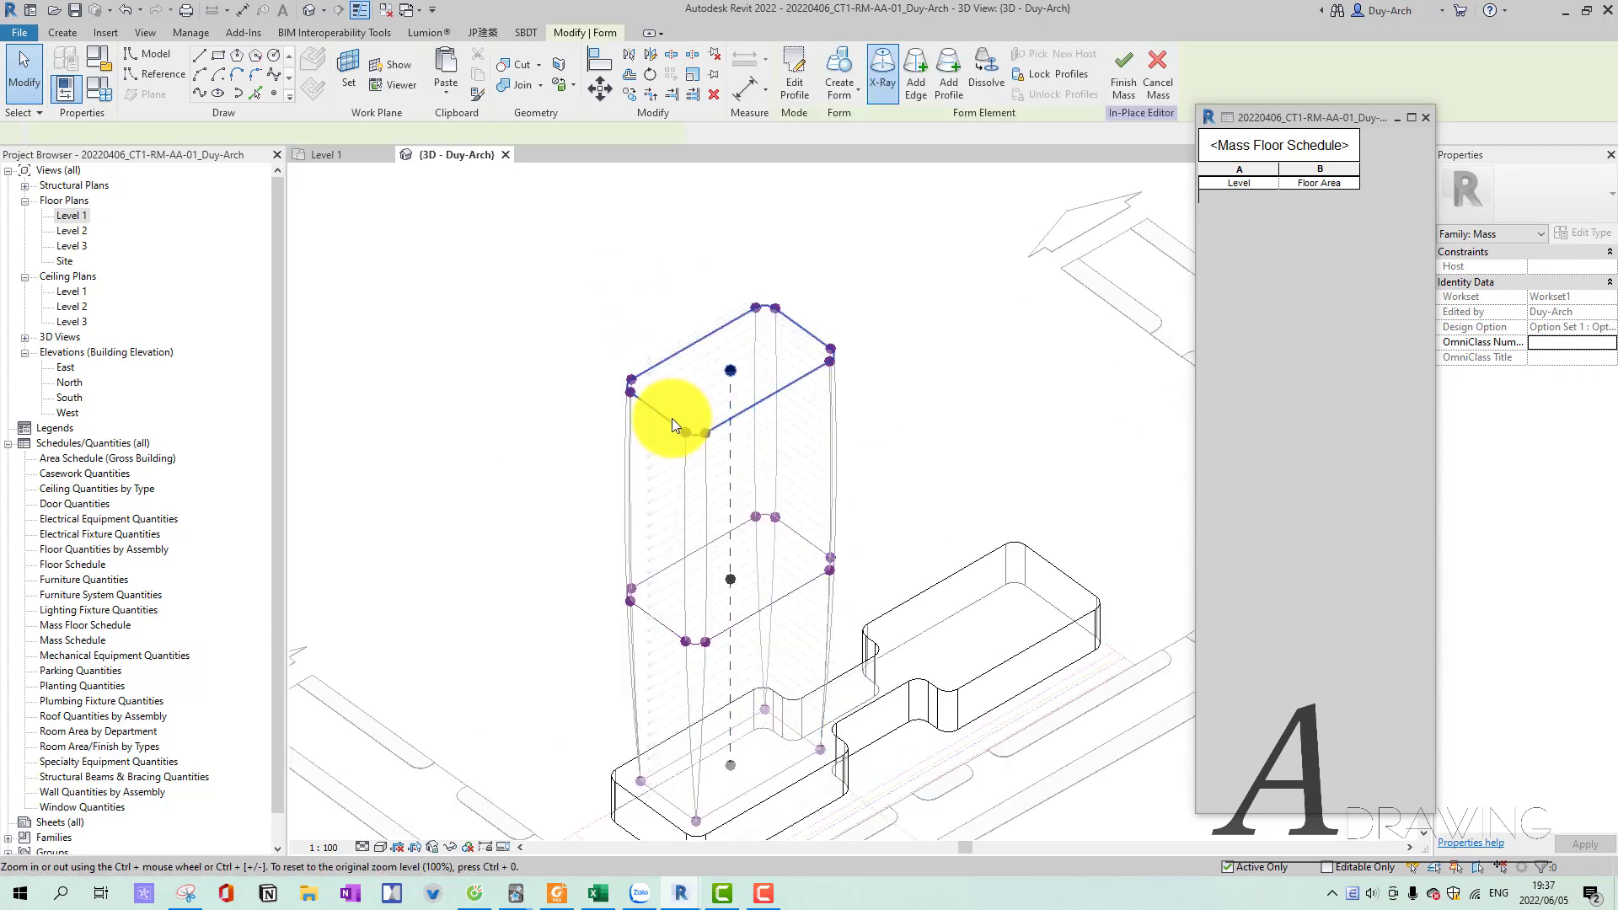
pyautogui.click(782, 108)
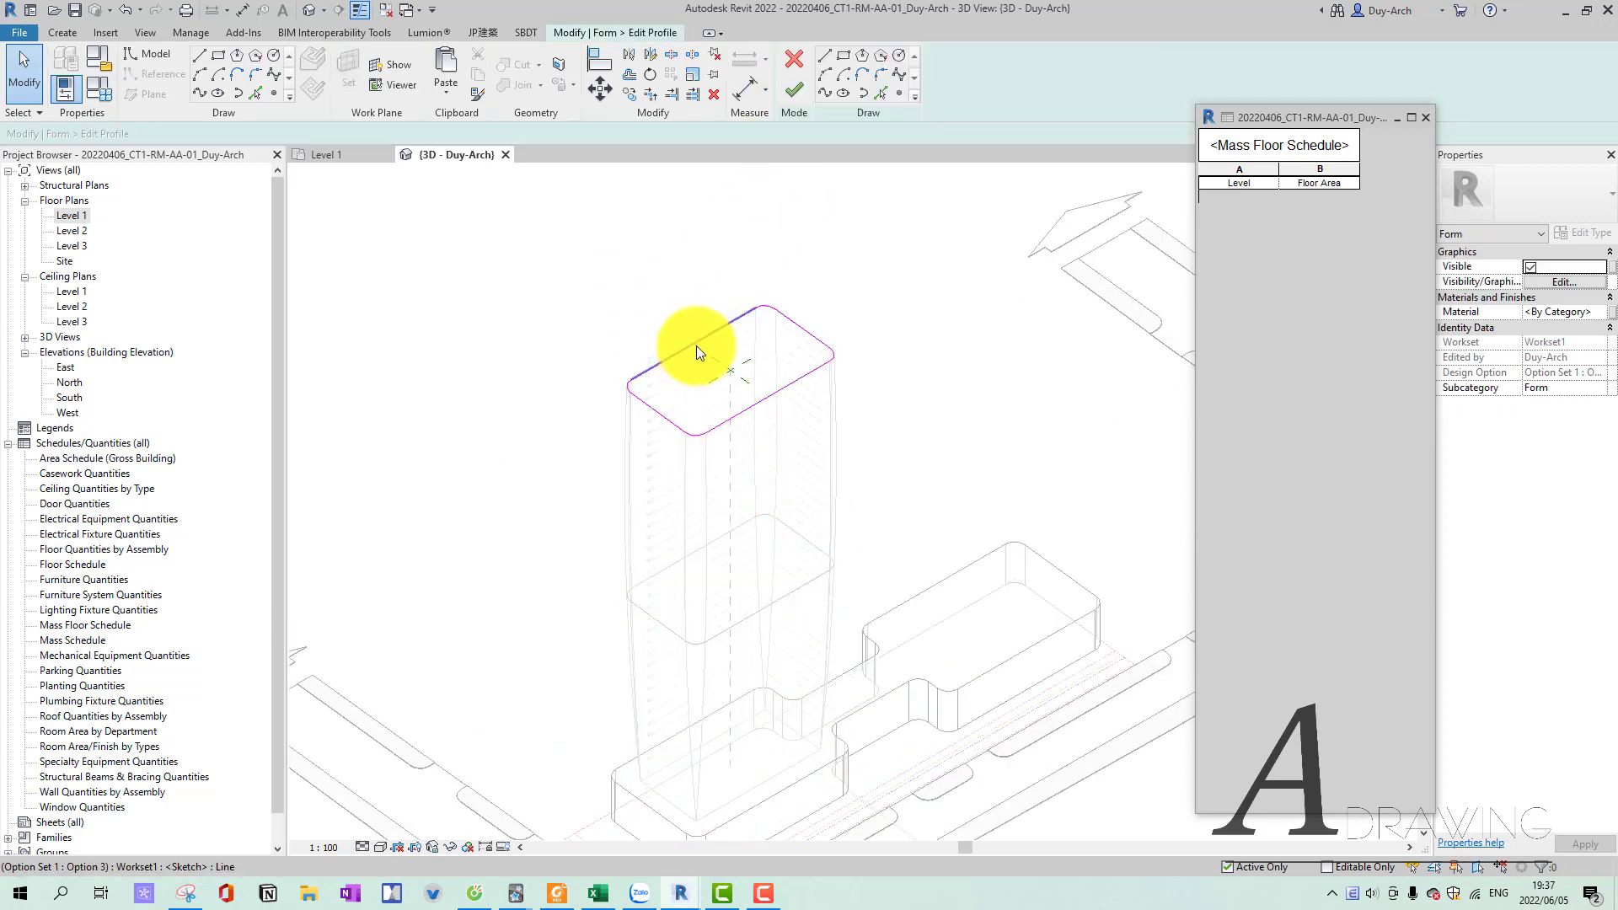
pyautogui.scroll(2, 704, 369)
pyautogui.click(255, 93)
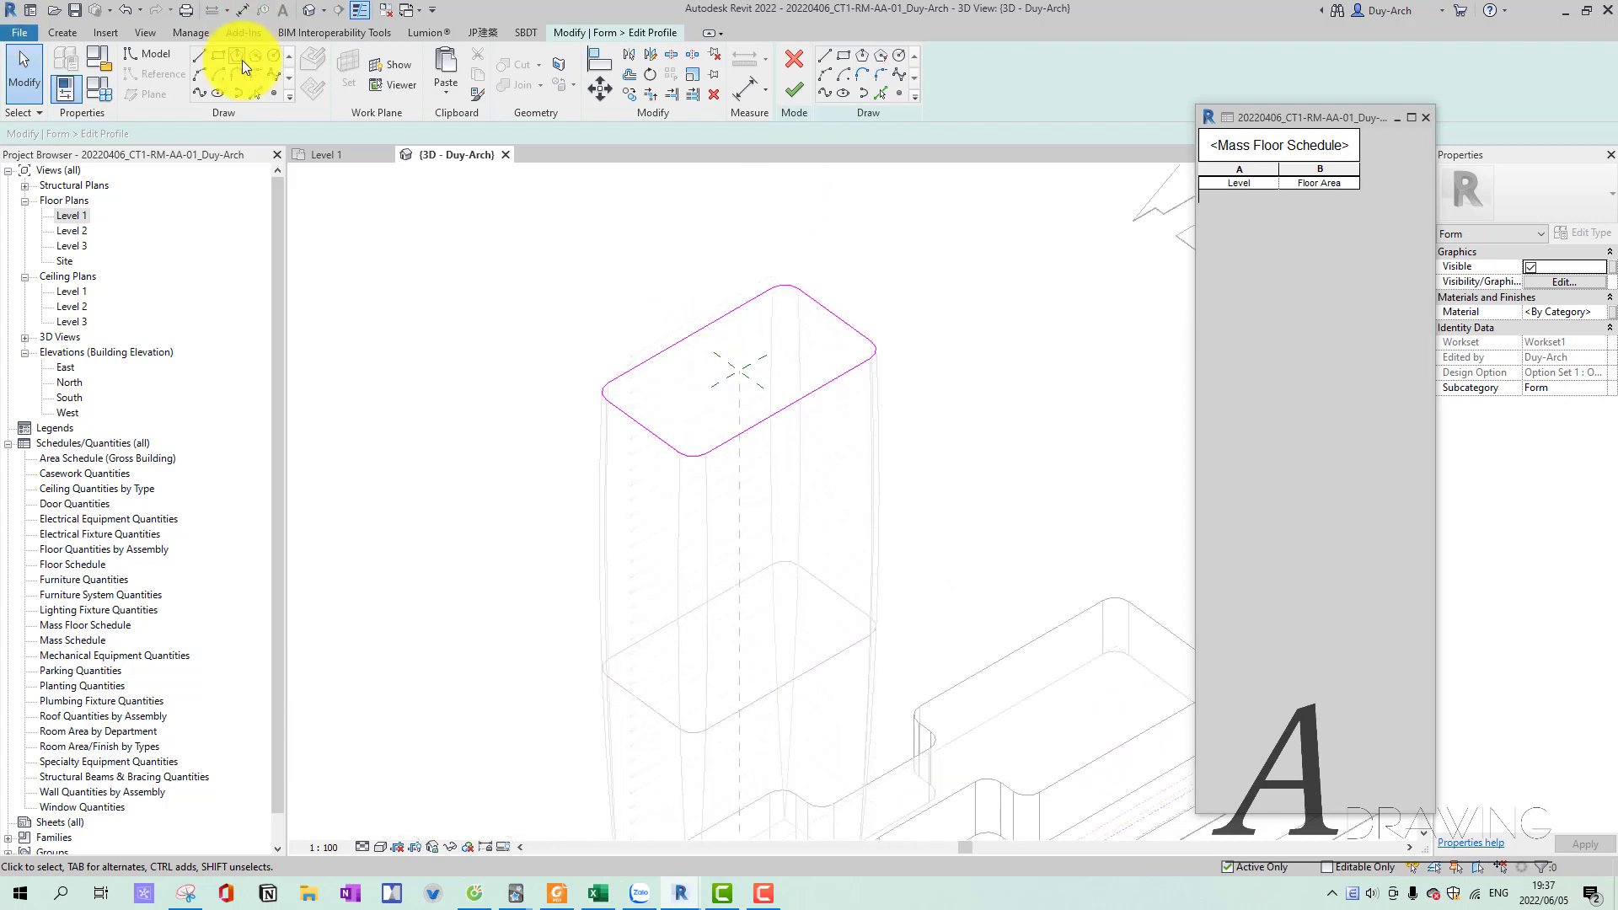
pyautogui.moveTo(93, 130); pyautogui.dragTo(42, 136)
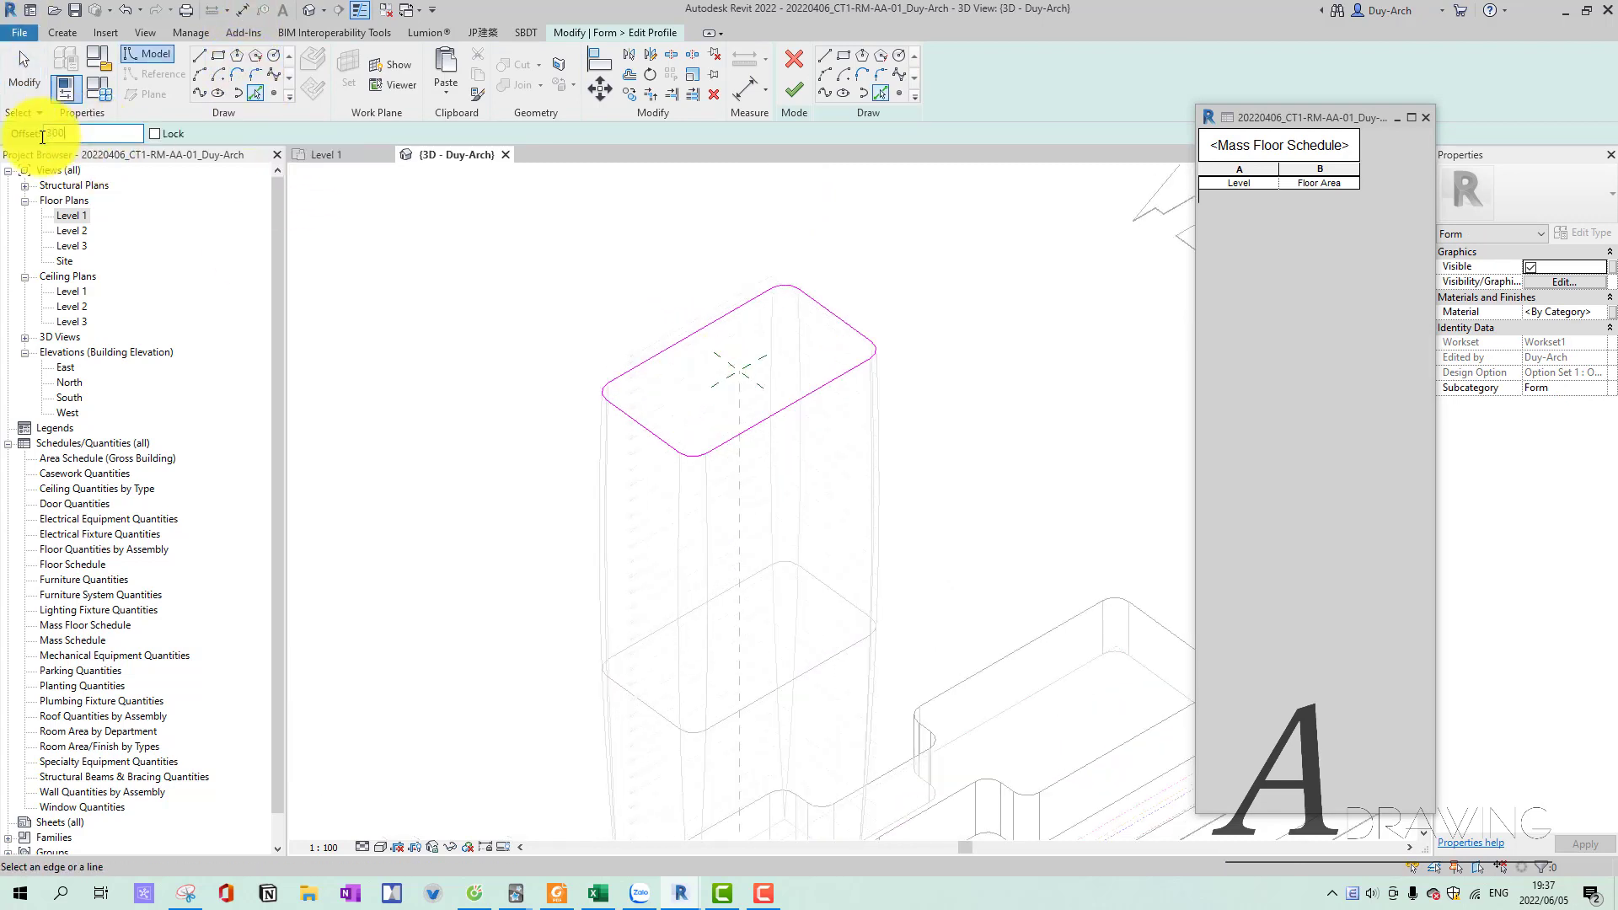
pyautogui.scroll(3, 700, 429)
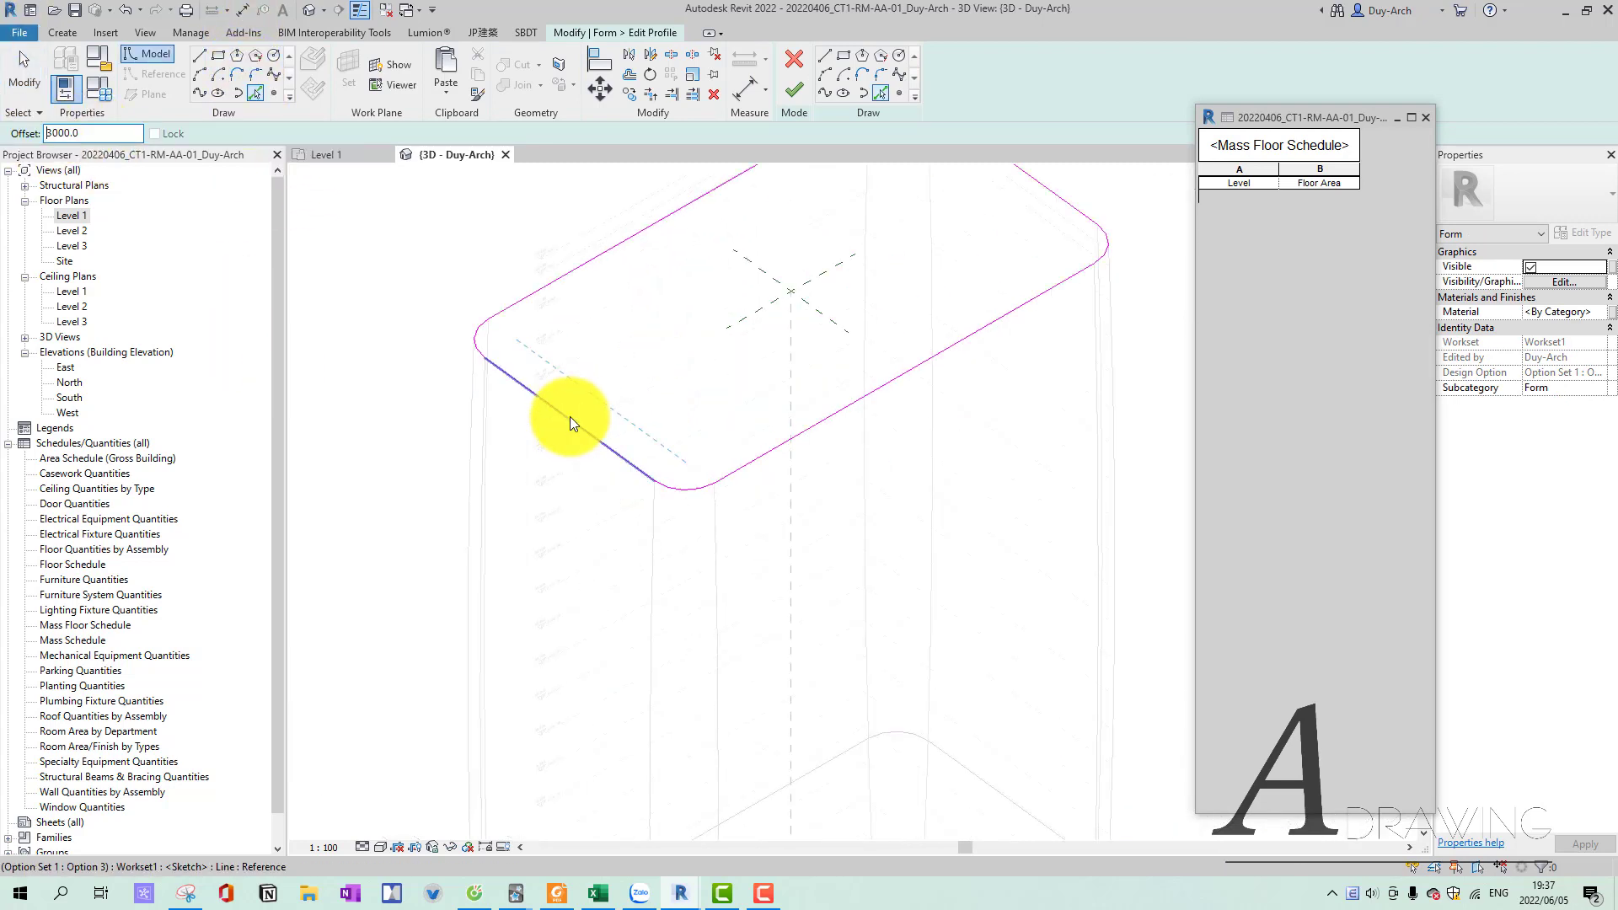
# Draw the inset outline, delete the outer edge, and finish the tapered top profile.
pyautogui.click(523, 314)
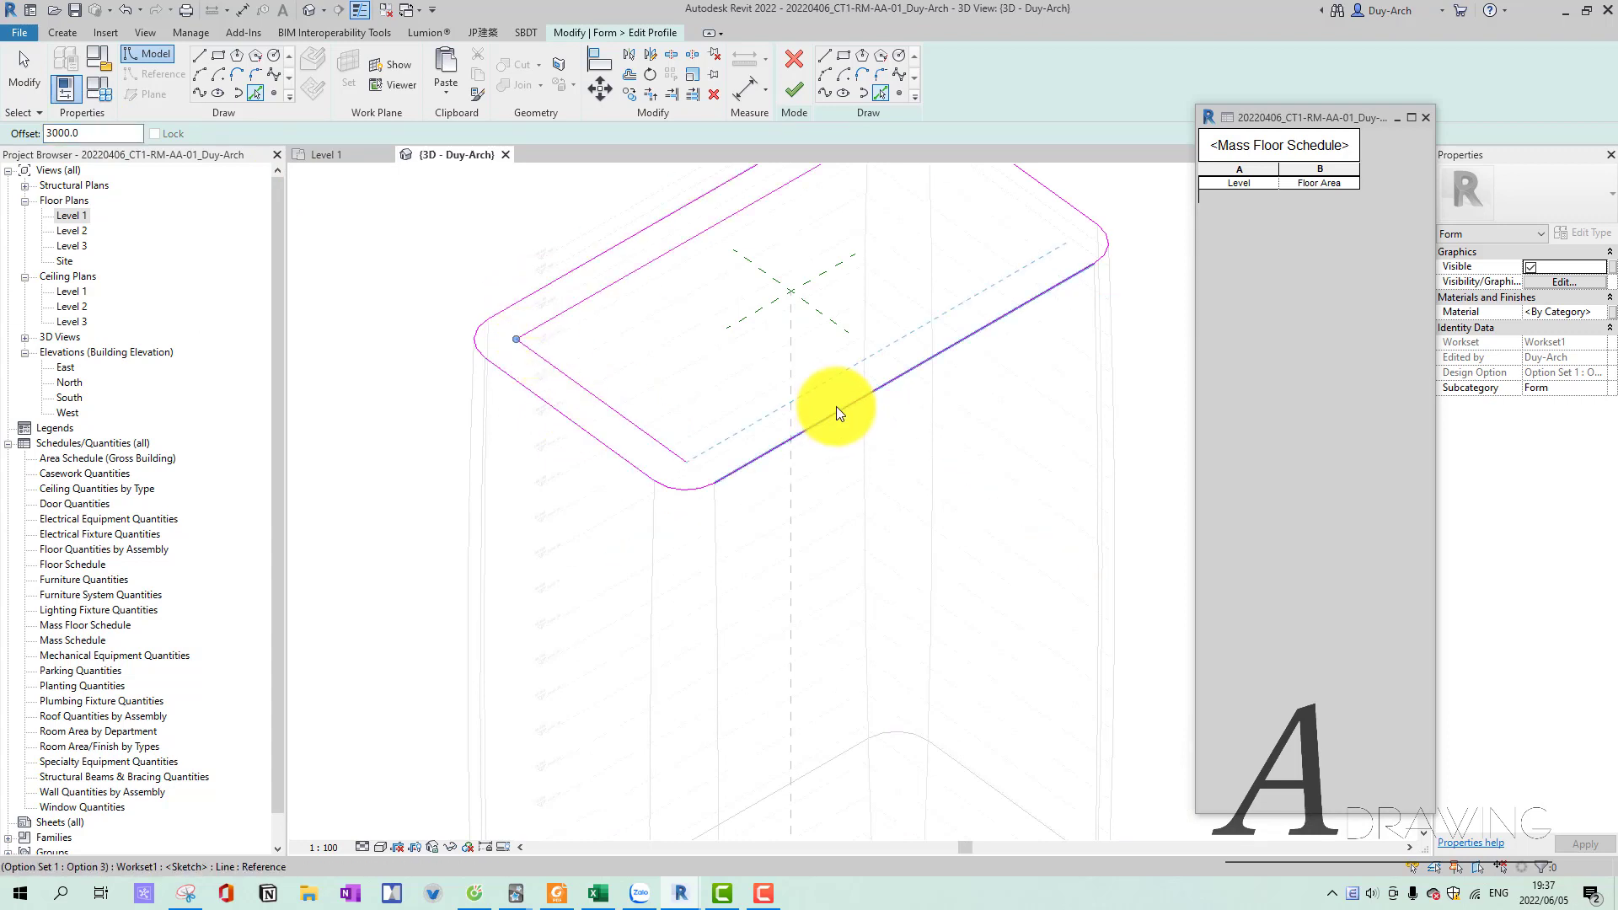
pyautogui.click(836, 404)
pyautogui.moveTo(900, 265); pyautogui.dragTo(774, 459, button='middle')
pyautogui.press('Escape')
pyautogui.click(668, 326)
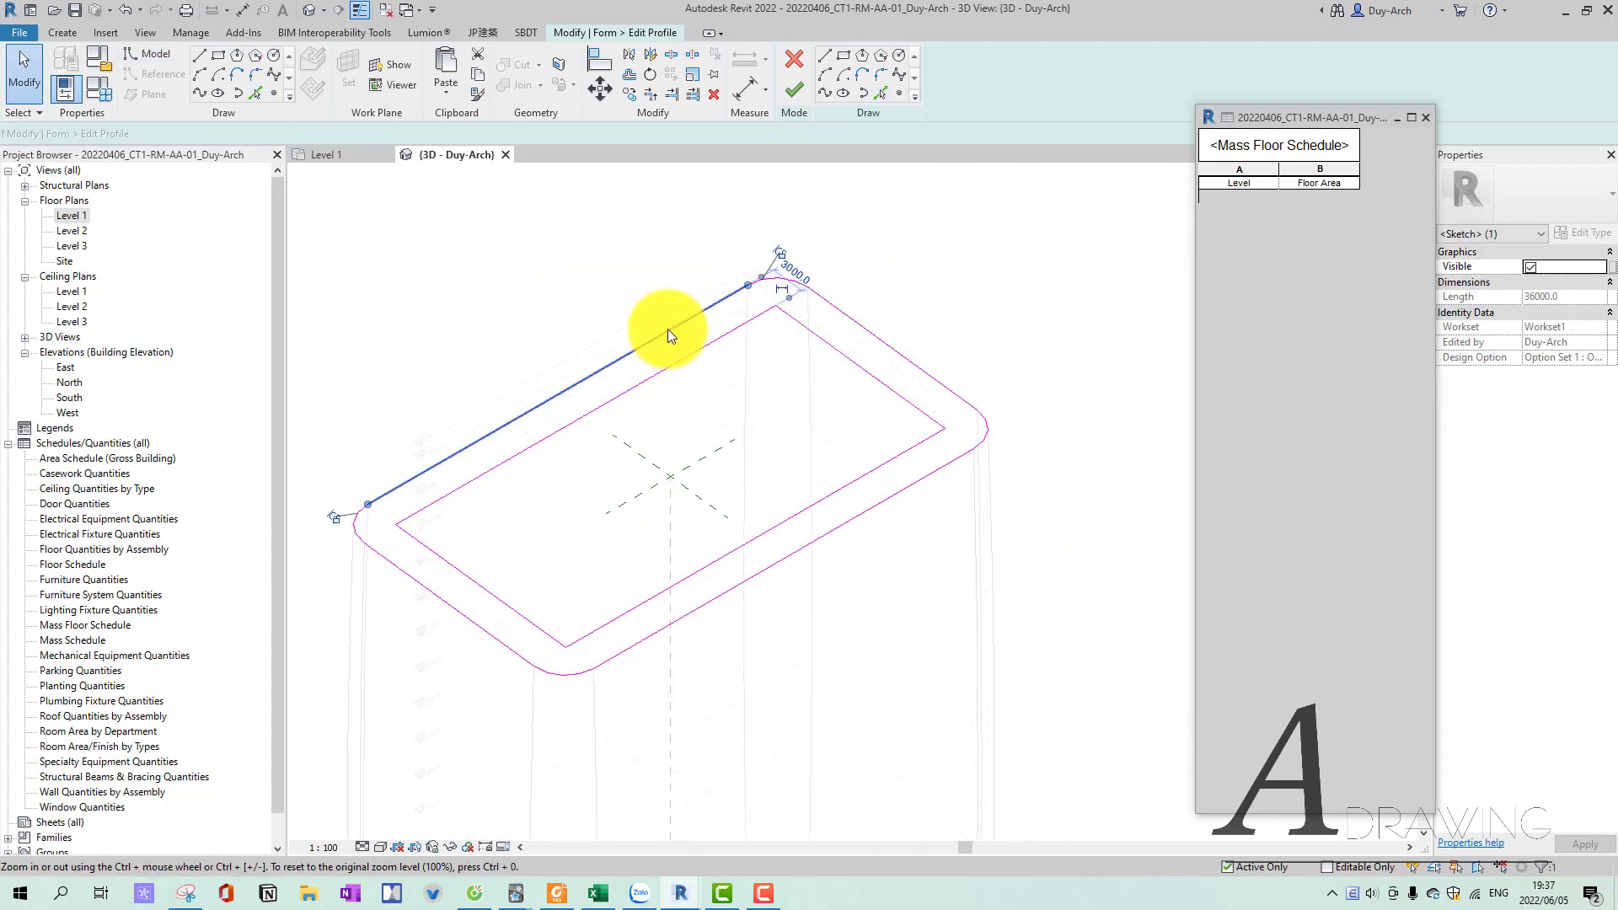
pyautogui.press('Delete')
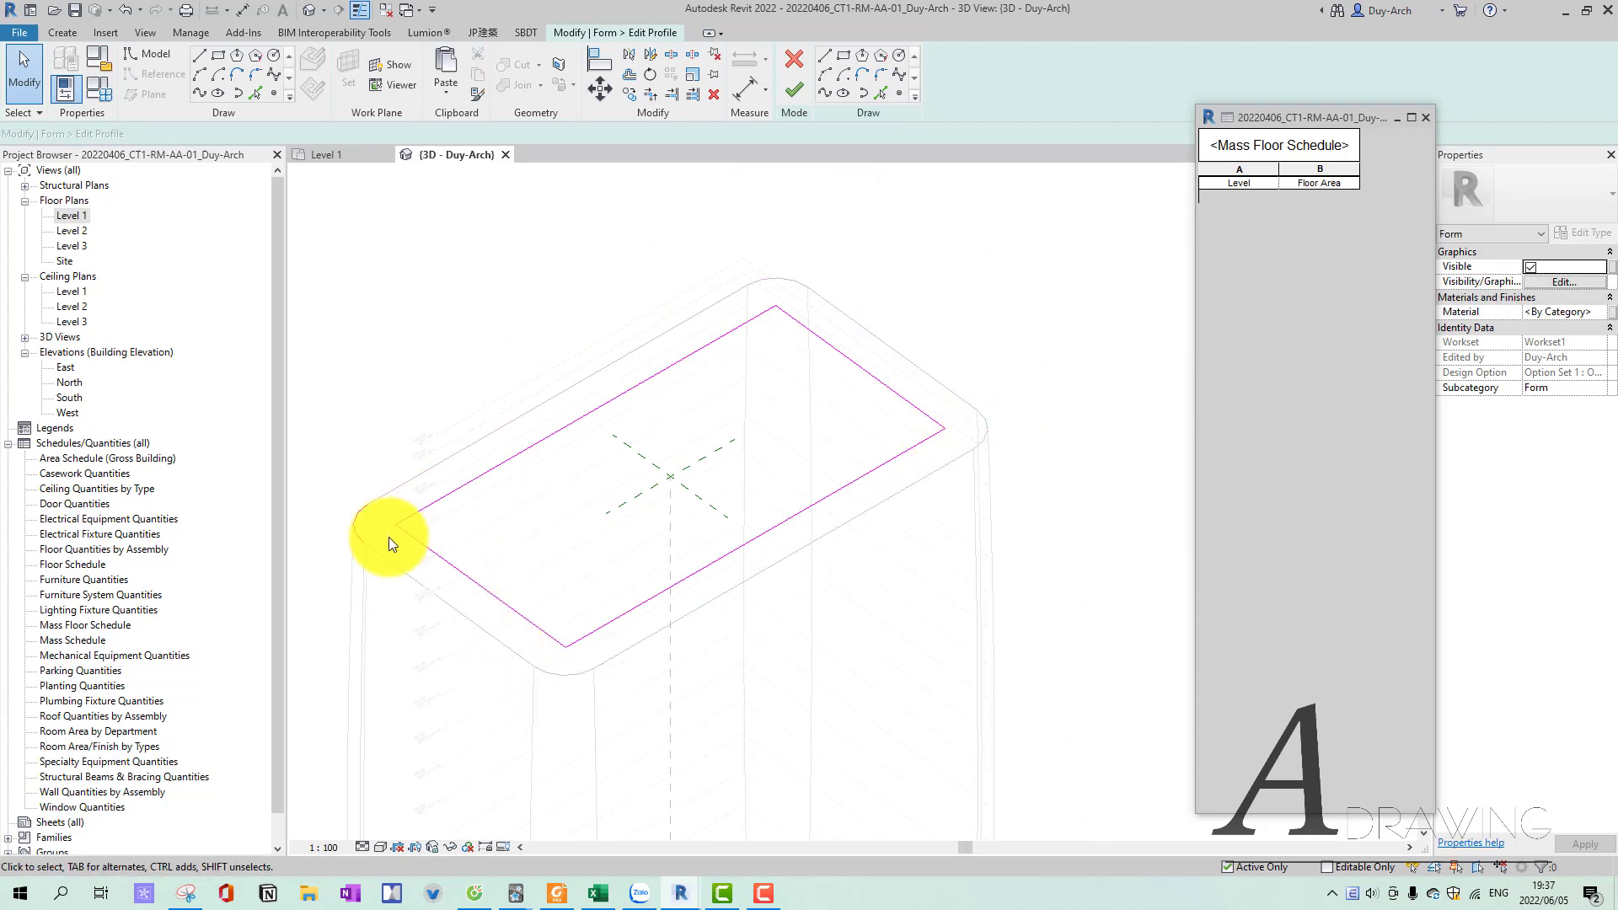
pyautogui.click(794, 88)
pyautogui.scroll(-3, 776, 387)
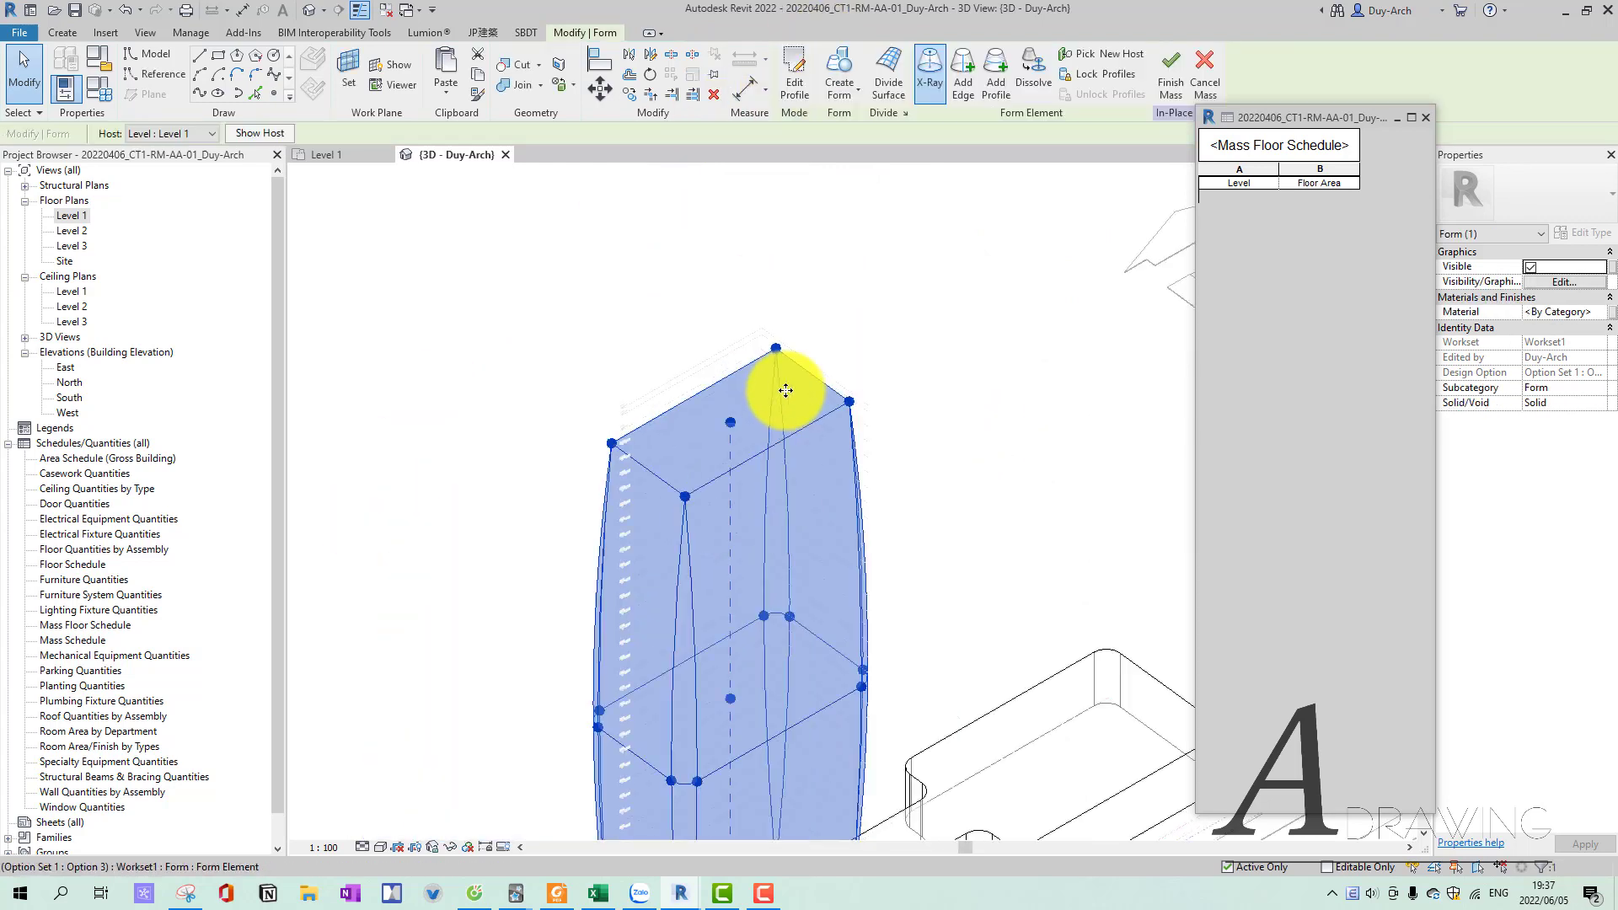
pyautogui.scroll(-3, 784, 396)
pyautogui.click(902, 684)
pyautogui.moveTo(902, 684)
pyautogui.keyDown('shift'); pyautogui.mouseDown(button='middle')
pyautogui.moveTo(722, 452)
pyautogui.moveTo(932, 622)
pyautogui.mouseUp(button='middle'); pyautogui.keyUp('shift')
# Add mass floors on every level to the tower mass.
pyautogui.scroll(3, 823, 469)
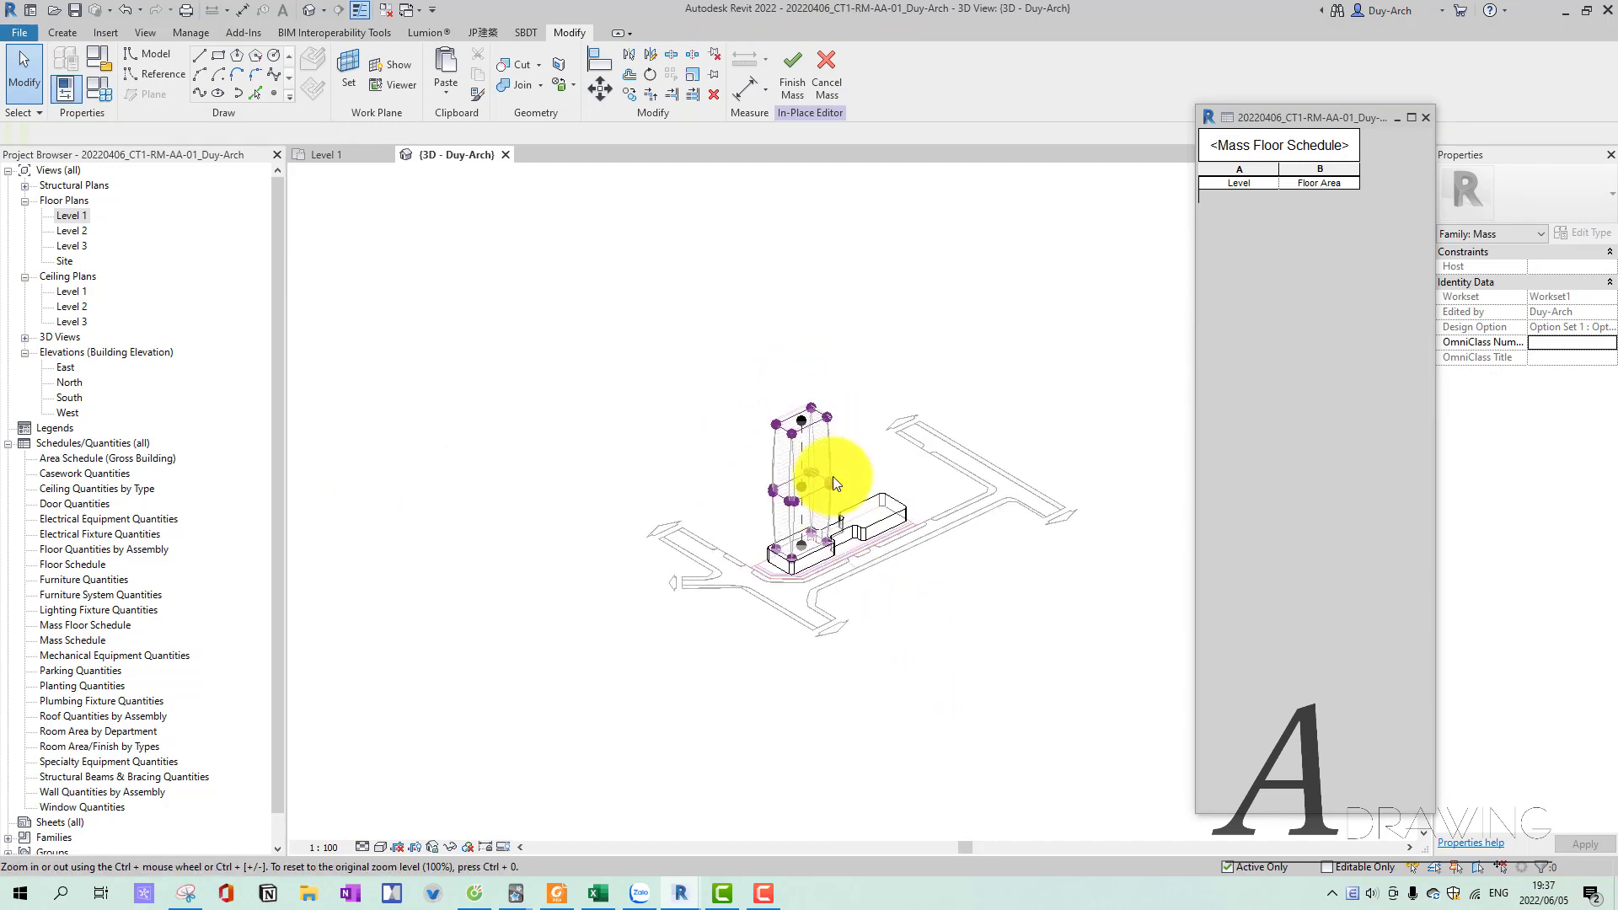
pyautogui.scroll(3, 824, 470)
pyautogui.moveTo(823, 469)
pyautogui.mouseDown(button='middle')
pyautogui.moveTo(817, 507)
pyautogui.moveTo(650, 480)
pyautogui.moveTo(715, 524)
pyautogui.moveTo(800, 533)
pyautogui.moveTo(711, 455)
pyautogui.moveTo(658, 351)
pyautogui.moveTo(789, 329)
pyautogui.moveTo(877, 534)
pyautogui.moveTo(841, 529)
pyautogui.moveTo(721, 366)
pyautogui.moveTo(769, 390)
pyautogui.moveTo(787, 505)
pyautogui.moveTo(476, 480)
pyautogui.moveTo(751, 426)
pyautogui.moveTo(823, 488)
pyautogui.moveTo(792, 484)
pyautogui.mouseUp(button='middle')
pyautogui.click(792, 484)
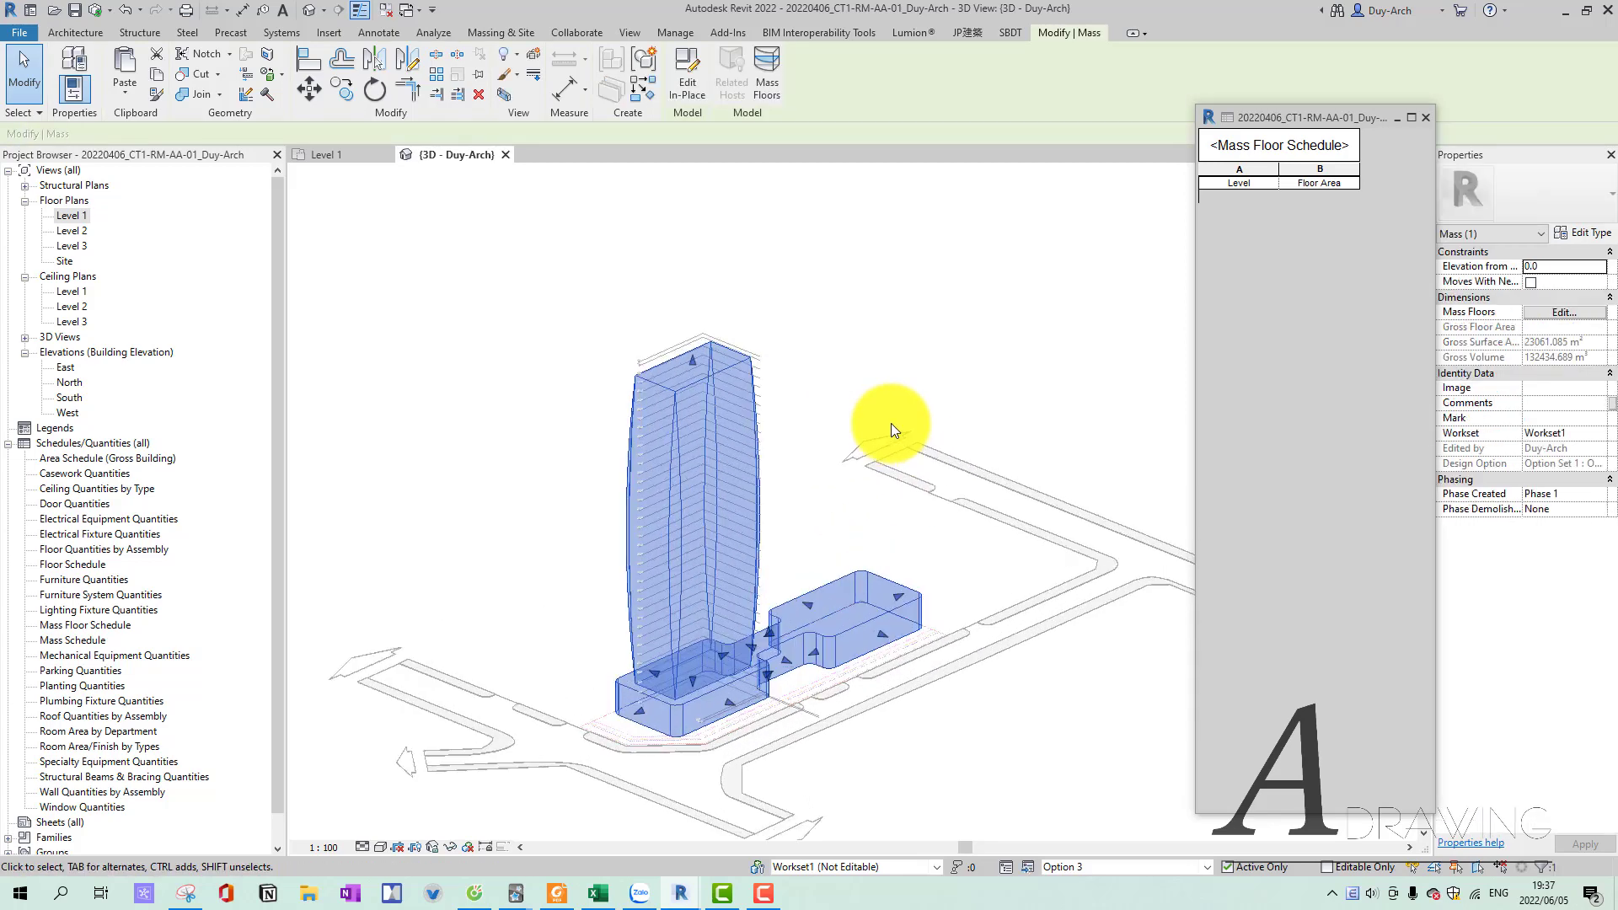
pyautogui.click(763, 68)
pyautogui.scroll(-2, 729, 534)
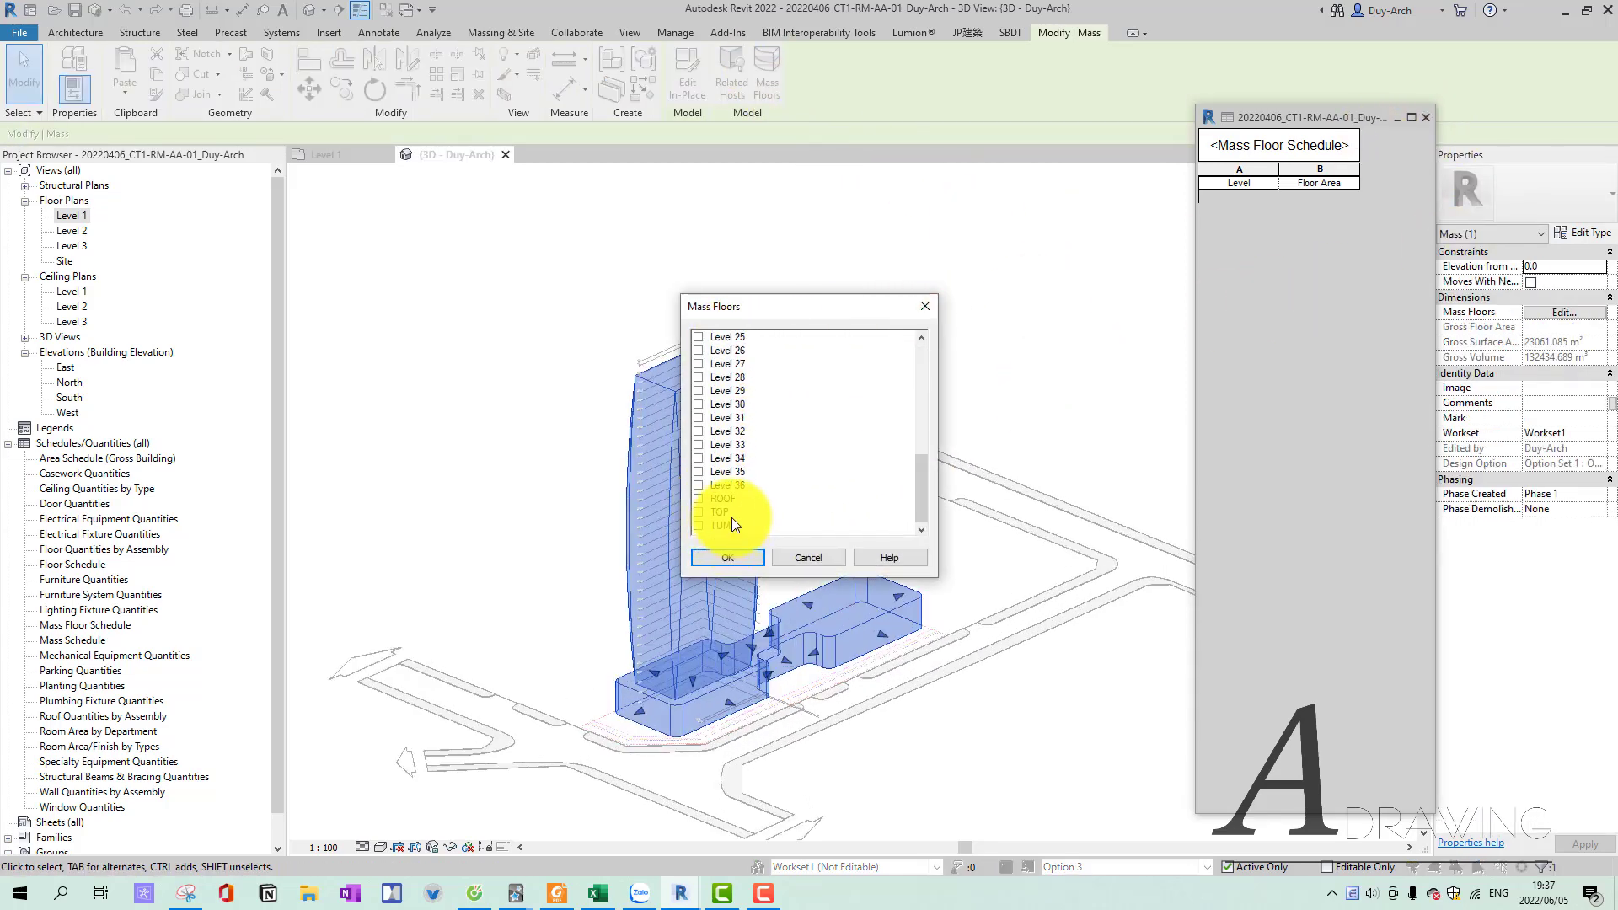
pyautogui.keyDown('shift'); pyautogui.click(731, 517); pyautogui.keyUp('shift')
pyautogui.click(736, 558)
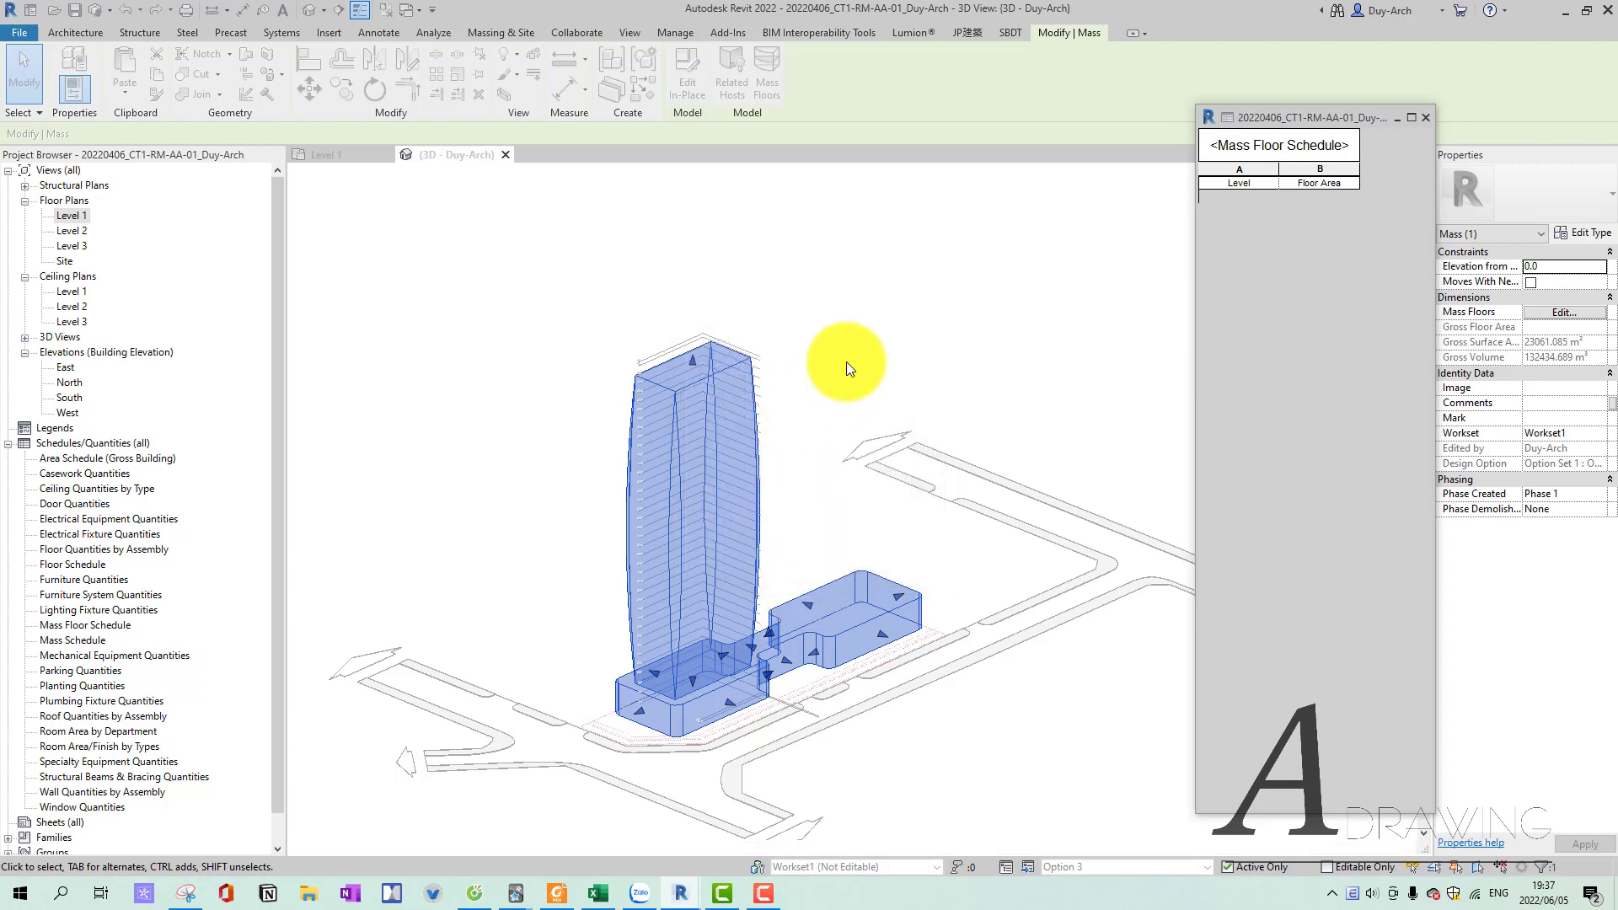
# Orbit around the tower to inspect the new floors, then open the Level 1 floor plan.
pyautogui.click(844, 358)
pyautogui.moveTo(885, 505)
pyautogui.keyDown('shift'); pyautogui.mouseDown(button='middle')
pyautogui.moveTo(586, 537)
pyautogui.moveTo(851, 448)
pyautogui.mouseUp(button='middle'); pyautogui.keyUp('shift')
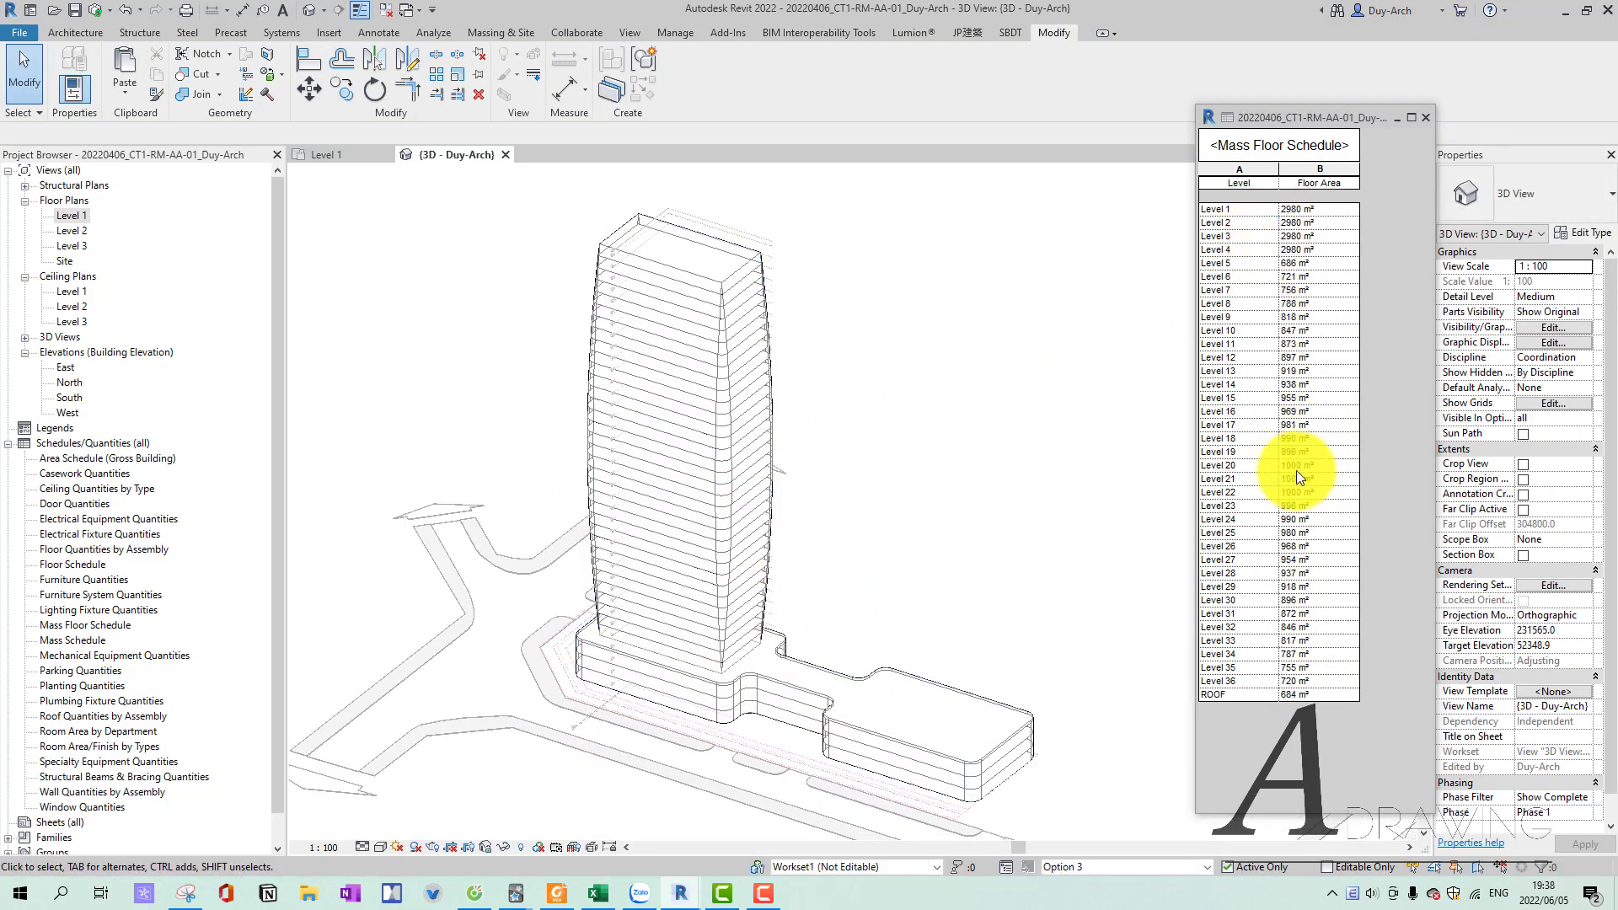
pyautogui.moveTo(978, 600)
pyautogui.keyDown('shift'); pyautogui.mouseDown(button='middle')
pyautogui.moveTo(885, 534)
pyautogui.moveTo(947, 458)
pyautogui.moveTo(833, 575)
pyautogui.mouseUp(button='middle'); pyautogui.keyUp('shift')
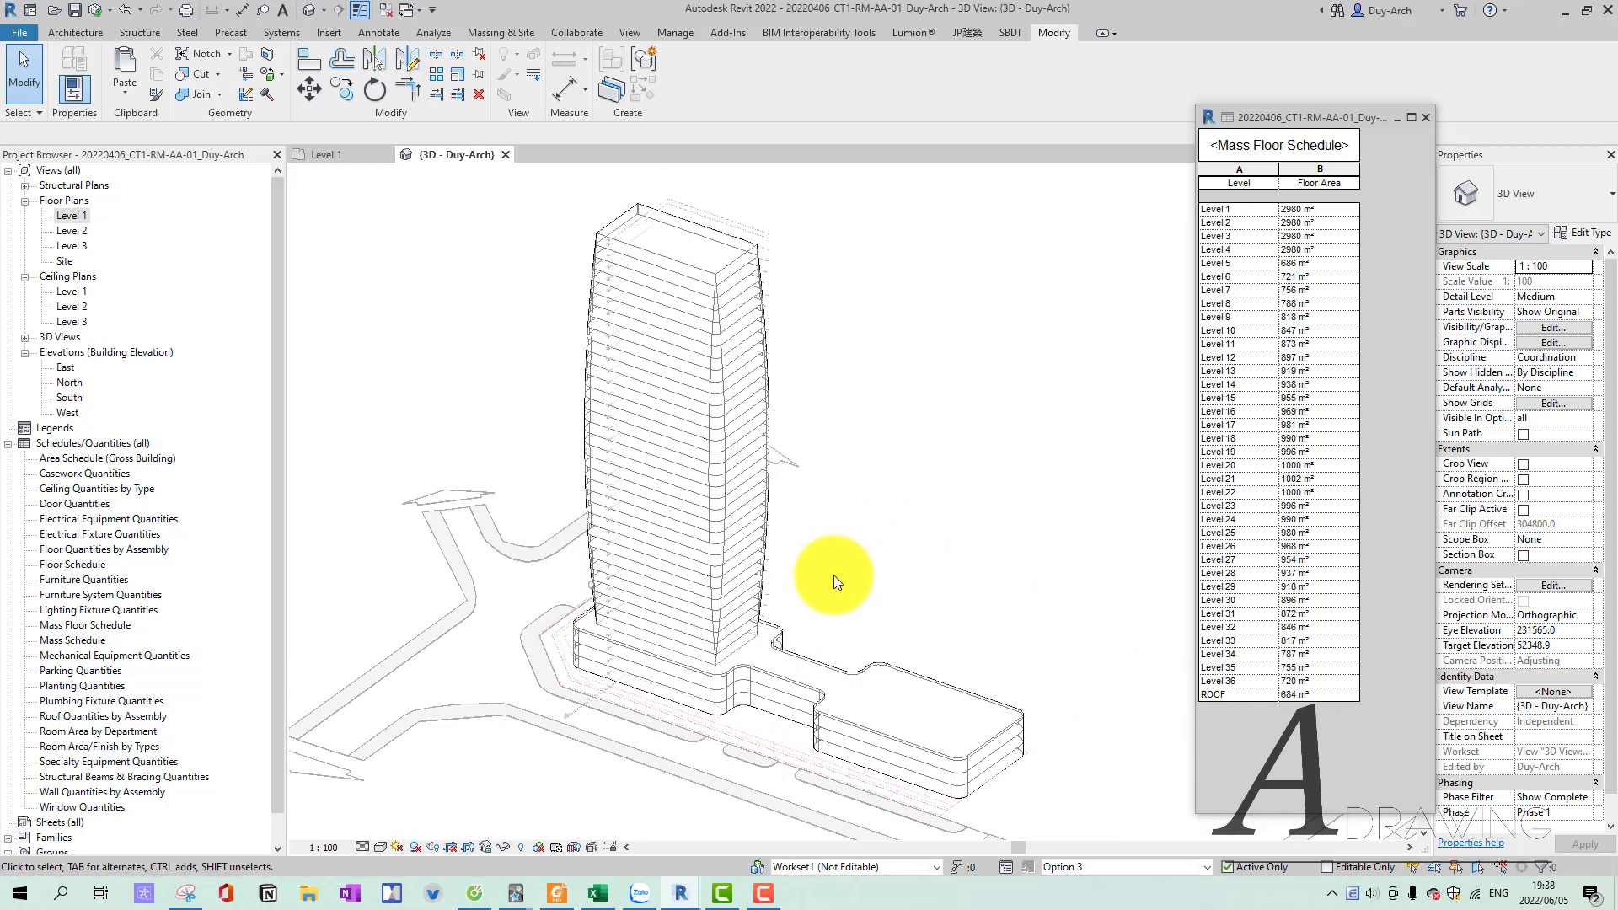
pyautogui.click(354, 153)
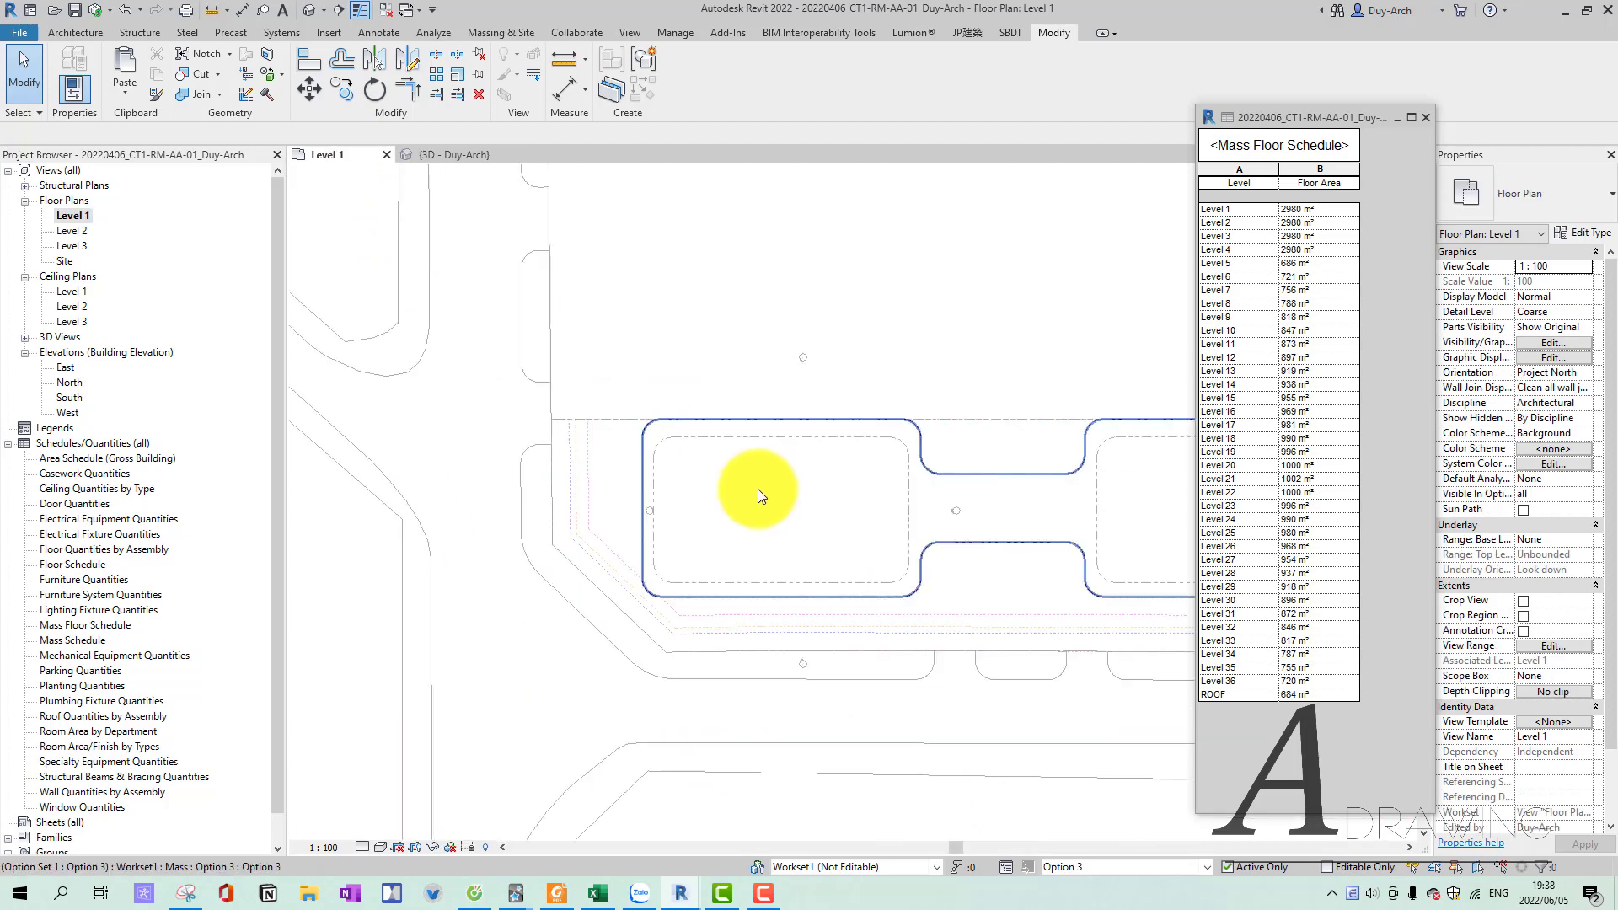
# Reopen the mass in place, trace the right podium block's outline as mass lines, and return to 3D.
pyautogui.click(716, 450)
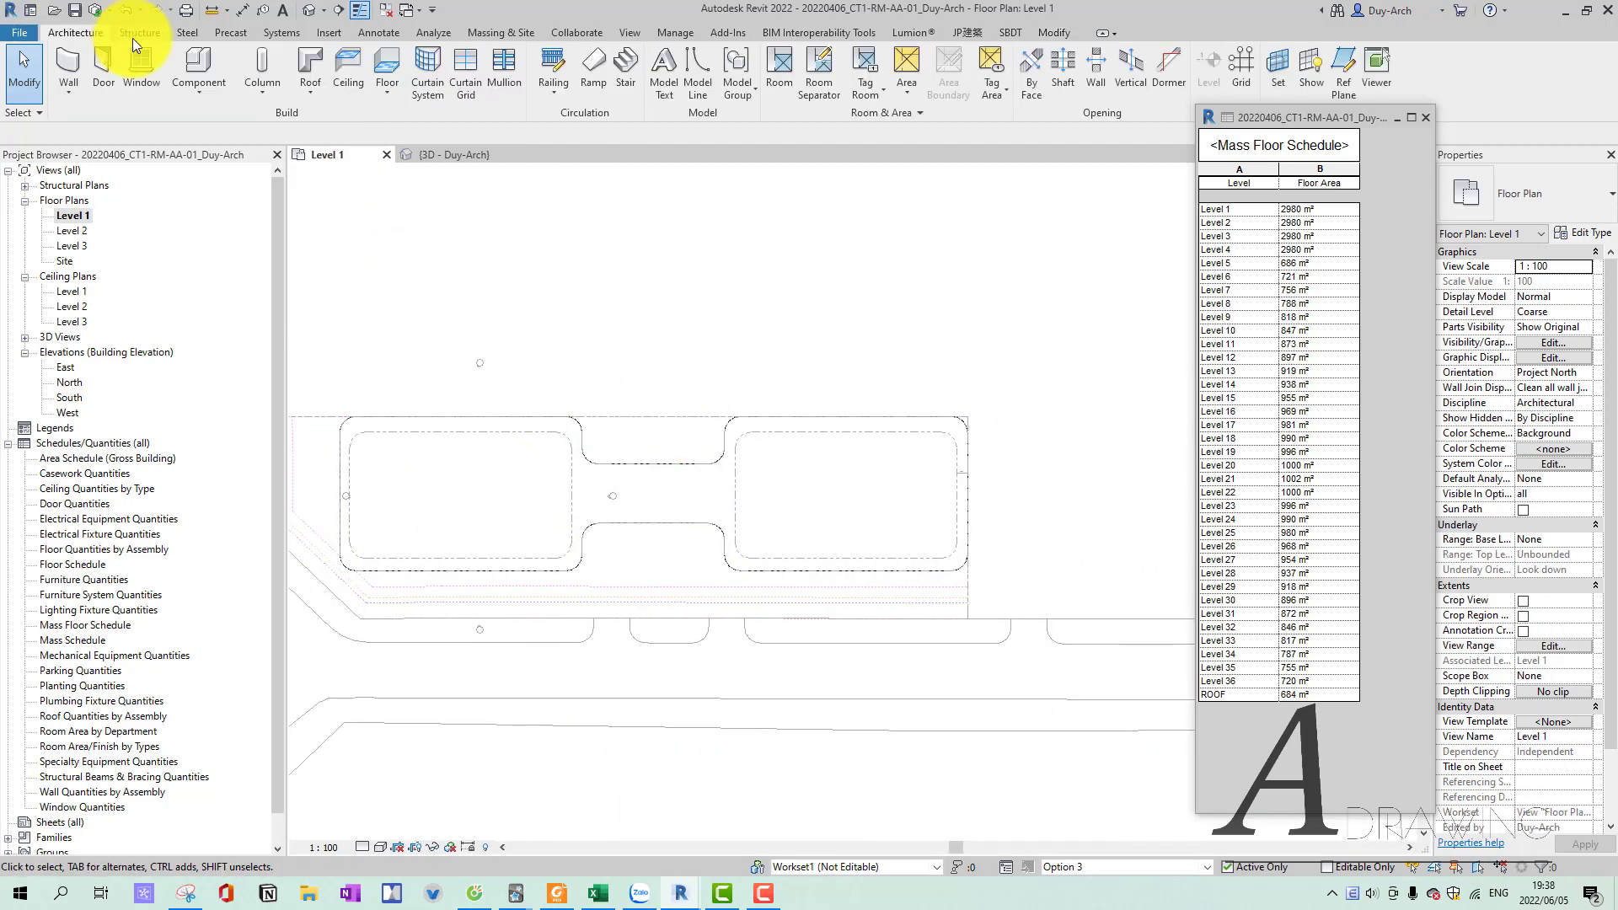
pyautogui.click(694, 83)
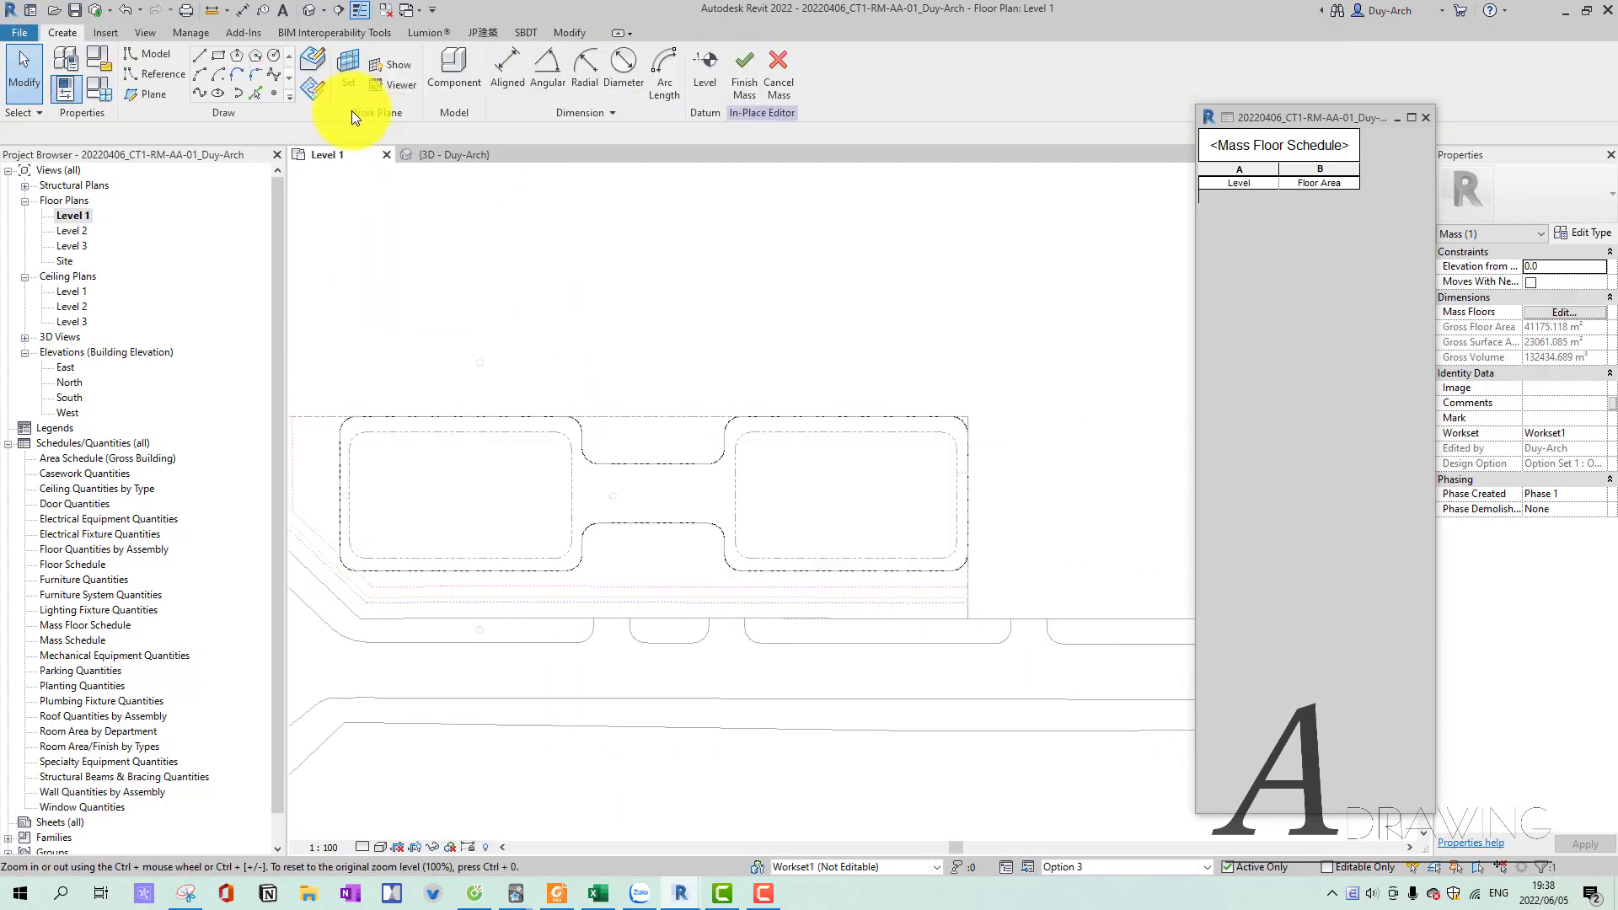
pyautogui.click(242, 89)
pyautogui.scroll(2, 758, 421)
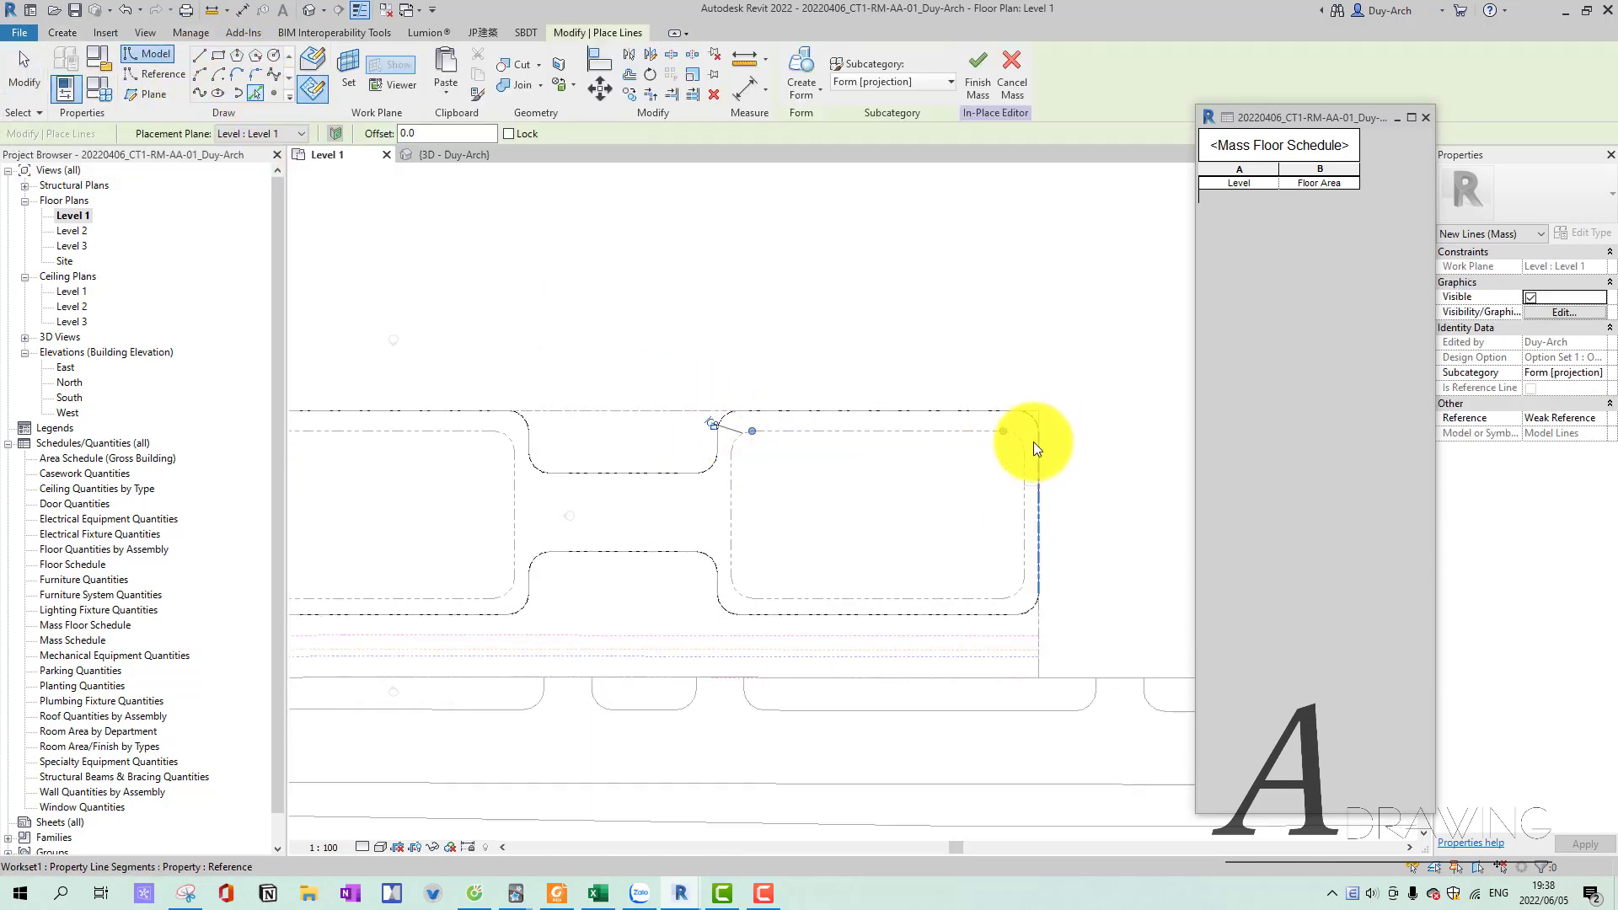
pyautogui.click(1021, 468)
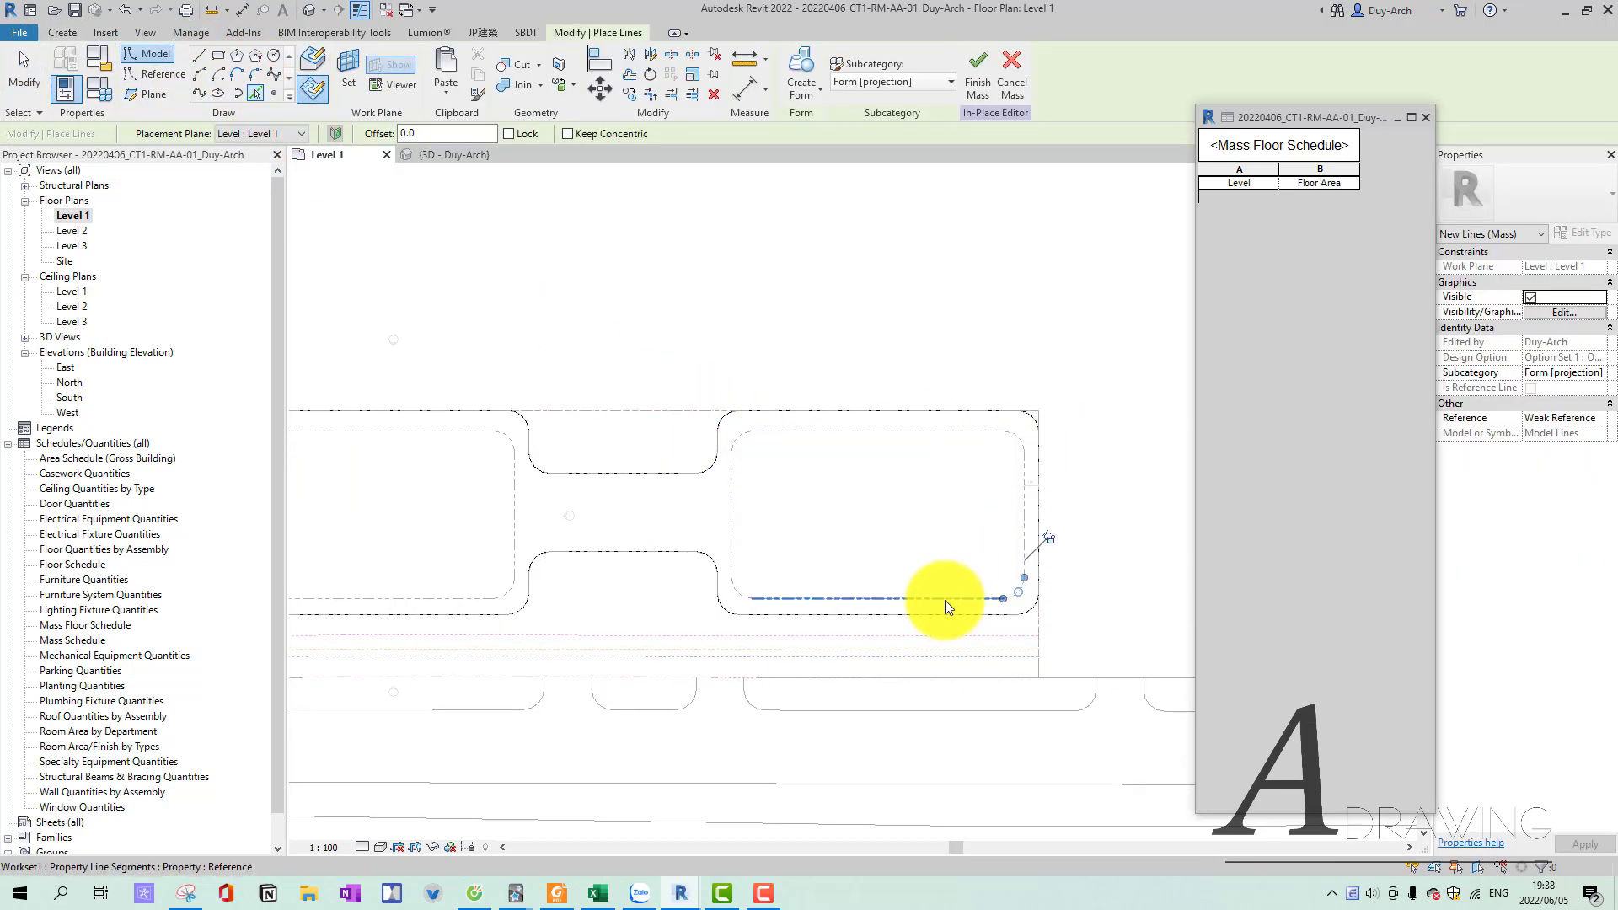
pyautogui.press('Escape')
pyautogui.press('Escape')
pyautogui.scroll(-1, 661, 373)
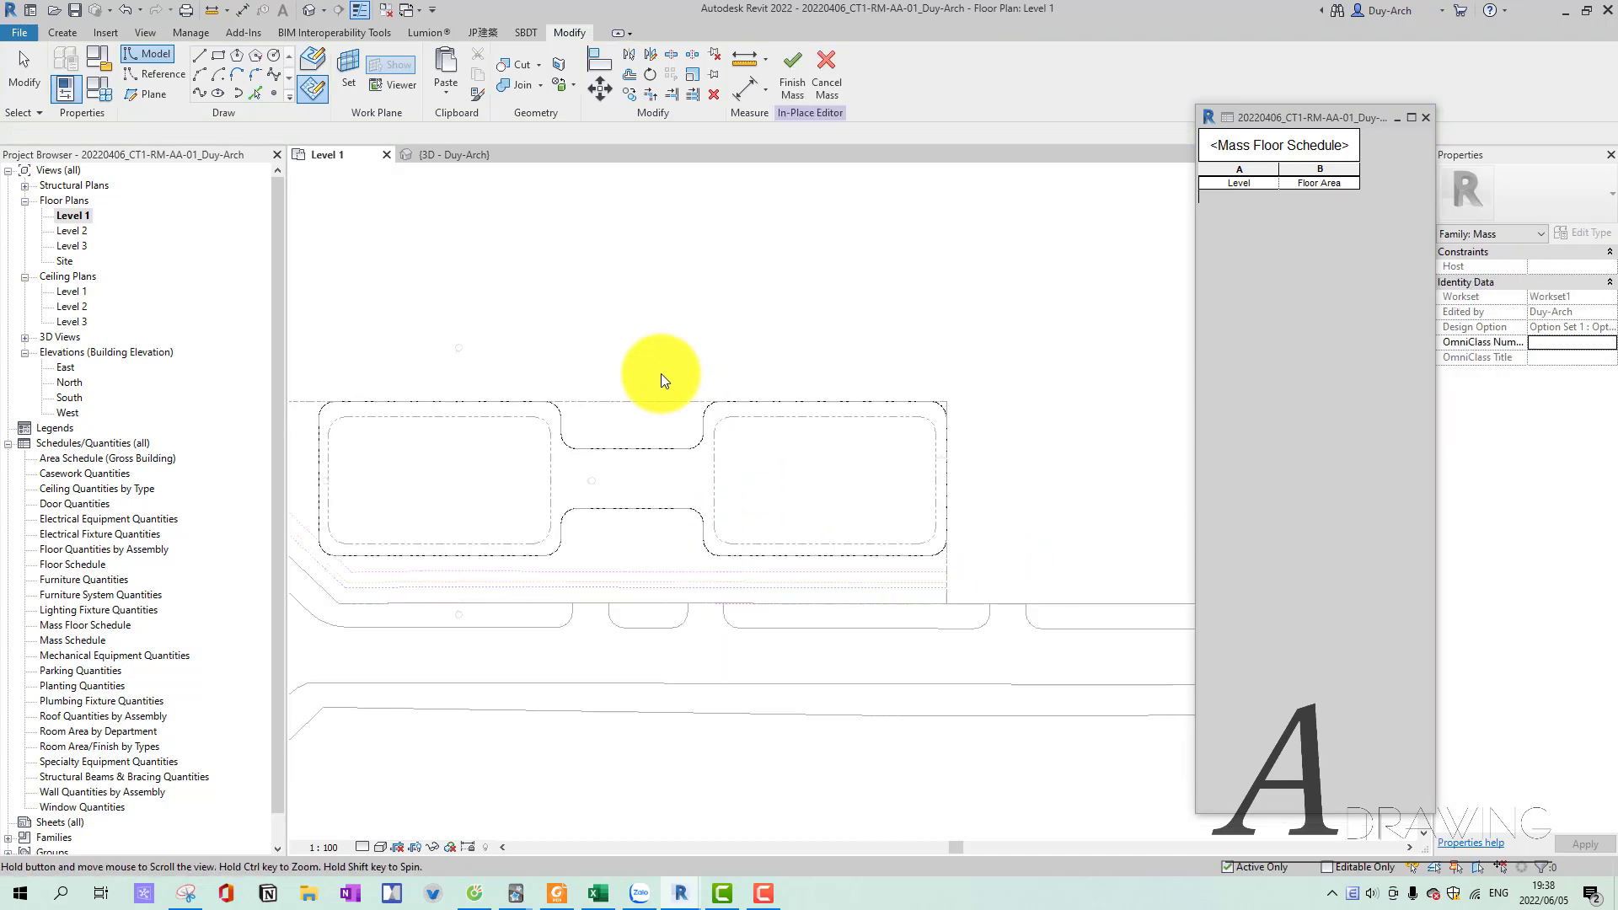
pyautogui.scroll(-1, 668, 452)
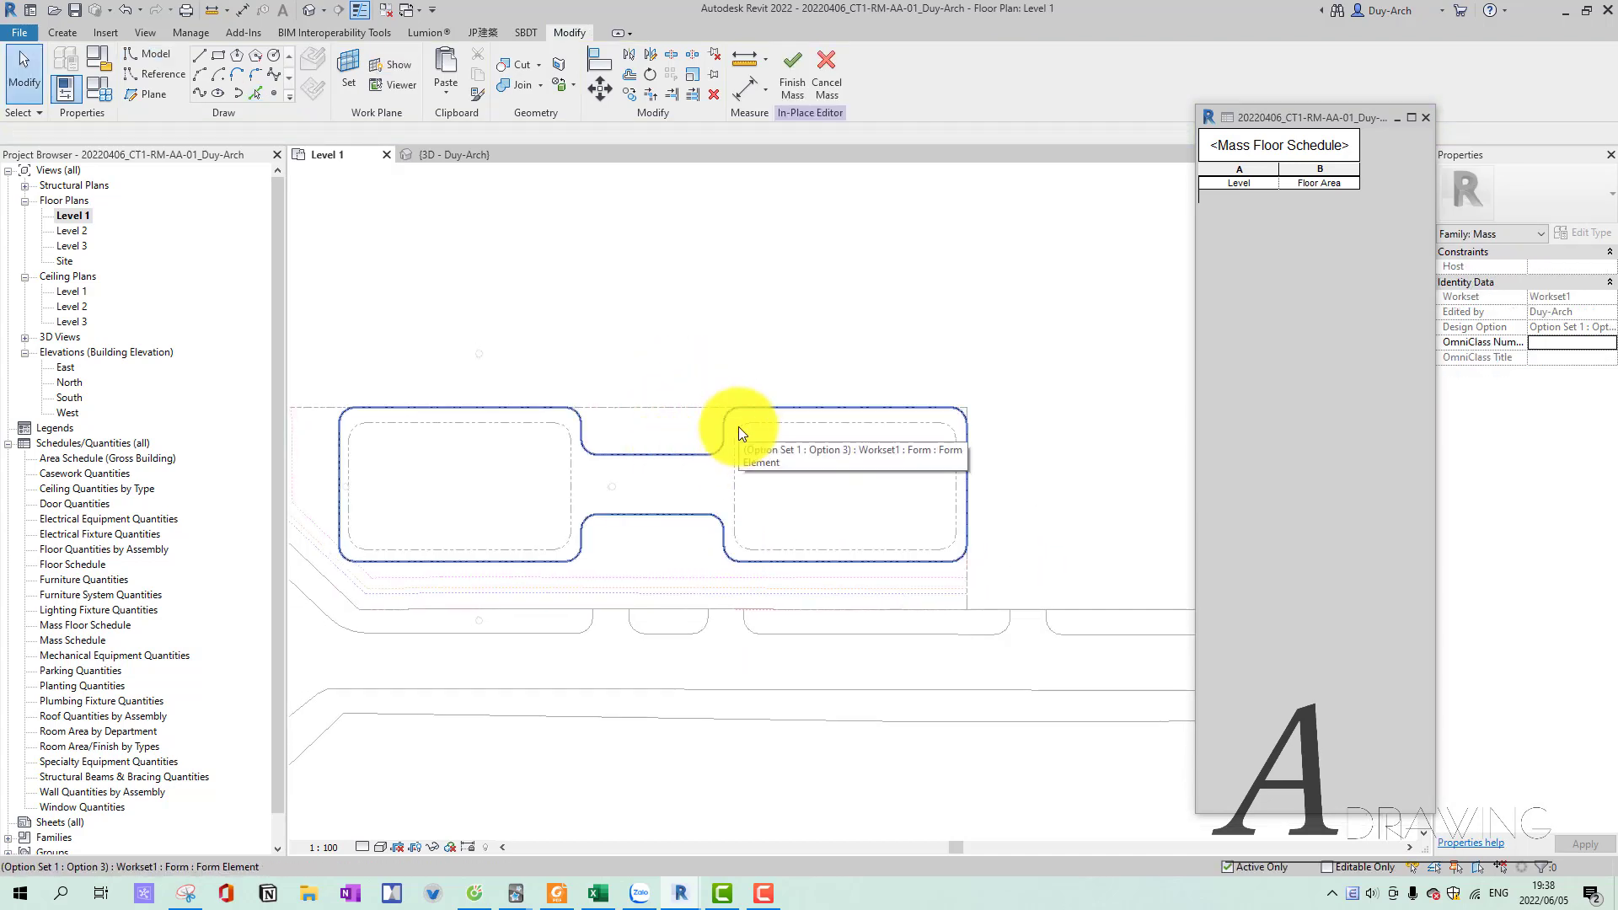
pyautogui.hotkey('ctrl', 'Tab')
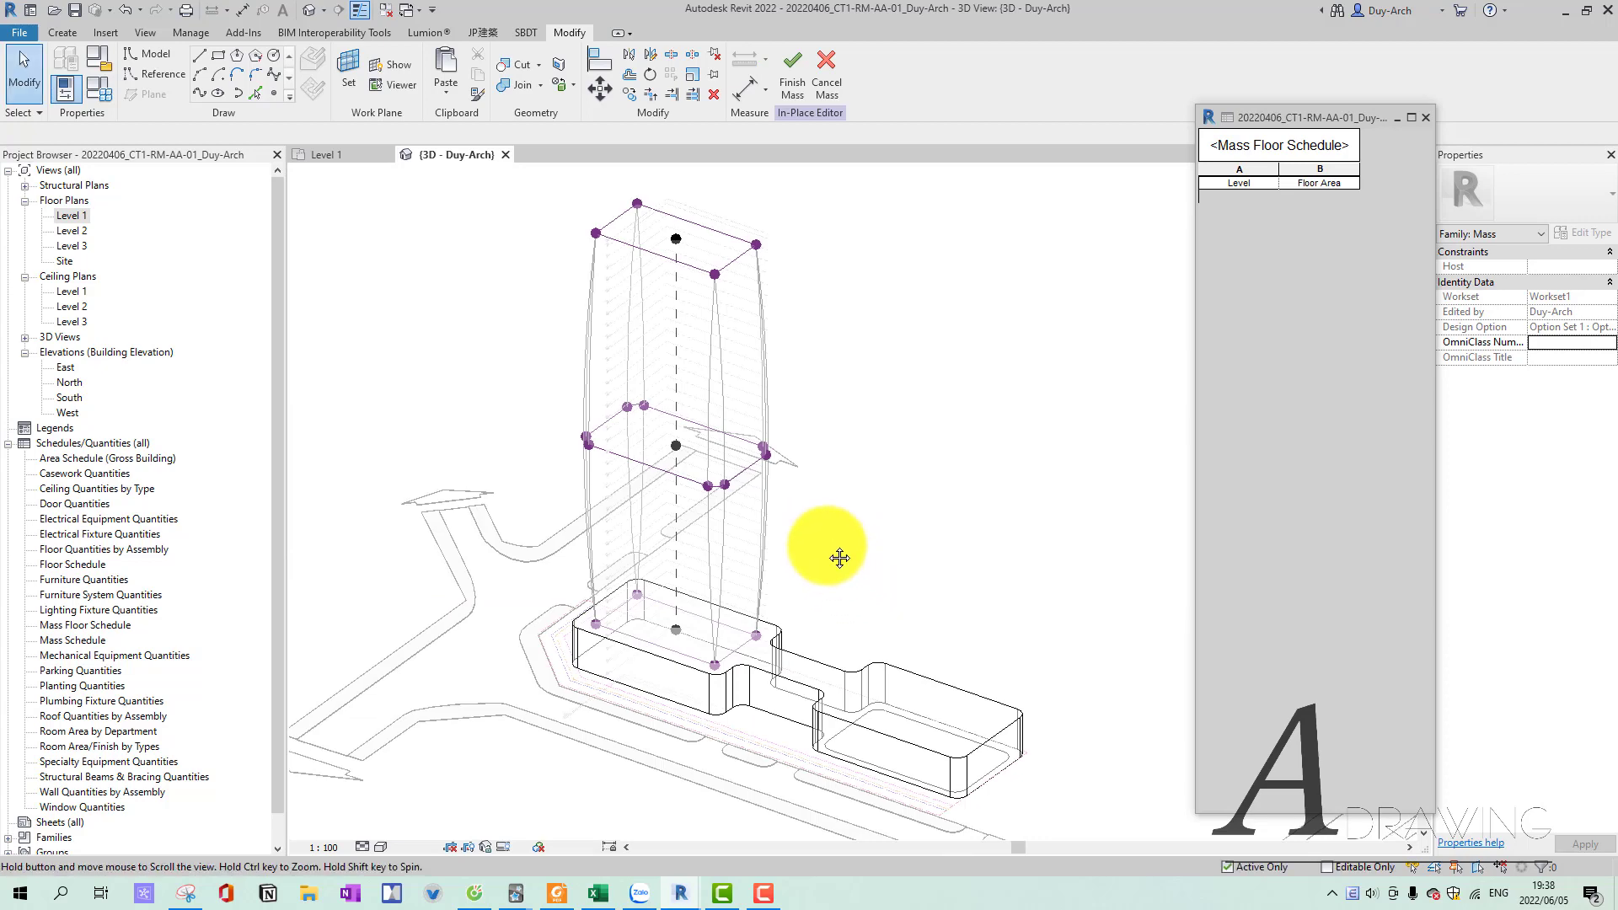
# Create a solid form from the eight traced mass lines.
pyautogui.scroll(2, 797, 721)
pyautogui.click(721, 520)
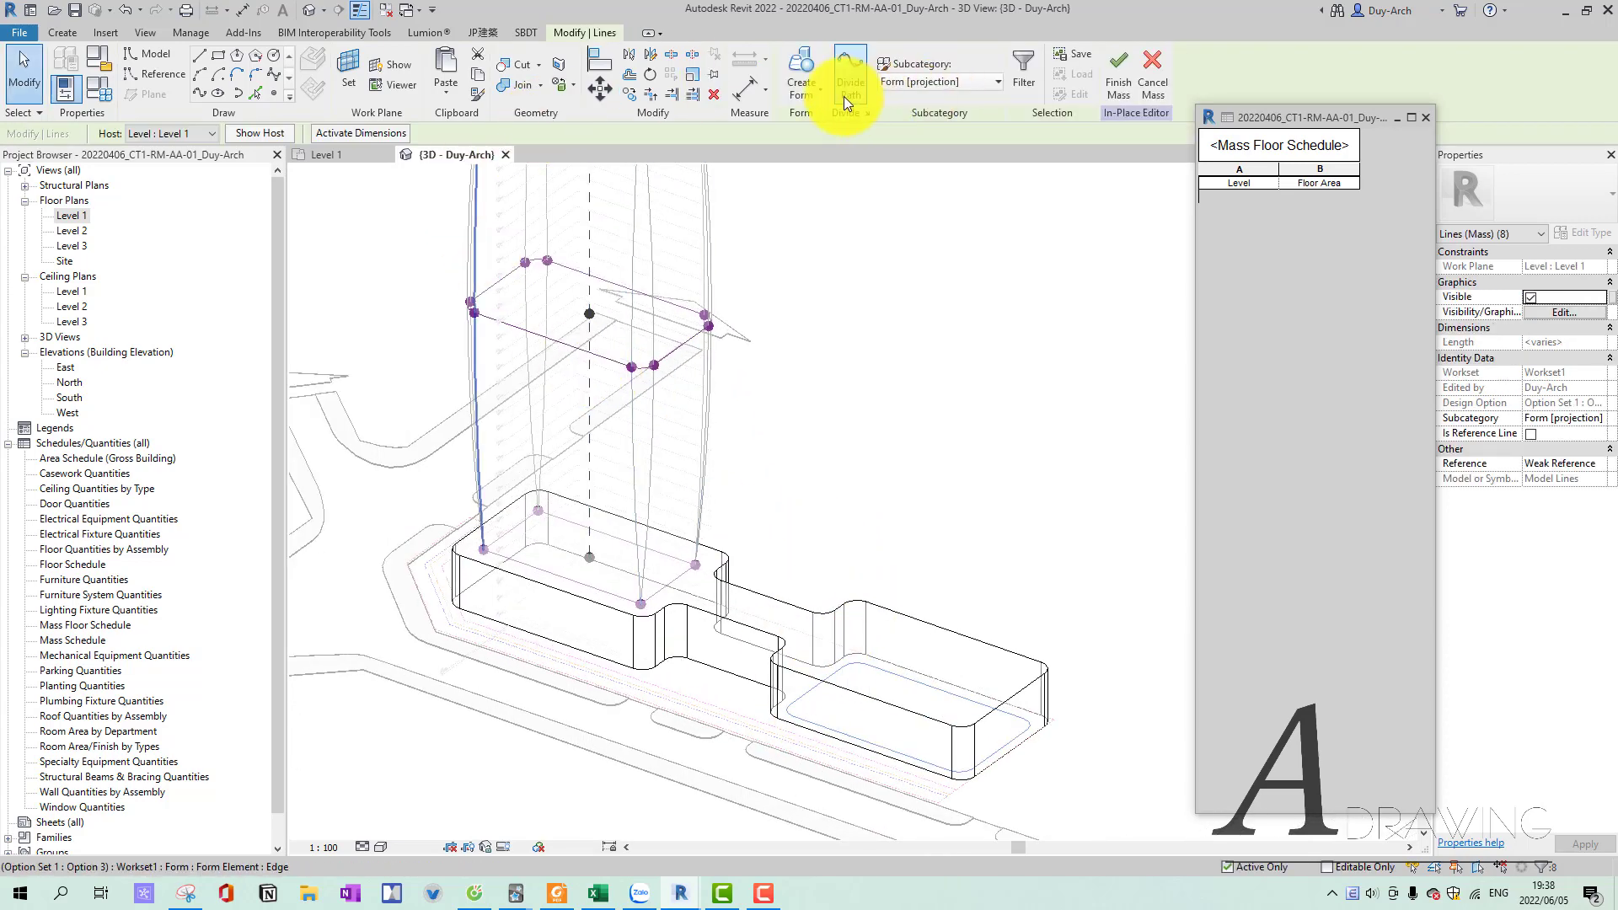
pyautogui.click(796, 125)
# Drag the new form's top face upward into a tall tower.
pyautogui.click(921, 651)
pyautogui.moveTo(921, 650); pyautogui.dragTo(932, 270)
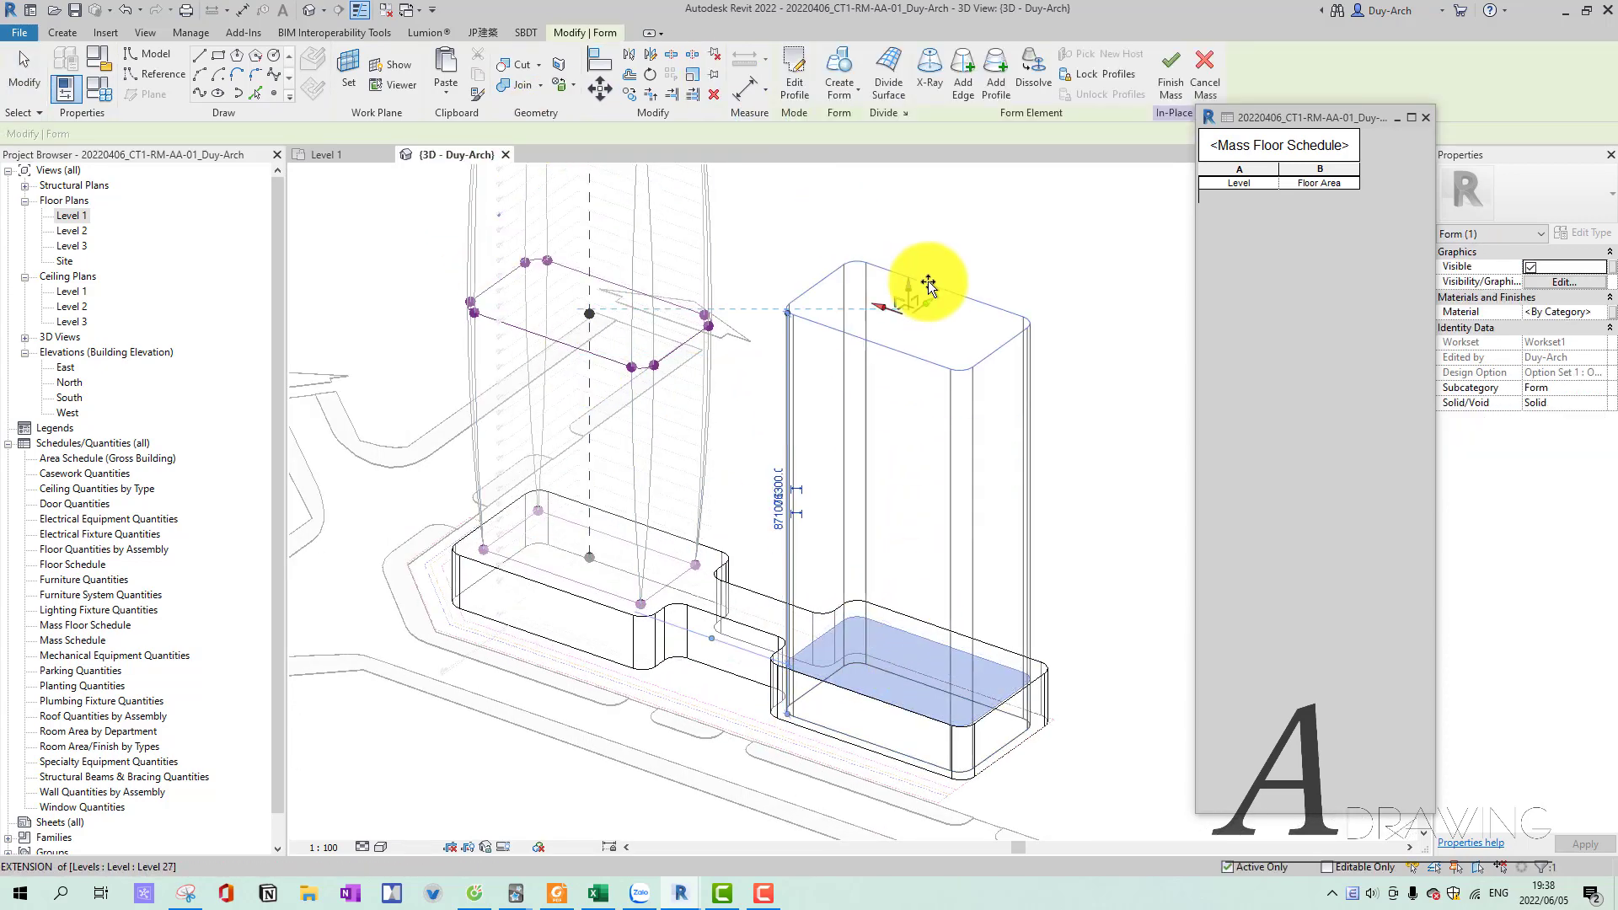
pyautogui.moveTo(932, 271); pyautogui.dragTo(908, 545, button='middle')
pyautogui.scroll(-2, 908, 544)
pyautogui.moveTo(904, 558); pyautogui.dragTo(896, 452)
pyautogui.moveTo(896, 452); pyautogui.dragTo(844, 234, button='middle')
pyautogui.press('Escape')
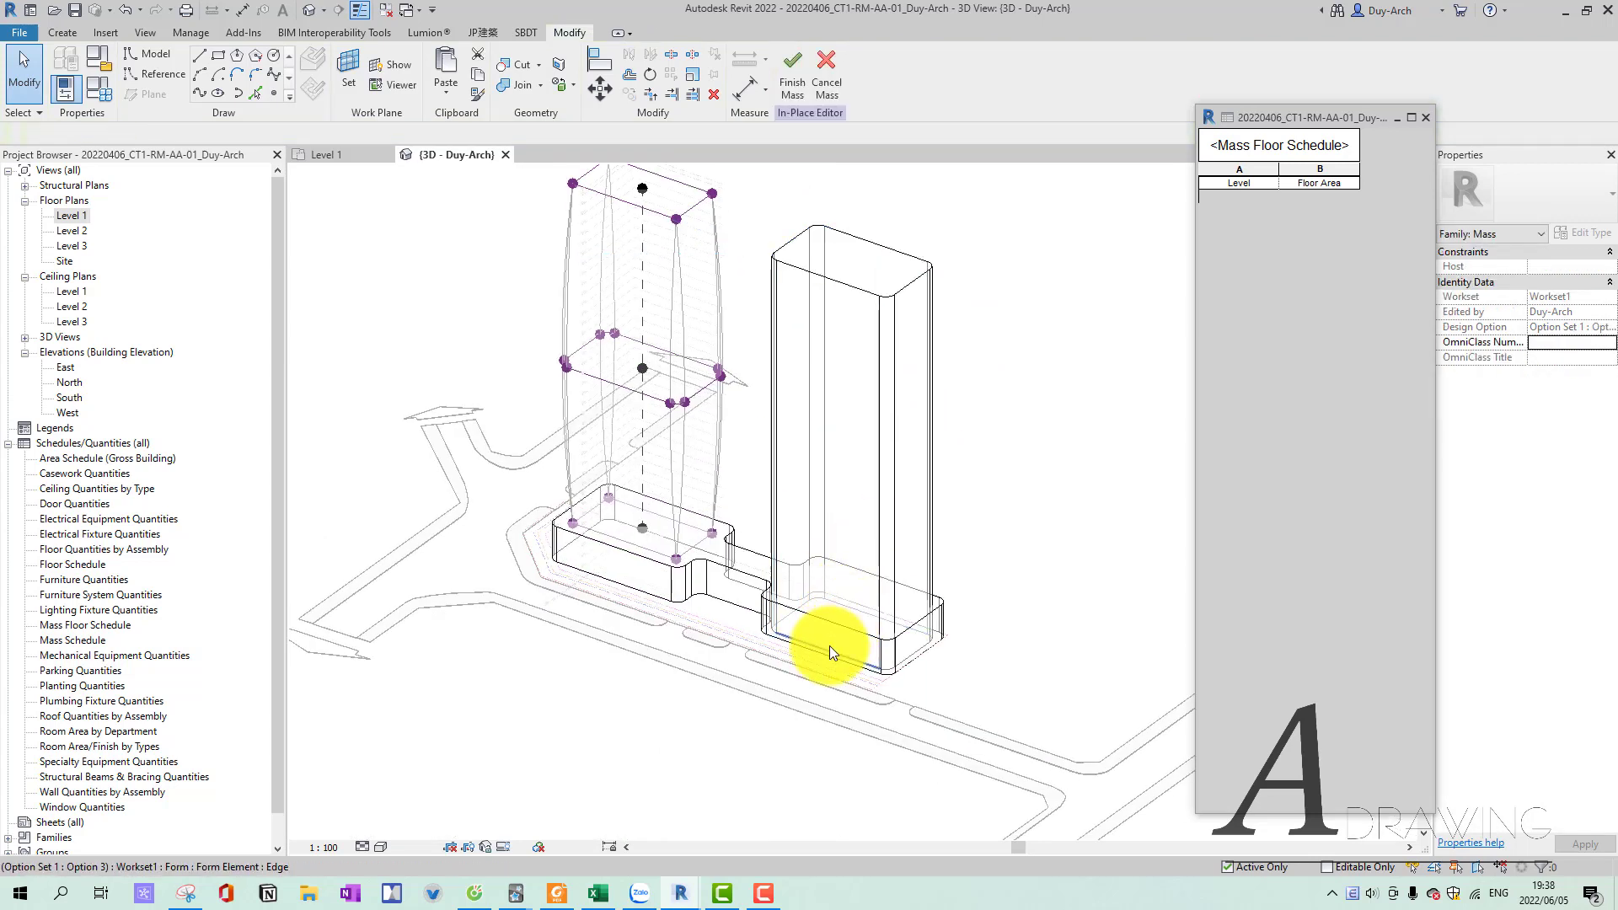
# Check the new tower's base from an elevation view, then orbit back to isometric.
pyautogui.click(829, 645)
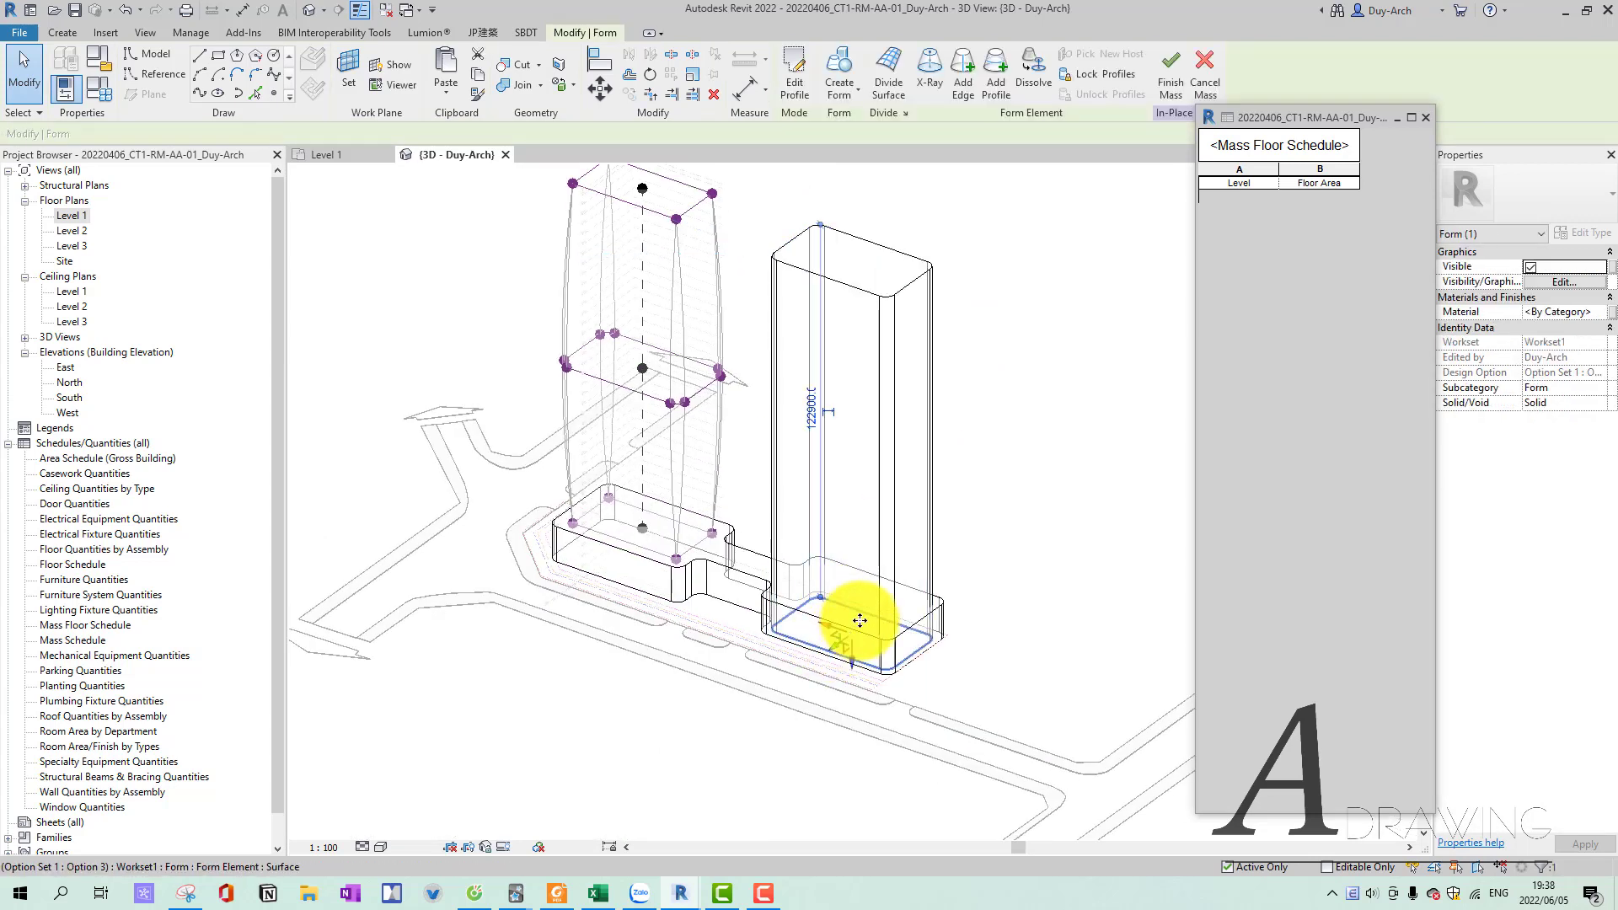
pyautogui.click(856, 618)
pyautogui.moveTo(864, 608)
pyautogui.keyDown('shift'); pyautogui.mouseDown(button='middle')
pyautogui.moveTo(892, 553)
pyautogui.moveTo(828, 539)
pyautogui.moveTo(893, 624)
pyautogui.moveTo(786, 605)
pyautogui.mouseUp(button='middle'); pyautogui.keyUp('shift')
pyautogui.click(767, 539)
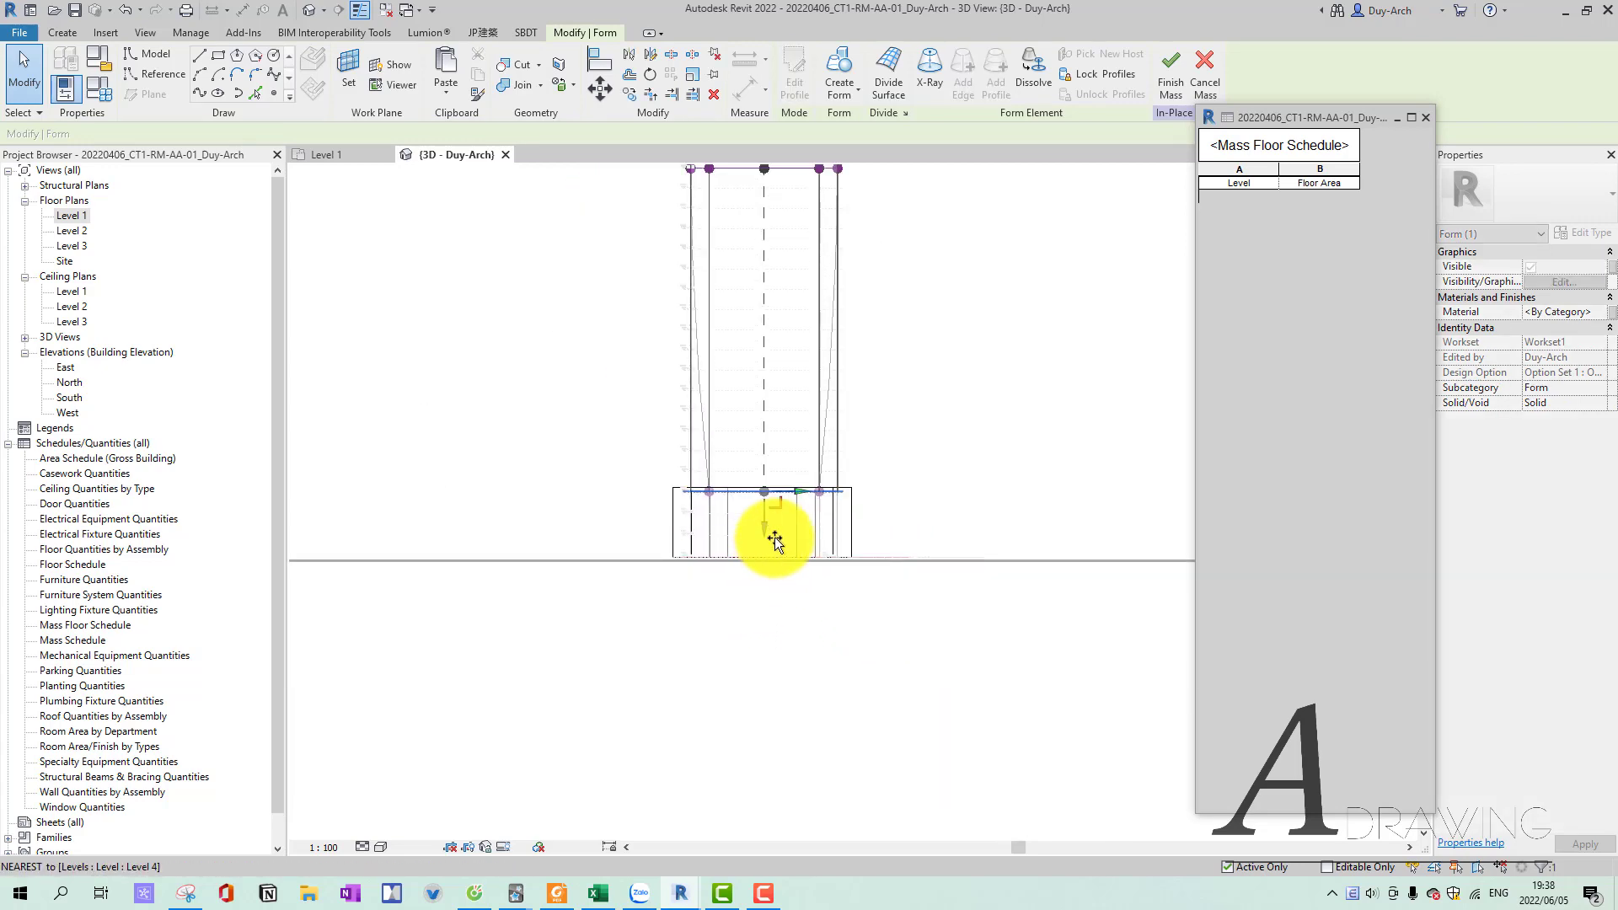
pyautogui.click(811, 484)
pyautogui.moveTo(867, 436)
pyautogui.keyDown('shift'); pyautogui.mouseDown(button='middle')
pyautogui.moveTo(778, 511)
pyautogui.moveTo(667, 525)
pyautogui.moveTo(643, 506)
pyautogui.moveTo(730, 482)
pyautogui.mouseUp(button='middle'); pyautogui.keyUp('shift')
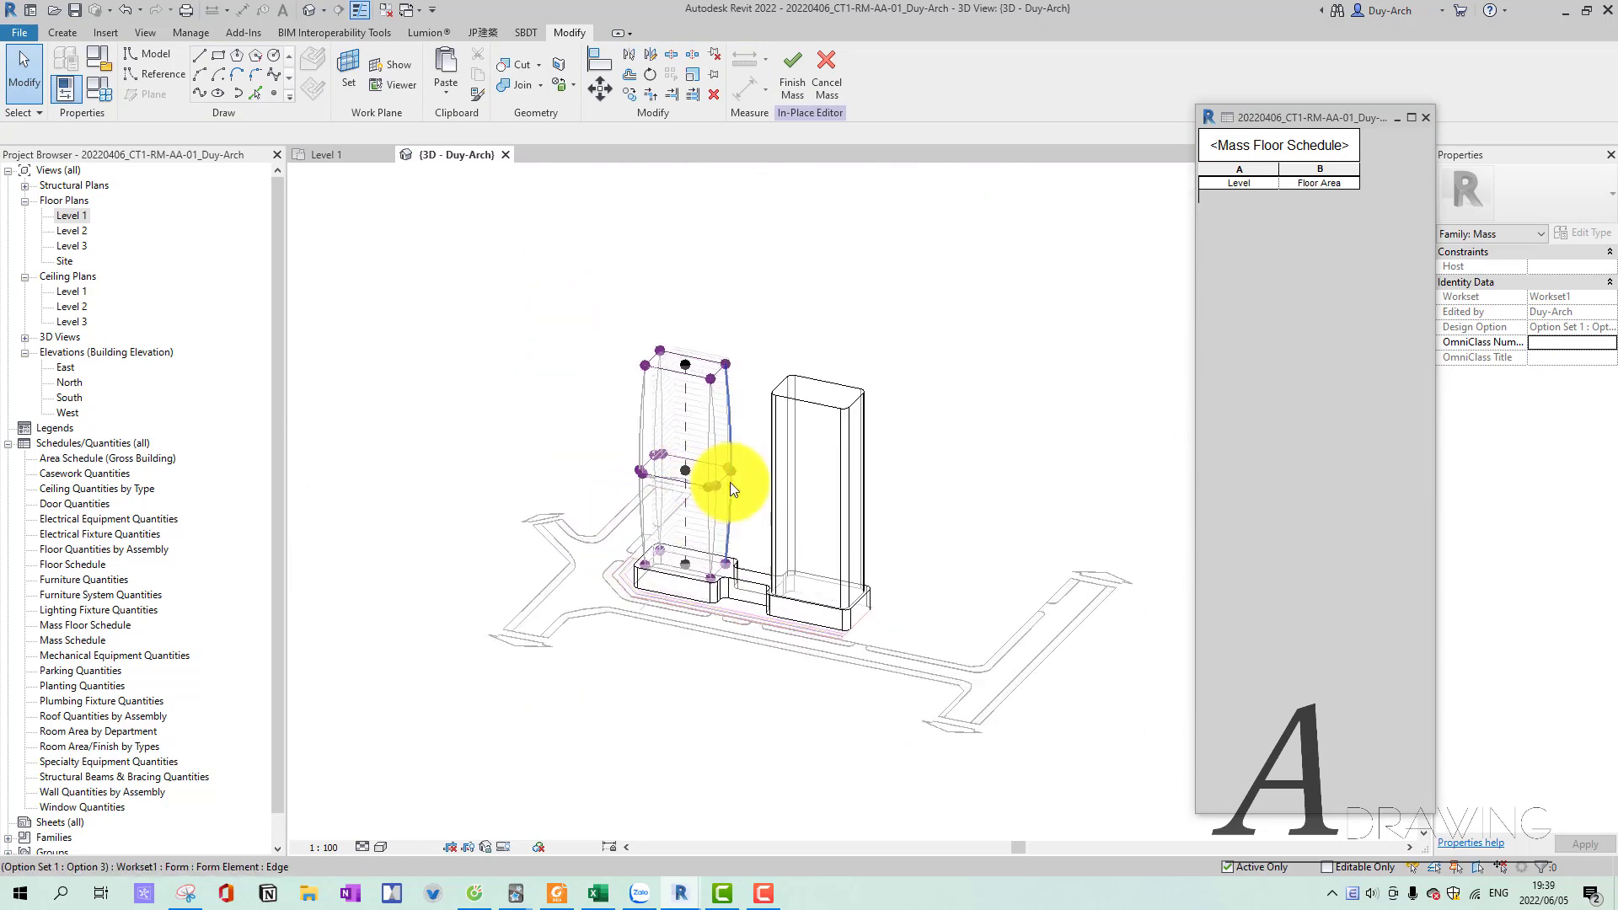
pyautogui.scroll(2, 838, 542)
pyautogui.scroll(2, 841, 497)
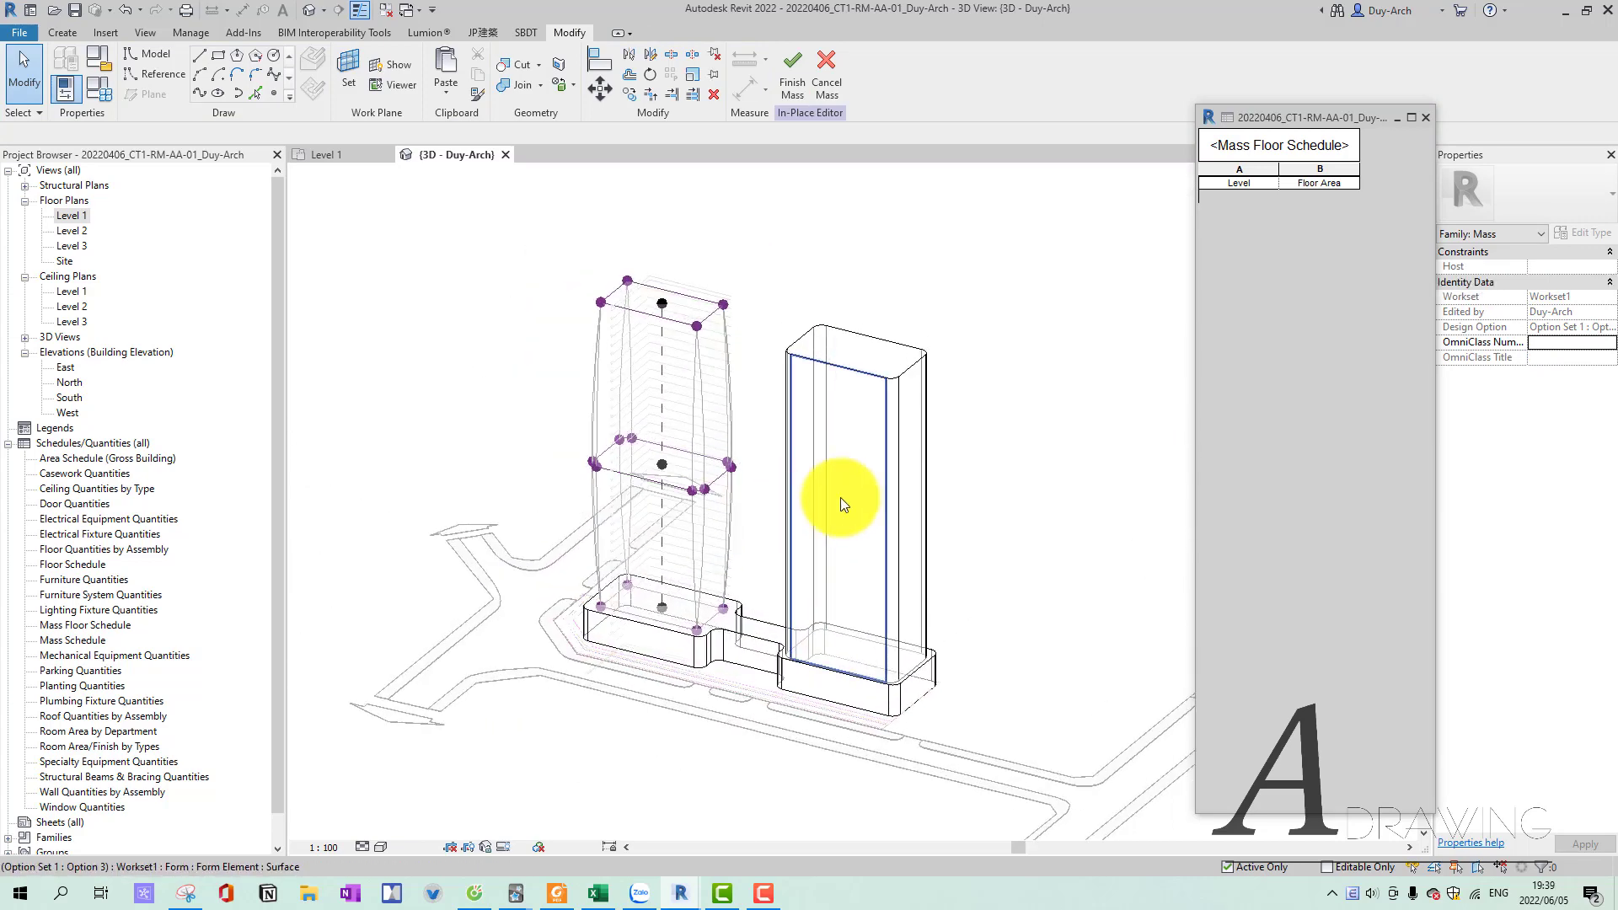
# Add a mid-height profile to the right-hand tower form and reselect the form.
pyautogui.click(859, 339)
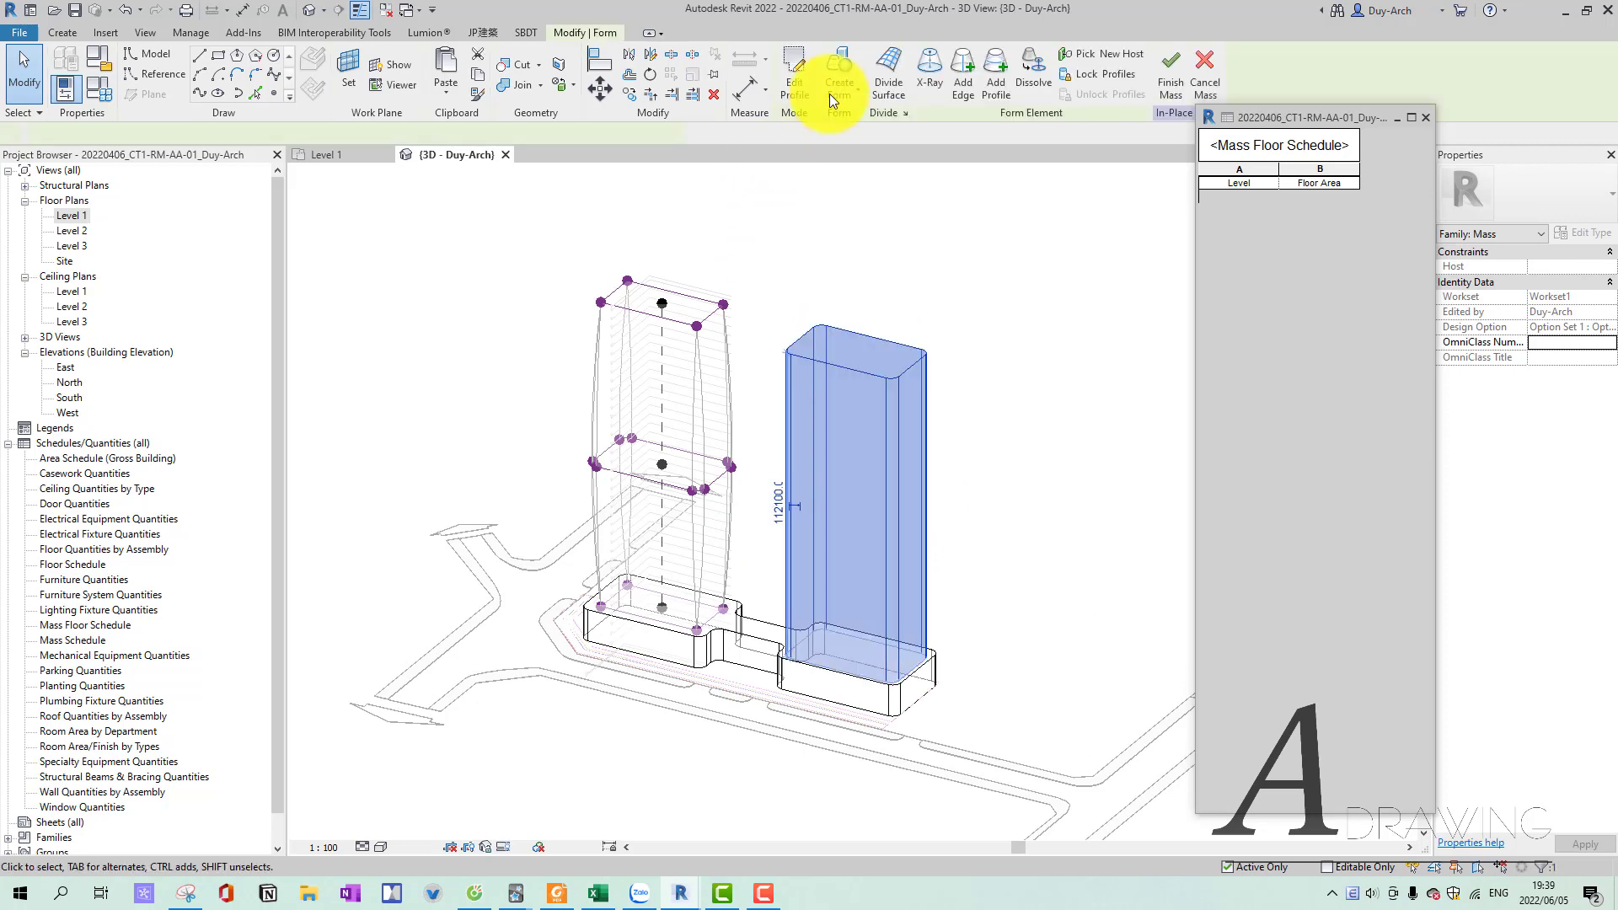
pyautogui.click(994, 74)
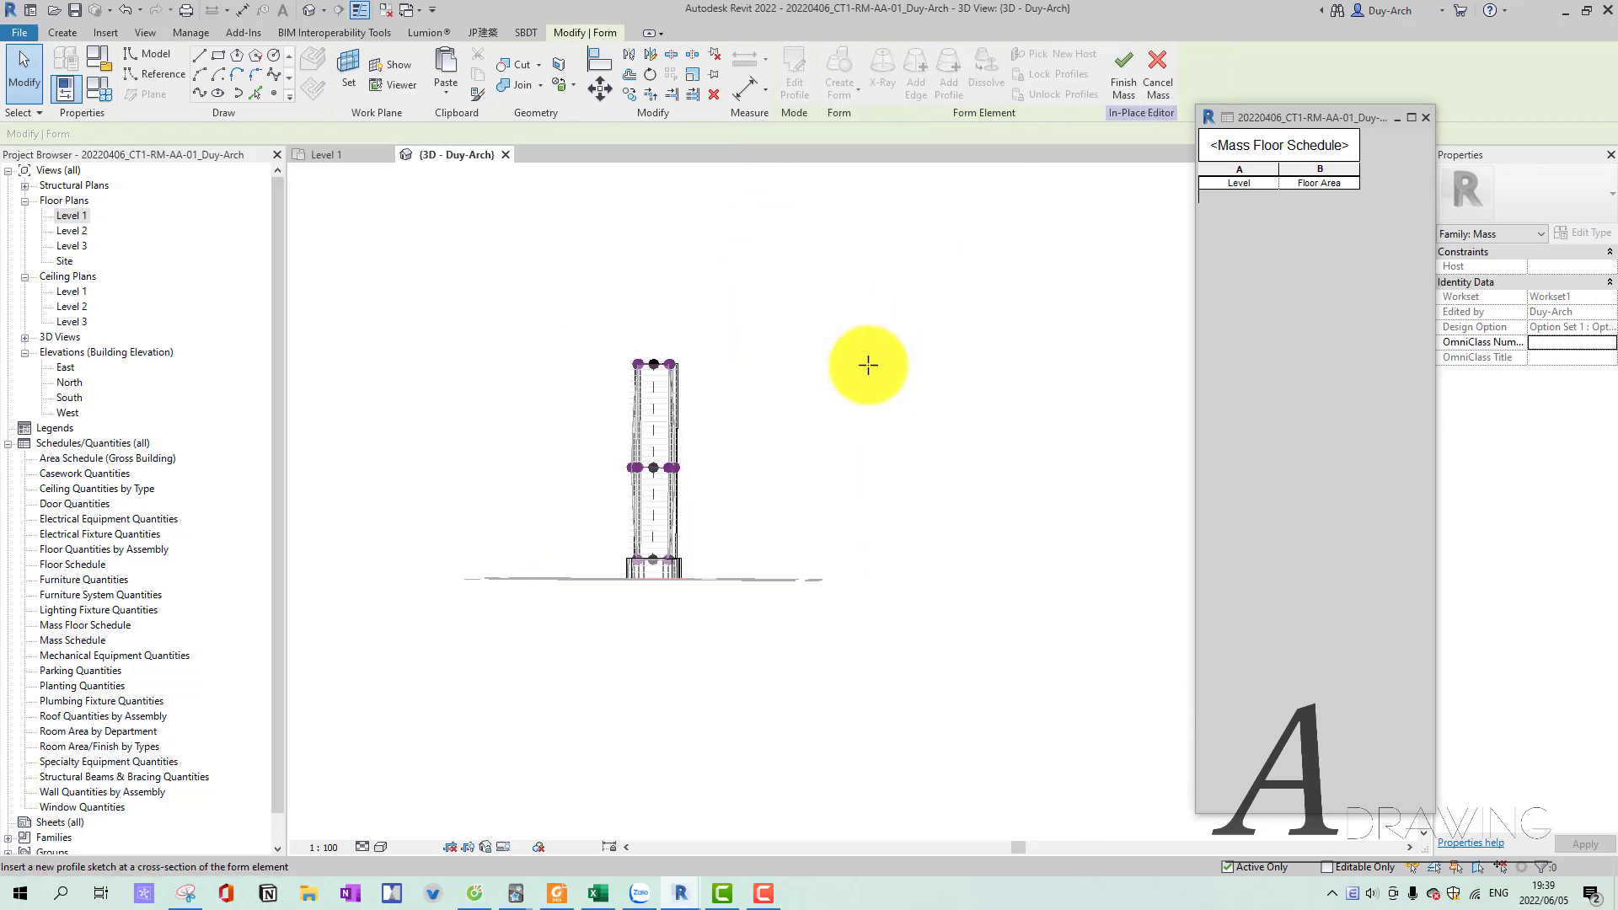
pyautogui.scroll(5, 860, 473)
pyautogui.scroll(5, 838, 484)
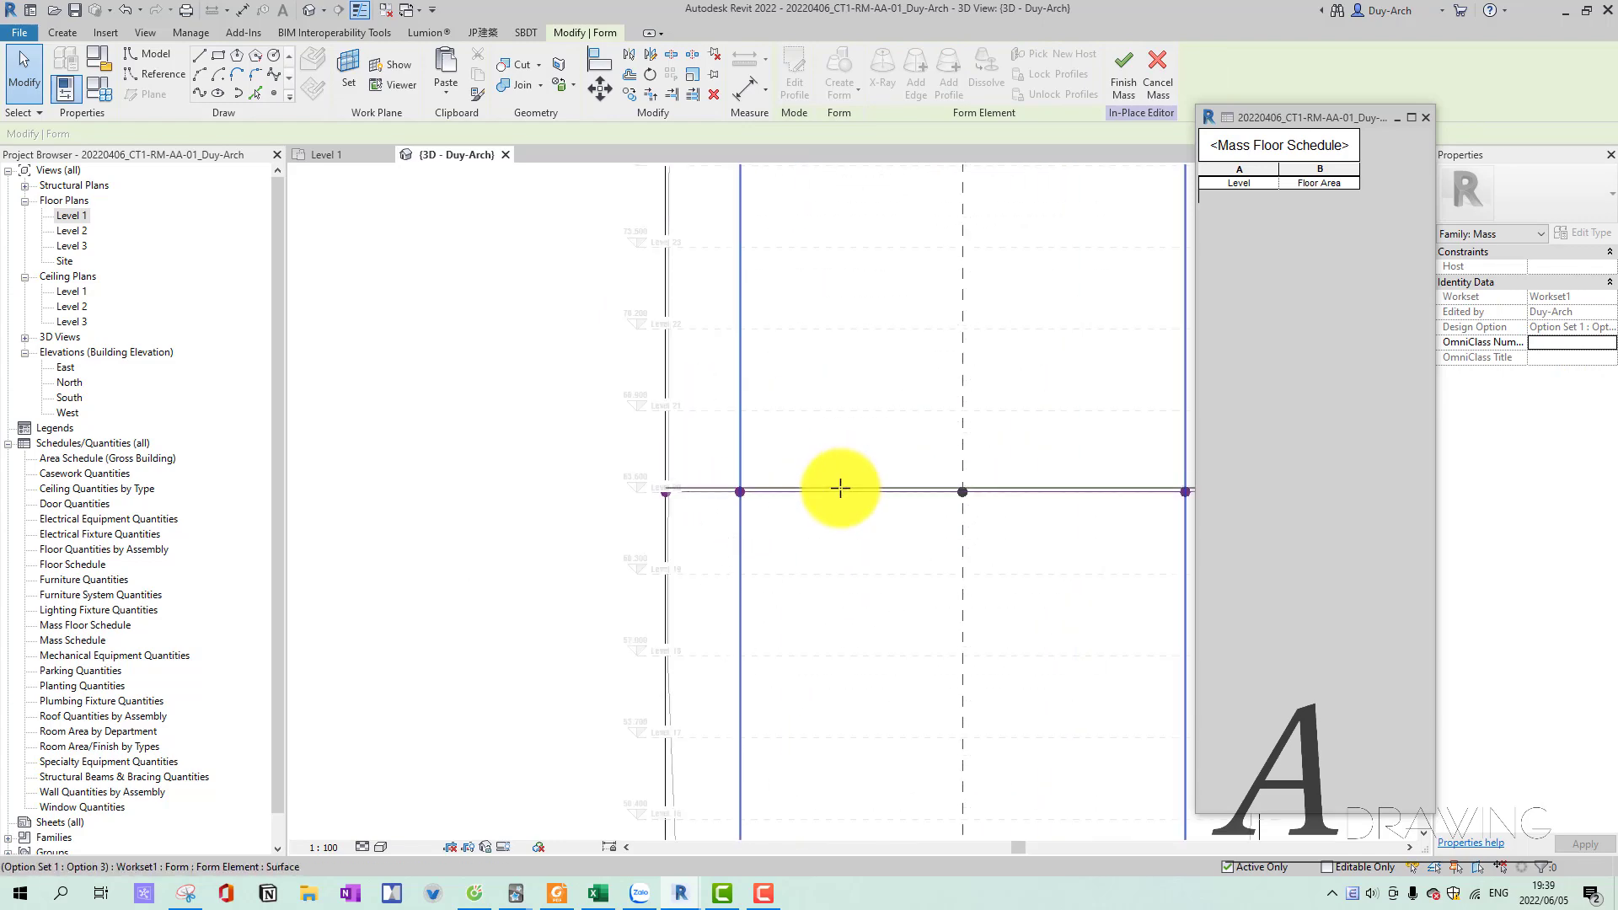
pyautogui.click(834, 492)
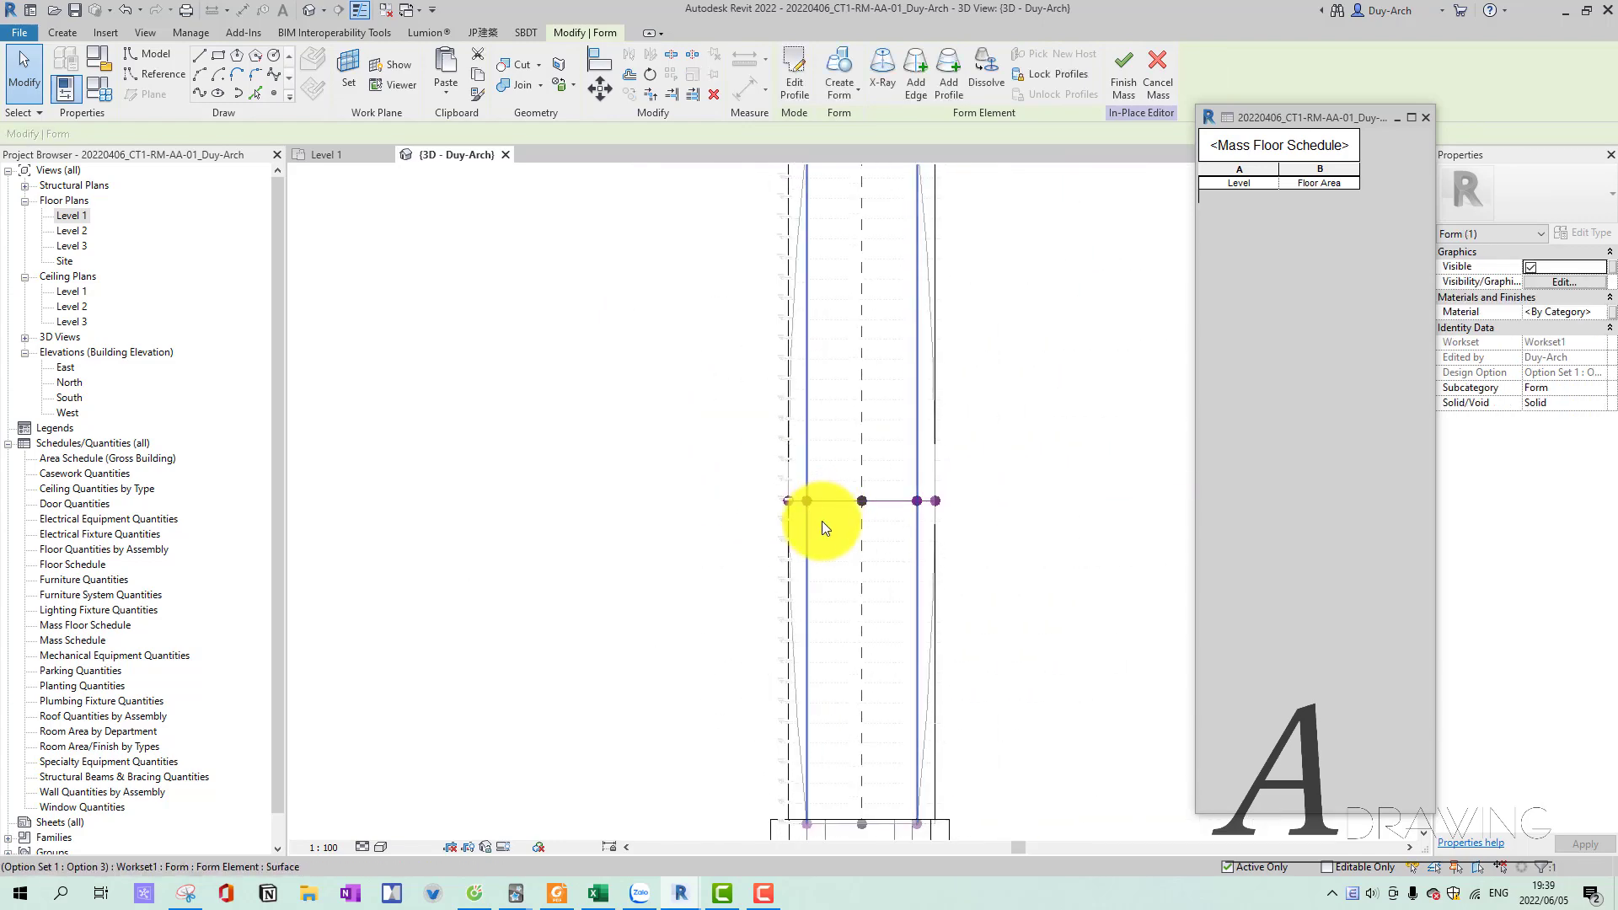
pyautogui.moveTo(831, 495)
pyautogui.keyDown('shift'); pyautogui.mouseDown(button='middle')
pyautogui.moveTo(853, 620)
pyautogui.moveTo(740, 544)
pyautogui.mouseUp(button='middle'); pyautogui.keyUp('shift')
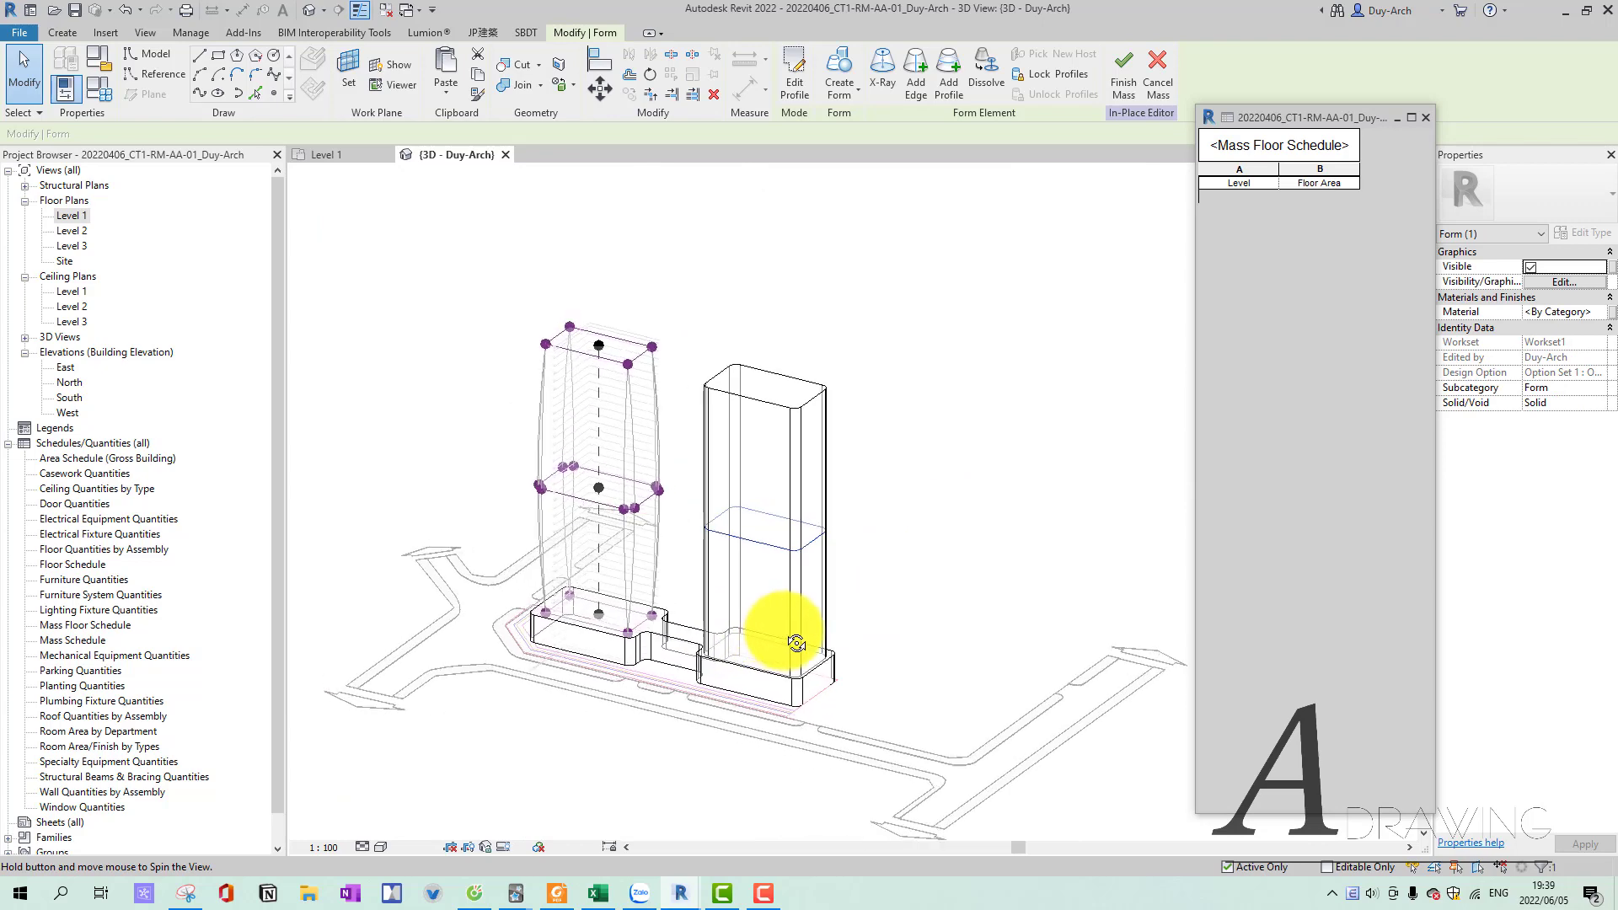
pyautogui.press('Escape')
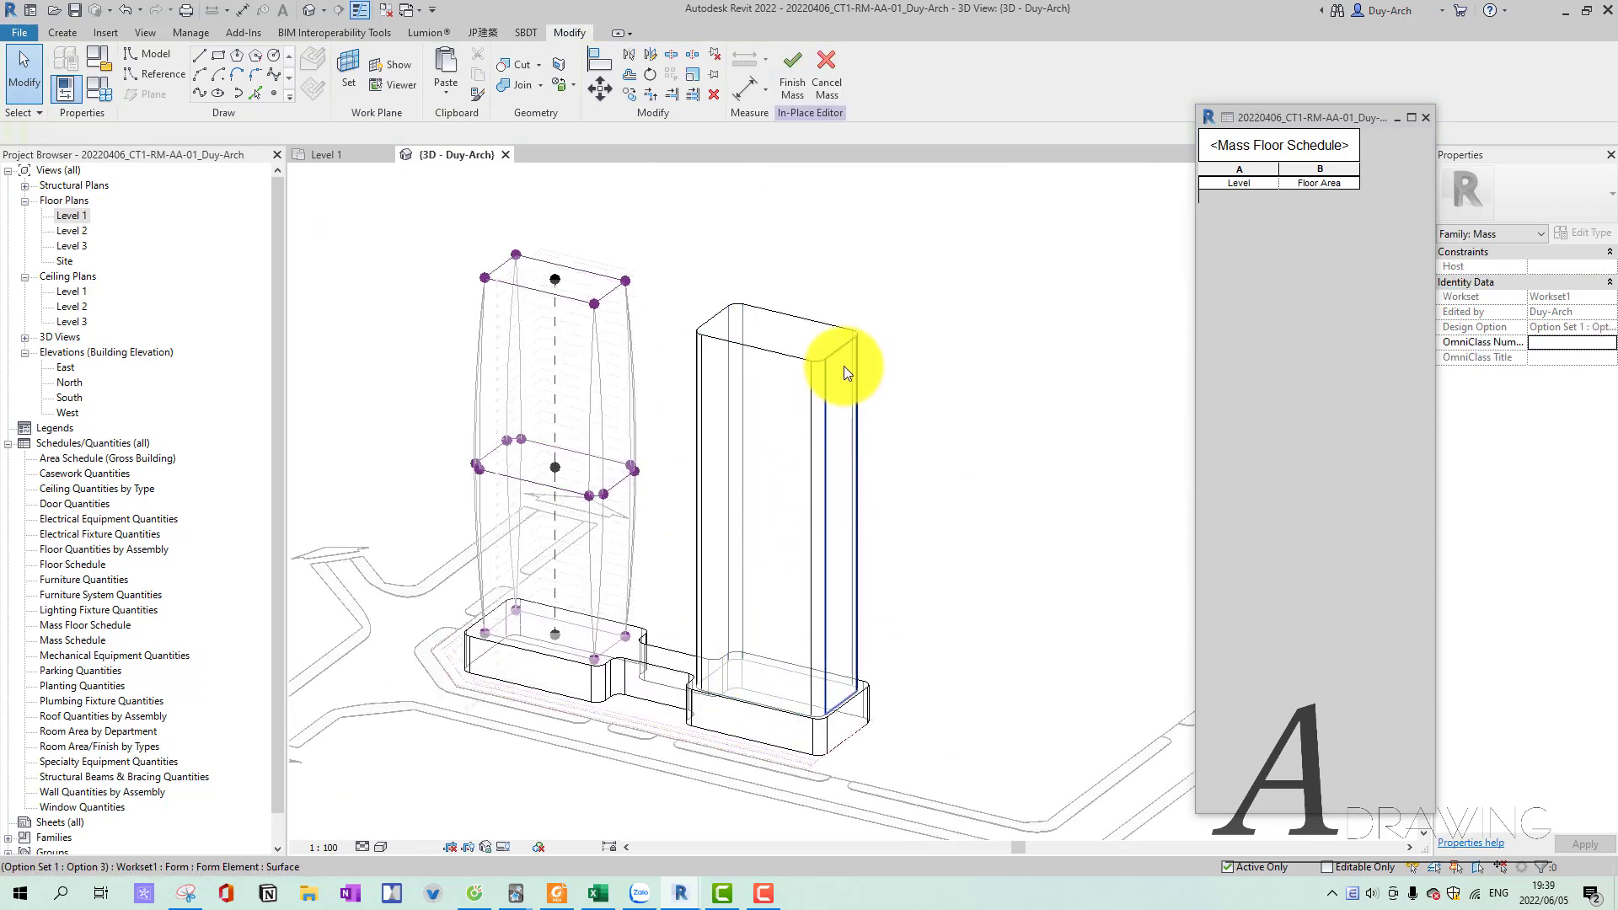
pyautogui.click(832, 433)
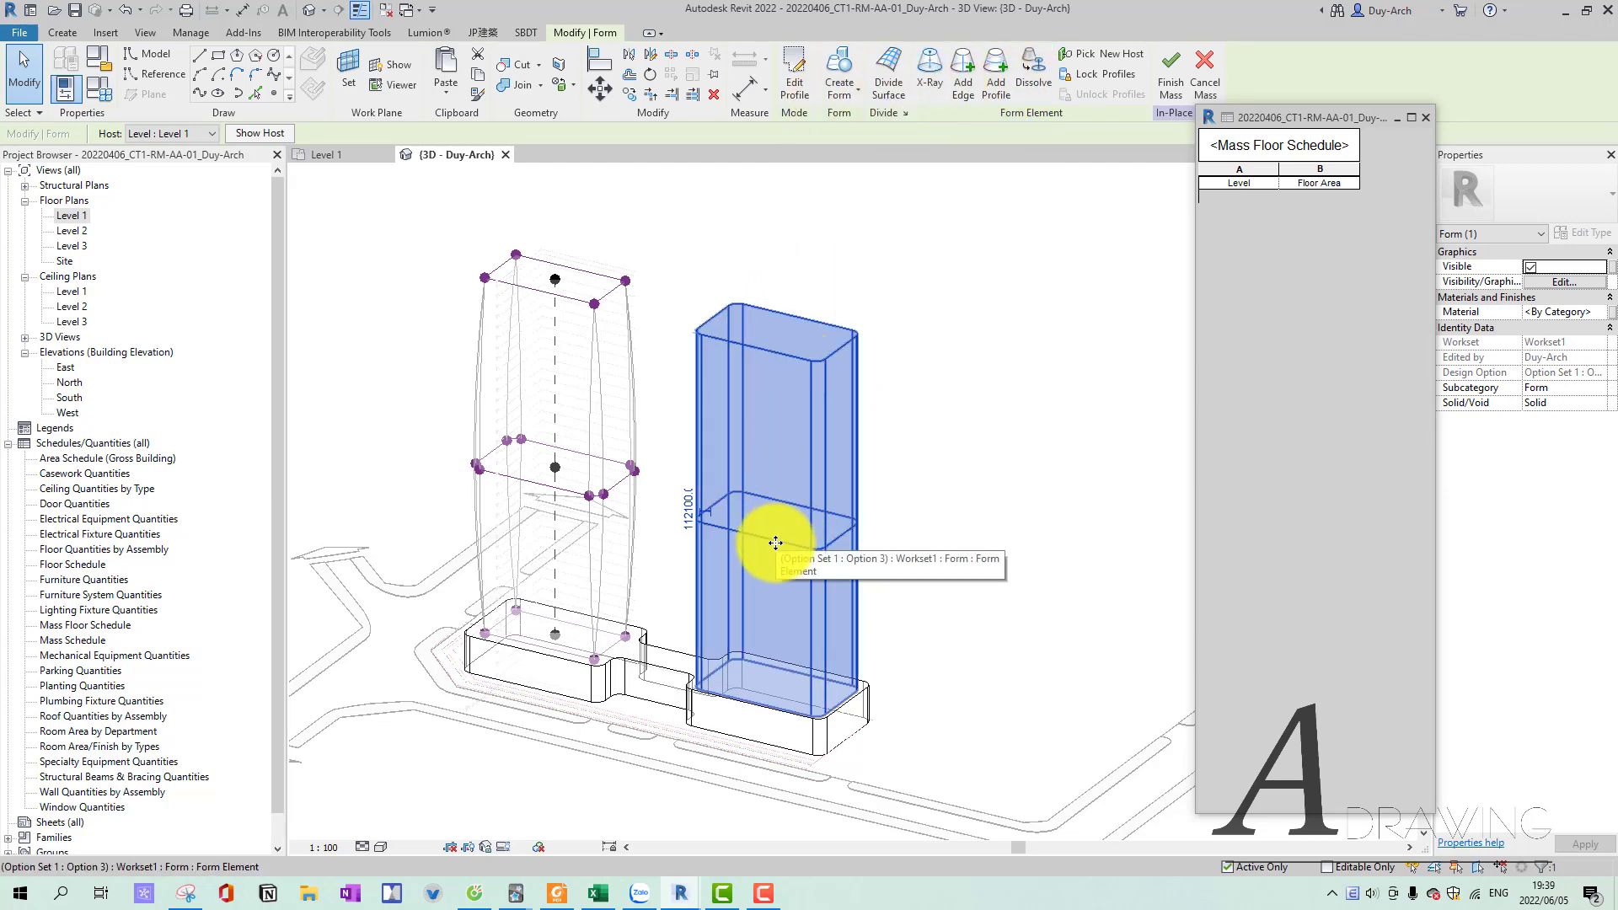
# Turn on X-Ray and open the tower's mid-height profile sketch for editing.
pyautogui.click(918, 89)
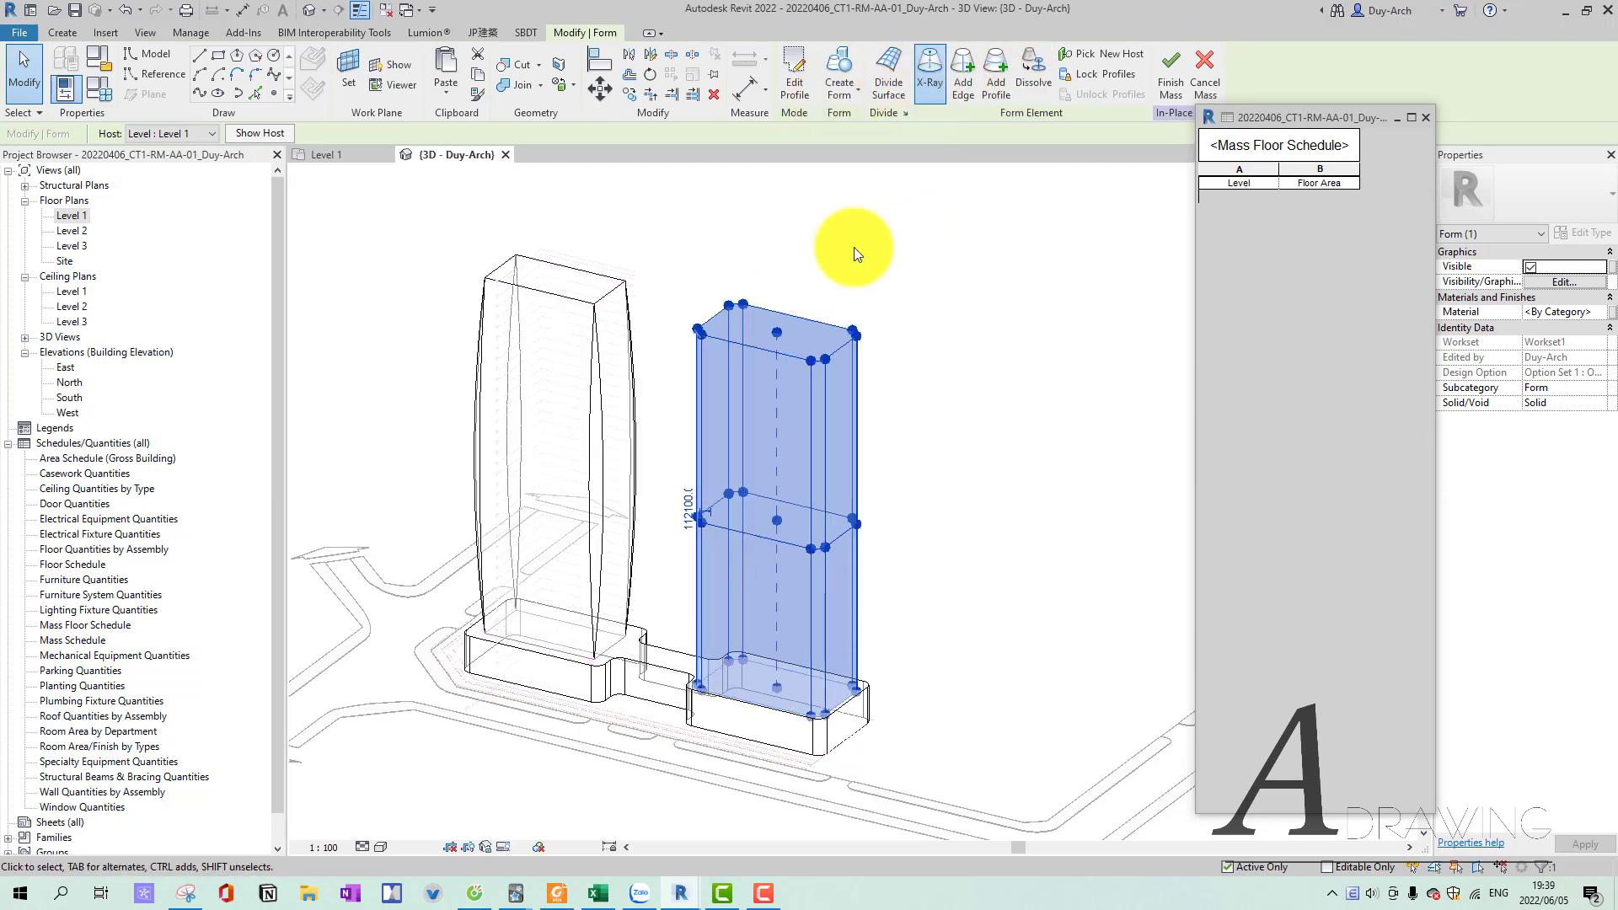
pyautogui.doubleClick(783, 545)
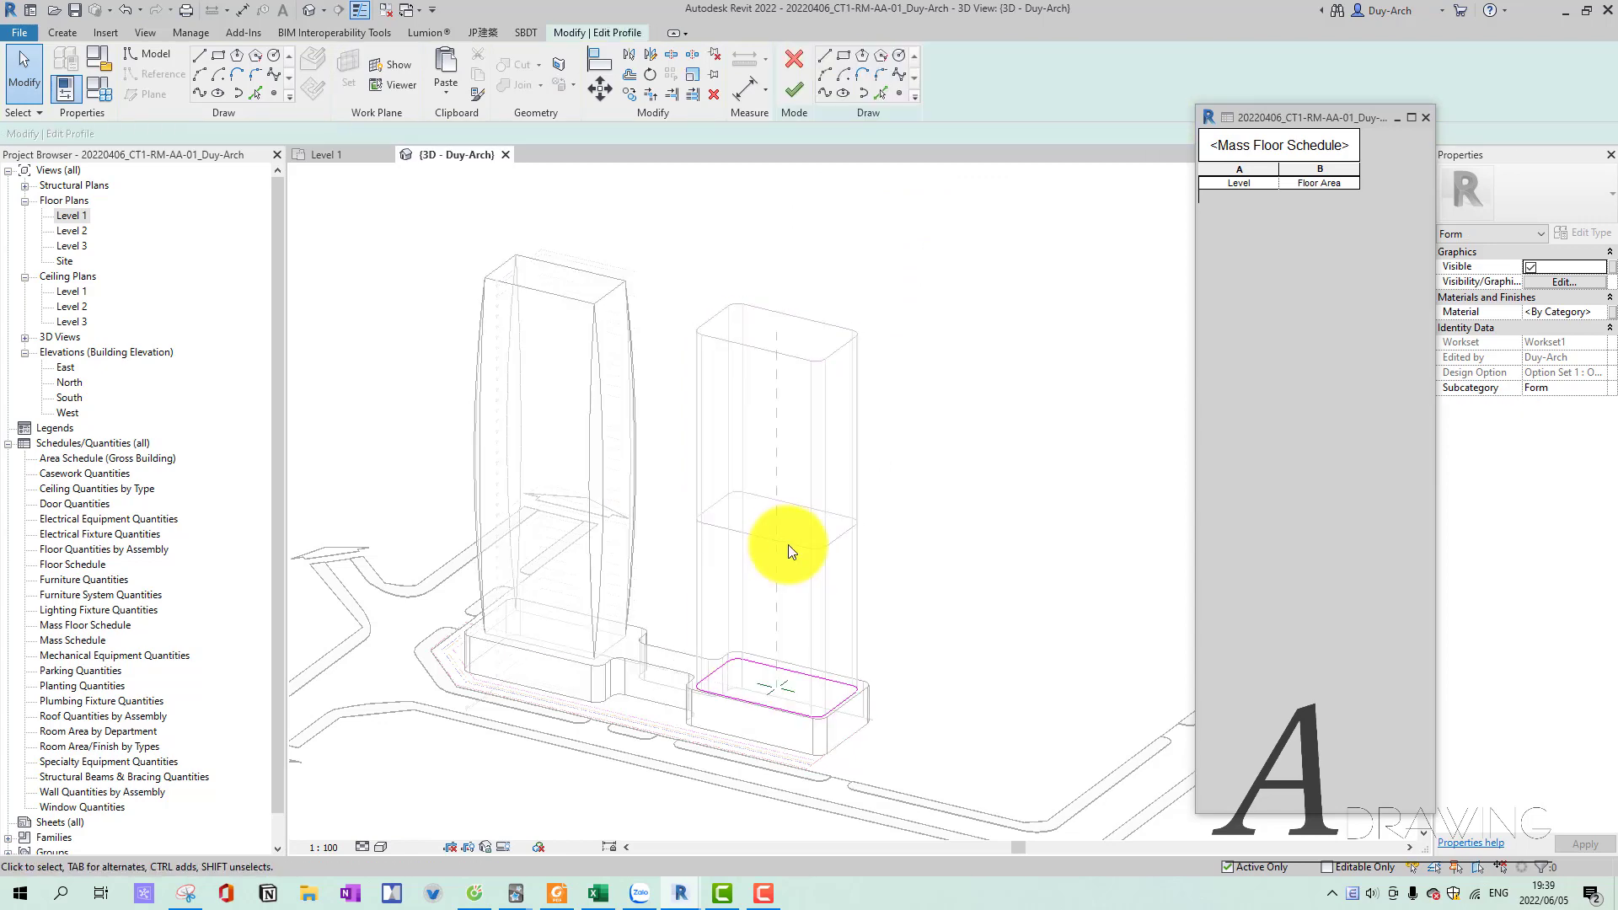
pyautogui.click(794, 89)
pyautogui.click(796, 508)
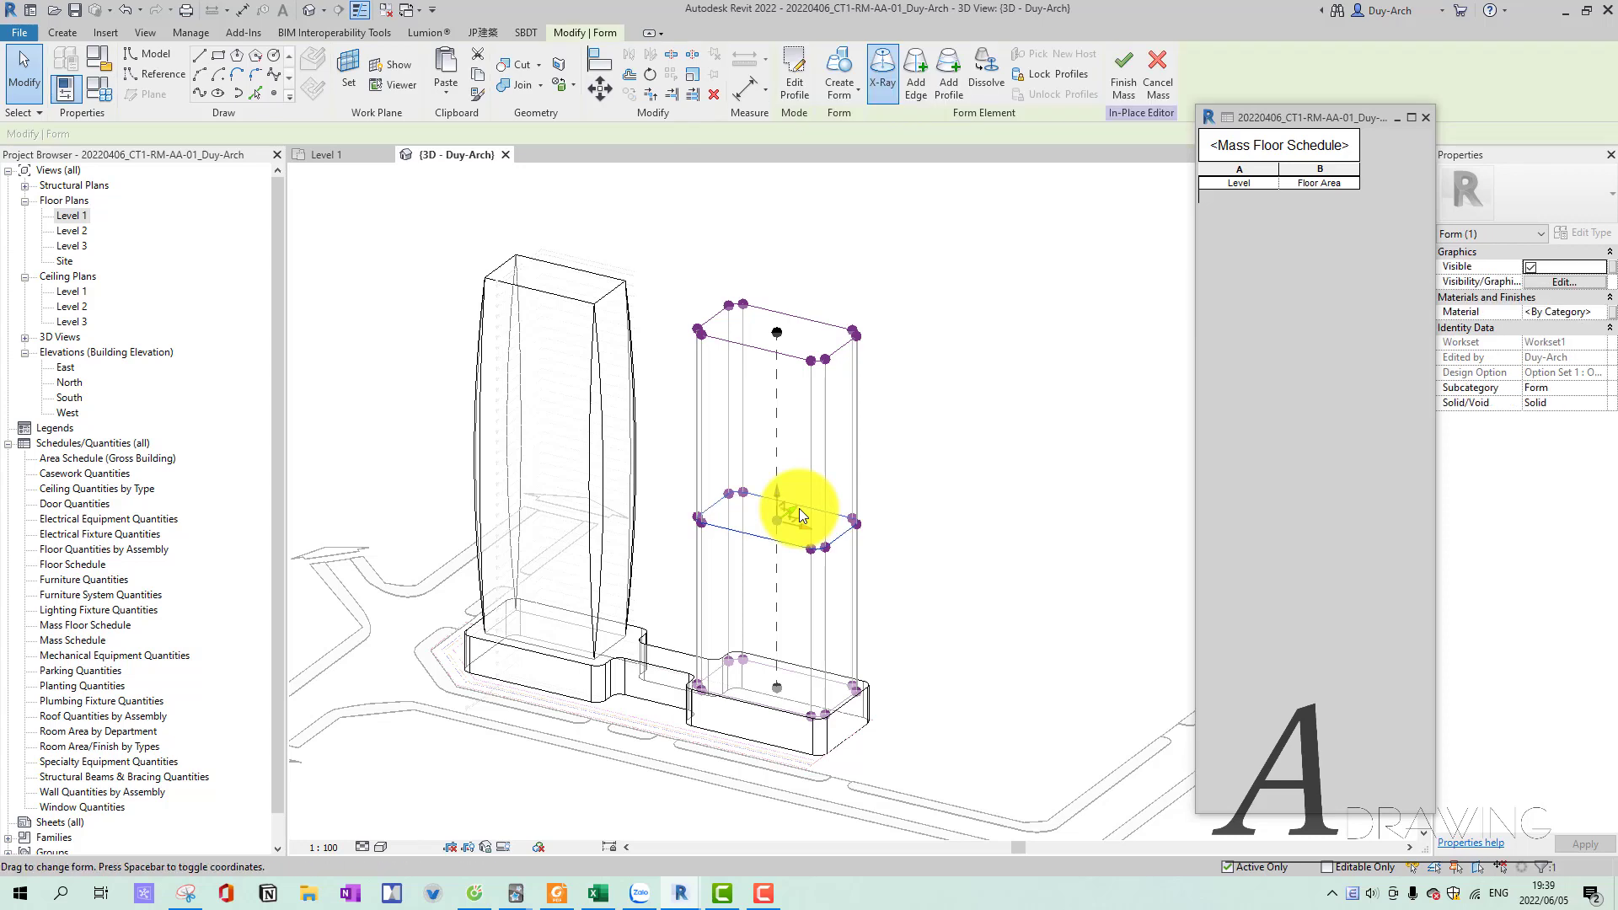
pyautogui.click(794, 84)
pyautogui.scroll(4, 745, 512)
pyautogui.scroll(2, 641, 576)
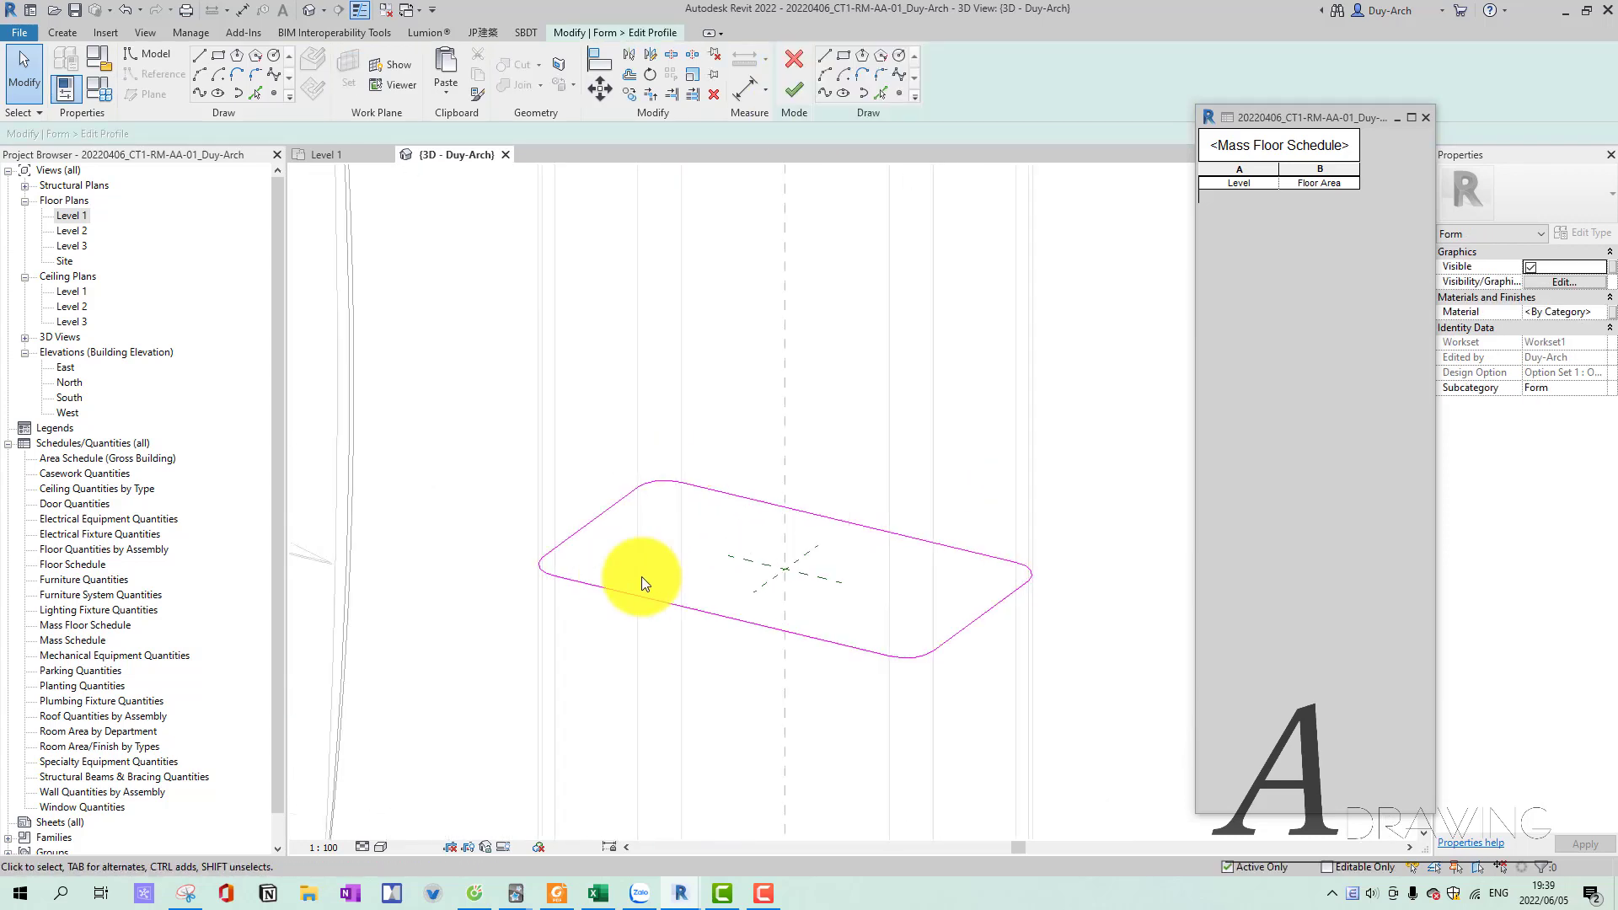
pyautogui.press('p')
pyautogui.press('l')
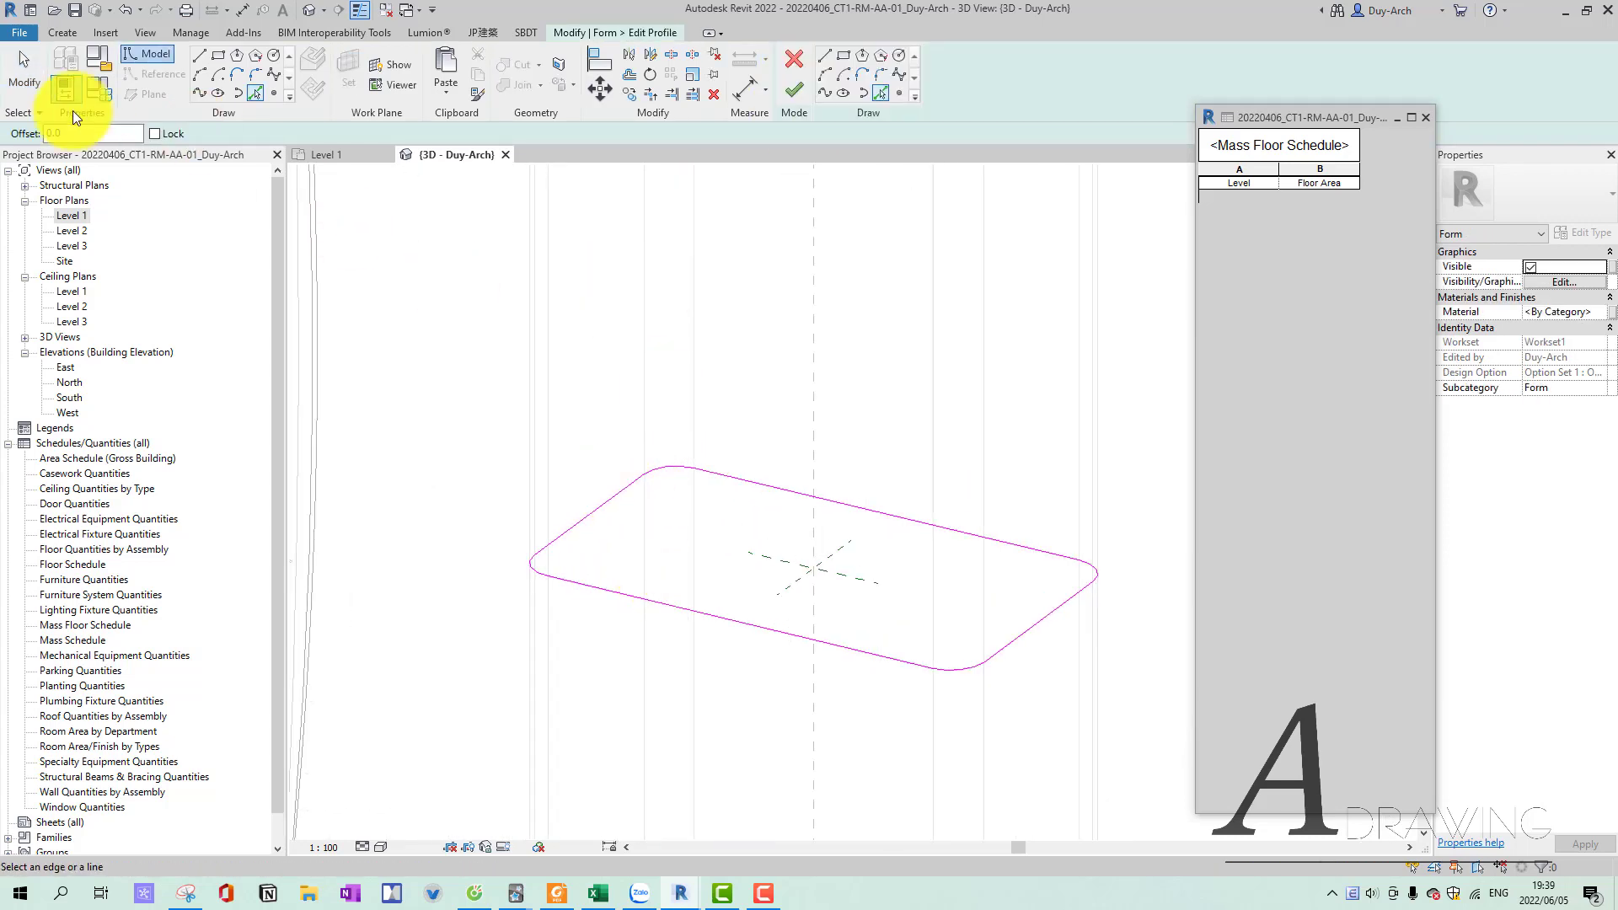
pyautogui.press('Escape')
# Change the profile's long front edge length, dismiss the loop error, and finish the sketch.
pyautogui.click(723, 619)
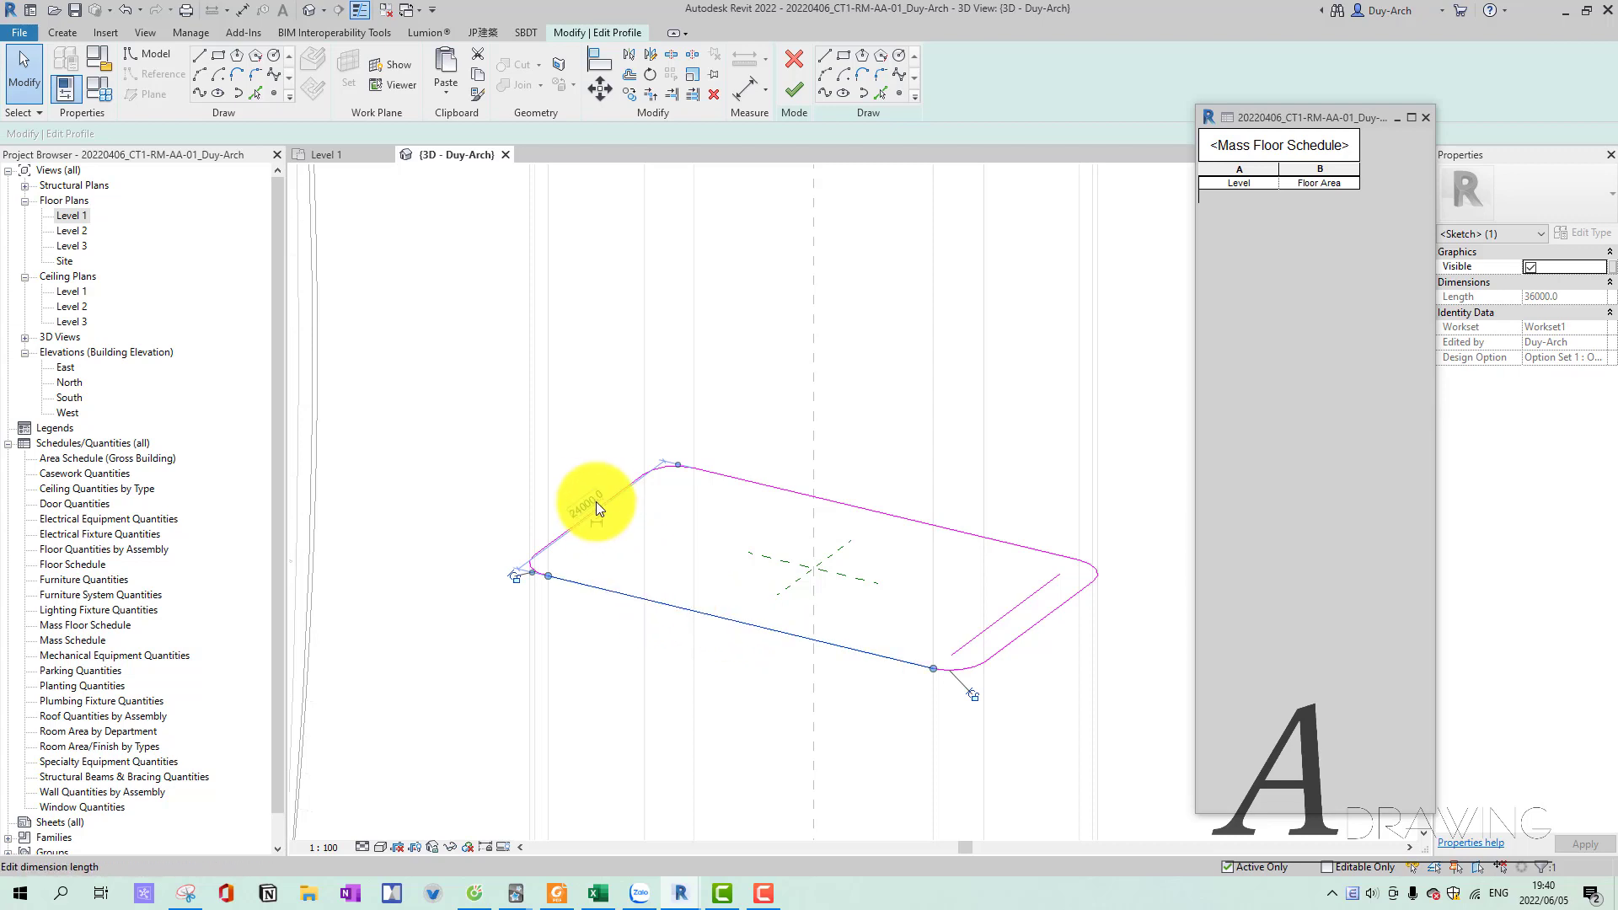
pyautogui.write('21000')
pyautogui.press('Return')
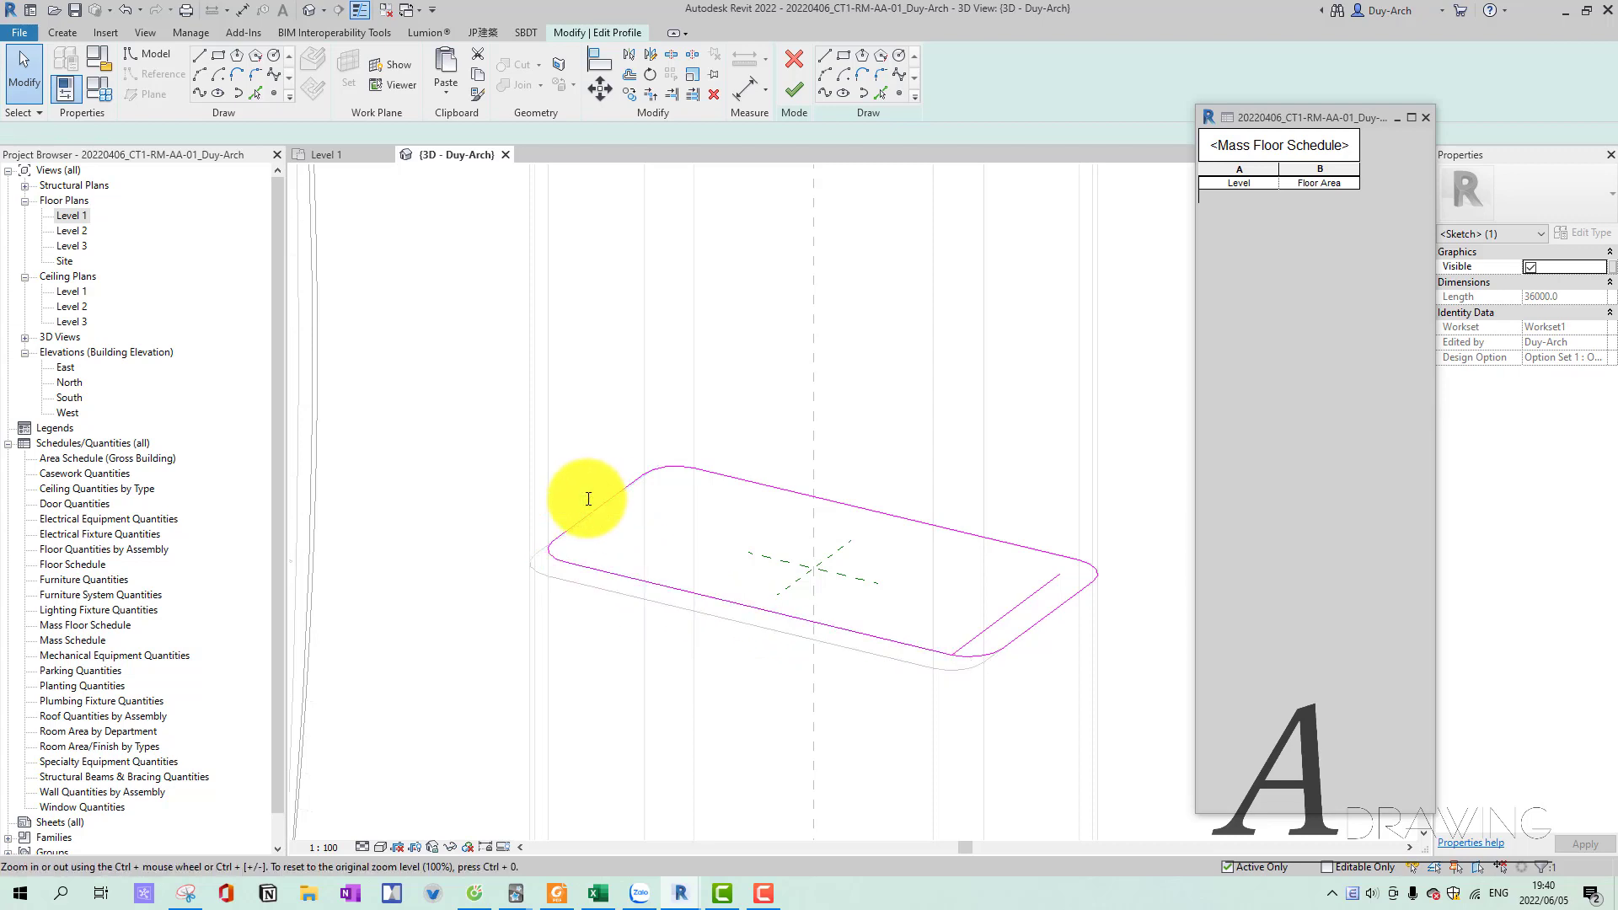
pyautogui.click(783, 91)
pyautogui.scroll(-2, 816, 502)
pyautogui.scroll(-3, 816, 502)
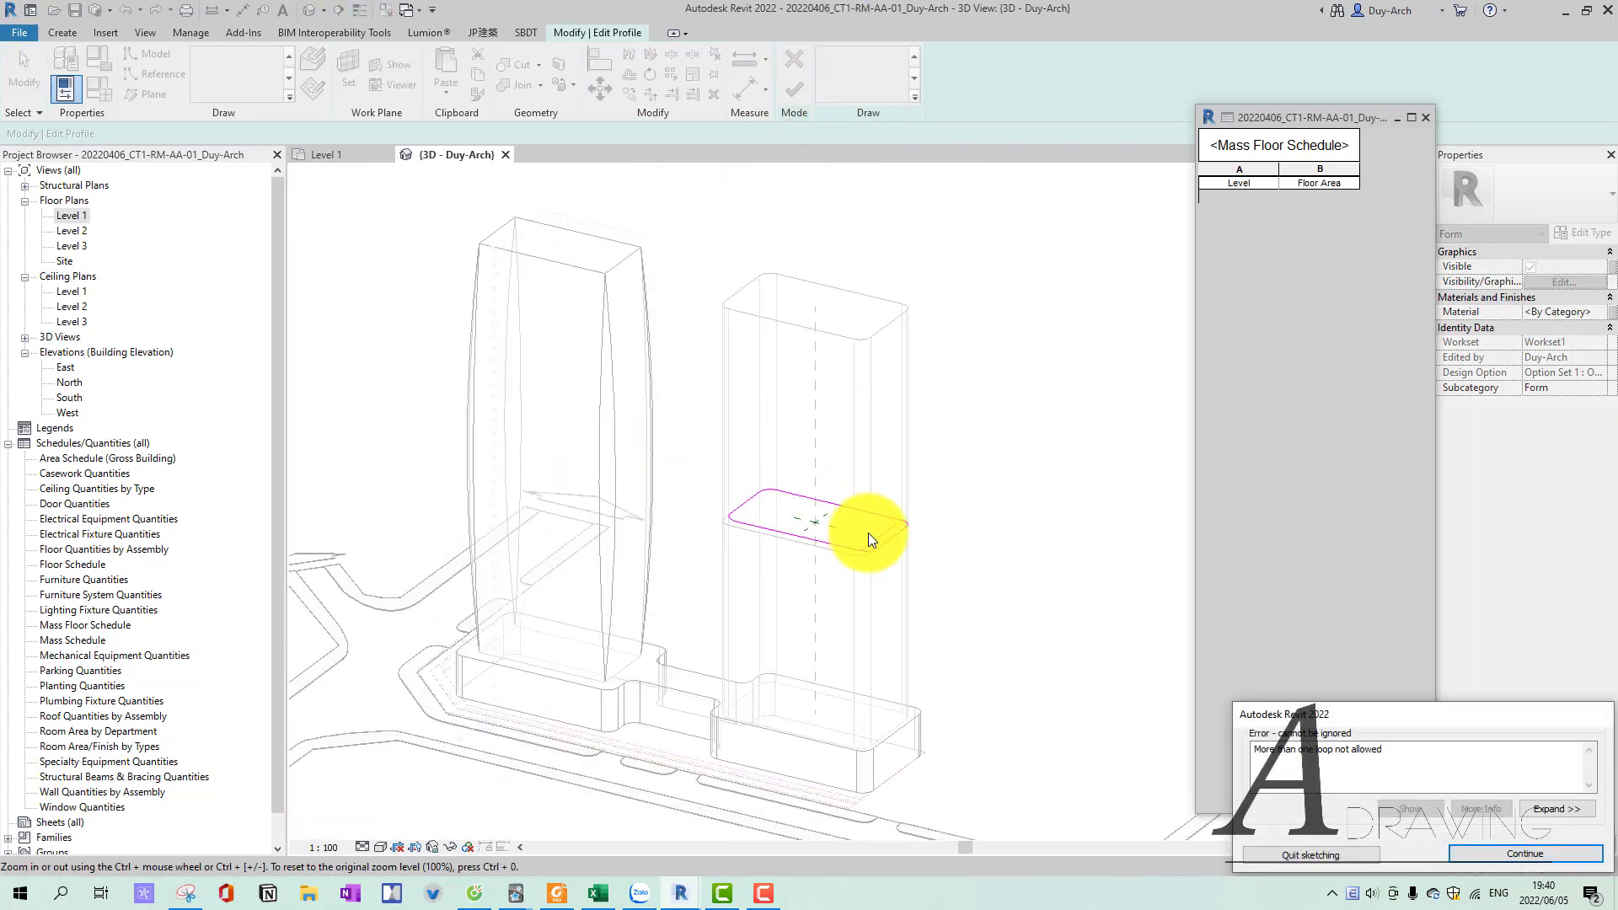
pyautogui.click(1525, 854)
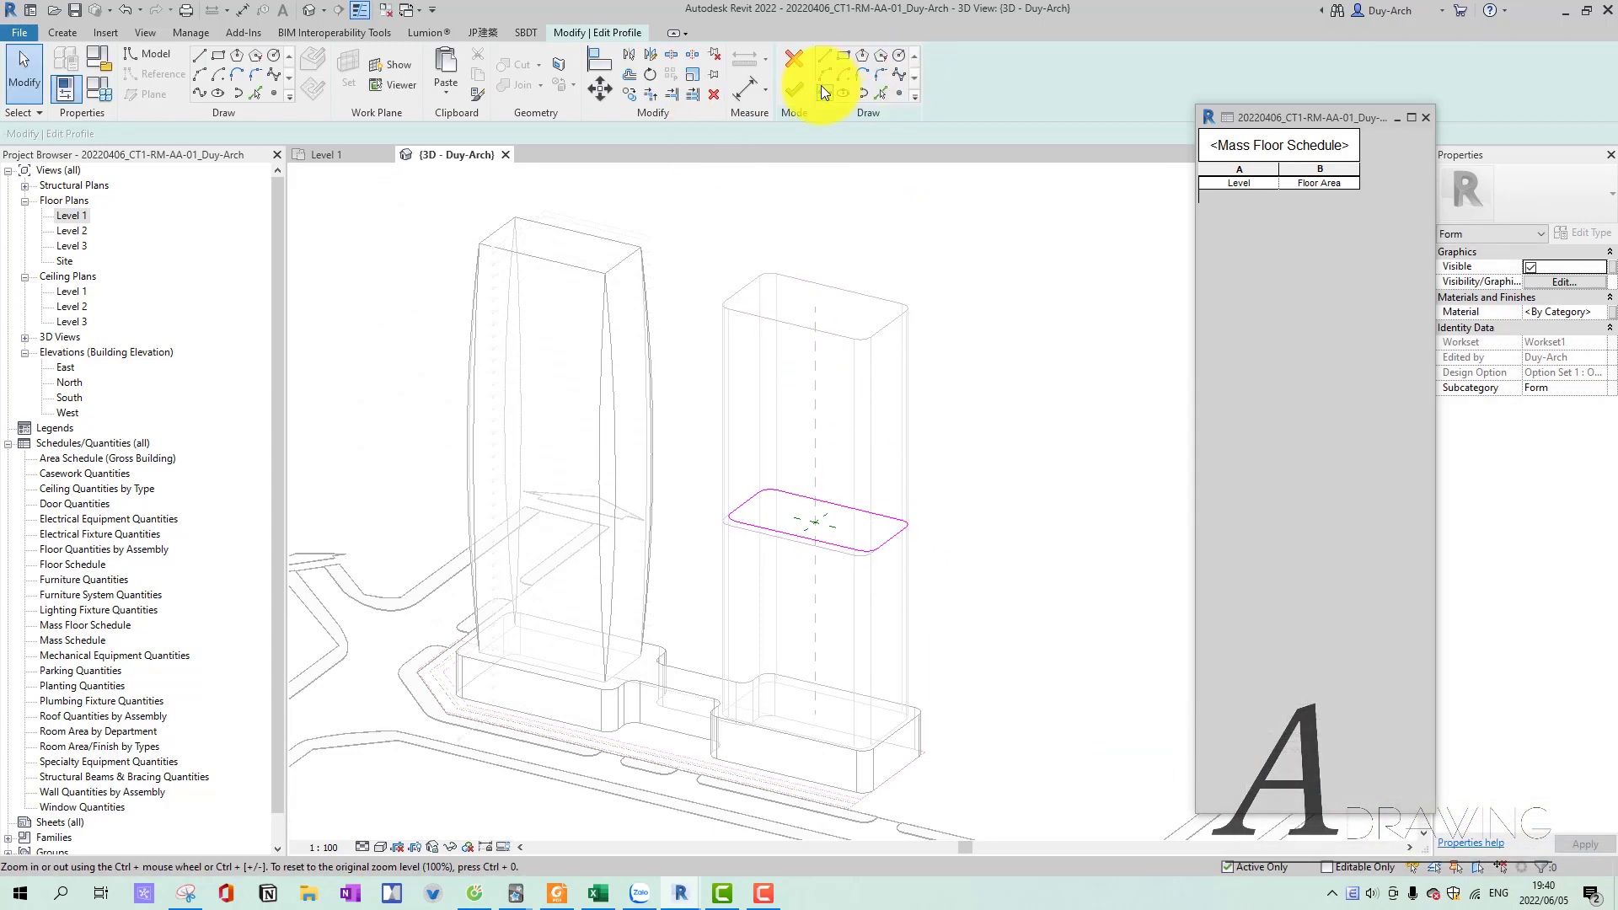
pyautogui.click(796, 90)
pyautogui.moveTo(885, 502)
pyautogui.keyDown('shift'); pyautogui.mouseDown(button='middle')
pyautogui.moveTo(976, 615)
pyautogui.moveTo(1124, 455)
pyautogui.moveTo(1036, 625)
pyautogui.moveTo(875, 587)
pyautogui.moveTo(836, 528)
pyautogui.mouseUp(button='middle'); pyautogui.keyUp('shift')
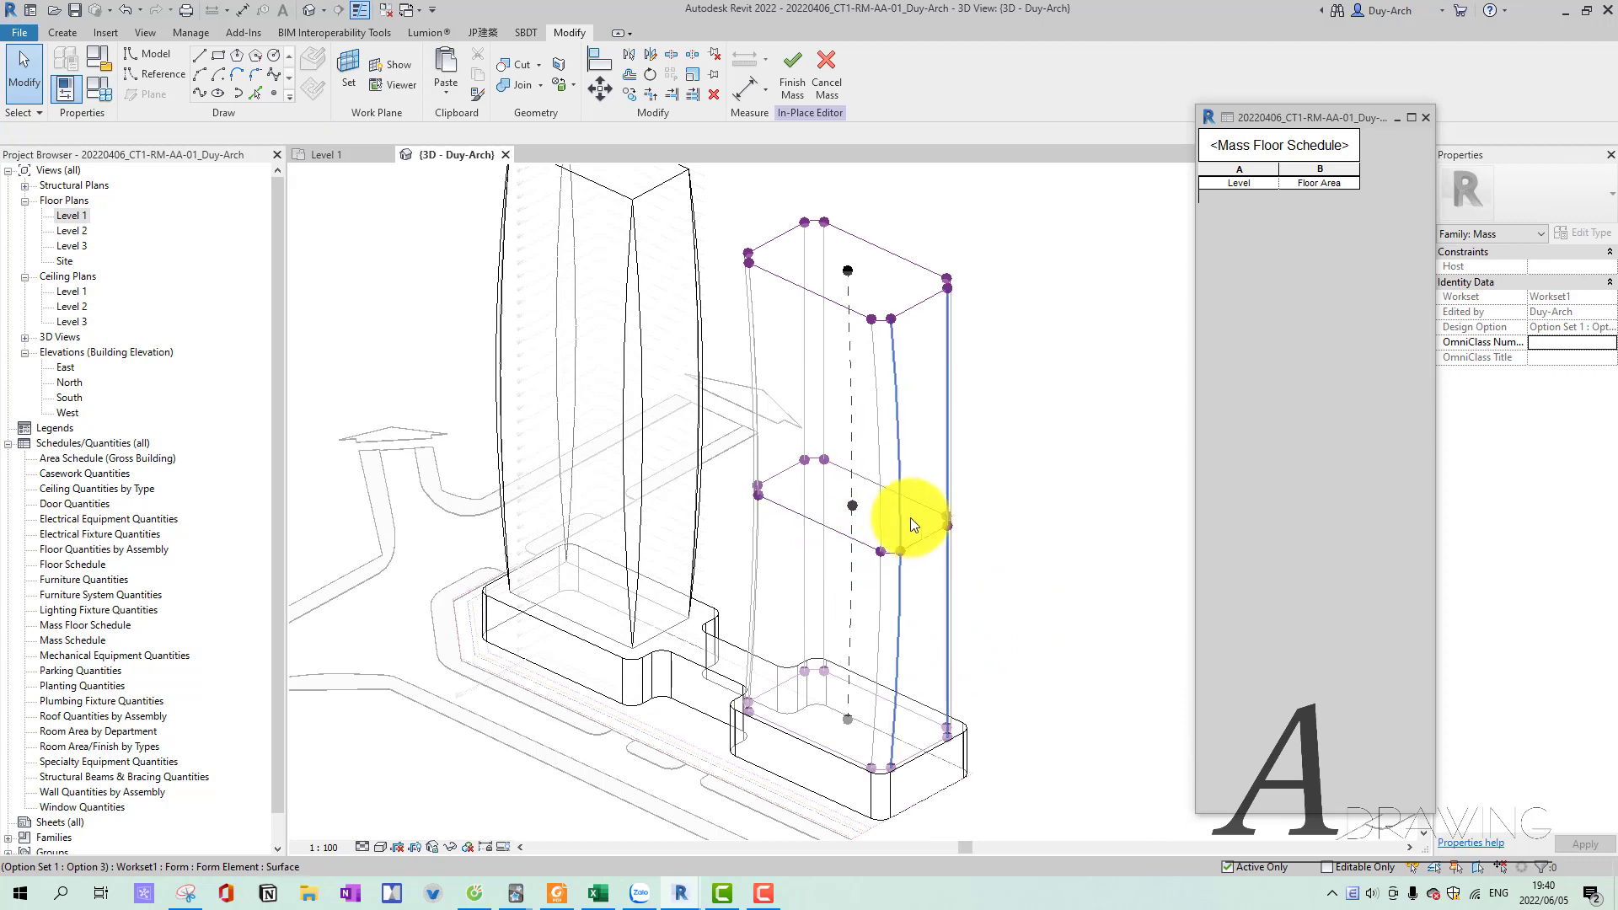
# Open the right tower's mid-height profile sketch for editing.
pyautogui.click(924, 537)
pyautogui.scroll(3, 925, 536)
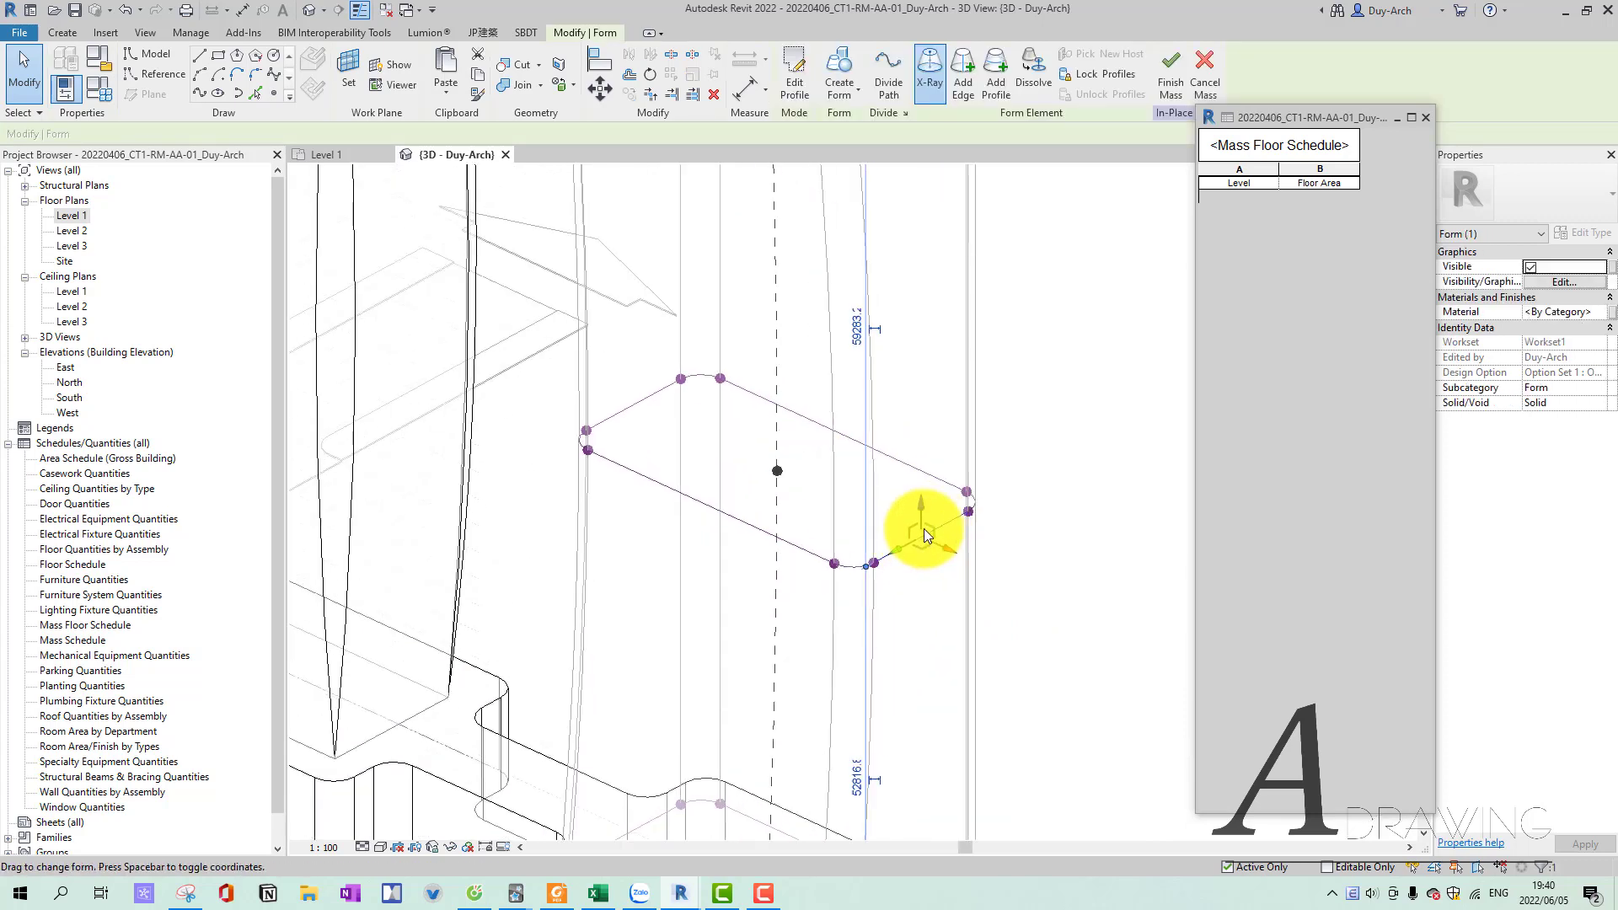
pyautogui.doubleClick(917, 472)
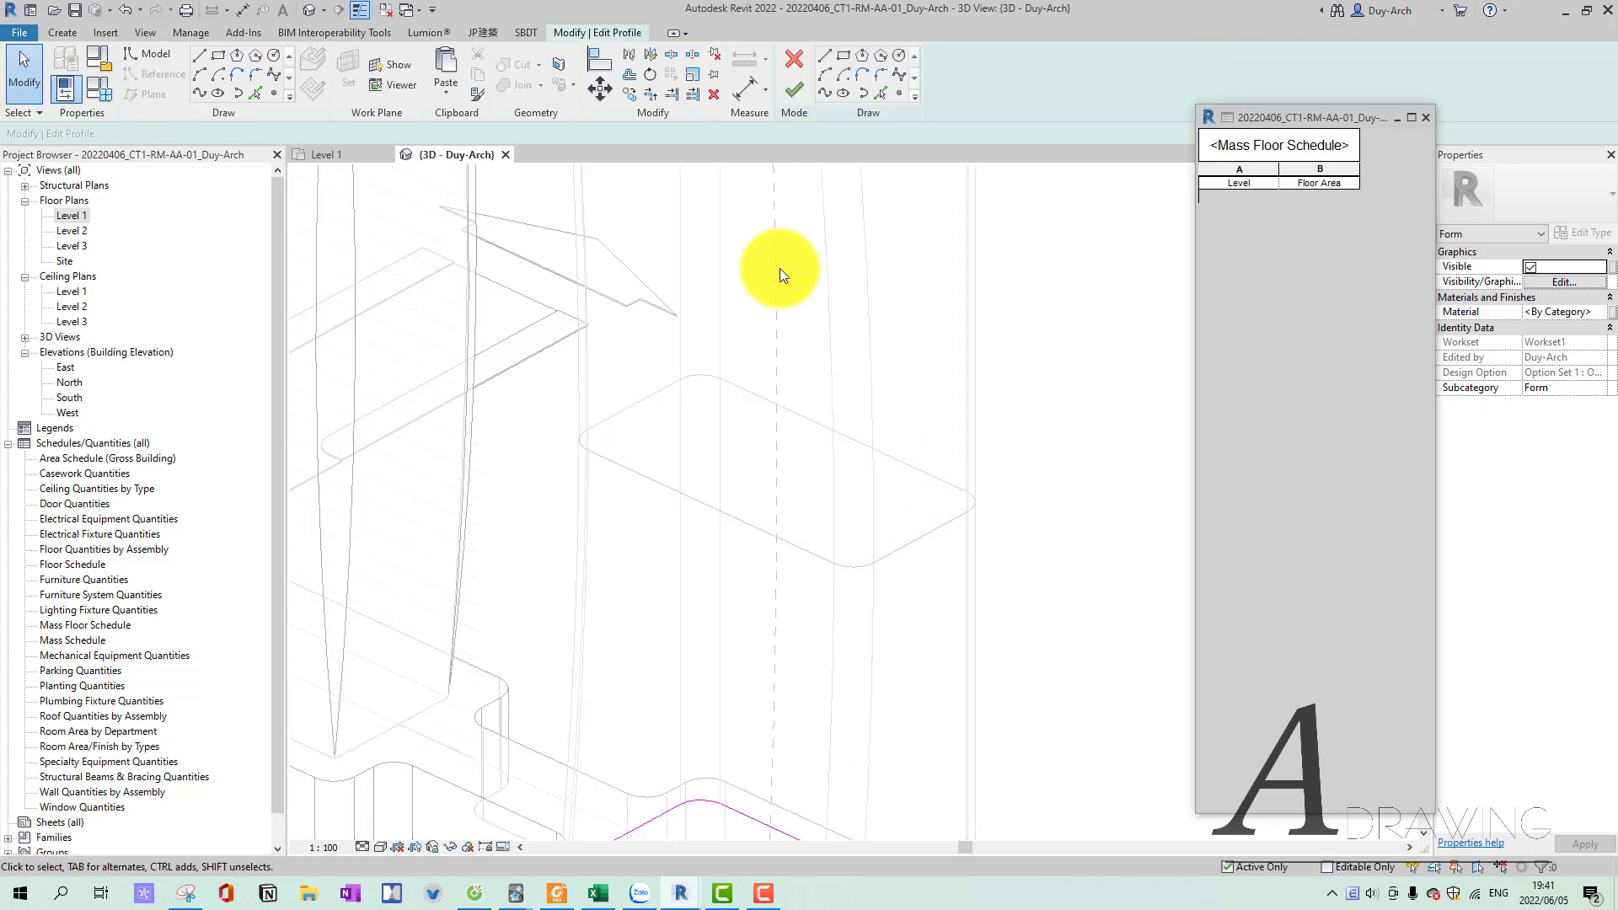
pyautogui.click(797, 90)
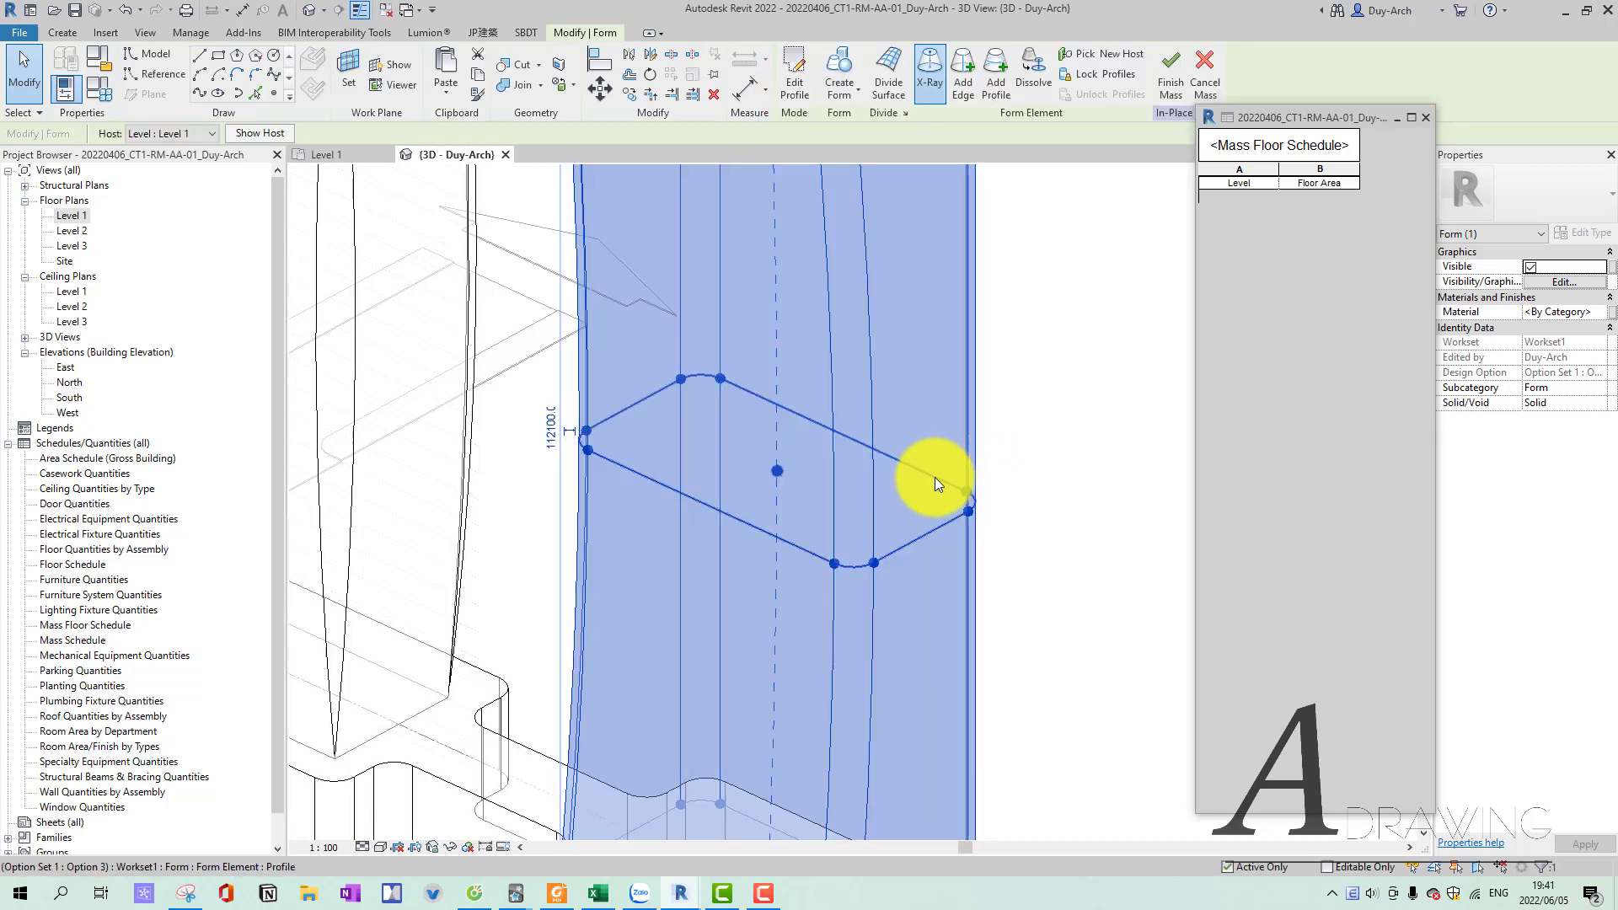
pyautogui.doubleClick(913, 529)
# Shorten the profile's lower long edge to 39000 and adjust the upper edges.
pyautogui.click(922, 528)
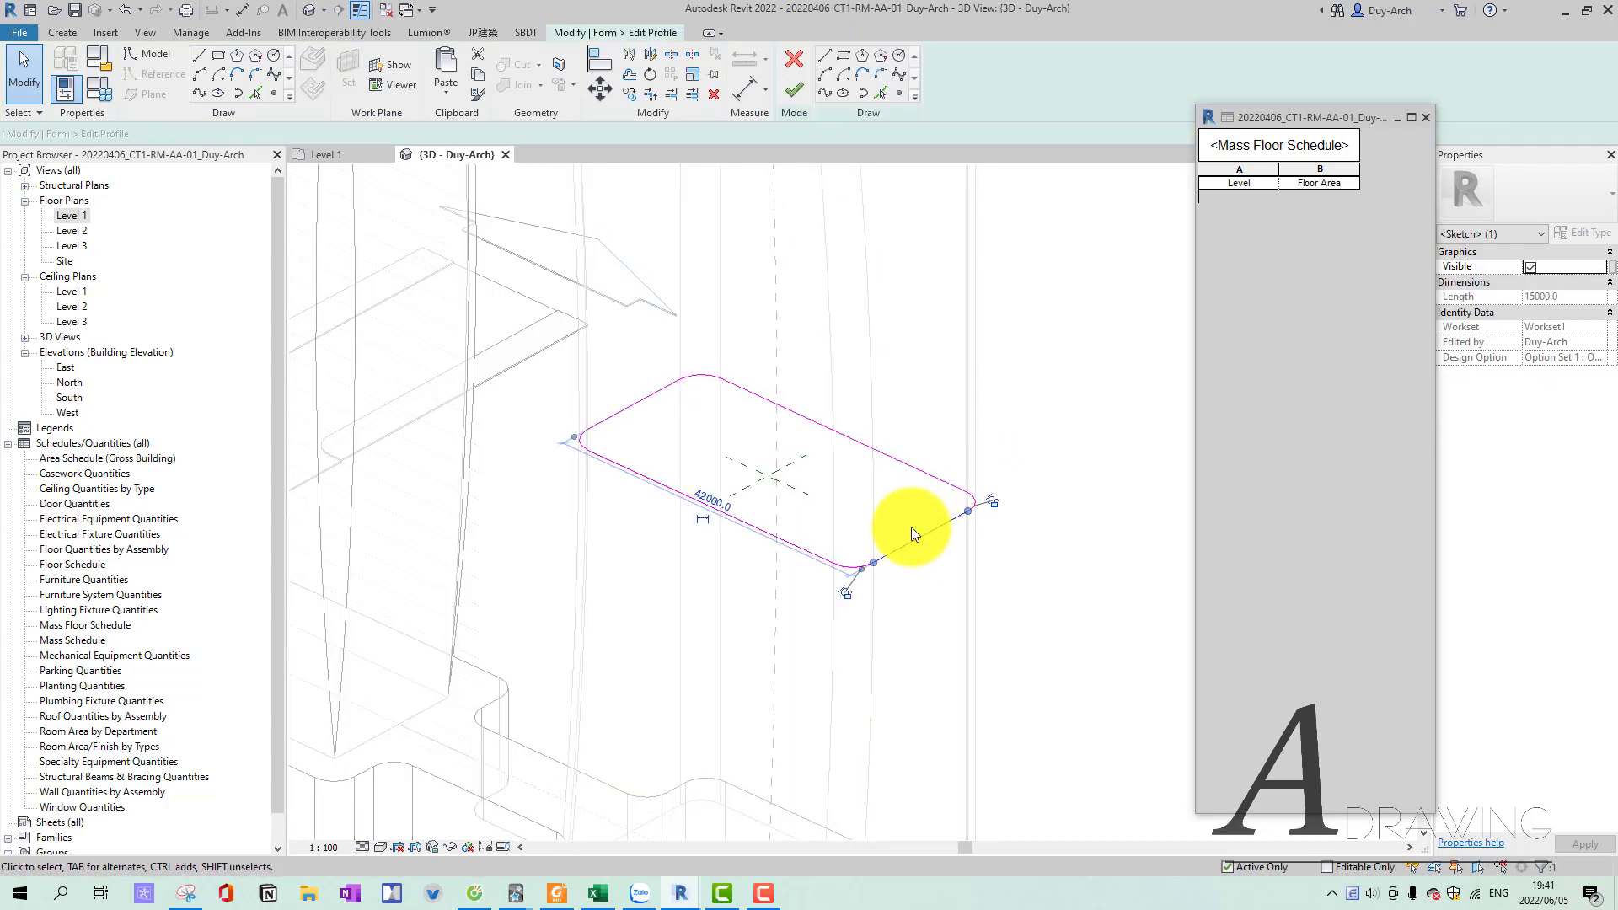
pyautogui.scroll(3, 912, 527)
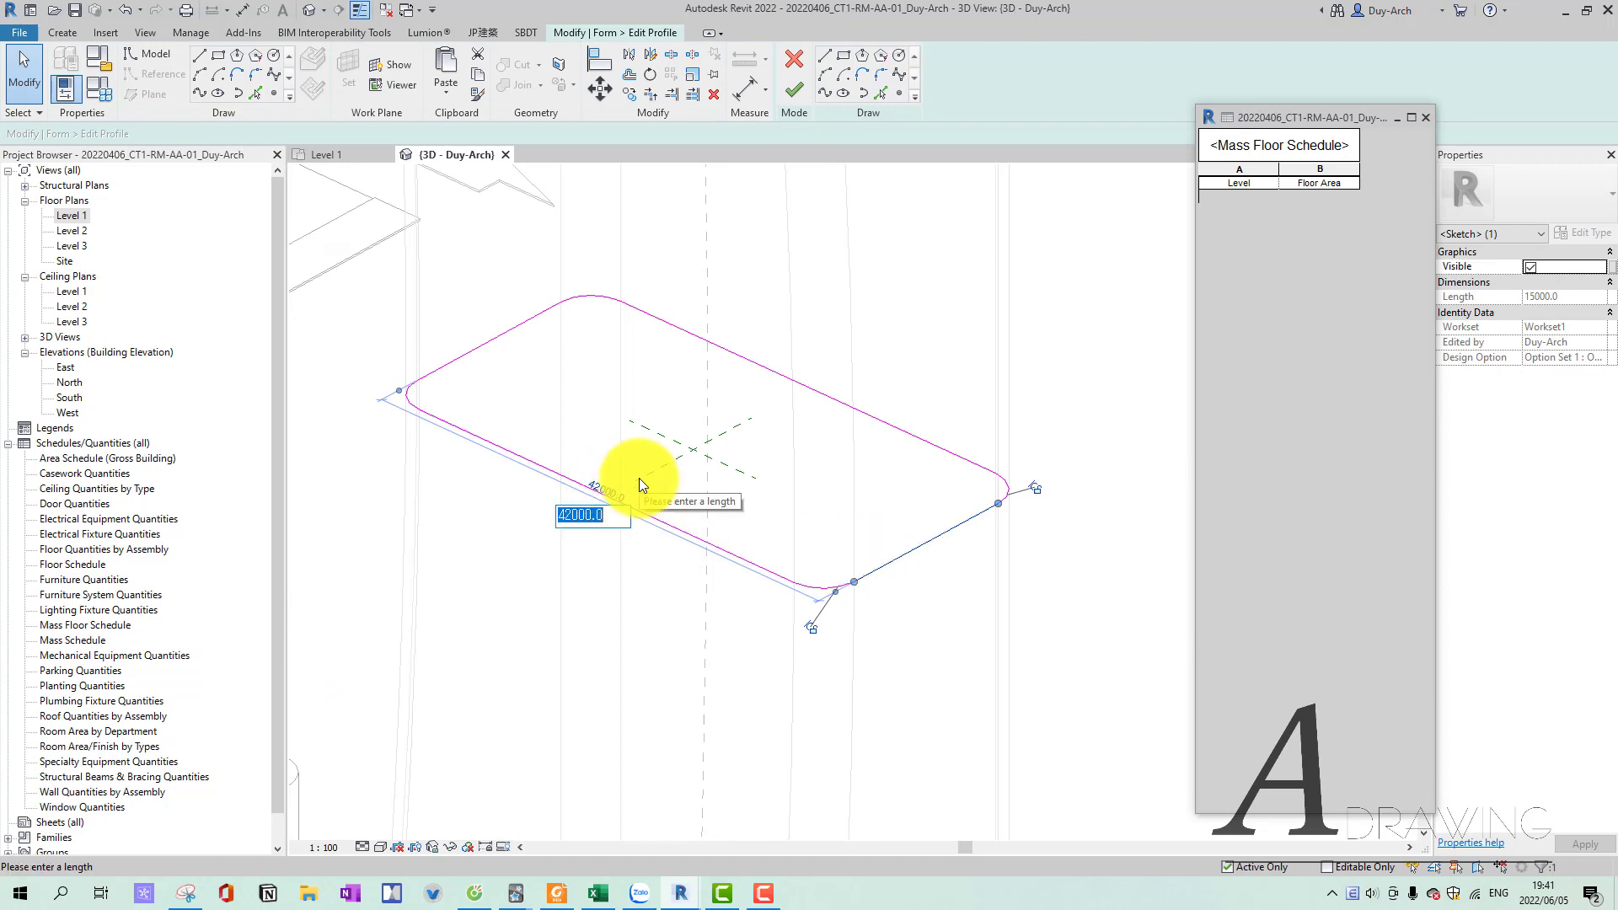
pyautogui.write('3')
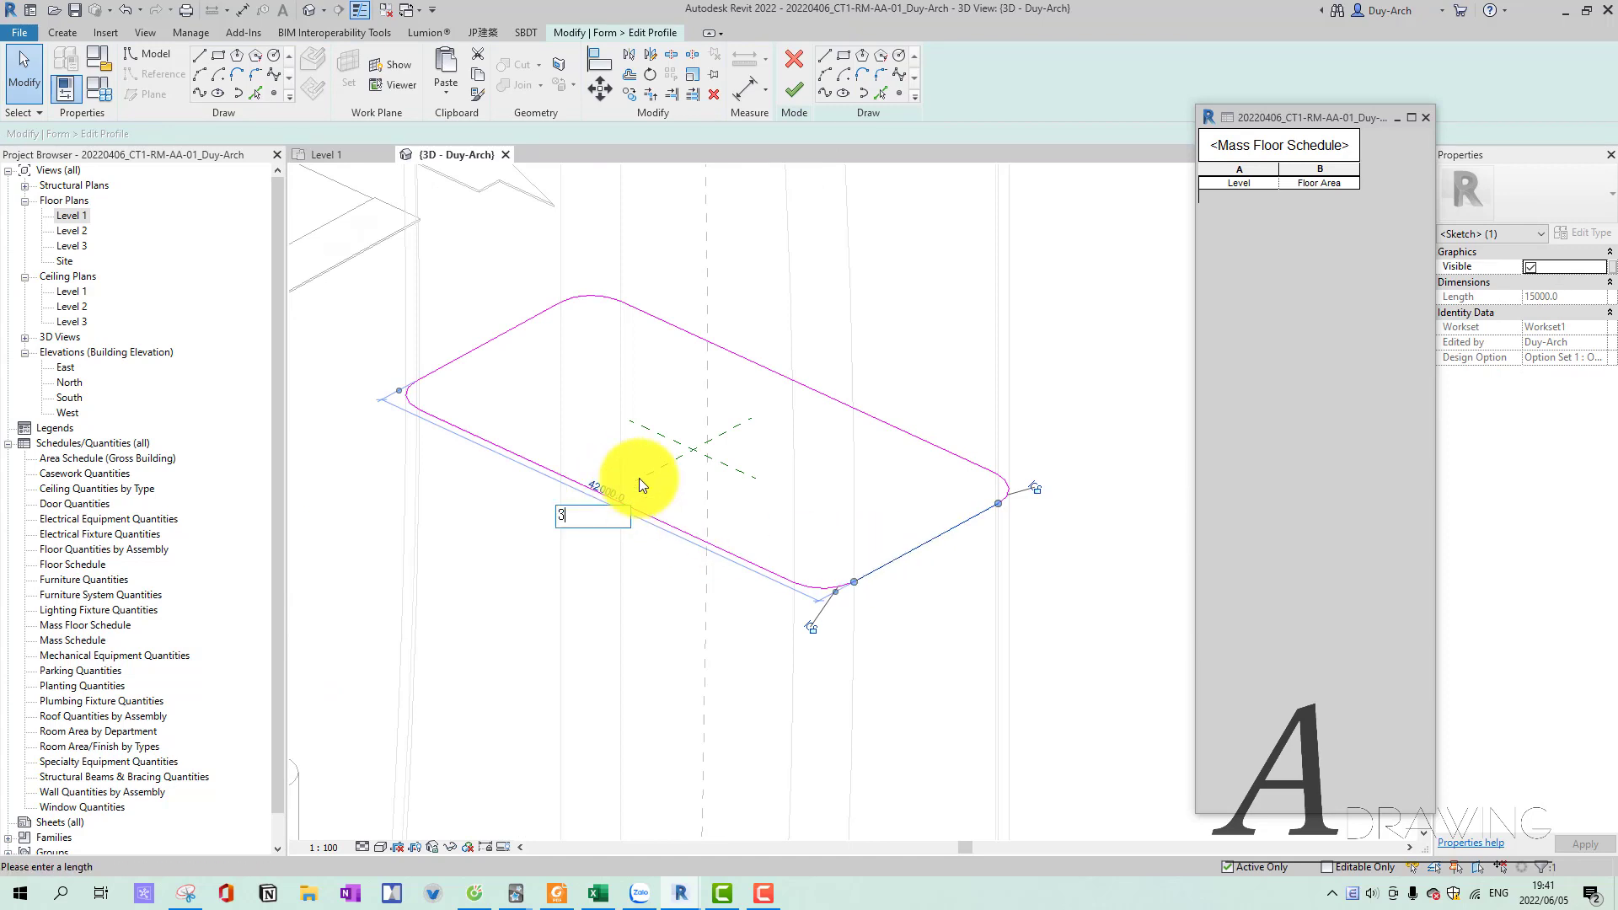
pyautogui.write('9000')
pyautogui.press('Return')
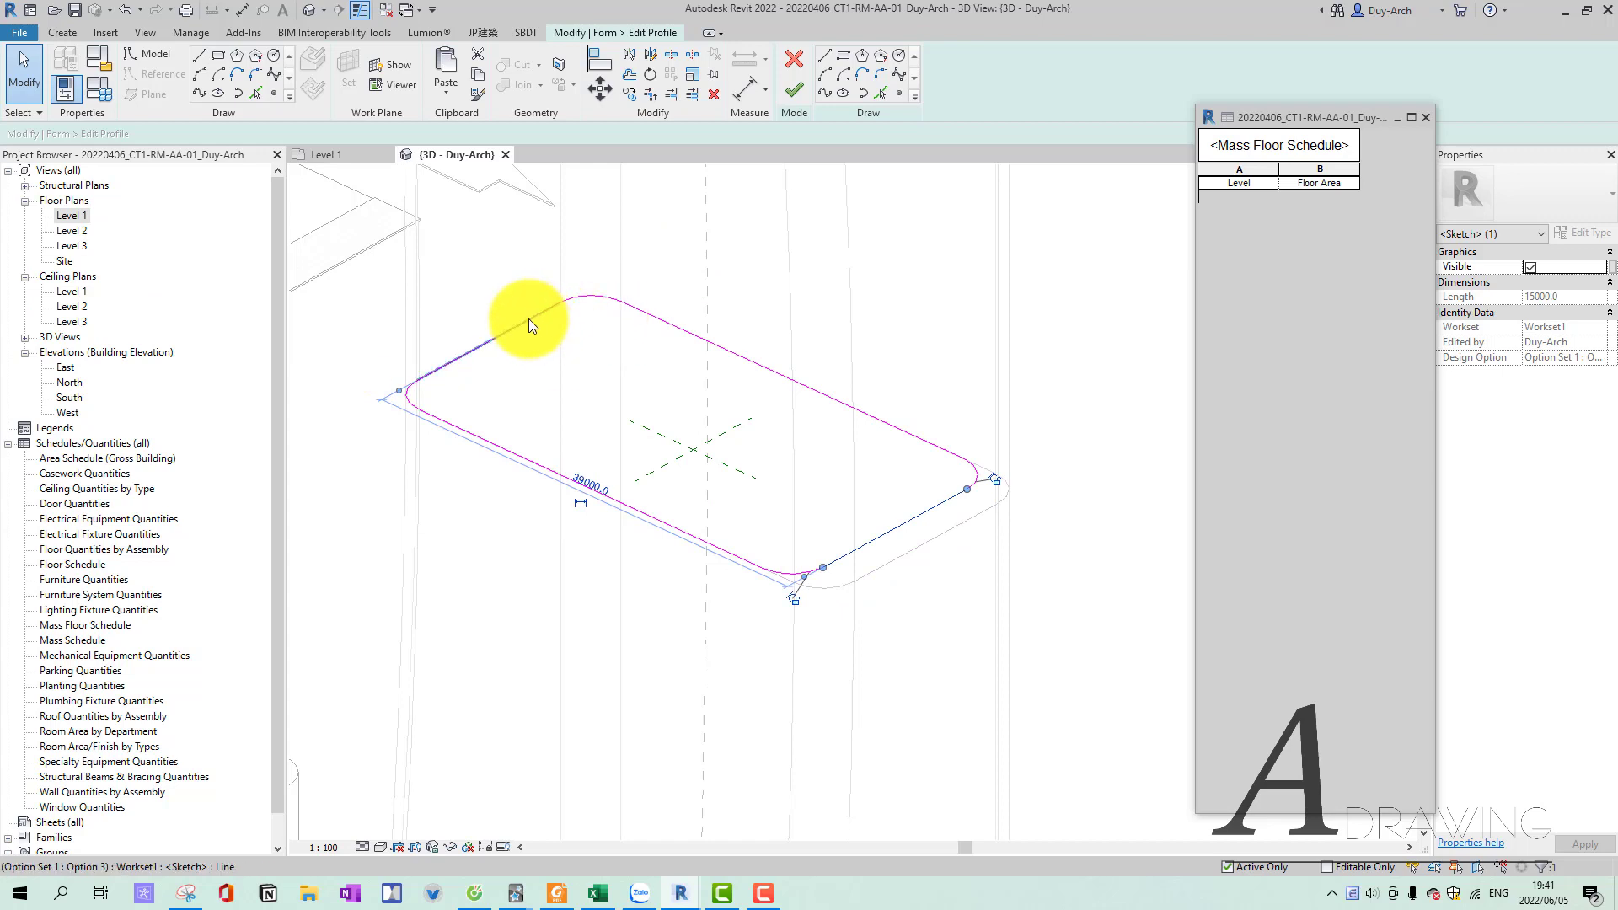
pyautogui.click(529, 318)
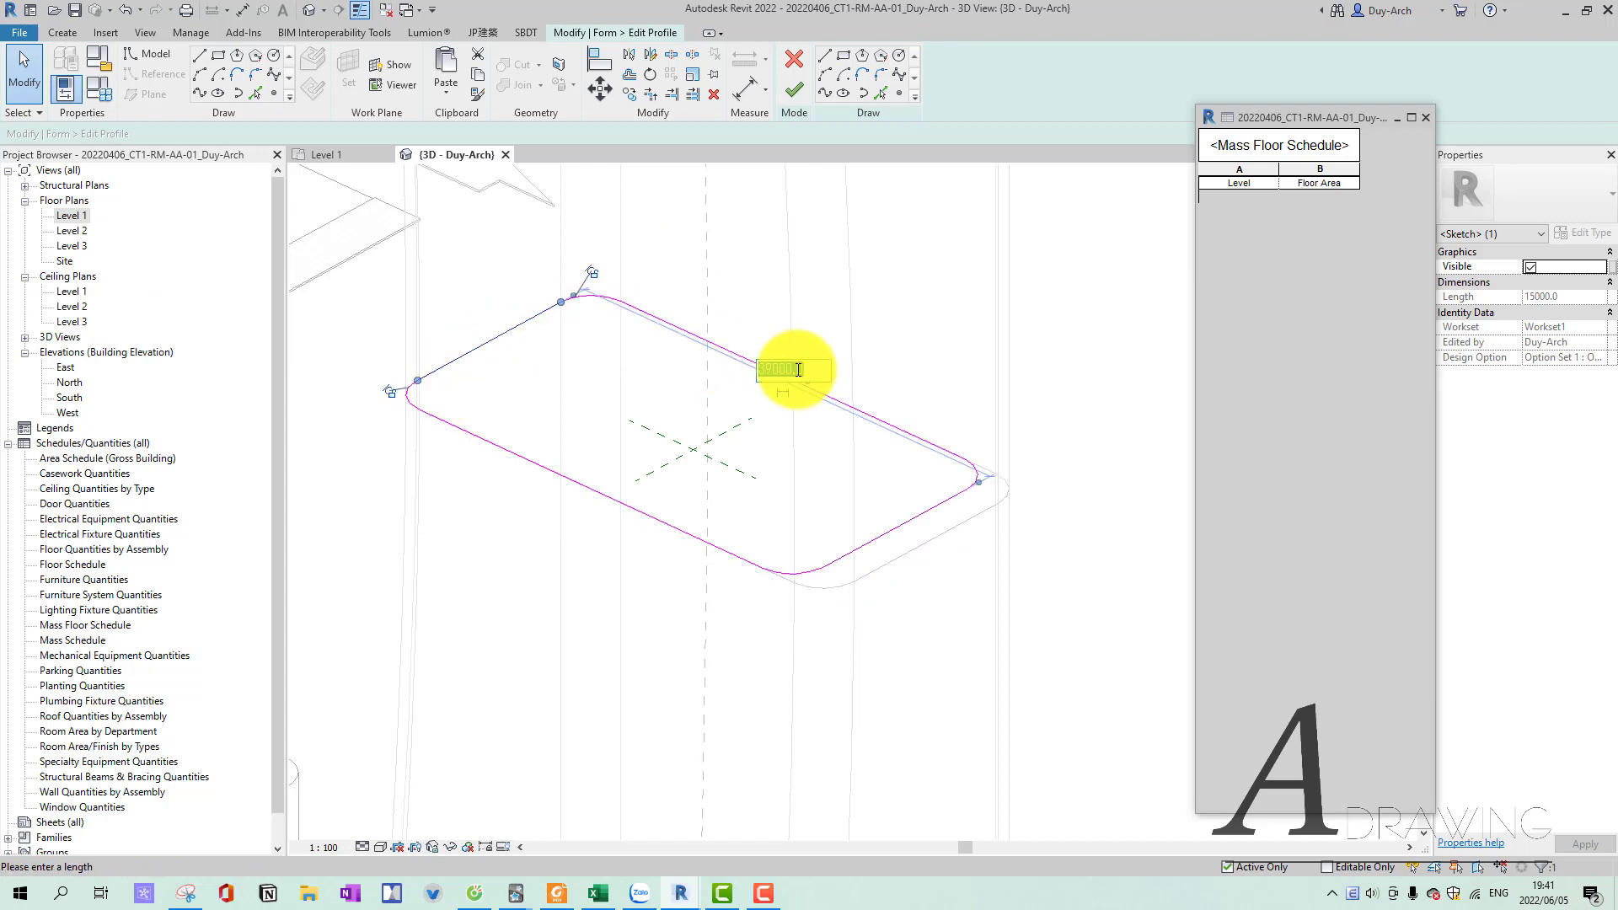
pyautogui.click(843, 403)
pyautogui.write('1800')
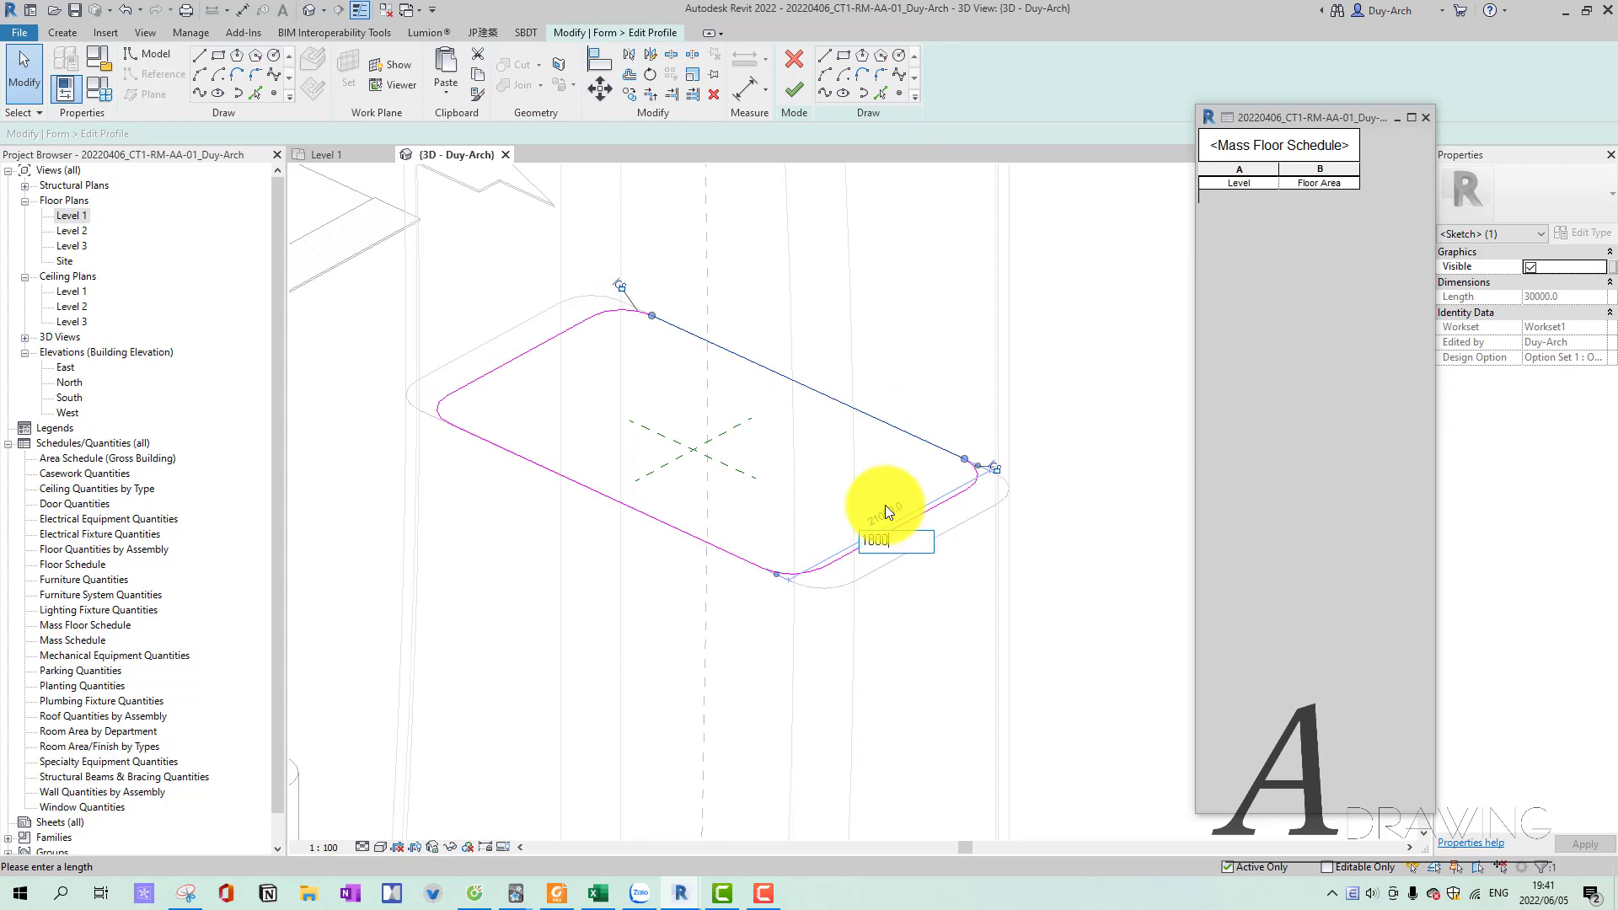
pyautogui.press('Return')
pyautogui.press('Escape')
# Finish the mass edit and orbit, zoom and pan around both floored towers.
pyautogui.click(794, 87)
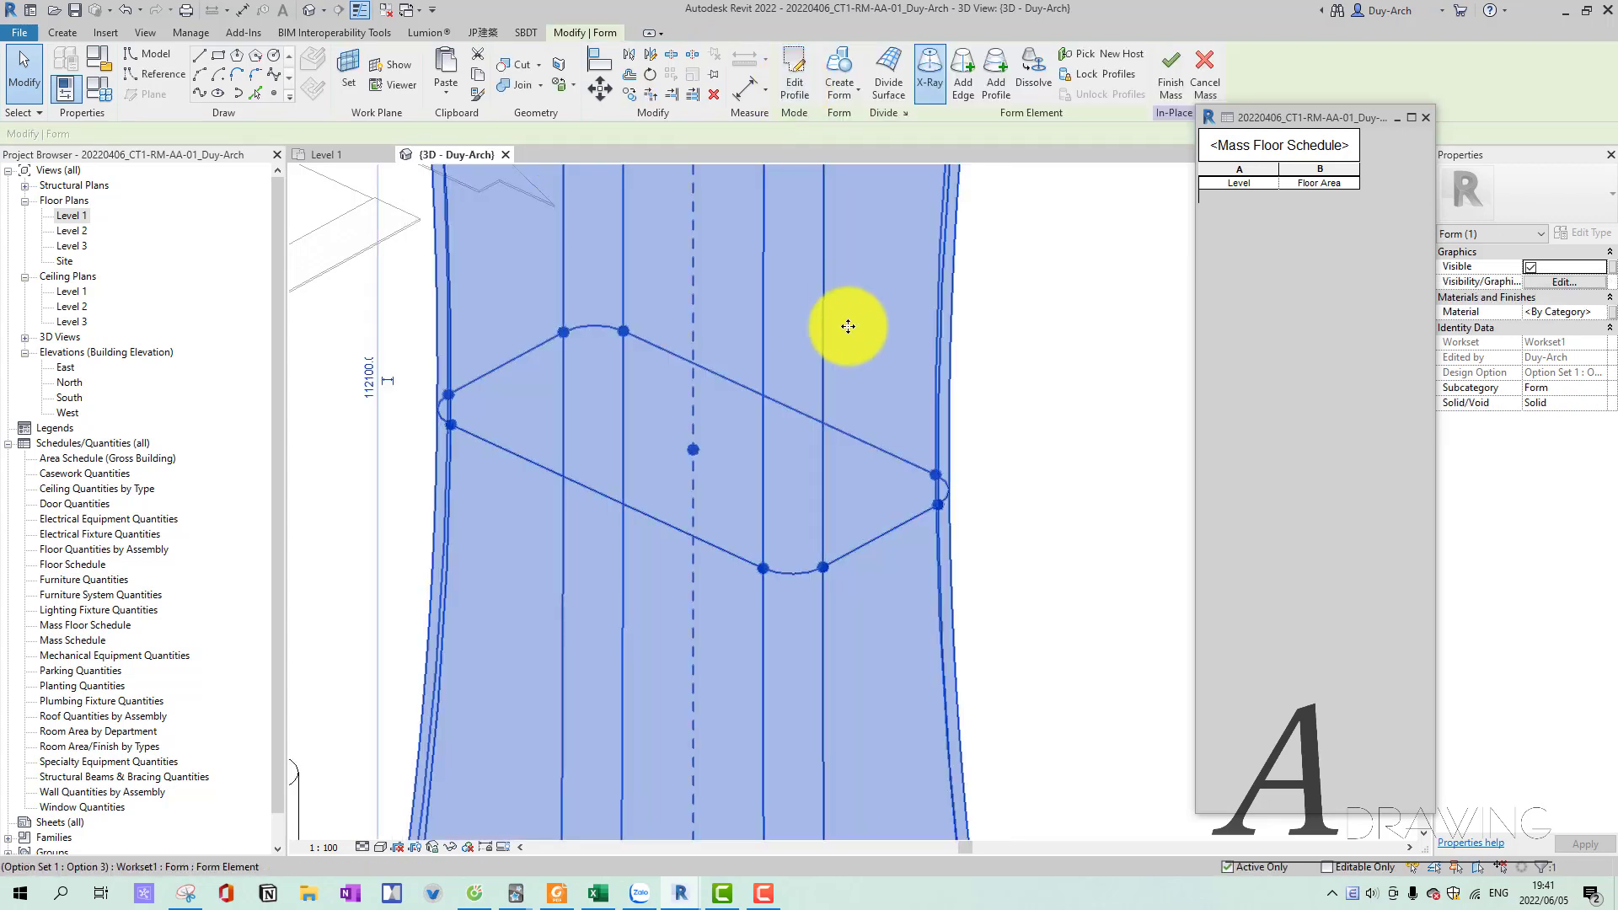
pyautogui.moveTo(841, 326)
pyautogui.keyDown('shift'); pyautogui.mouseDown(button='middle')
pyautogui.moveTo(856, 452)
pyautogui.moveTo(1018, 462)
pyautogui.moveTo(1026, 434)
pyautogui.moveTo(849, 632)
pyautogui.moveTo(758, 542)
pyautogui.moveTo(766, 517)
pyautogui.moveTo(762, 537)
pyautogui.mouseUp(button='middle'); pyautogui.keyUp('shift')
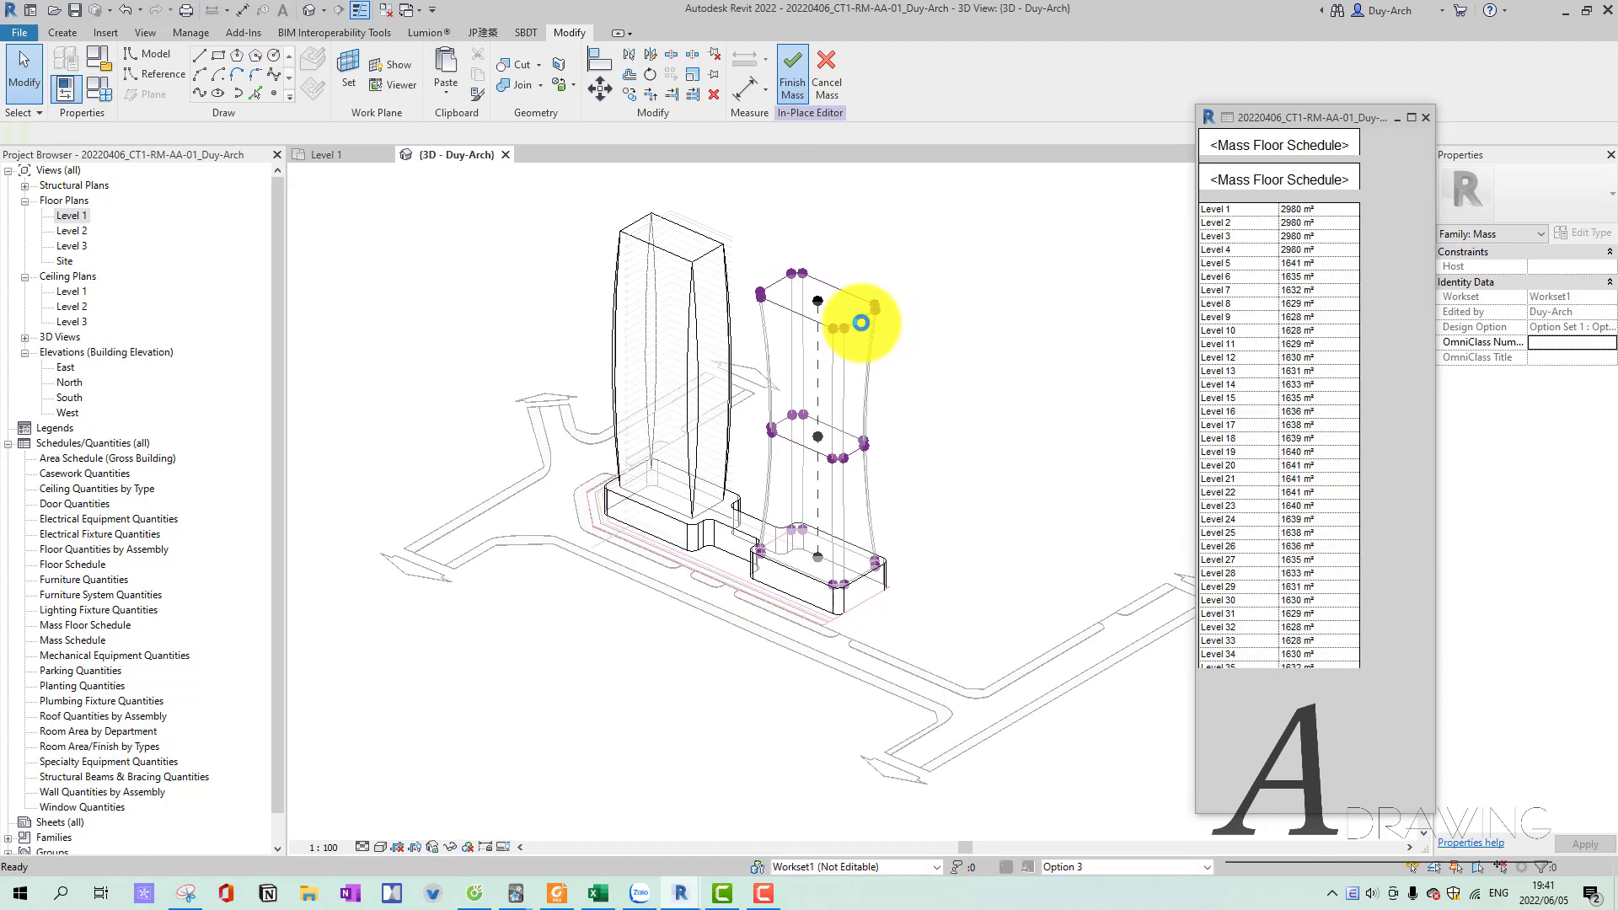
pyautogui.moveTo(860, 323)
pyautogui.keyDown('shift'); pyautogui.mouseDown(button='middle')
pyautogui.moveTo(885, 534)
pyautogui.moveTo(1156, 618)
pyautogui.moveTo(680, 668)
pyautogui.moveTo(794, 668)
pyautogui.mouseUp(button='middle'); pyautogui.keyUp('shift')
pyautogui.scroll(3, 758, 640)
pyautogui.moveTo(744, 621); pyautogui.dragTo(754, 642, button='middle')
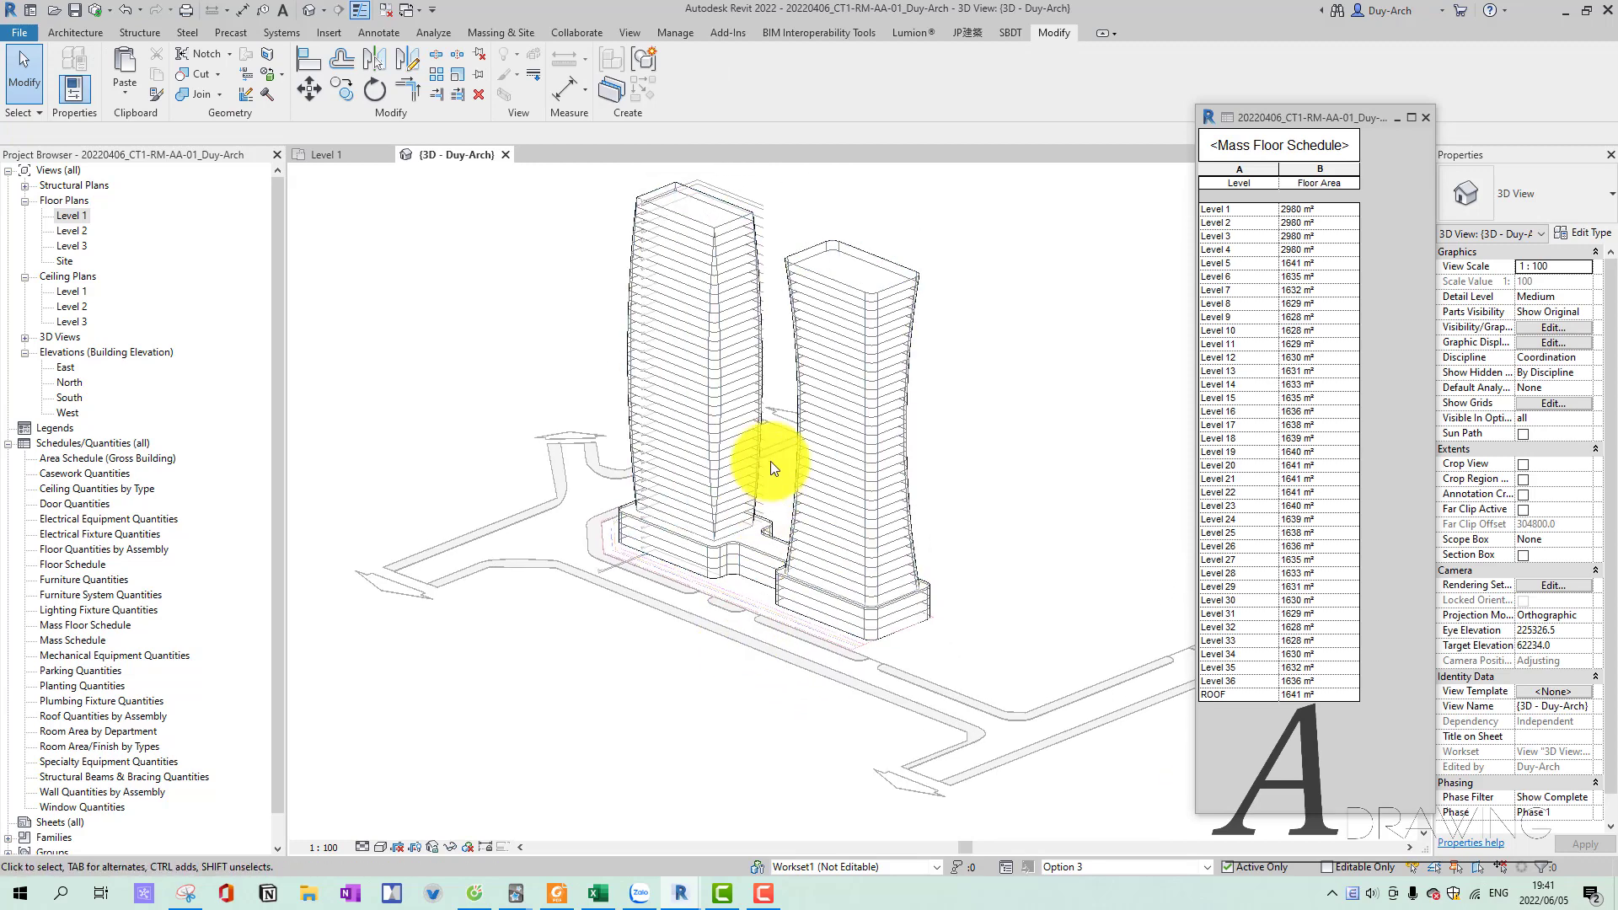
pyautogui.scroll(2, 834, 472)
pyautogui.scroll(2, 931, 463)
pyautogui.scroll(3, 977, 475)
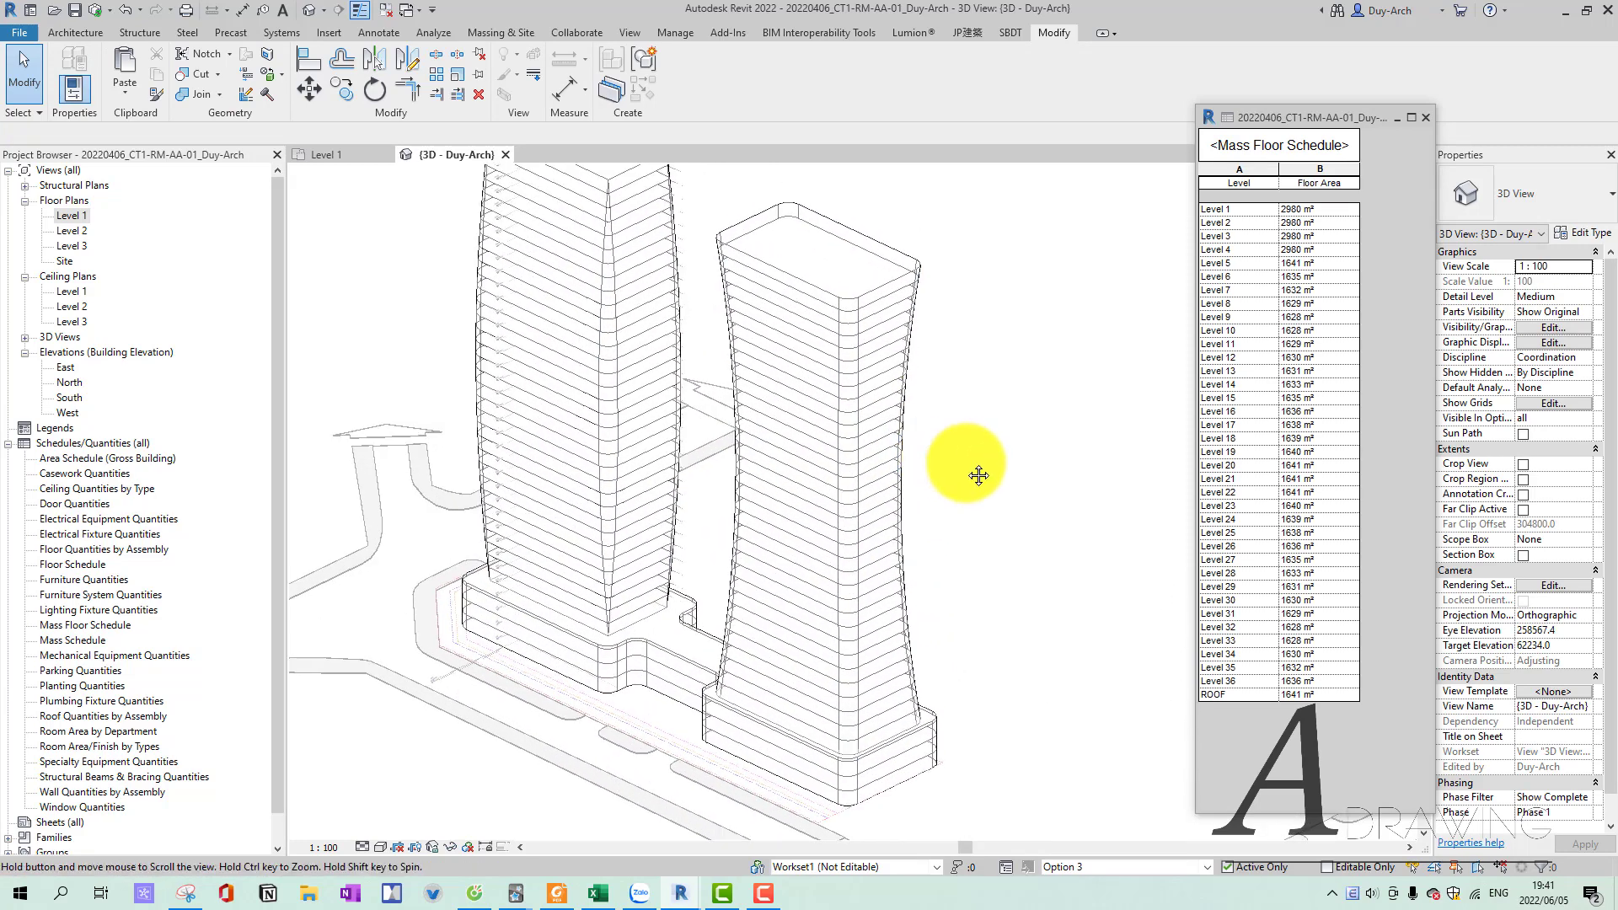
pyautogui.moveTo(979, 475)
pyautogui.mouseDown(button='middle')
pyautogui.moveTo(1007, 541)
pyautogui.moveTo(975, 559)
pyautogui.moveTo(972, 530)
pyautogui.mouseUp(button='middle')
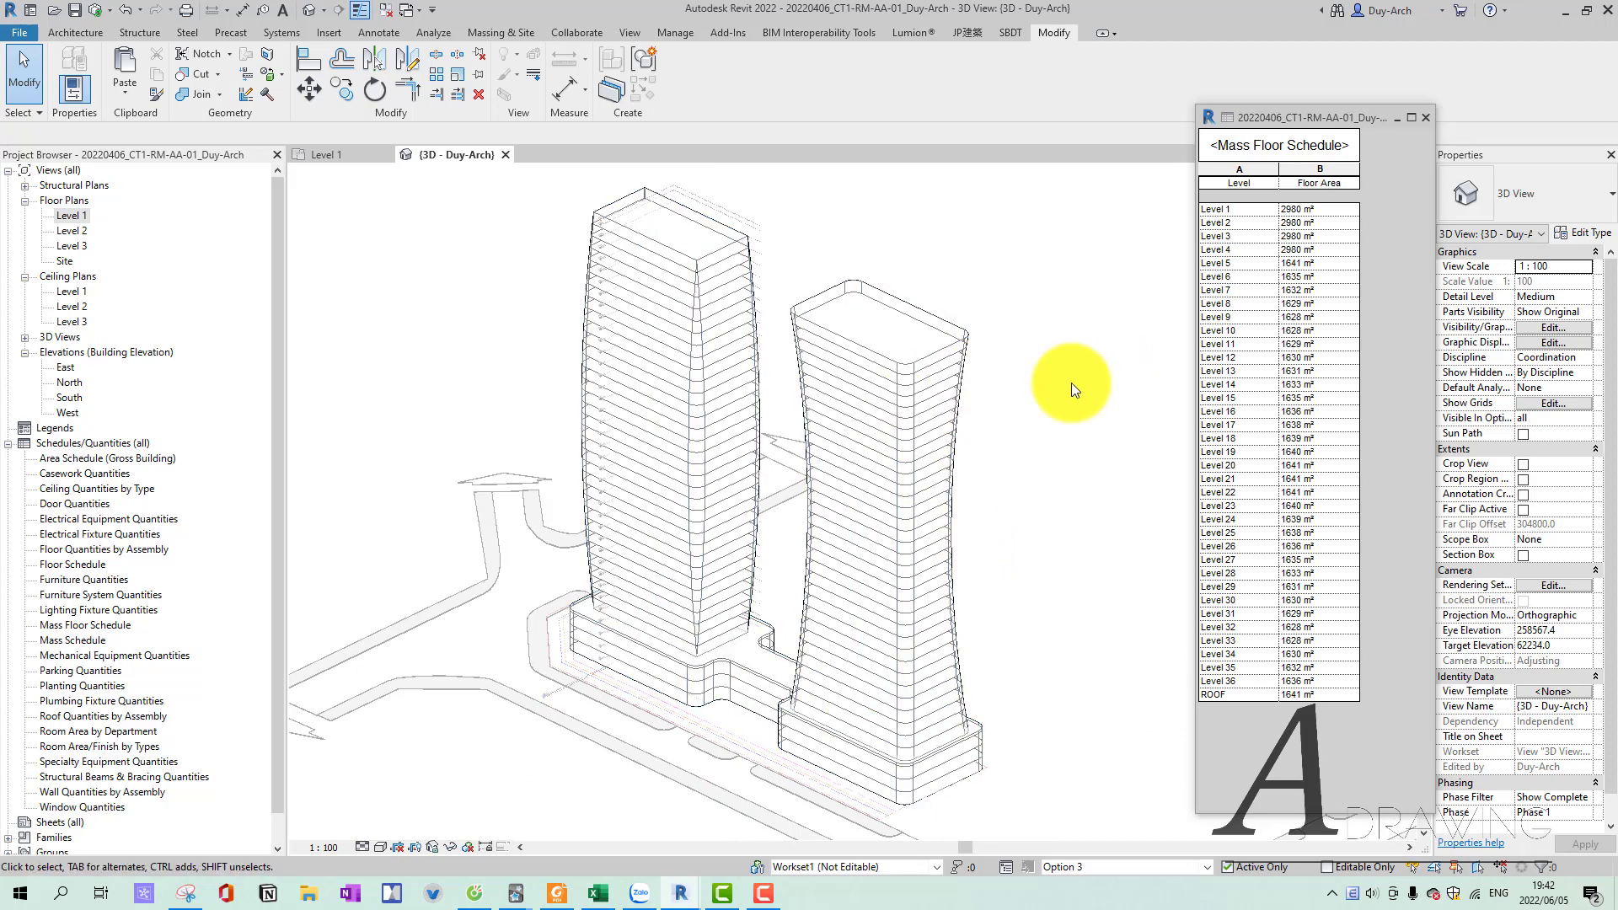
pyautogui.moveTo(1072, 389)
pyautogui.keyDown('shift'); pyautogui.mouseDown(button='middle')
pyautogui.moveTo(932, 488)
pyautogui.moveTo(983, 568)
pyautogui.moveTo(1049, 491)
pyautogui.moveTo(1155, 513)
pyautogui.moveTo(1022, 564)
pyautogui.moveTo(895, 491)
pyautogui.moveTo(868, 432)
pyautogui.moveTo(650, 589)
pyautogui.moveTo(719, 596)
pyautogui.moveTo(716, 568)
pyautogui.moveTo(802, 466)
pyautogui.mouseUp(button='middle'); pyautogui.keyUp('shift')
pyautogui.moveTo(959, 488); pyautogui.dragTo(943, 466, button='middle')
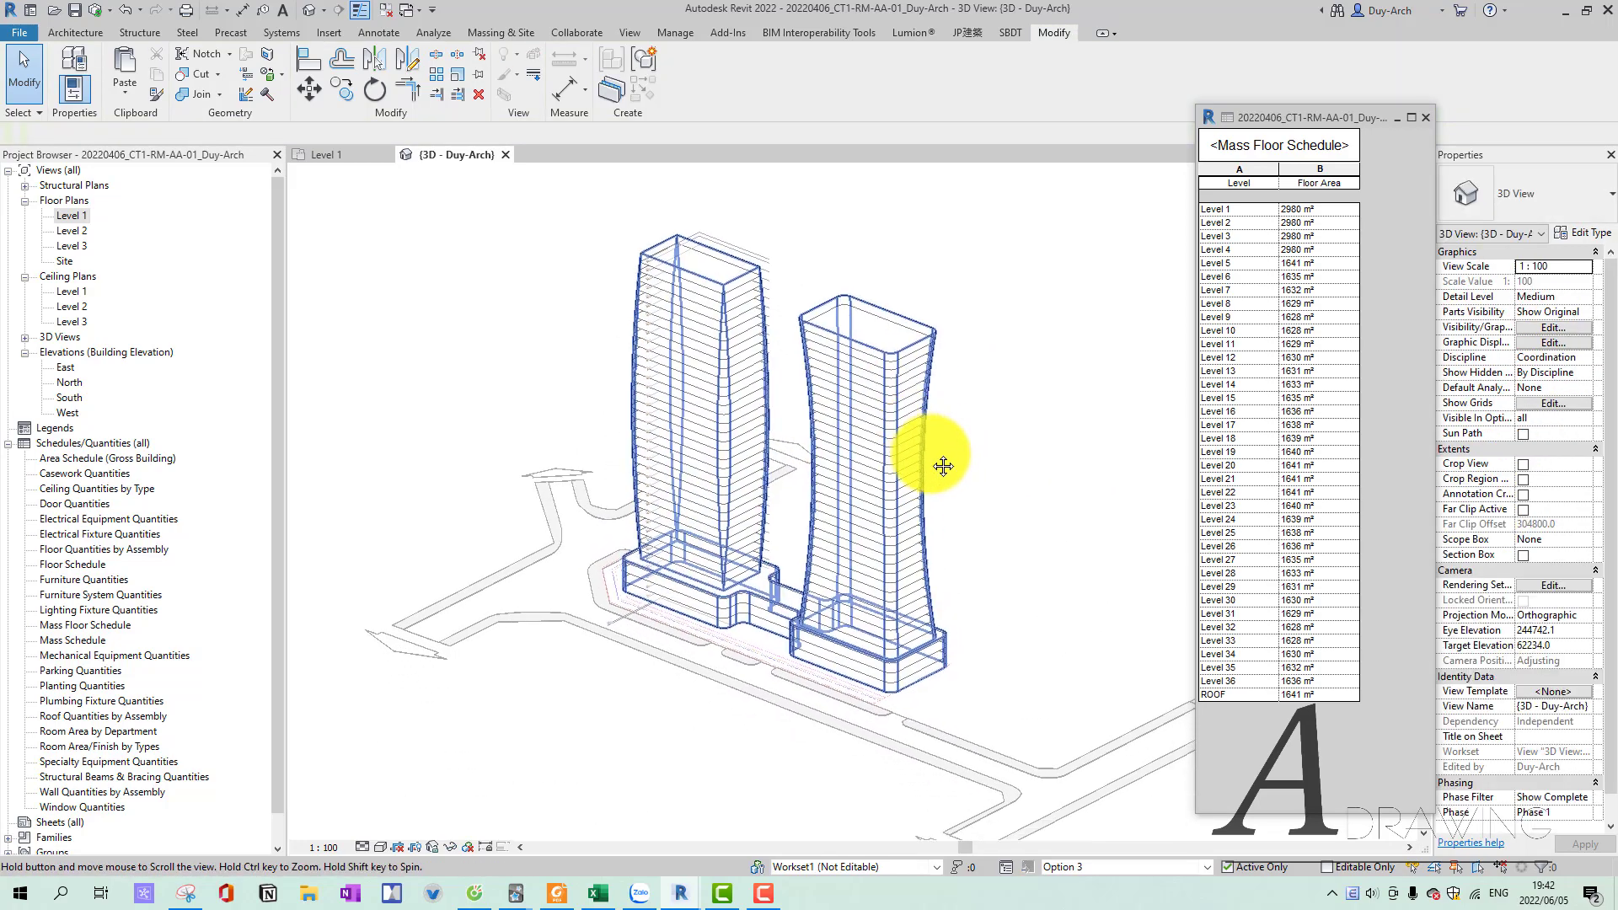